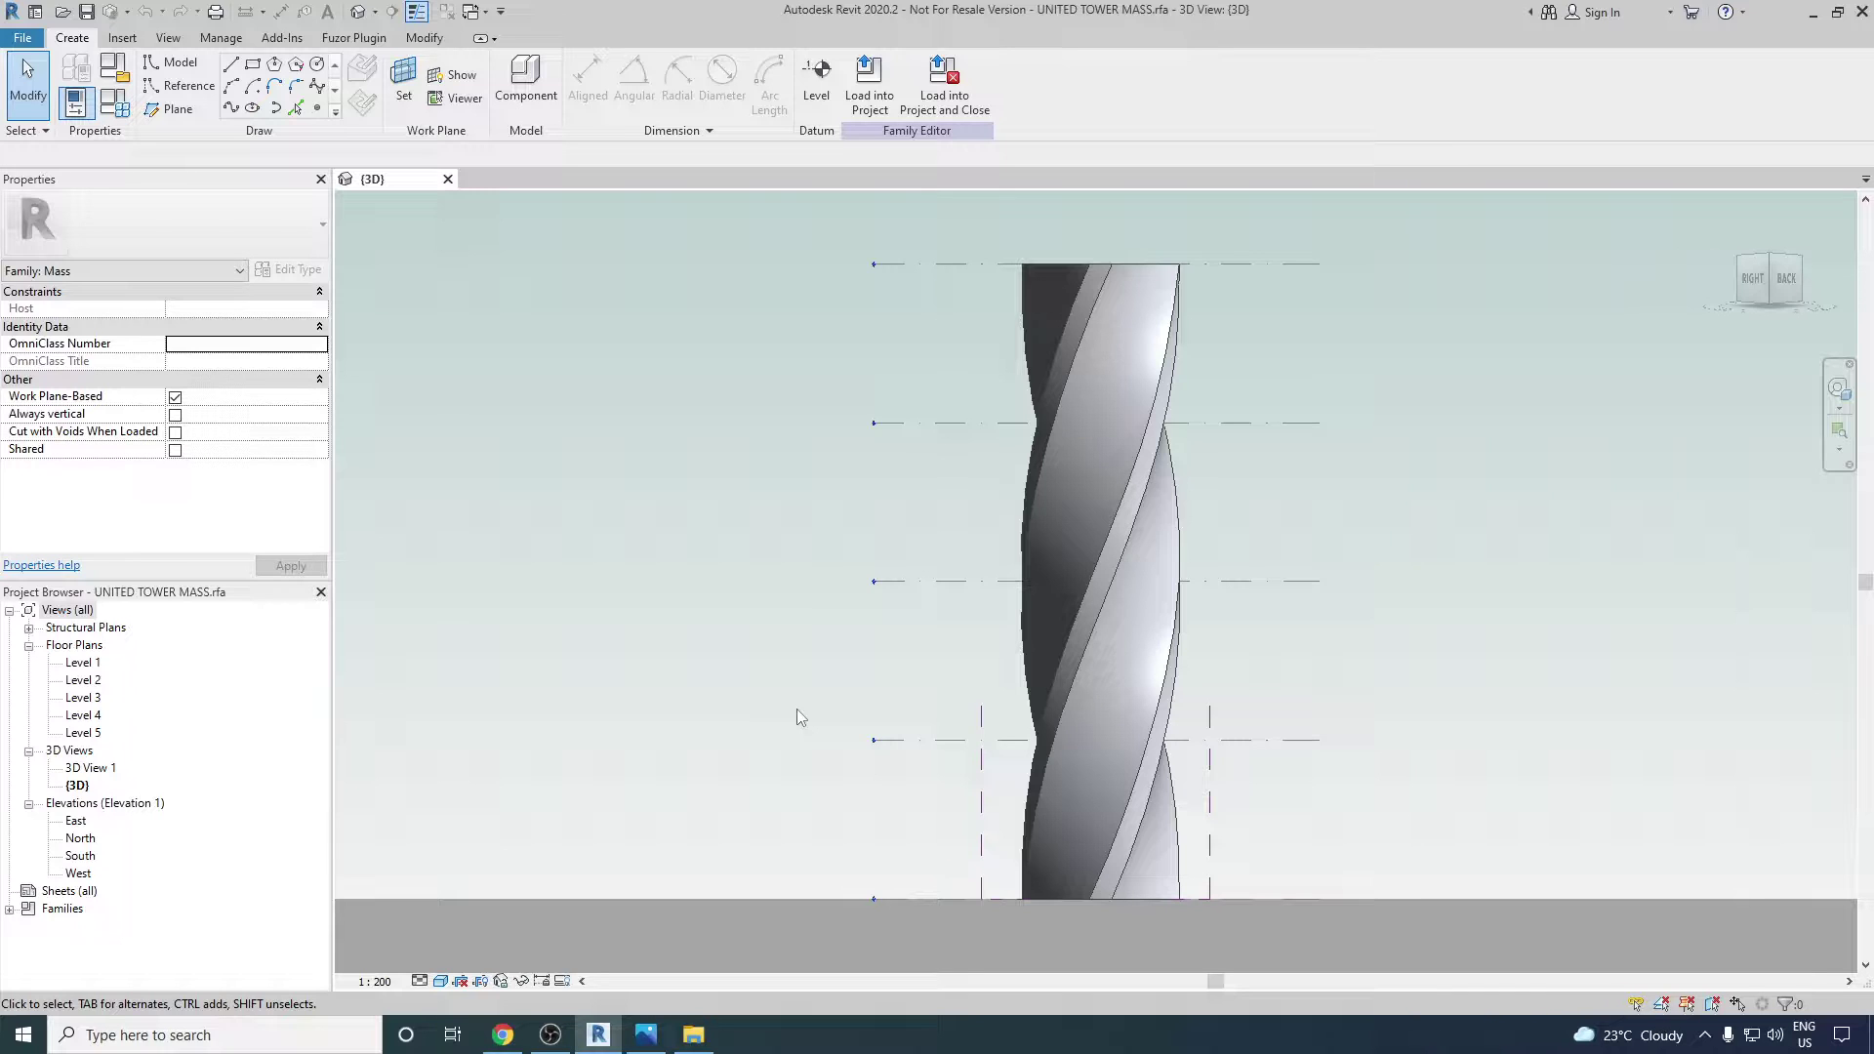
- Orbit the twisted tower mass's 3D view to an isometric angle from above
{"action": "middle_click_drag", "start_coordinate": [1216, 615], "coordinate": [1327, 475], "text": "shift"}
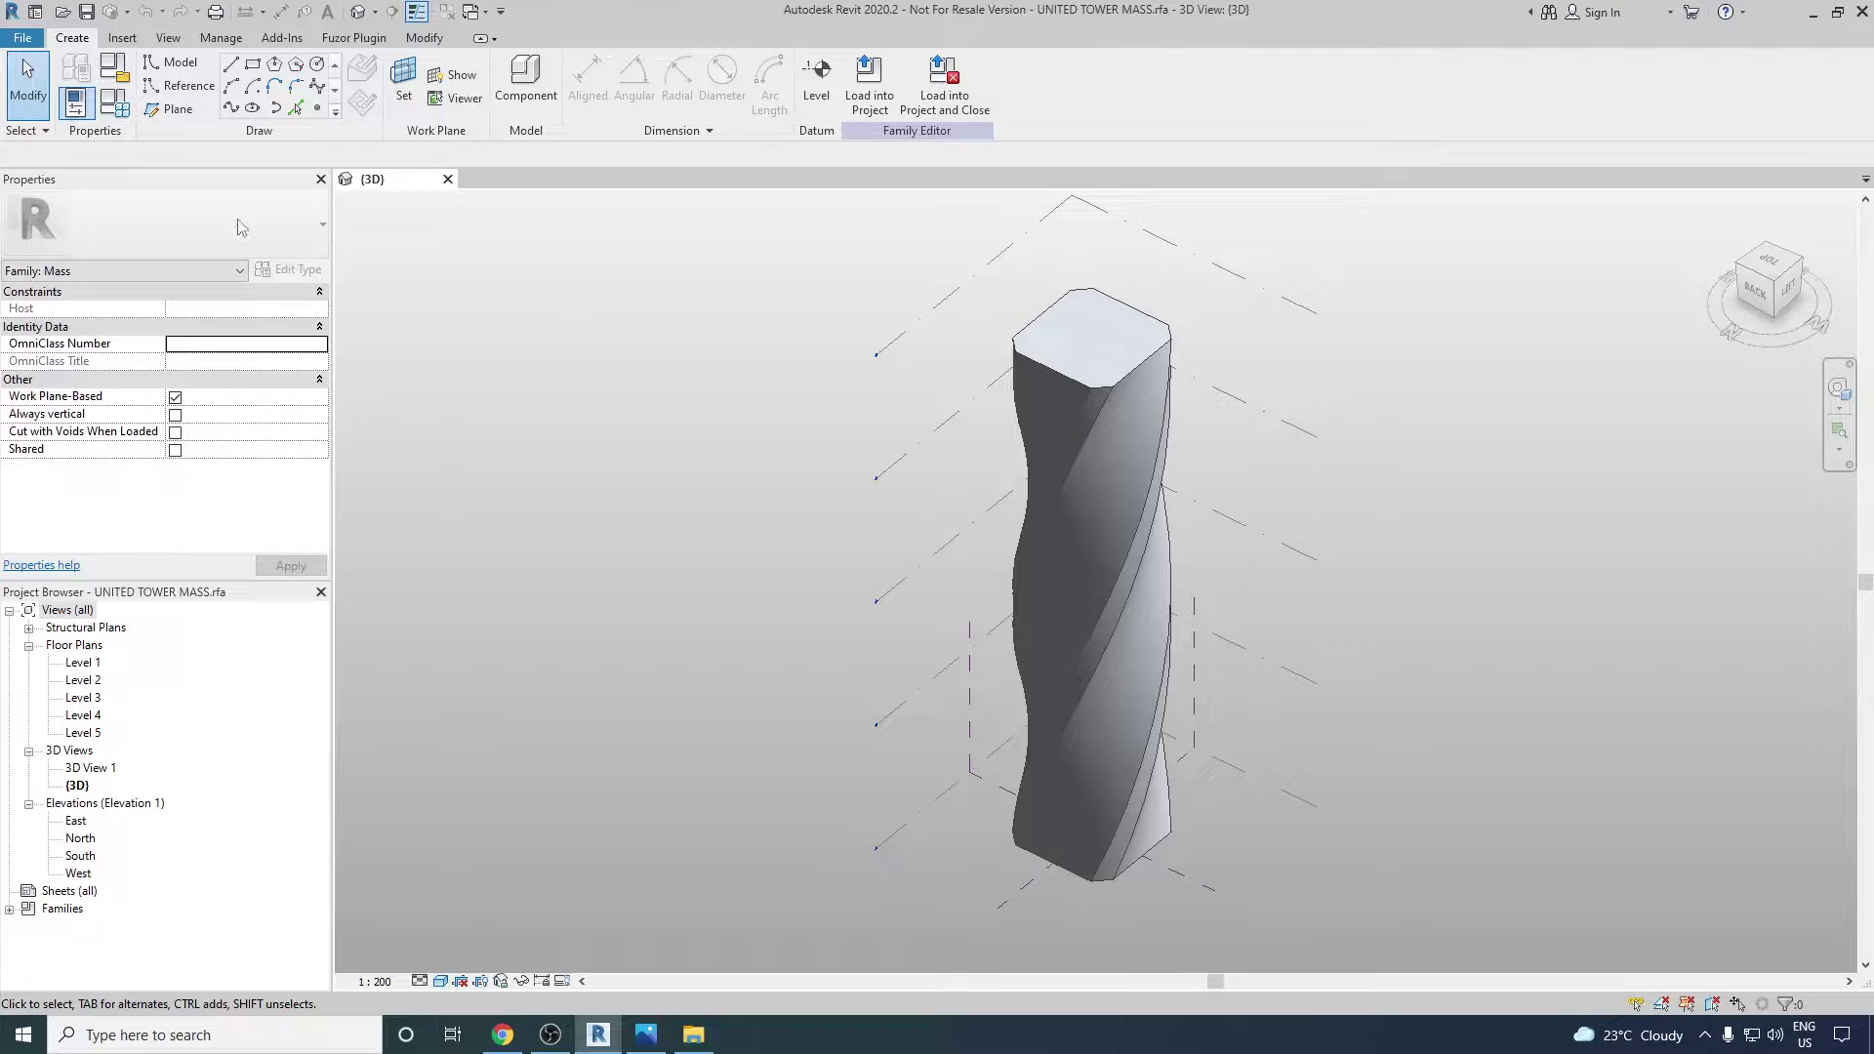
- Create a new project from the Architectural Template, then return to UNITED TOWER MASS.rfa
{"action": "left_click", "coordinate": [22, 37]}
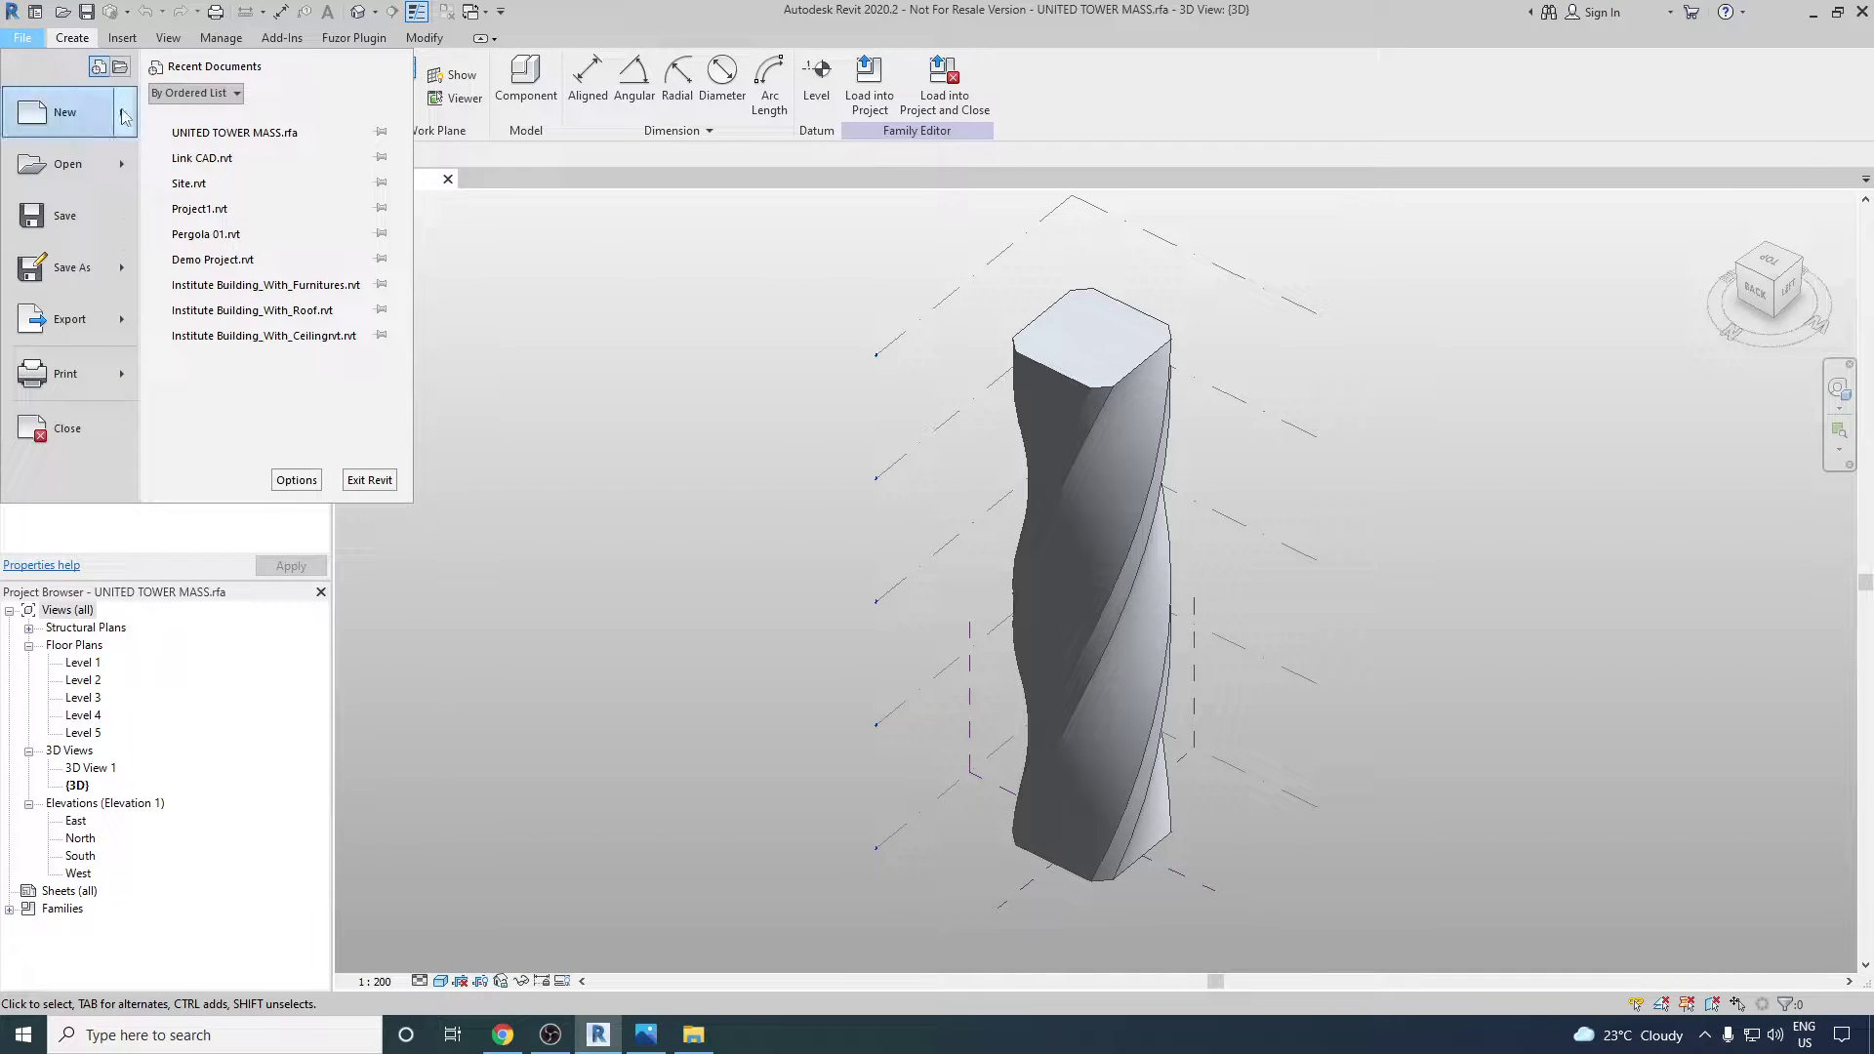
{"action": "mouse_move", "coordinate": [124, 117]}
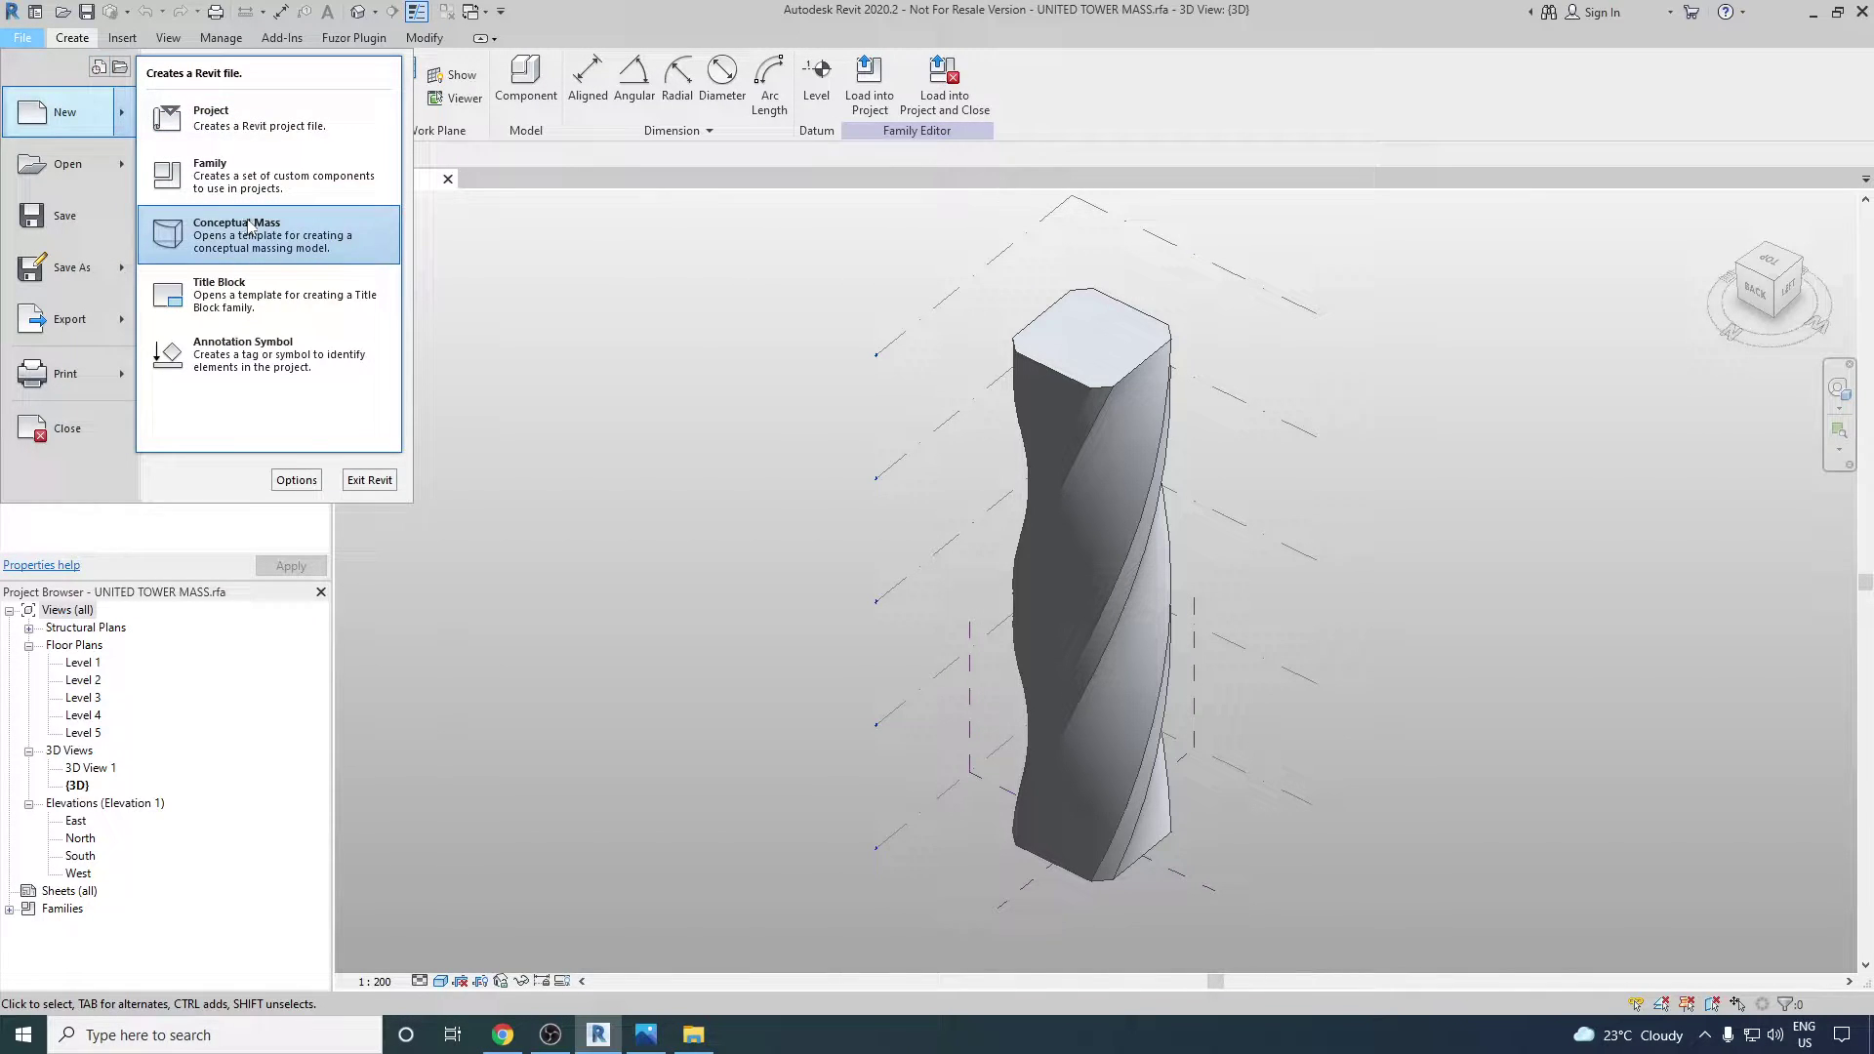
{"action": "left_click", "coordinate": [277, 129]}
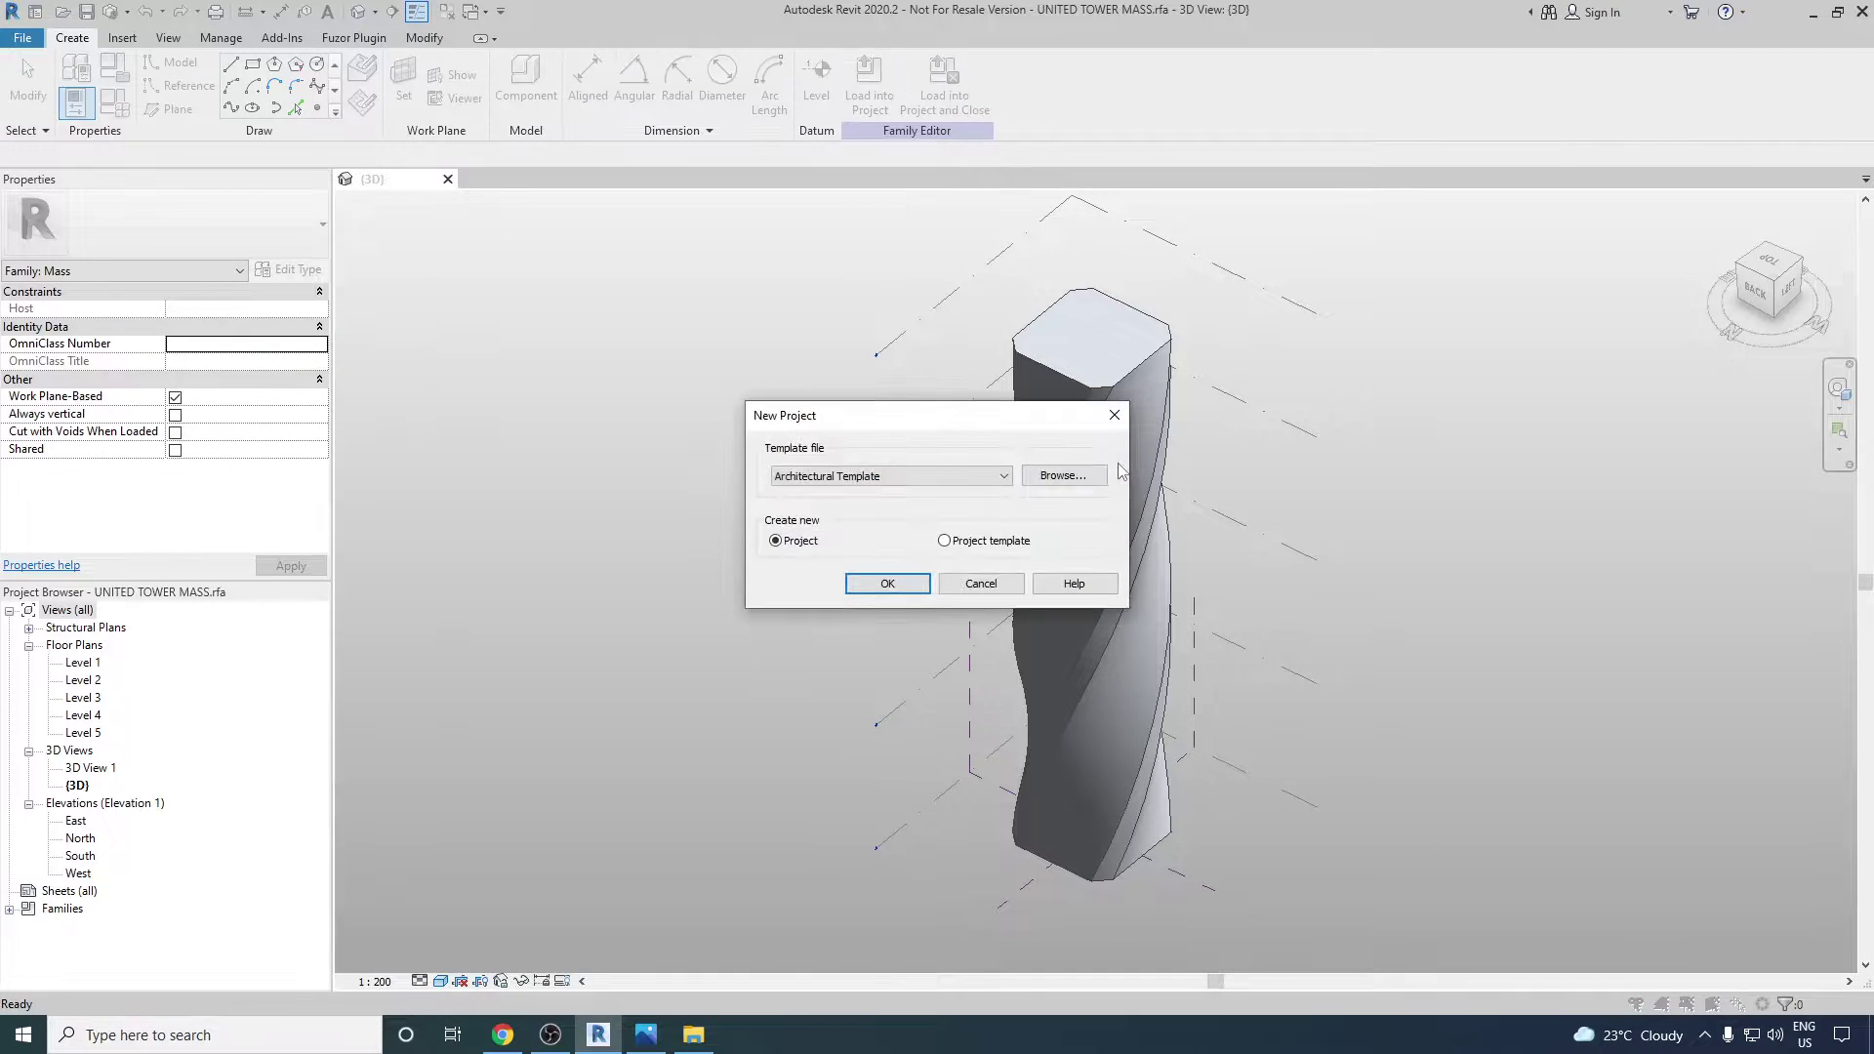
{"action": "left_click", "coordinate": [885, 586]}
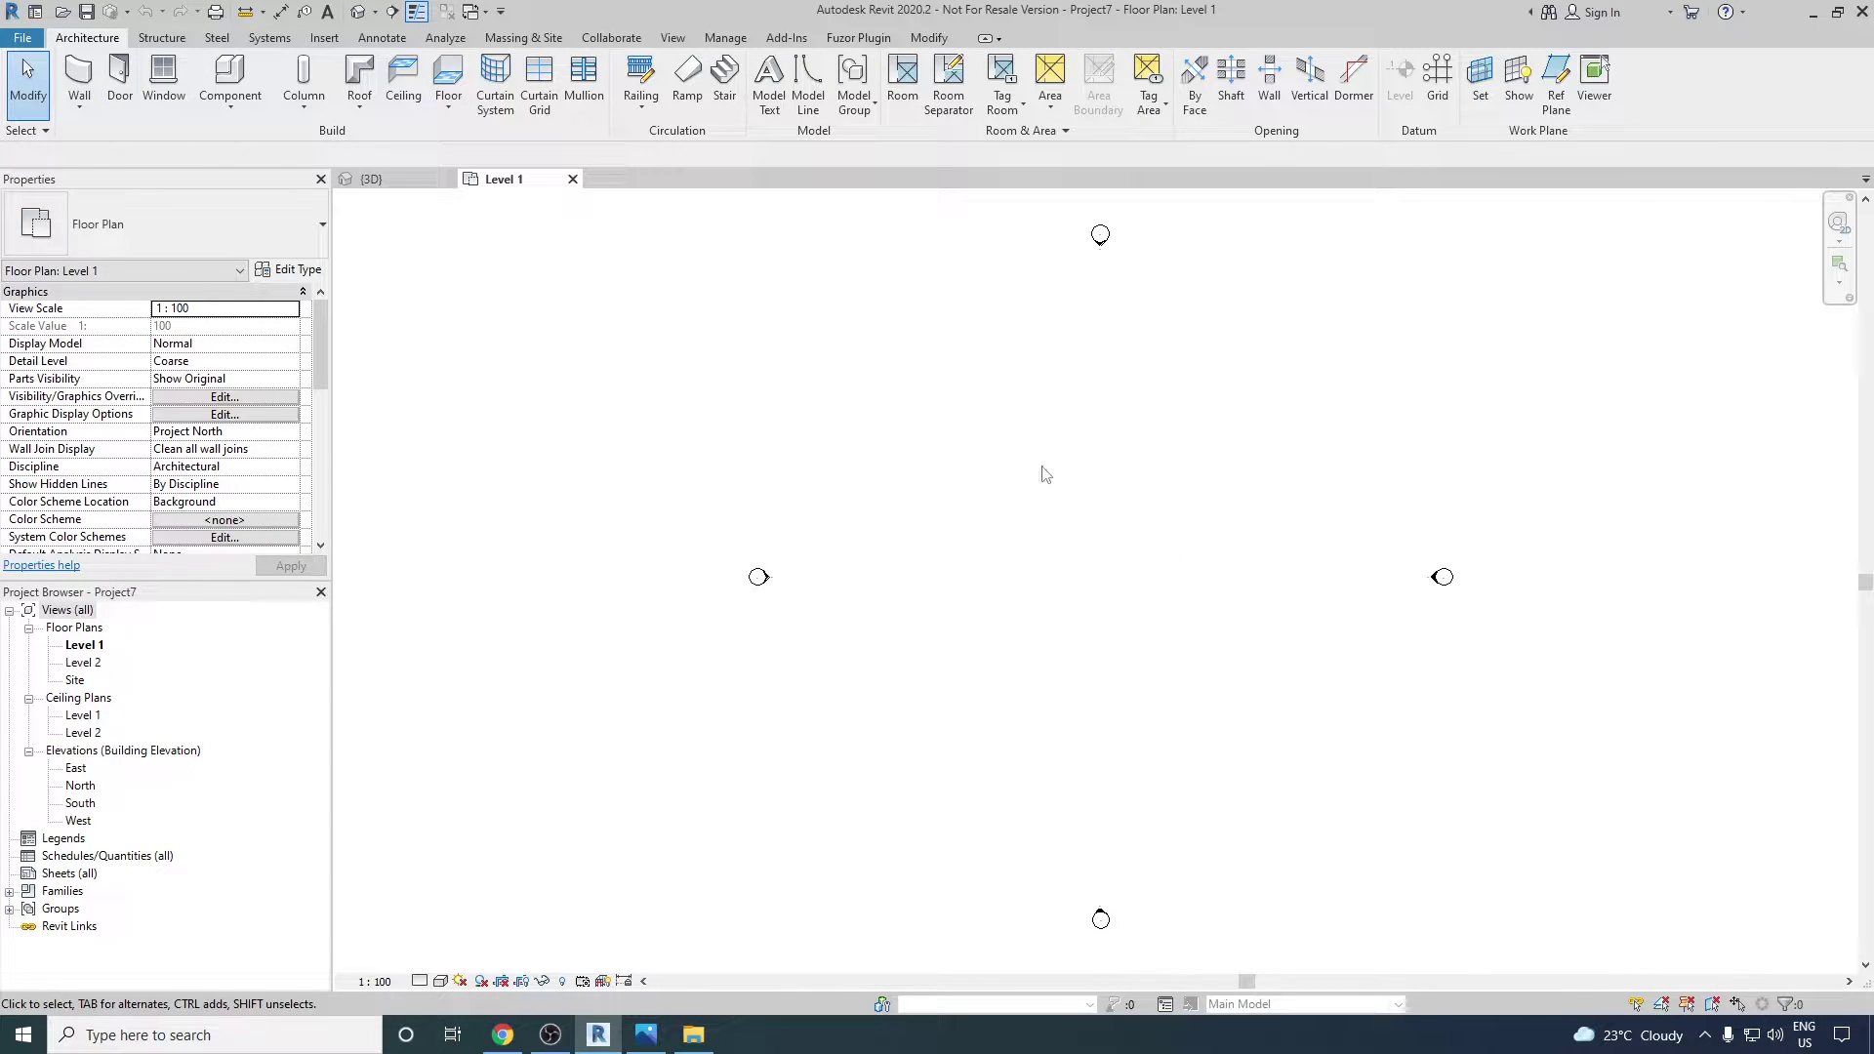
{"action": "left_click", "coordinate": [480, 13]}
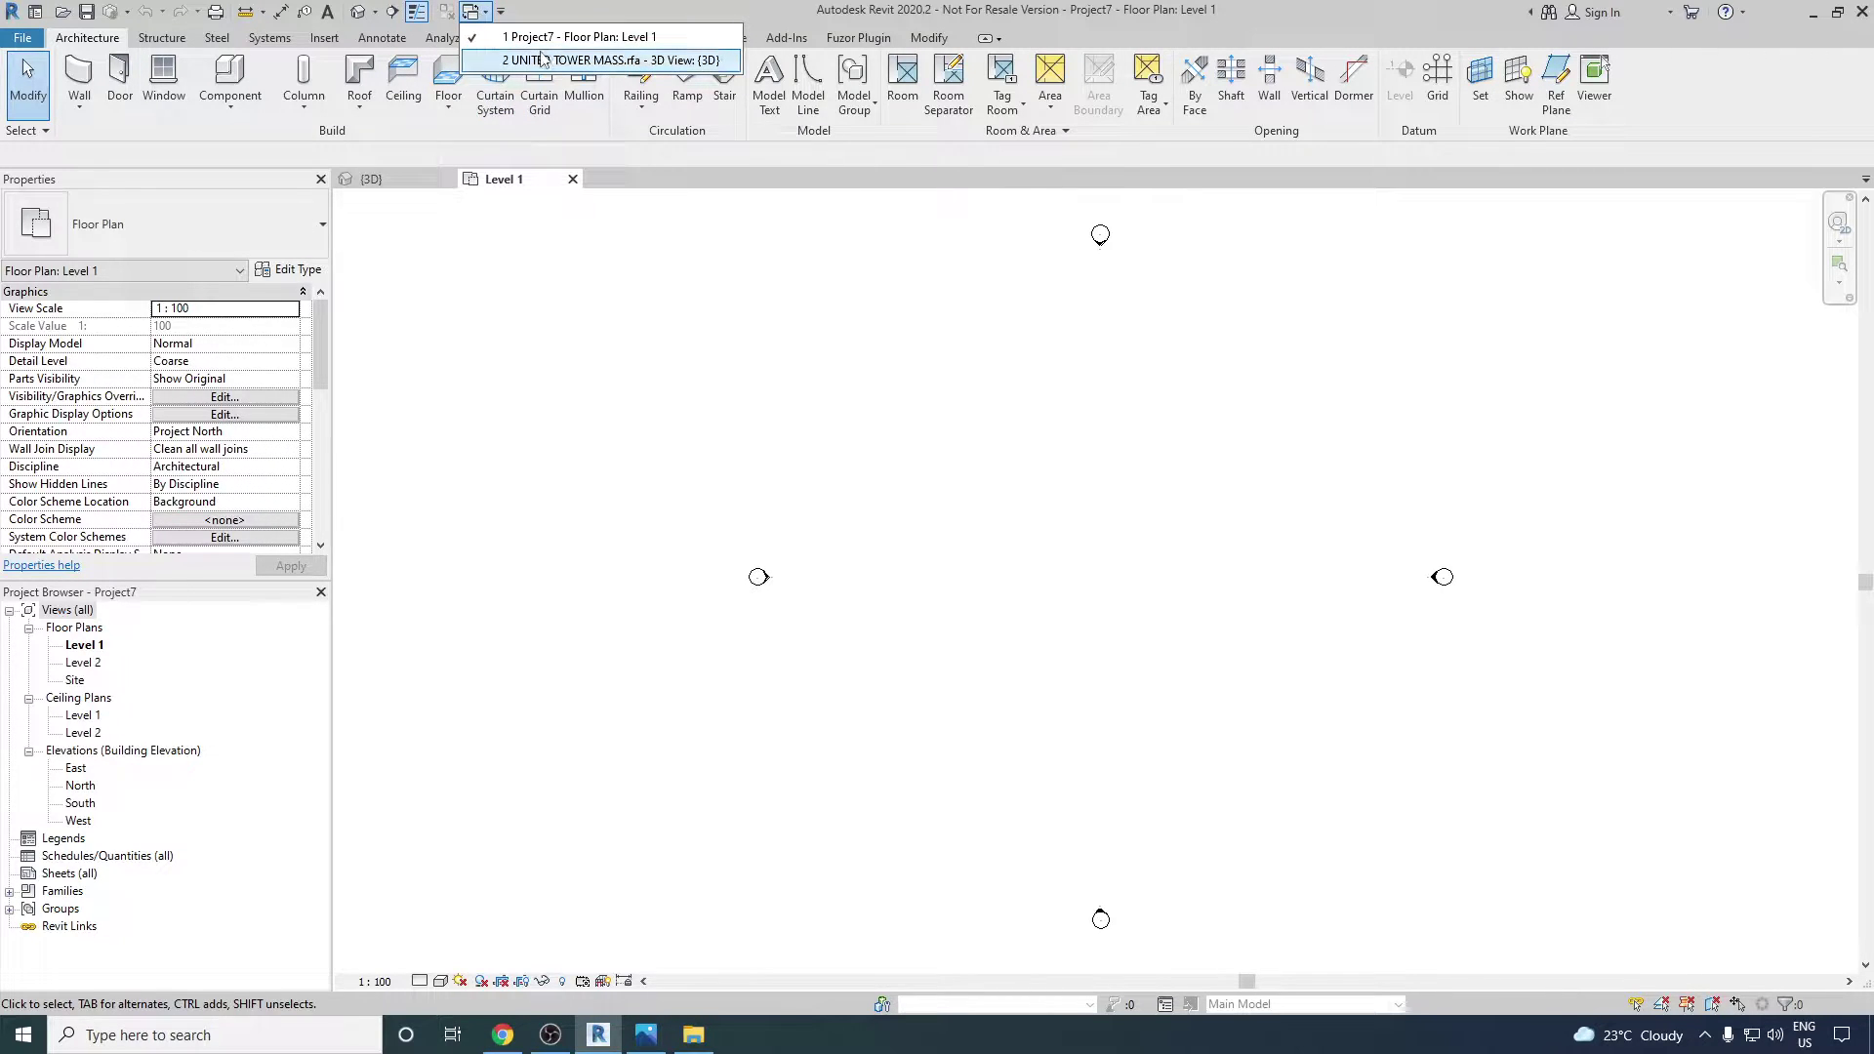
{"action": "left_click", "coordinate": [543, 59]}
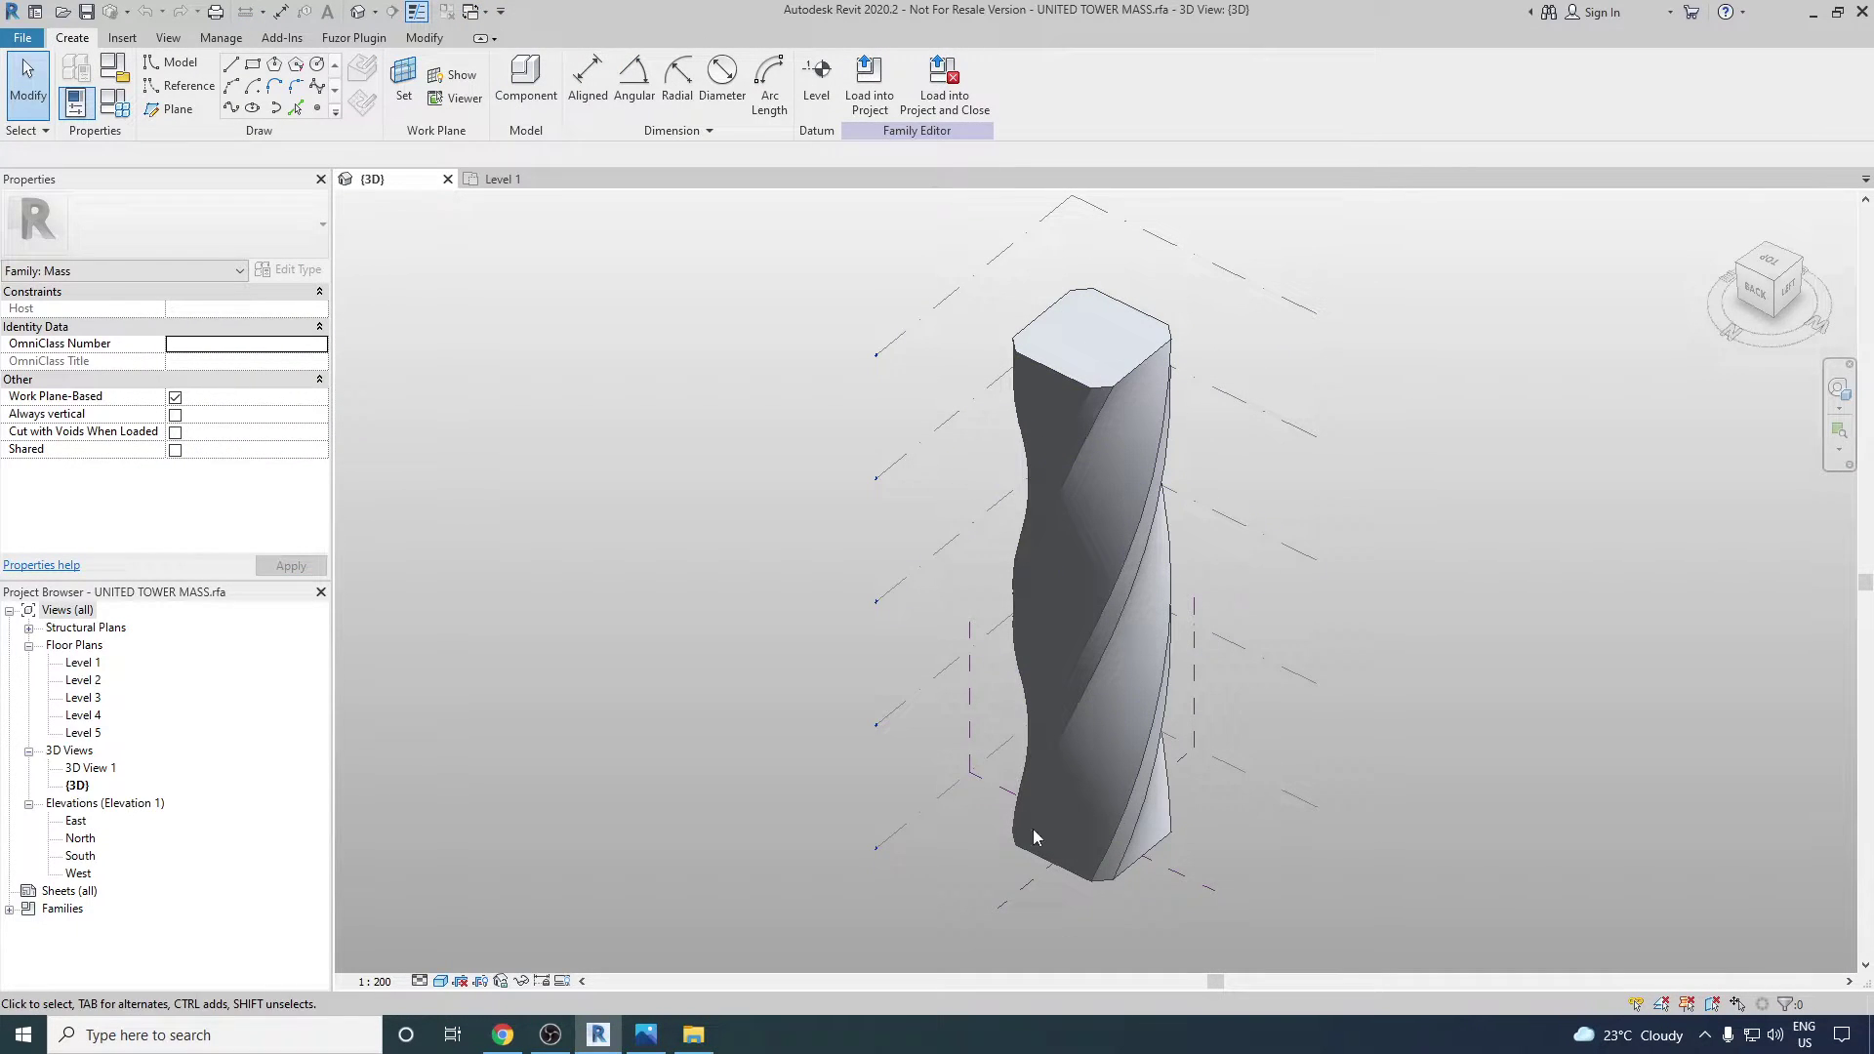
- Load the UNITED TOWER MASS into Project7 and place it at Level 1's centre
{"action": "left_click", "coordinate": [864, 112]}
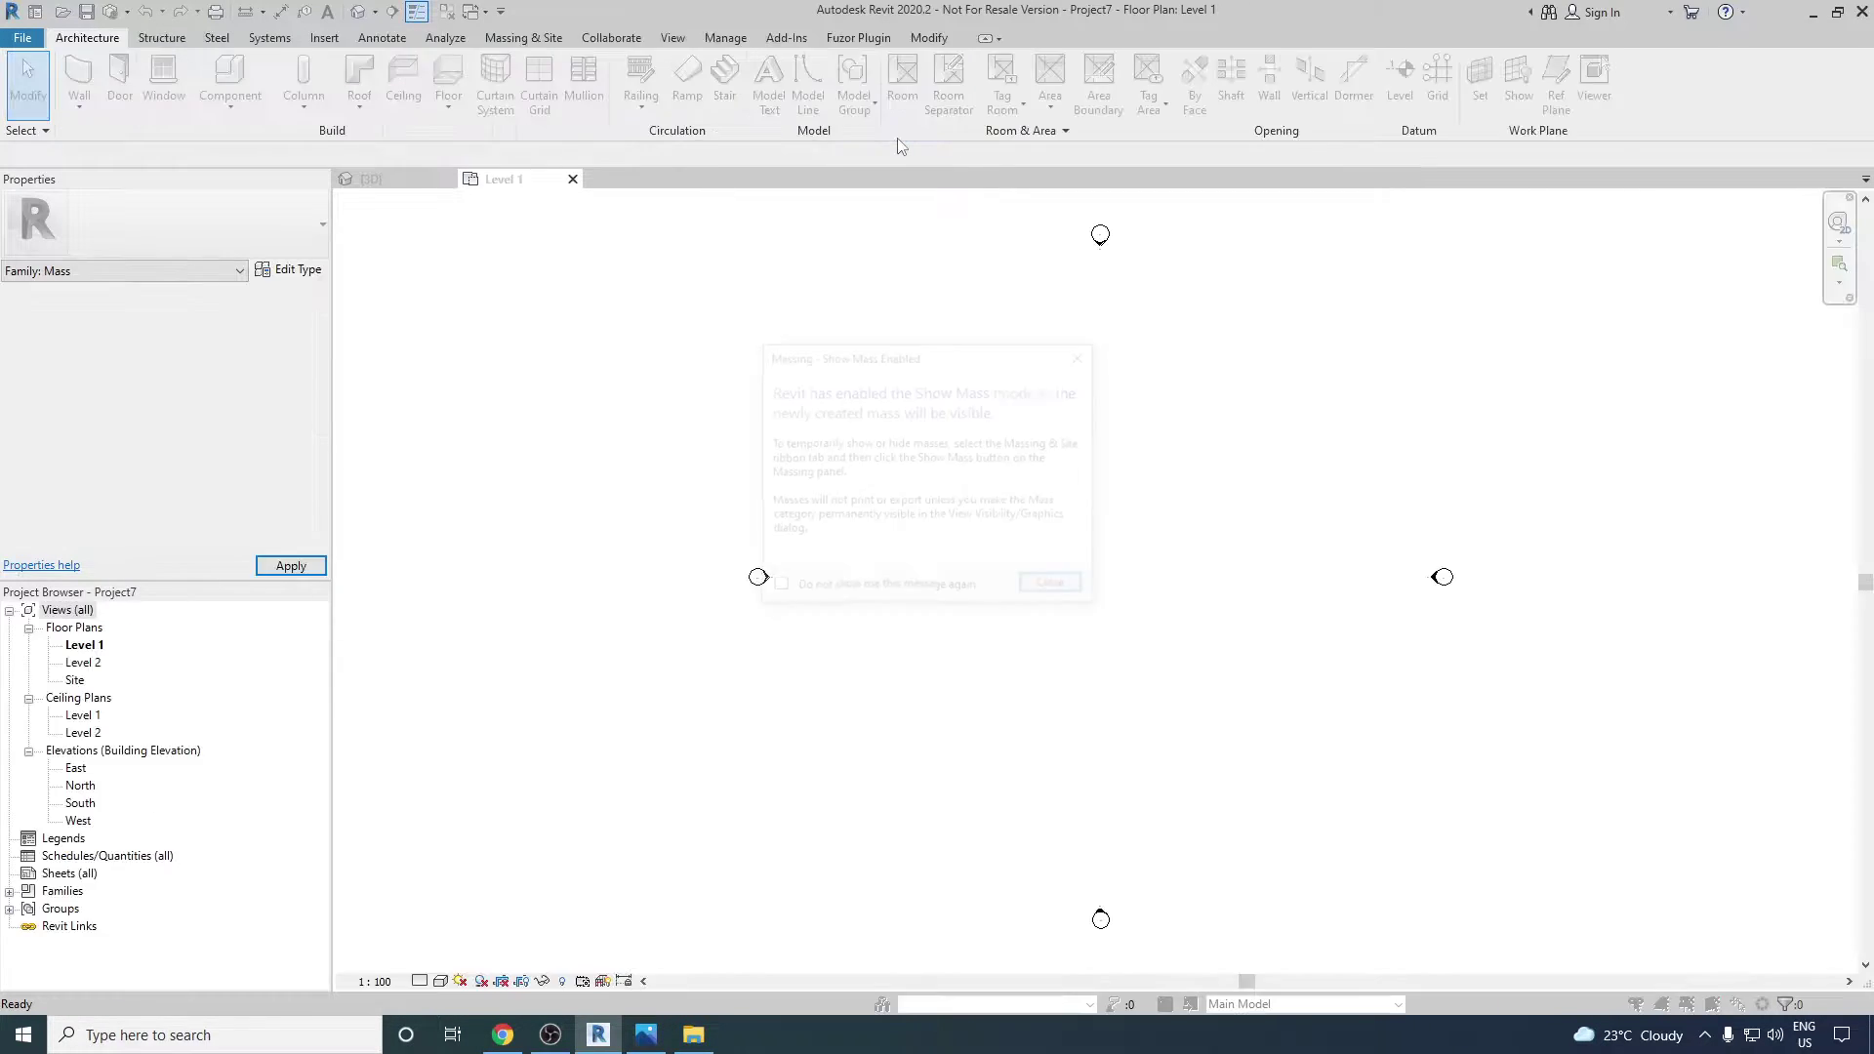
{"action": "left_click", "coordinate": [1054, 595]}
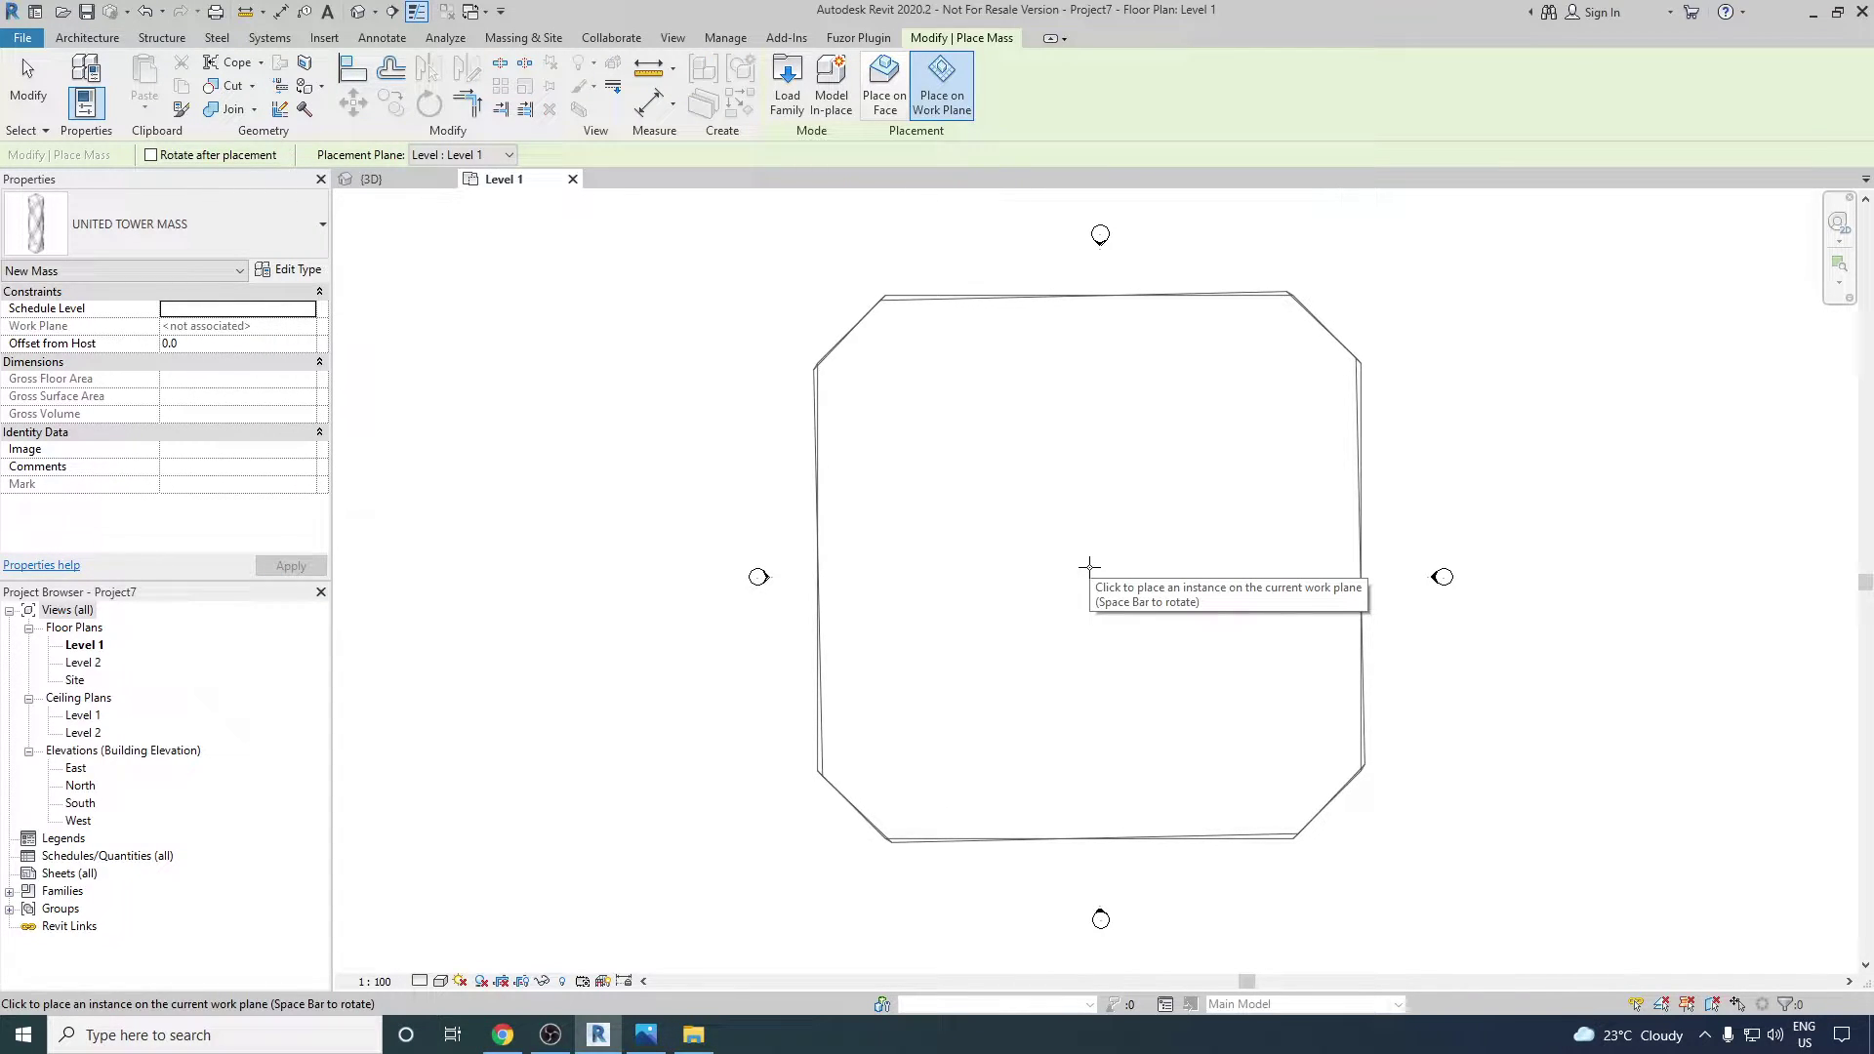
{"action": "left_click", "coordinate": [1089, 567]}
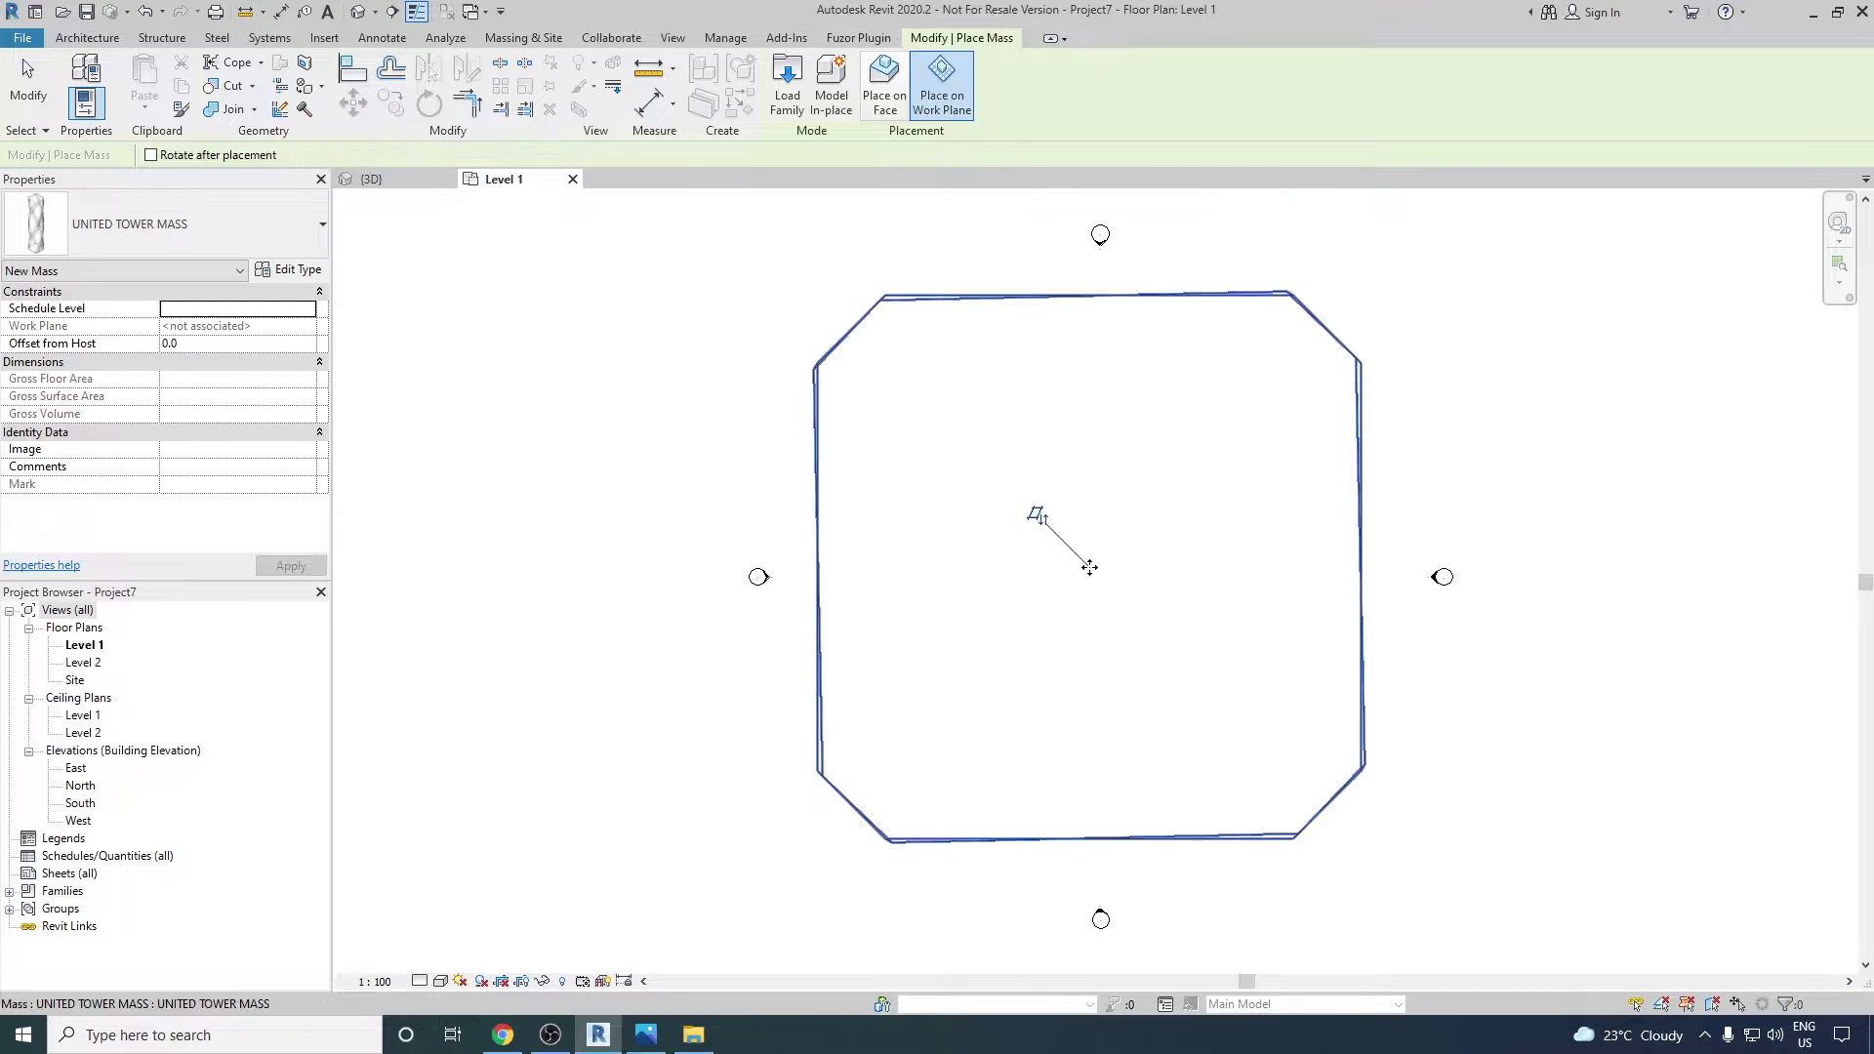
{"action": "key", "text": "Escape"}
{"action": "key", "text": "Escape"}
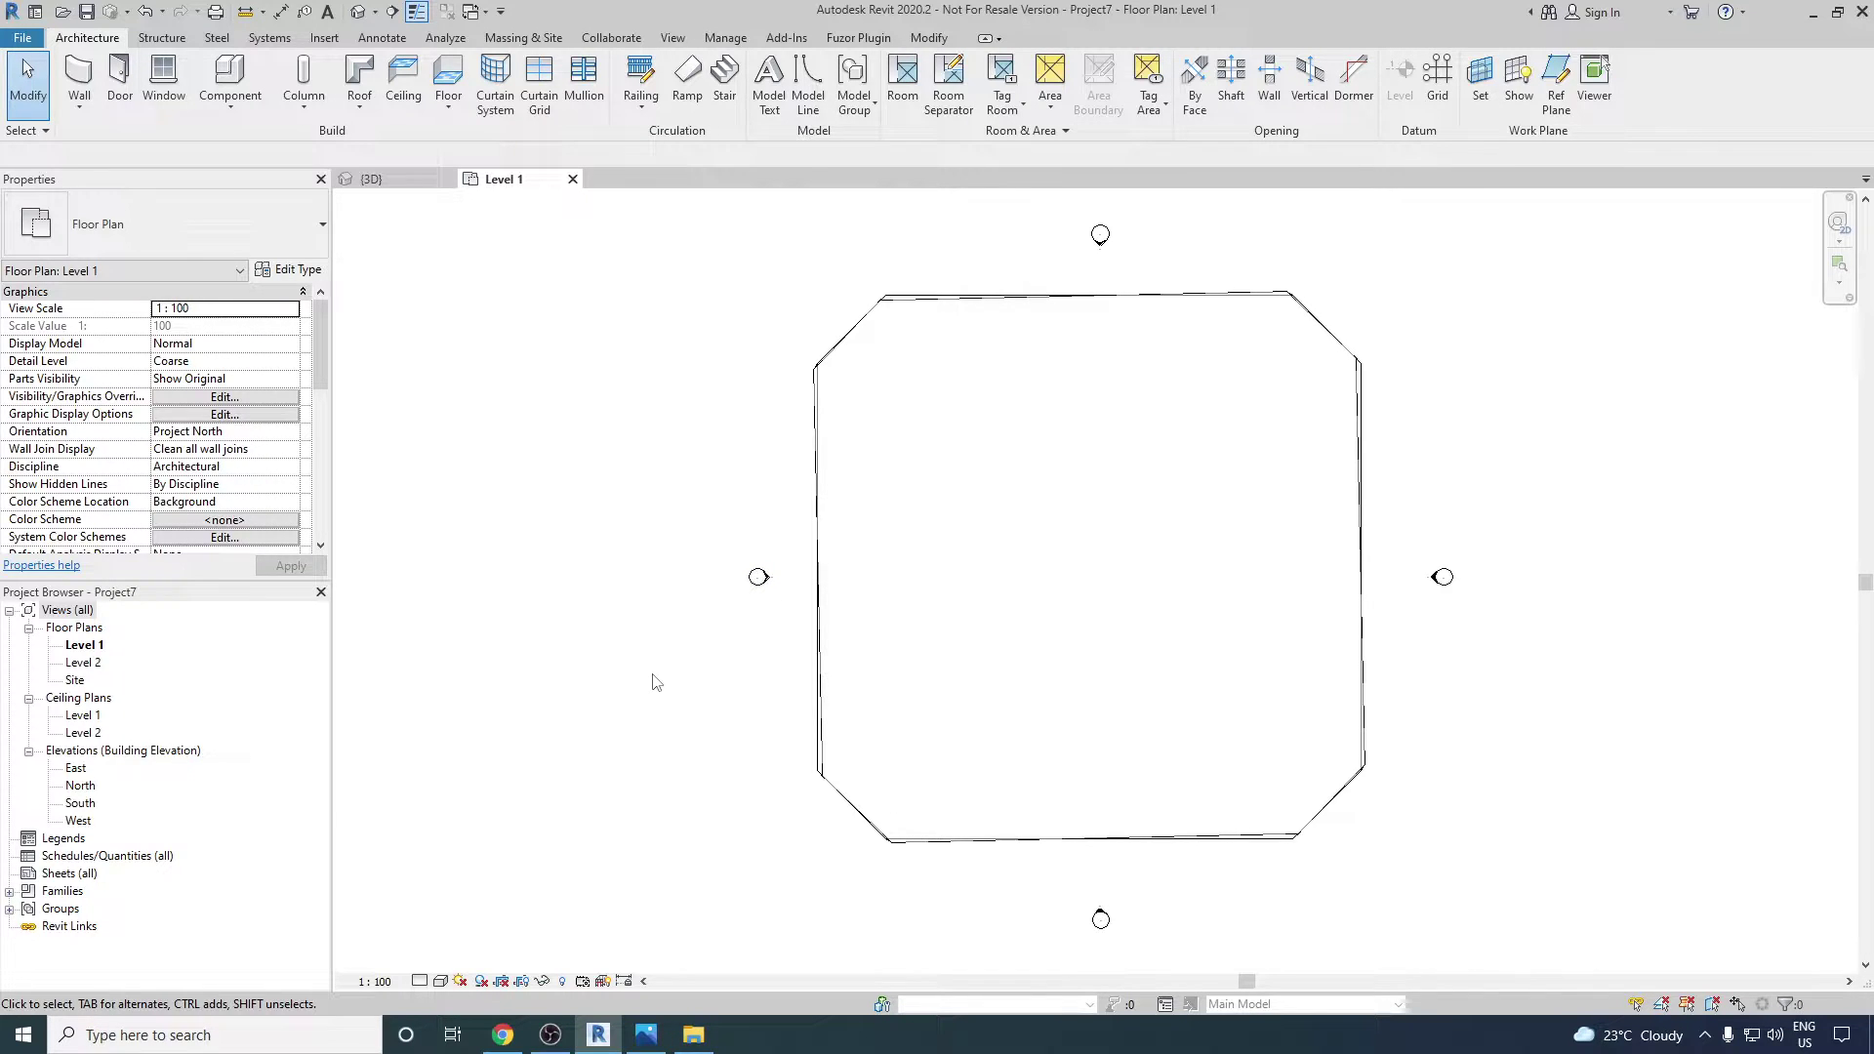
{"action": "key", "text": "v"}
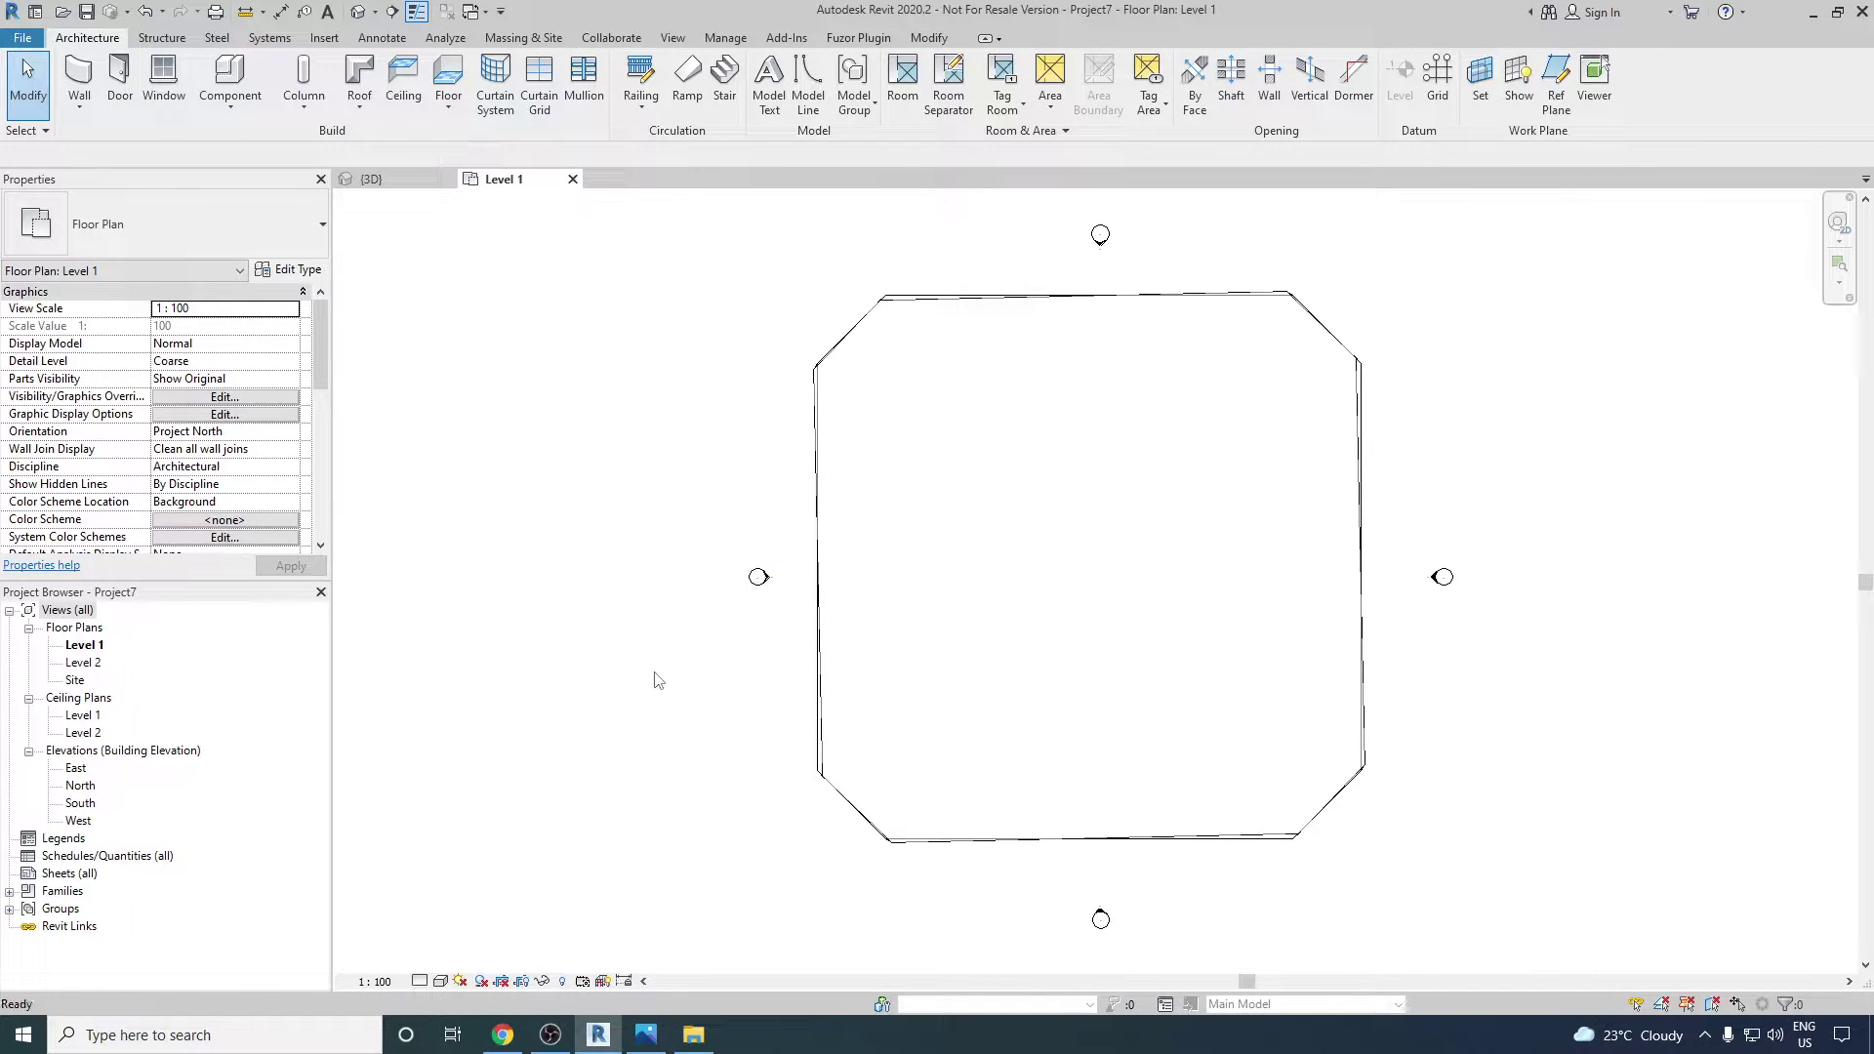
{"action": "key", "text": "g"}
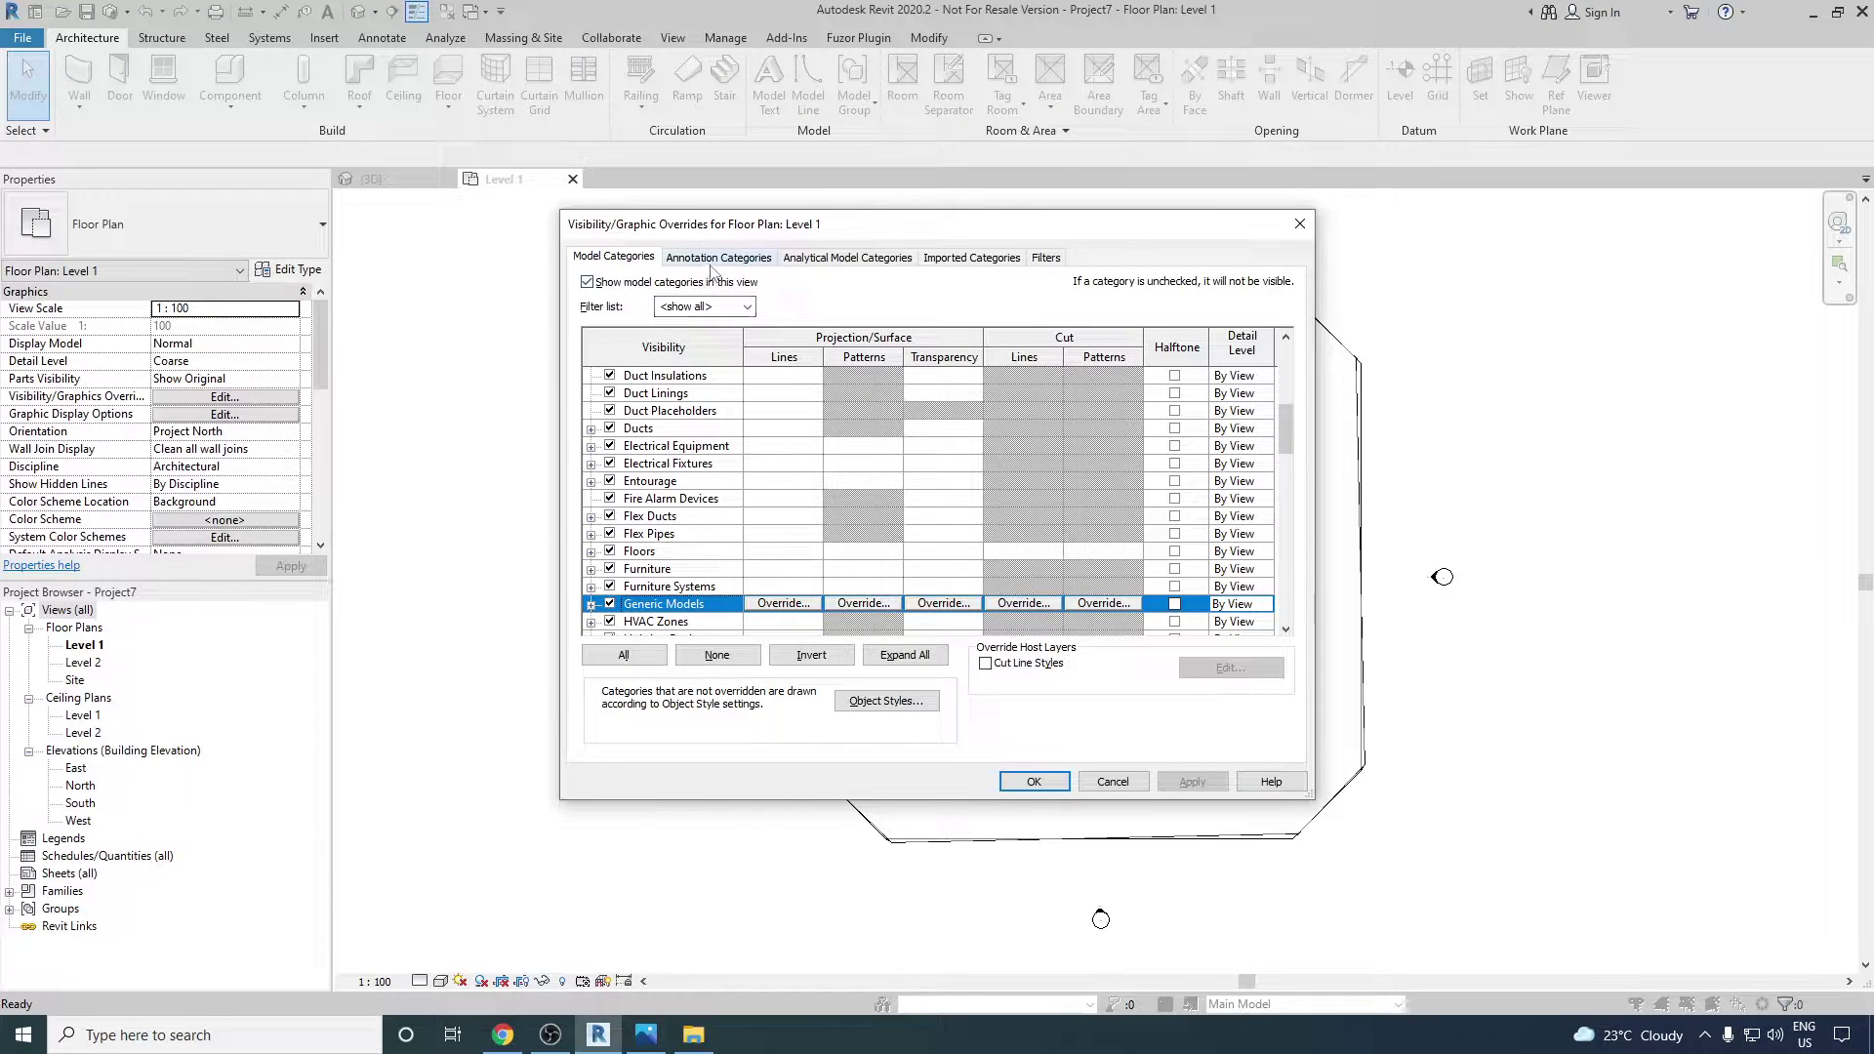
- Hide the Elevations annotation category in Level 1, then open the South elevation
{"action": "left_click", "coordinate": [720, 258]}
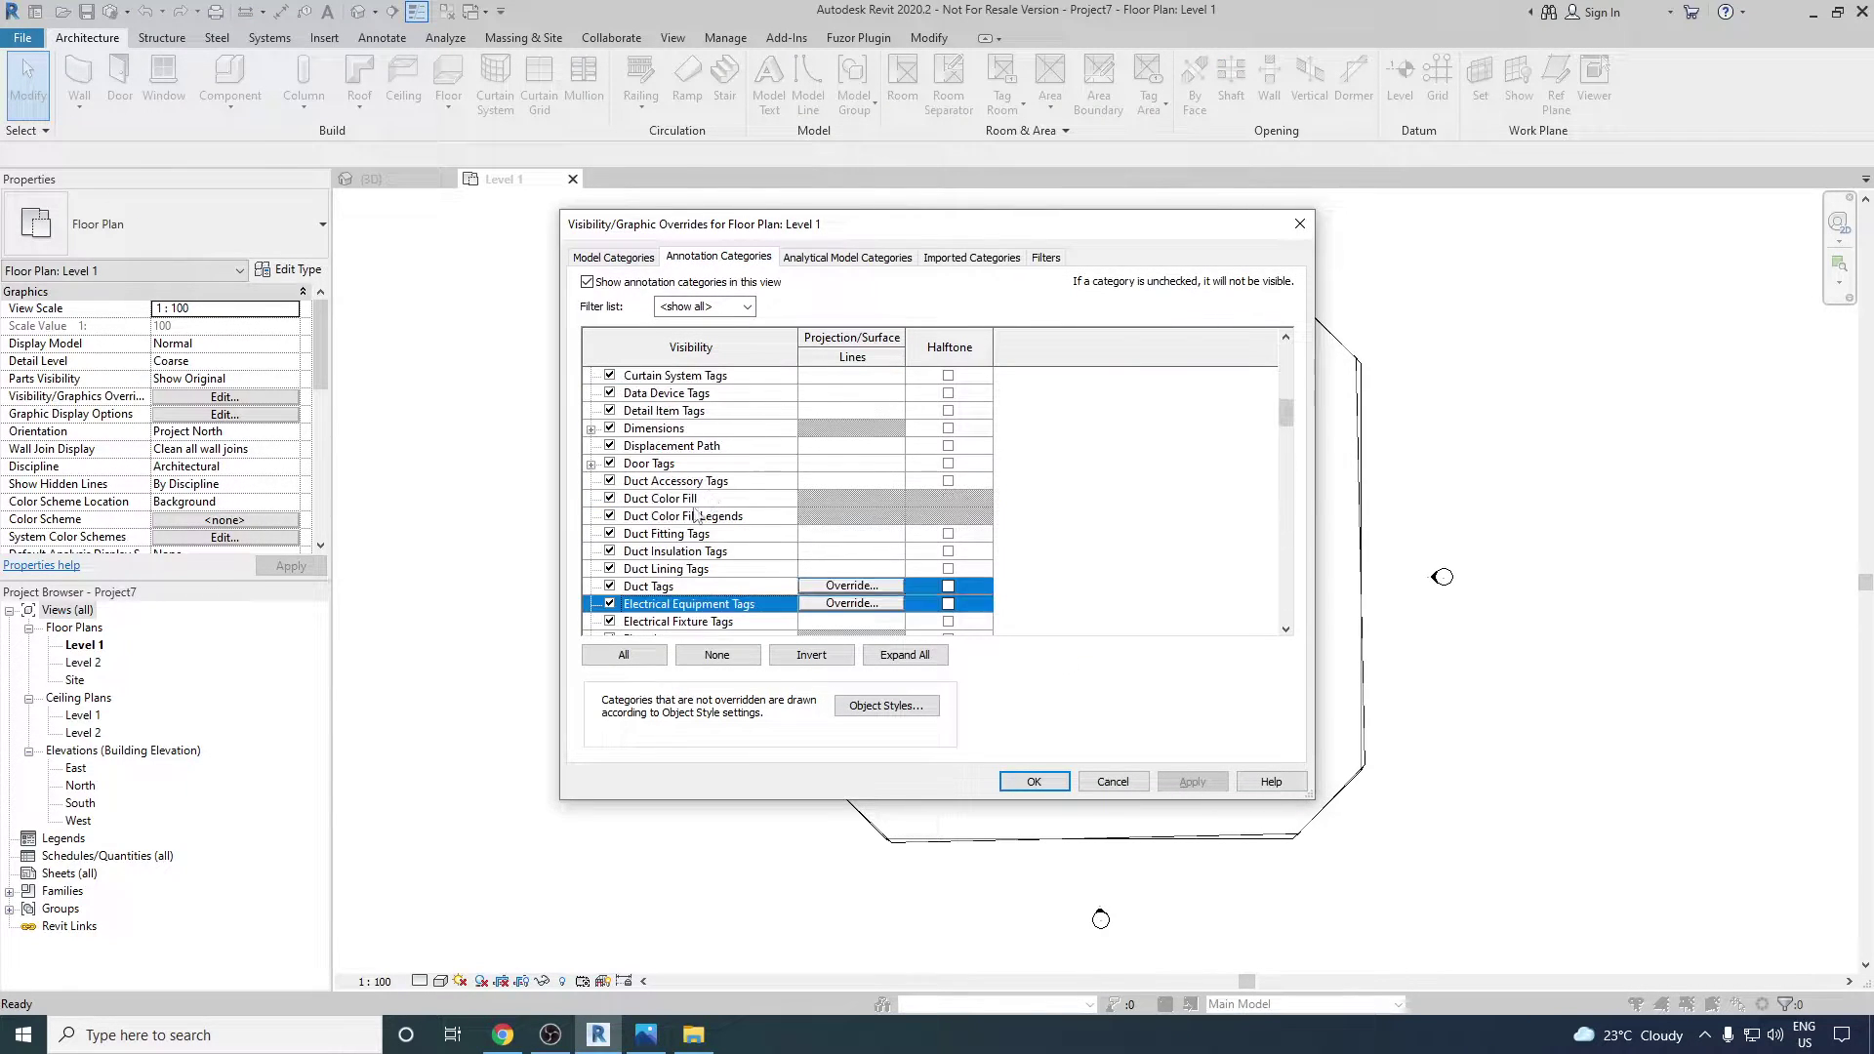
{"action": "scroll", "coordinate": [701, 505], "scroll_direction": "down", "scroll_amount": 2}
{"action": "left_click", "coordinate": [610, 552]}
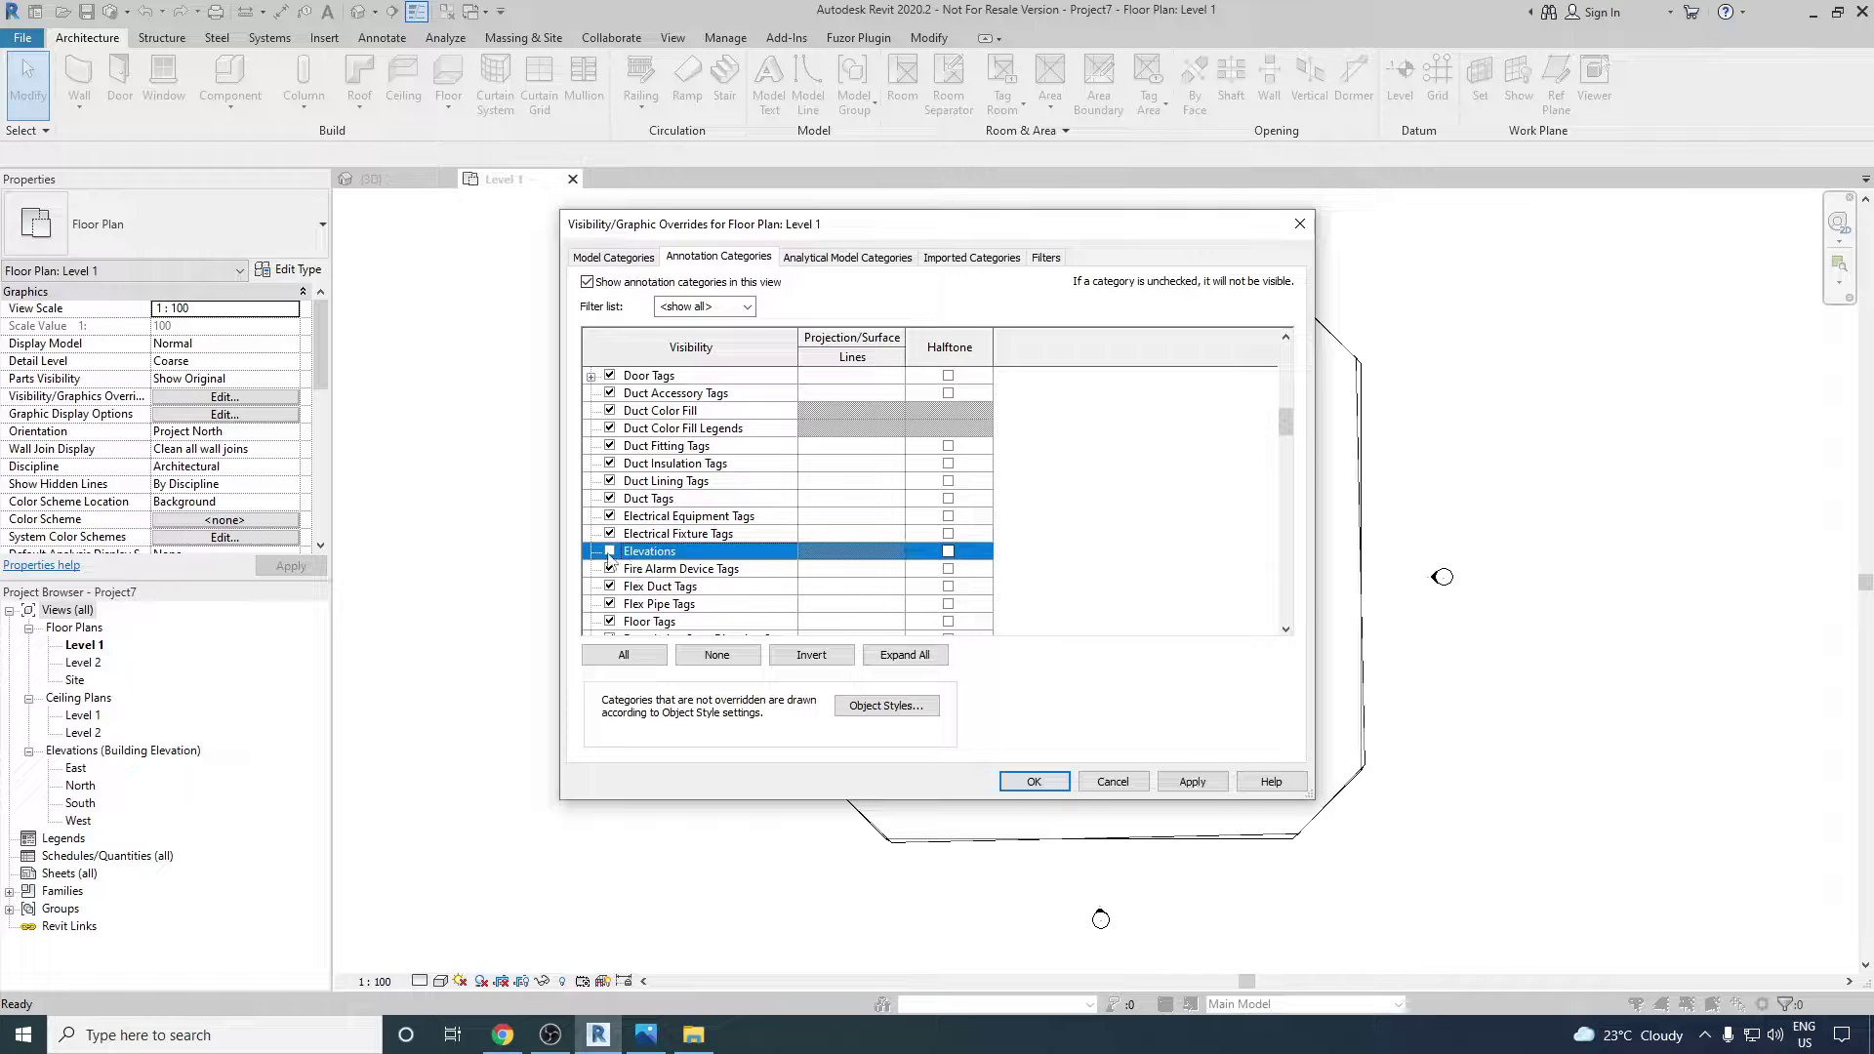
{"action": "left_click", "coordinate": [1192, 782]}
{"action": "left_click", "coordinate": [1034, 782]}
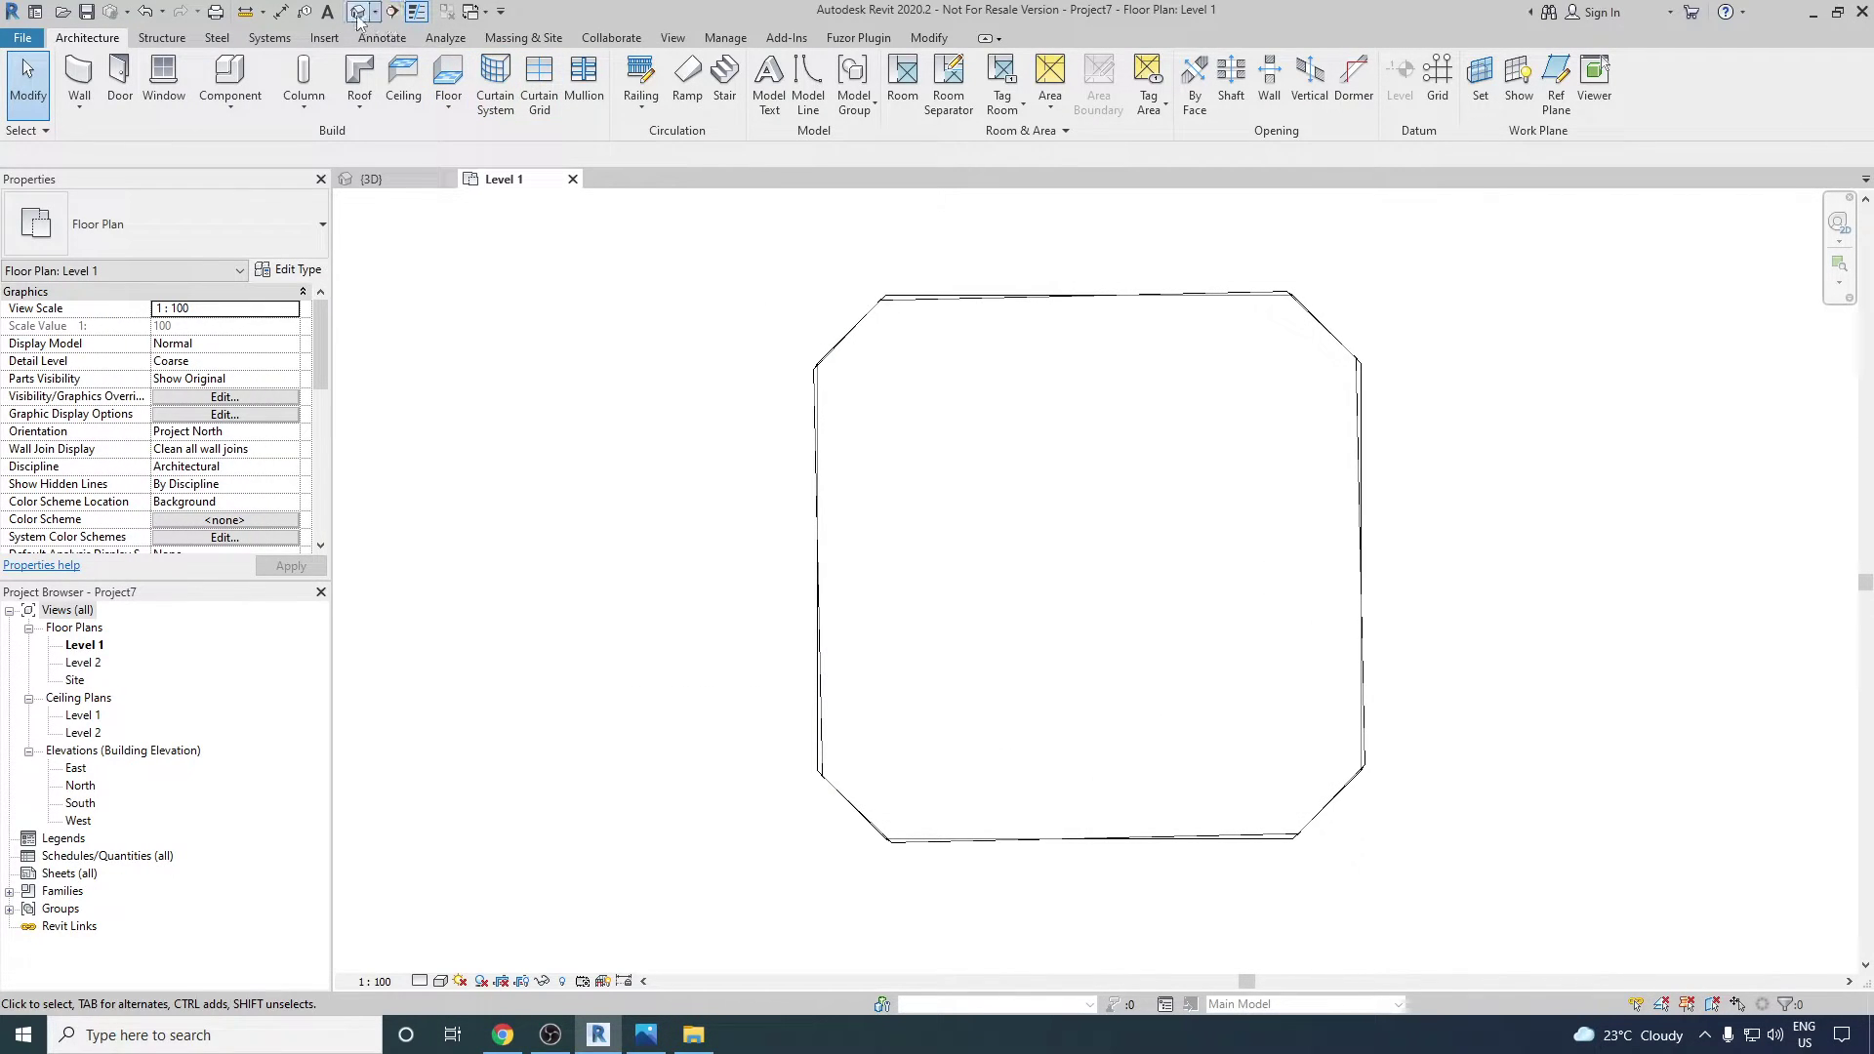
{"action": "double_click", "coordinate": [81, 804]}
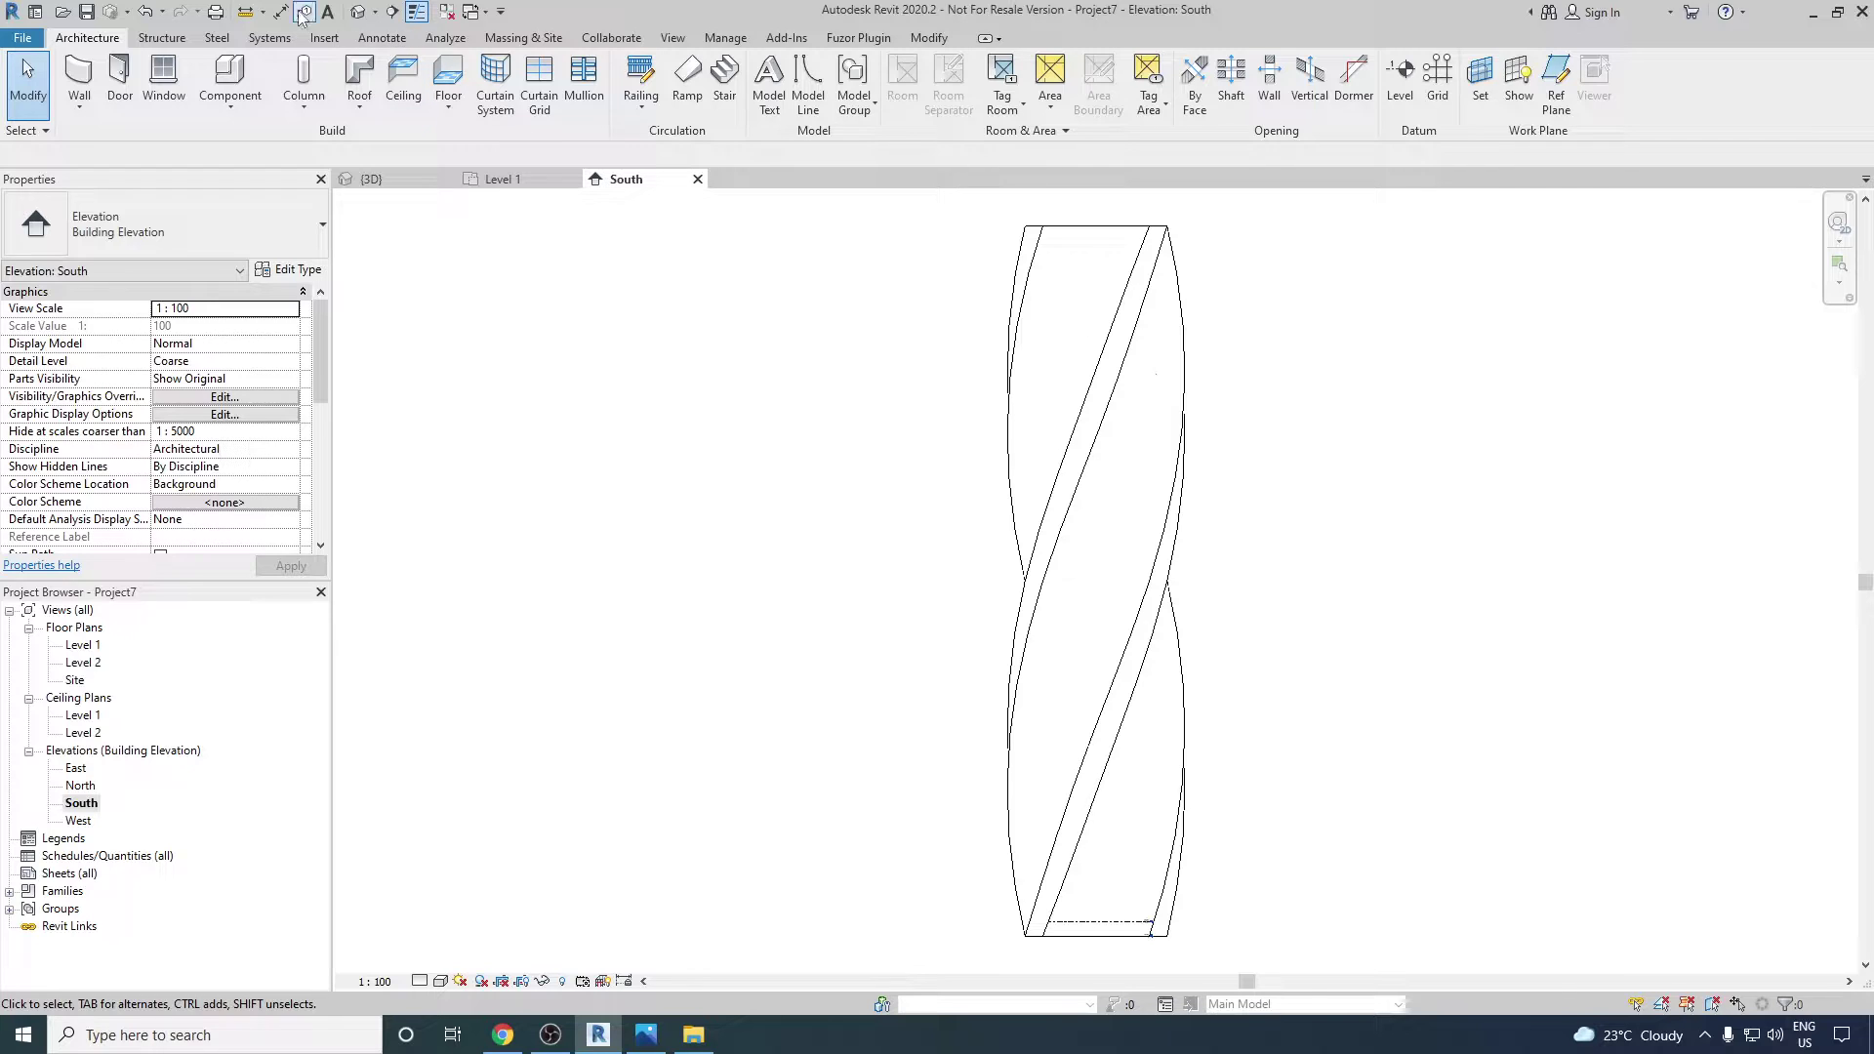
- Show the tower in the default 3D view with Consistent Colors, orbit it, then return to South
{"action": "left_click", "coordinate": [358, 11]}
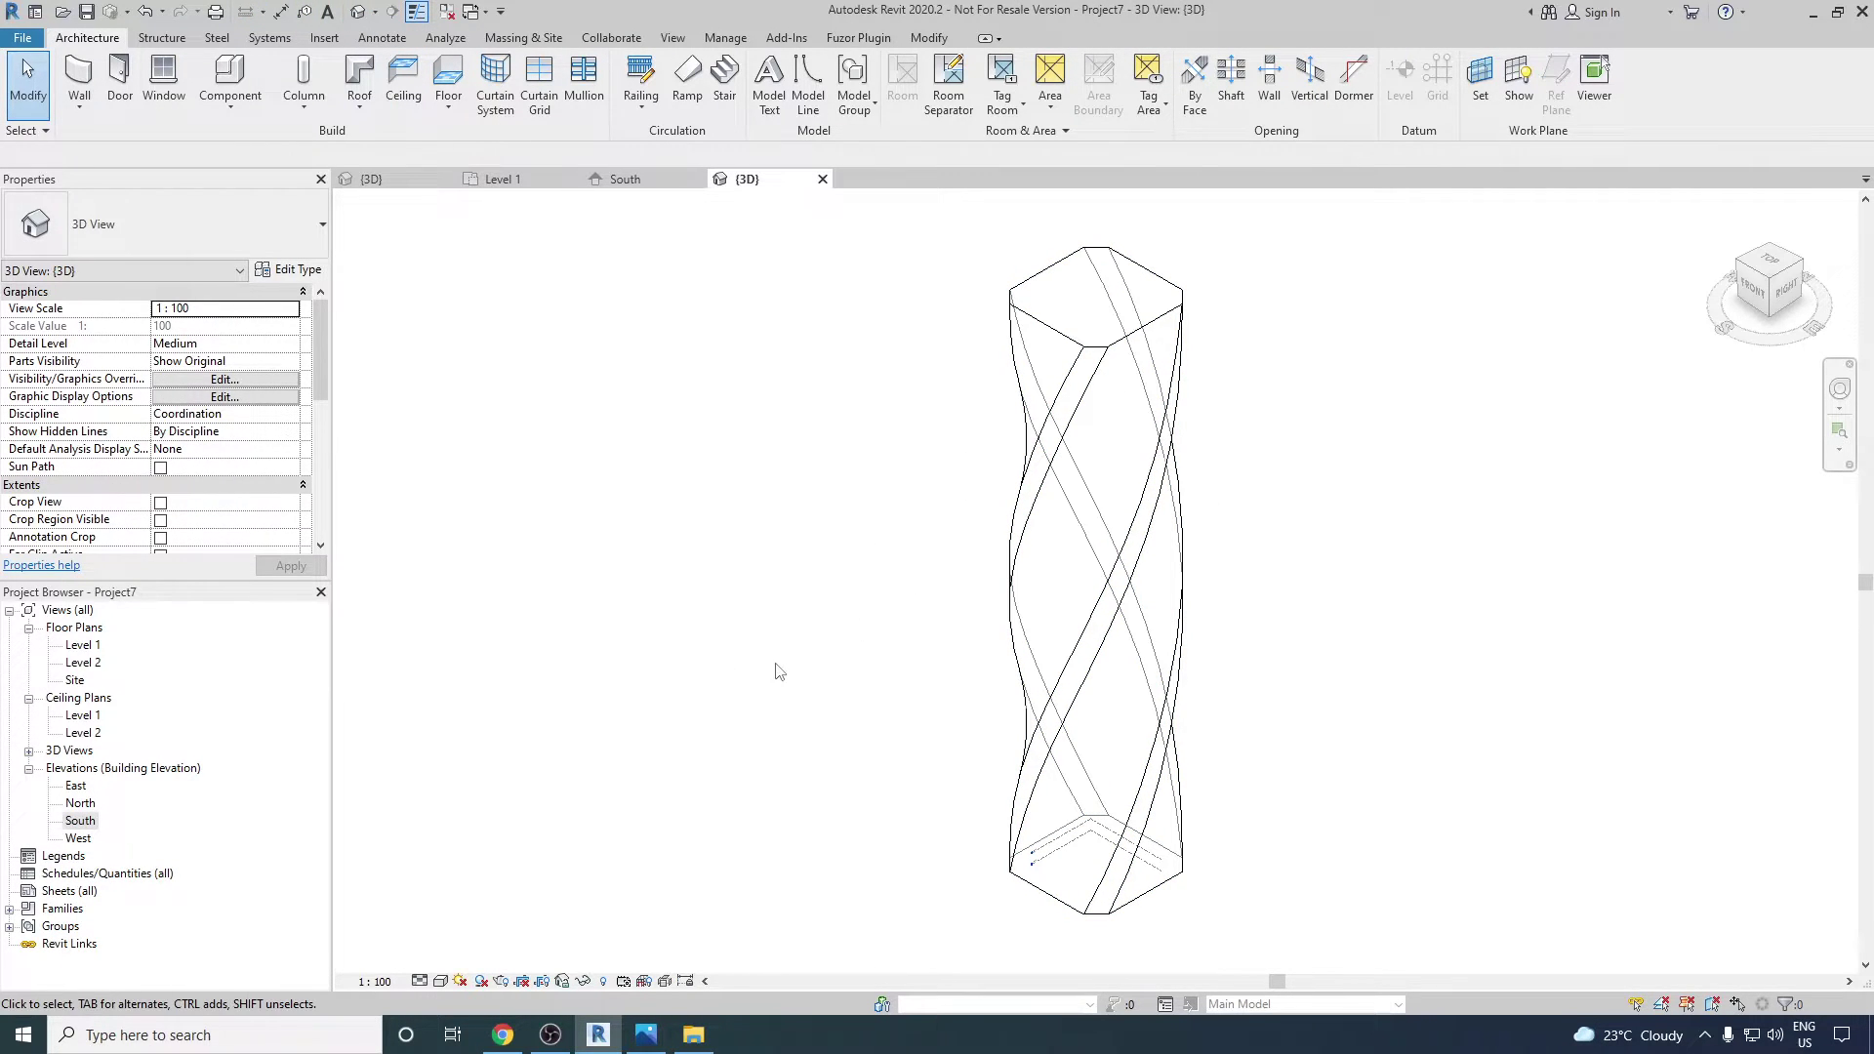
{"action": "left_click", "coordinate": [442, 982]}
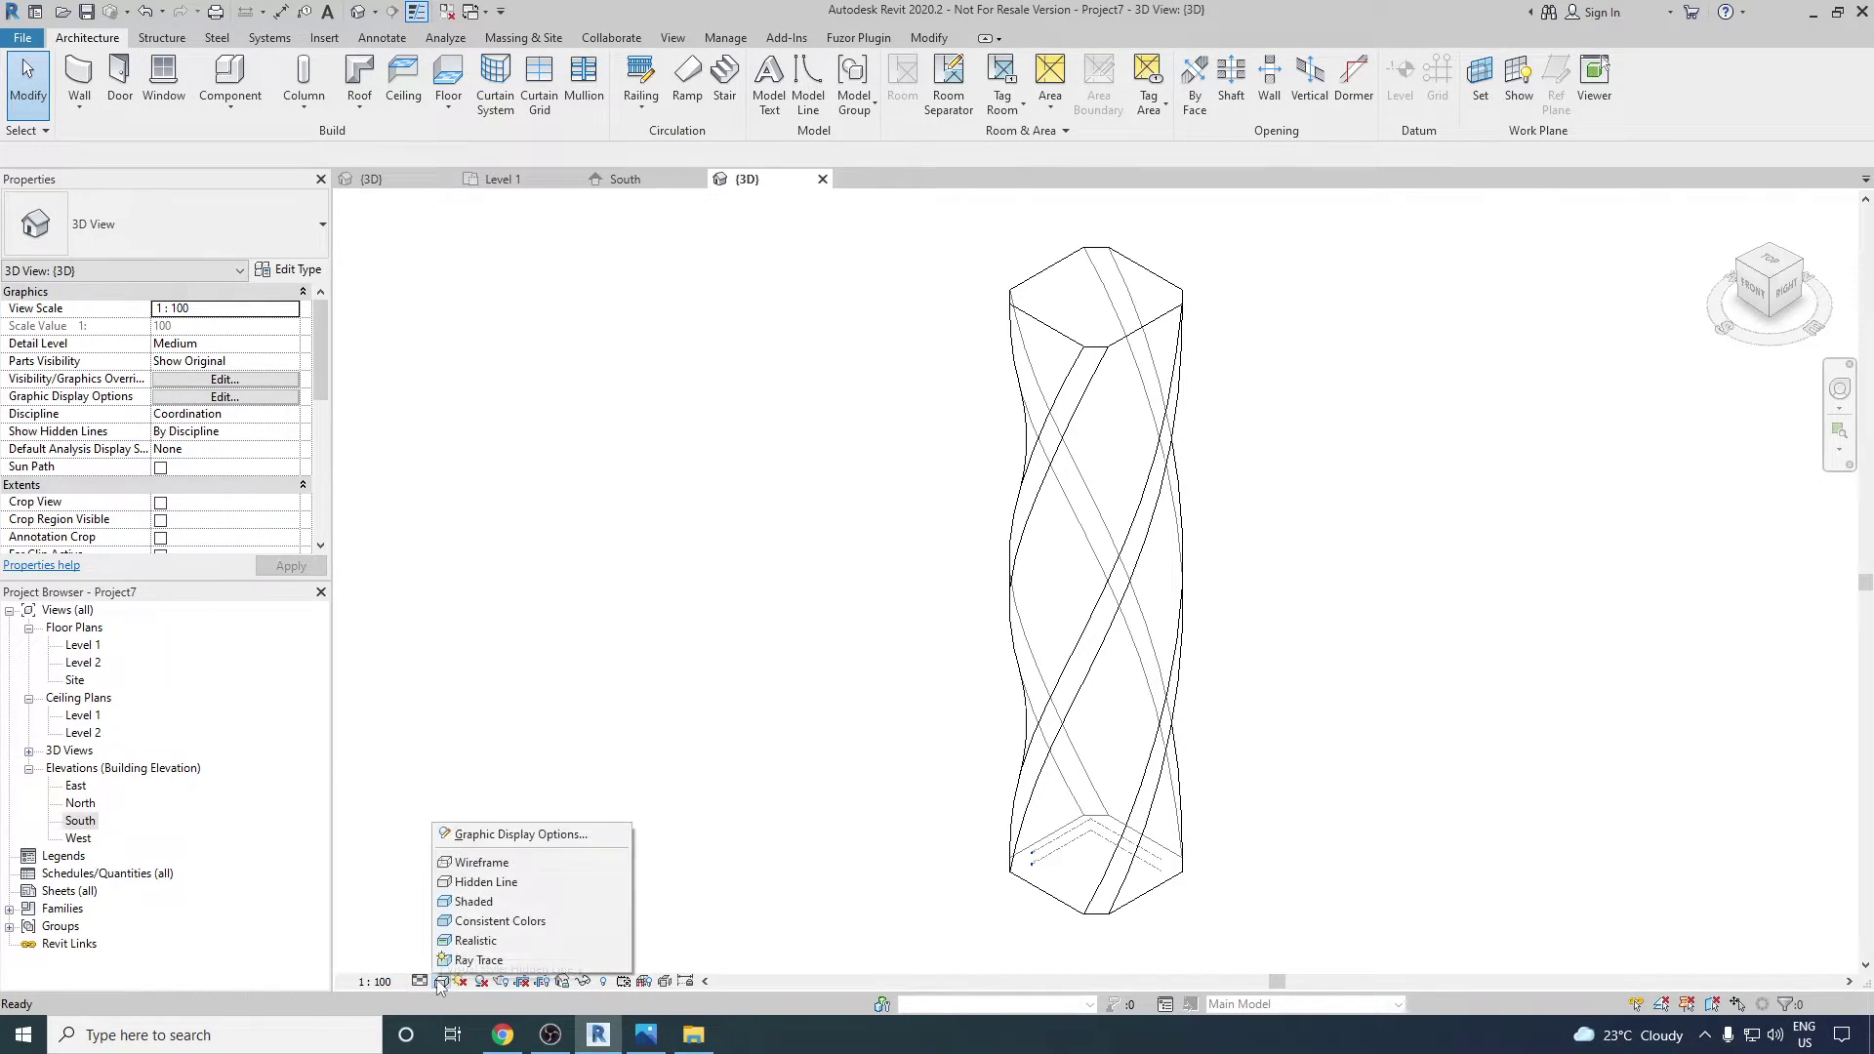
{"action": "left_click", "coordinate": [470, 901]}
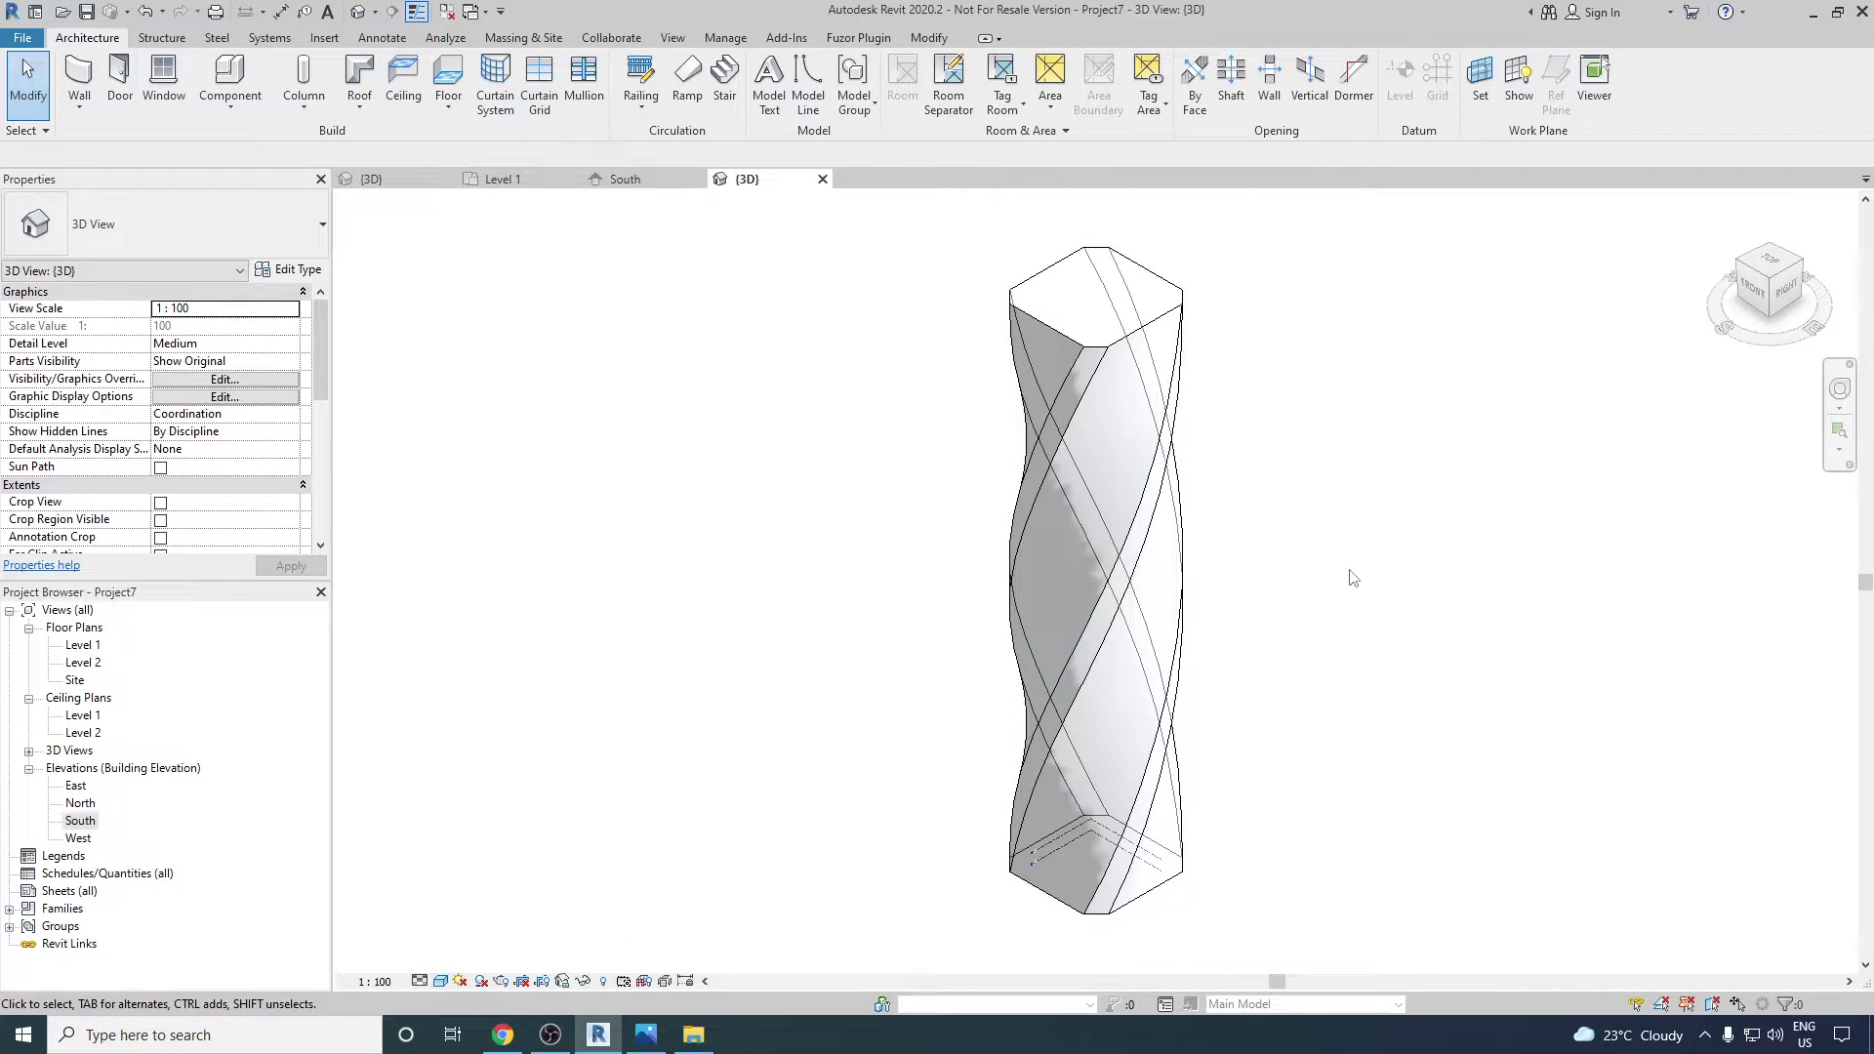
{"action": "left_click", "coordinate": [443, 982]}
{"action": "left_click", "coordinate": [457, 941]}
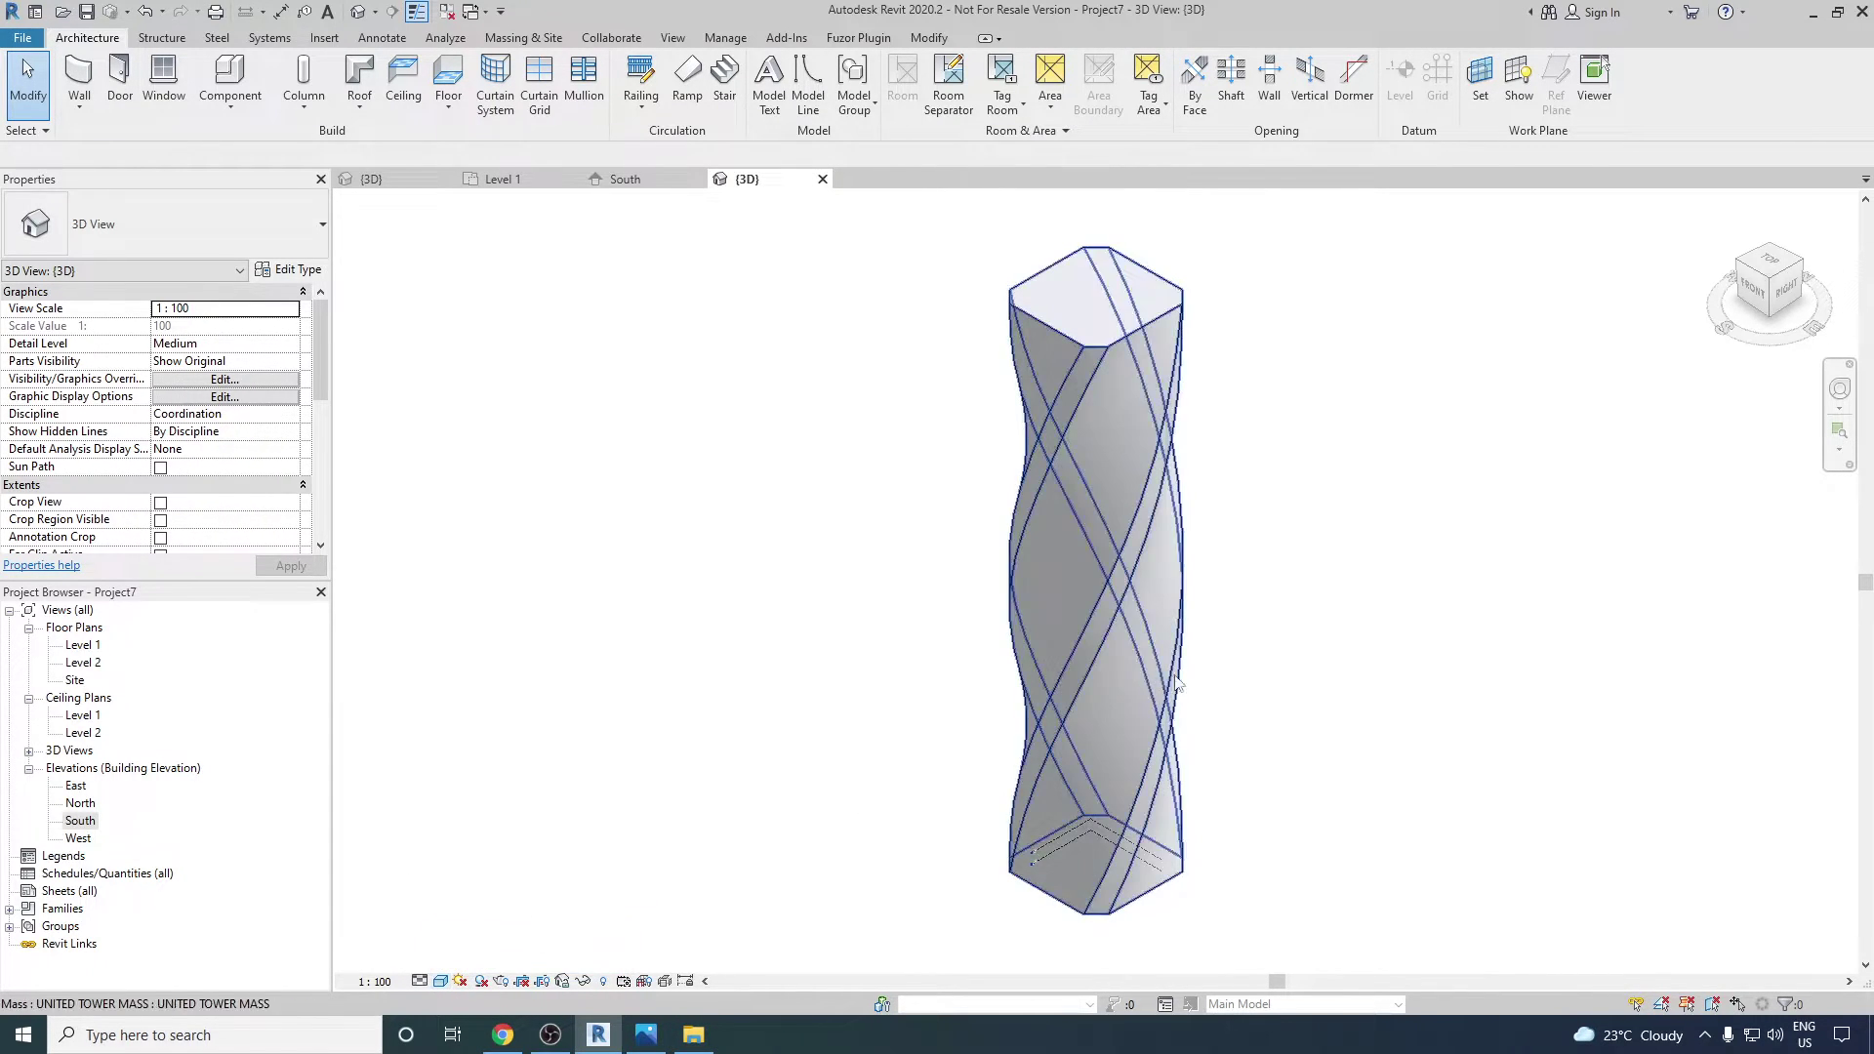
{"action": "middle_click_drag", "start_coordinate": [1330, 711], "coordinate": [886, 604], "text": "shift"}
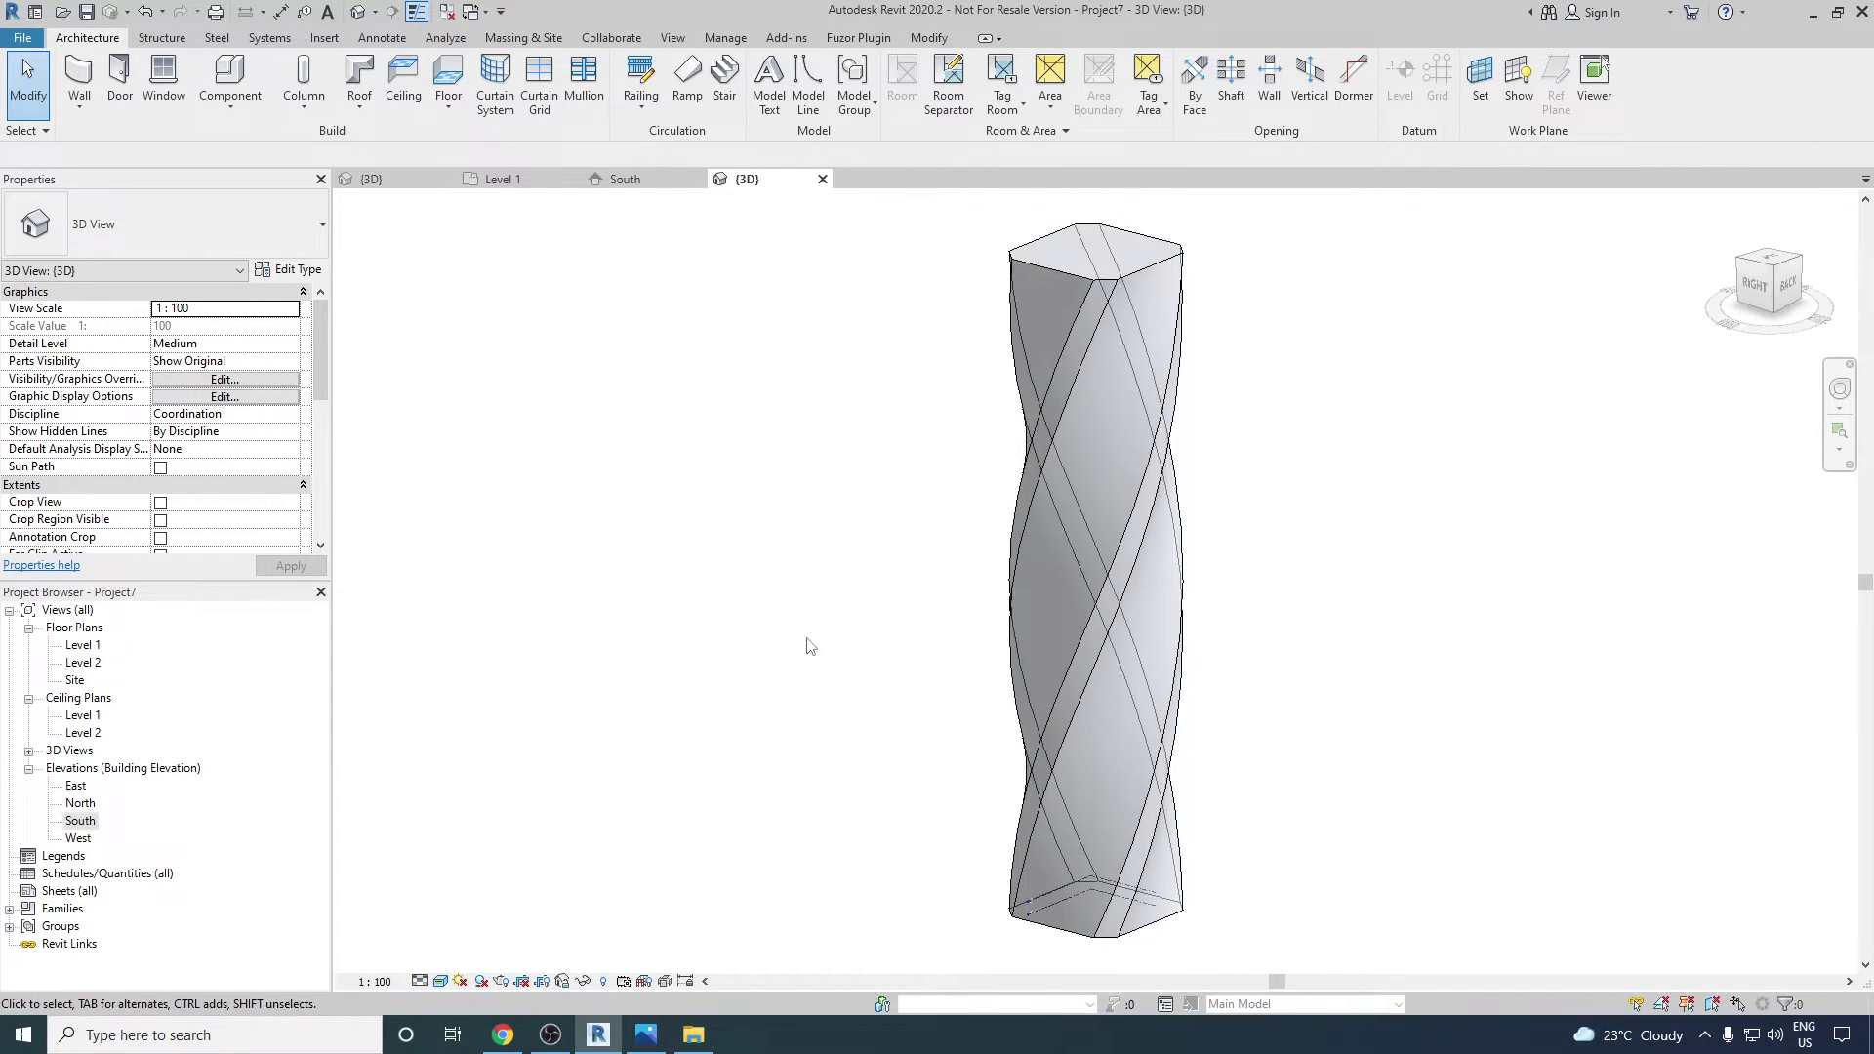
{"action": "double_click", "coordinate": [81, 821]}
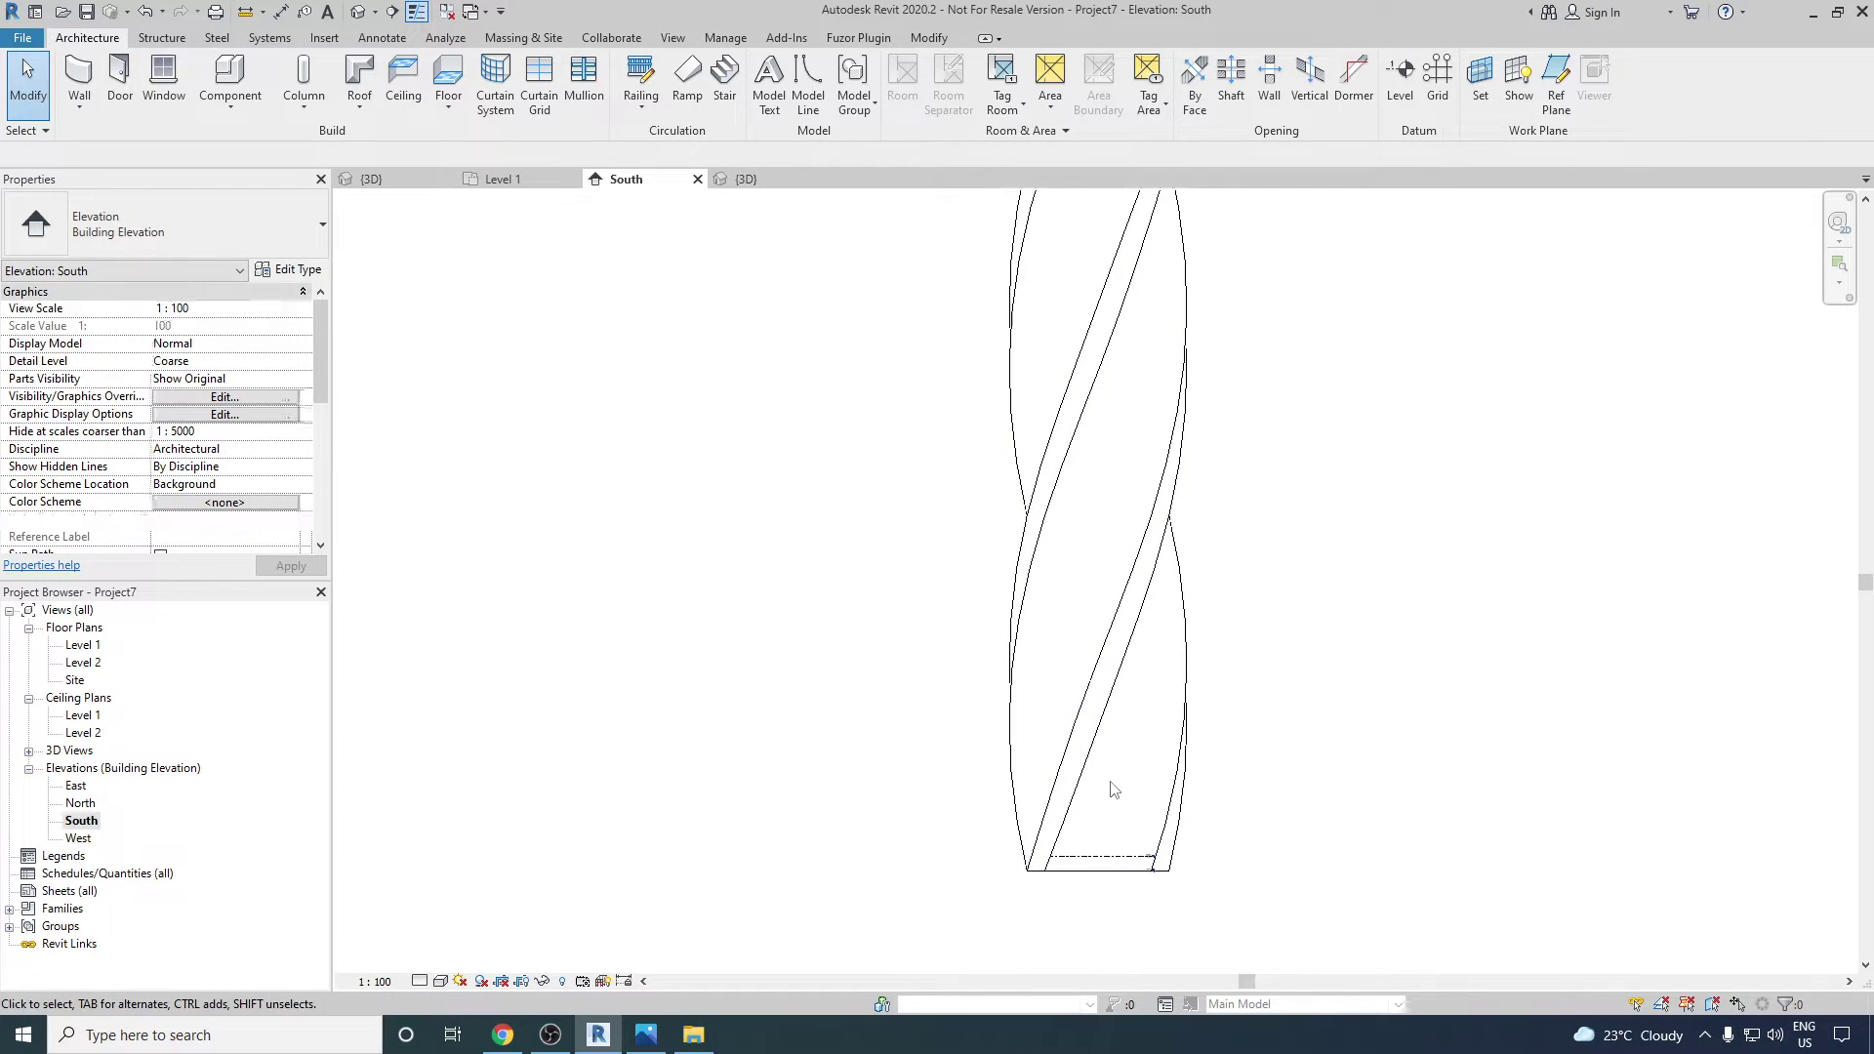
- Change Level 2's elevation from 4000 to 5000 in the South elevation
{"action": "scroll", "coordinate": [1079, 921], "scroll_direction": "up", "scroll_amount": 3}
{"action": "scroll", "coordinate": [1133, 742], "scroll_direction": "down", "scroll_amount": 2}
{"action": "scroll", "coordinate": [1096, 781], "scroll_direction": "down", "scroll_amount": 3}
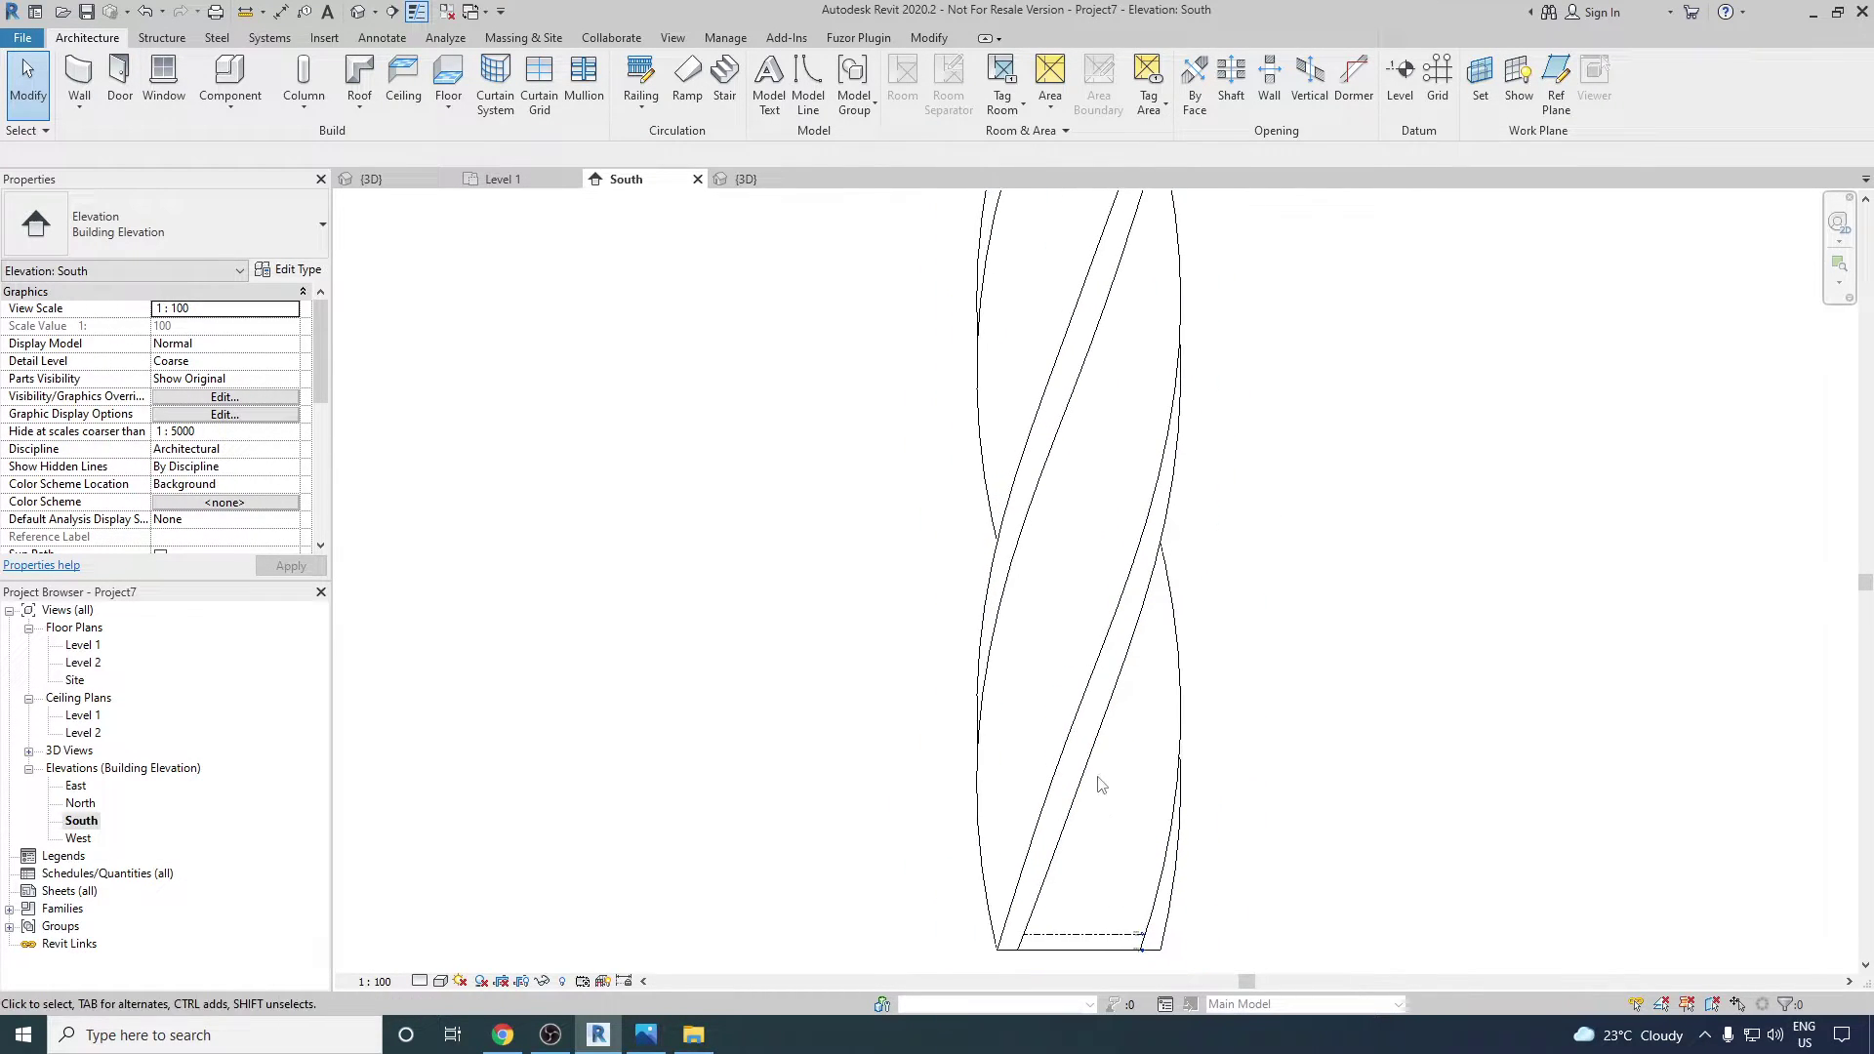
{"action": "scroll", "coordinate": [1142, 868], "scroll_direction": "up", "scroll_amount": 4}
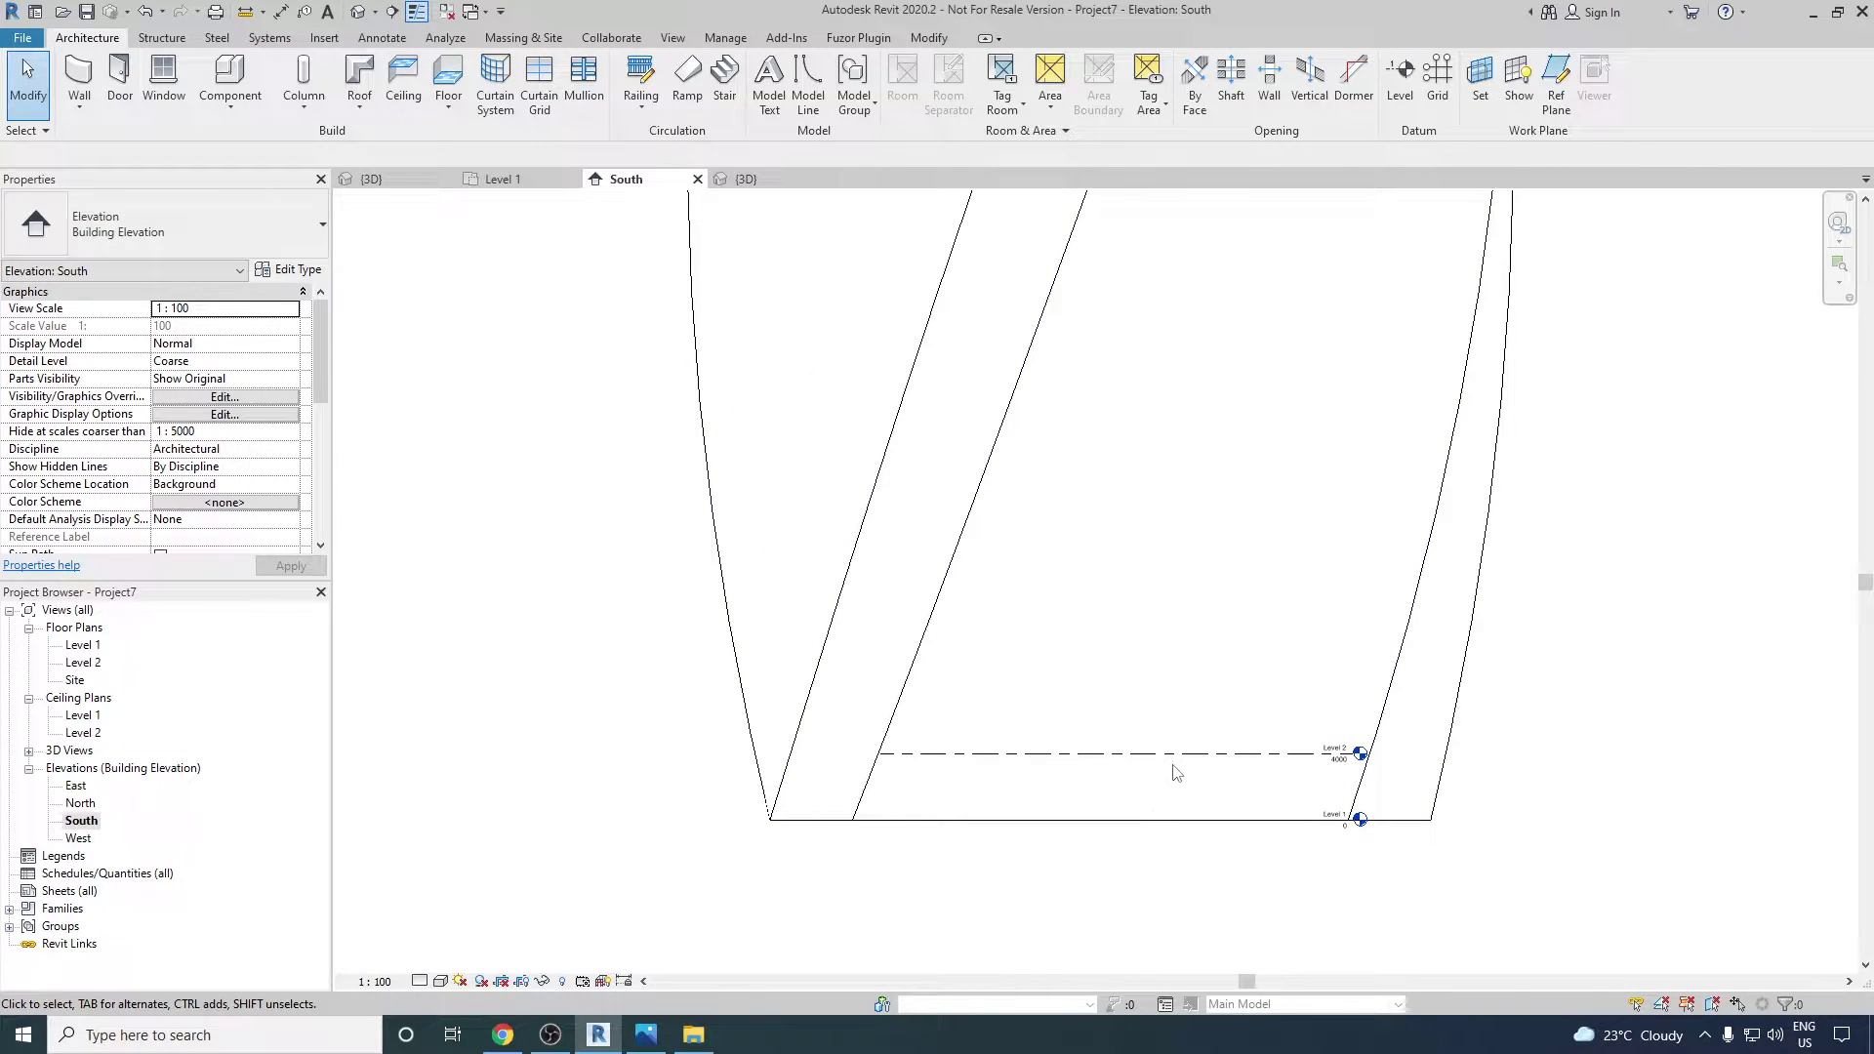
{"action": "left_click", "coordinate": [1092, 767]}
{"action": "scroll", "coordinate": [1317, 769], "scroll_direction": "up", "scroll_amount": 4}
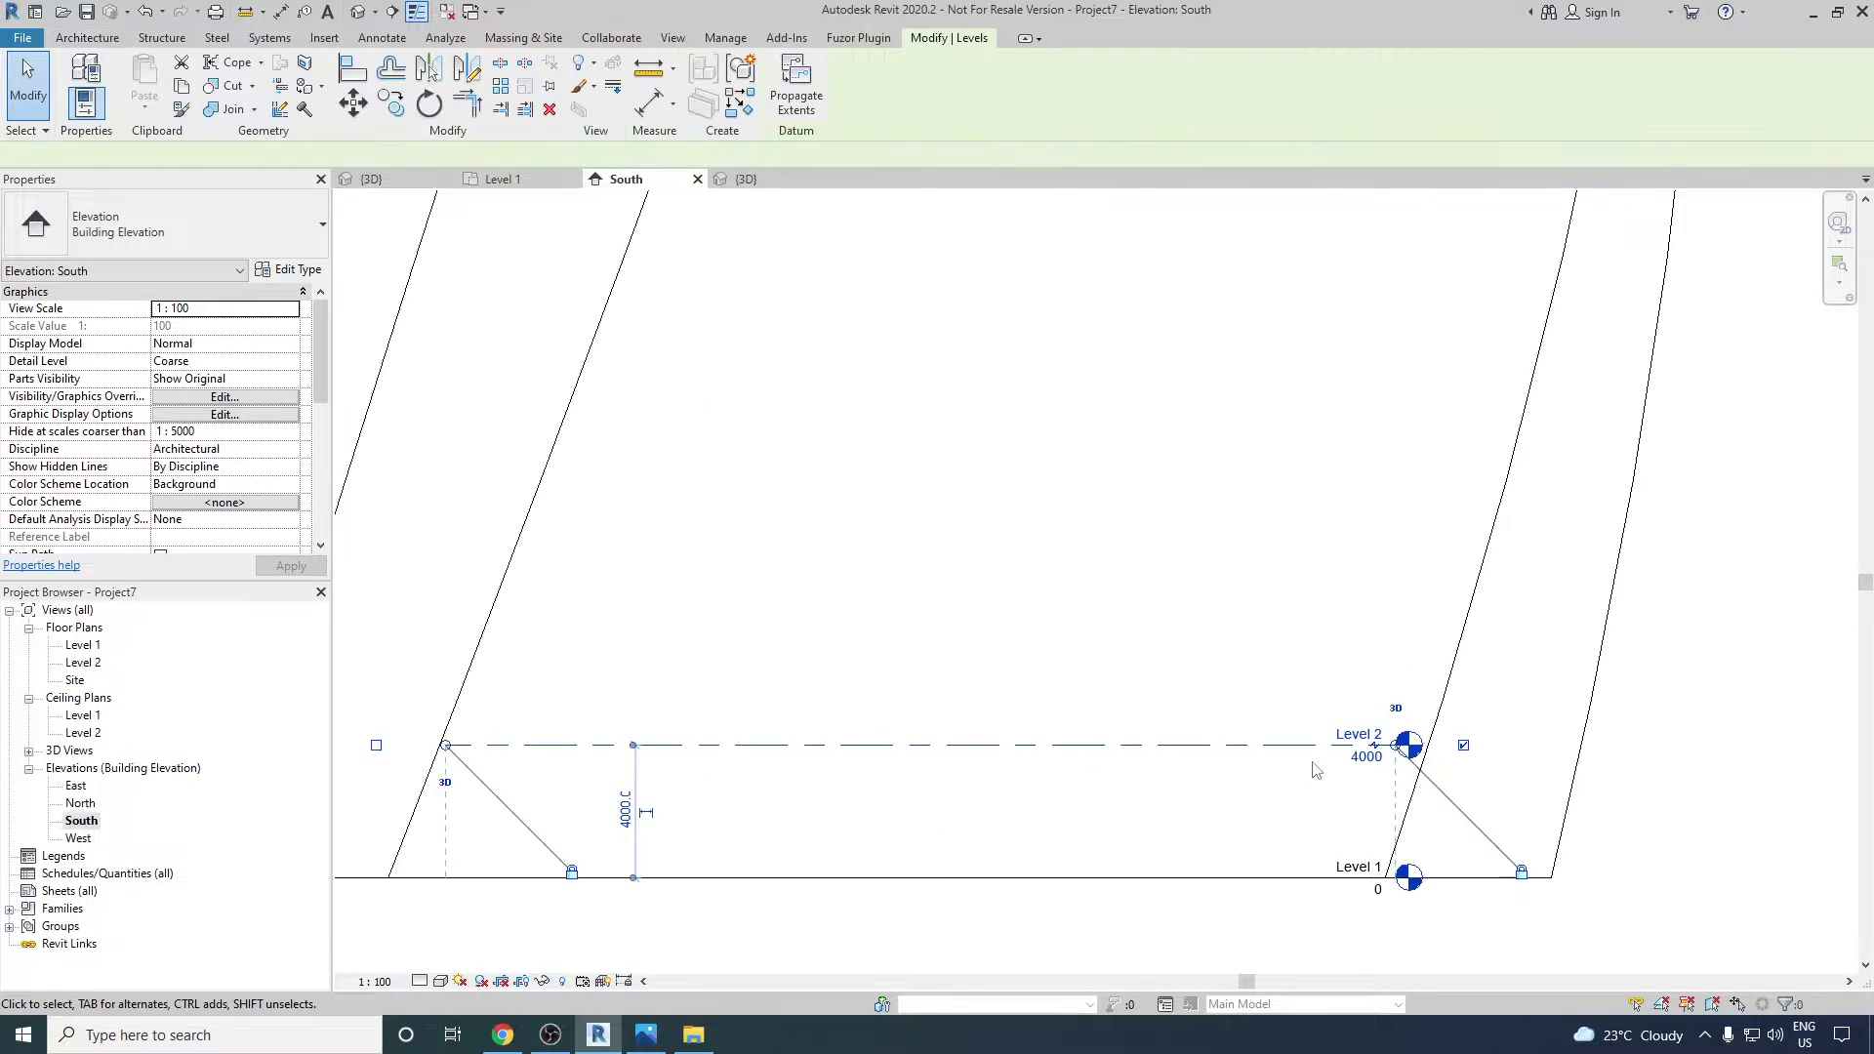
{"action": "left_click", "coordinate": [1337, 764]}
{"action": "type", "text": "500"}
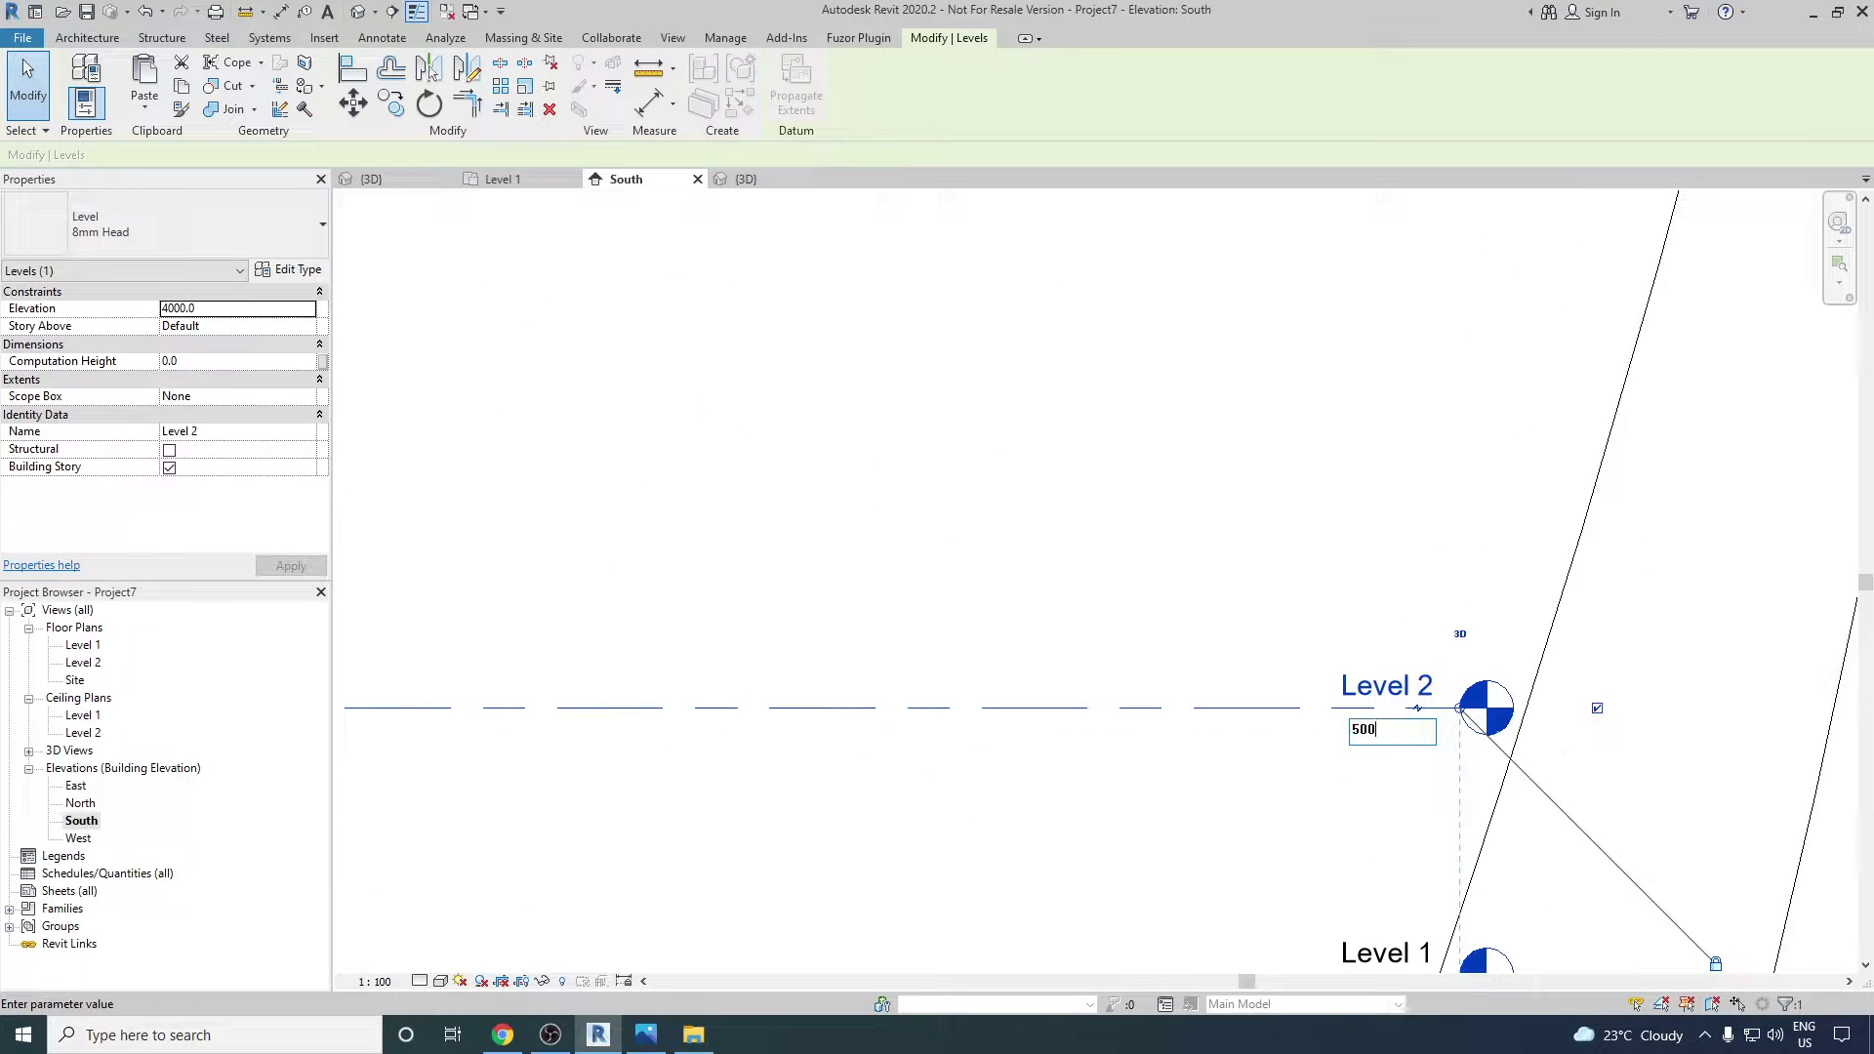
{"action": "key", "text": "Return"}
{"action": "left_click", "coordinate": [1176, 524]}
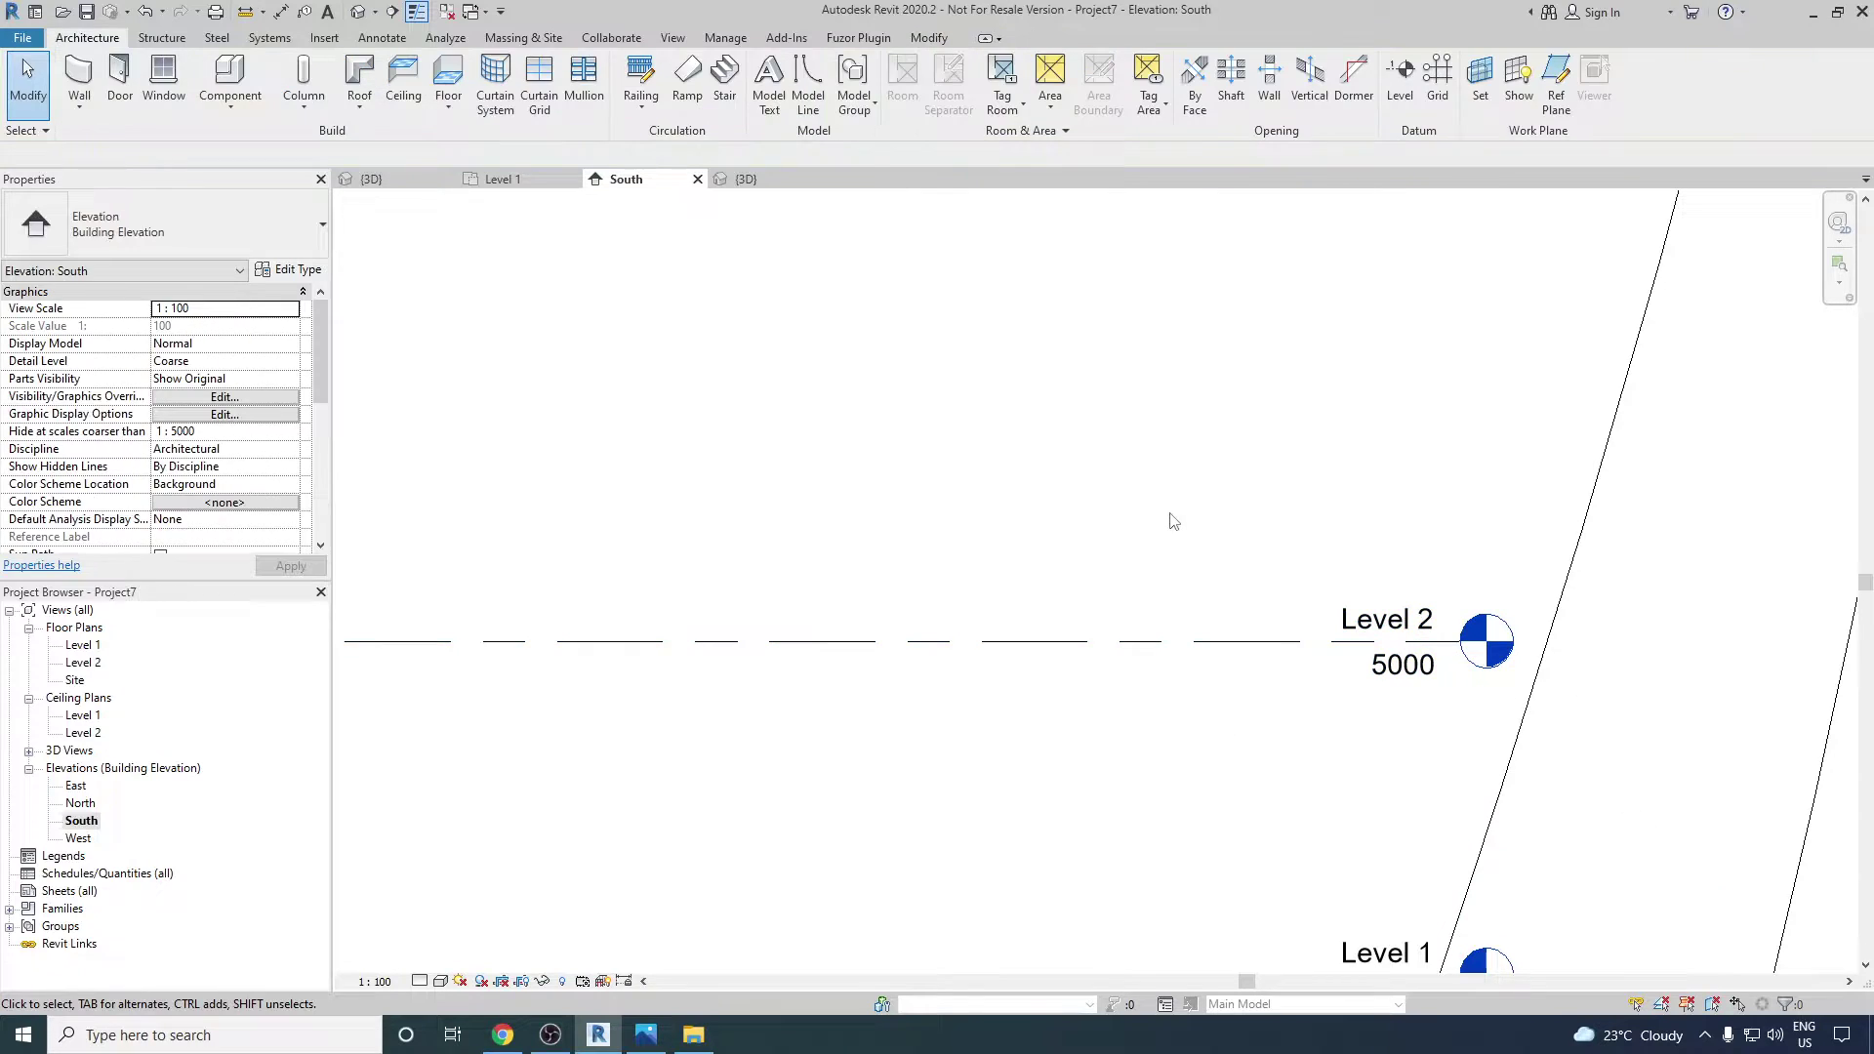
{"action": "scroll", "coordinate": [1143, 693], "scroll_direction": "down", "scroll_amount": 4}
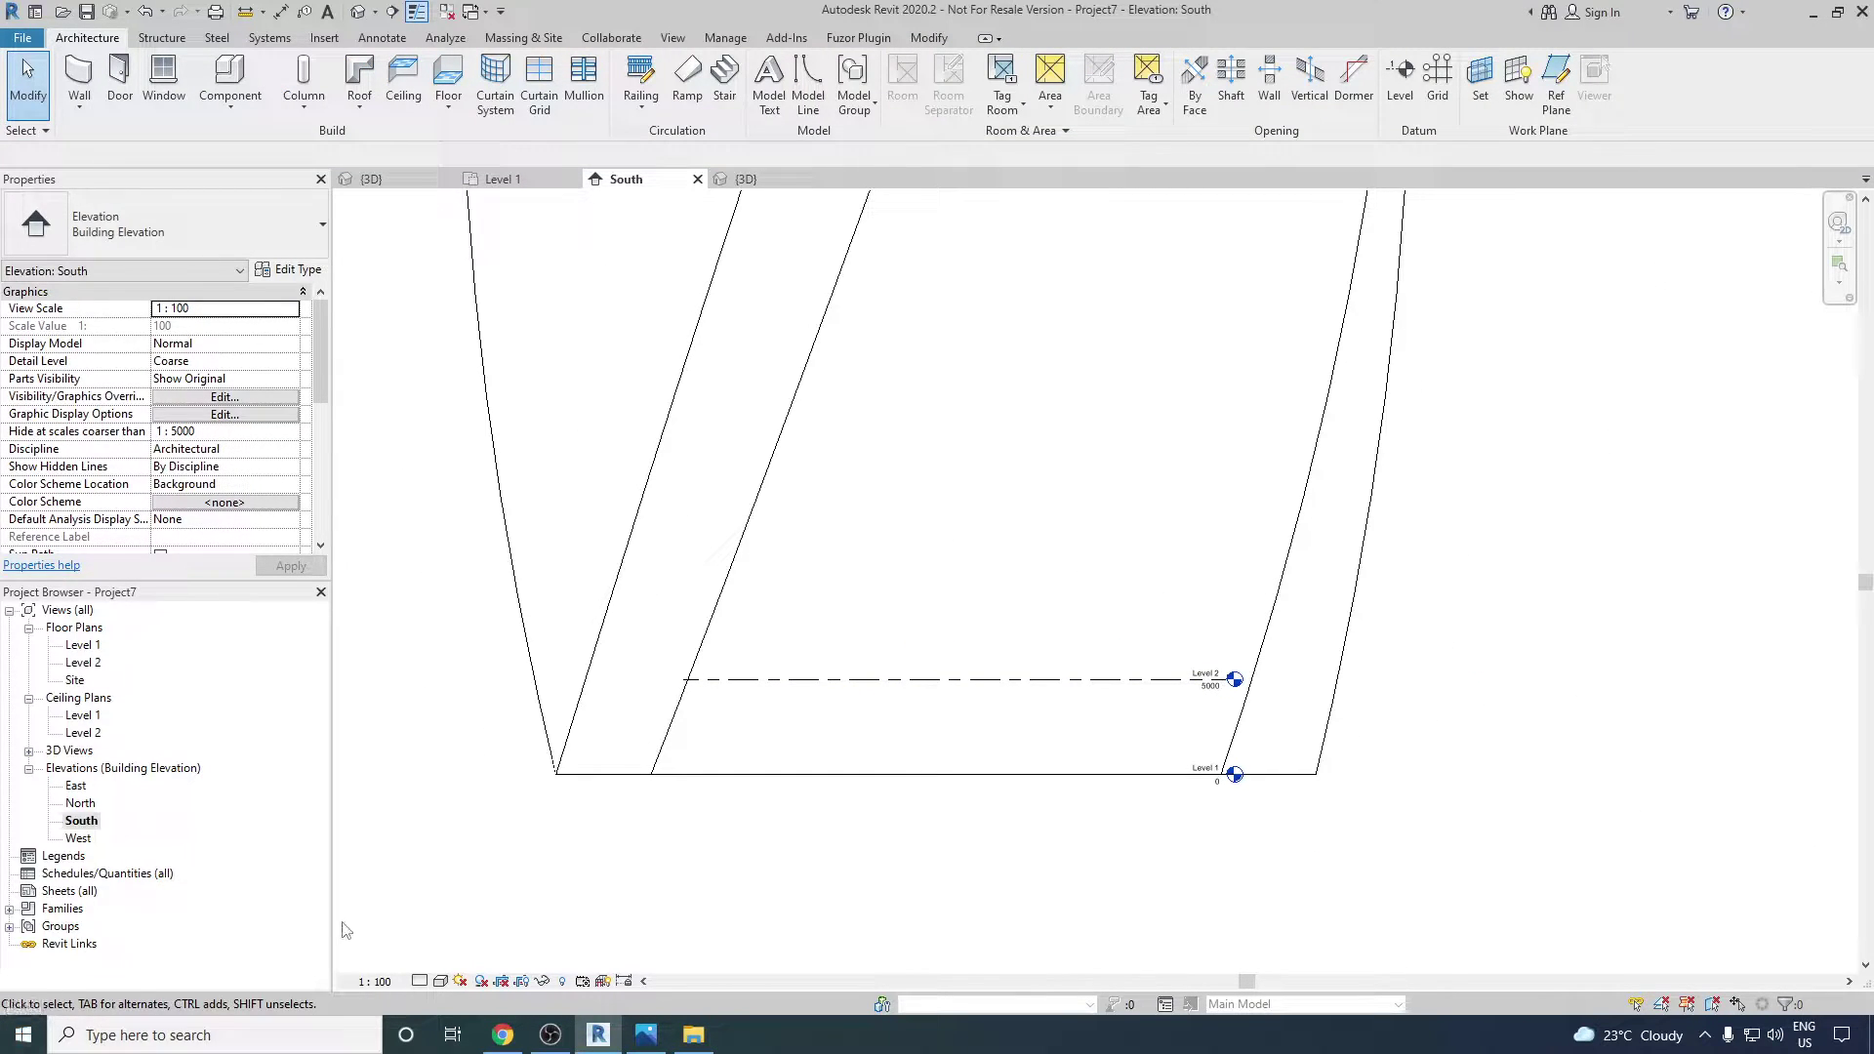
- Compute 200 ÷ 5 = 40 in Windows Calculator, then close it
{"action": "left_click", "coordinate": [23, 1035]}
{"action": "type", "text": "calc"}
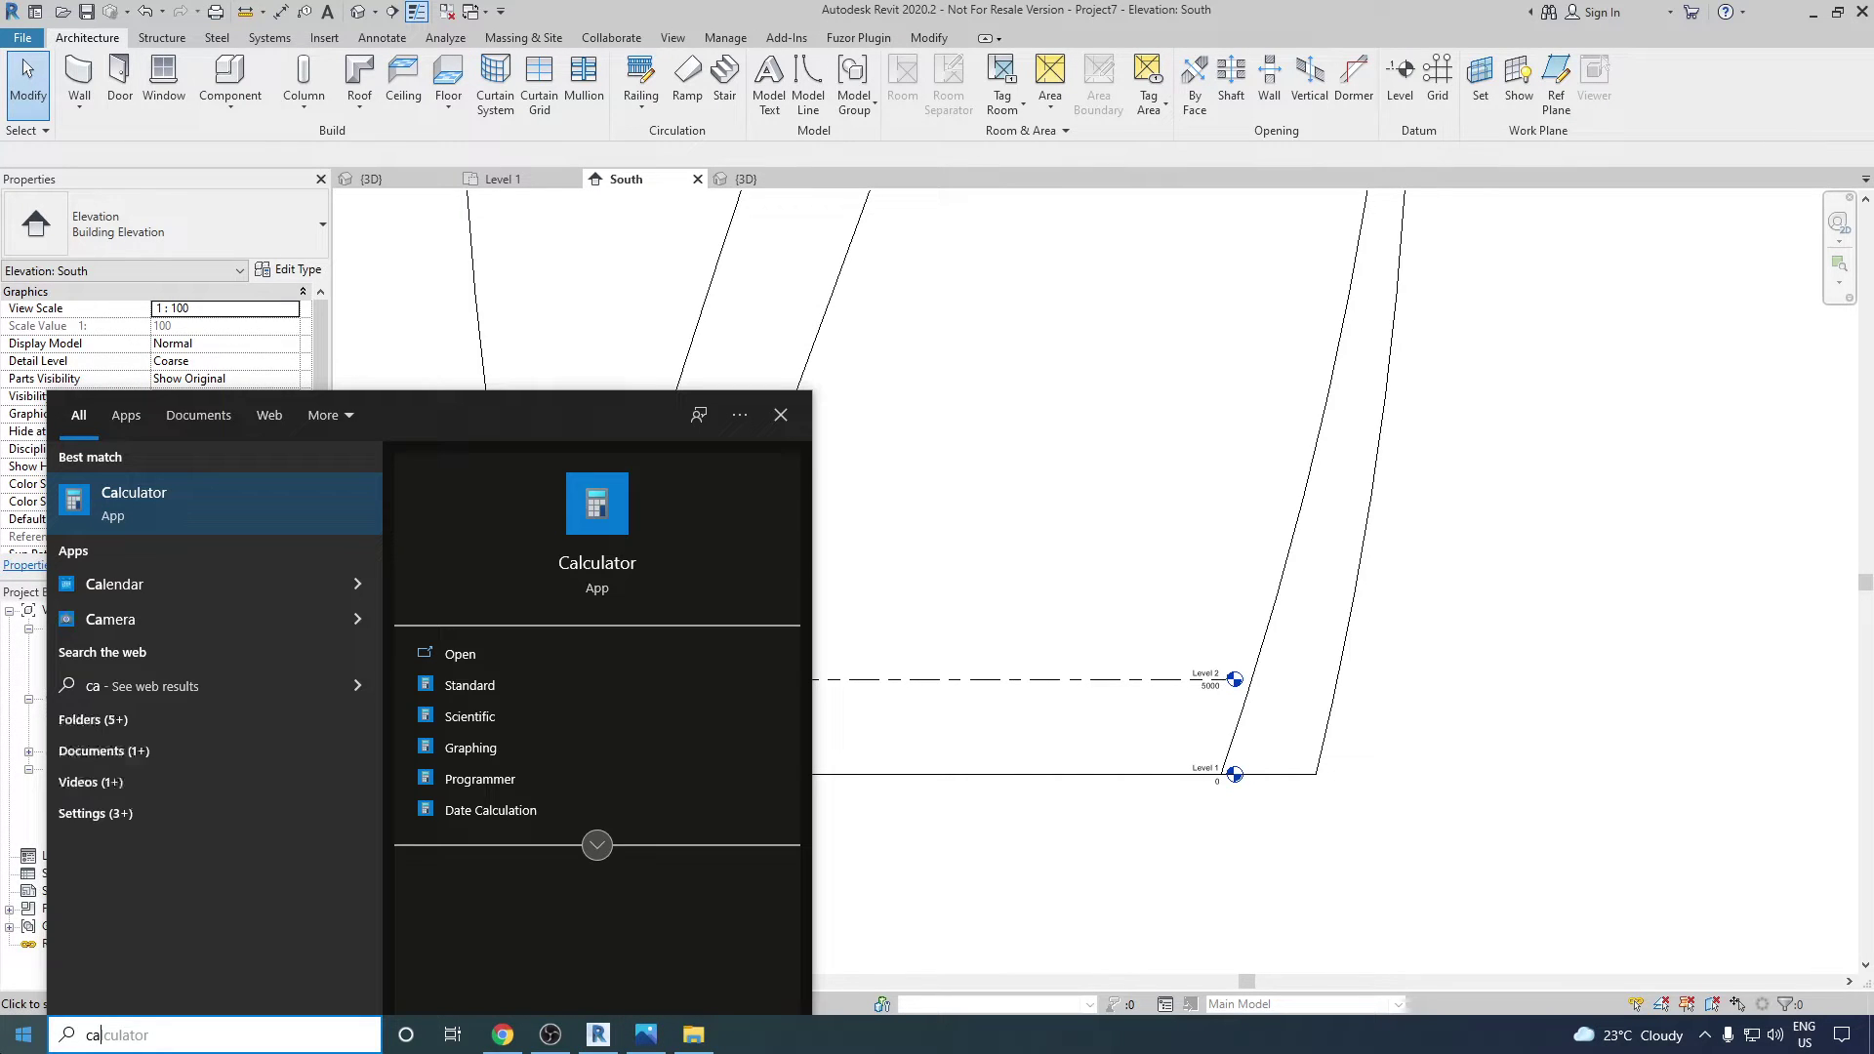
{"action": "key", "text": "Return"}
{"action": "type", "text": "200"}
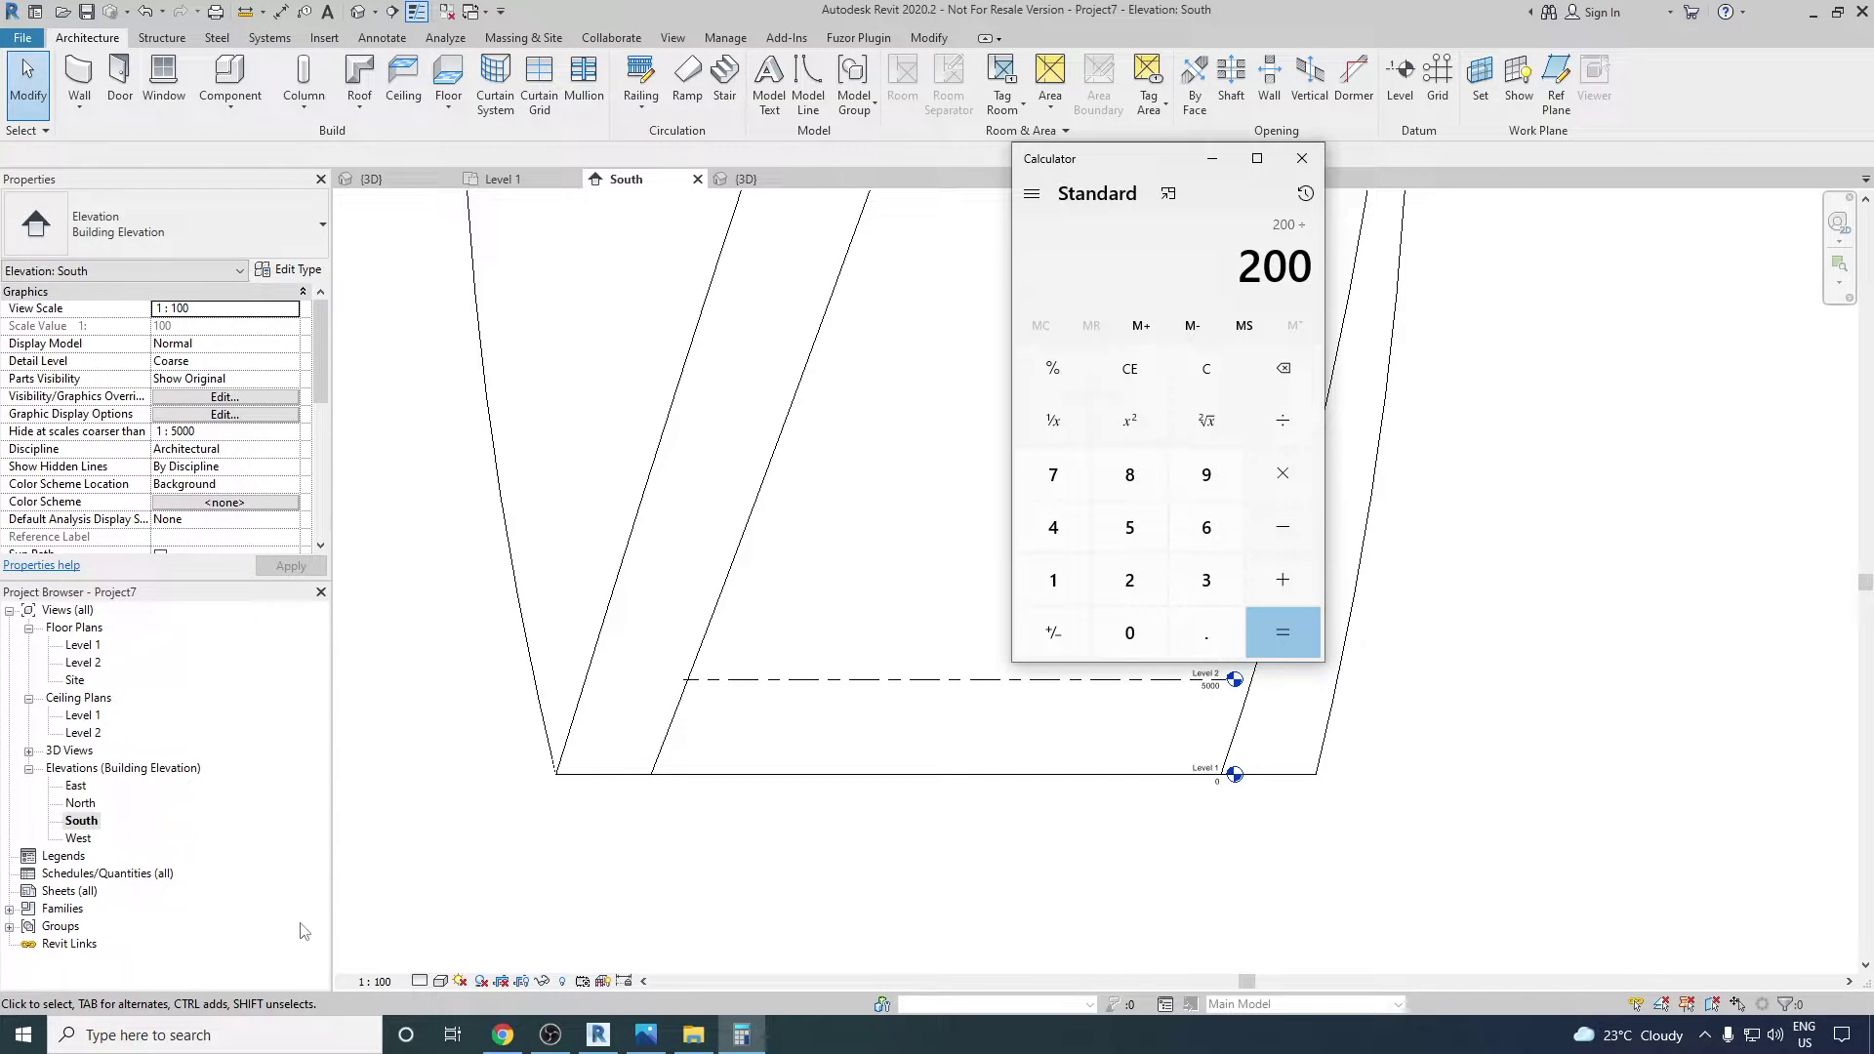
{"action": "type", "text": "5"}
{"action": "key", "text": "Return"}
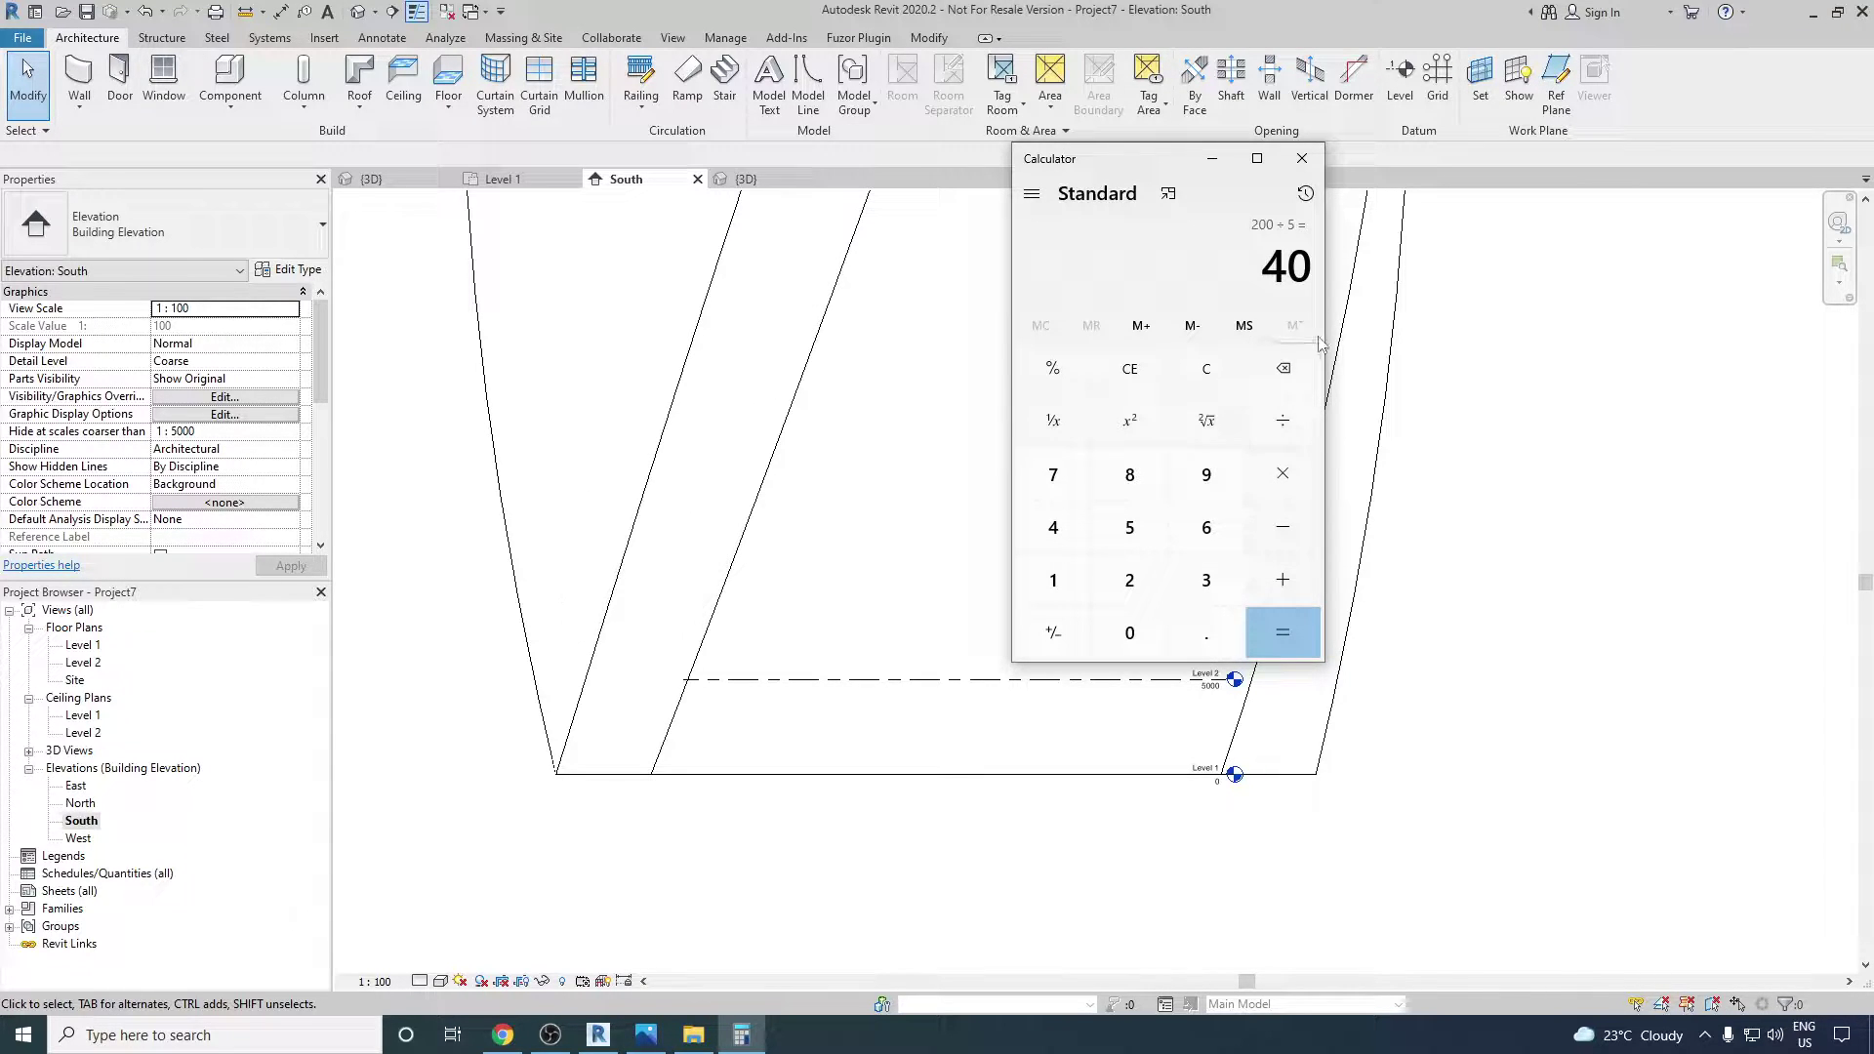
{"action": "left_click", "coordinate": [1302, 158]}
{"action": "scroll", "coordinate": [1151, 694], "scroll_direction": "down", "scroll_amount": 3}
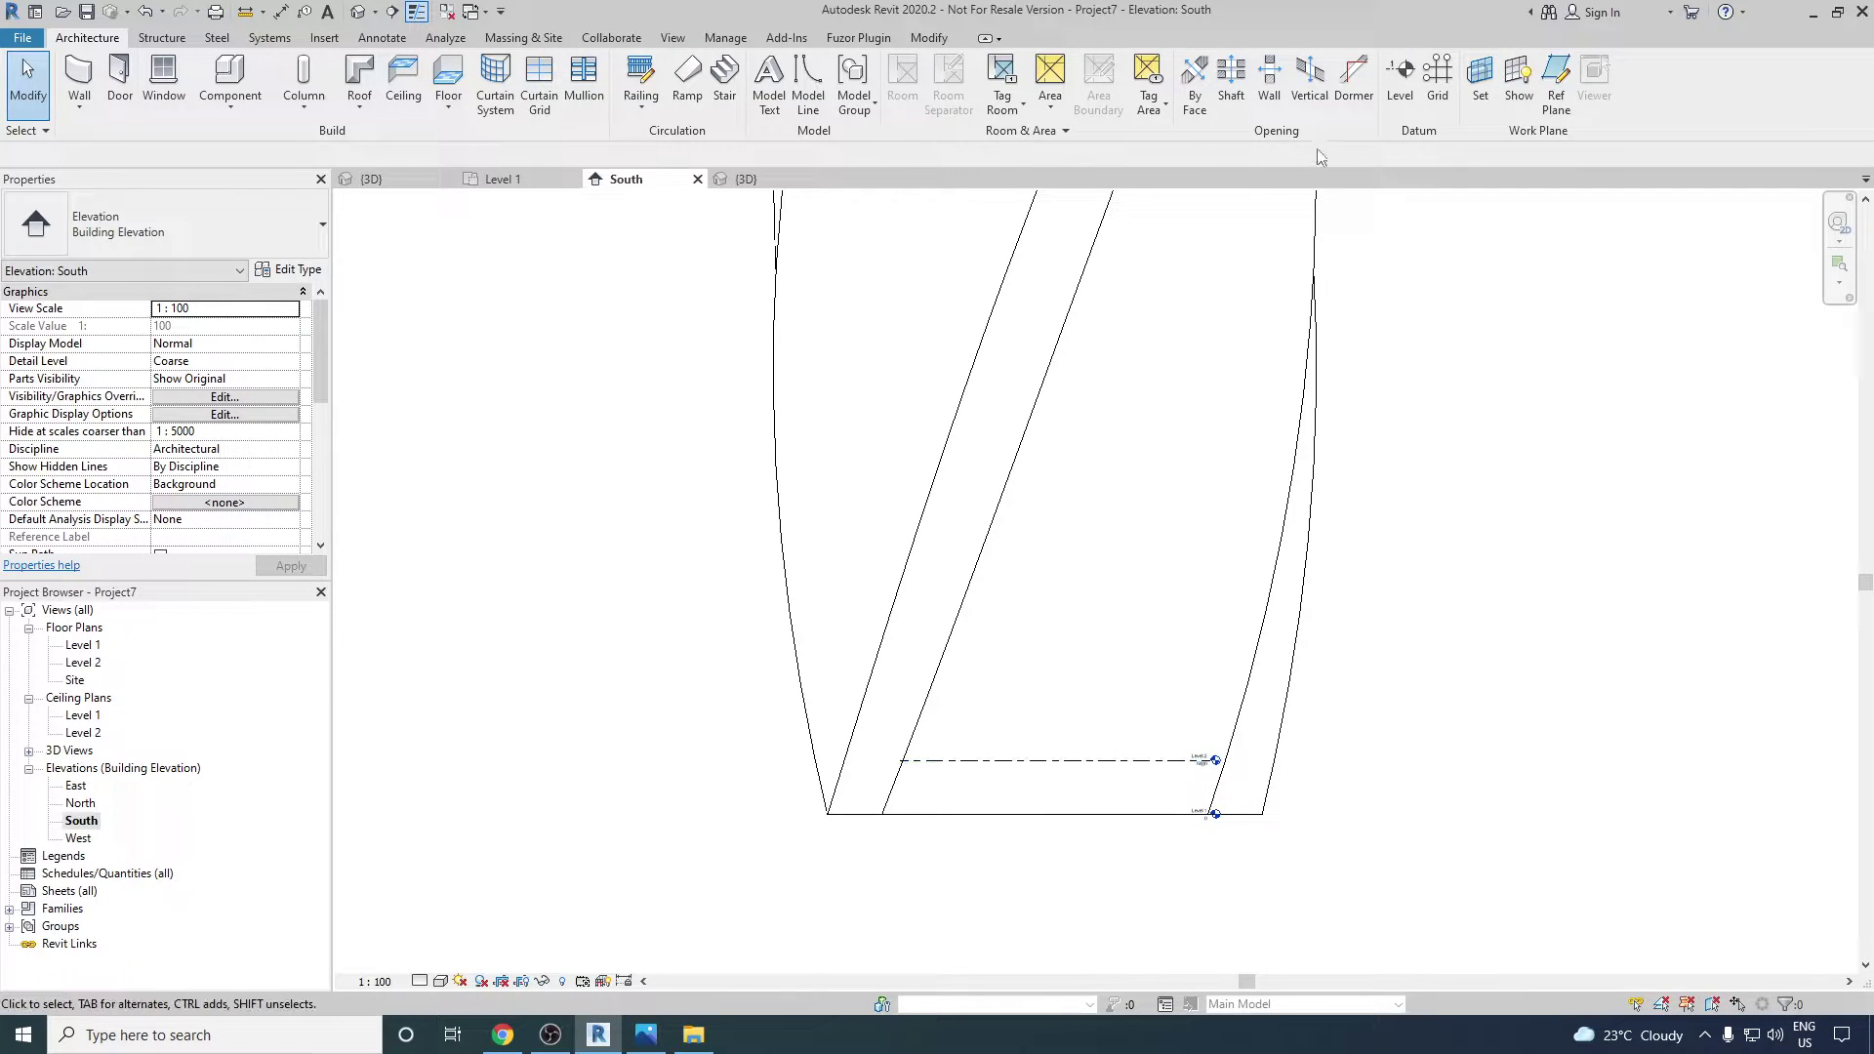
{"action": "left_click", "coordinate": [1061, 771]}
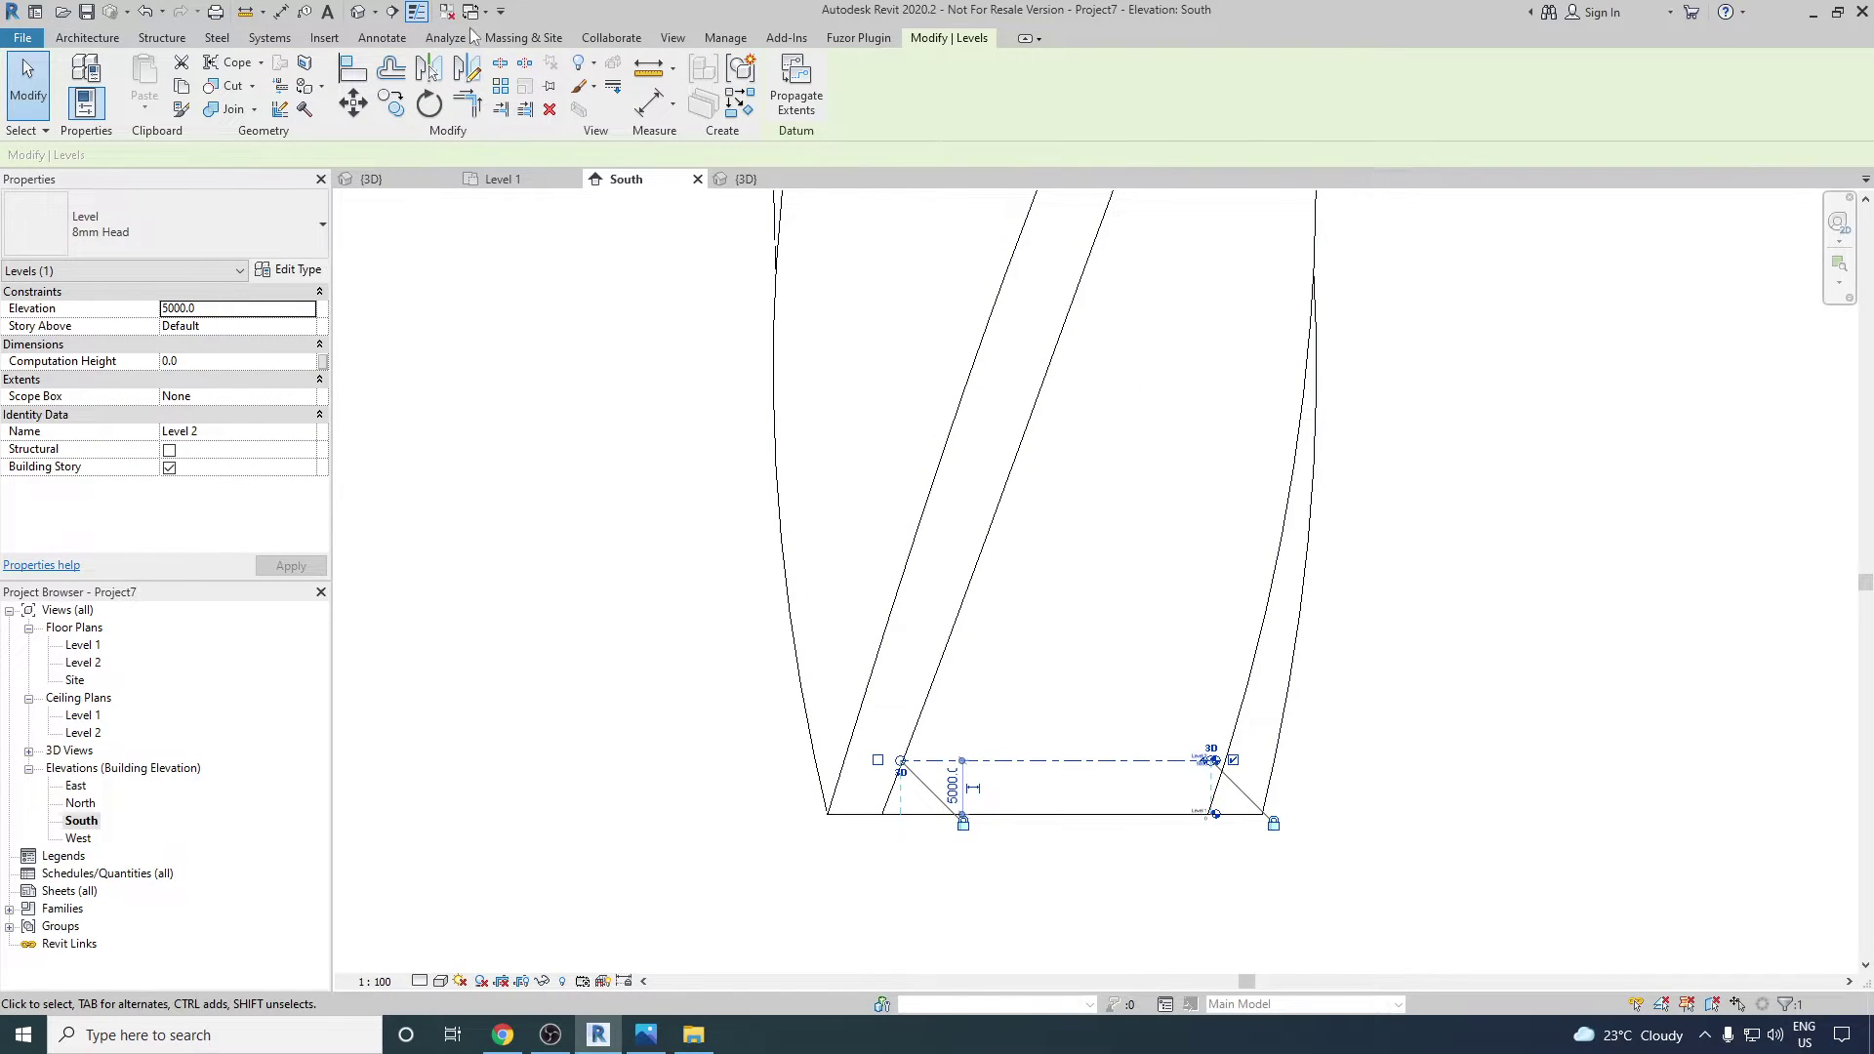
{"action": "left_click", "coordinate": [500, 87]}
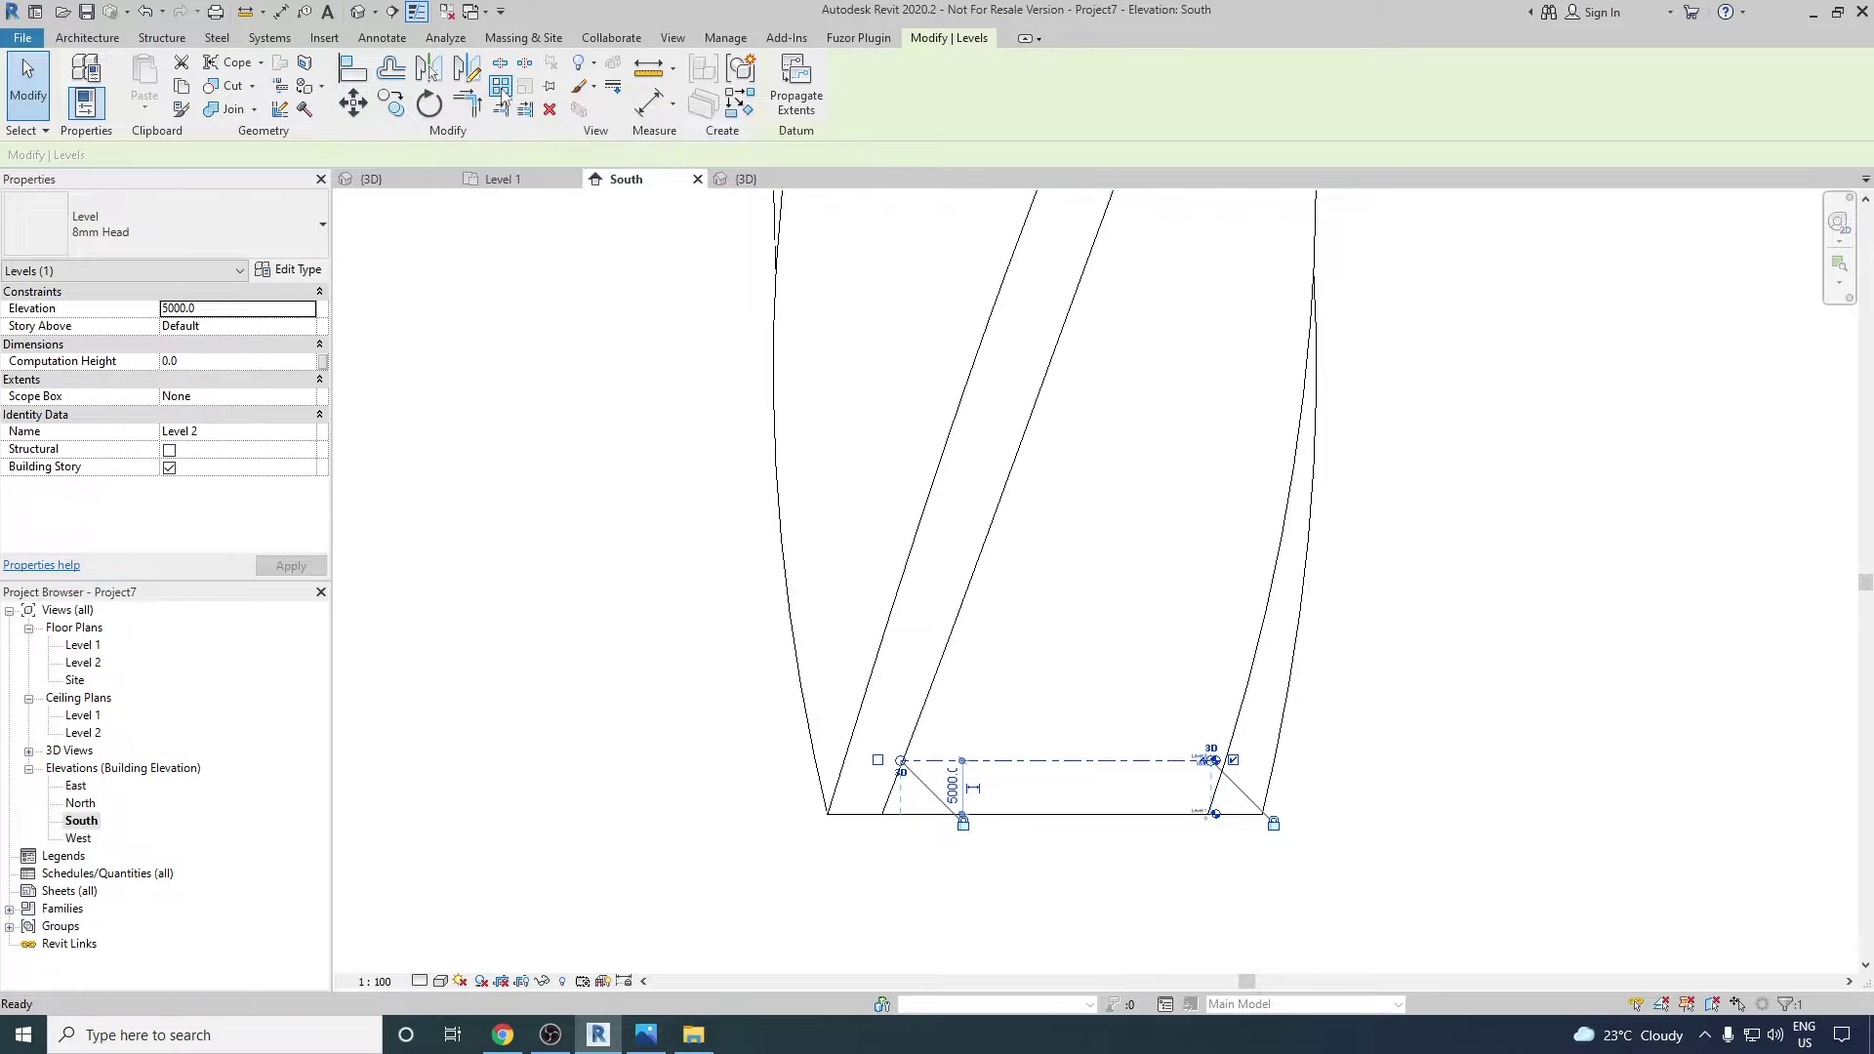
{"action": "scroll", "coordinate": [902, 766], "scroll_direction": "up", "scroll_amount": 3}
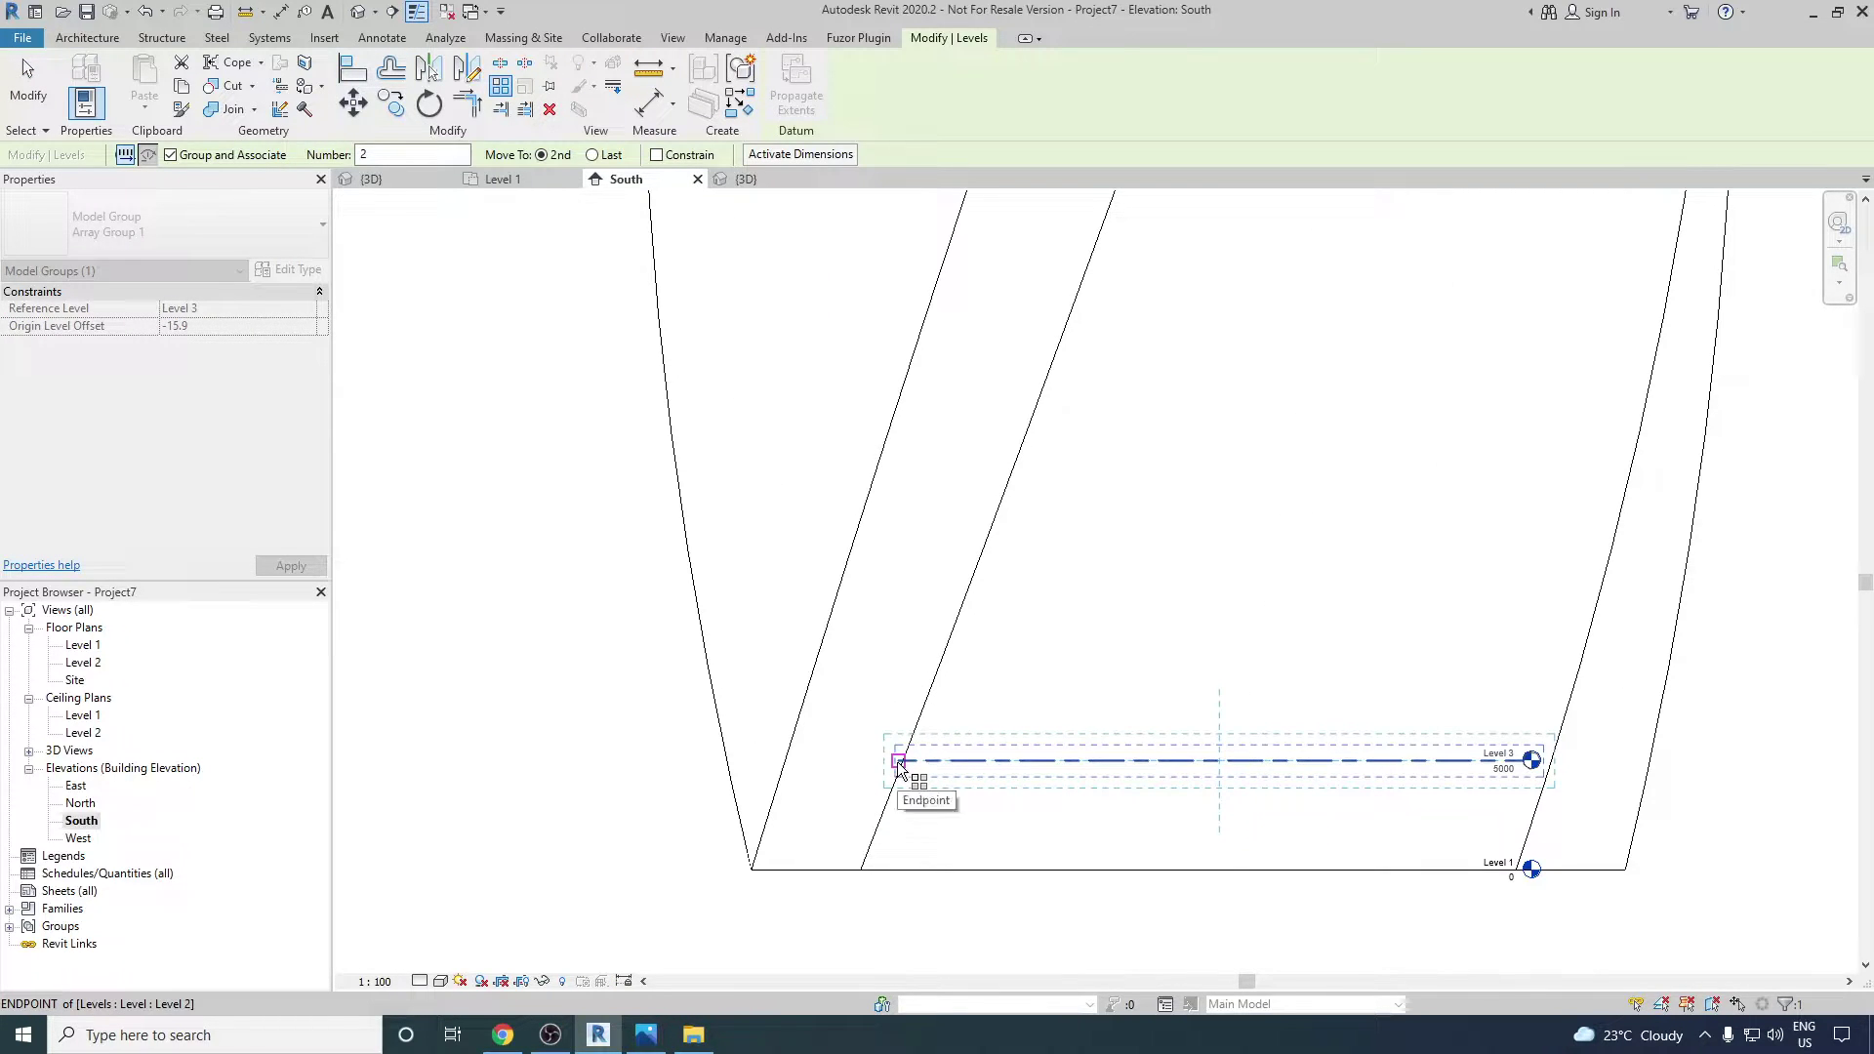
{"action": "left_click", "coordinate": [899, 763]}
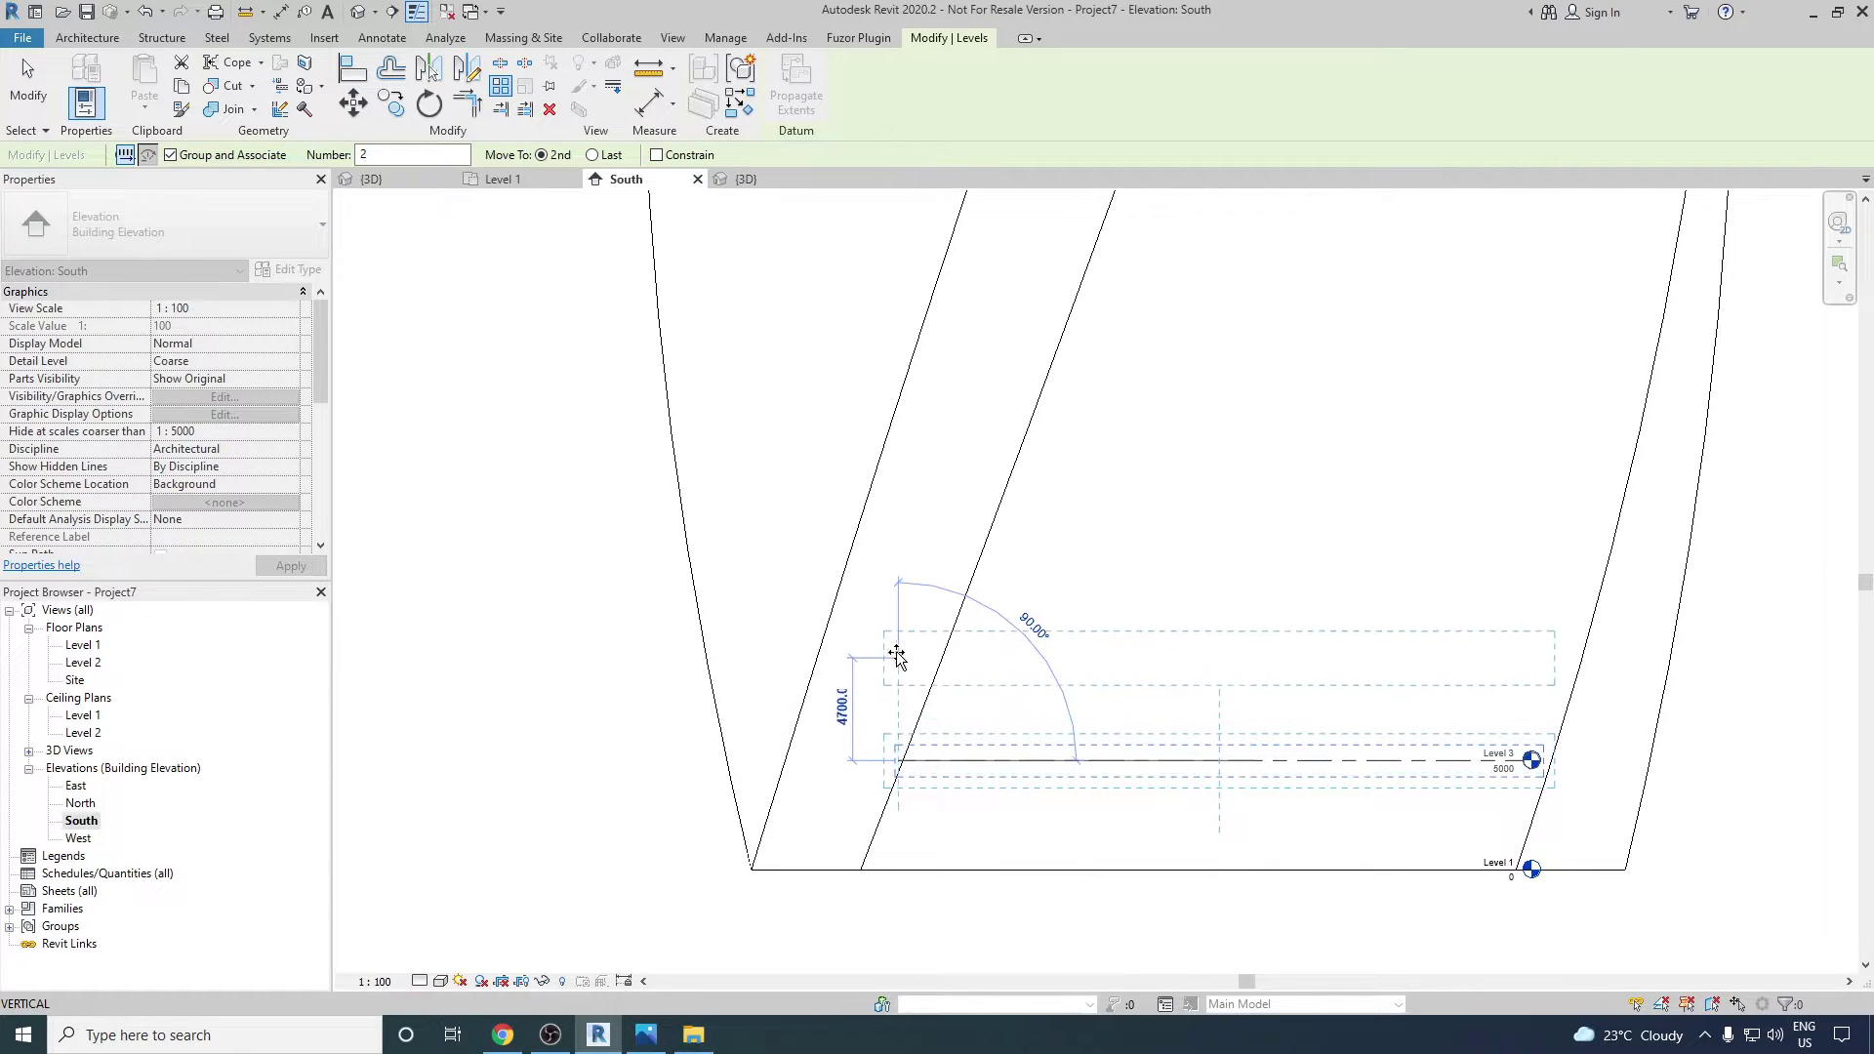
{"action": "key", "text": "Escape"}
{"action": "middle_click_drag", "start_coordinate": [1689, 744], "coordinate": [1414, 722]}
{"action": "key", "text": "Escape"}
{"action": "scroll", "coordinate": [1257, 739], "scroll_direction": "up", "scroll_amount": 2}
{"action": "scroll", "coordinate": [1200, 650], "scroll_direction": "down", "scroll_amount": 2}
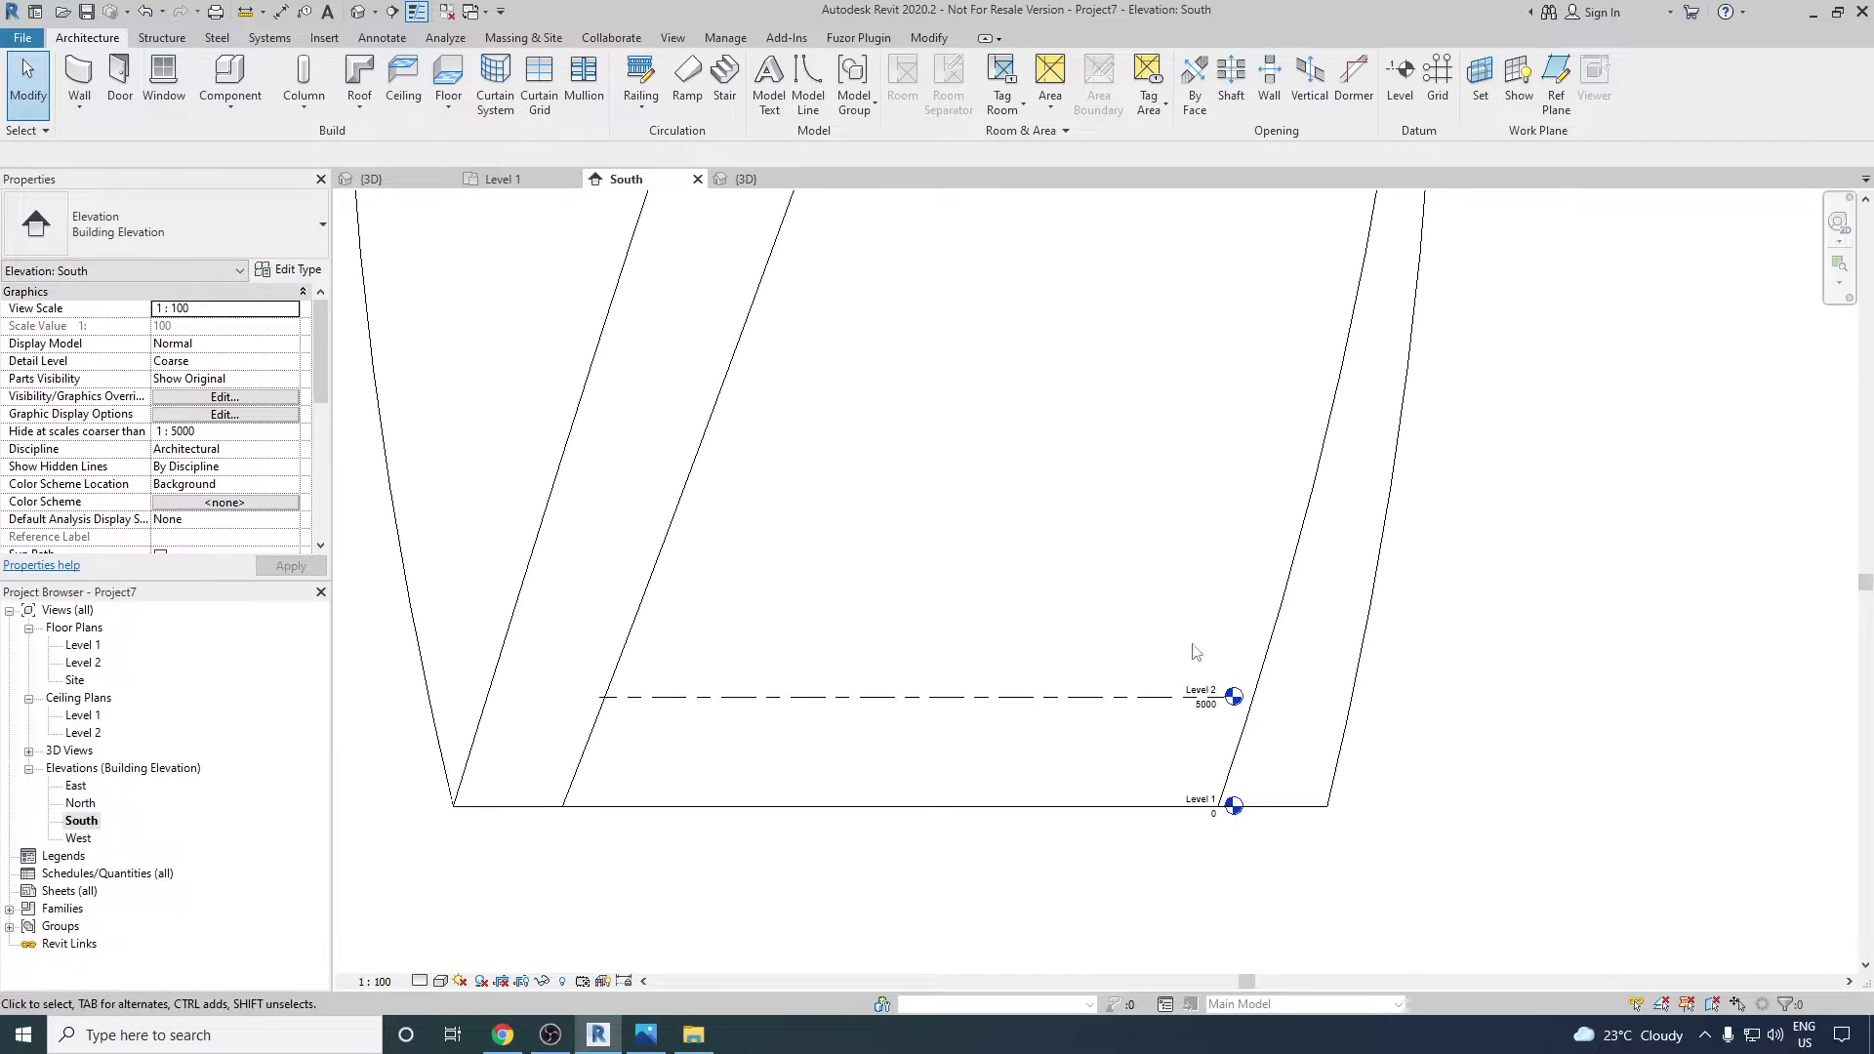
{"action": "left_click", "coordinate": [984, 697]}
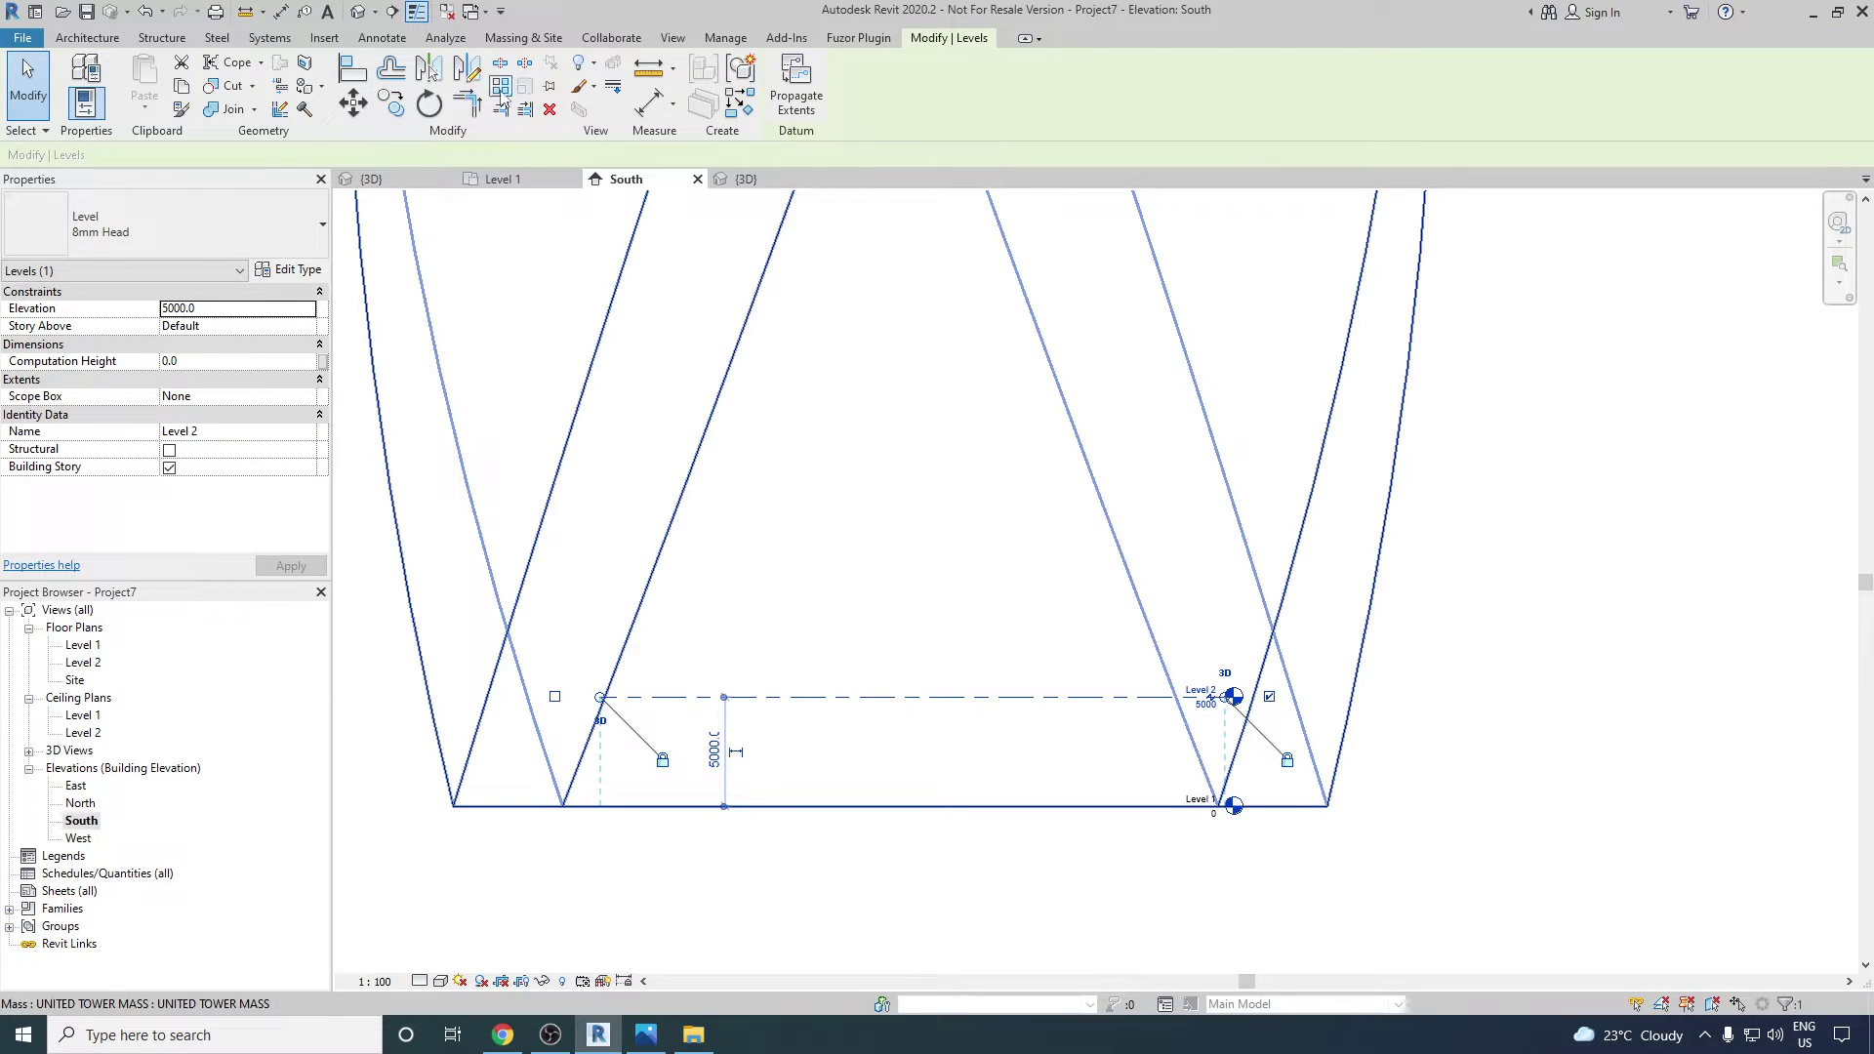
{"action": "left_click", "coordinate": [500, 88]}
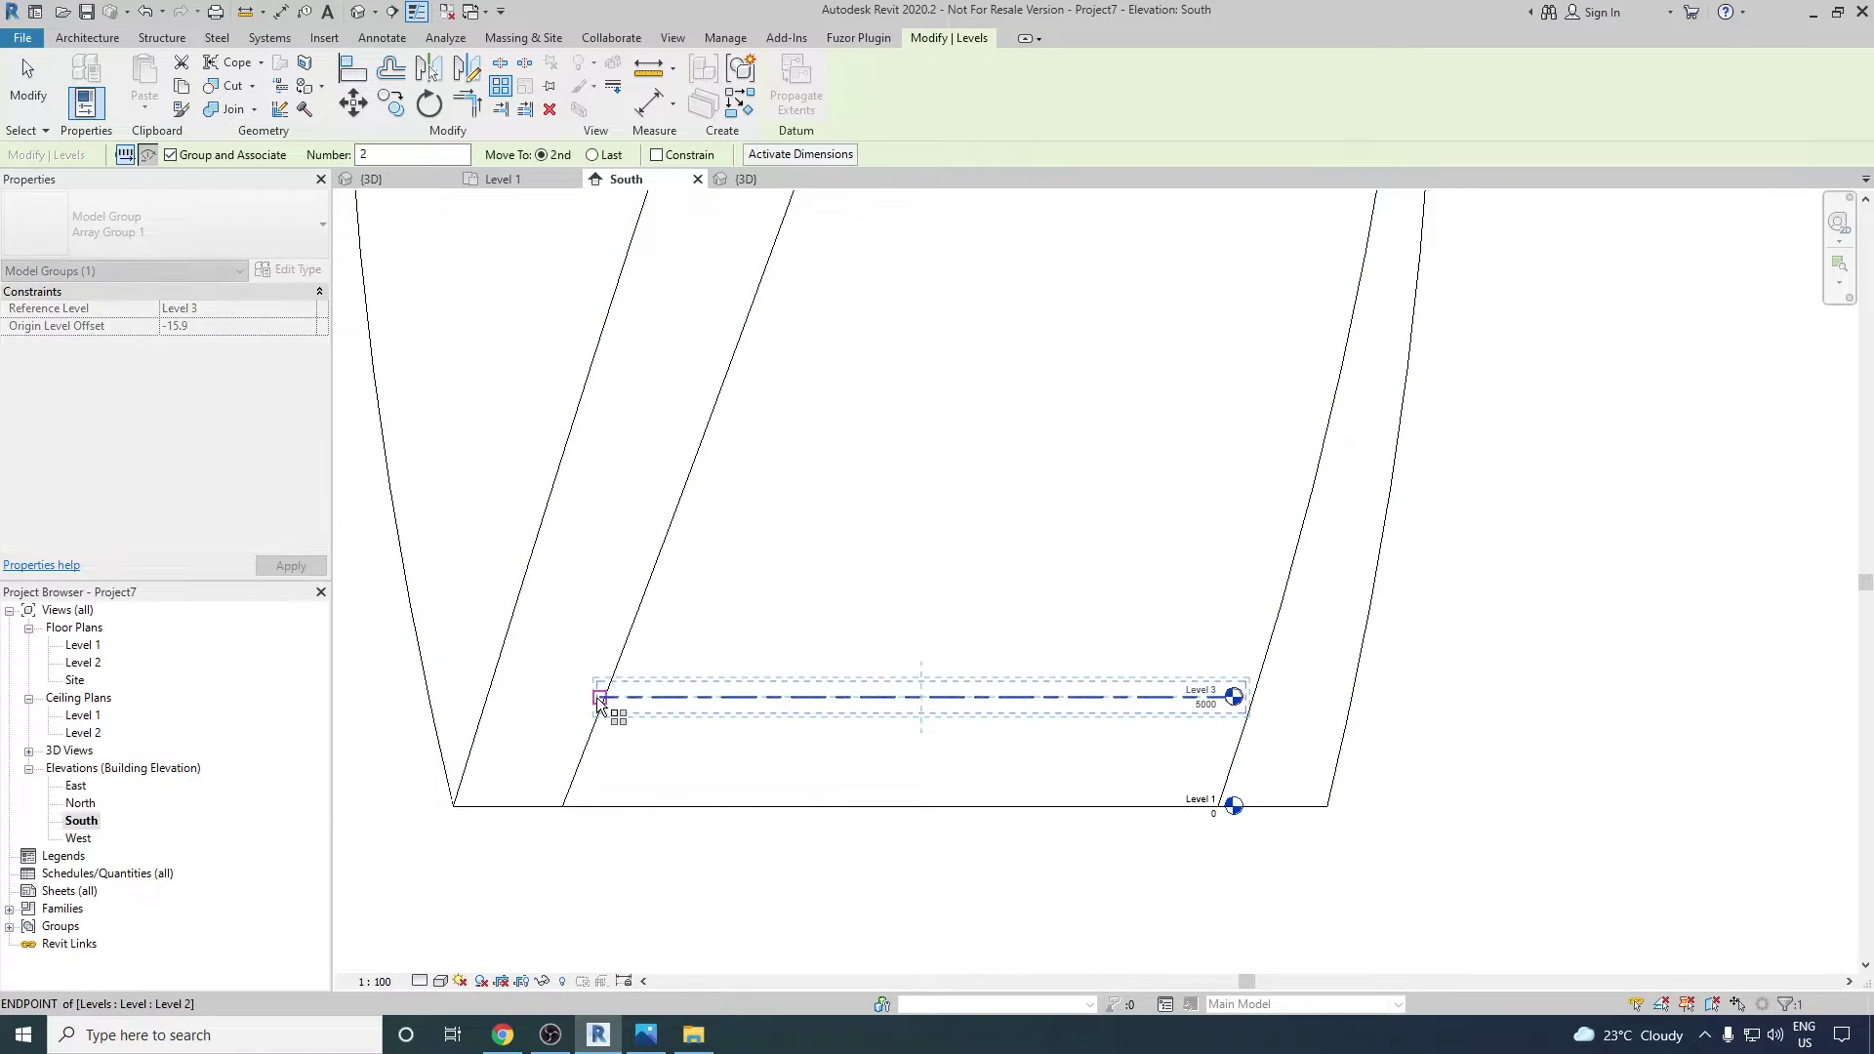
{"action": "left_click_drag", "start_coordinate": [394, 156], "coordinate": [301, 159]}
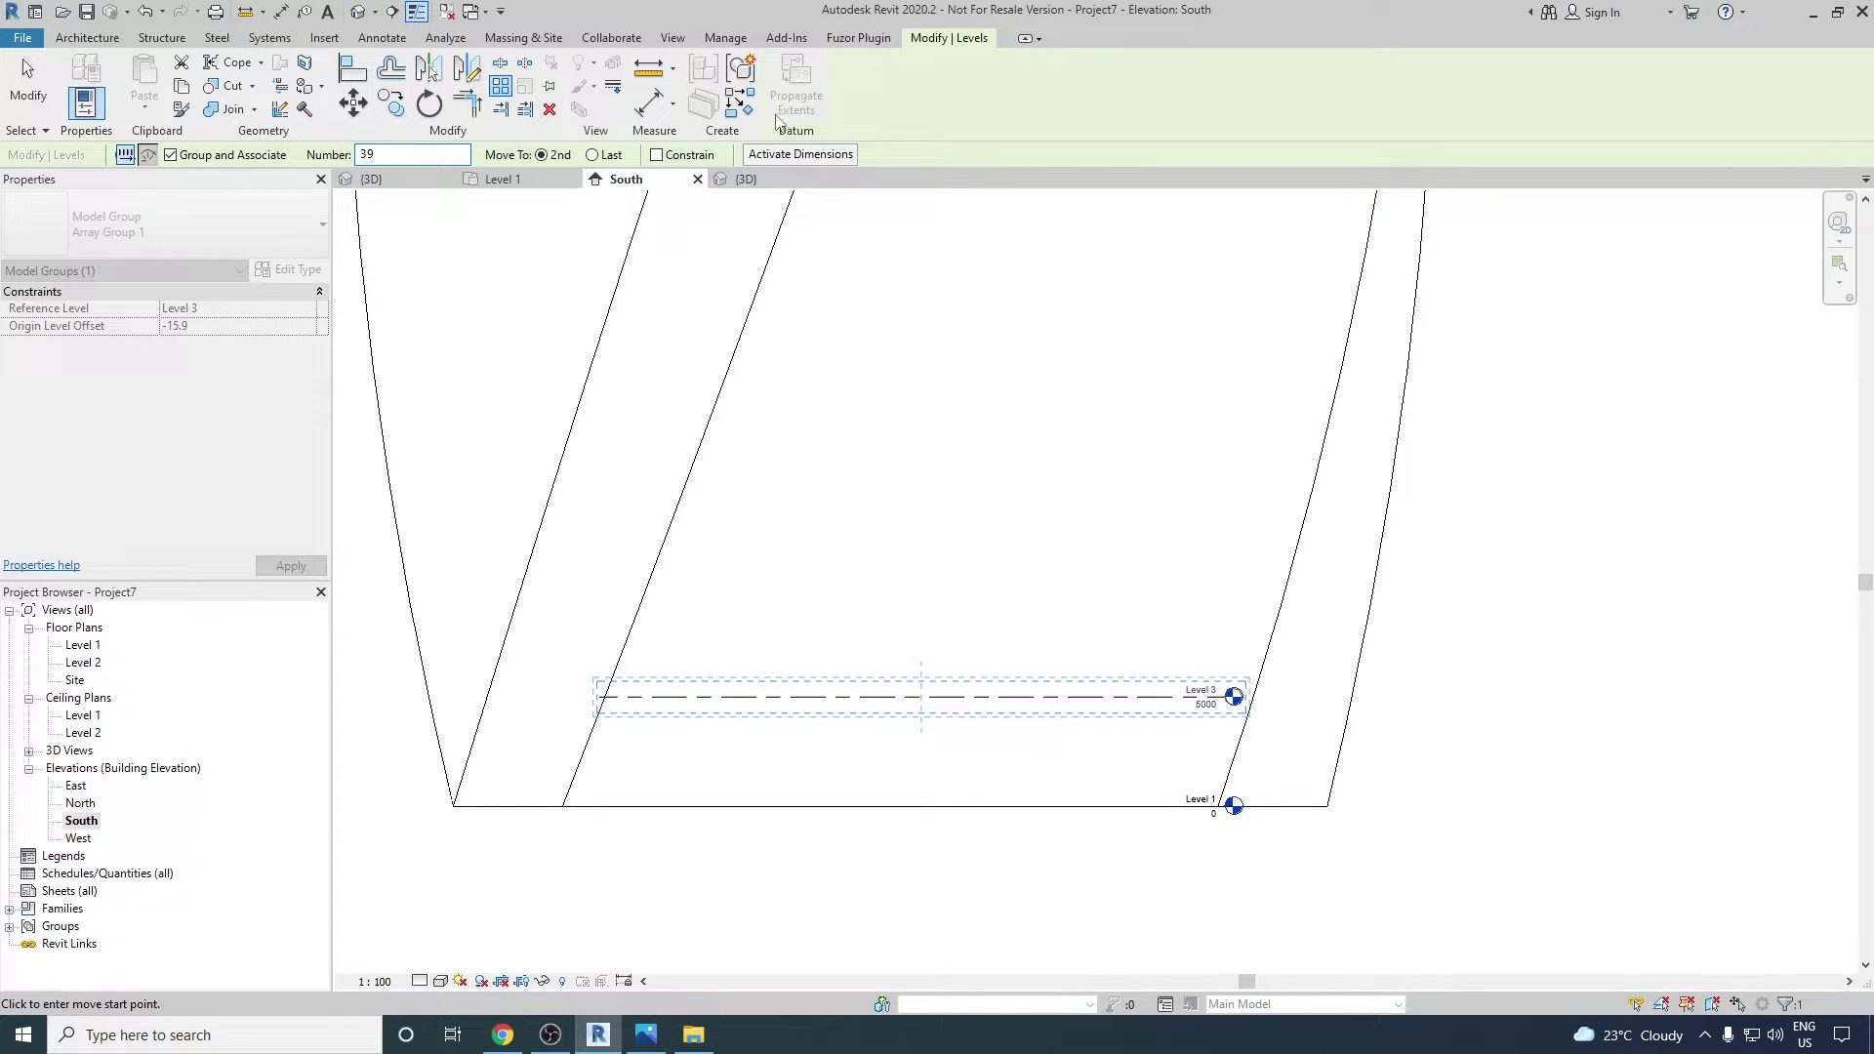
{"action": "left_click", "coordinate": [599, 697]}
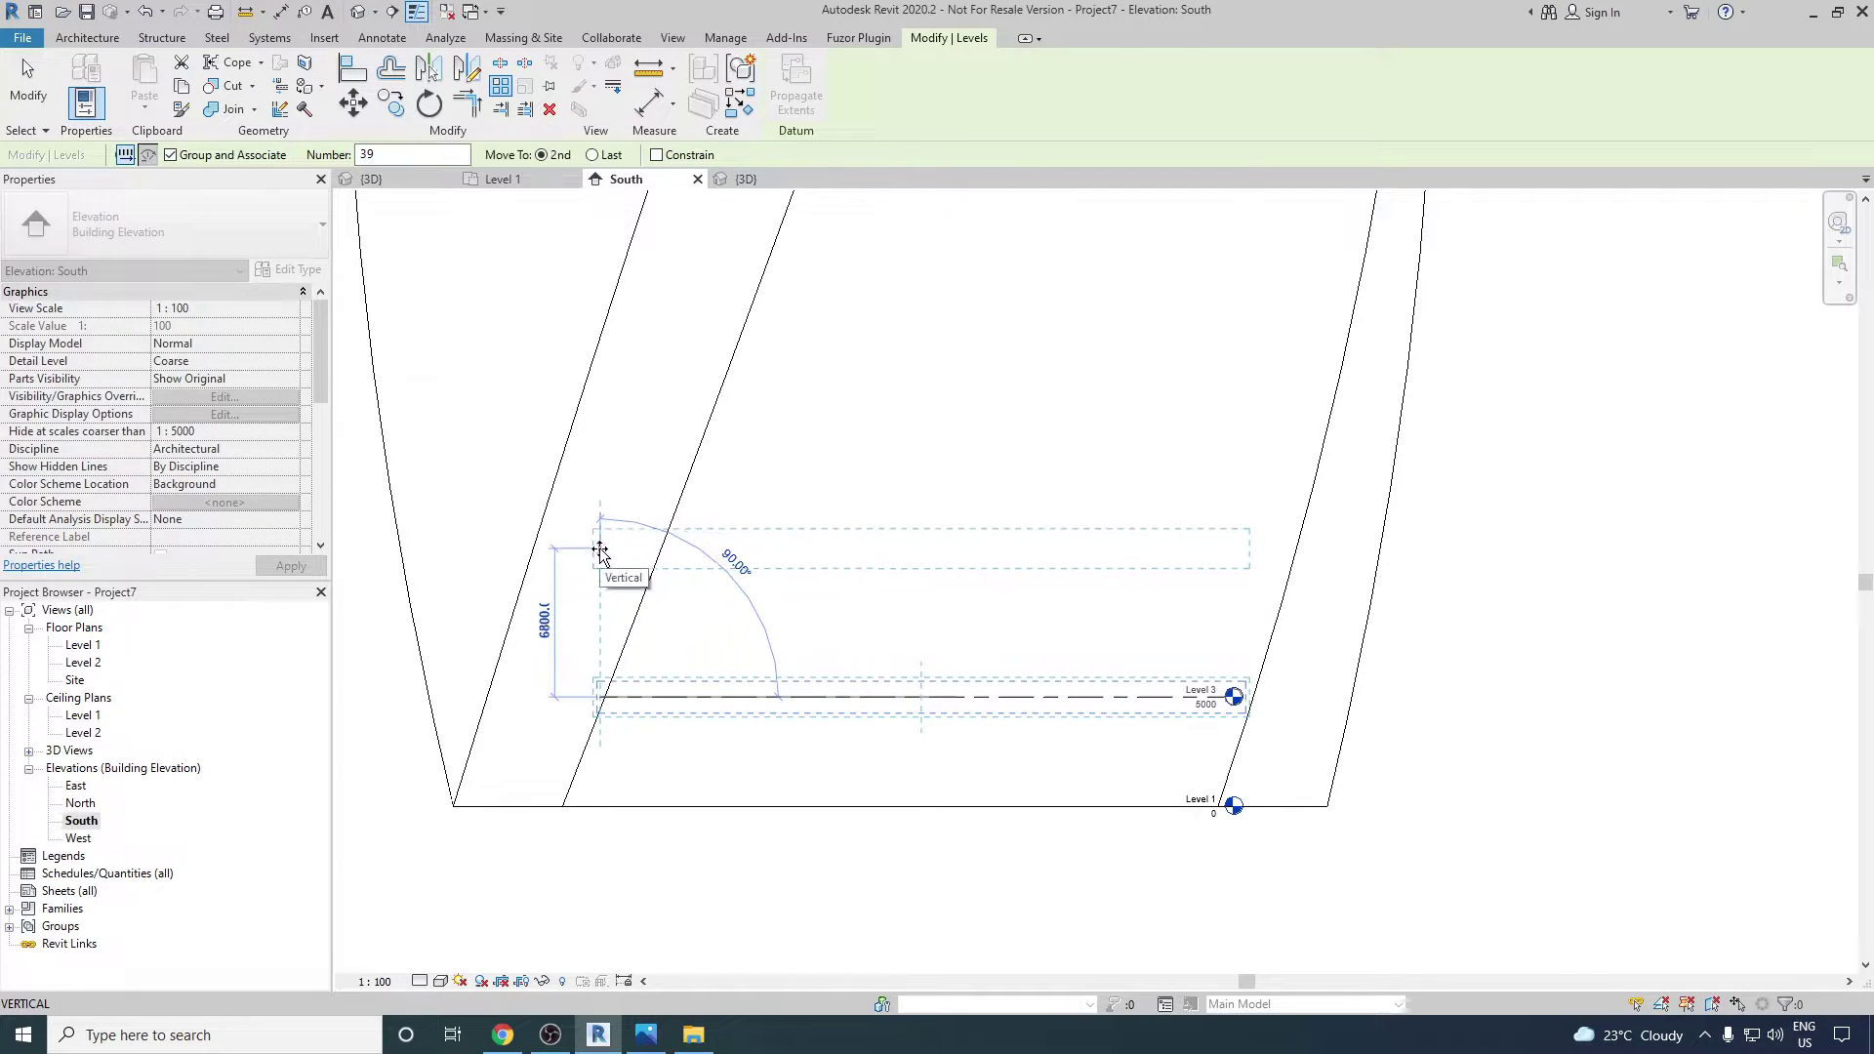
{"action": "type", "text": "5000"}
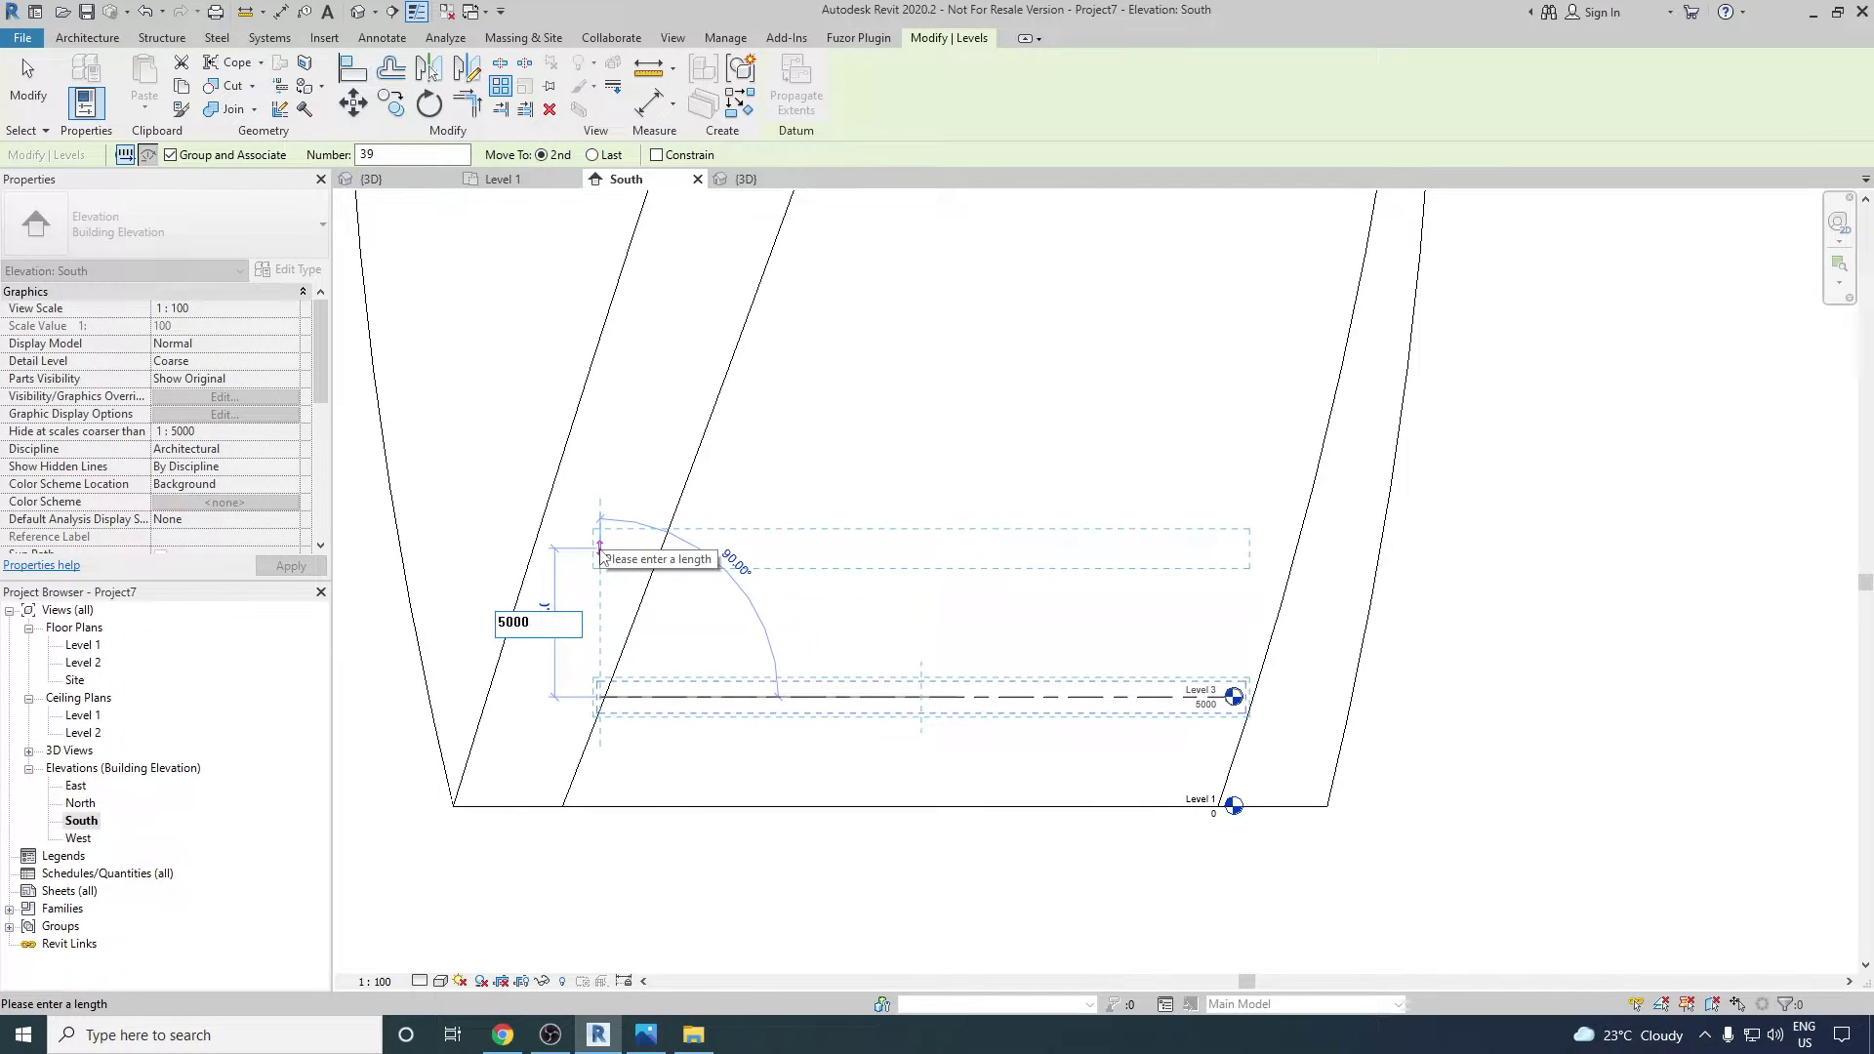
{"action": "key", "text": "Return"}
{"action": "scroll", "coordinate": [1411, 667], "scroll_direction": "down", "scroll_amount": 1}
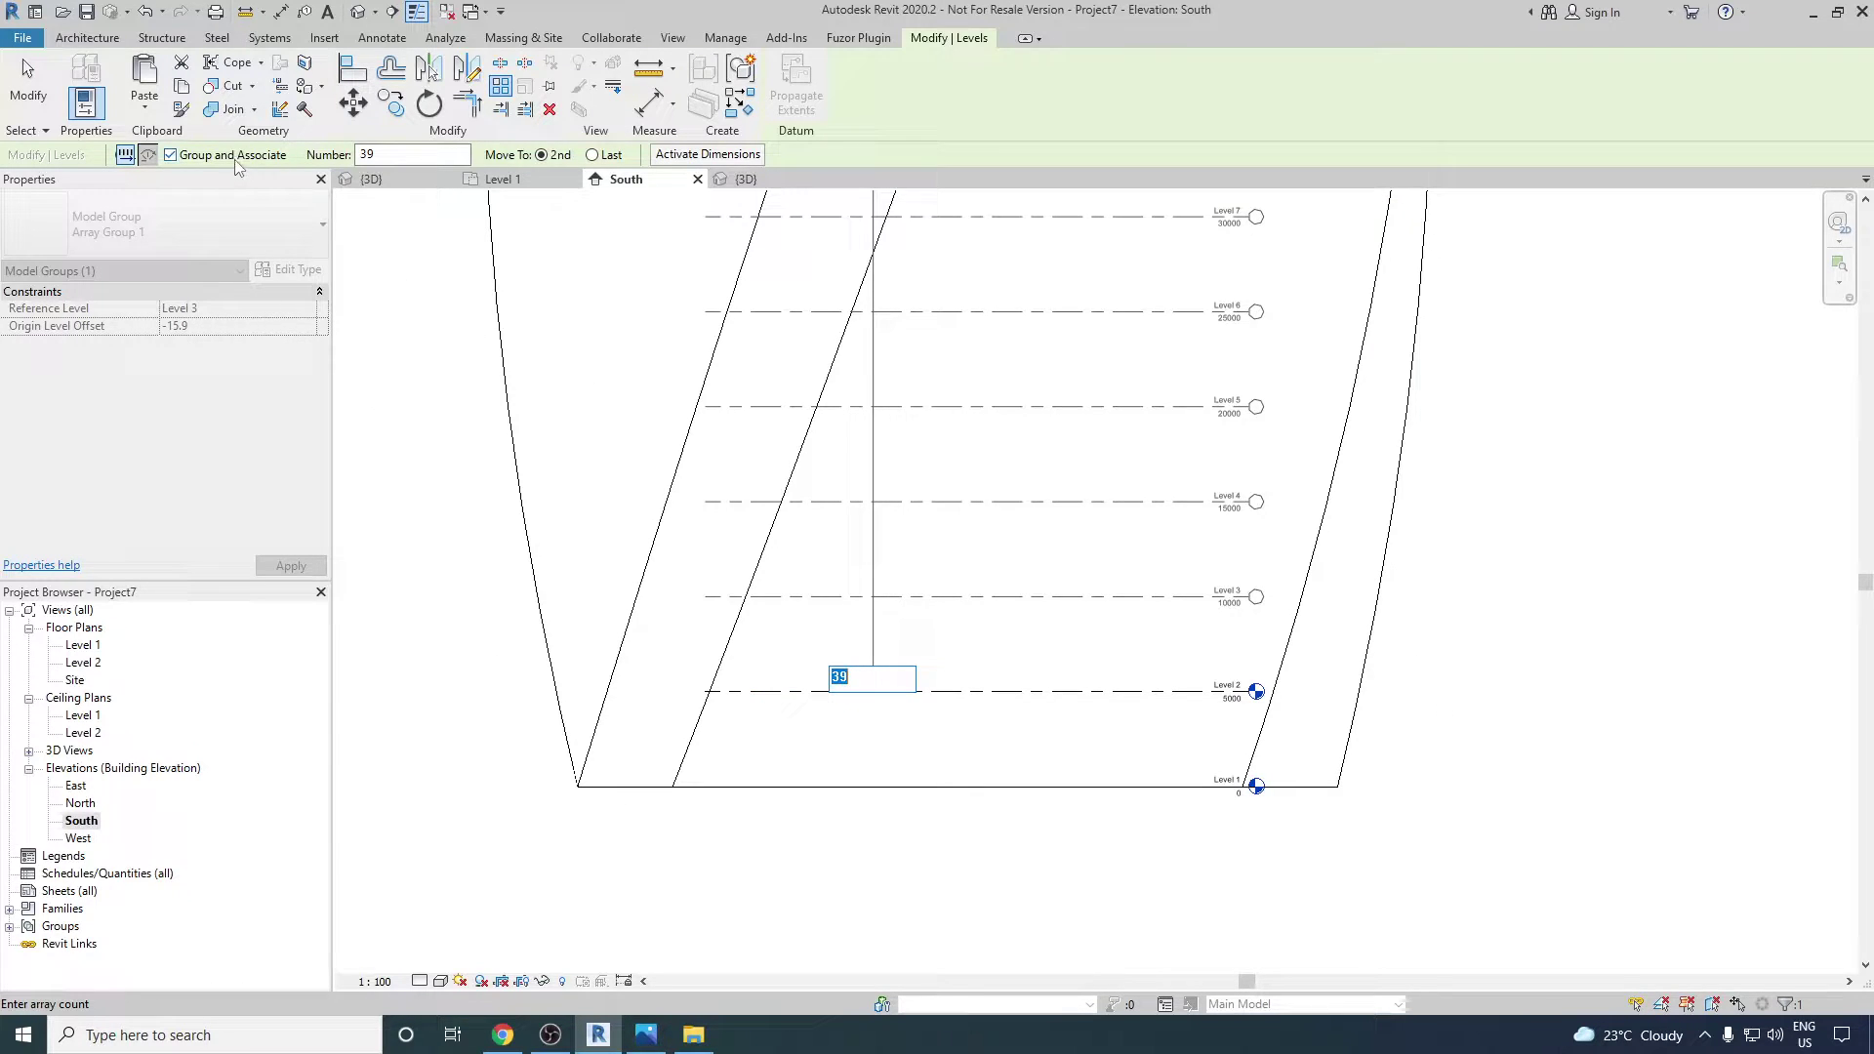
{"action": "key", "text": "Return"}
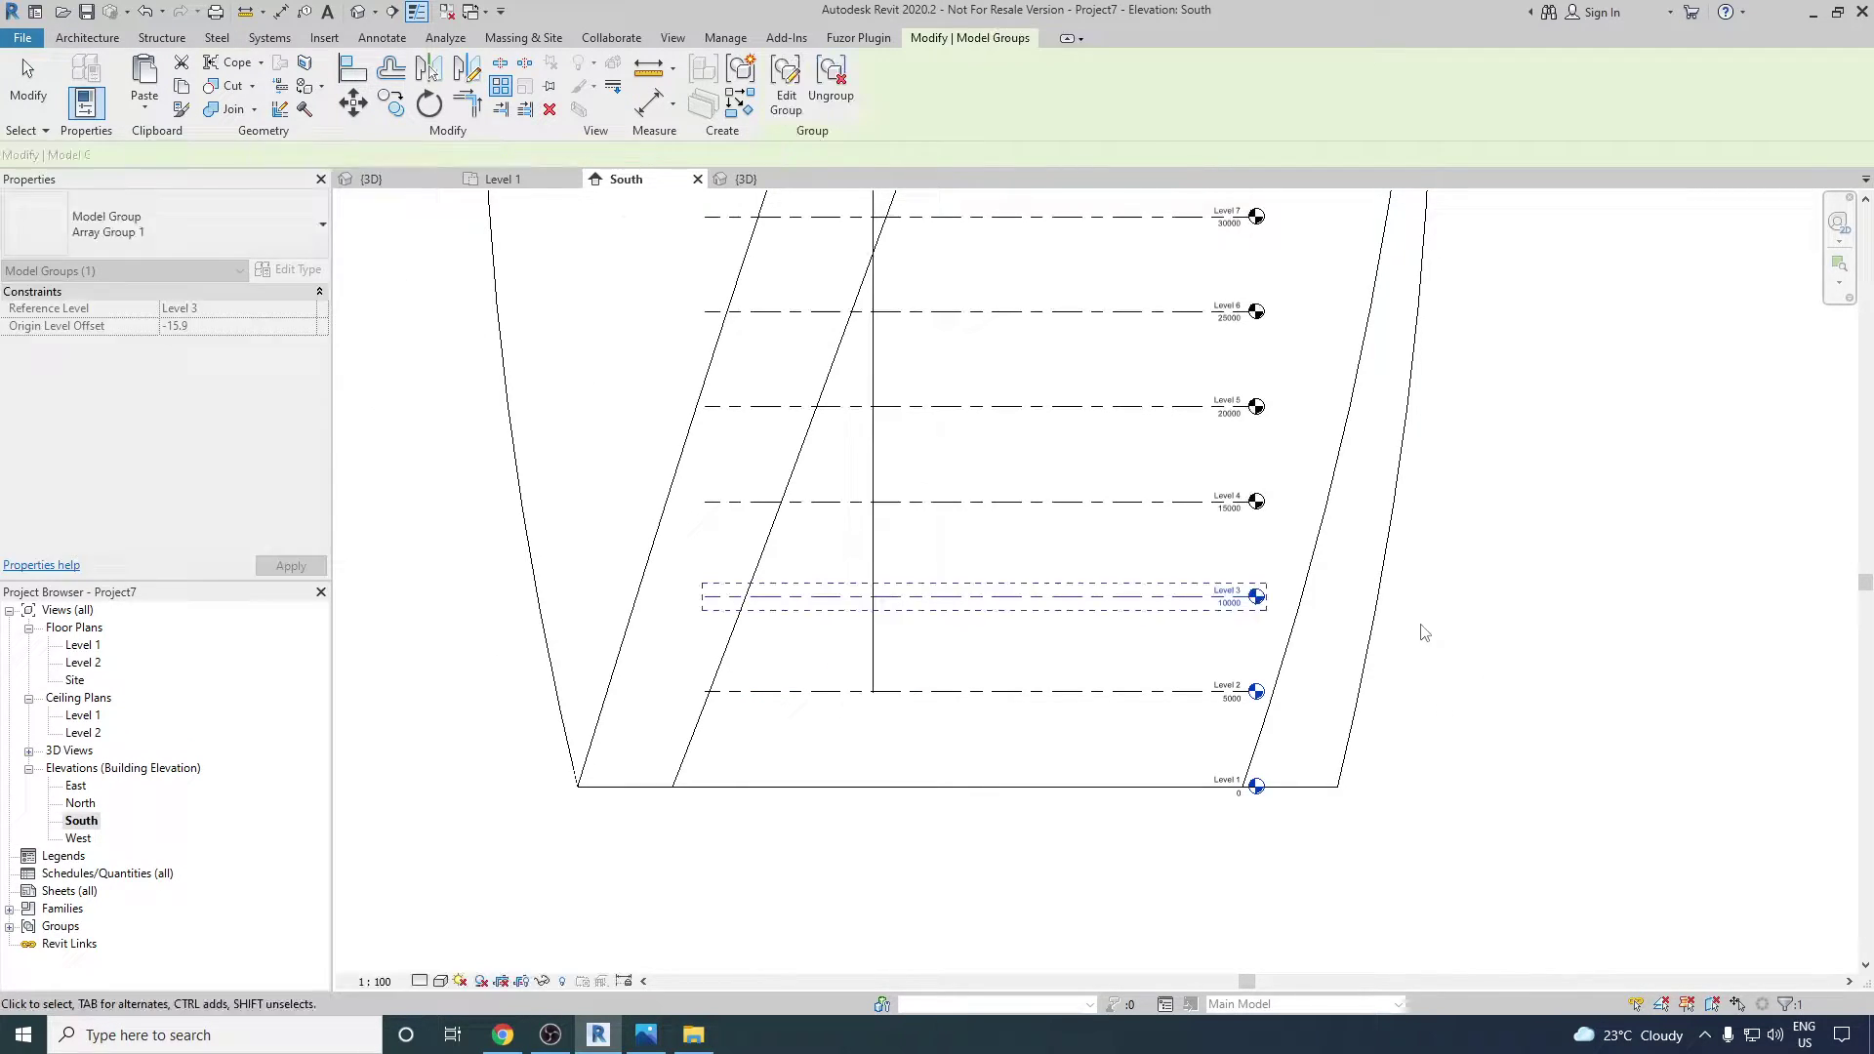
{"action": "scroll", "coordinate": [1390, 669], "scroll_direction": "down", "scroll_amount": 3}
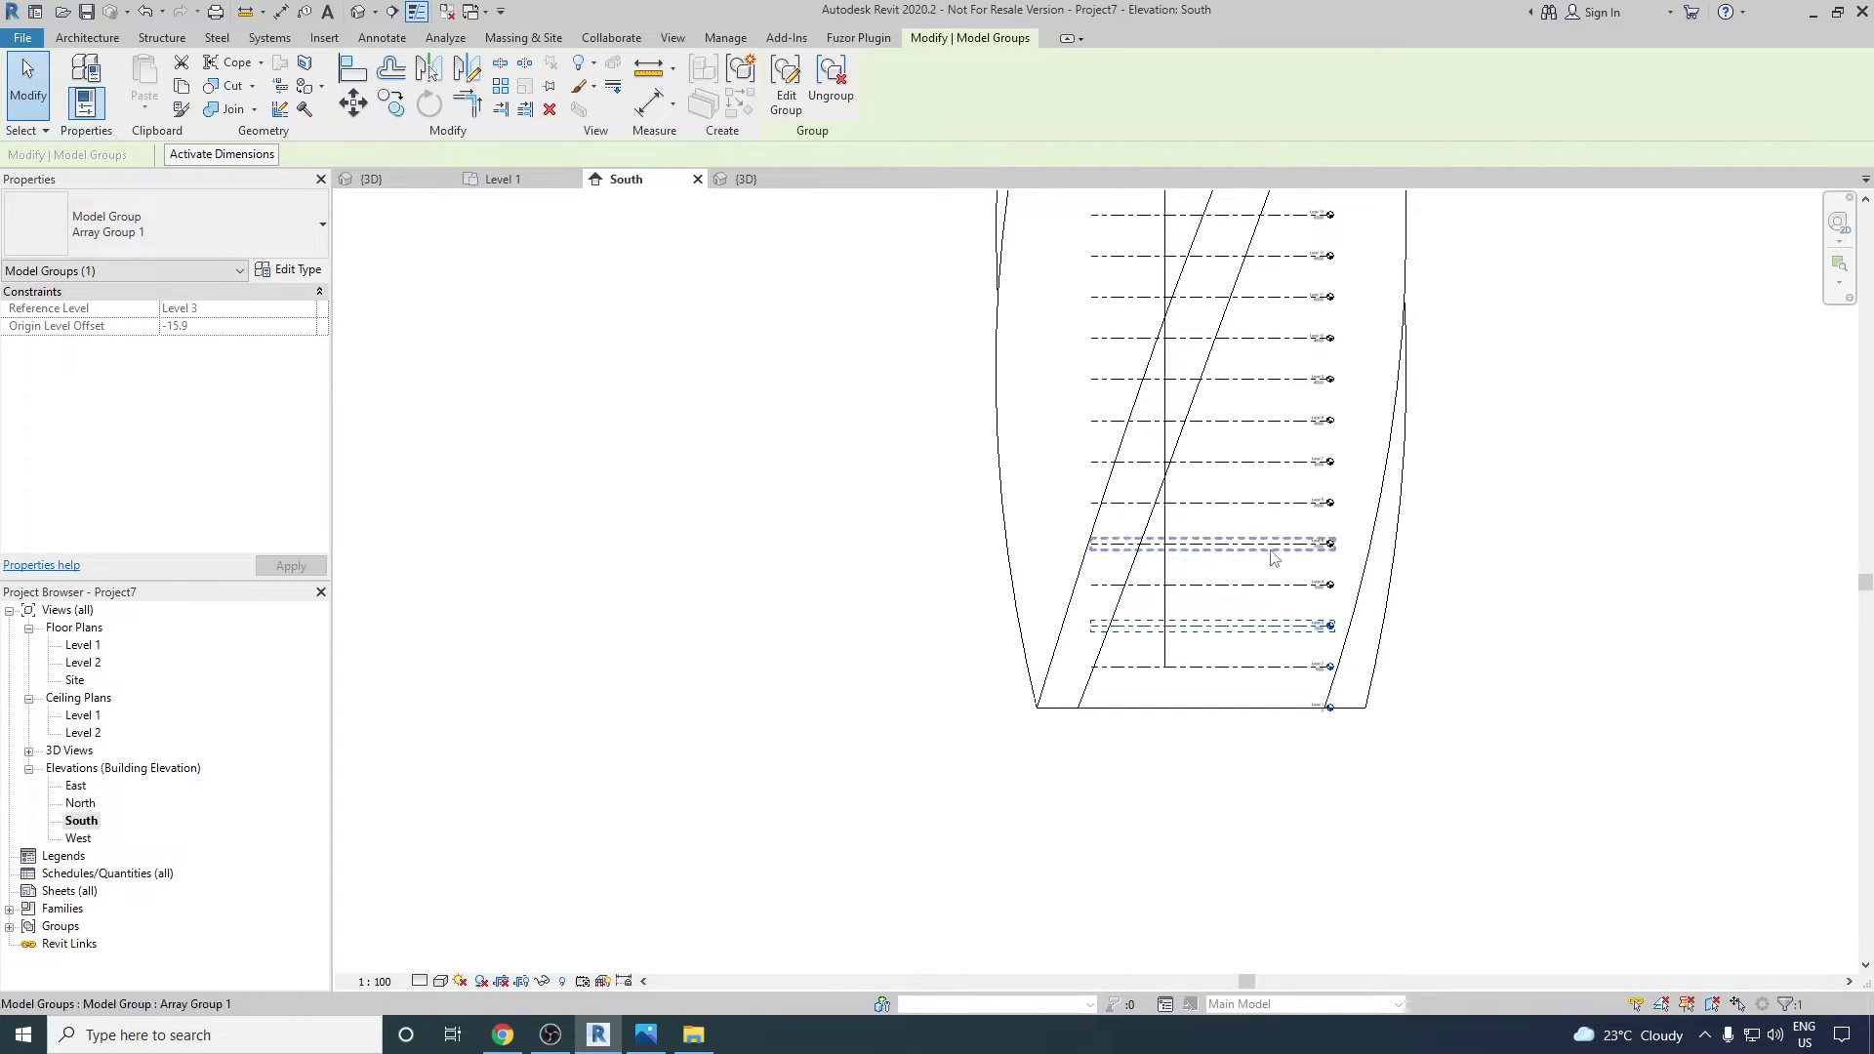
{"action": "middle_click_drag", "start_coordinate": [1252, 552], "coordinate": [1204, 642]}
{"action": "scroll", "coordinate": [1202, 641], "scroll_direction": "down", "scroll_amount": 5}
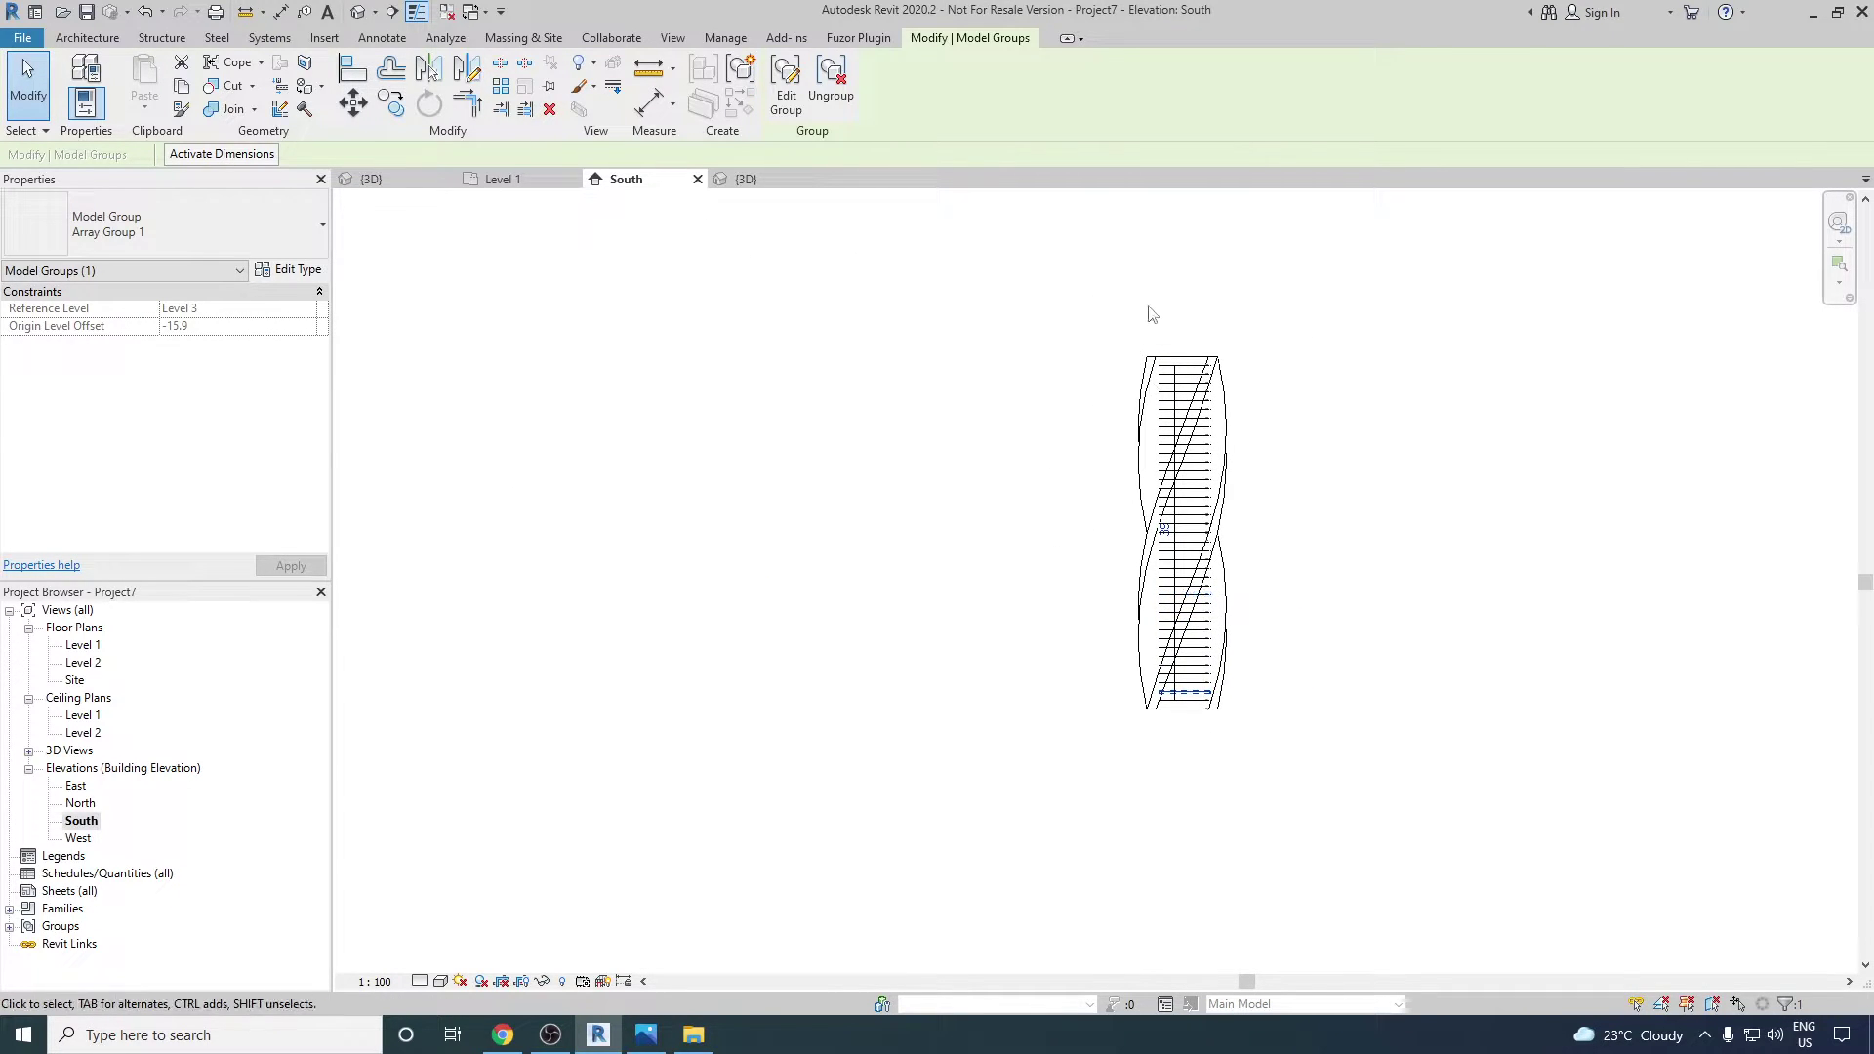
{"action": "left_click", "coordinate": [1151, 315]}
{"action": "scroll", "coordinate": [1153, 314], "scroll_direction": "up", "scroll_amount": 5}
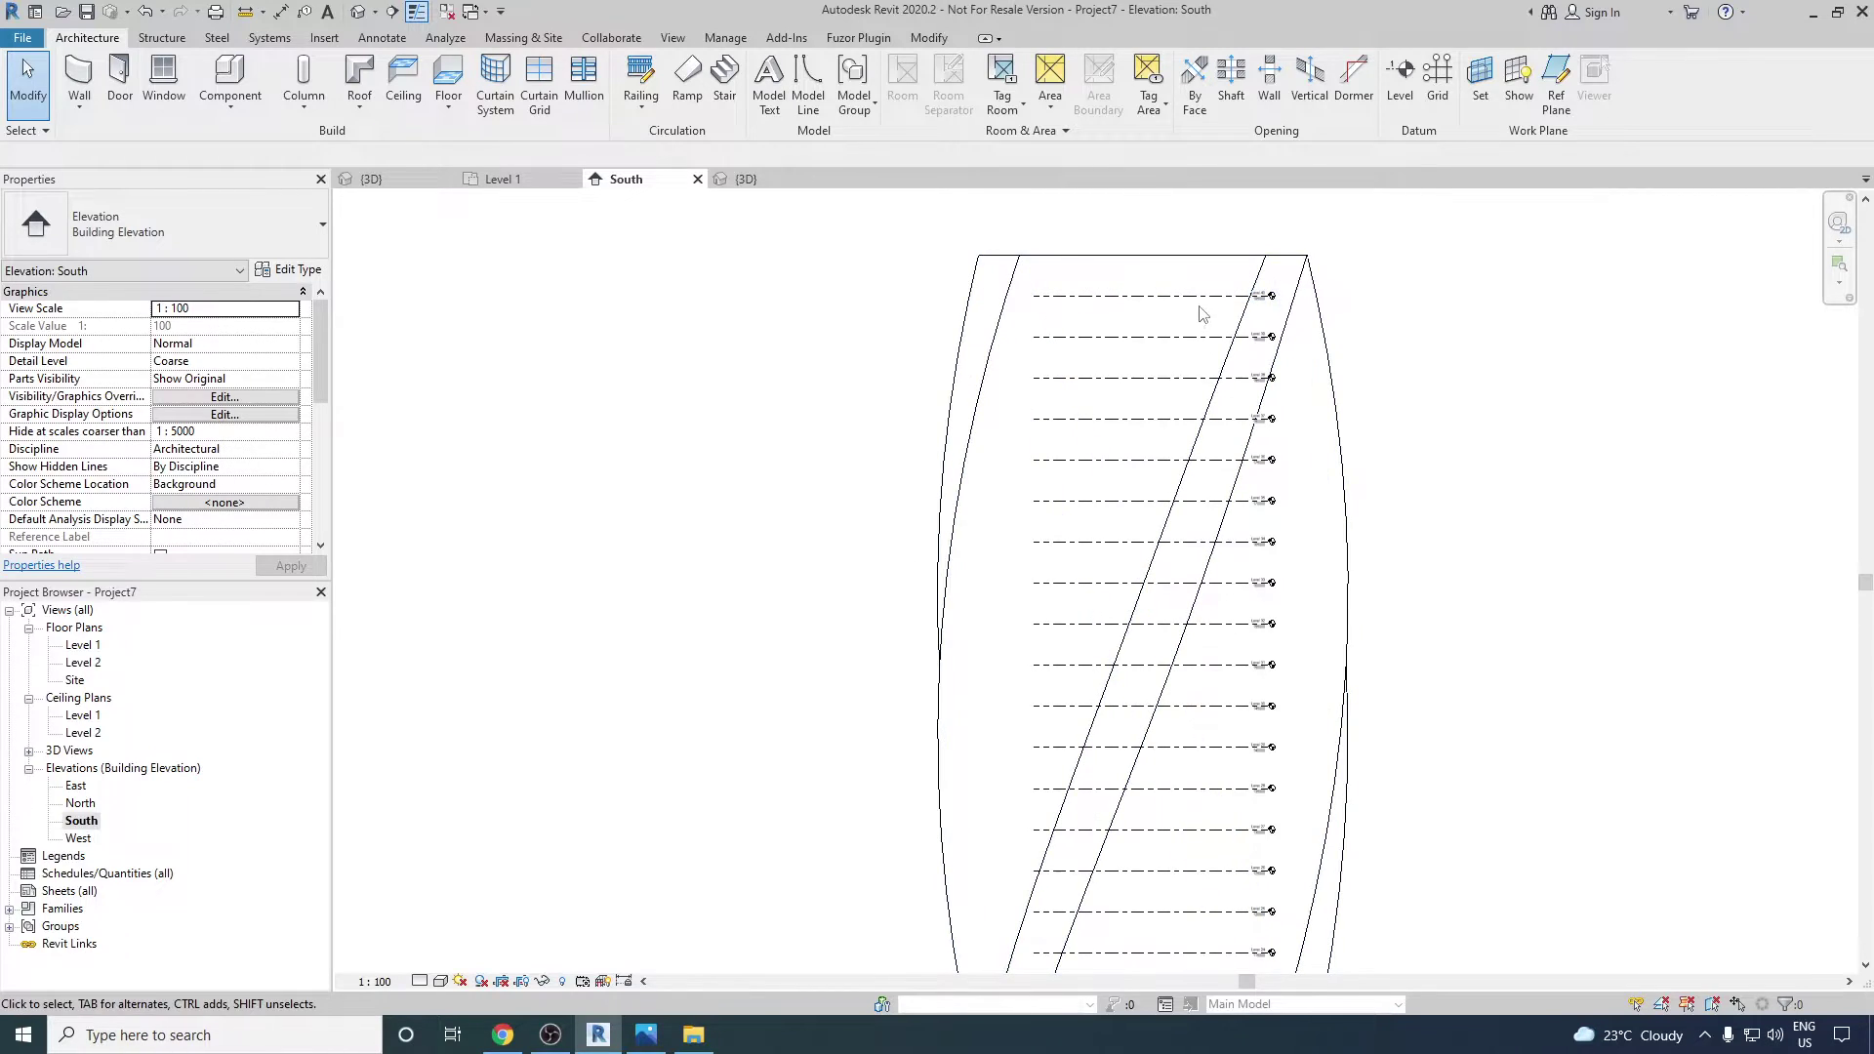
{"action": "scroll", "coordinate": [1200, 314], "scroll_direction": "up", "scroll_amount": 3}
{"action": "scroll", "coordinate": [1298, 388], "scroll_direction": "down", "scroll_amount": 3}
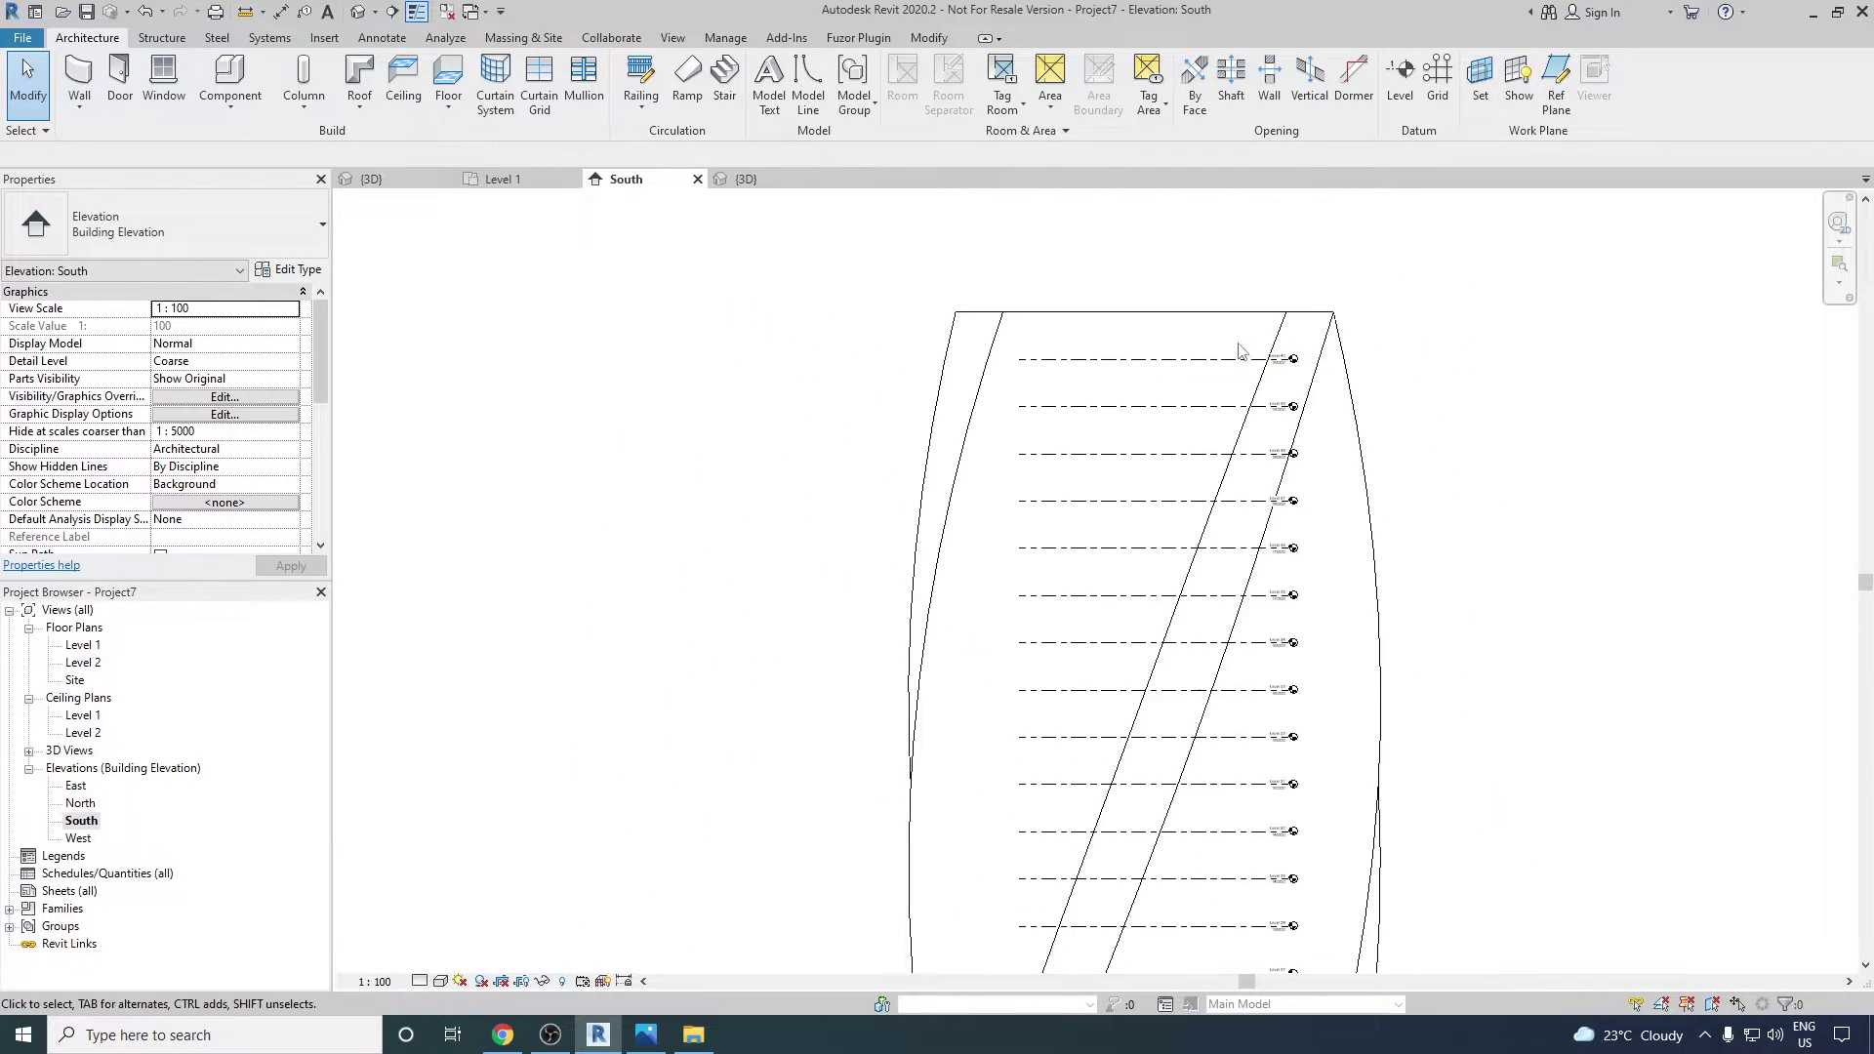
{"action": "scroll", "coordinate": [1276, 837], "scroll_direction": "up", "scroll_amount": 3}
{"action": "middle_click_drag", "start_coordinate": [1276, 837], "coordinate": [1329, 636]}
{"action": "scroll", "coordinate": [1314, 468], "scroll_direction": "down", "scroll_amount": 4}
{"action": "scroll", "coordinate": [1262, 865], "scroll_direction": "up", "scroll_amount": 5}
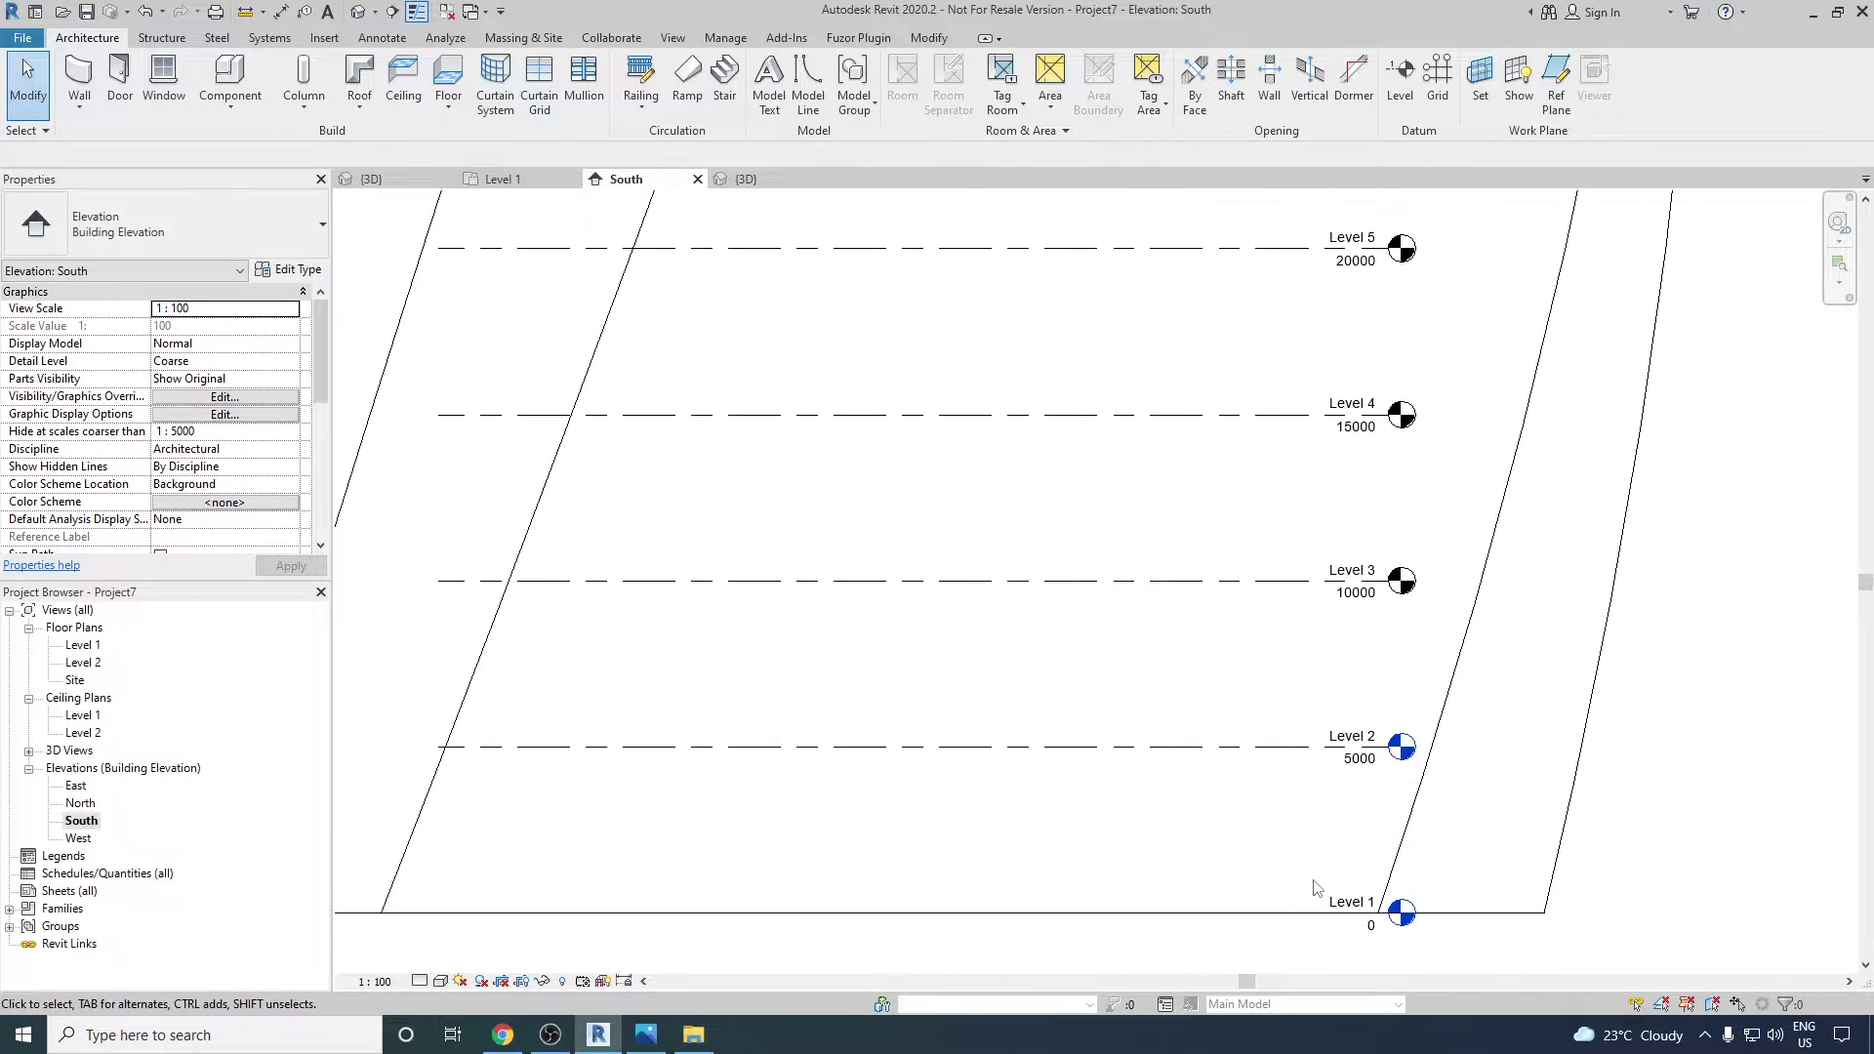
{"action": "scroll", "coordinate": [1339, 728], "scroll_direction": "down", "scroll_amount": 4}
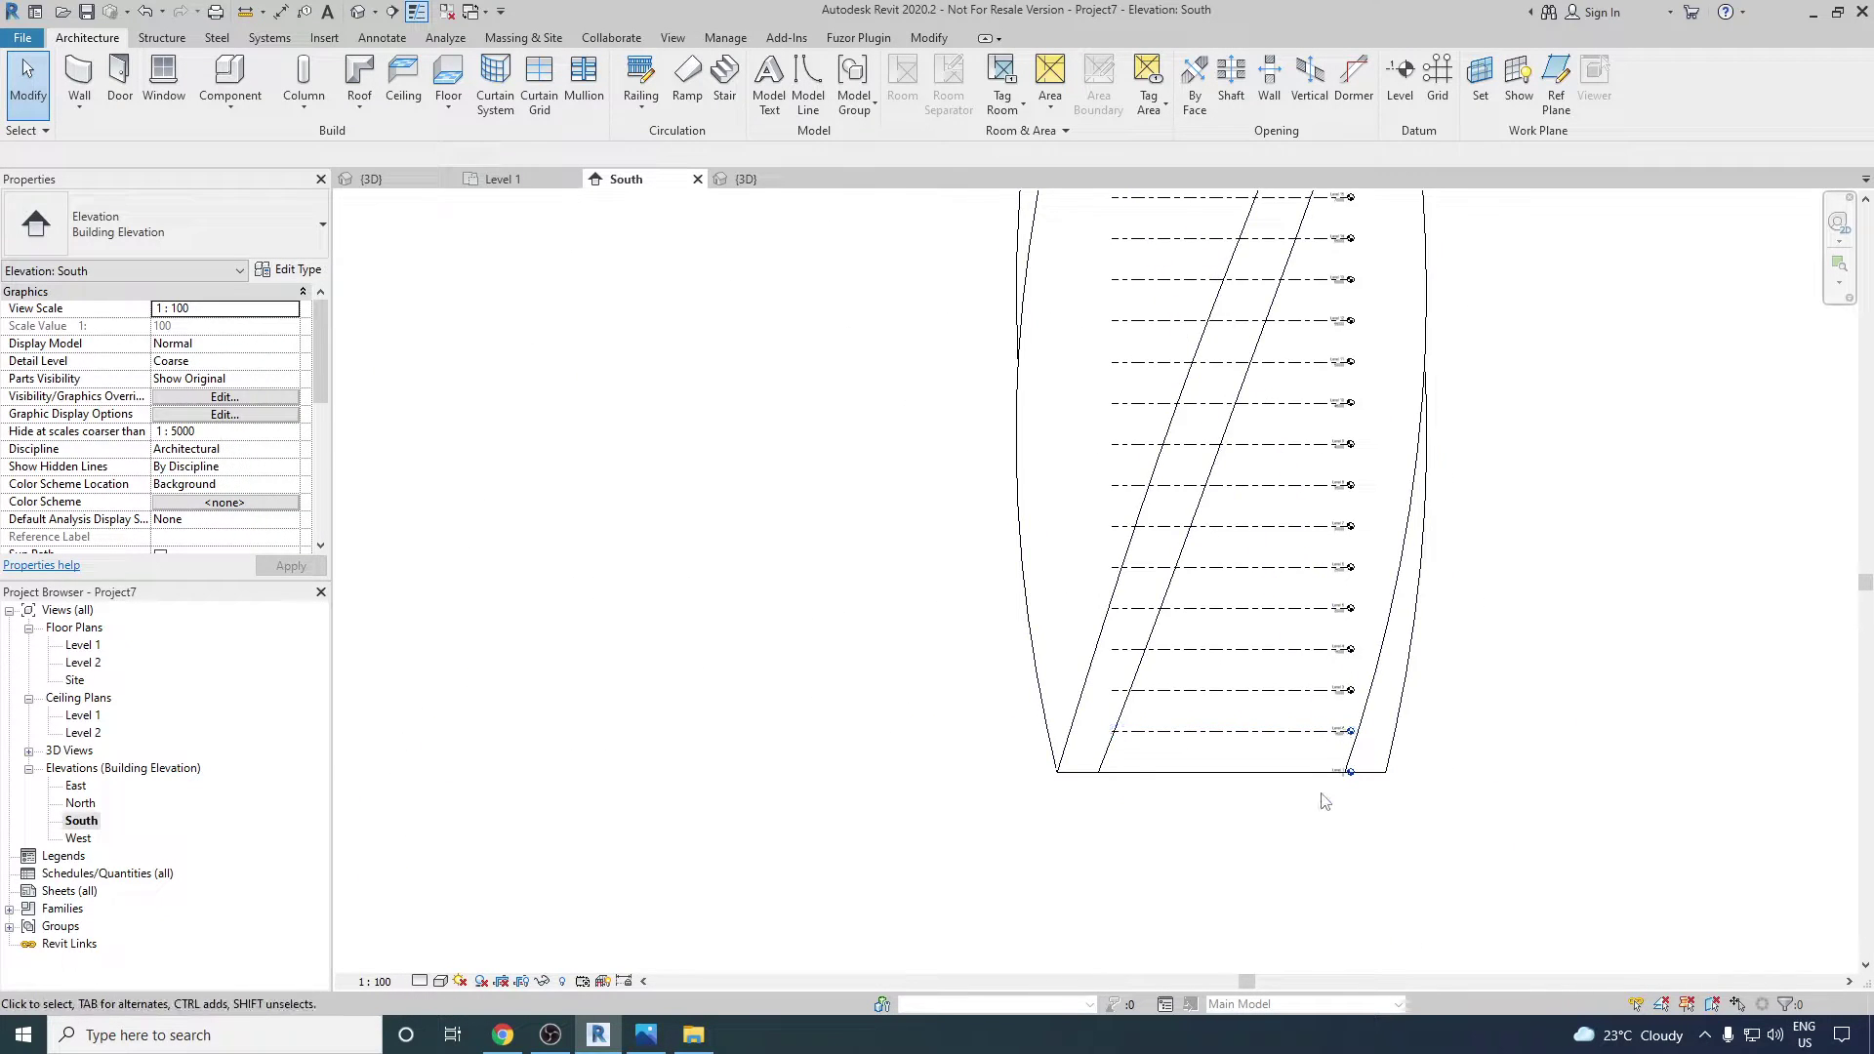
{"action": "scroll", "coordinate": [1333, 766], "scroll_direction": "up", "scroll_amount": 2}
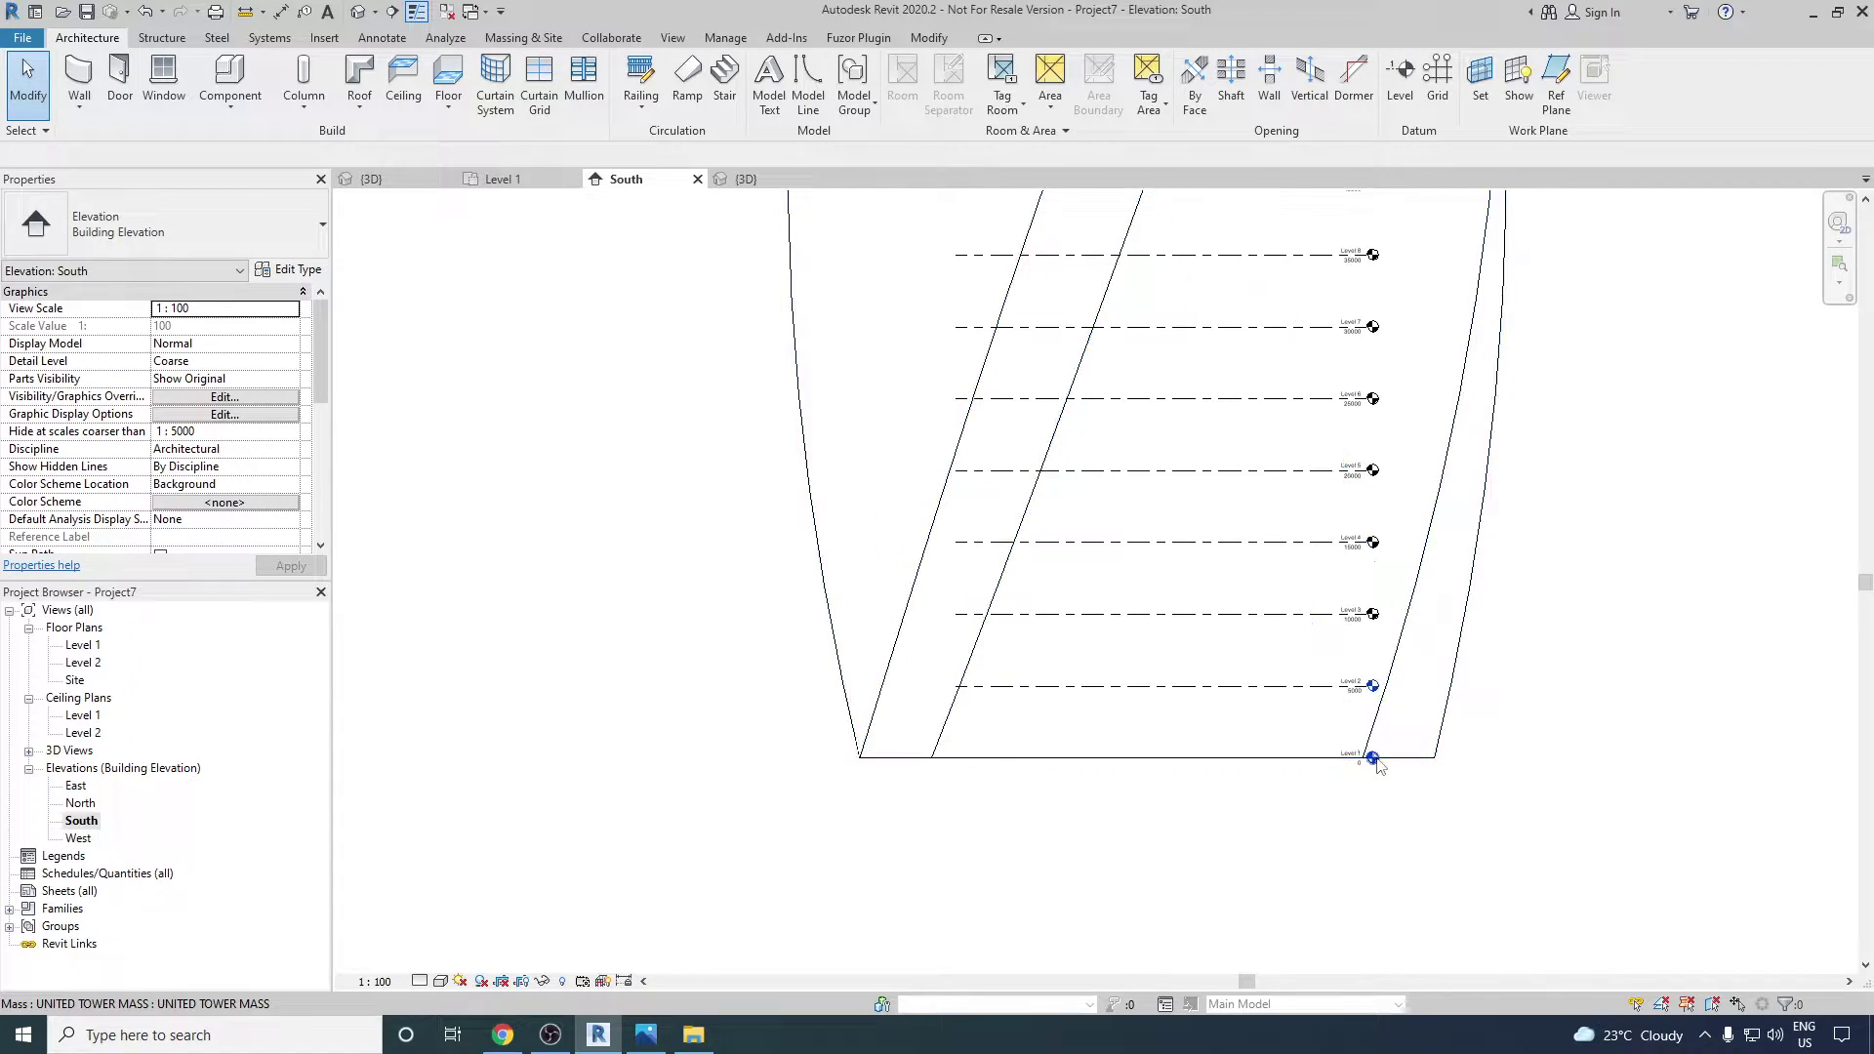
{"action": "scroll", "coordinate": [1359, 760], "scroll_direction": "up", "scroll_amount": 2}
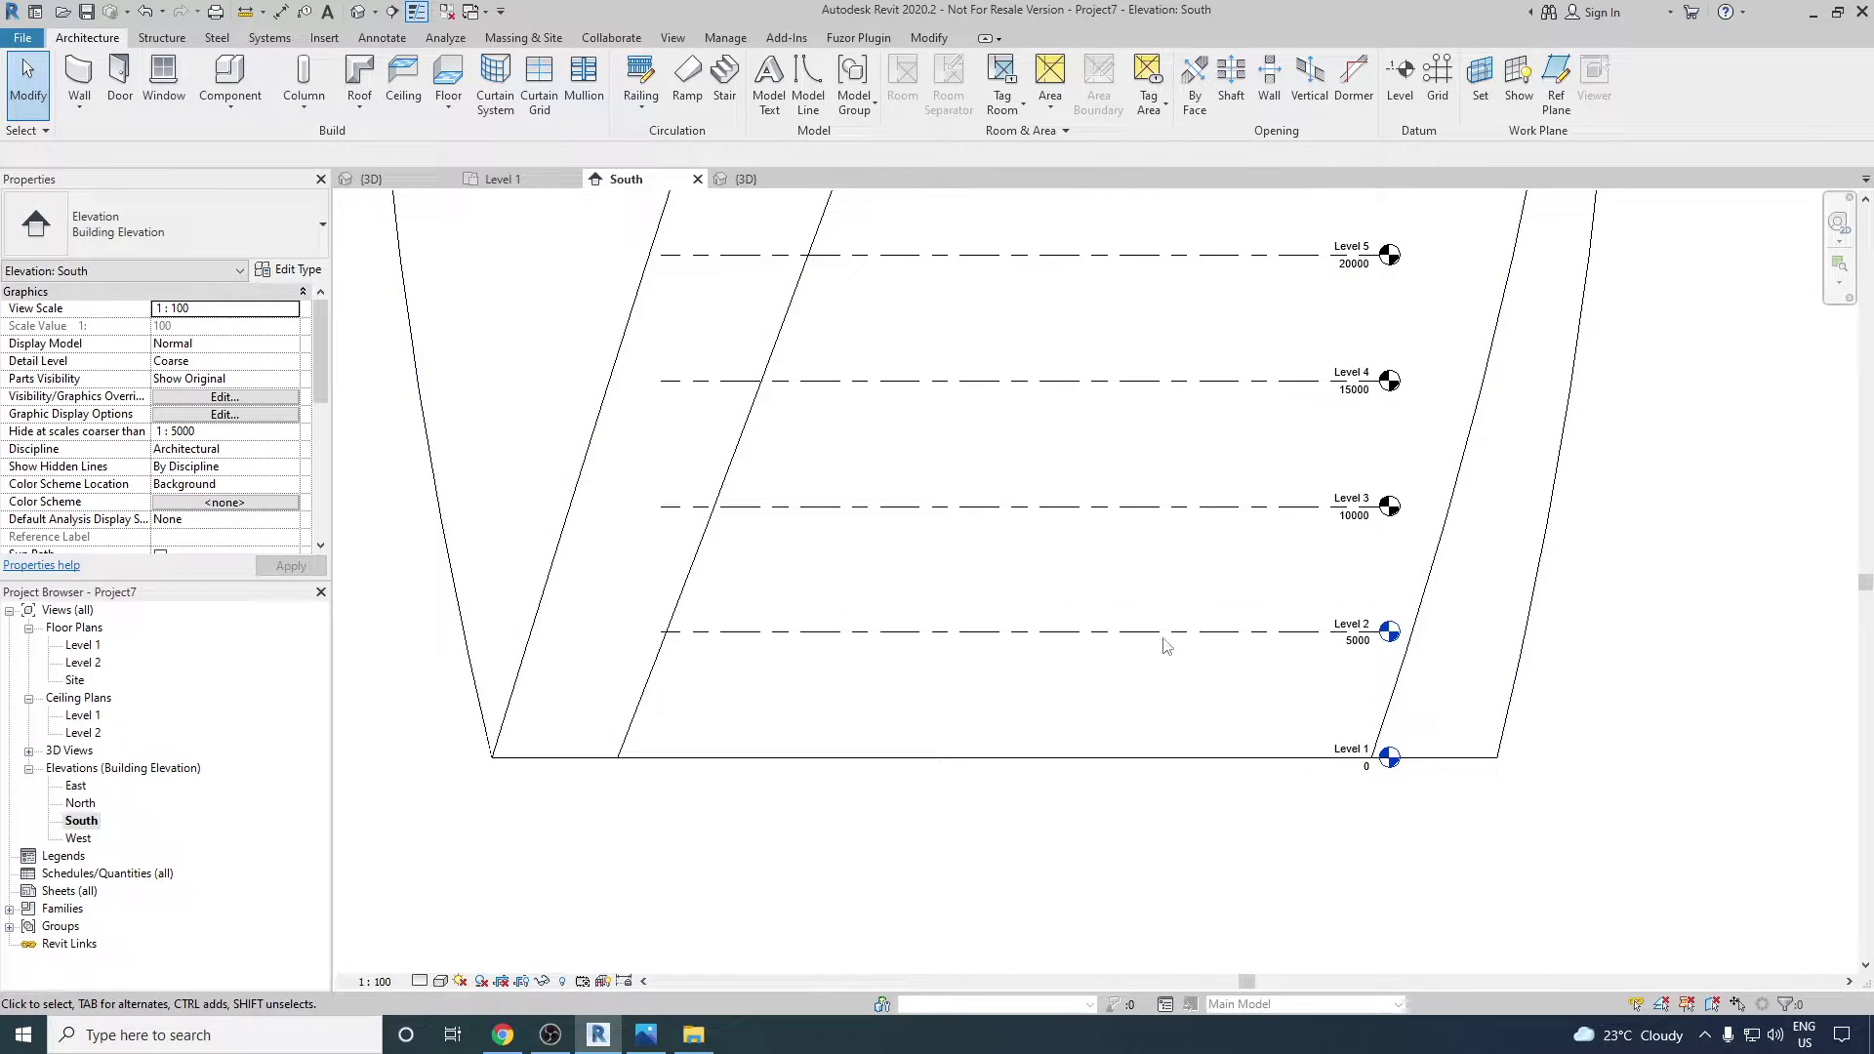
{"action": "key", "text": "ctrl+z"}
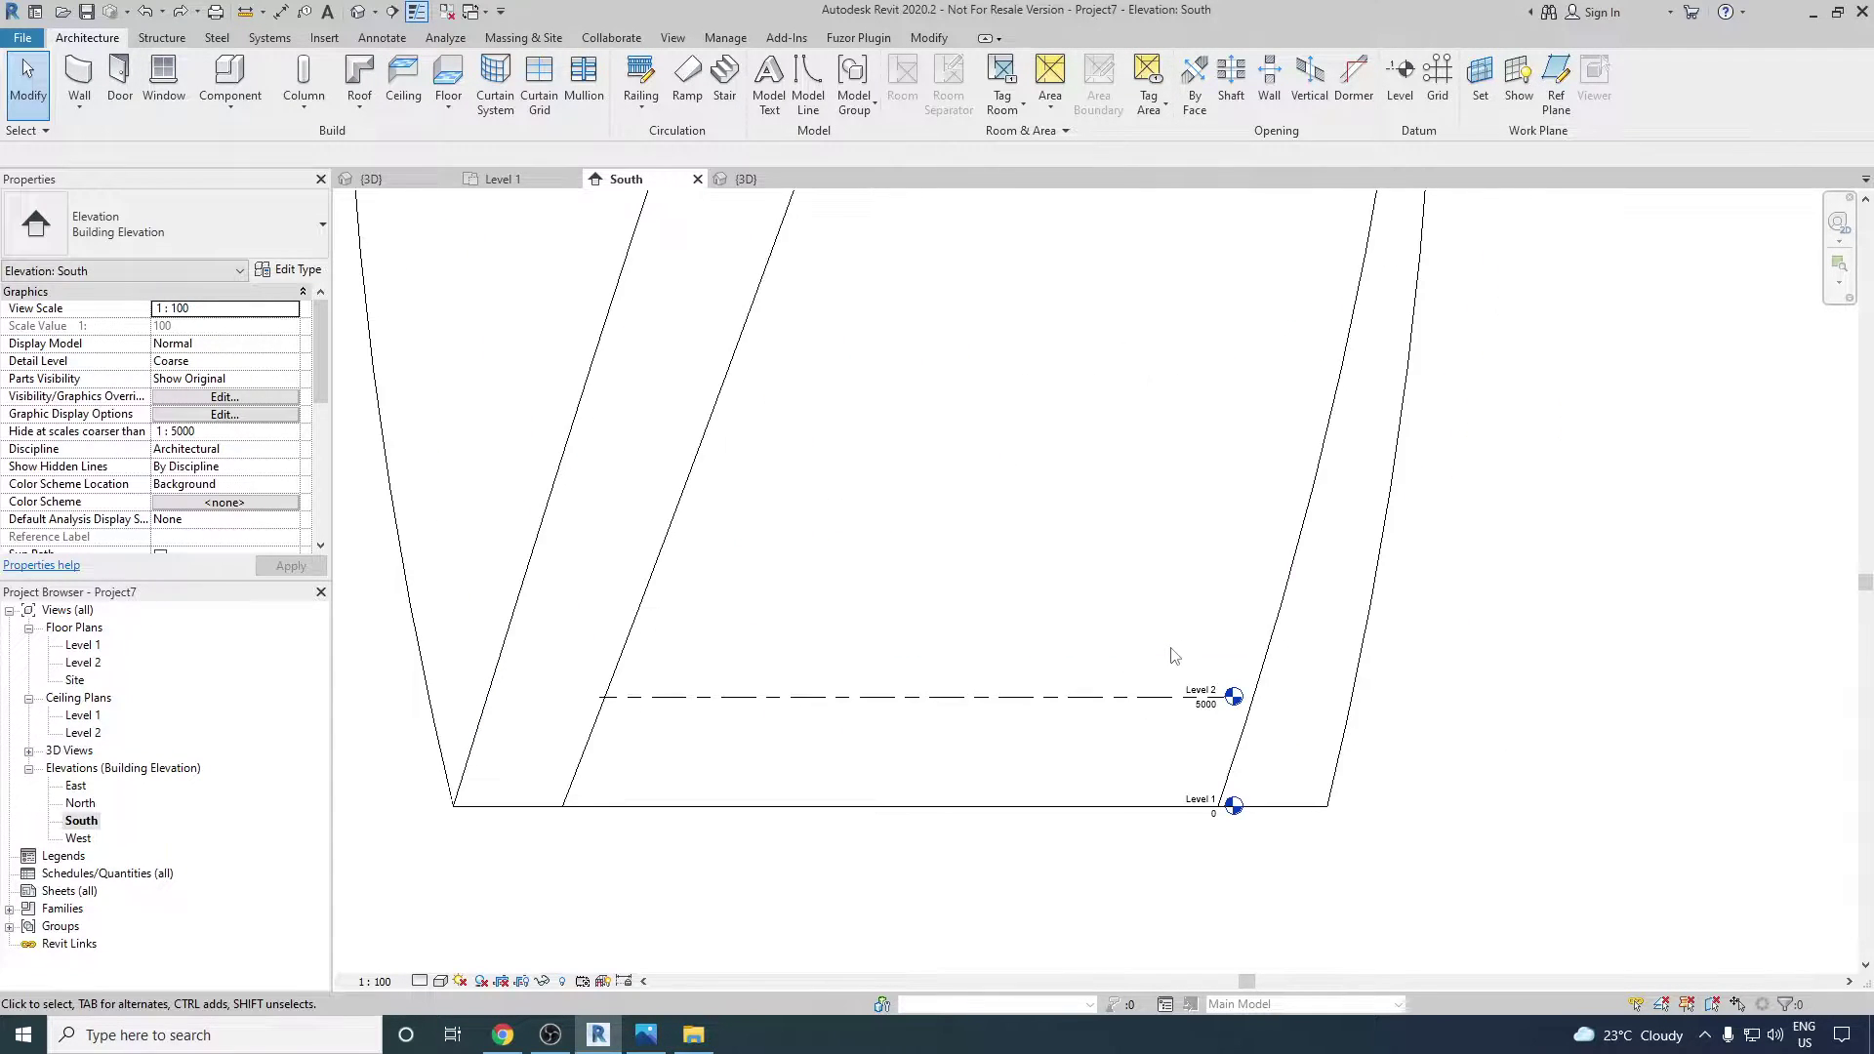
{"action": "middle_click_drag", "start_coordinate": [1018, 680], "coordinate": [1040, 732]}
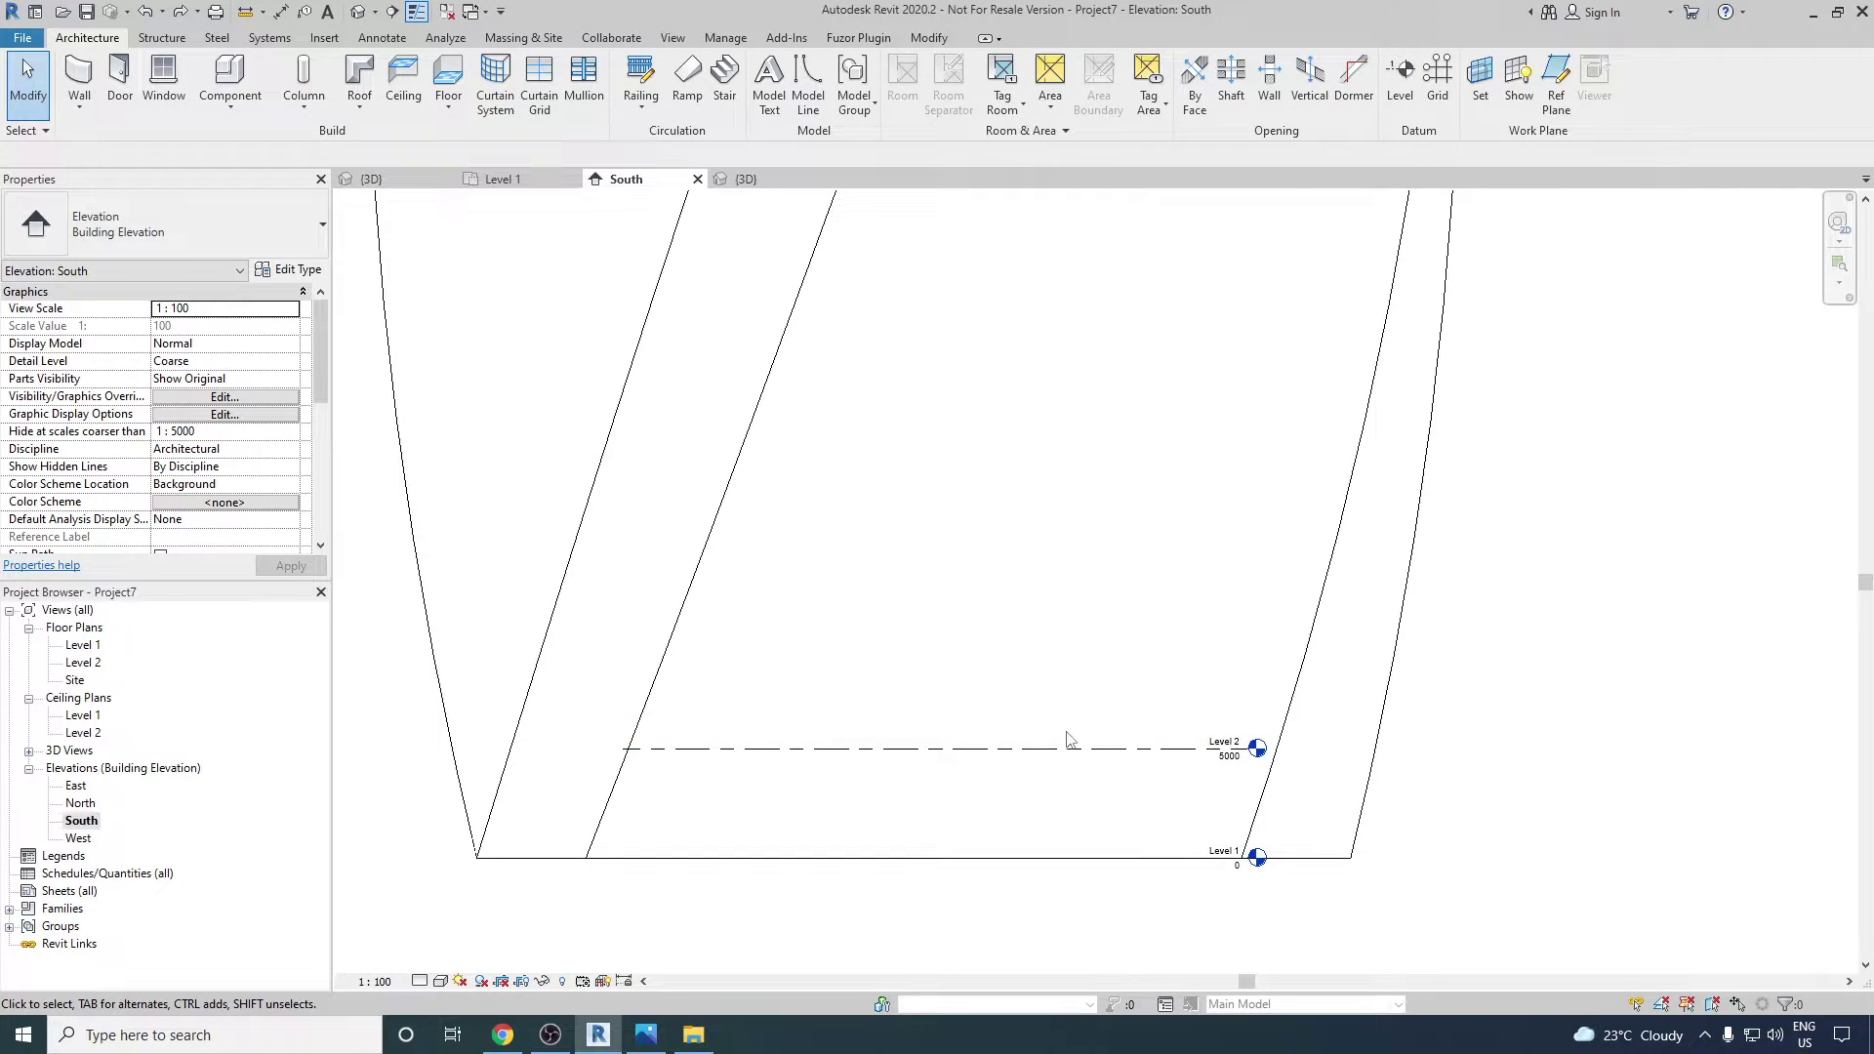
- Array Level 2 ungrouped up the tower at 5000 spacing, creating 40 levels
{"action": "left_click", "coordinate": [853, 749]}
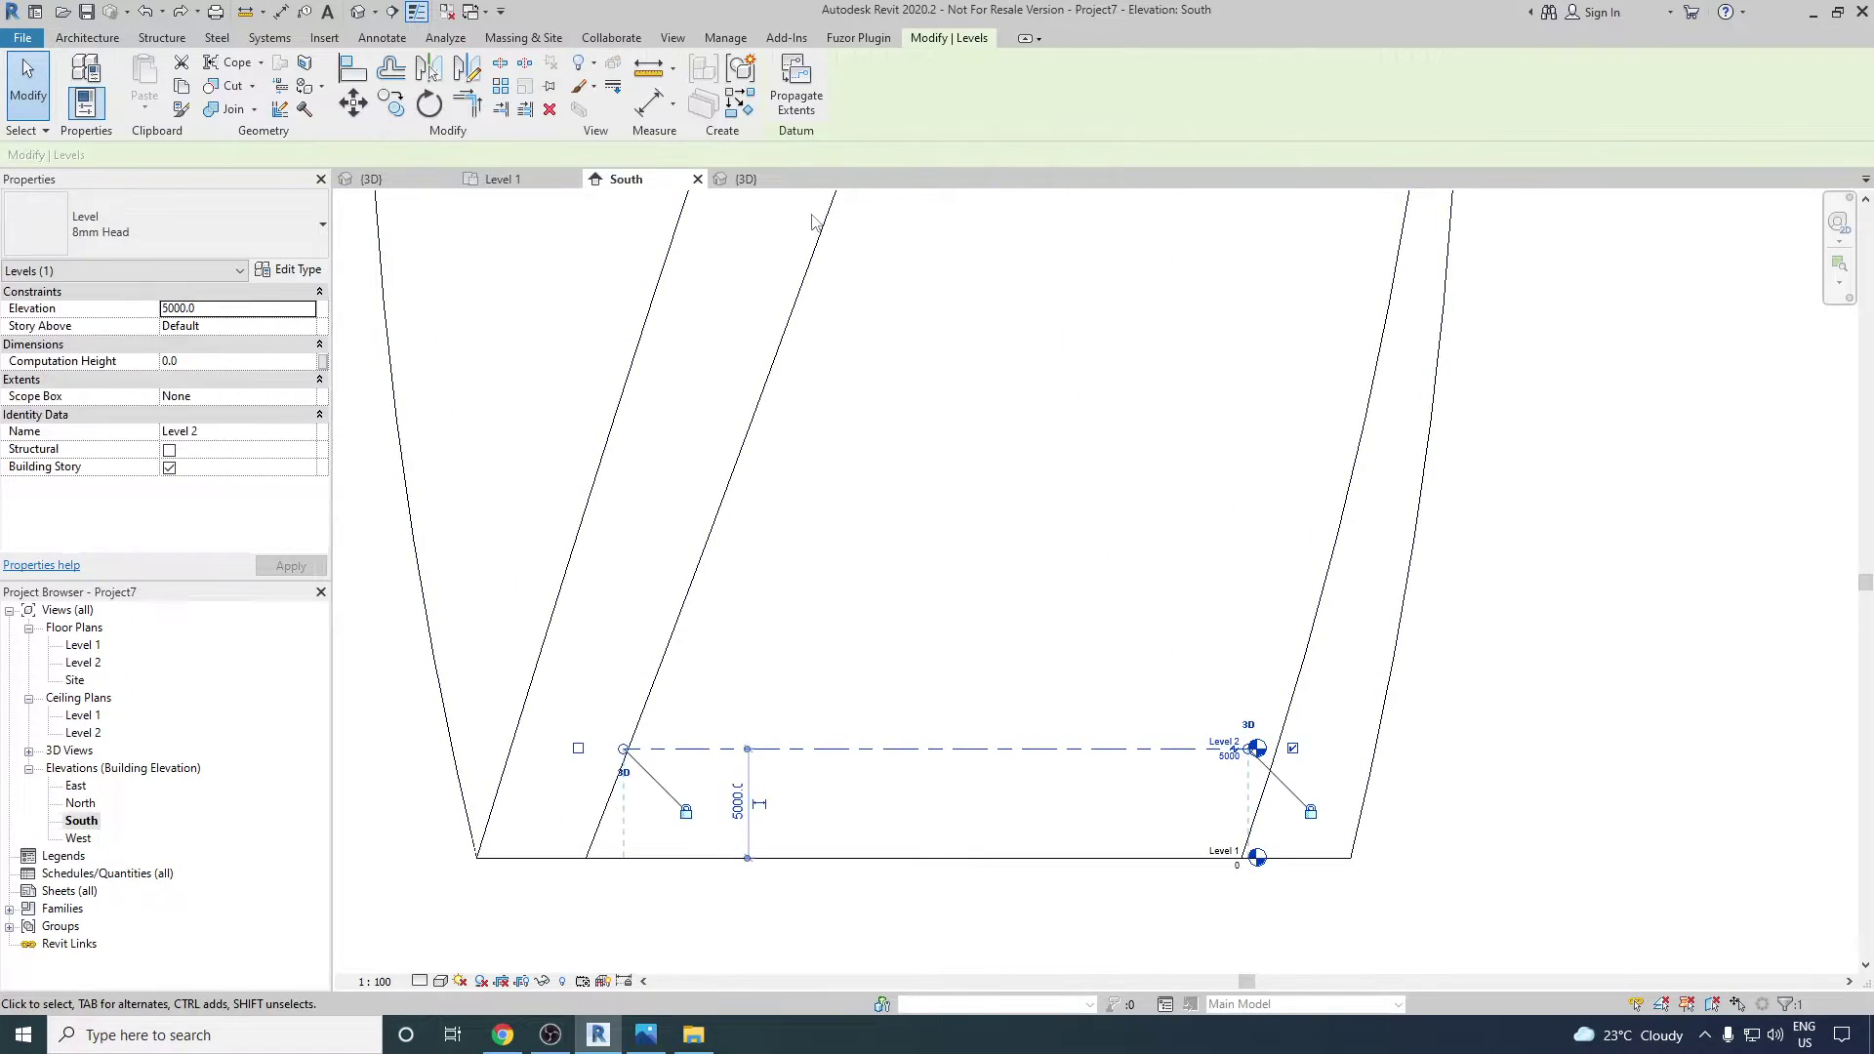
{"action": "left_click", "coordinate": [503, 88]}
{"action": "left_click", "coordinate": [217, 158]}
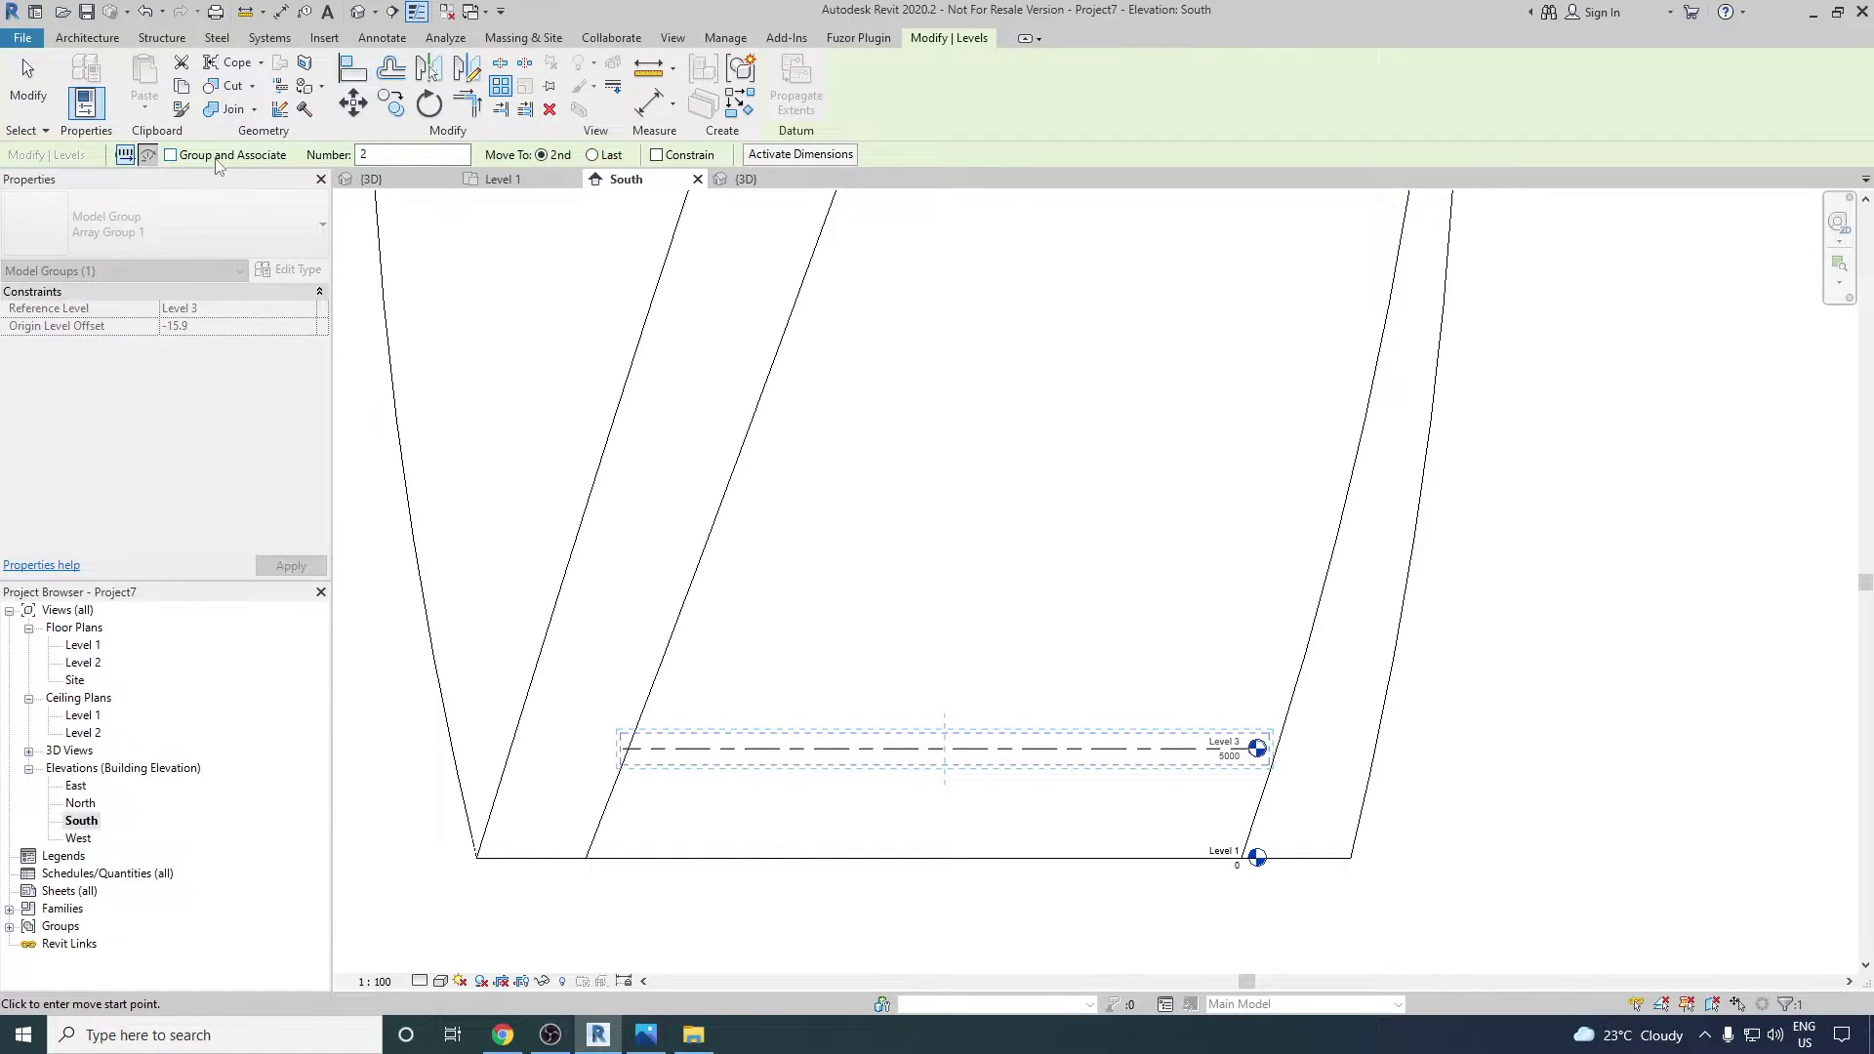
{"action": "key", "text": "Tab"}
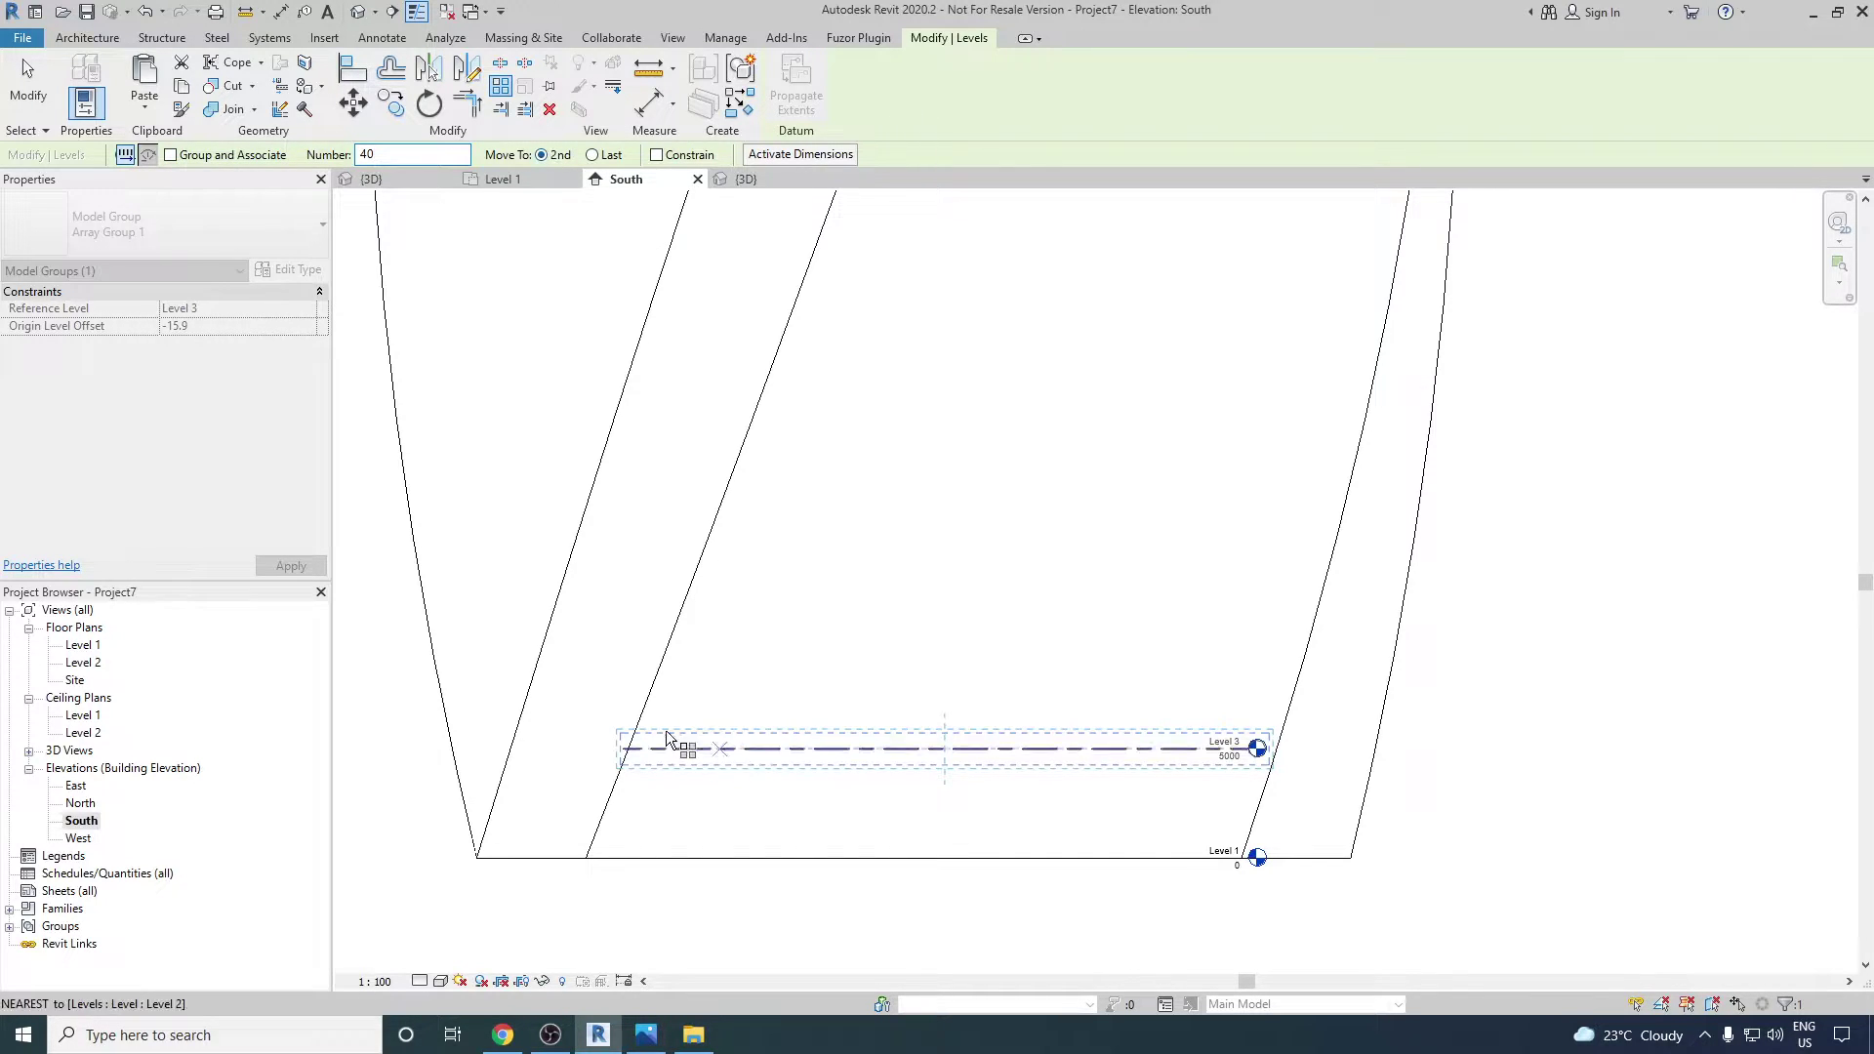
{"action": "left_click", "coordinate": [623, 750]}
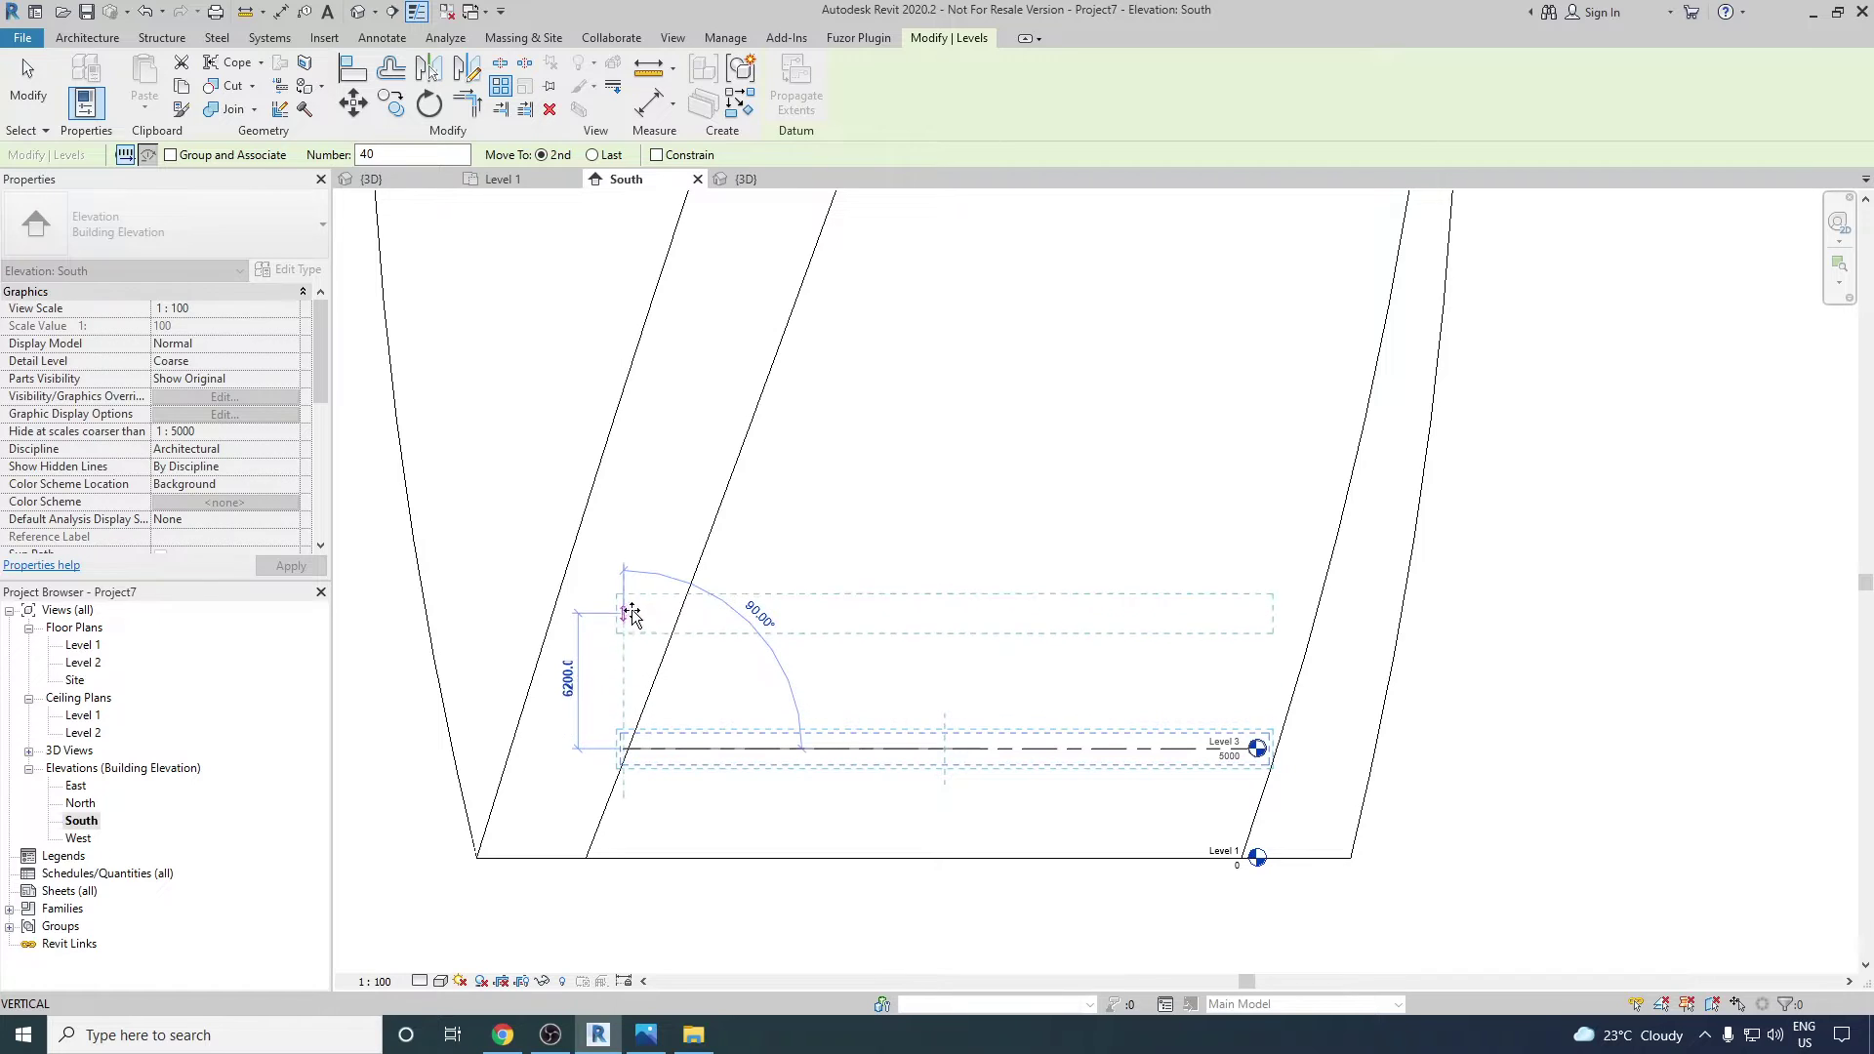
{"action": "type", "text": "50"}
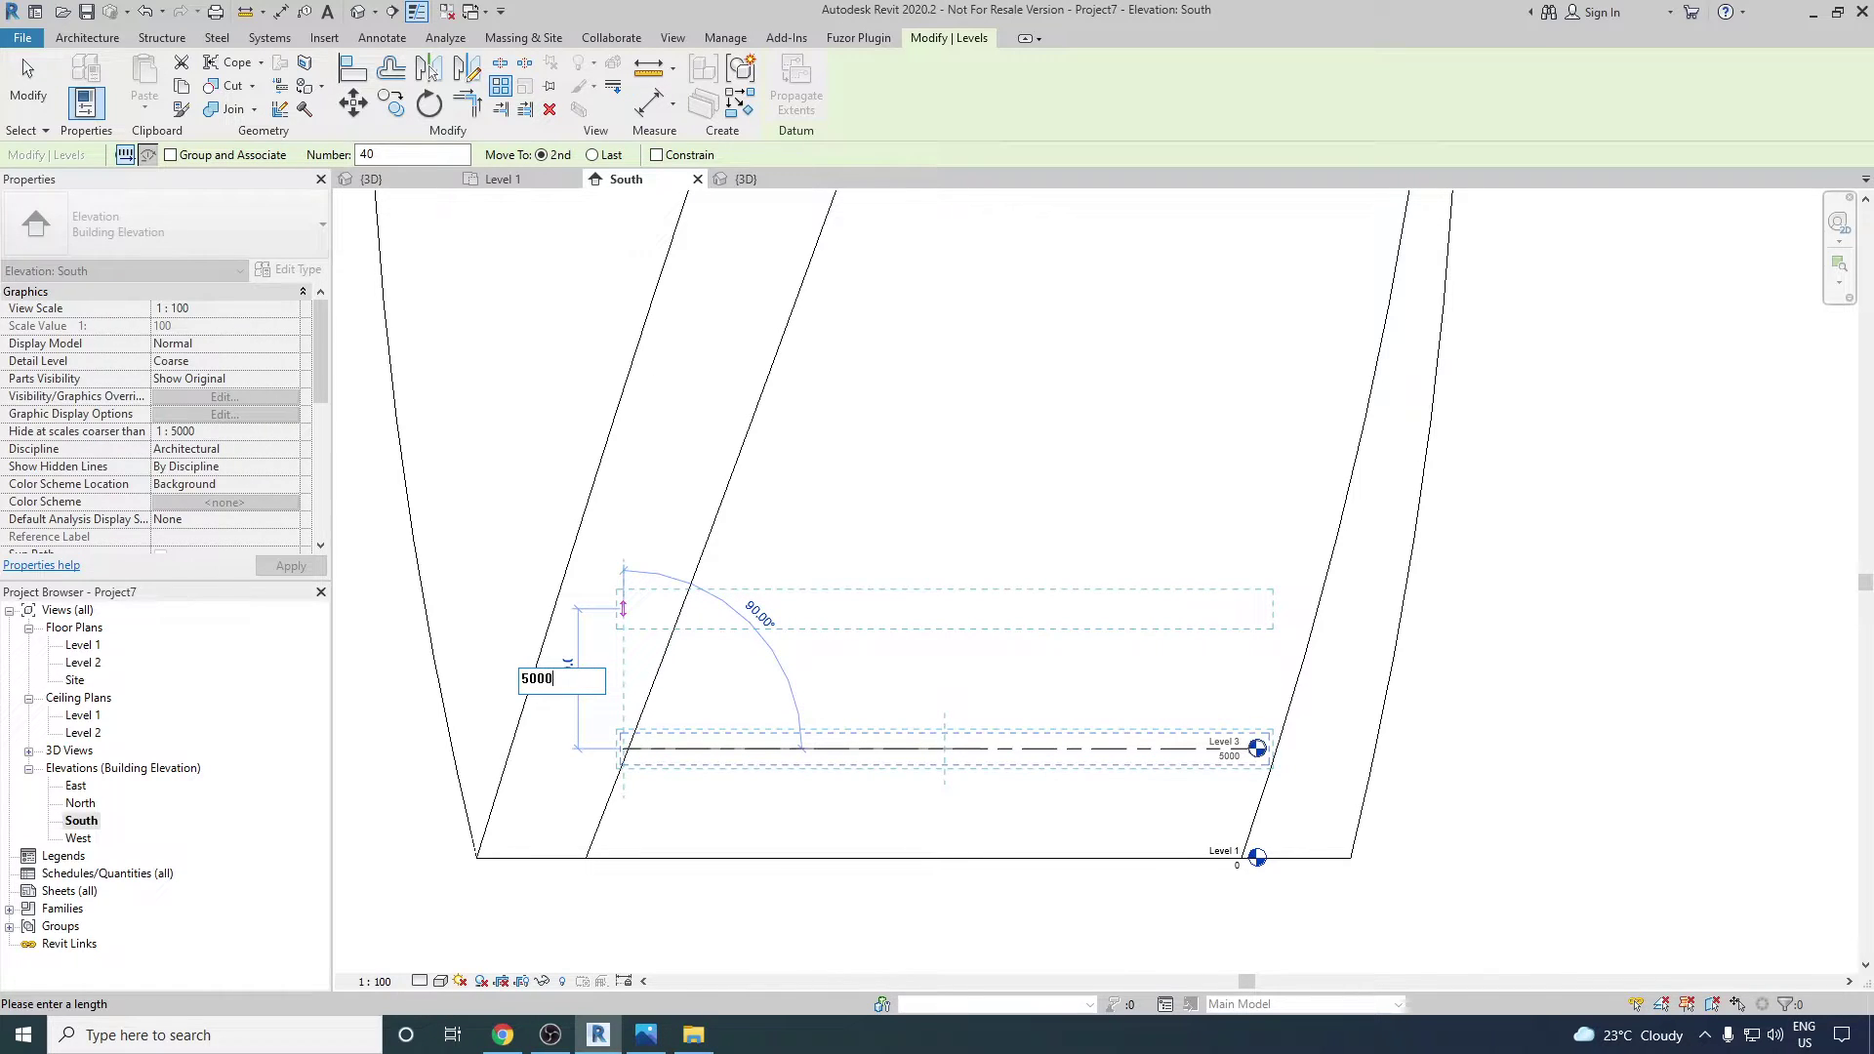
{"action": "type", "text": "00"}
{"action": "key", "text": "Return"}
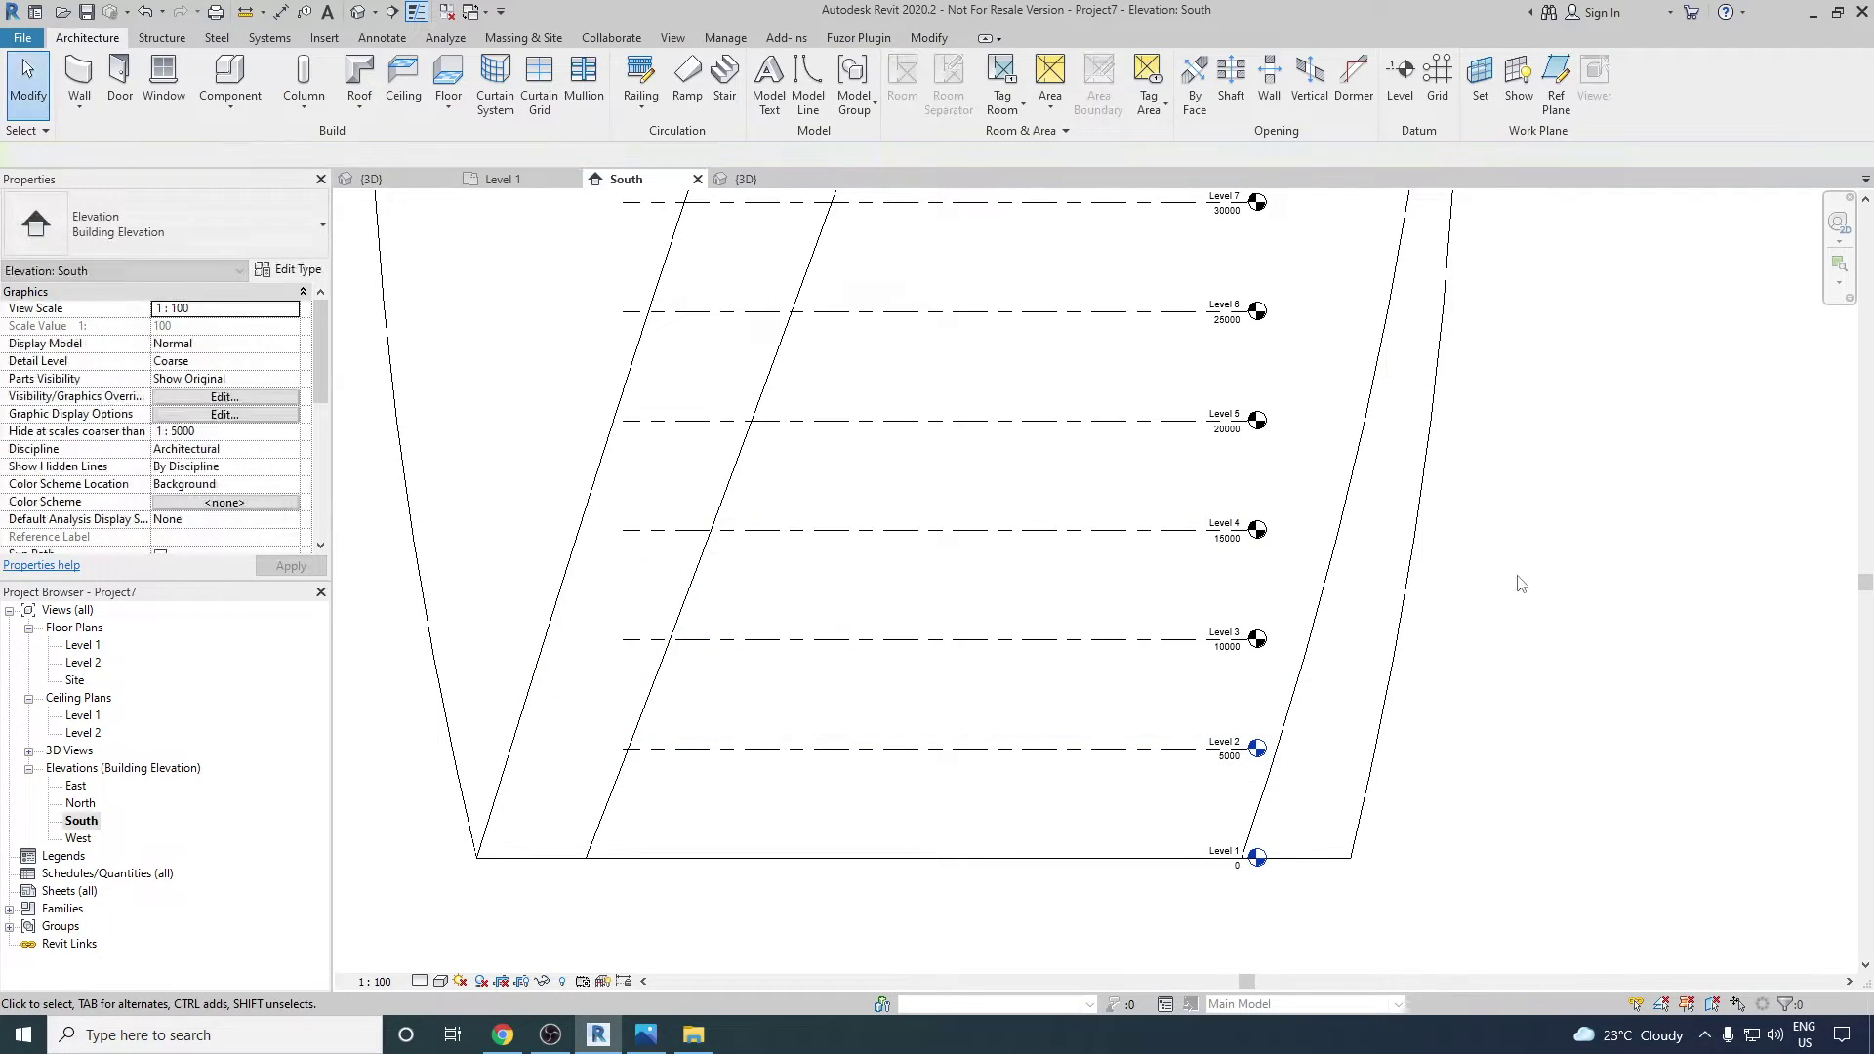
{"action": "scroll", "coordinate": [1464, 547], "scroll_direction": "down", "scroll_amount": 6}
{"action": "scroll", "coordinate": [1315, 337], "scroll_direction": "up", "scroll_amount": 10}
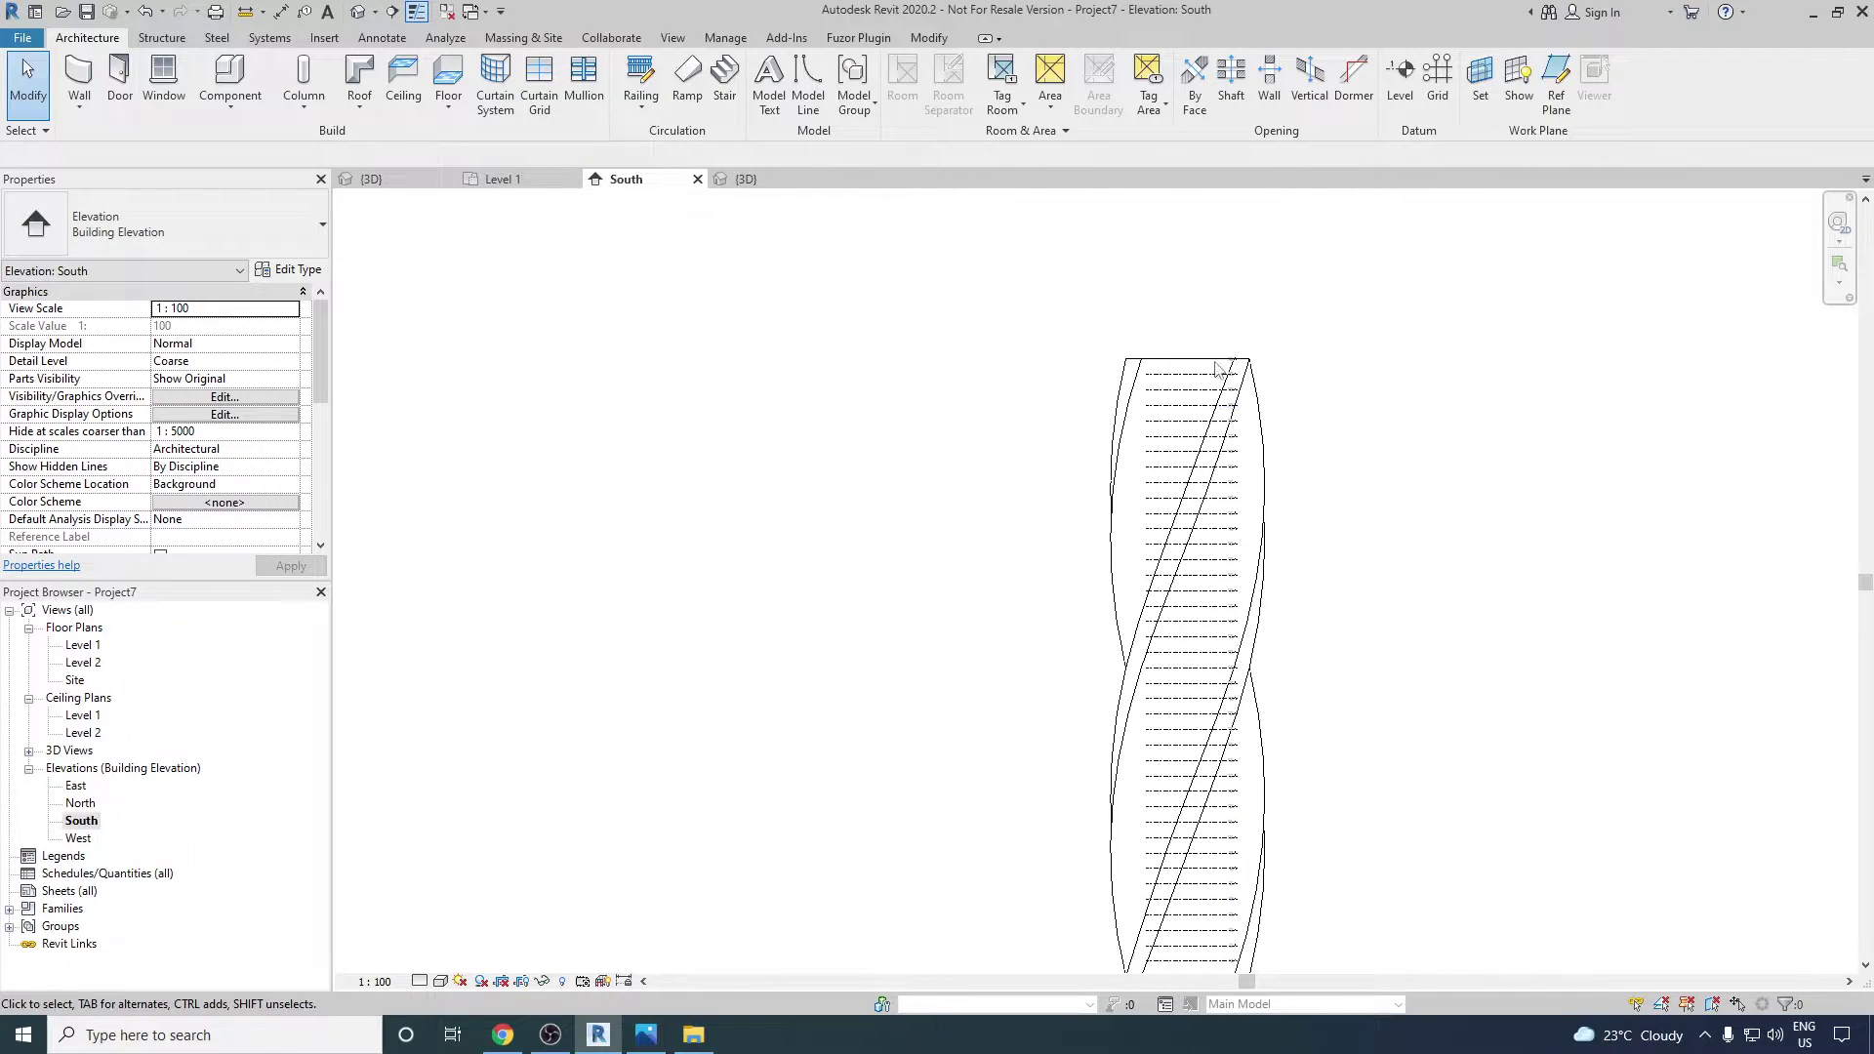
- Zoom out to see the whole twisted tower with its arrayed levels and select the mass
{"action": "scroll", "coordinate": [1306, 285], "scroll_direction": "down", "scroll_amount": 3}
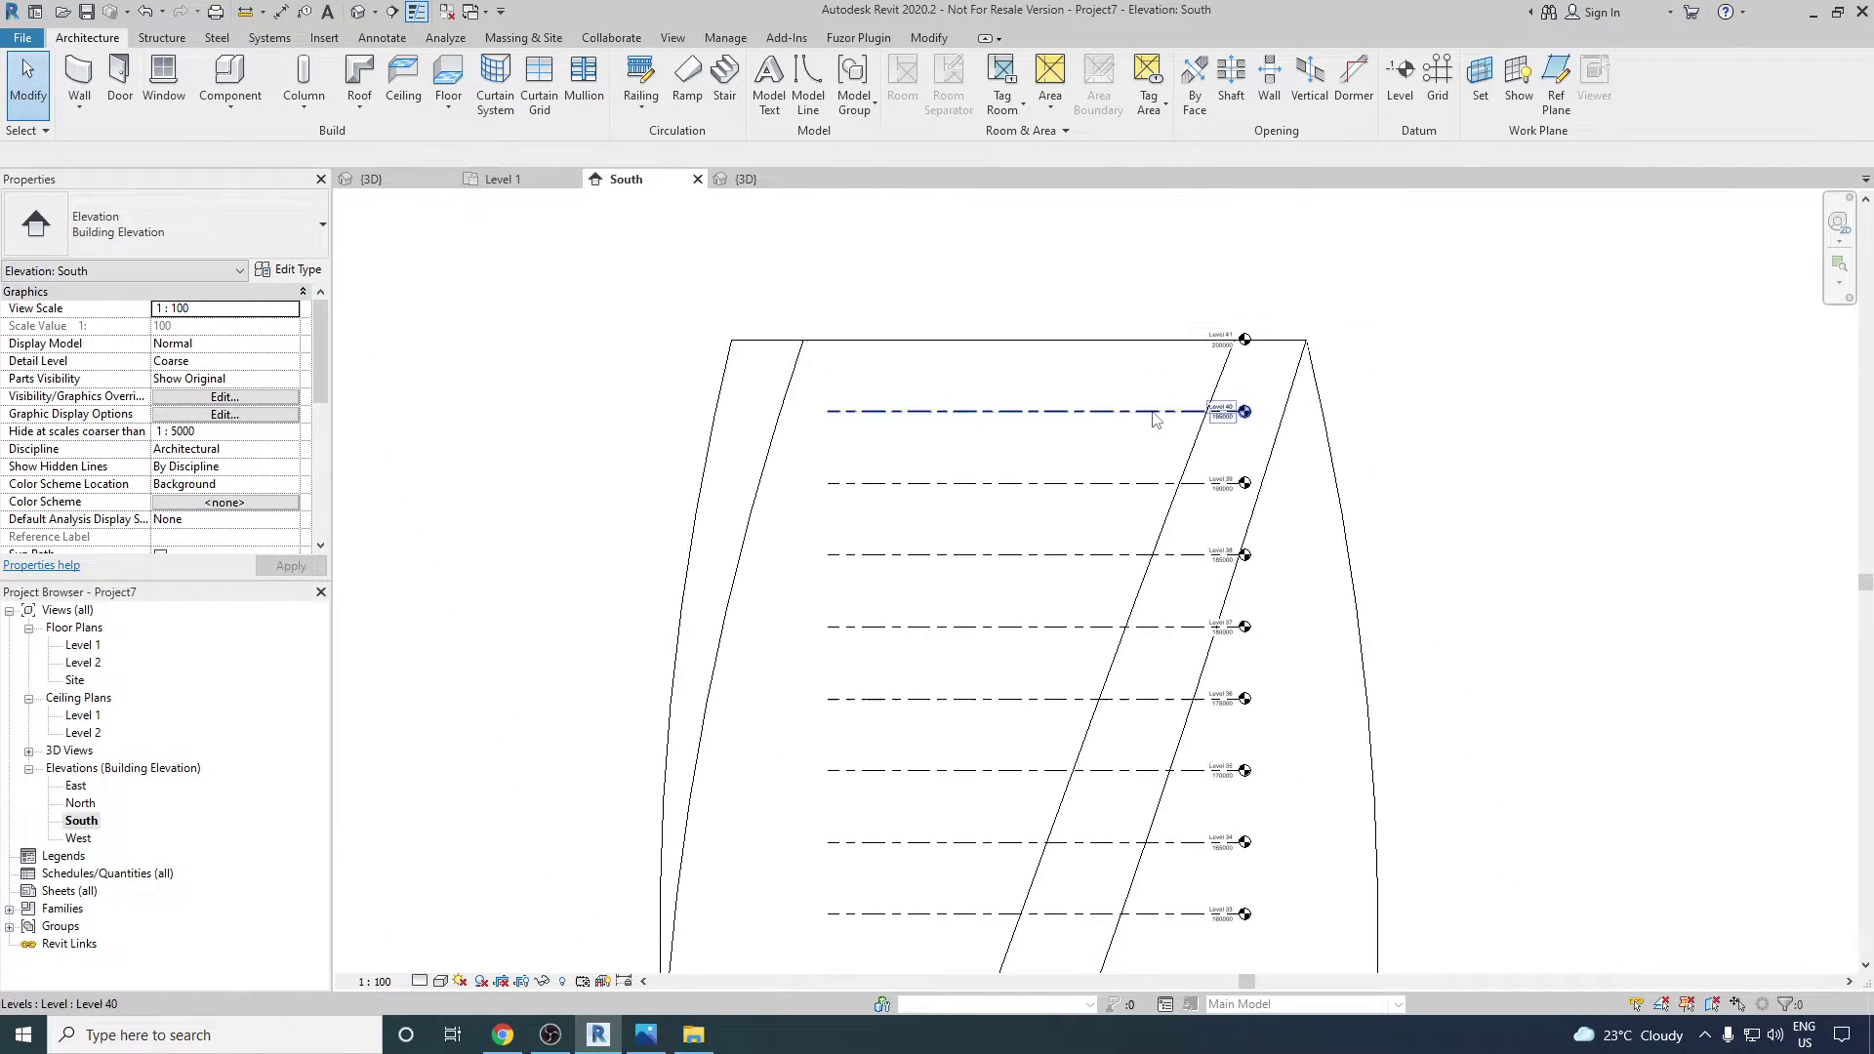
{"action": "scroll", "coordinate": [742, 425], "scroll_direction": "down", "scroll_amount": 3}
{"action": "scroll", "coordinate": [686, 432], "scroll_direction": "down", "scroll_amount": 1}
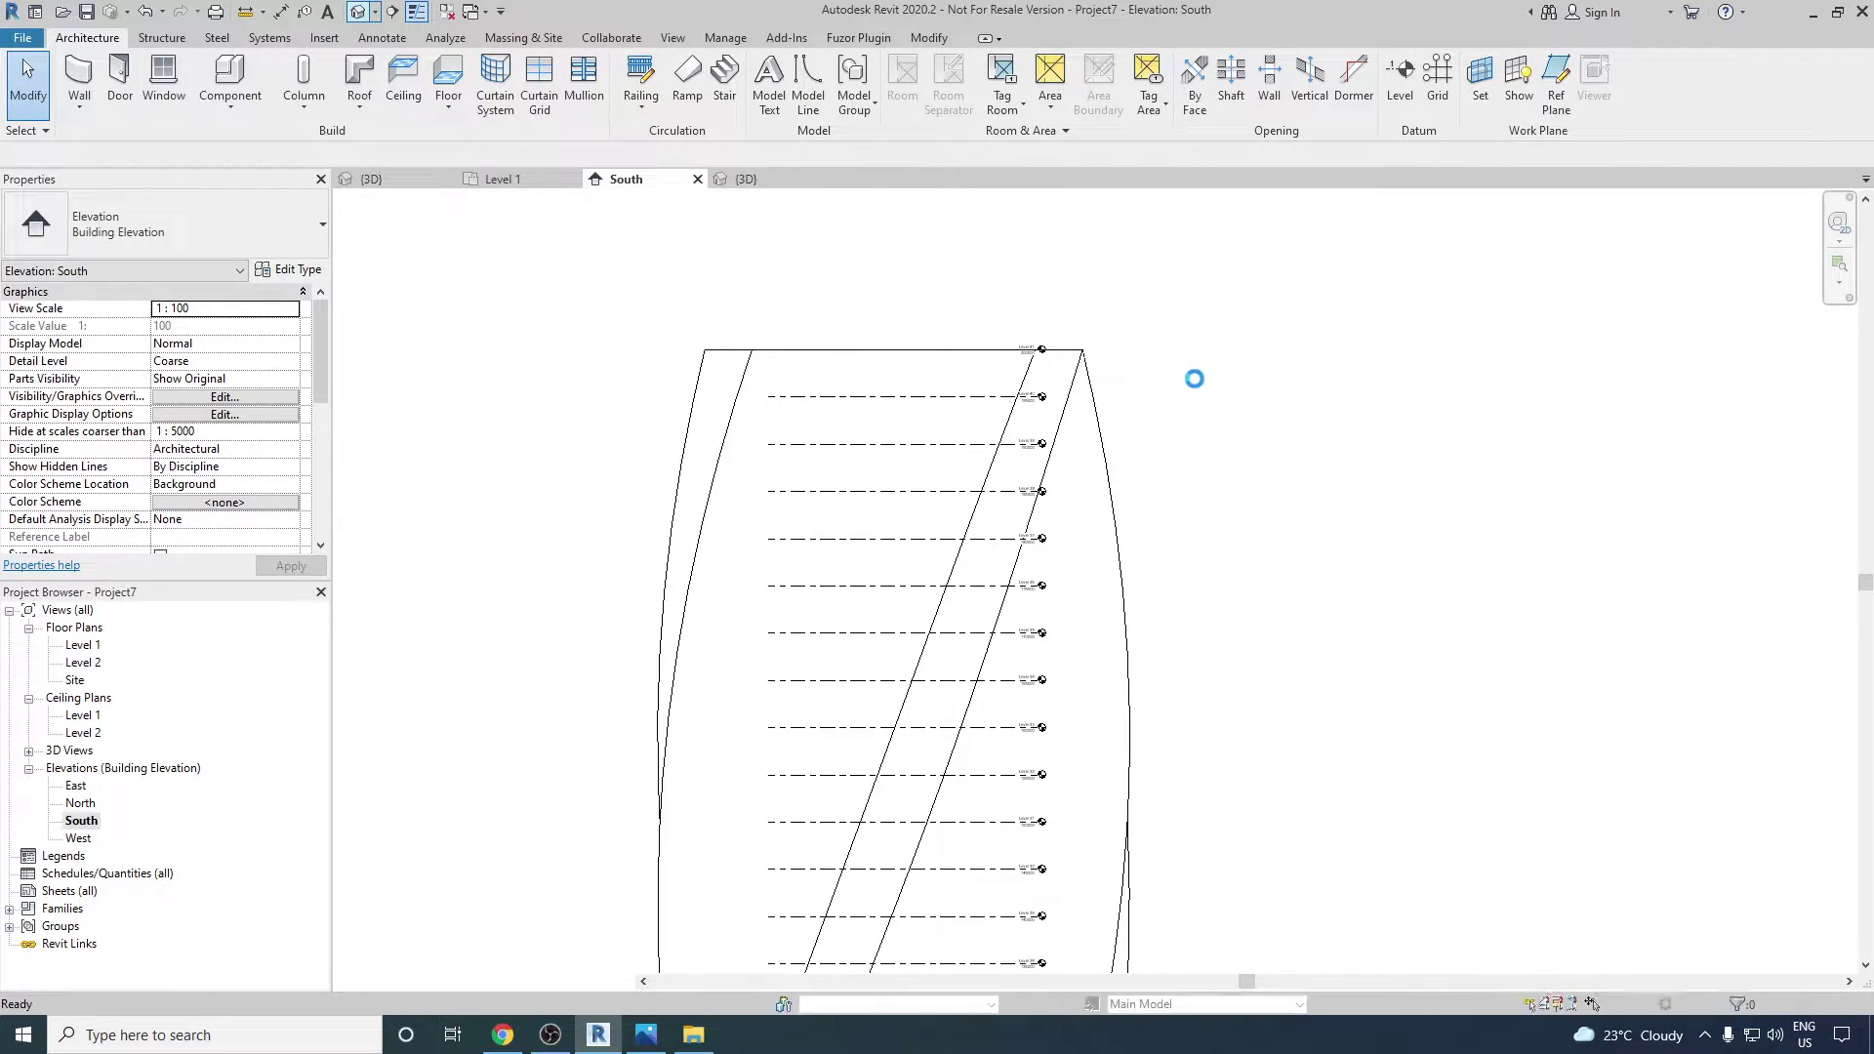
{"action": "scroll", "coordinate": [1260, 476], "scroll_direction": "up", "scroll_amount": 4}
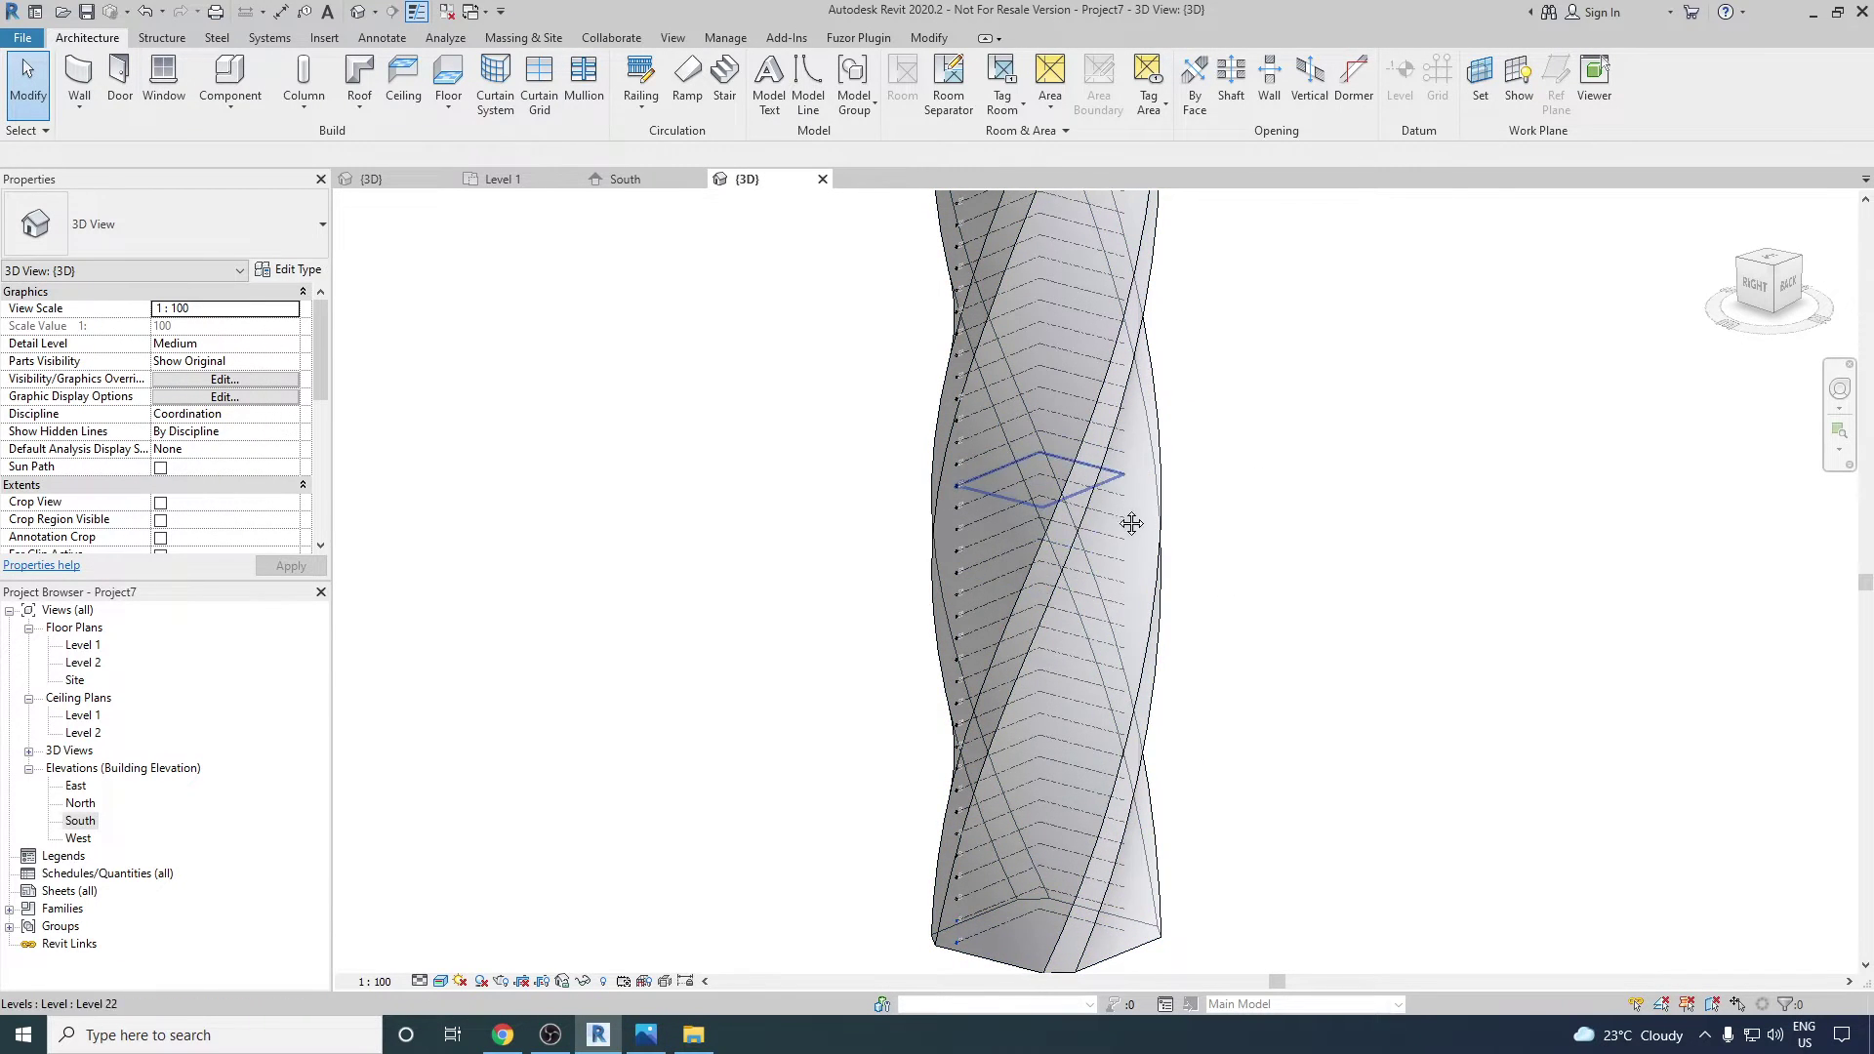
{"action": "scroll", "coordinate": [1121, 488], "scroll_direction": "up", "scroll_amount": 5, "text": "ctrl"}
{"action": "scroll", "coordinate": [1084, 314], "scroll_direction": "down", "scroll_amount": 3}
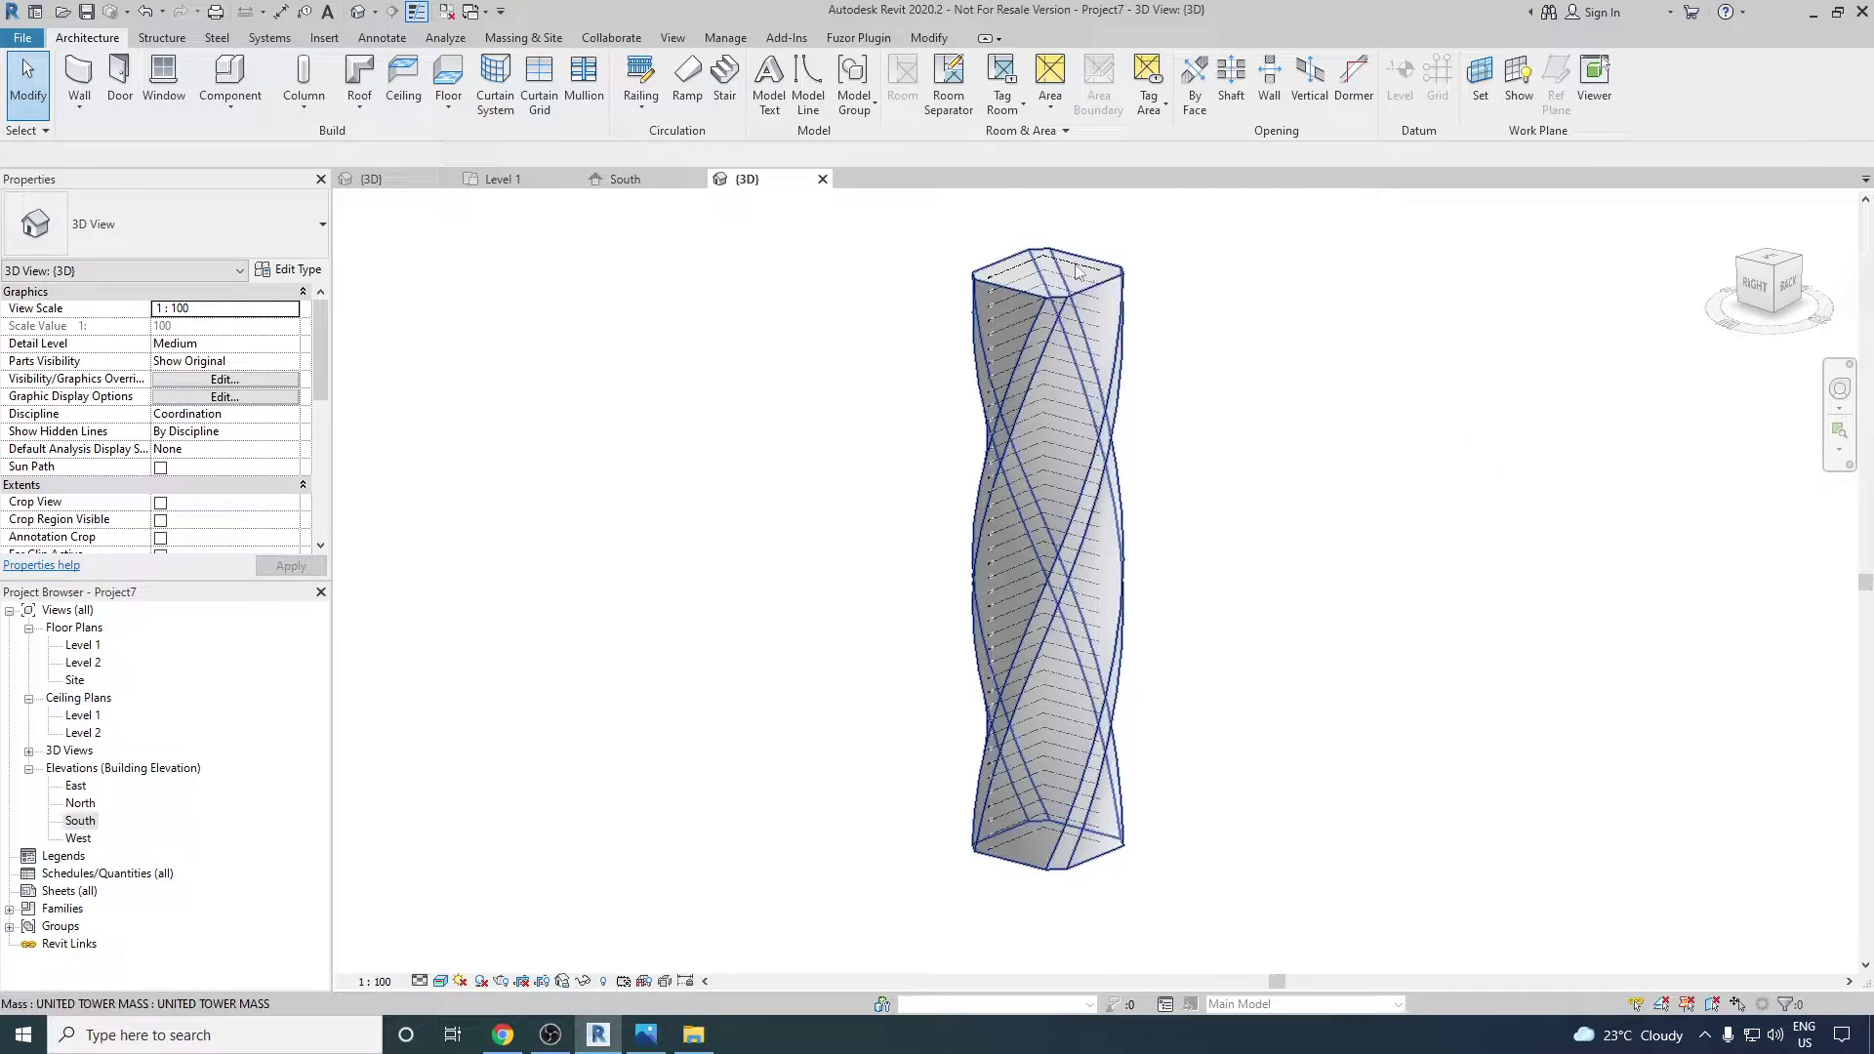
{"action": "left_click", "coordinate": [1110, 295]}
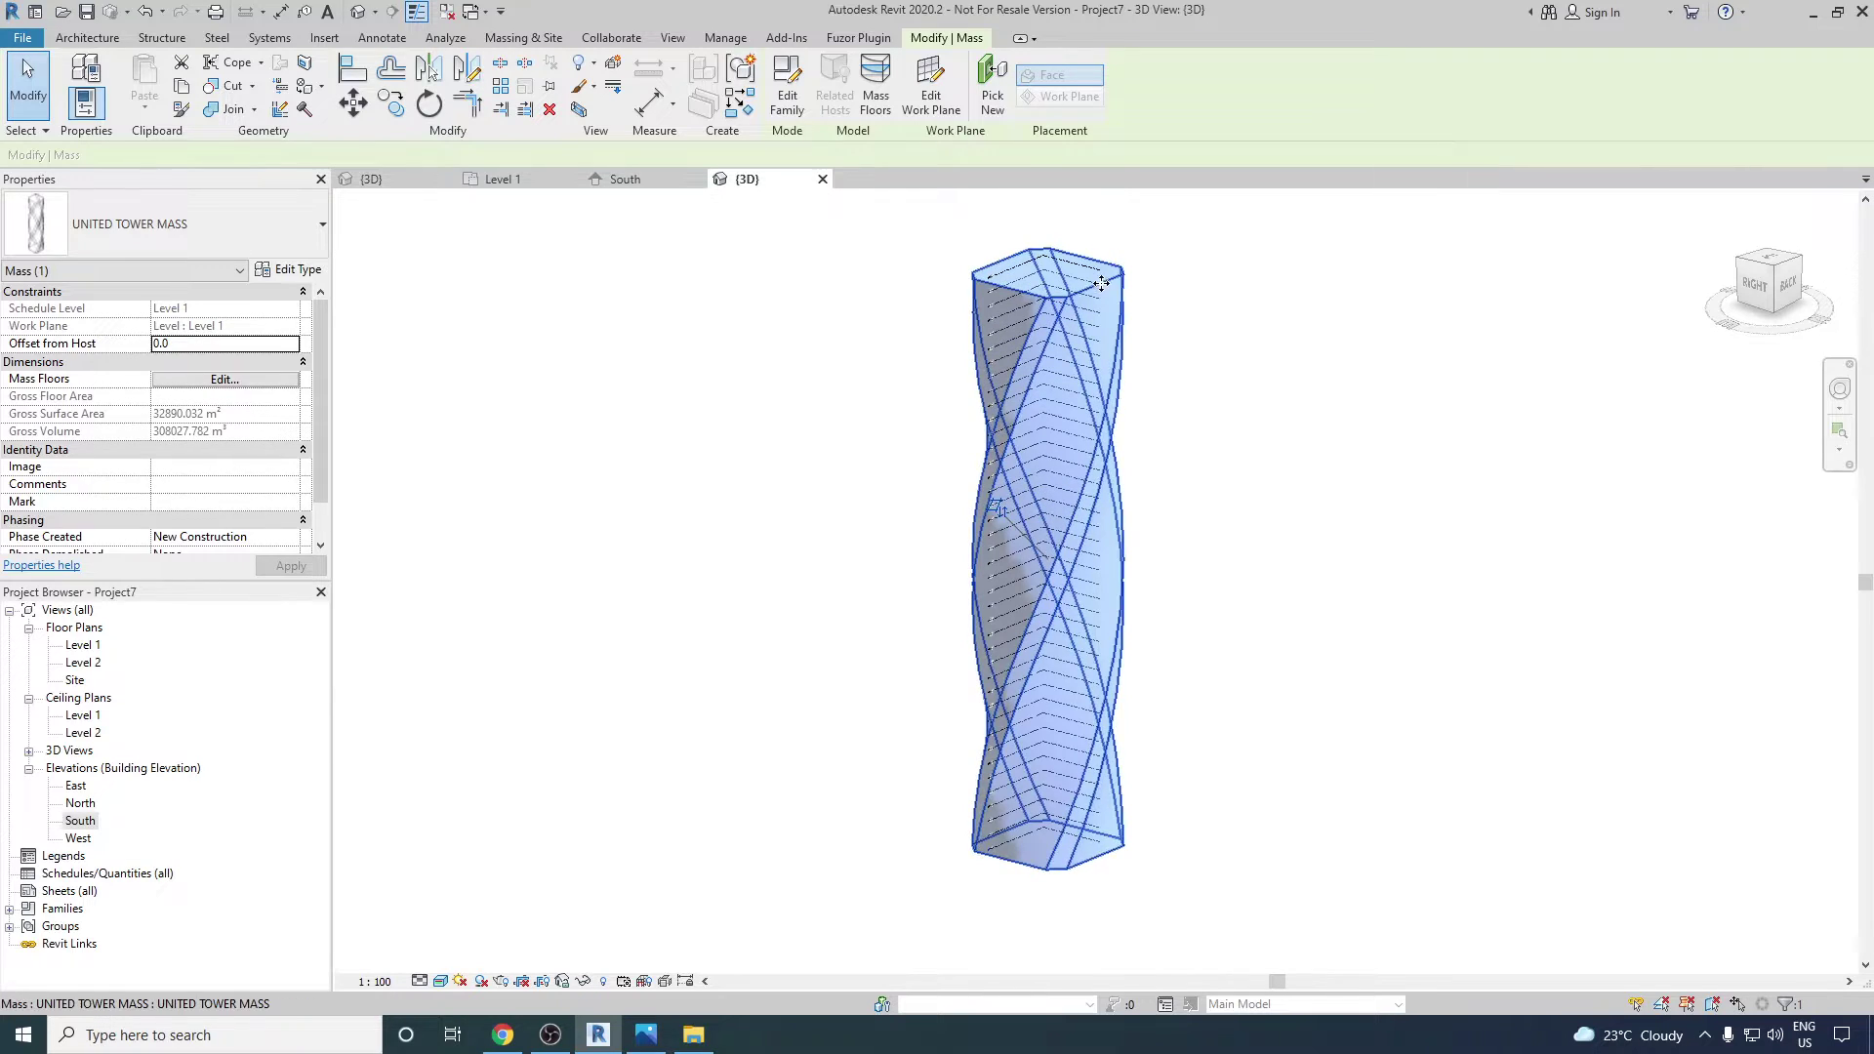
- Create mass floors on the tower for Levels 27 through 40, then deselect the mass
{"action": "left_click", "coordinate": [882, 109]}
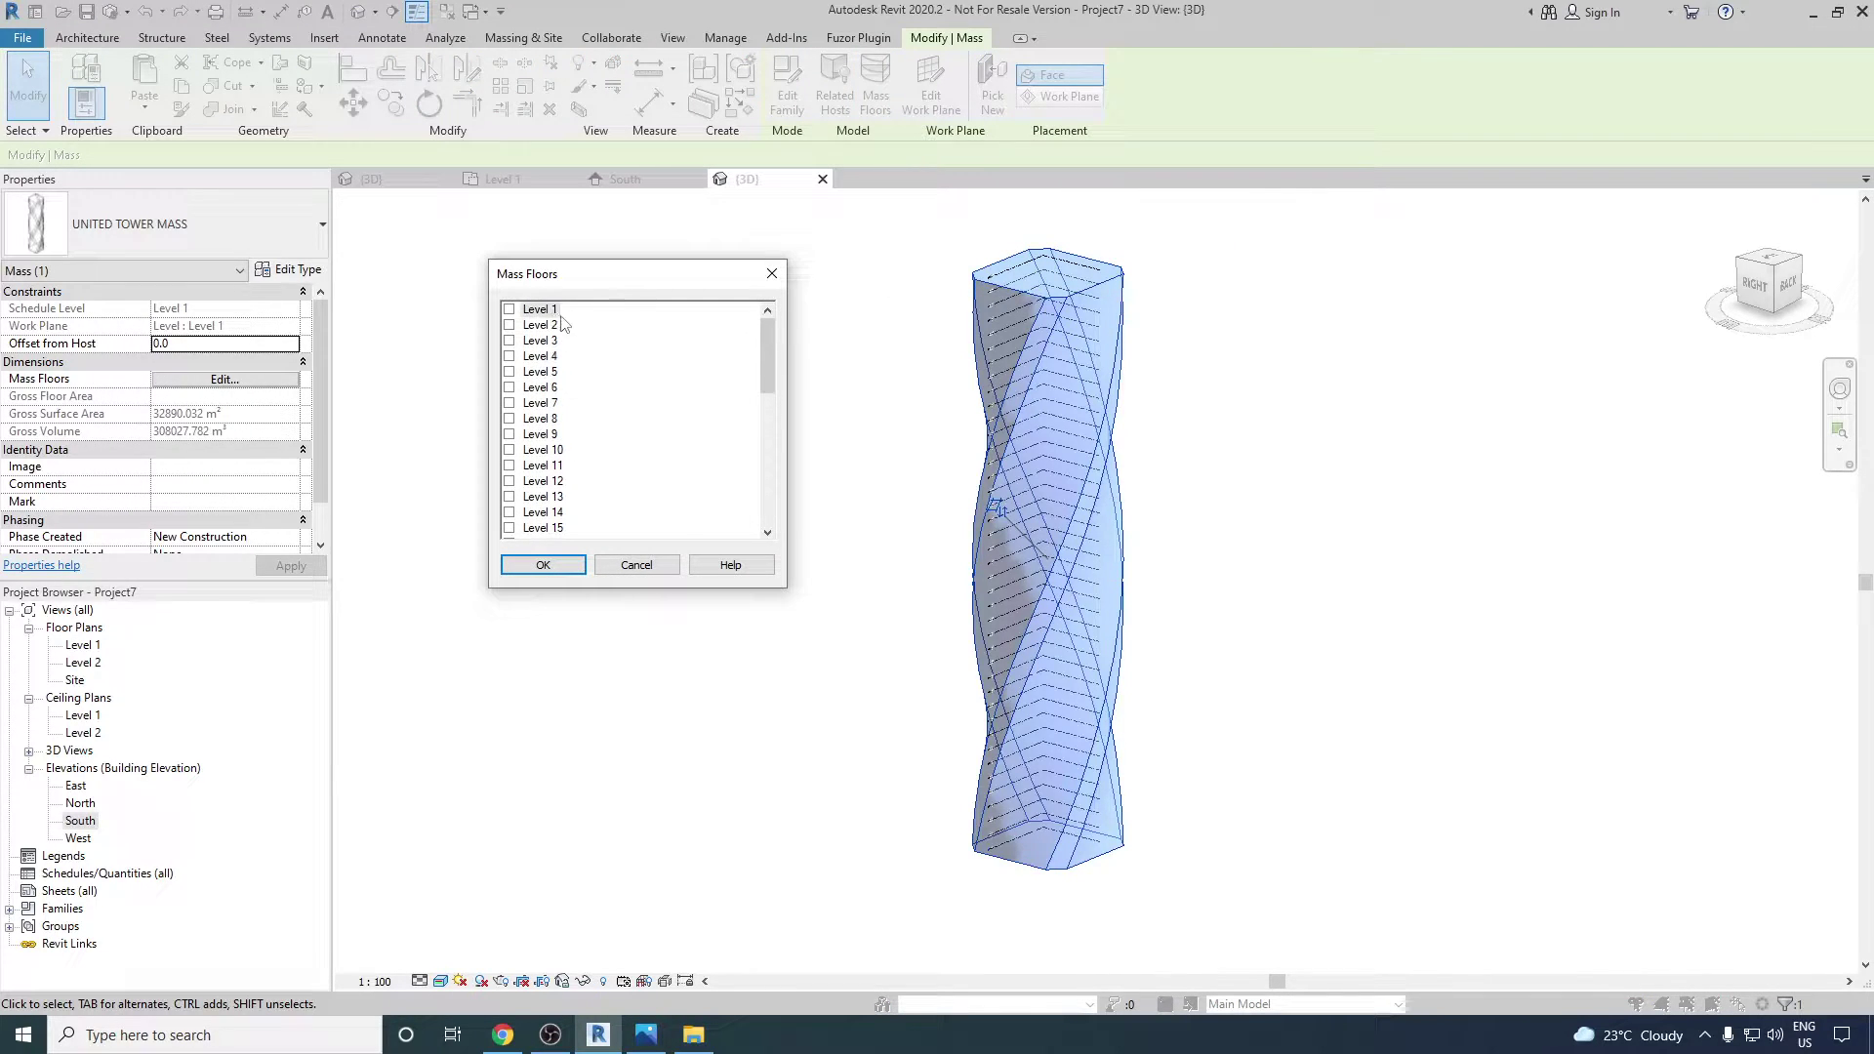
{"action": "scroll", "coordinate": [550, 404], "scroll_direction": "down", "scroll_amount": 2}
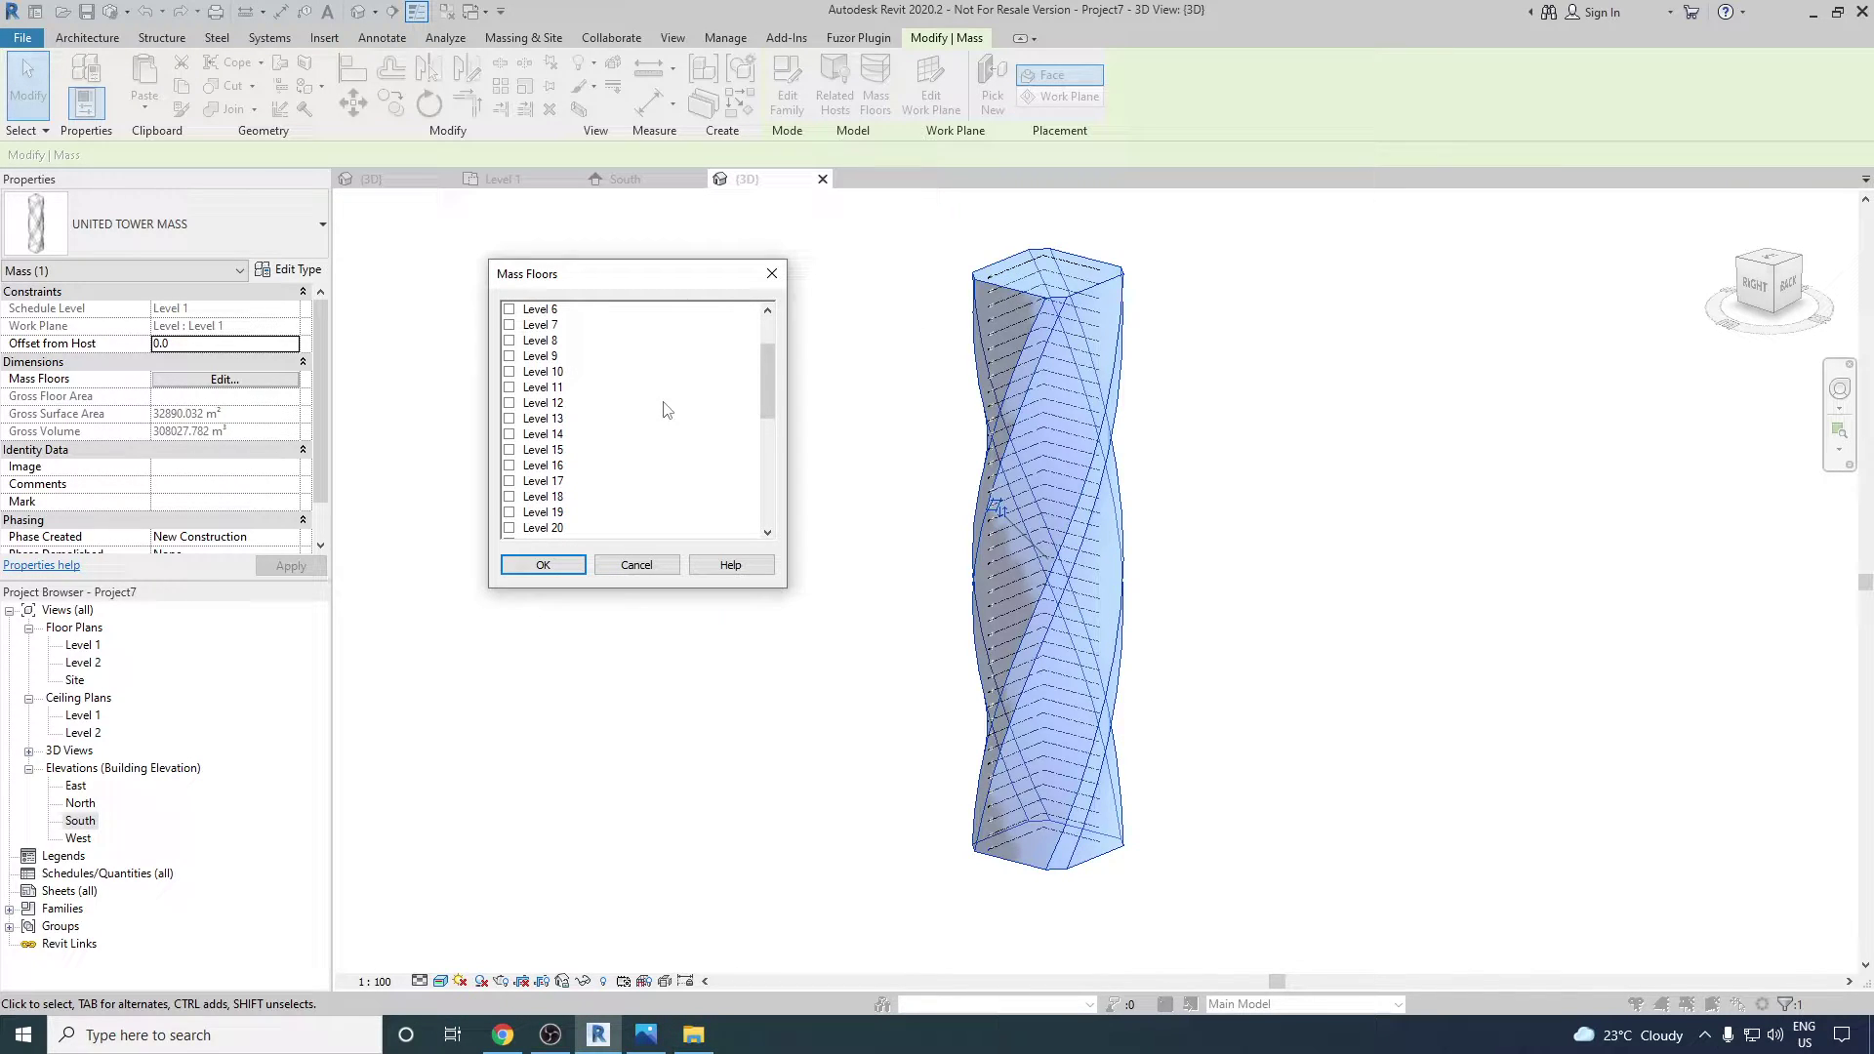
{"action": "scroll", "coordinate": [573, 394], "scroll_direction": "up", "scroll_amount": 2}
{"action": "scroll", "coordinate": [605, 390], "scroll_direction": "down", "scroll_amount": 9}
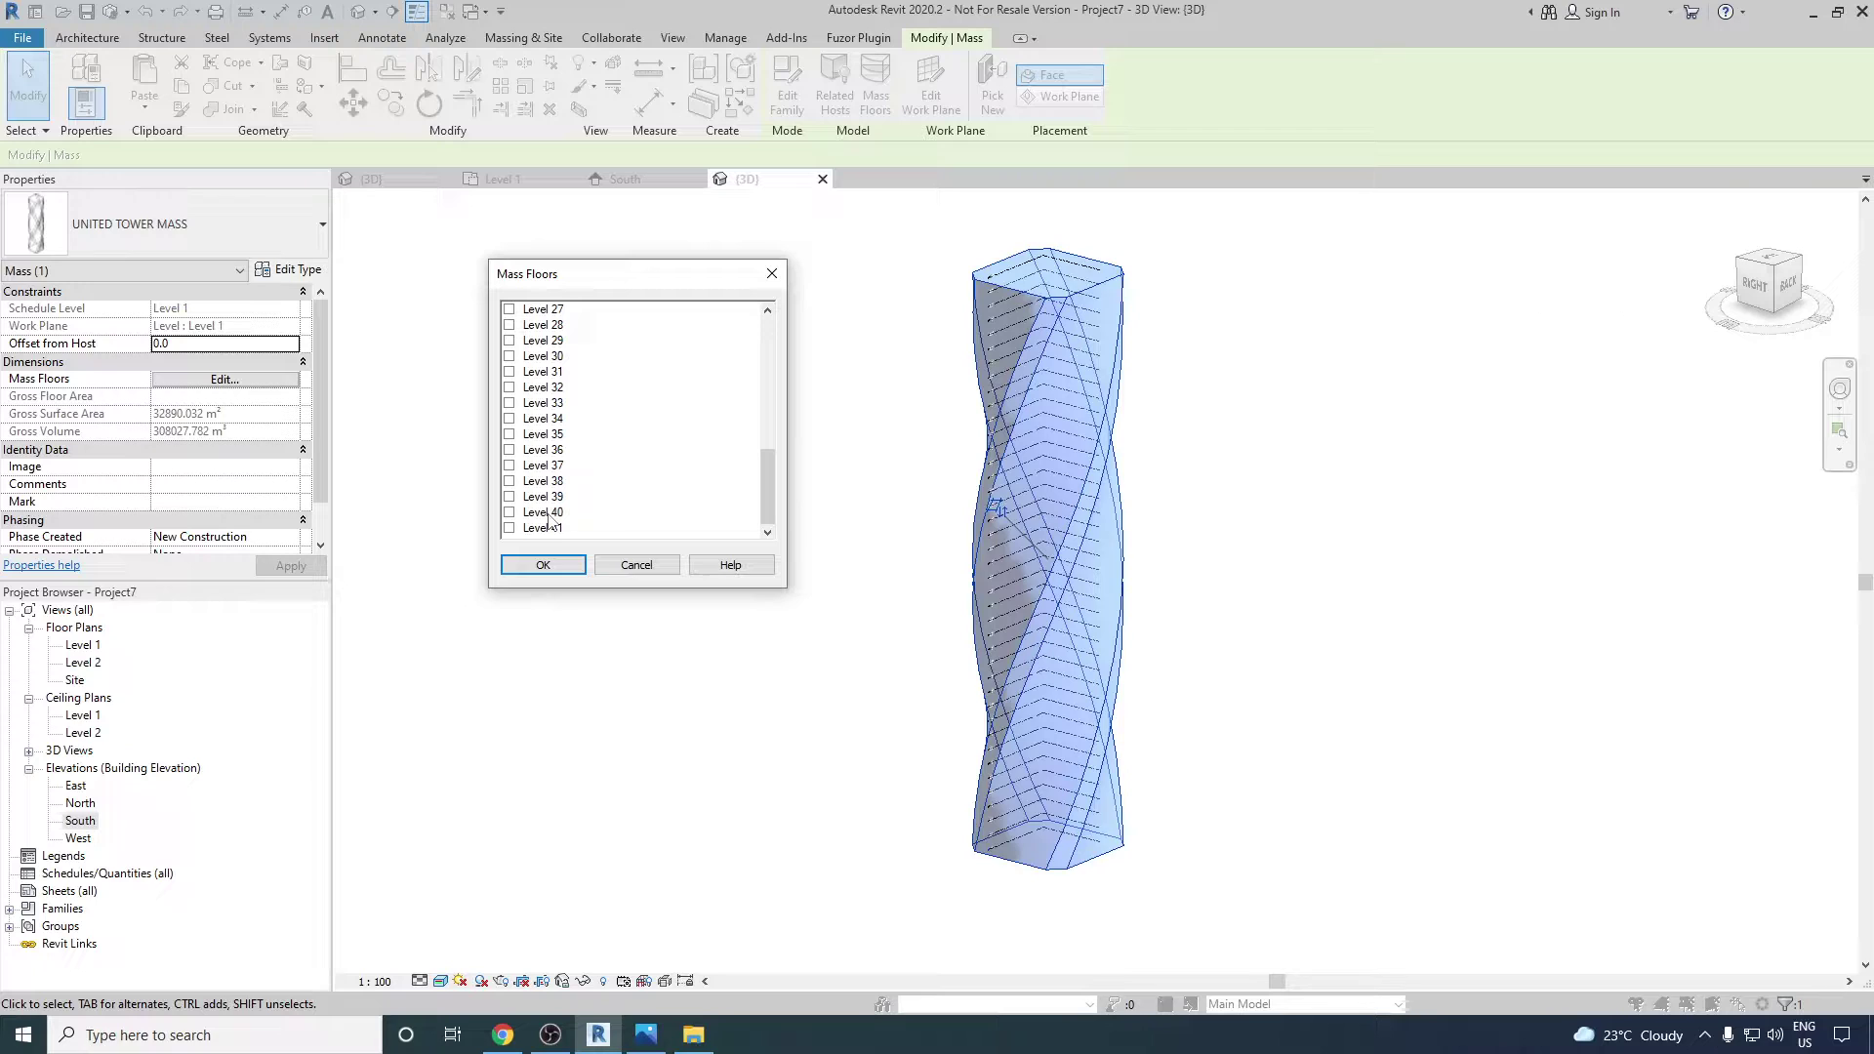
{"action": "left_click", "coordinate": [547, 515], "text": "shift"}
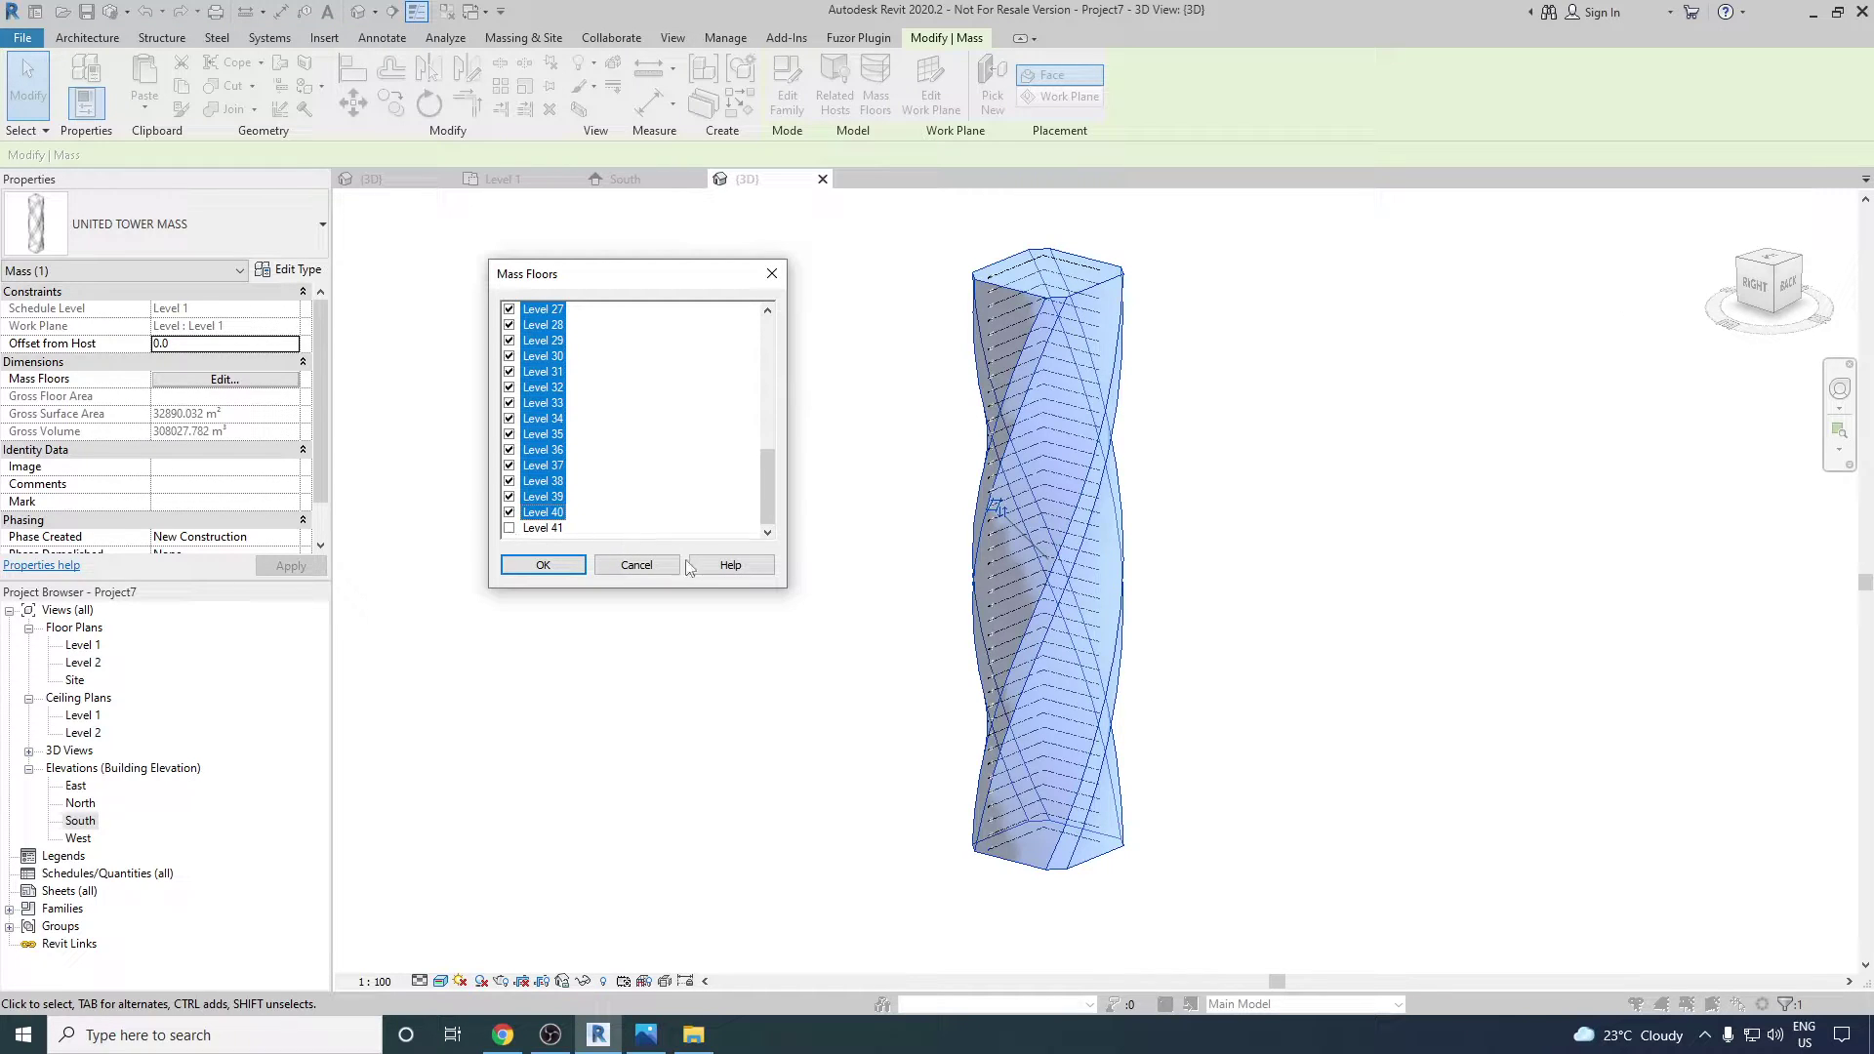
{"action": "left_click", "coordinate": [569, 565]}
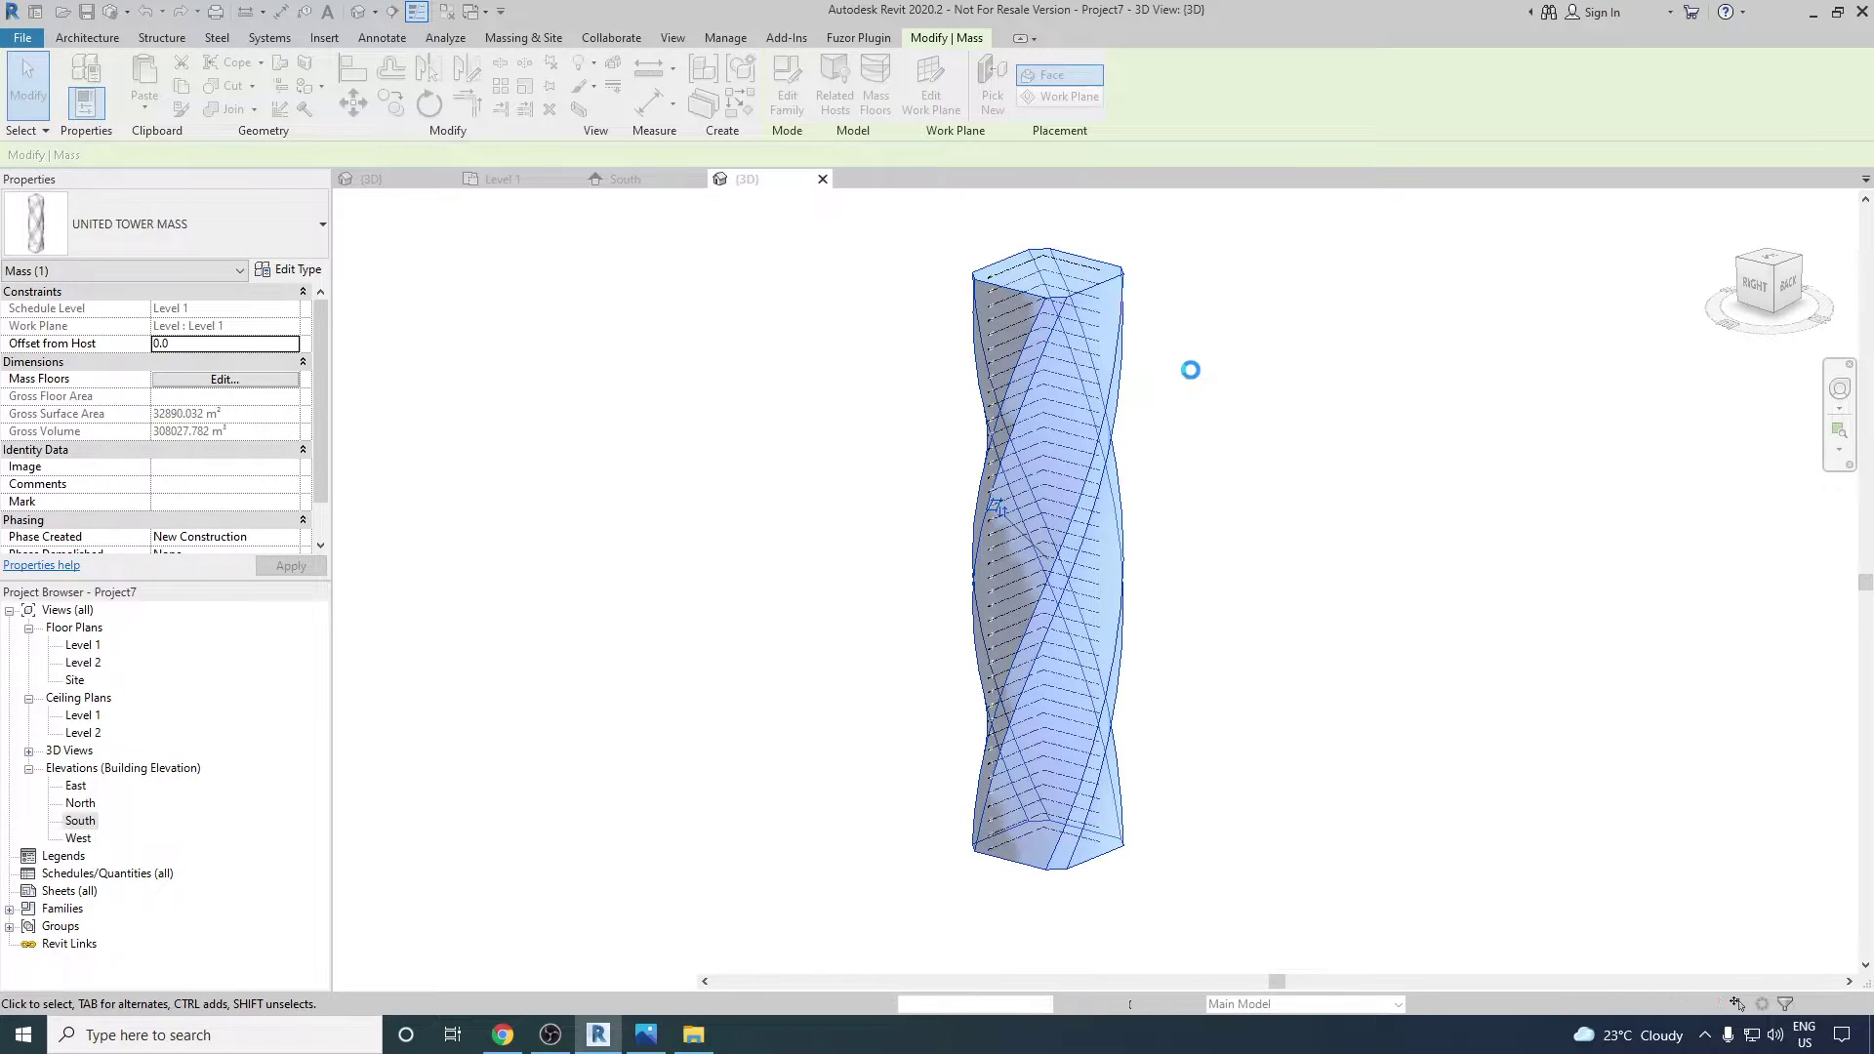
{"action": "left_click", "coordinate": [1235, 388]}
- Orbit and zoom around the sliced tower, briefly selecting the Level 31 mass floor
{"action": "middle_click_drag", "start_coordinate": [1217, 548], "coordinate": [971, 489], "text": "shift"}
{"action": "scroll", "coordinate": [1109, 447], "scroll_direction": "up", "scroll_amount": 5}
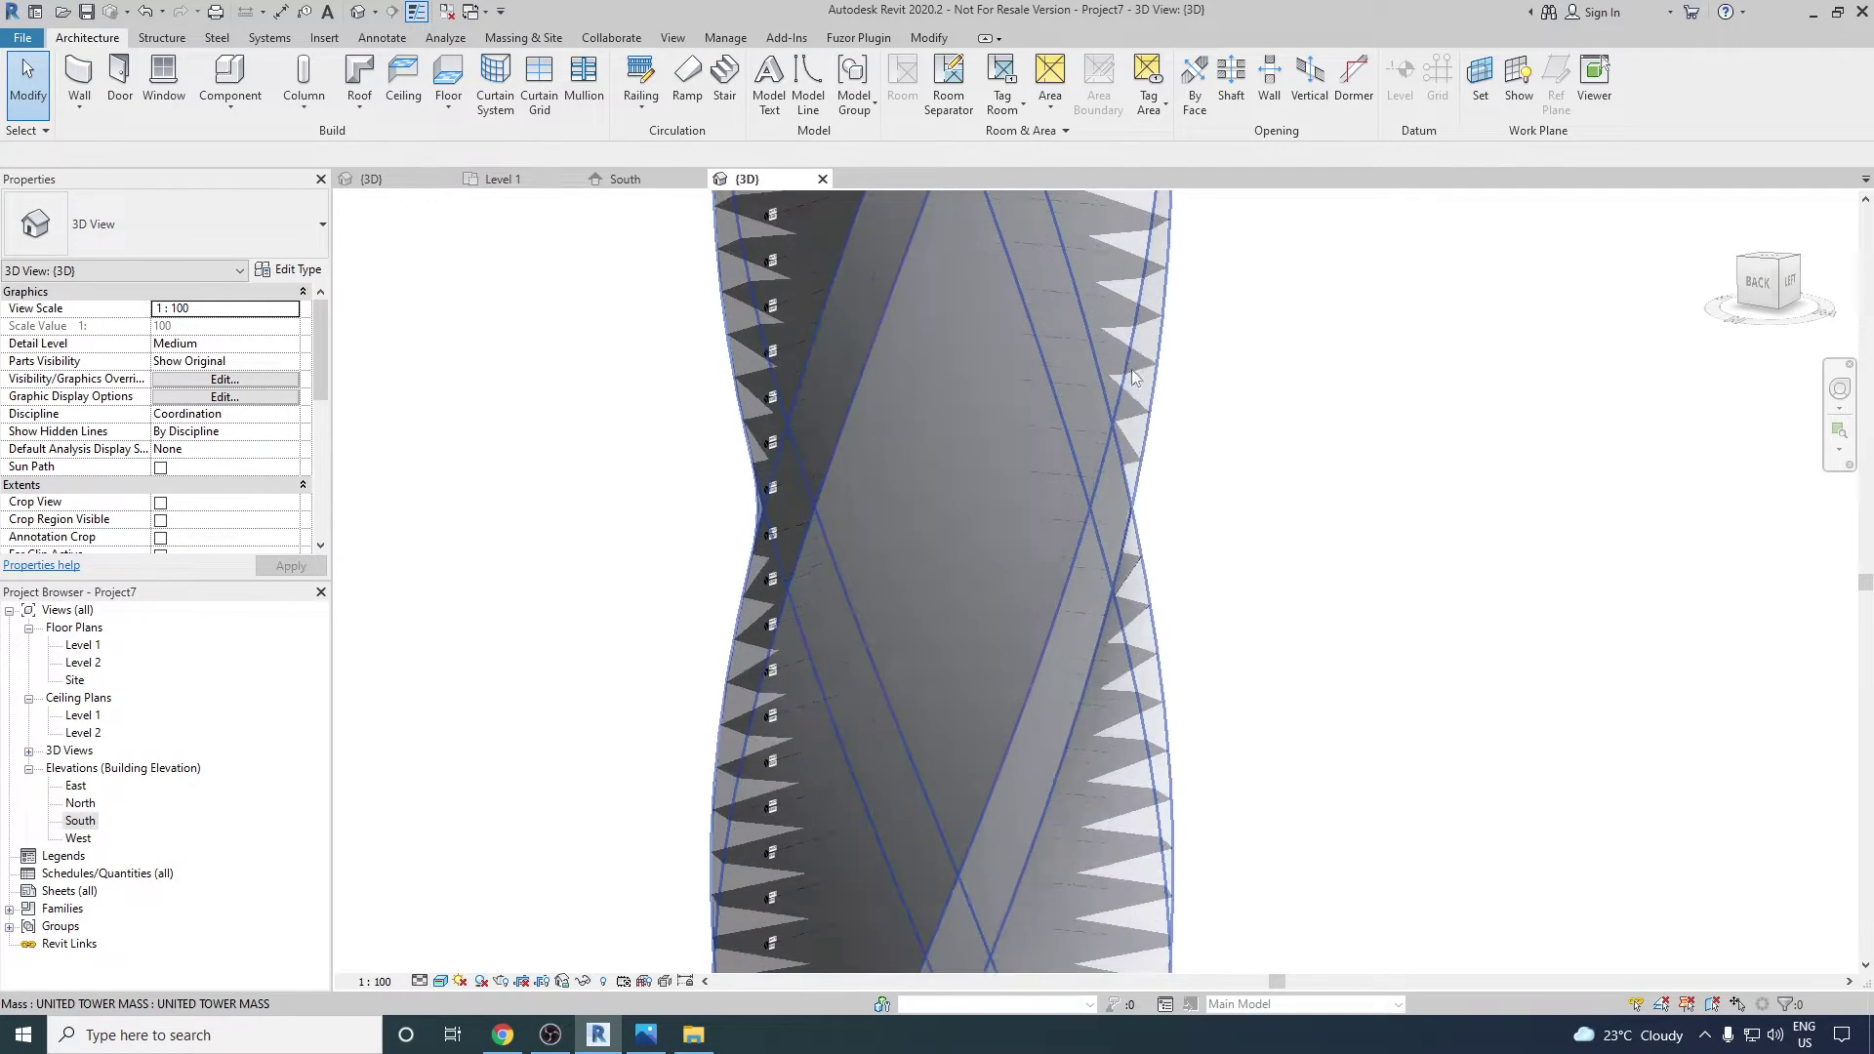
{"action": "left_click", "coordinate": [1144, 376]}
{"action": "middle_click_drag", "start_coordinate": [1255, 452], "coordinate": [1347, 519], "text": "shift"}
{"action": "left_click", "coordinate": [1343, 518]}
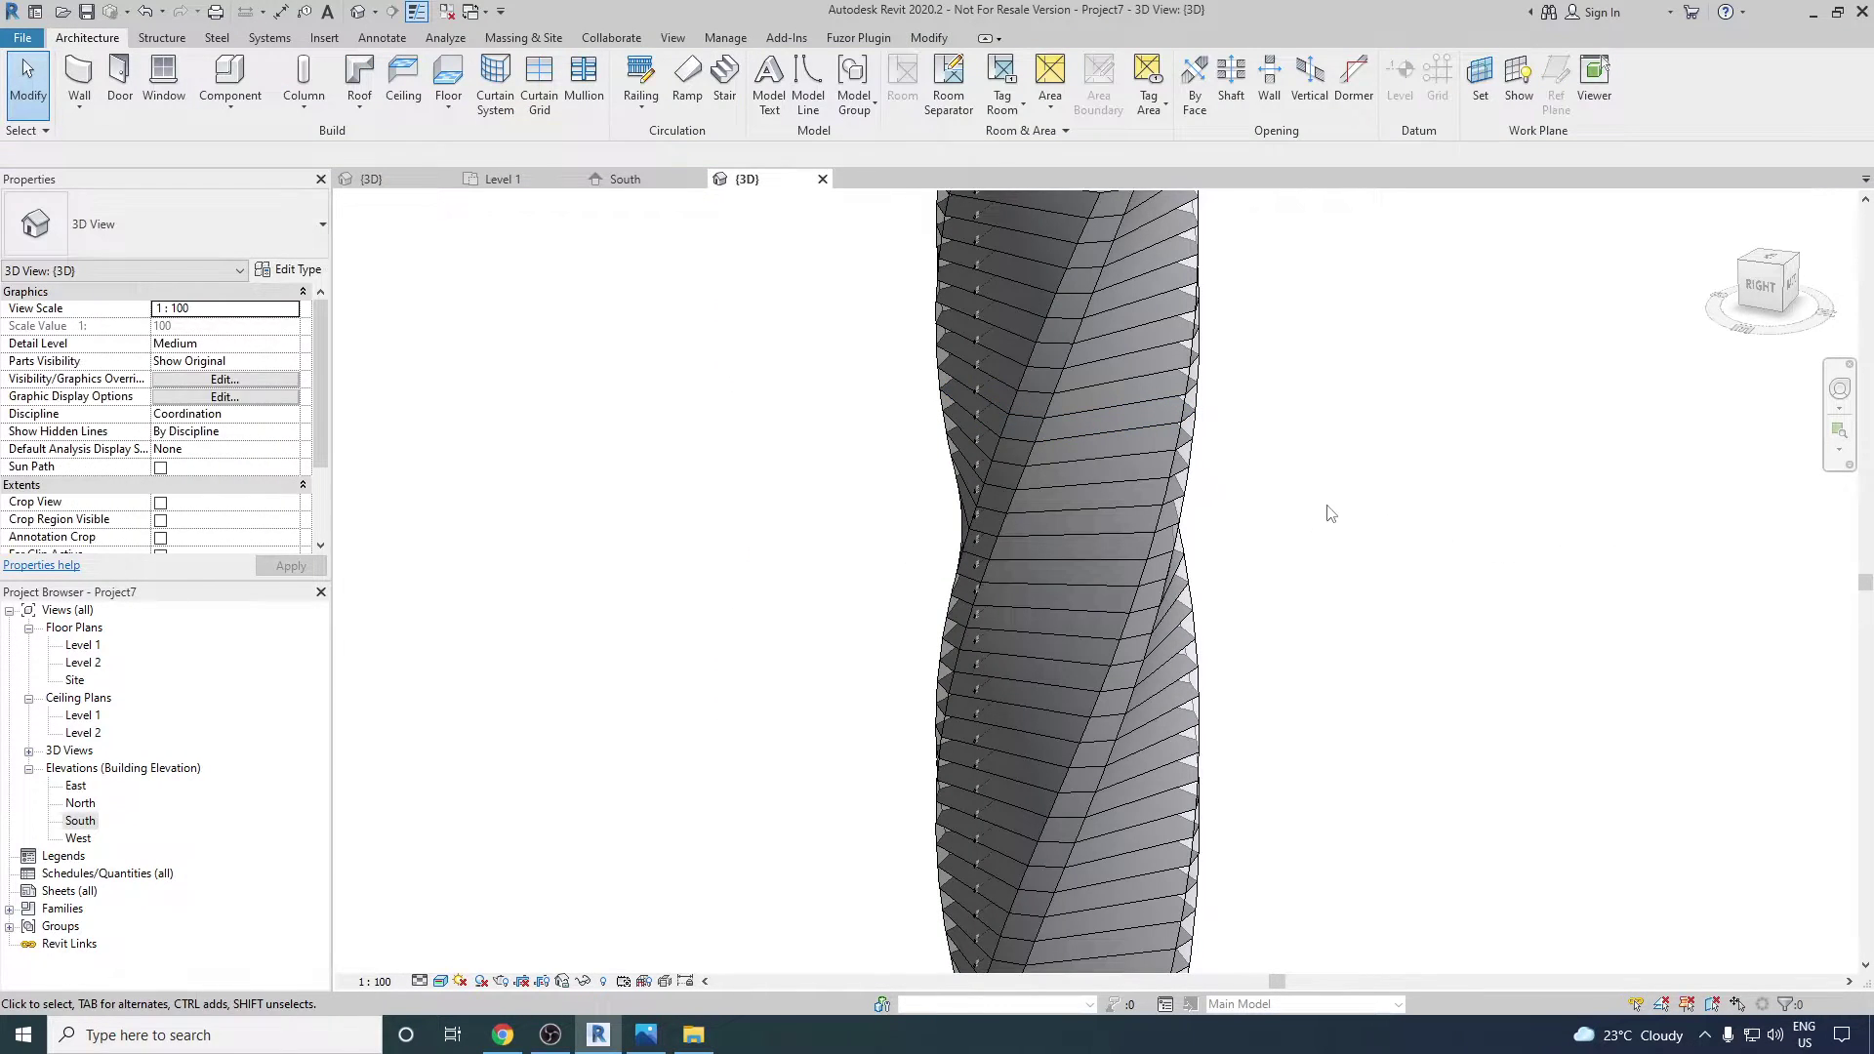
- Zoom in and select the Level 31 mass floor to read its 1550 m² area and volume
{"action": "scroll", "coordinate": [1130, 440], "scroll_direction": "up", "scroll_amount": 5}
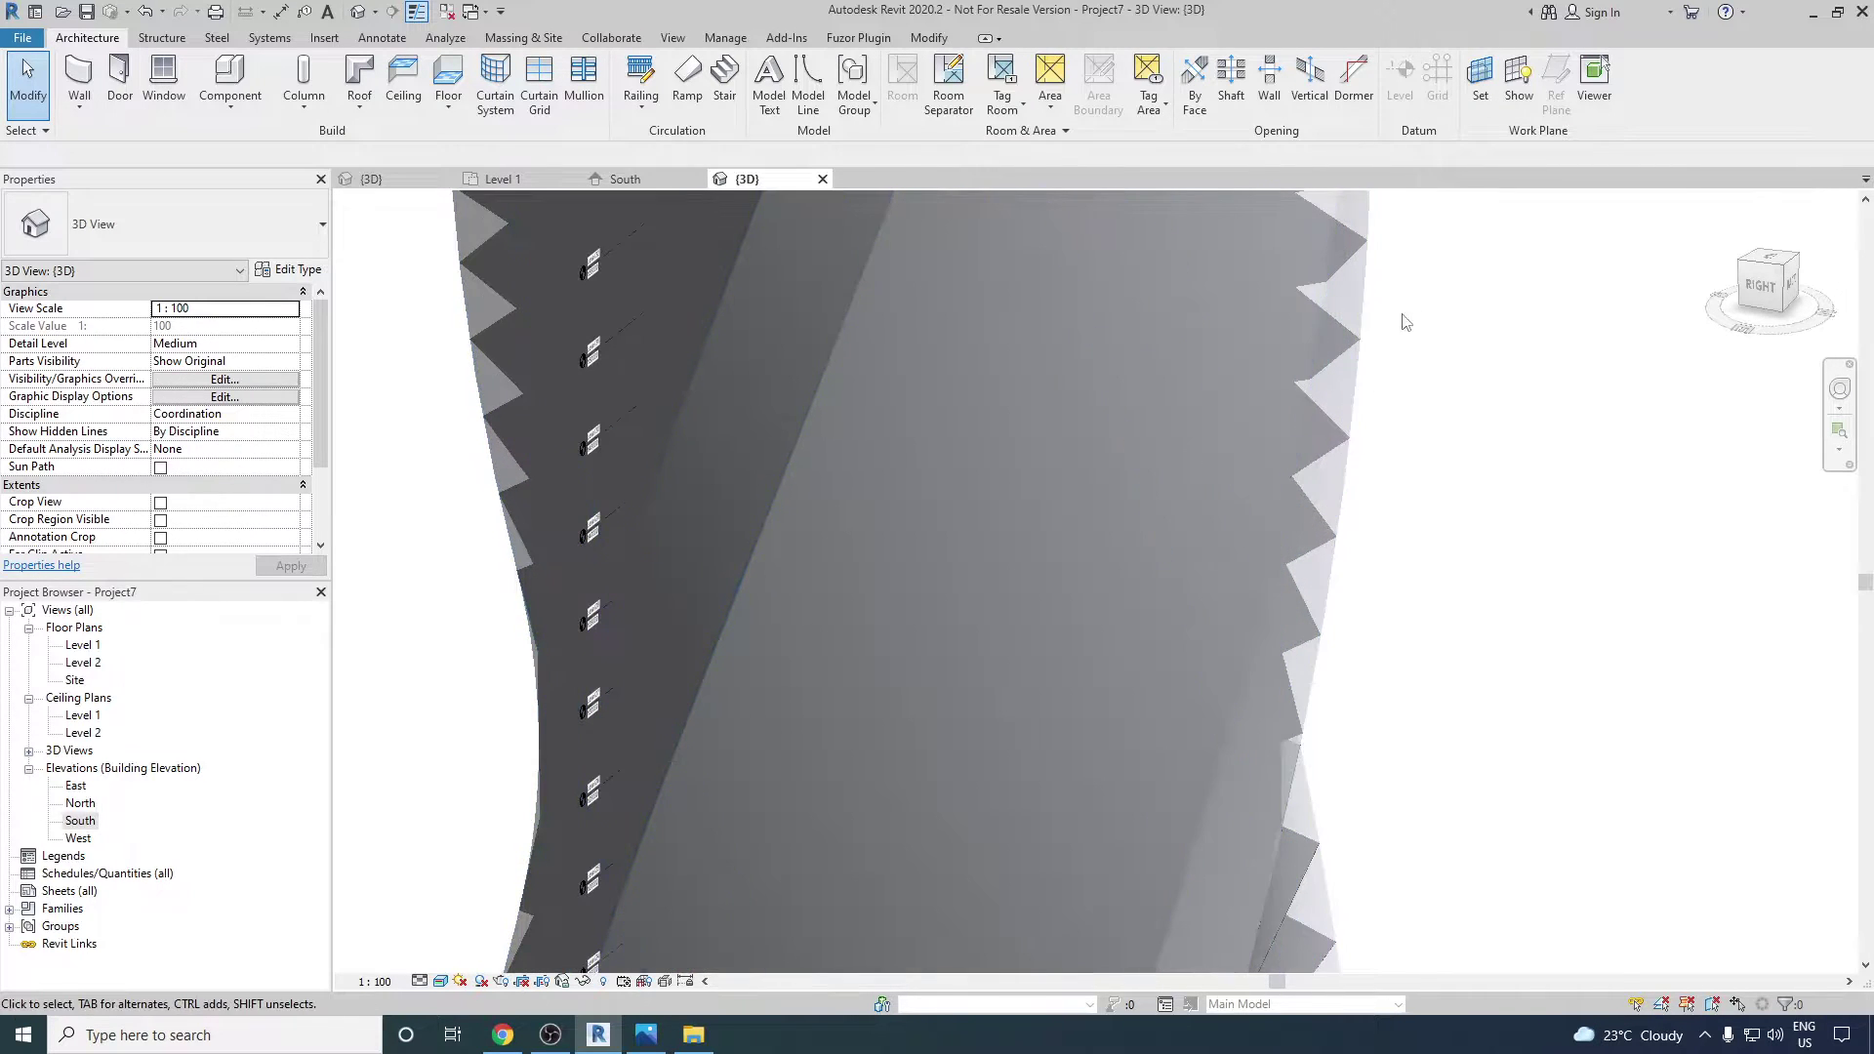
{"action": "scroll", "coordinate": [1433, 321], "scroll_direction": "up", "scroll_amount": 2}
{"action": "scroll", "coordinate": [1241, 403], "scroll_direction": "up", "scroll_amount": 2}
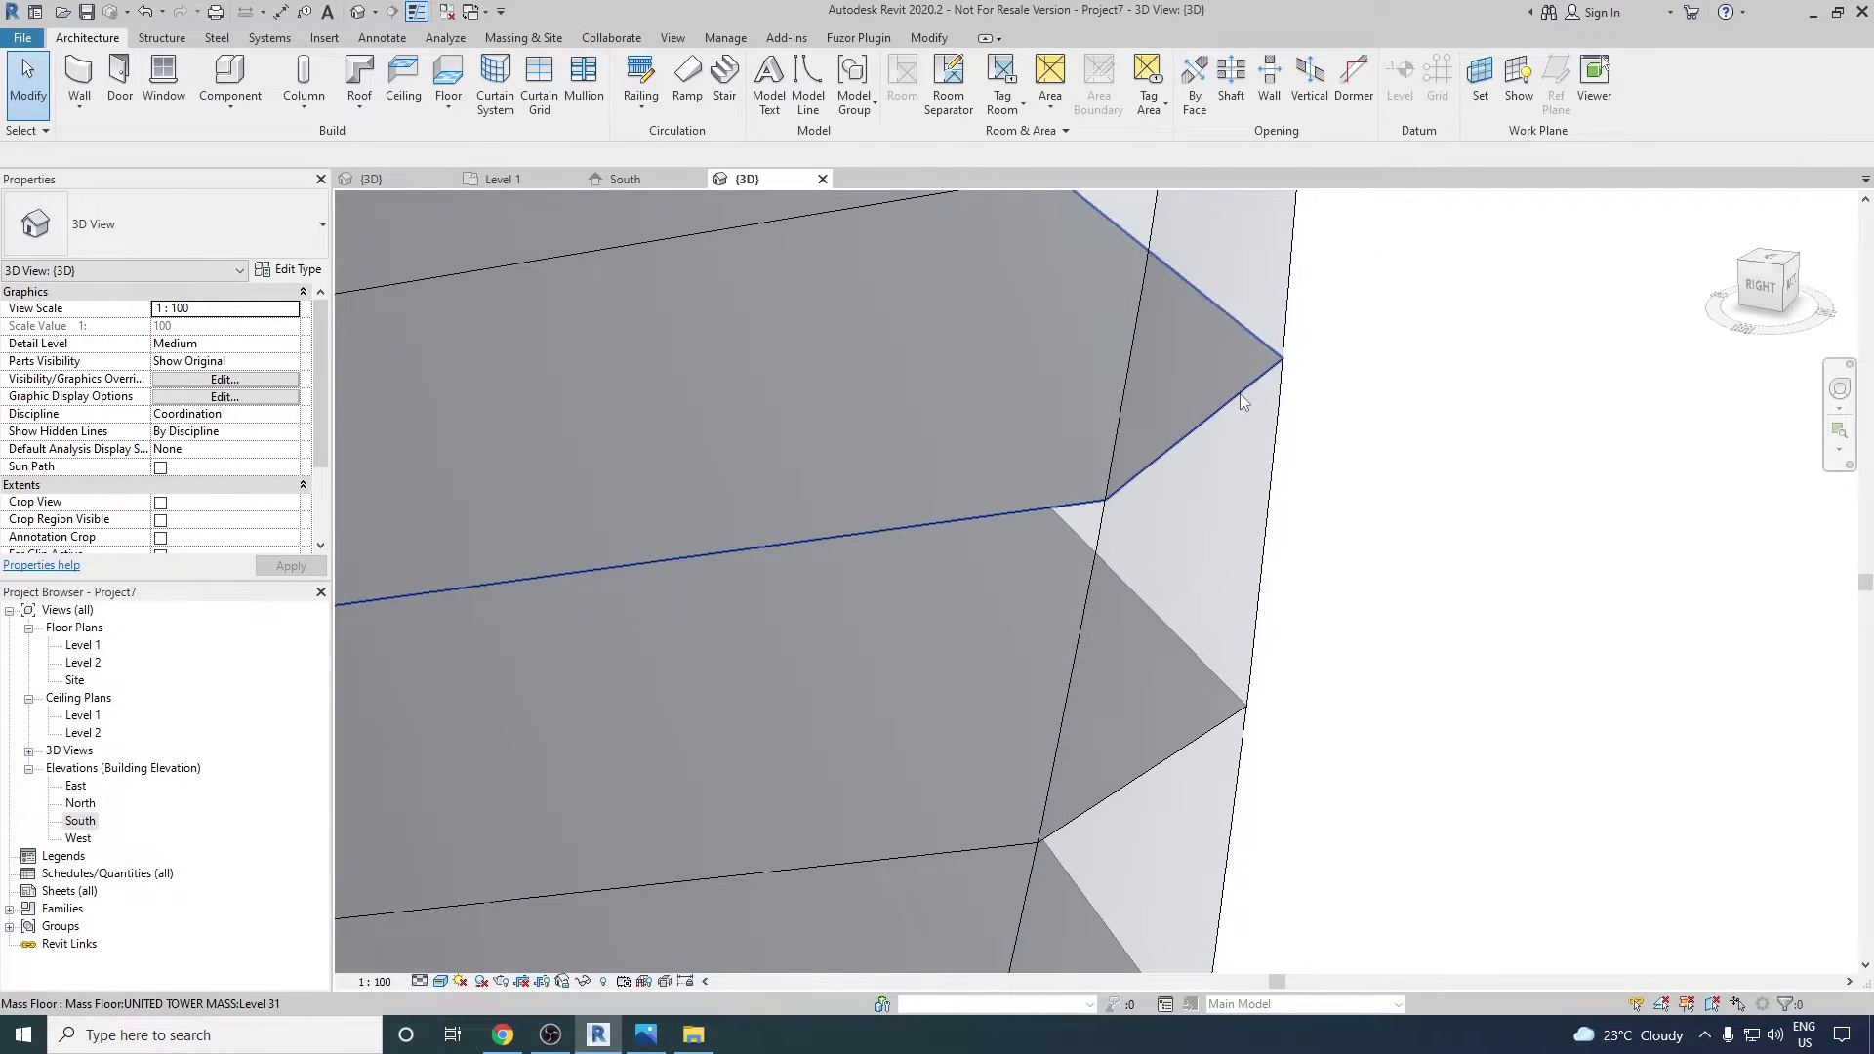
{"action": "left_click", "coordinate": [1241, 402]}
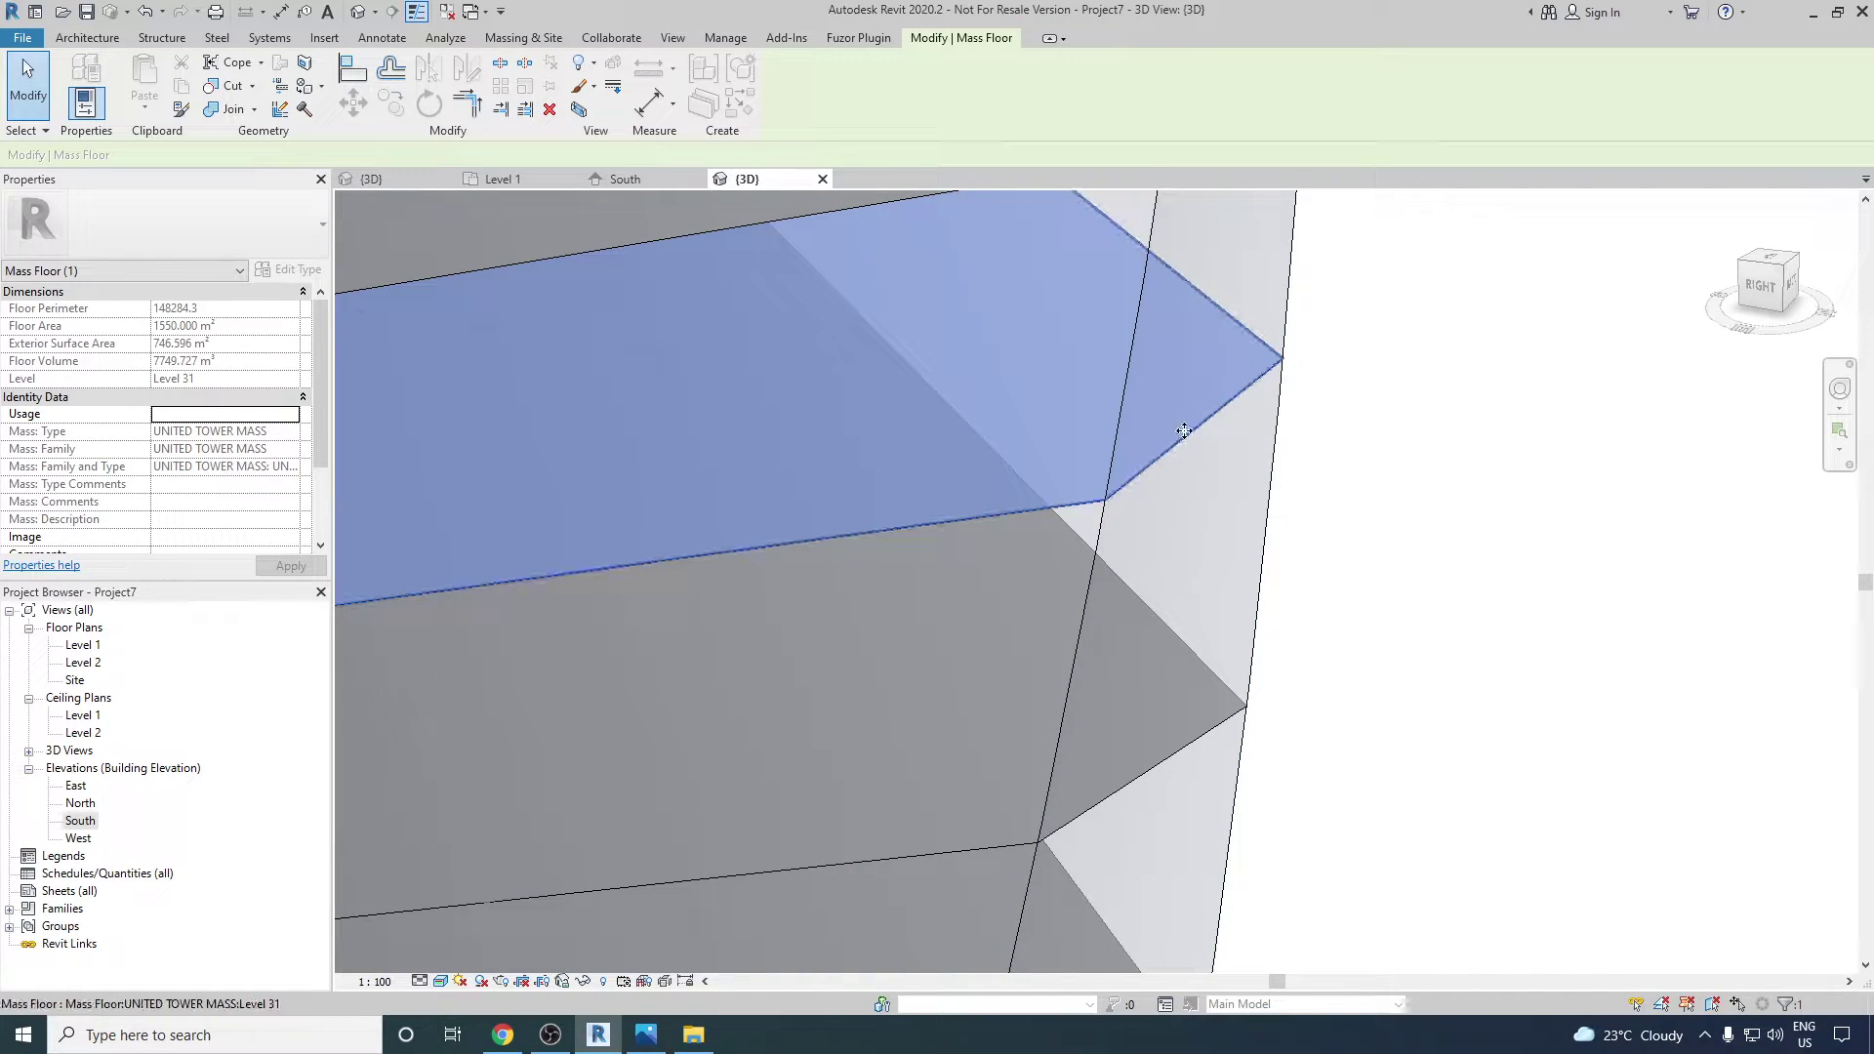
{"action": "left_click", "coordinate": [1386, 446]}
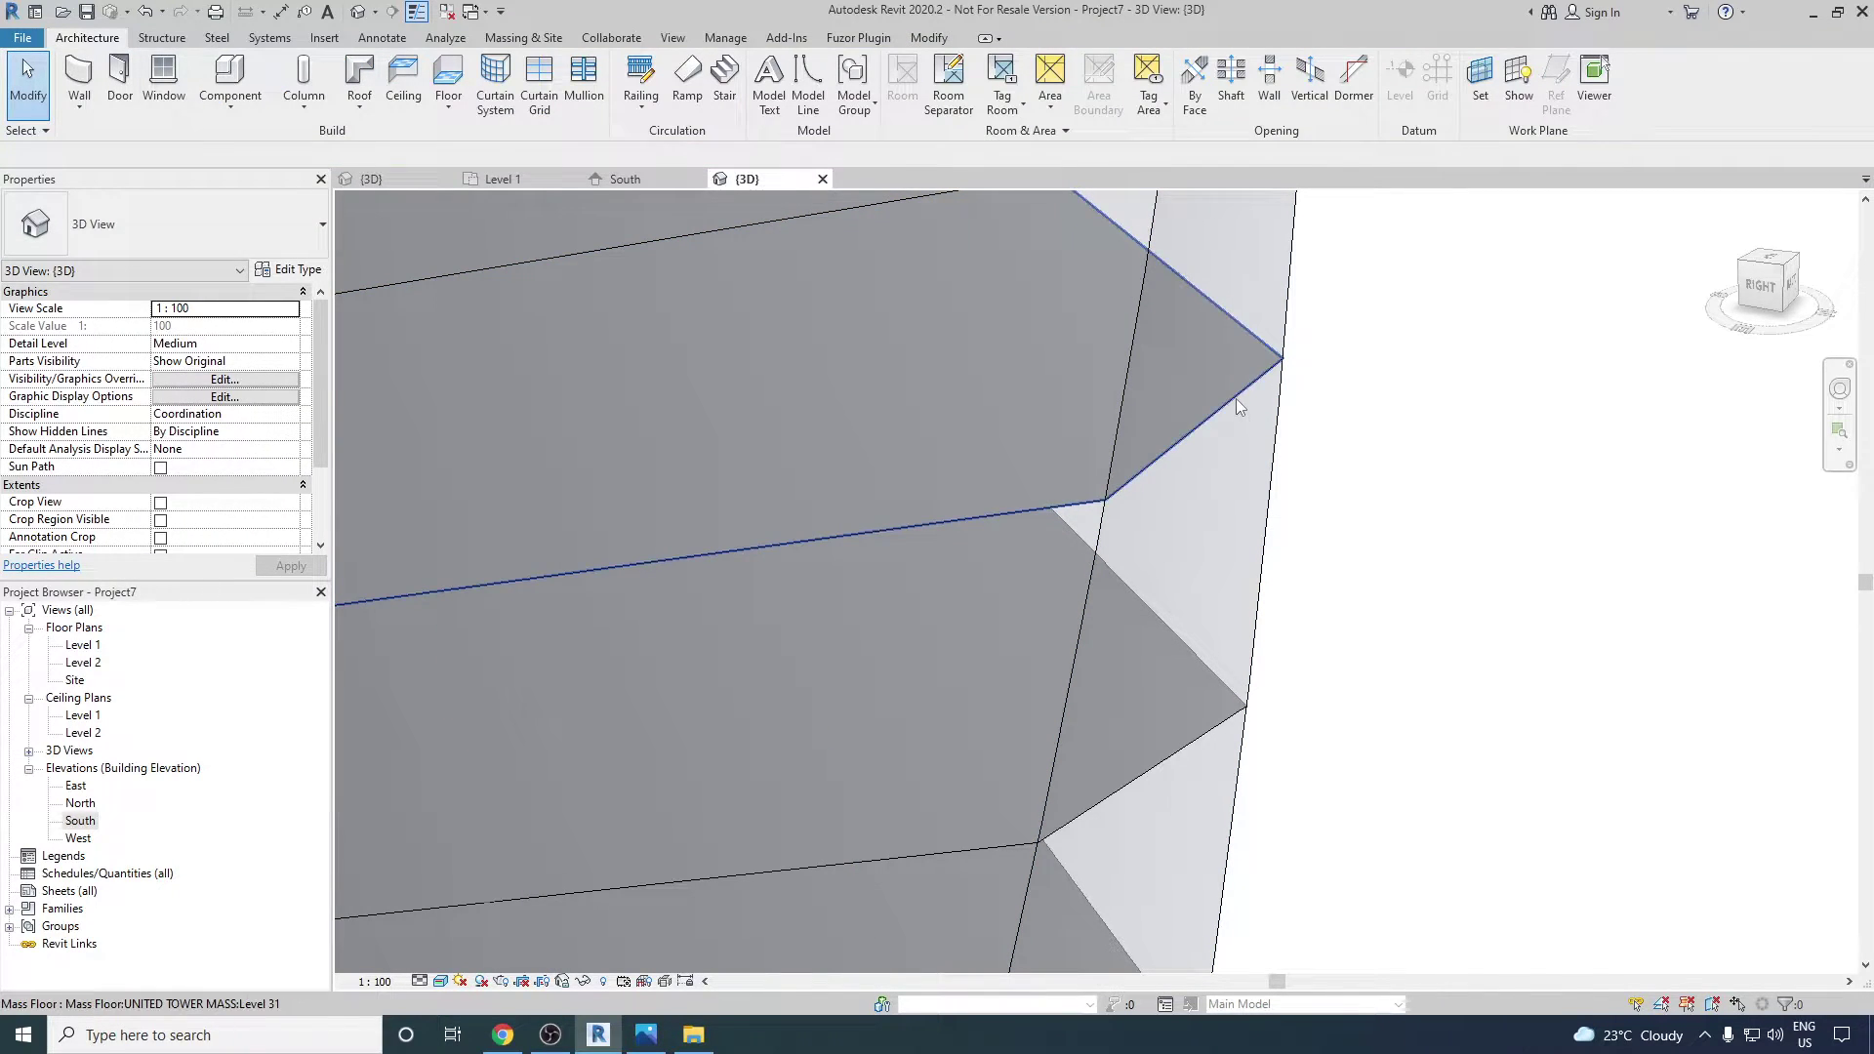
{"action": "left_click", "coordinate": [1237, 402]}
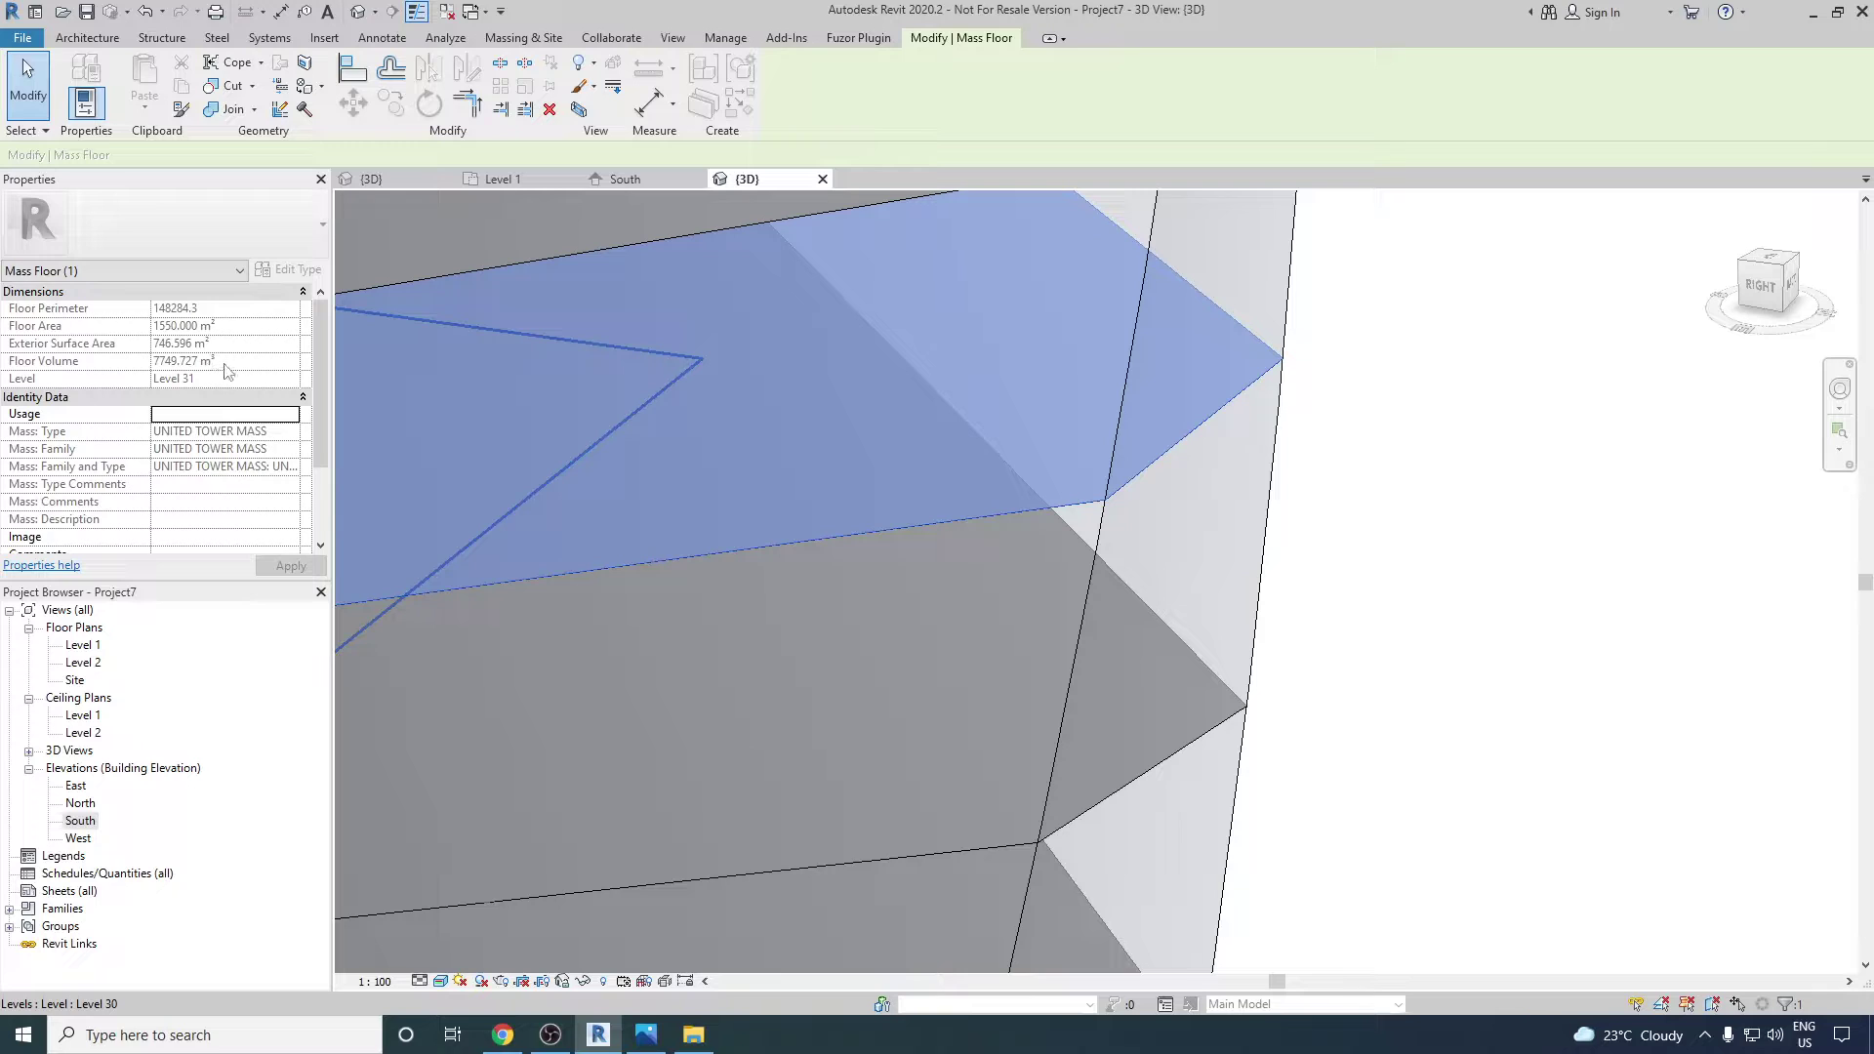
- Zoom back out, deselect the floor, pan the tower higher and switch to Massing & Site
{"action": "scroll", "coordinate": [1199, 588], "scroll_direction": "down", "scroll_amount": 5}
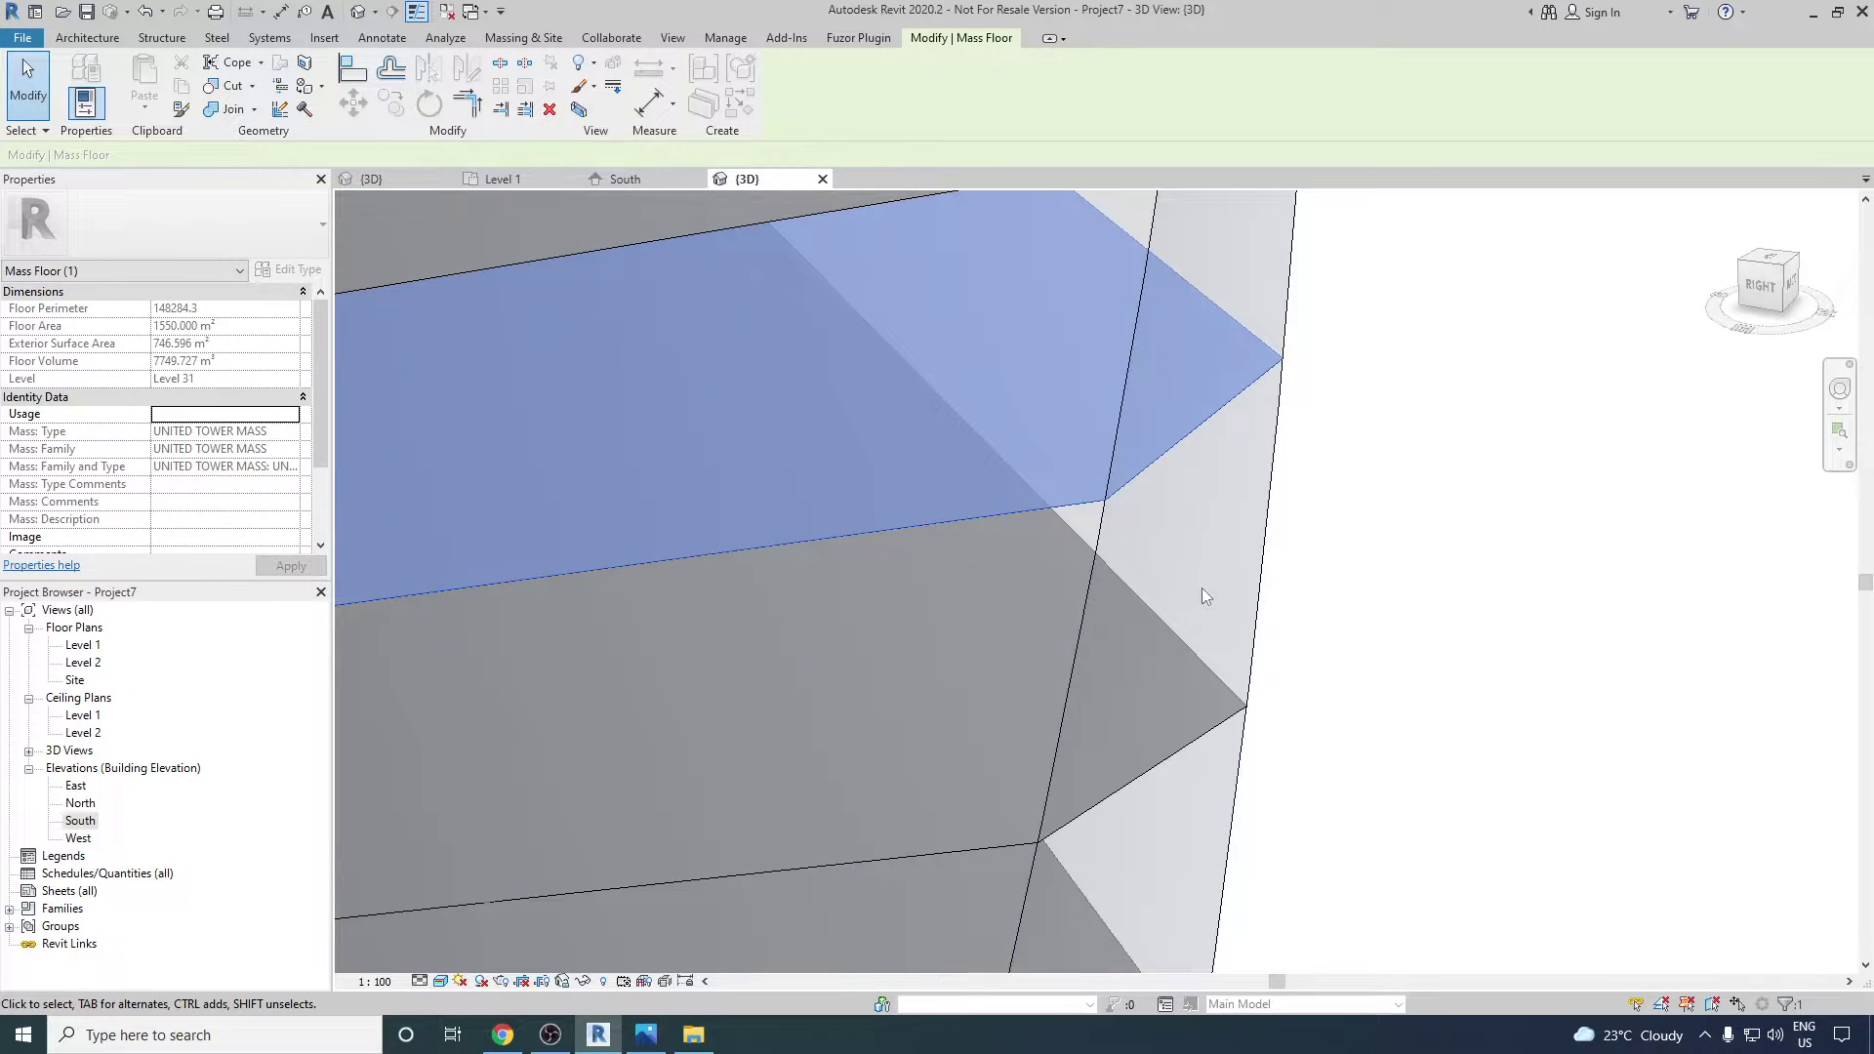
{"action": "scroll", "coordinate": [1218, 472], "scroll_direction": "down", "scroll_amount": 3}
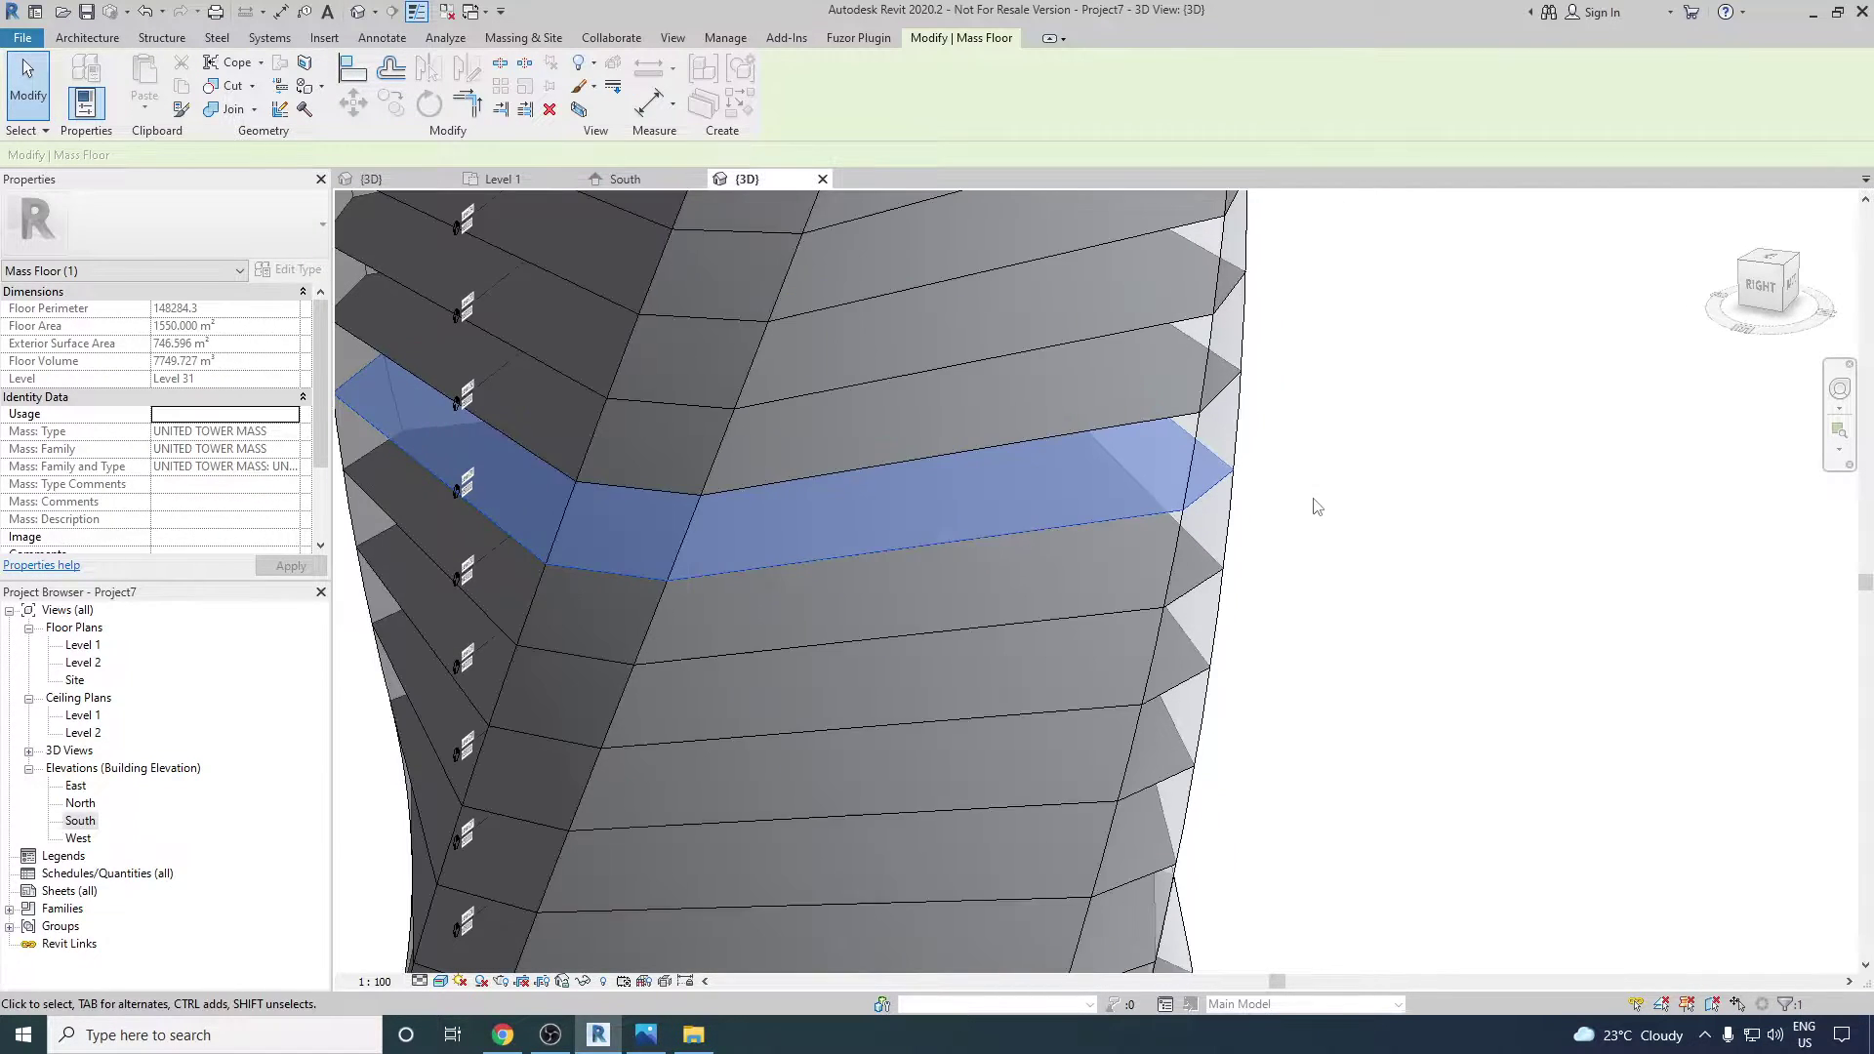
{"action": "left_click", "coordinate": [1313, 506]}
{"action": "scroll", "coordinate": [1345, 525], "scroll_direction": "down", "scroll_amount": 5}
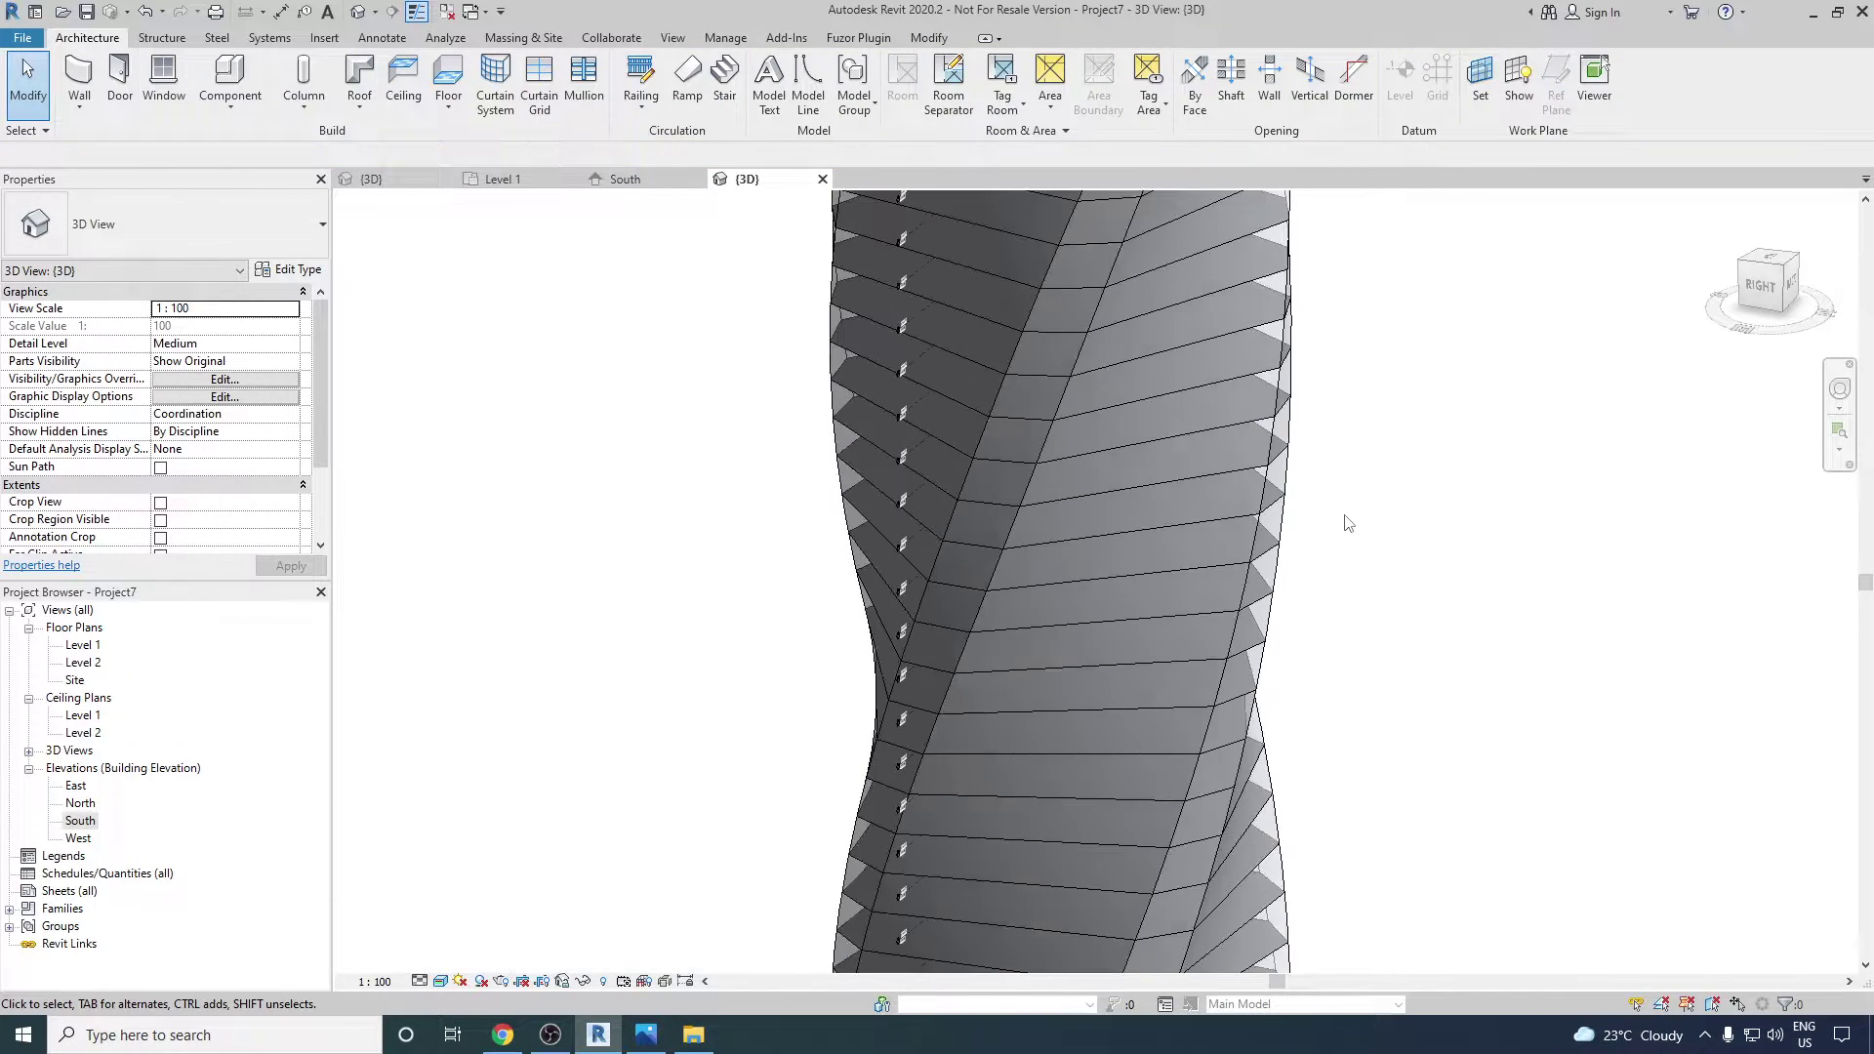
{"action": "scroll", "coordinate": [1352, 516], "scroll_direction": "down", "scroll_amount": 3}
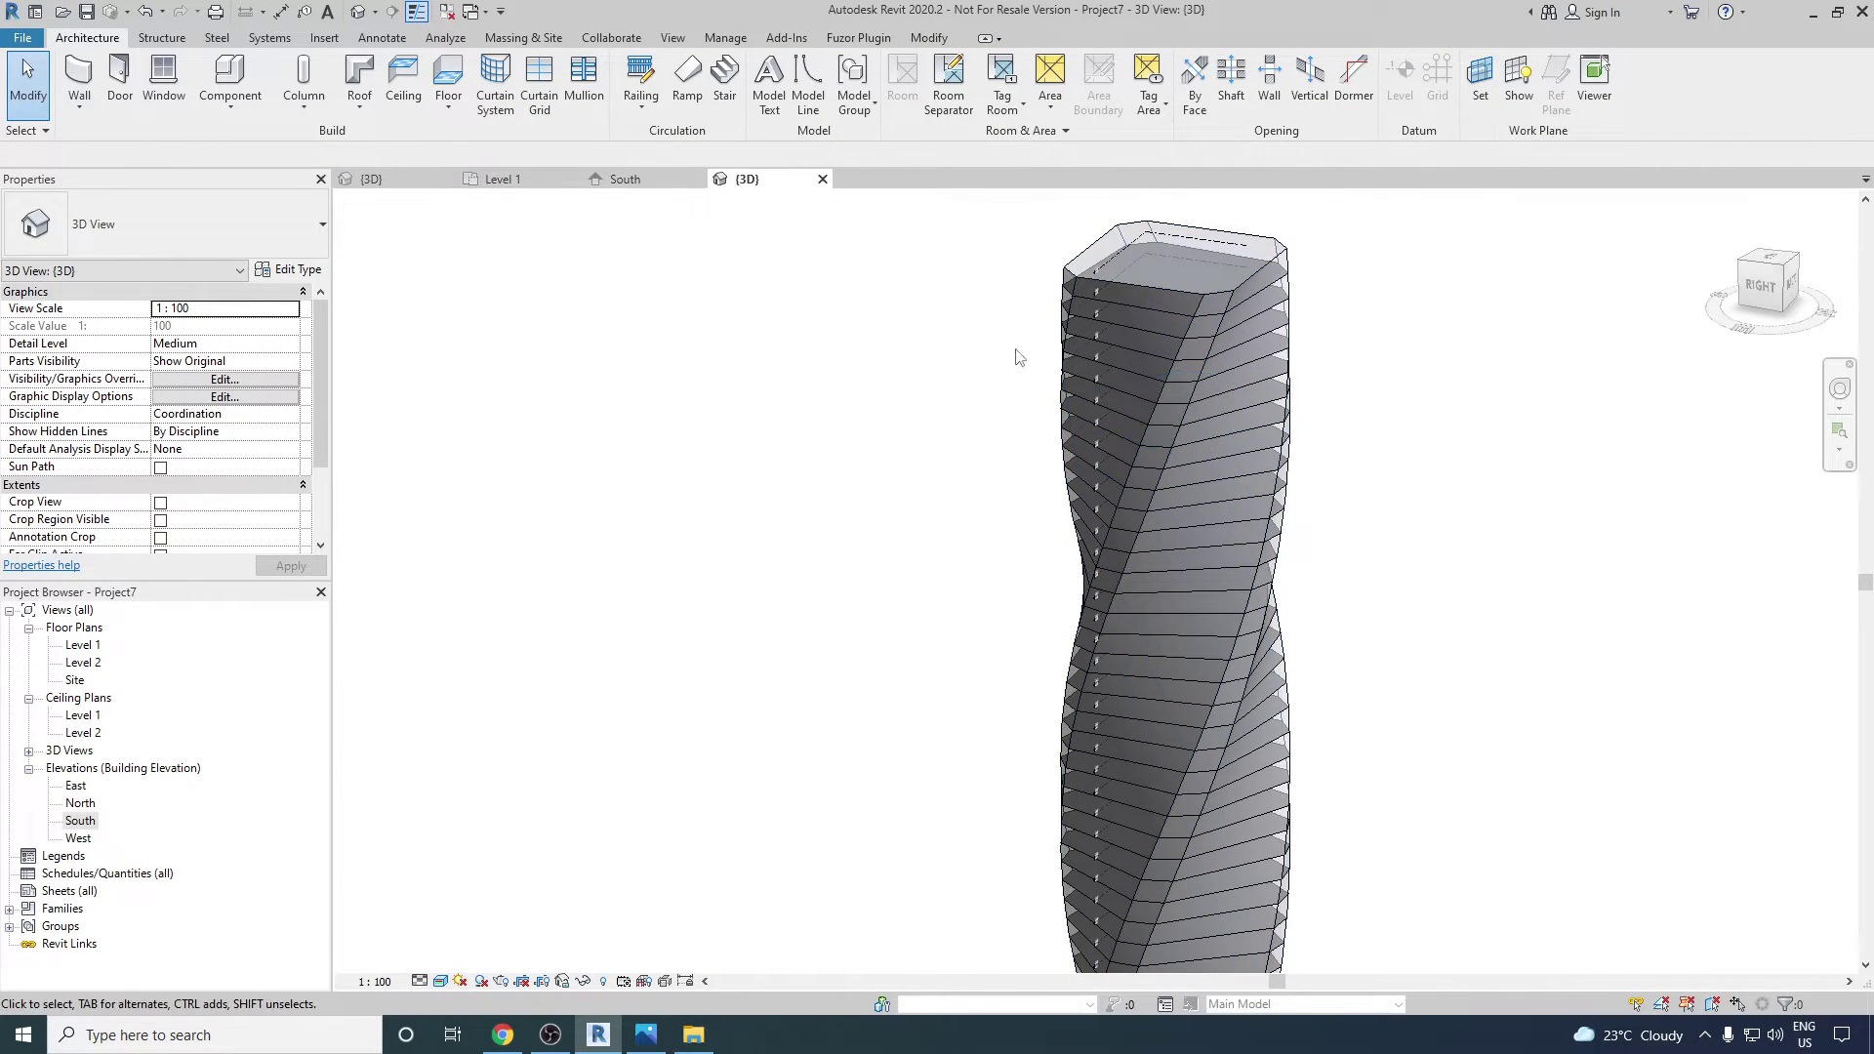
{"action": "middle_click_drag", "start_coordinate": [1143, 455], "coordinate": [986, 372]}
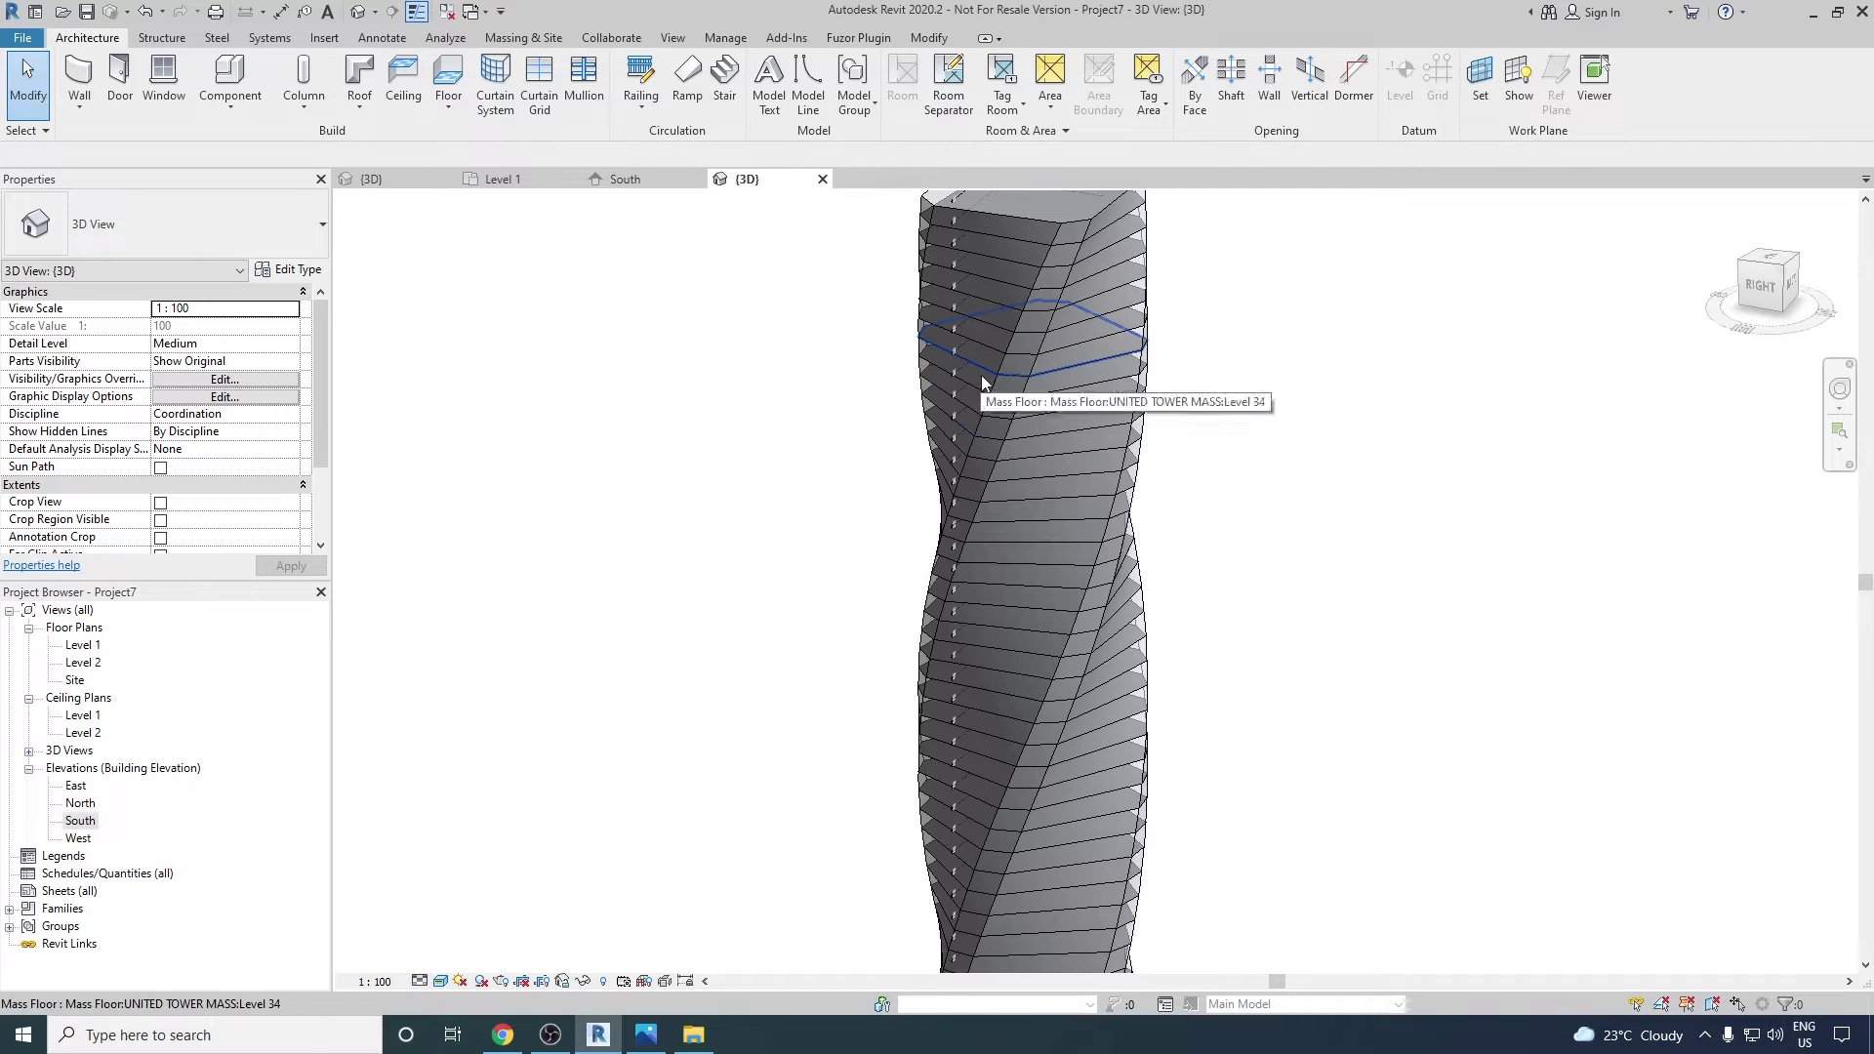
{"action": "left_click", "coordinate": [524, 37]}
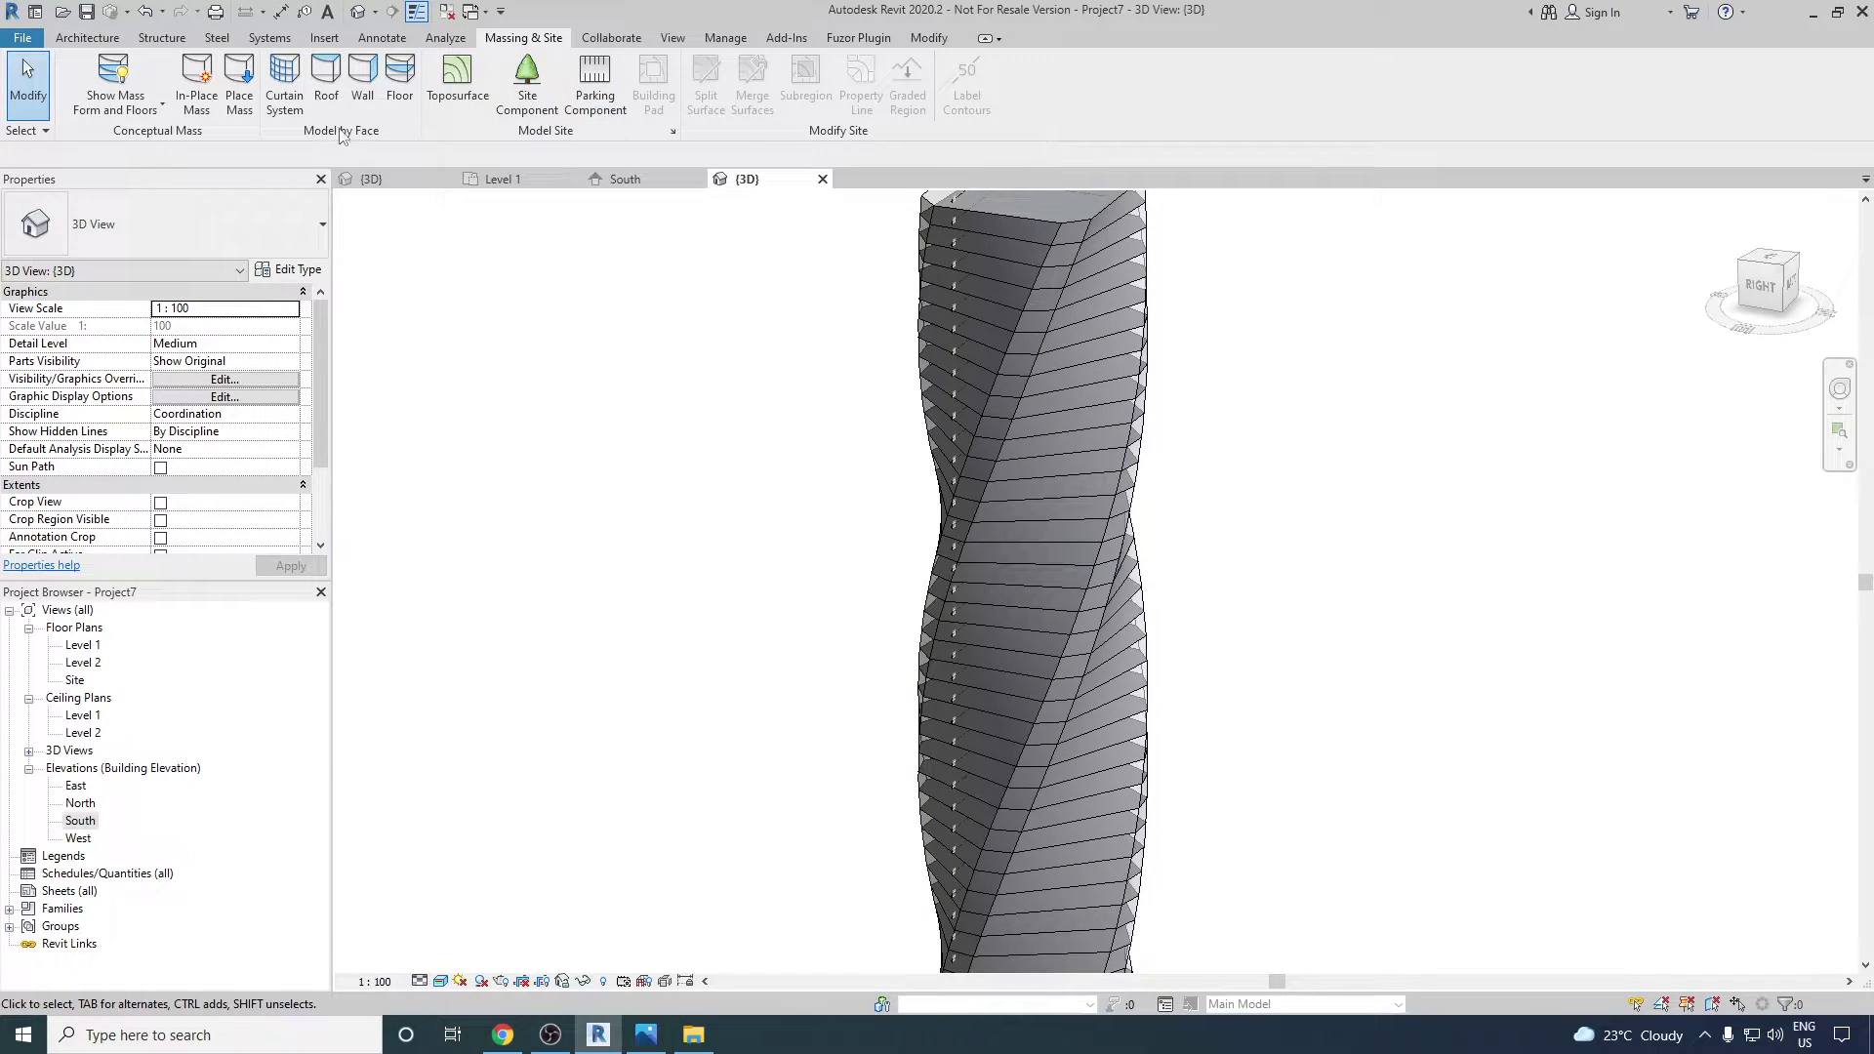
- Create Generic 150mm floor slabs from all the tower's mass floors in one window selection
{"action": "left_click", "coordinate": [399, 79]}
{"action": "scroll", "coordinate": [996, 471], "scroll_direction": "down", "scroll_amount": 5}
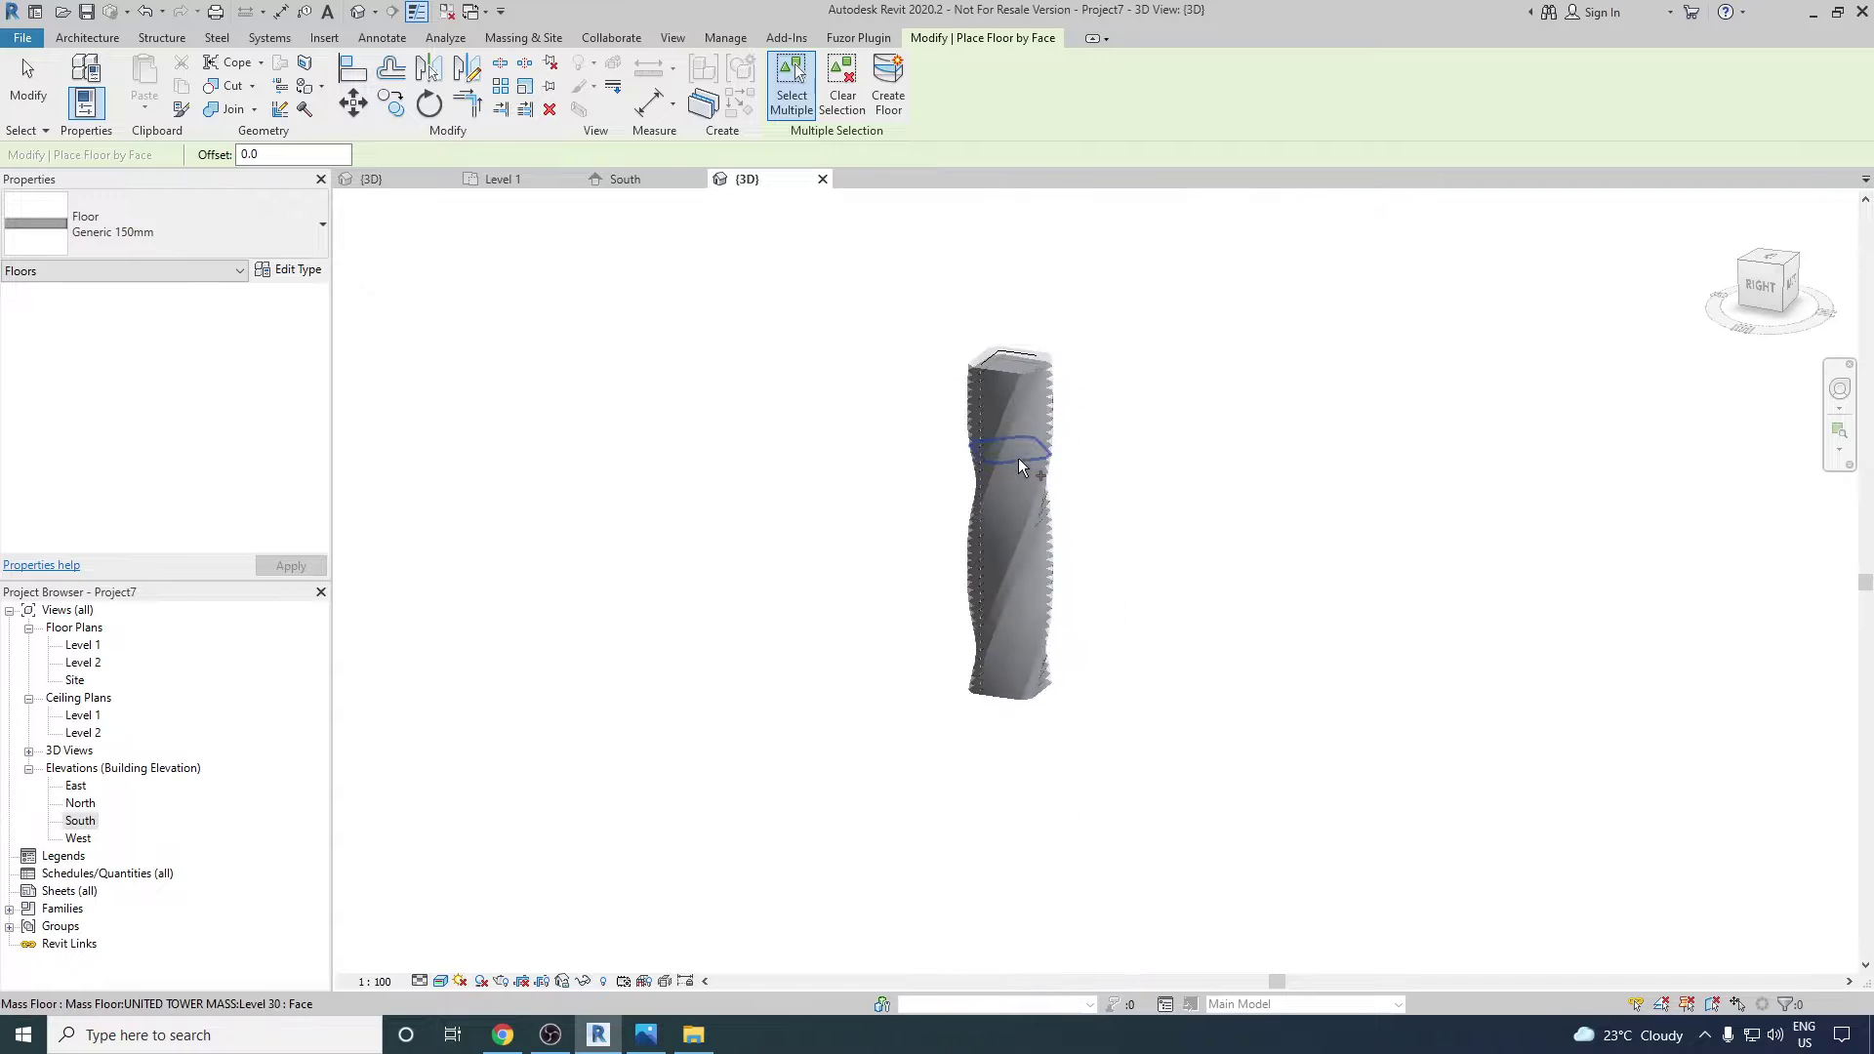
{"action": "left_click_drag", "start_coordinate": [938, 325], "coordinate": [1097, 684]}
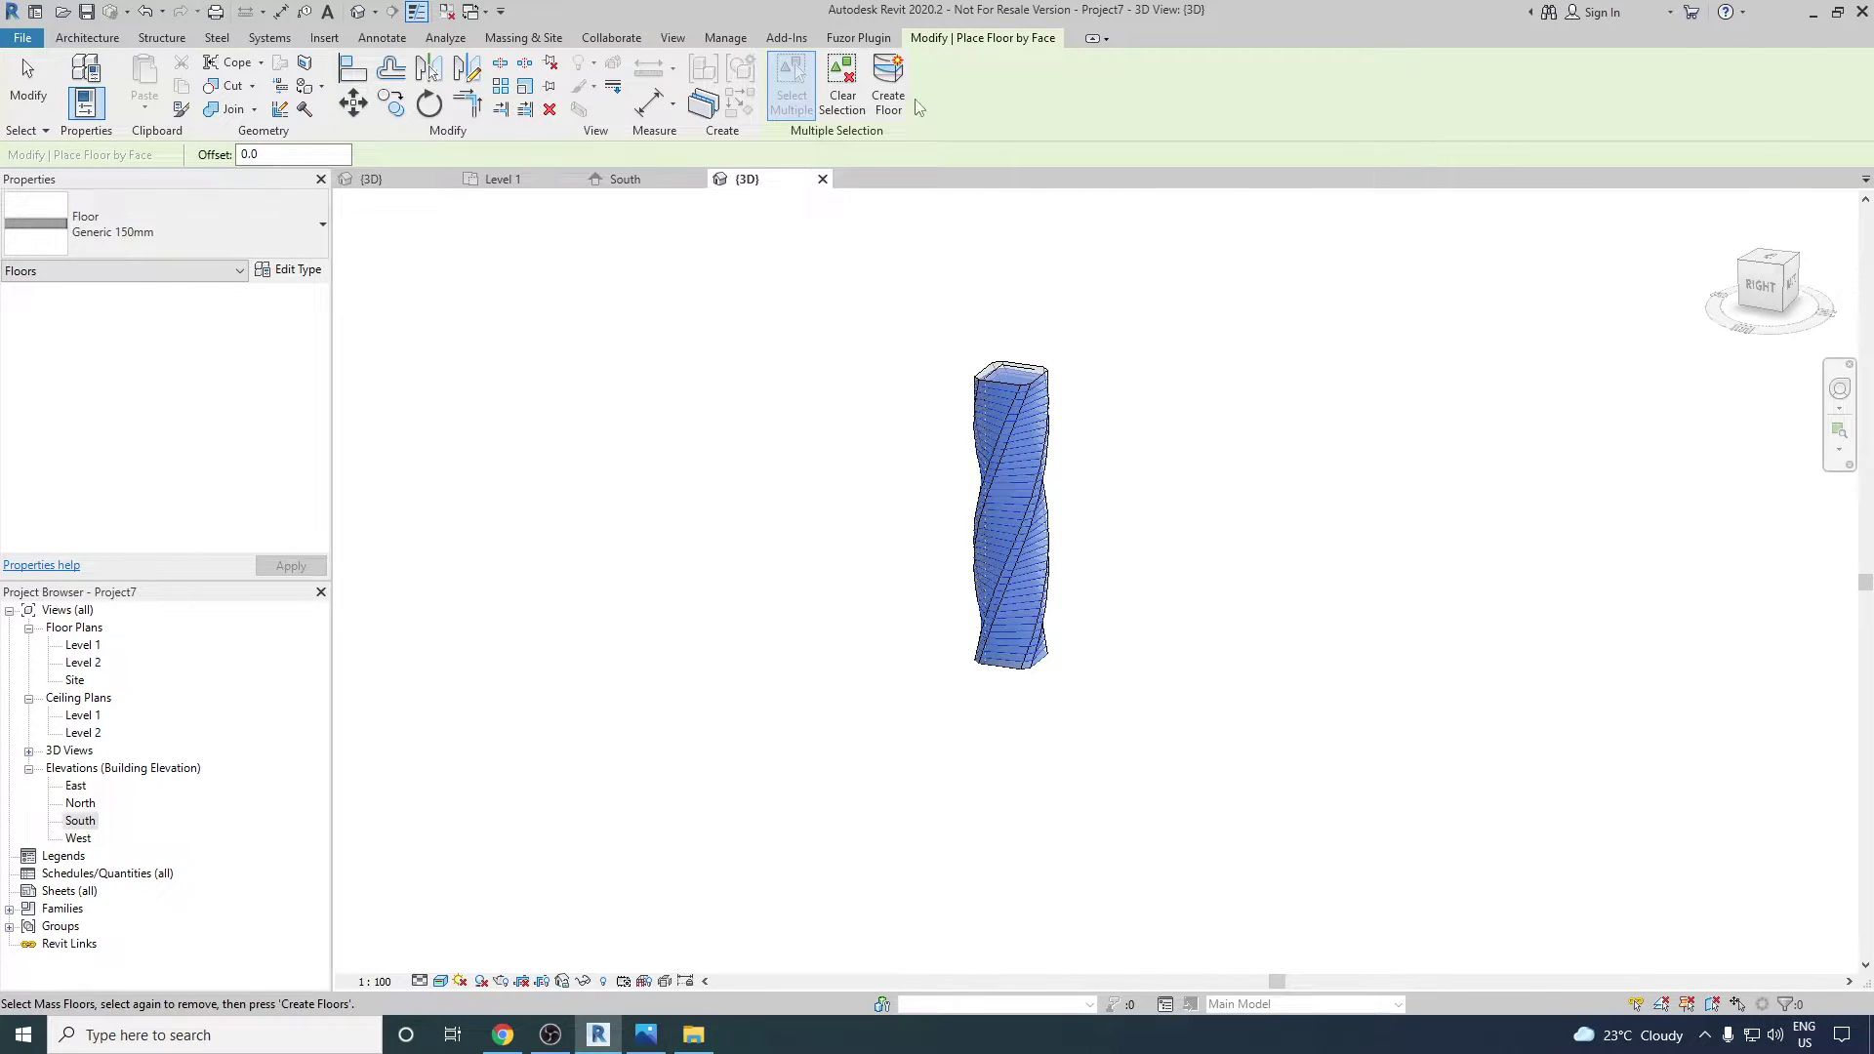
{"action": "left_click", "coordinate": [889, 88]}
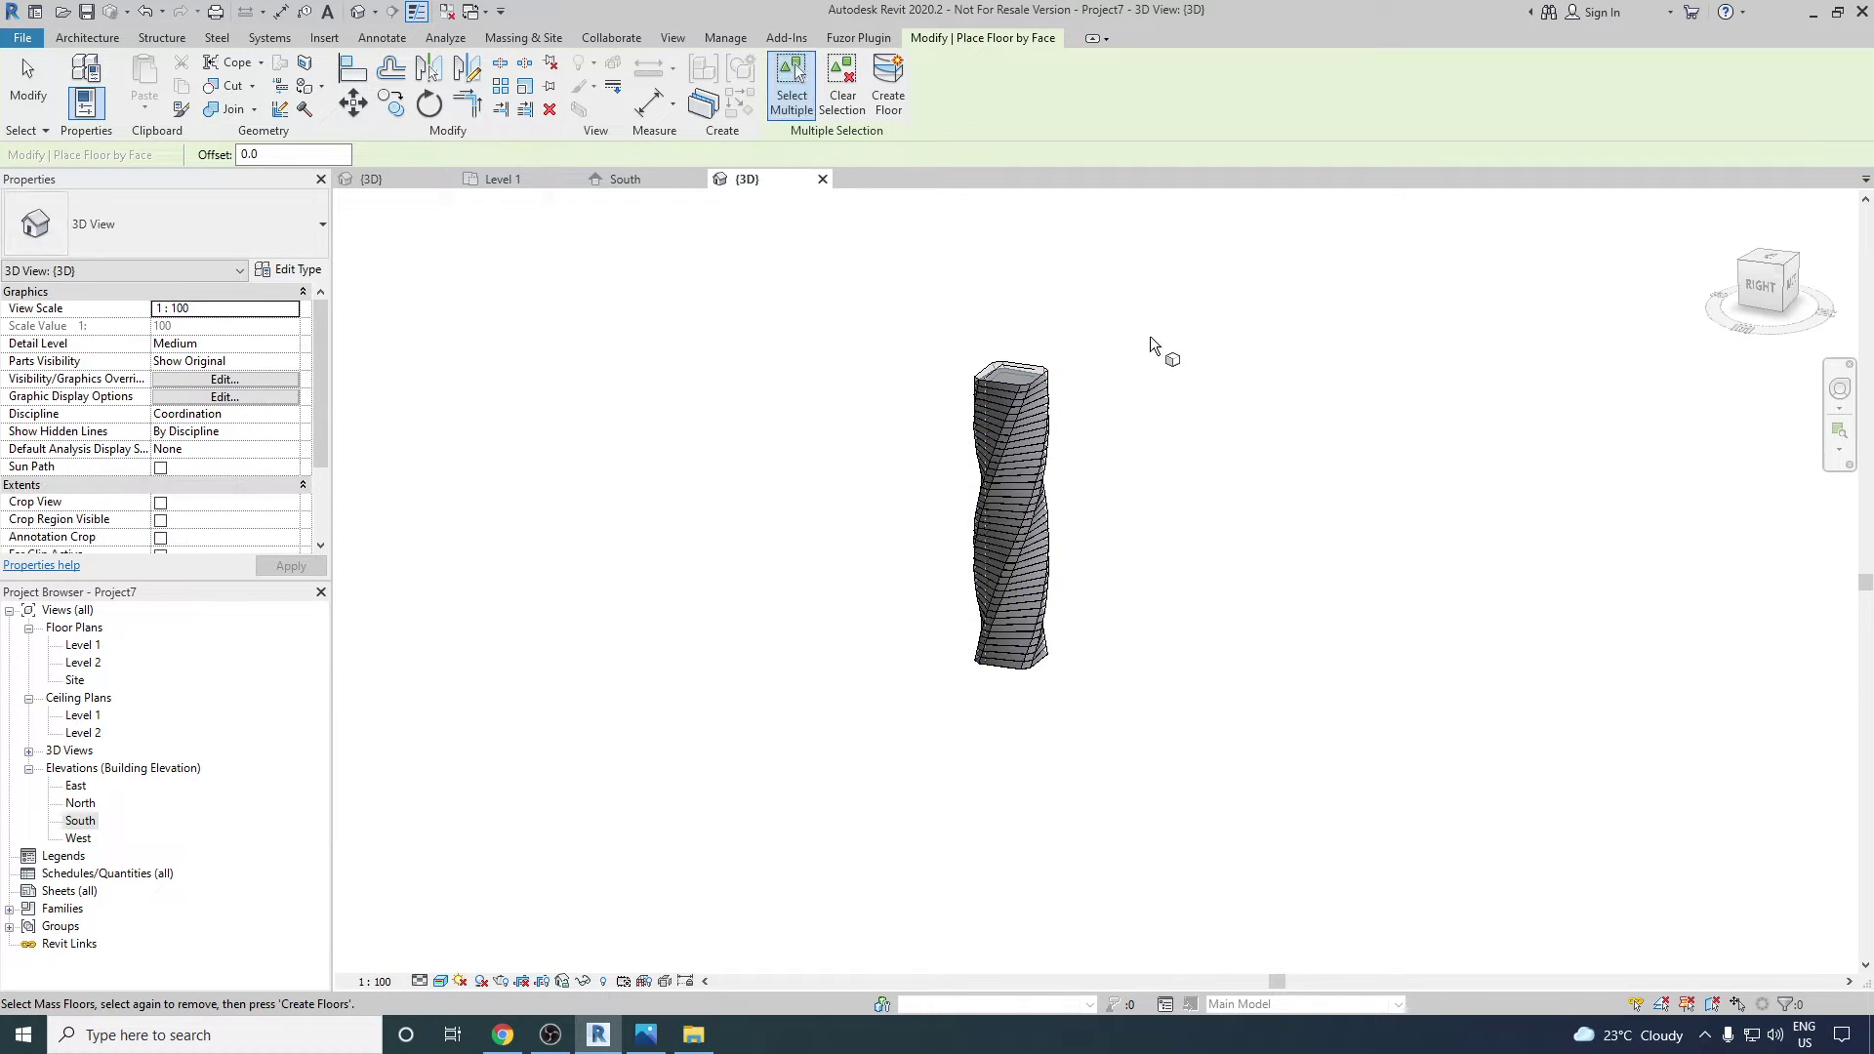
- Cancel the floor placement tool from the view's shortcut menu
{"action": "scroll", "coordinate": [1045, 390], "scroll_direction": "up", "scroll_amount": 3}
{"action": "right_click", "coordinate": [1046, 384]}
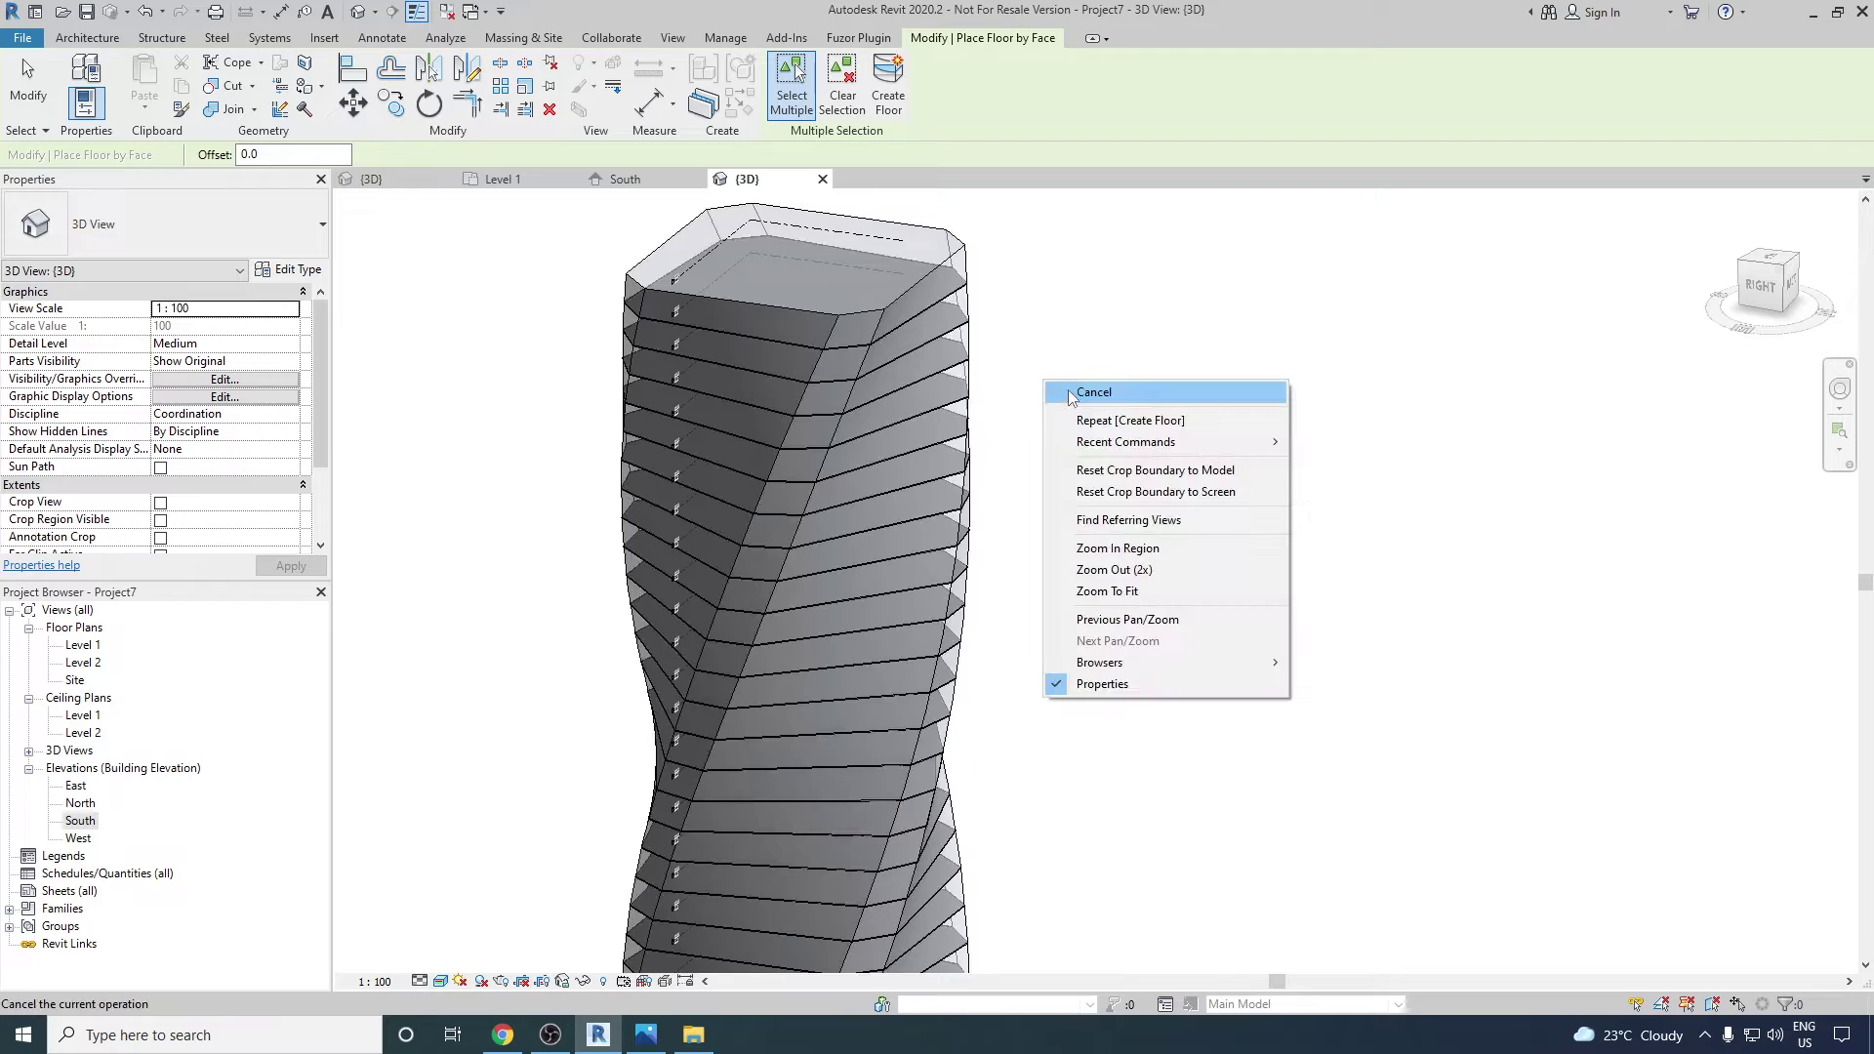
{"action": "left_click", "coordinate": [1078, 393]}
{"action": "scroll", "coordinate": [976, 301], "scroll_direction": "up", "scroll_amount": 5}
{"action": "scroll", "coordinate": [1005, 303], "scroll_direction": "up", "scroll_amount": 4}
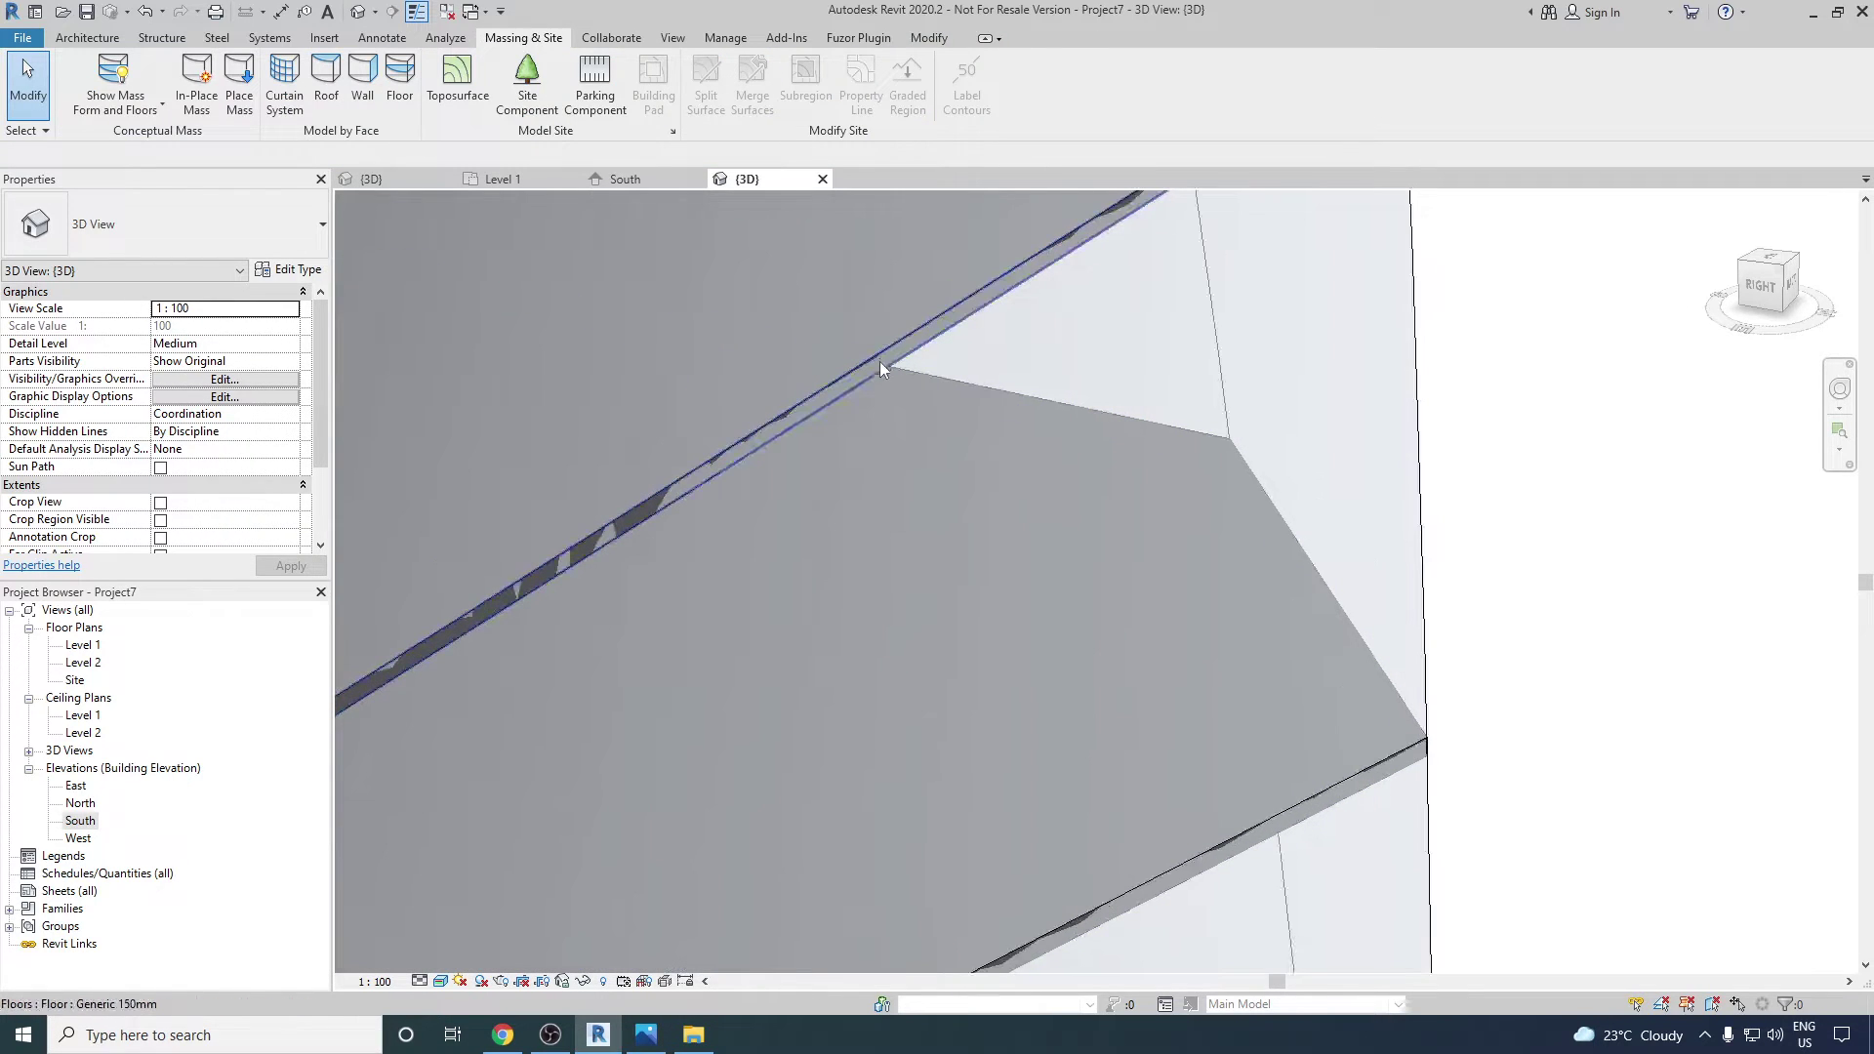
- Check a new slab (Level 40, 1530.299 m²), deselect it and zoom to fit with ZF
{"action": "left_click", "coordinate": [943, 306]}
{"action": "scroll", "coordinate": [927, 312], "scroll_direction": "down", "scroll_amount": 4}
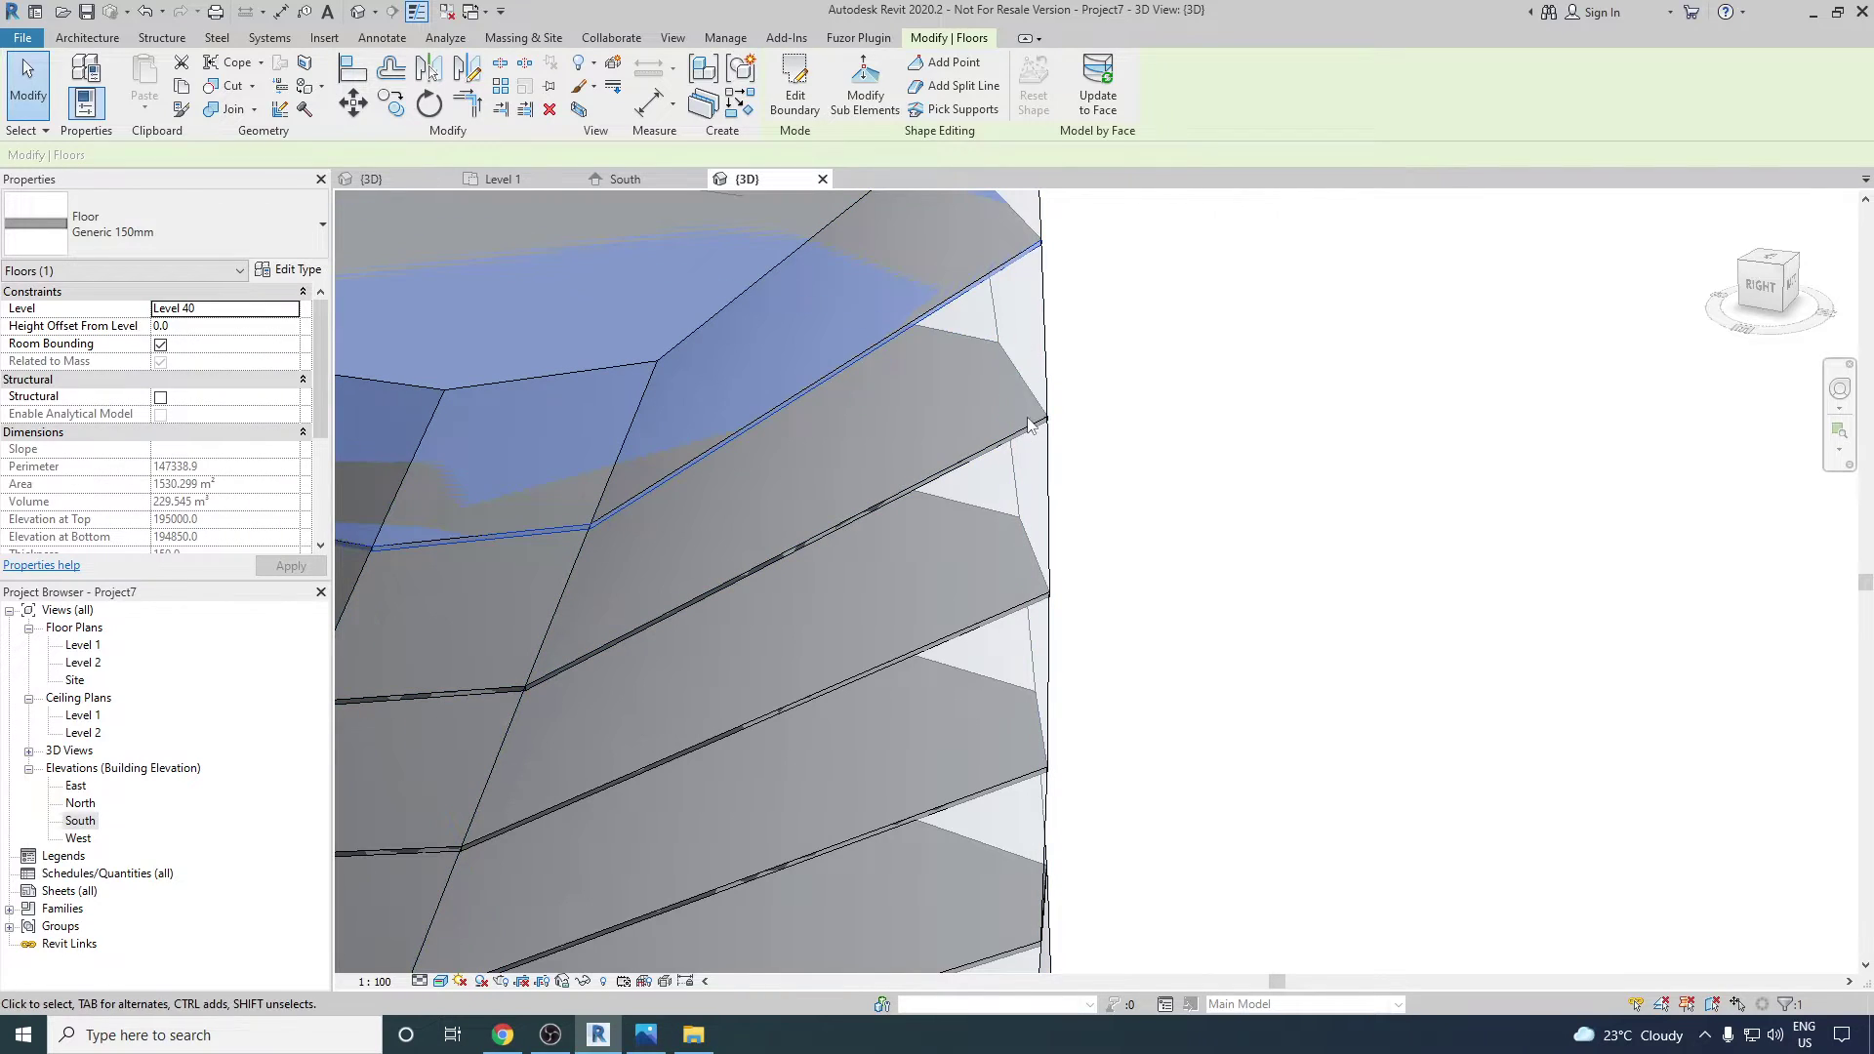
{"action": "left_click", "coordinate": [1241, 452]}
{"action": "key", "text": "z"}
{"action": "key", "text": "f"}
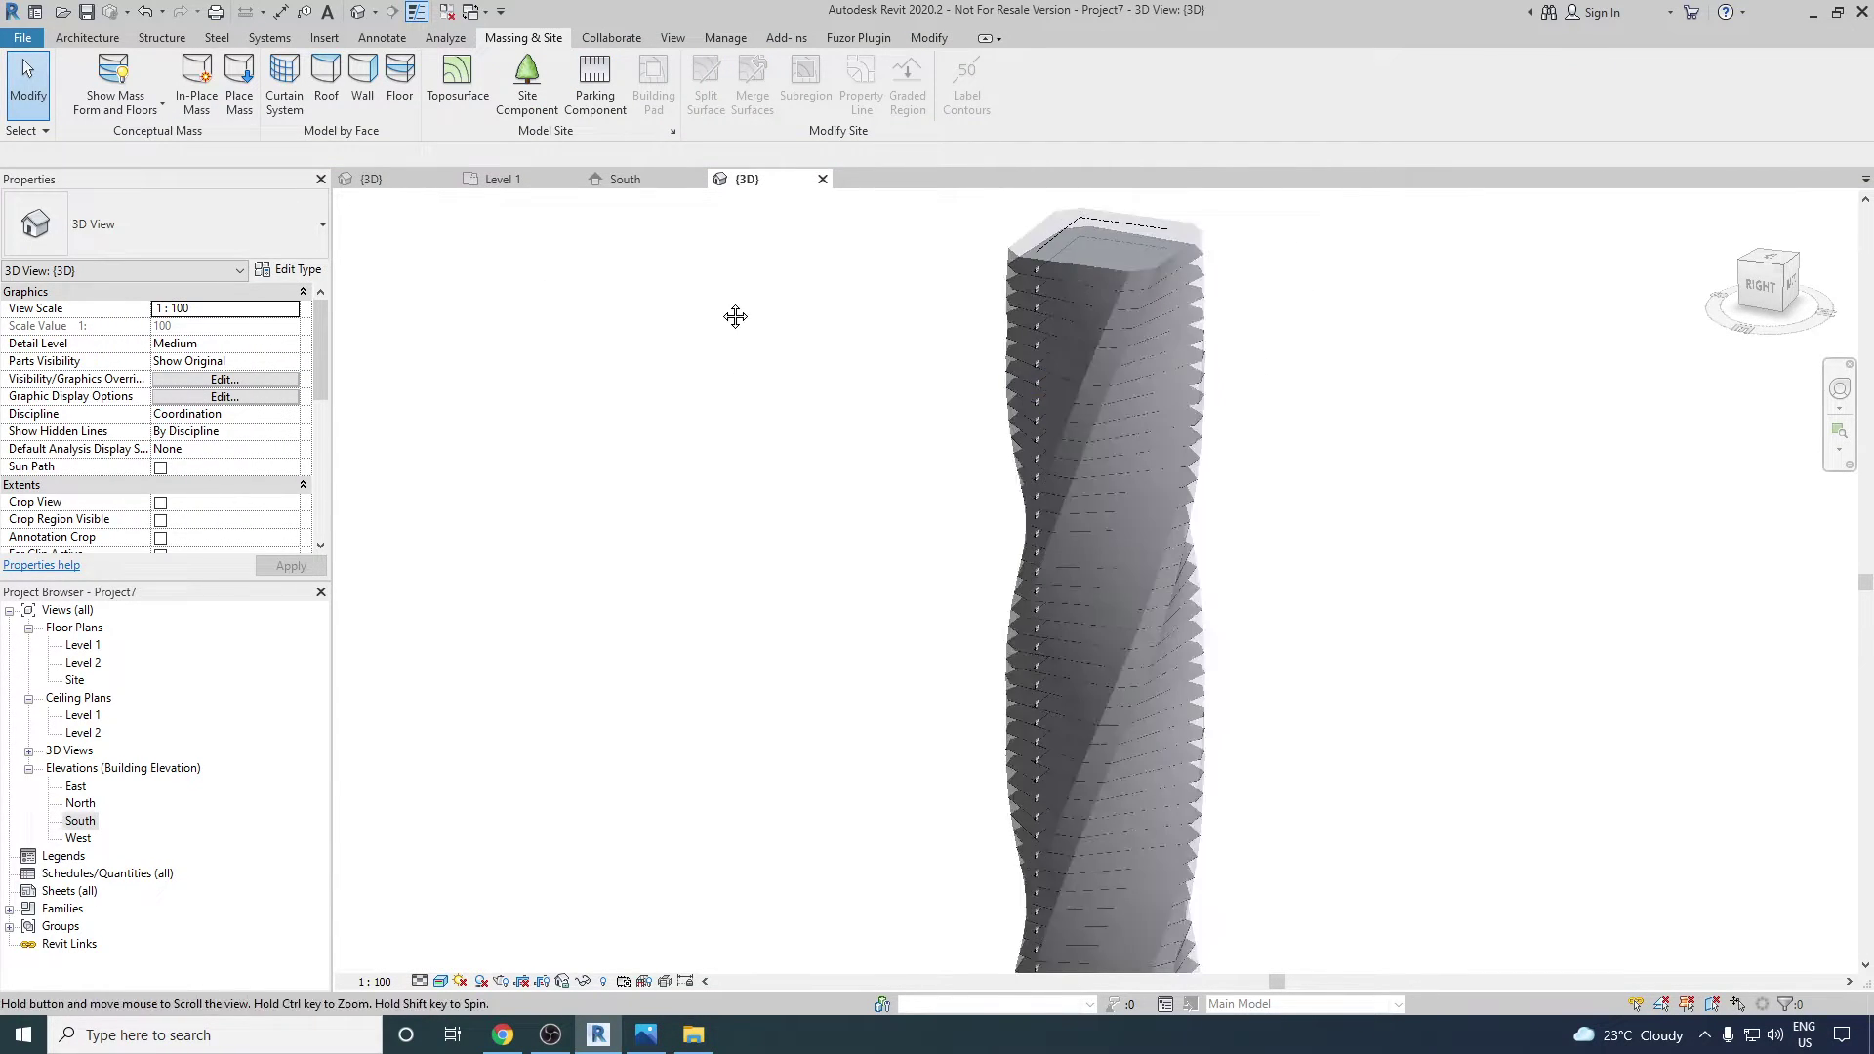
- Save the project as 'United Tower Bahrain.rvt' in the D:\United Toweerr folder
{"action": "scroll", "coordinate": [840, 477], "scroll_direction": "down", "scroll_amount": 2}
{"action": "middle_click_drag", "start_coordinate": [841, 477], "coordinate": [850, 556]}
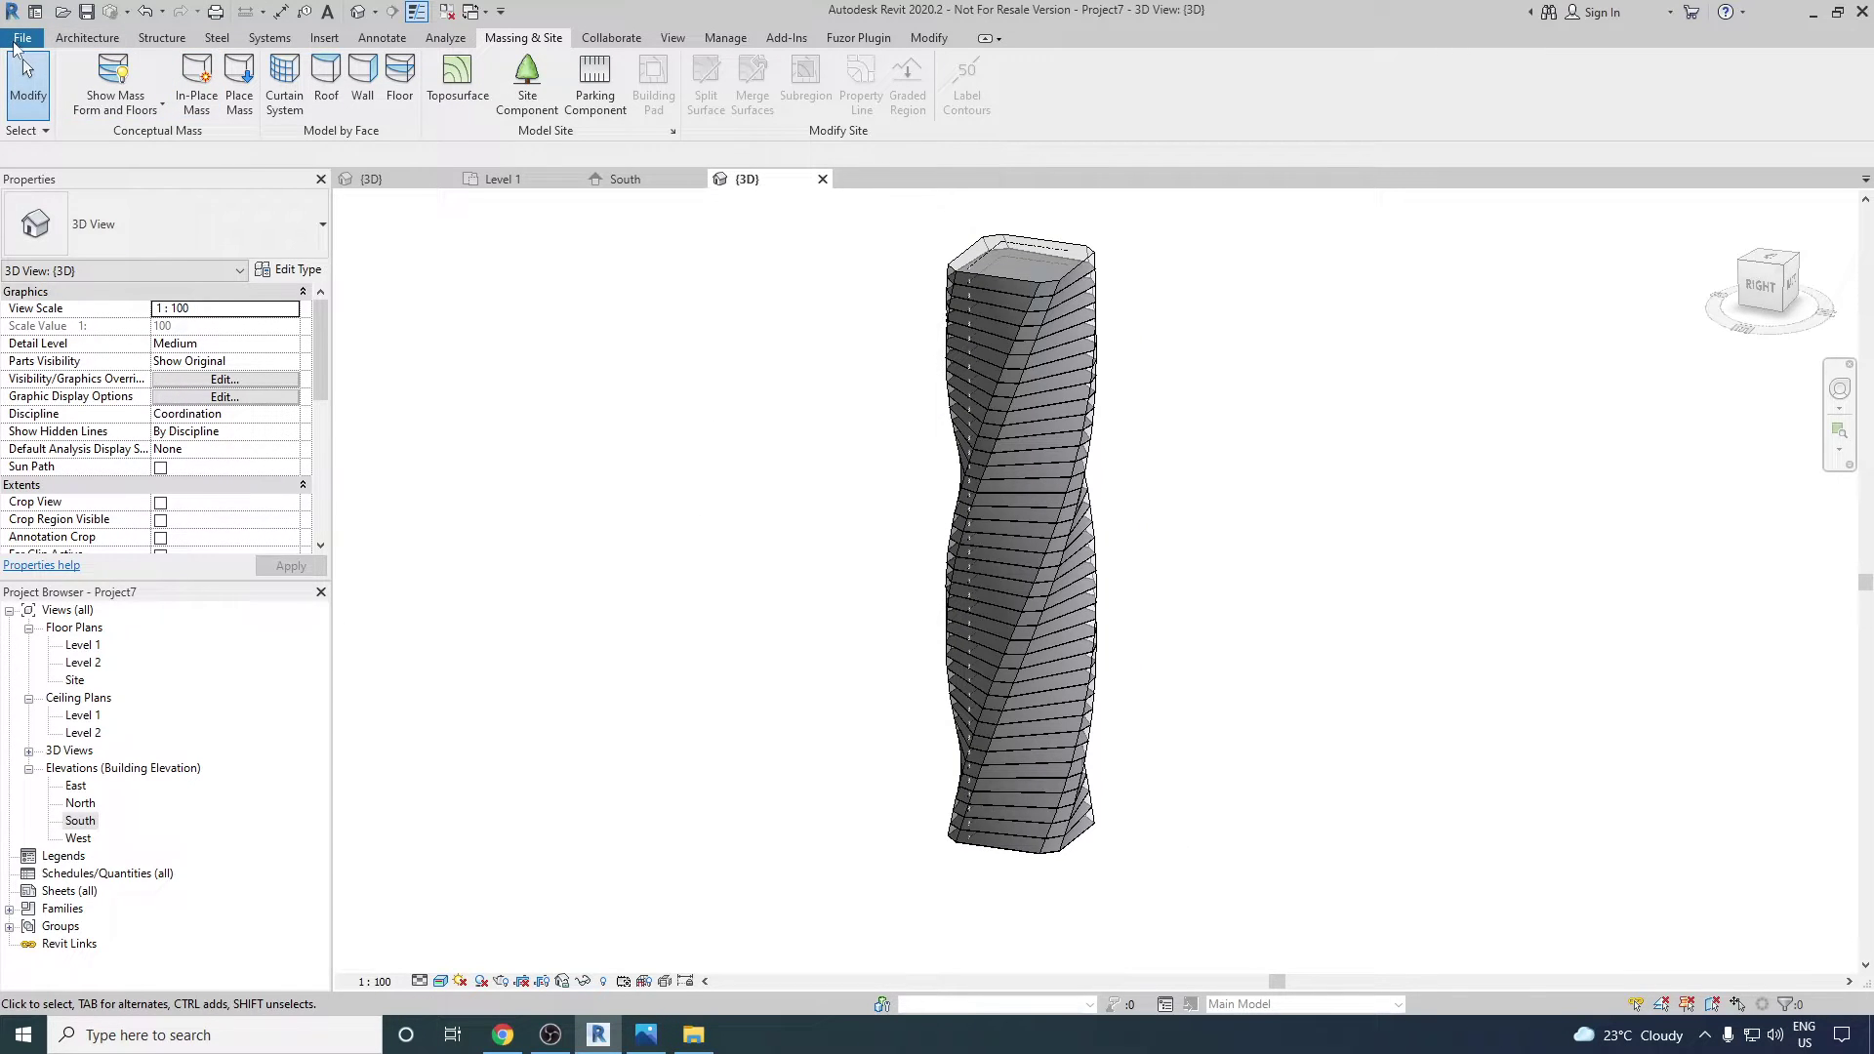
{"action": "left_click", "coordinate": [18, 41]}
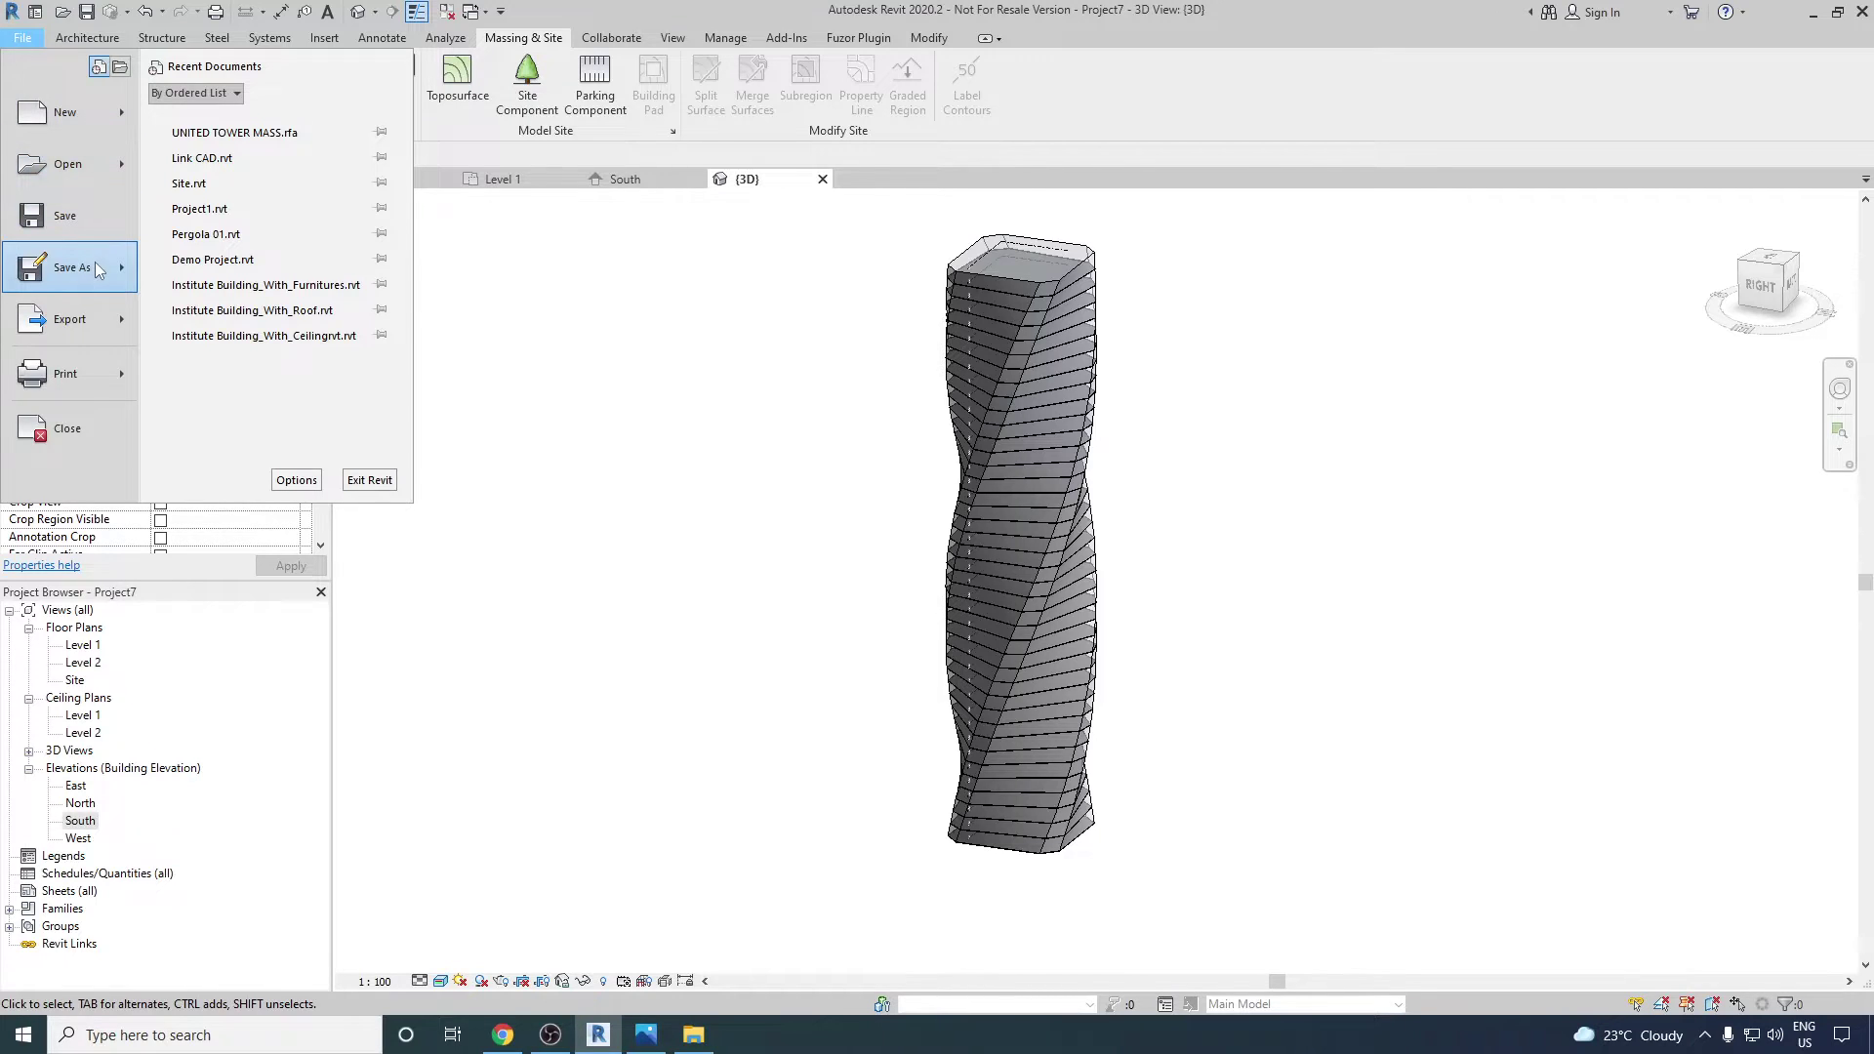
{"action": "mouse_move", "coordinate": [95, 262]}
{"action": "left_click", "coordinate": [260, 207]}
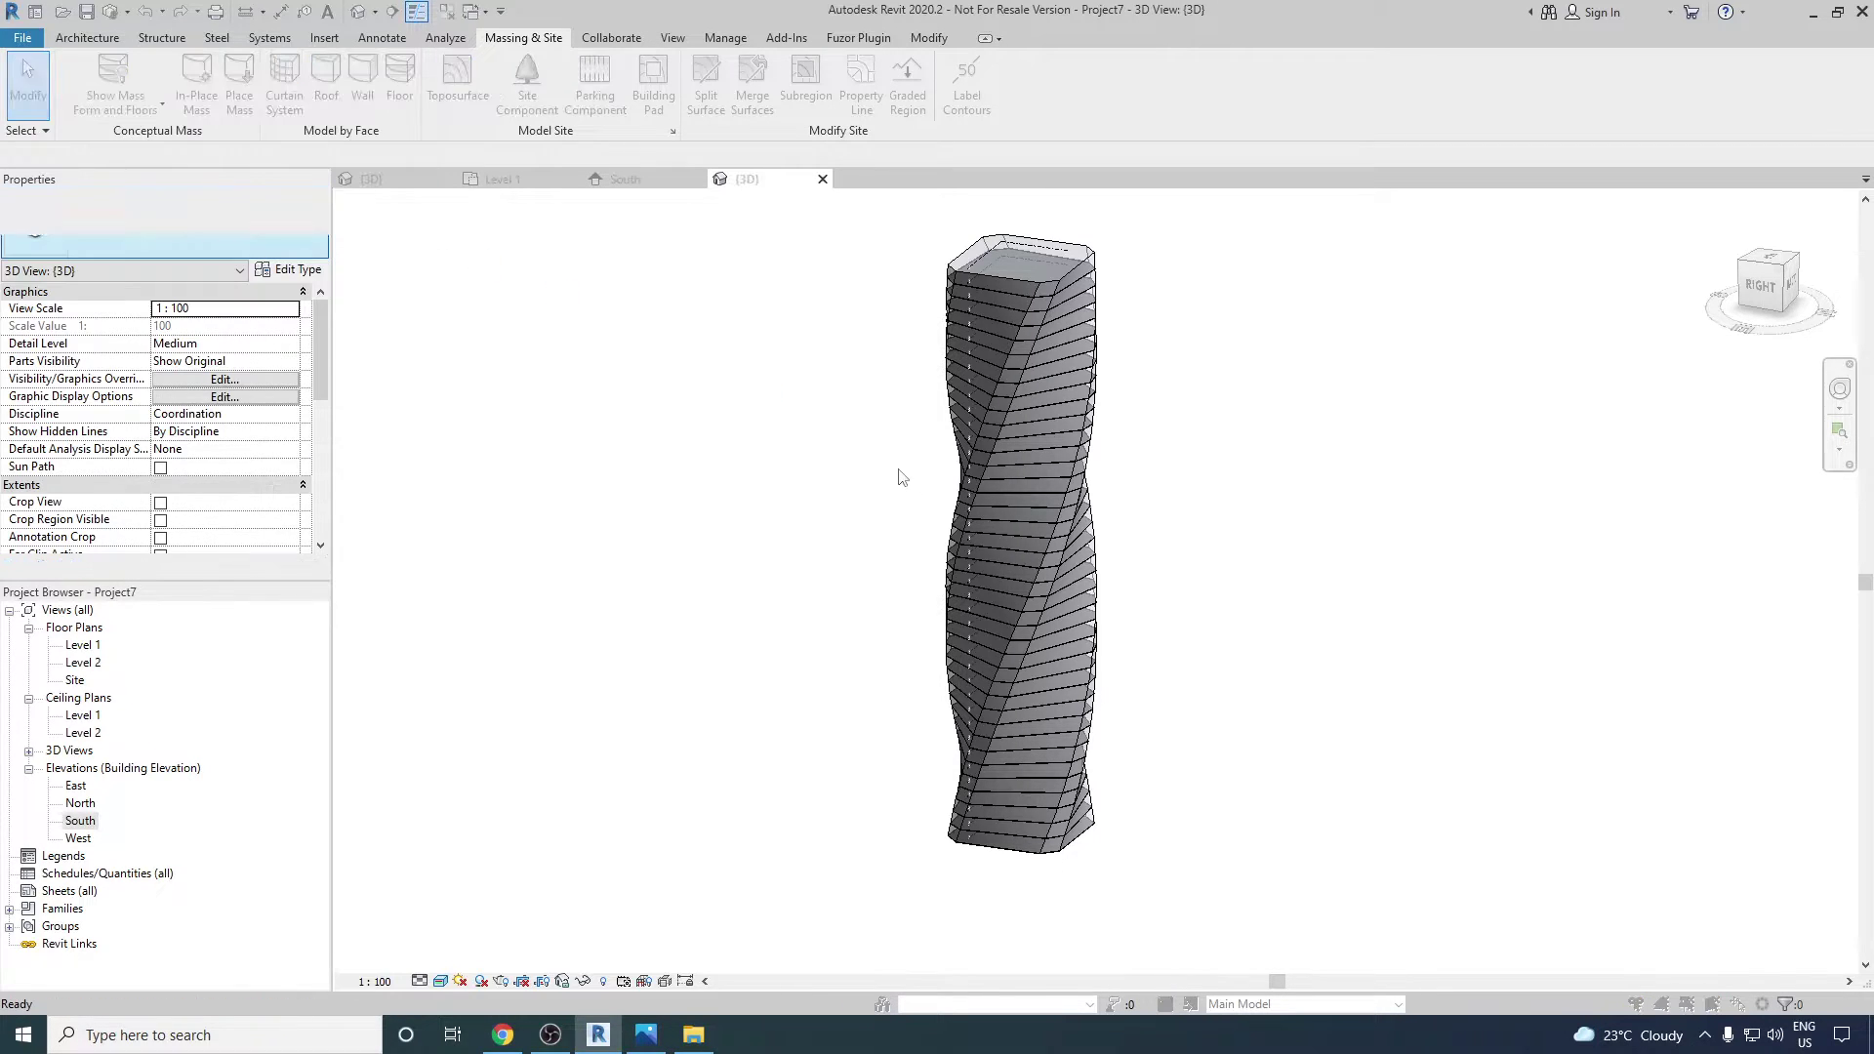
{"action": "left_click", "coordinate": [1185, 318]}
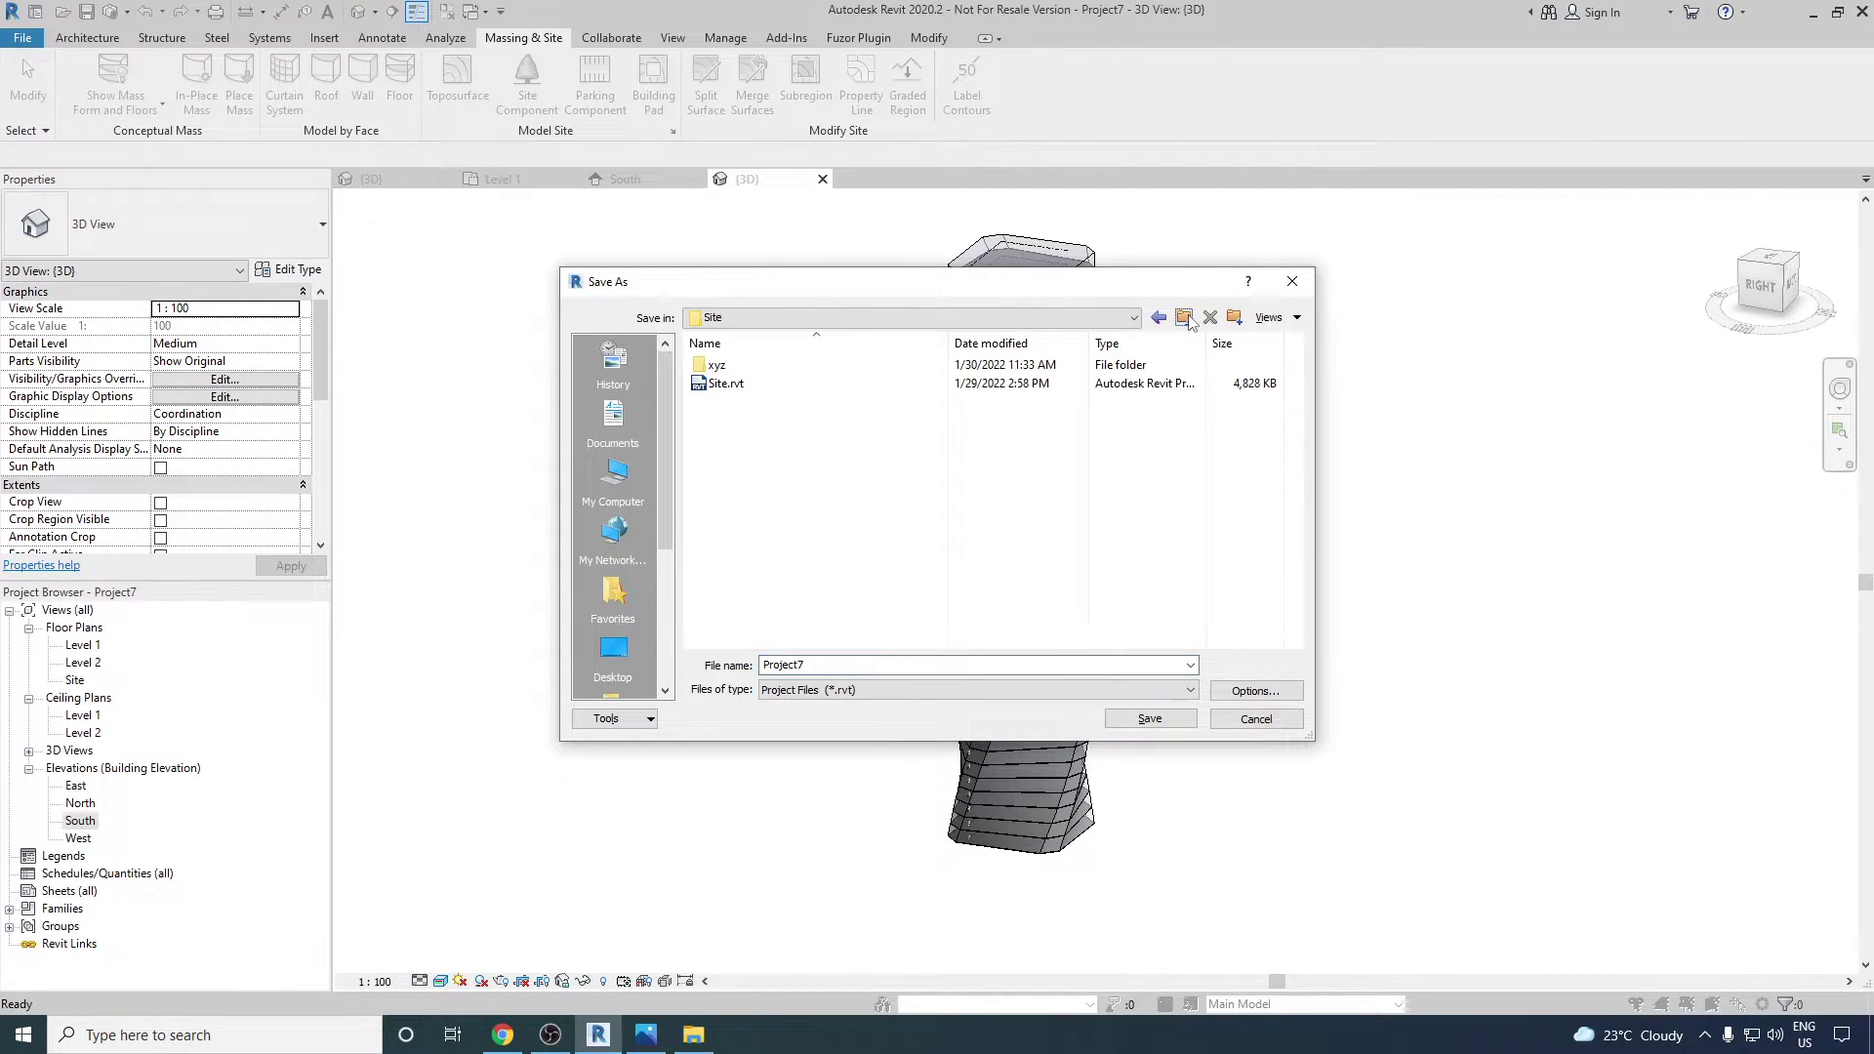
{"action": "left_click", "coordinate": [1185, 318]}
{"action": "left_click", "coordinate": [1185, 318]}
{"action": "double_click", "coordinate": [816, 383]}
{"action": "double_click", "coordinate": [835, 663]}
{"action": "type", "text": "United Tower Bahrain"}
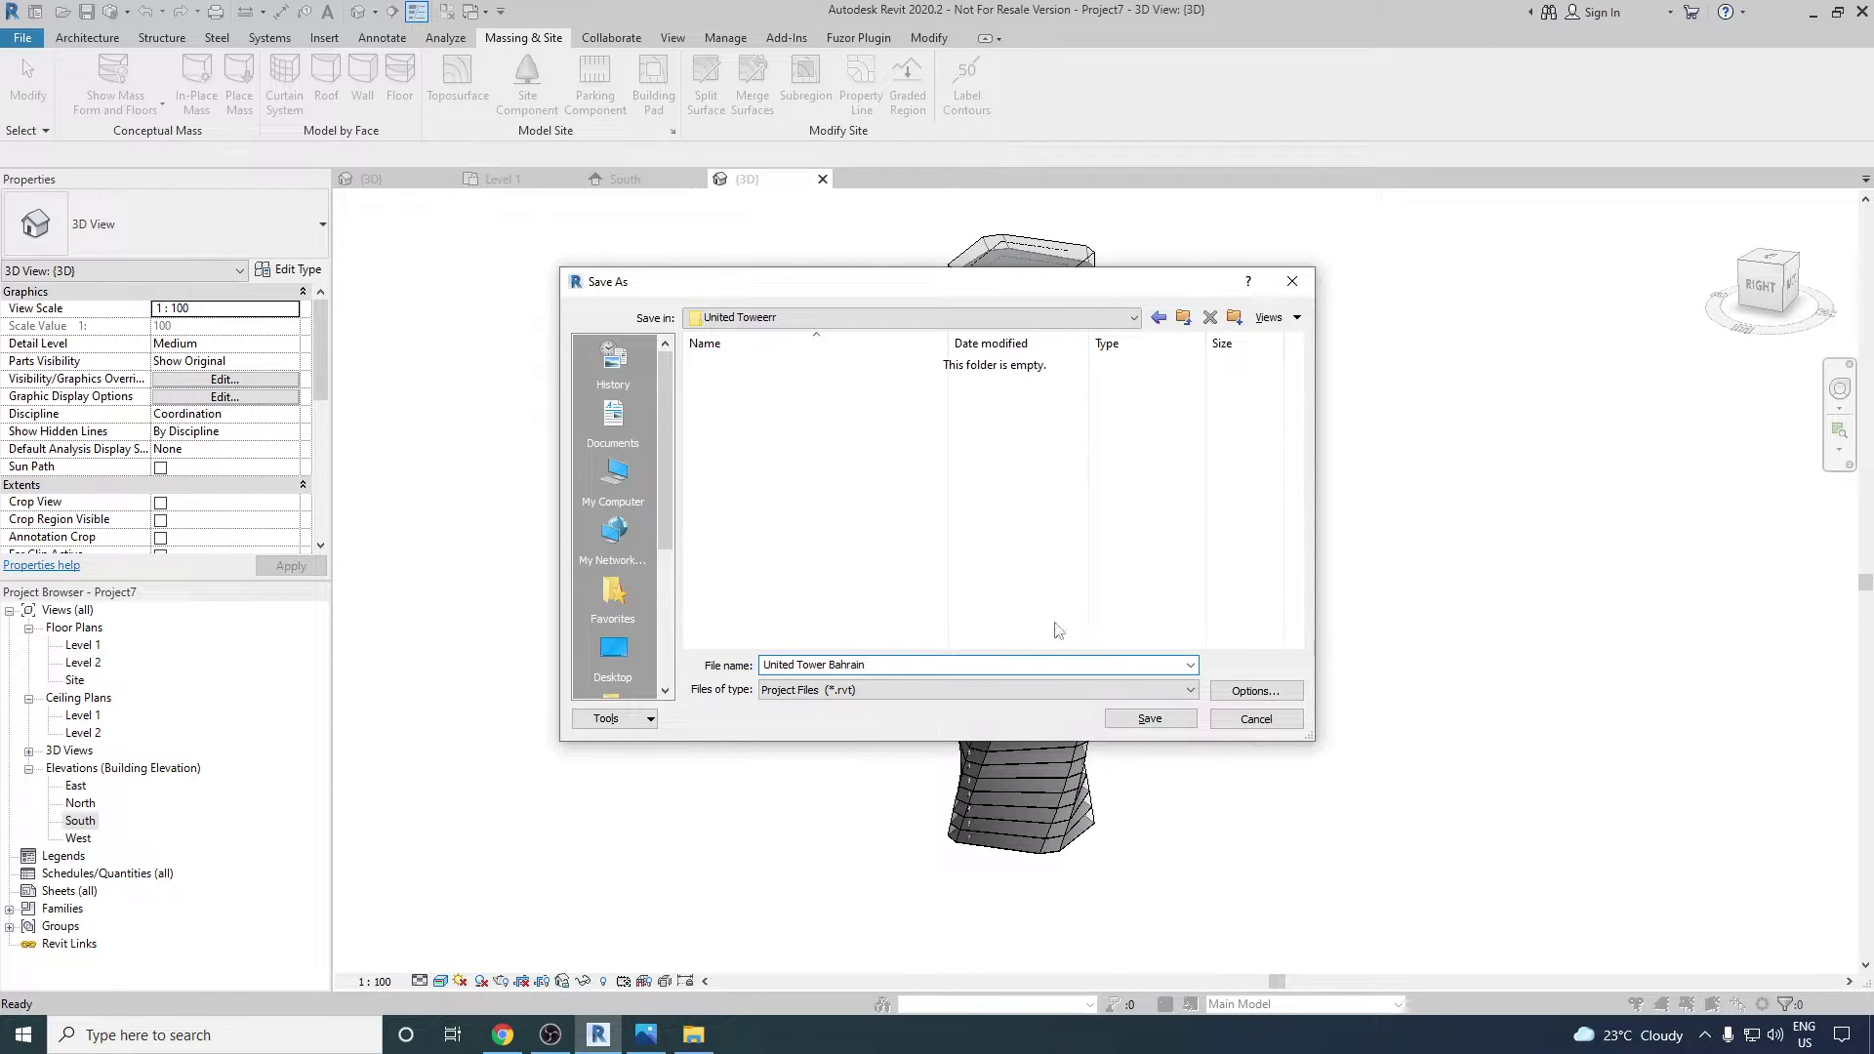
{"action": "left_click", "coordinate": [1187, 724]}
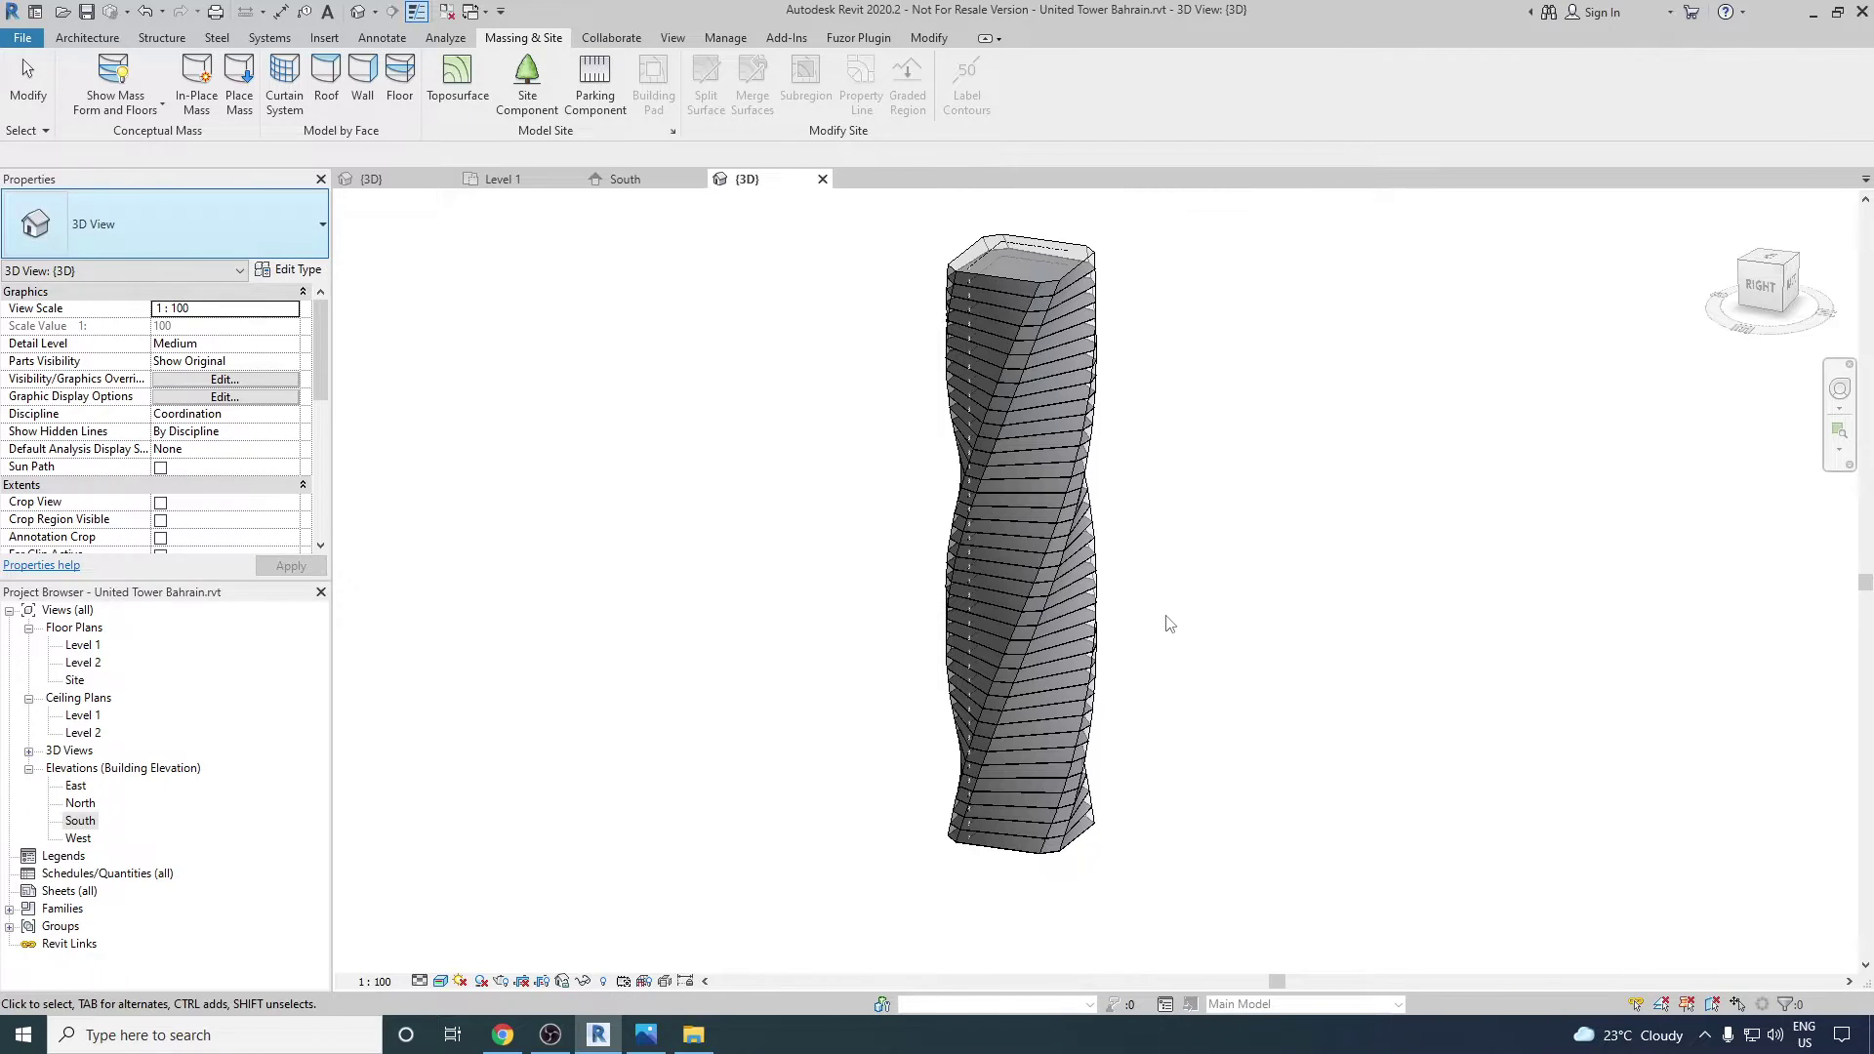
{"action": "scroll", "coordinate": [1183, 530], "scroll_direction": "up", "scroll_amount": 3}
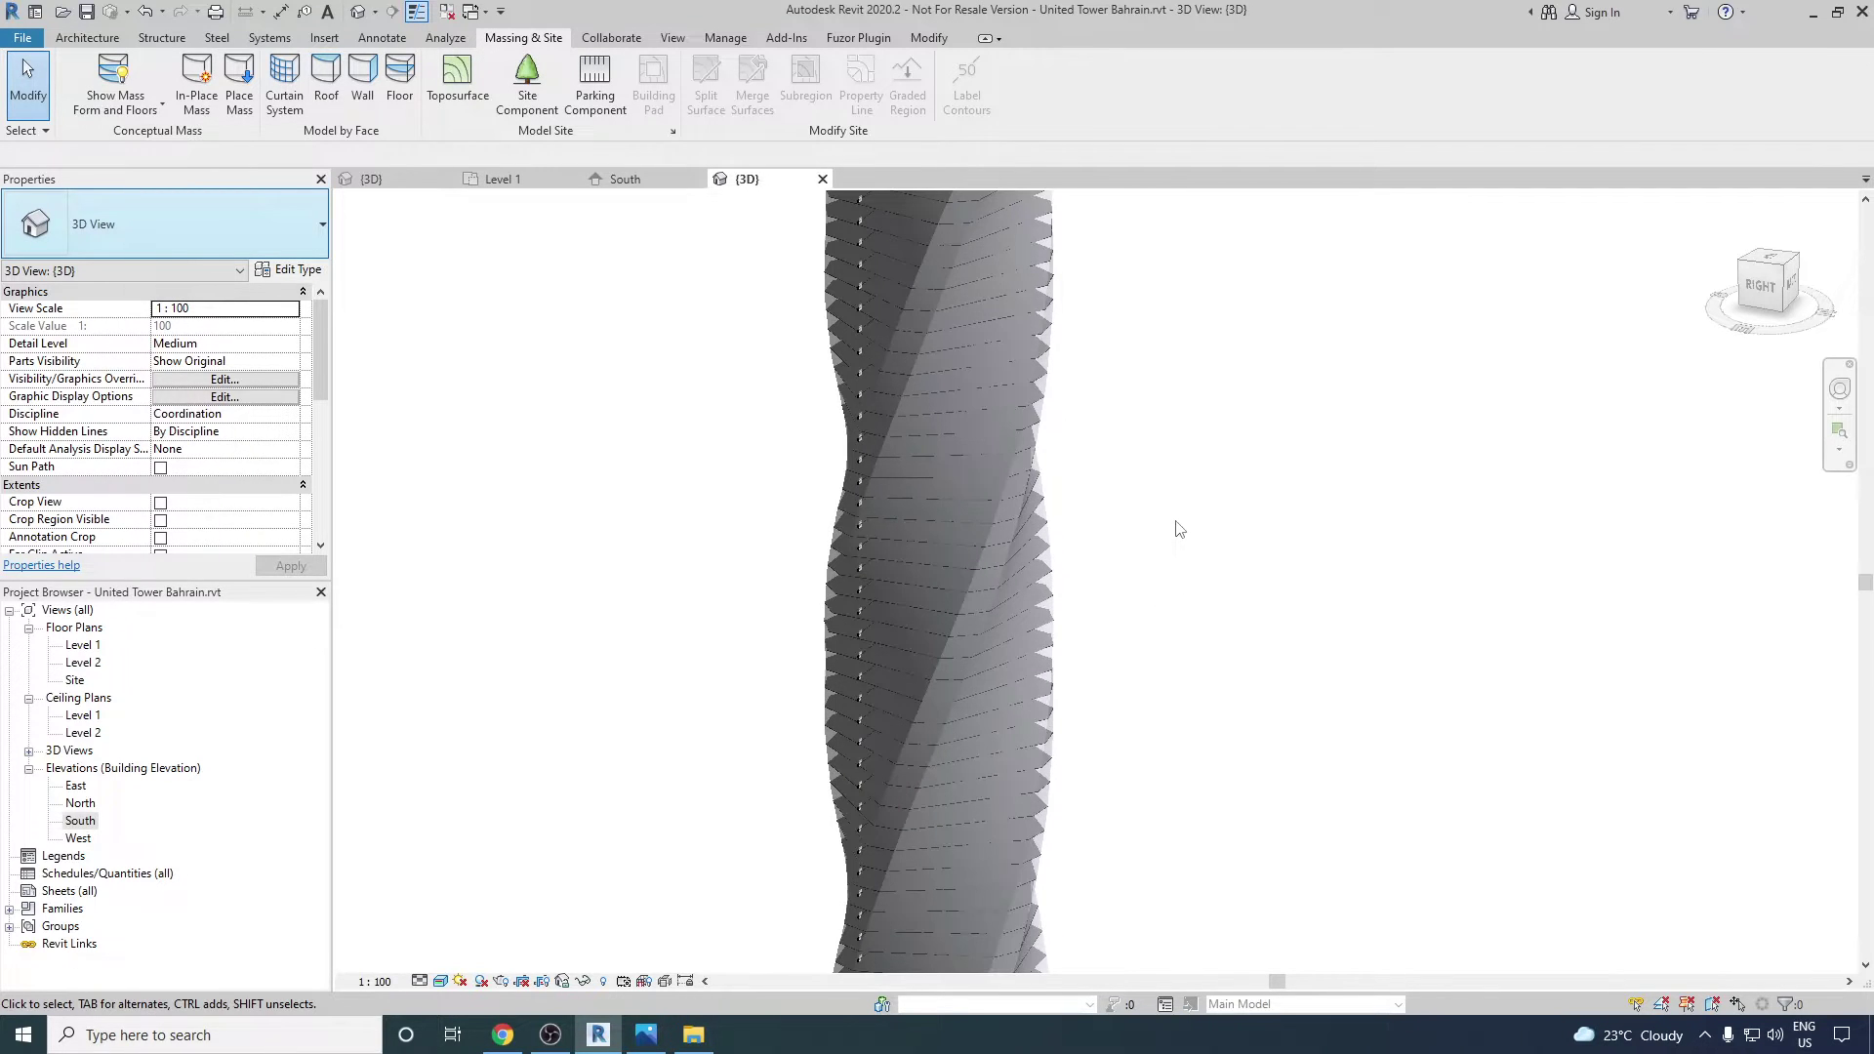
{"action": "scroll", "coordinate": [1109, 583], "scroll_direction": "down", "scroll_amount": 2}
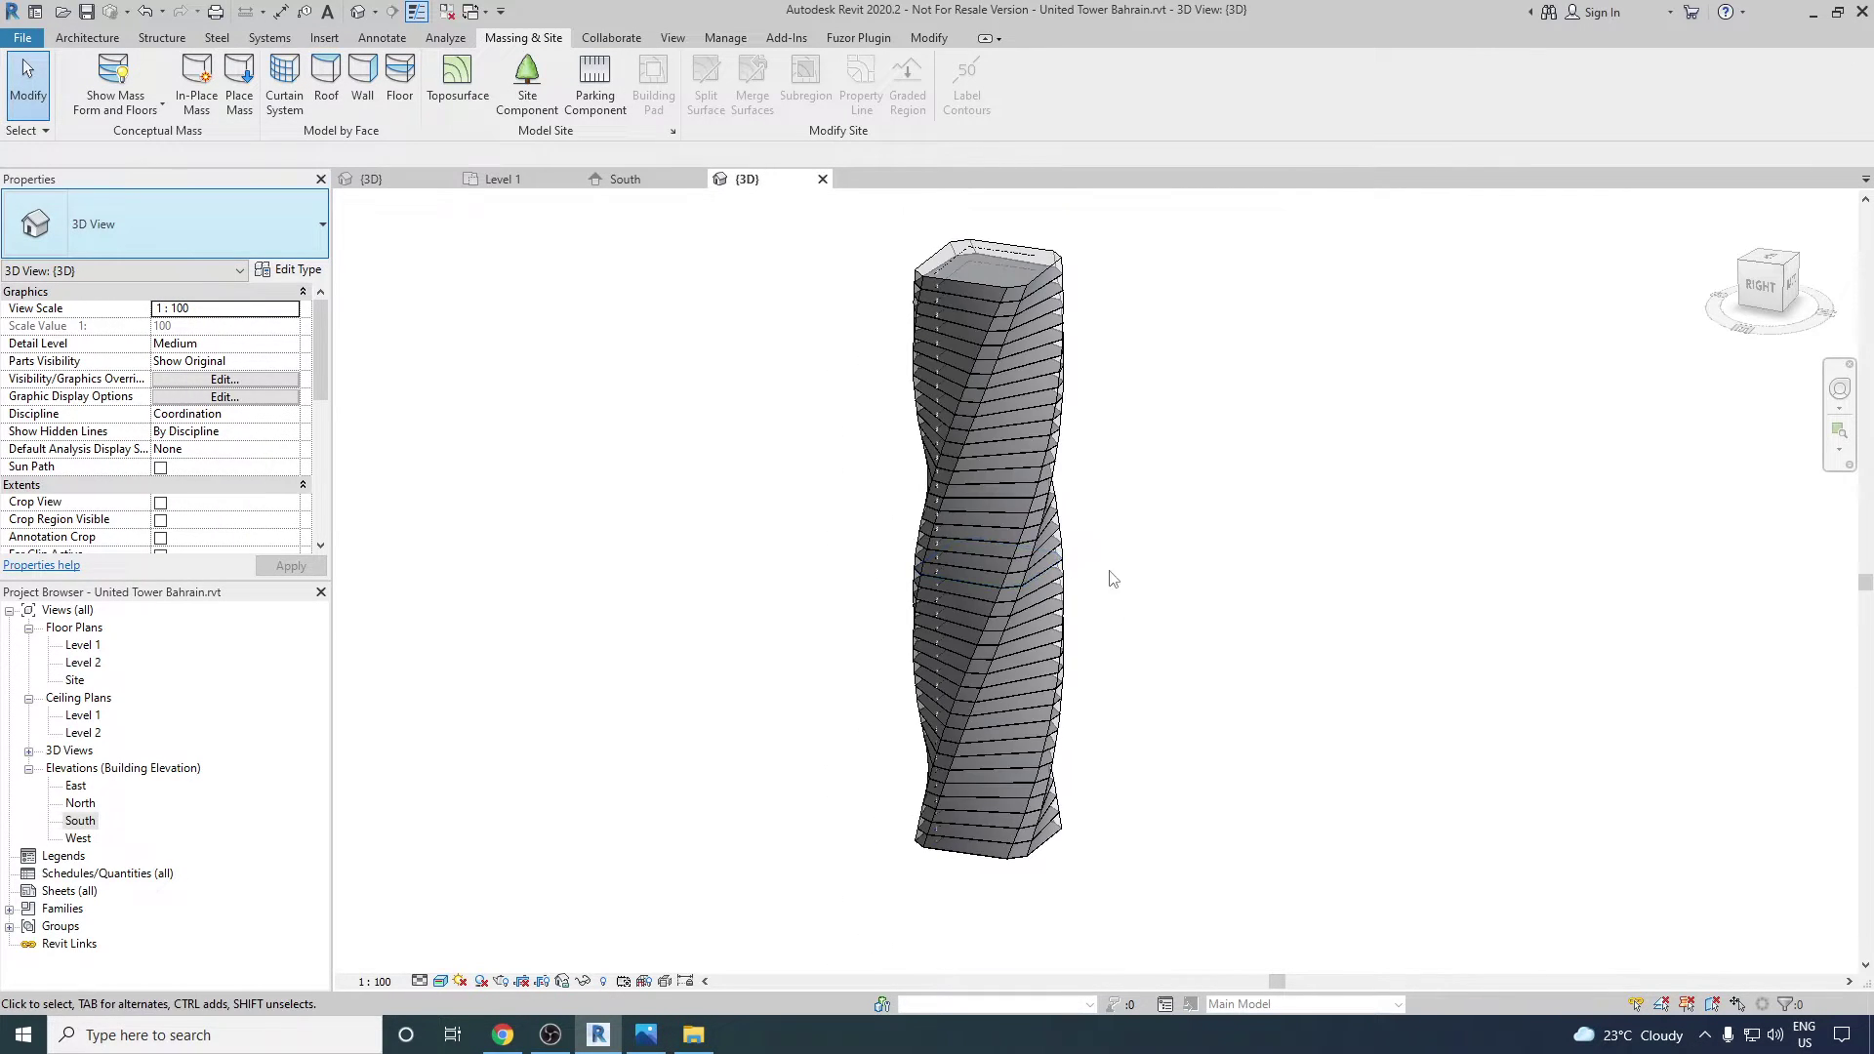
{"action": "scroll", "coordinate": [1110, 398], "scroll_direction": "down", "scroll_amount": 1}
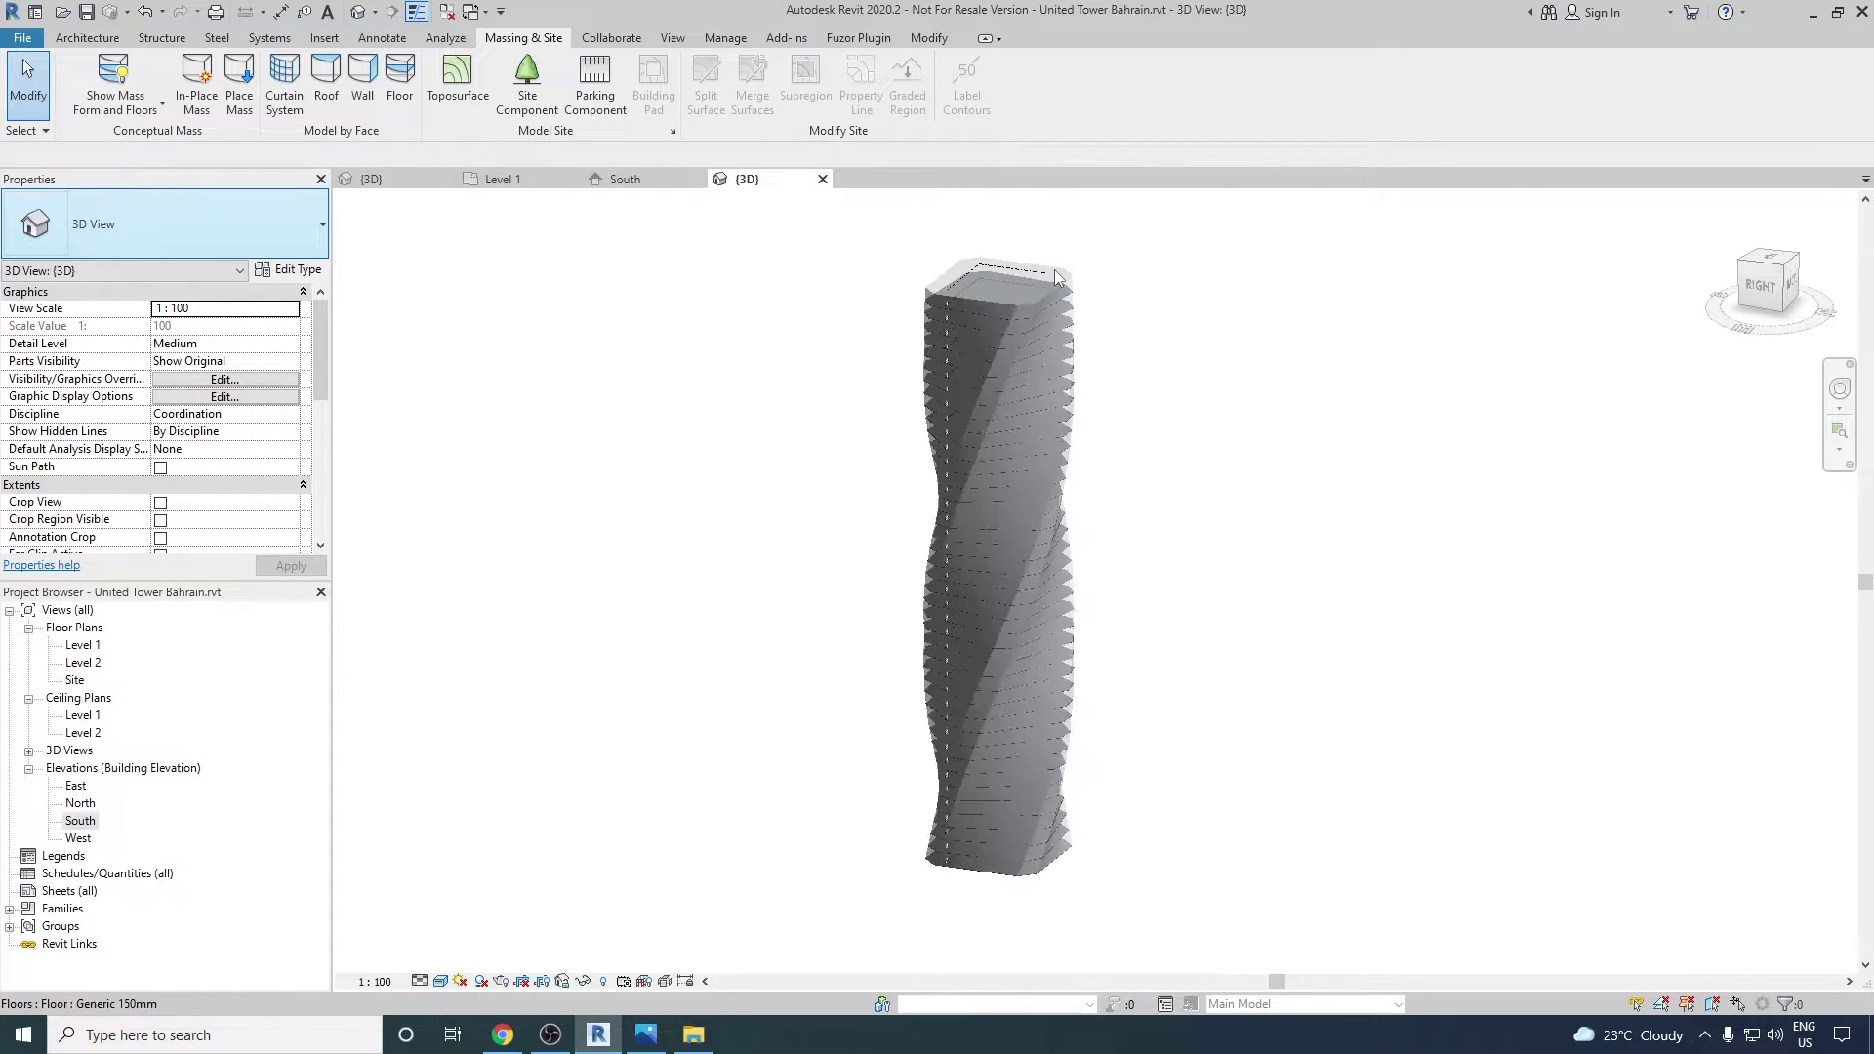
{"action": "scroll", "coordinate": [1058, 281], "scroll_direction": "up", "scroll_amount": 5}
{"action": "scroll", "coordinate": [1210, 493], "scroll_direction": "up", "scroll_amount": 3}
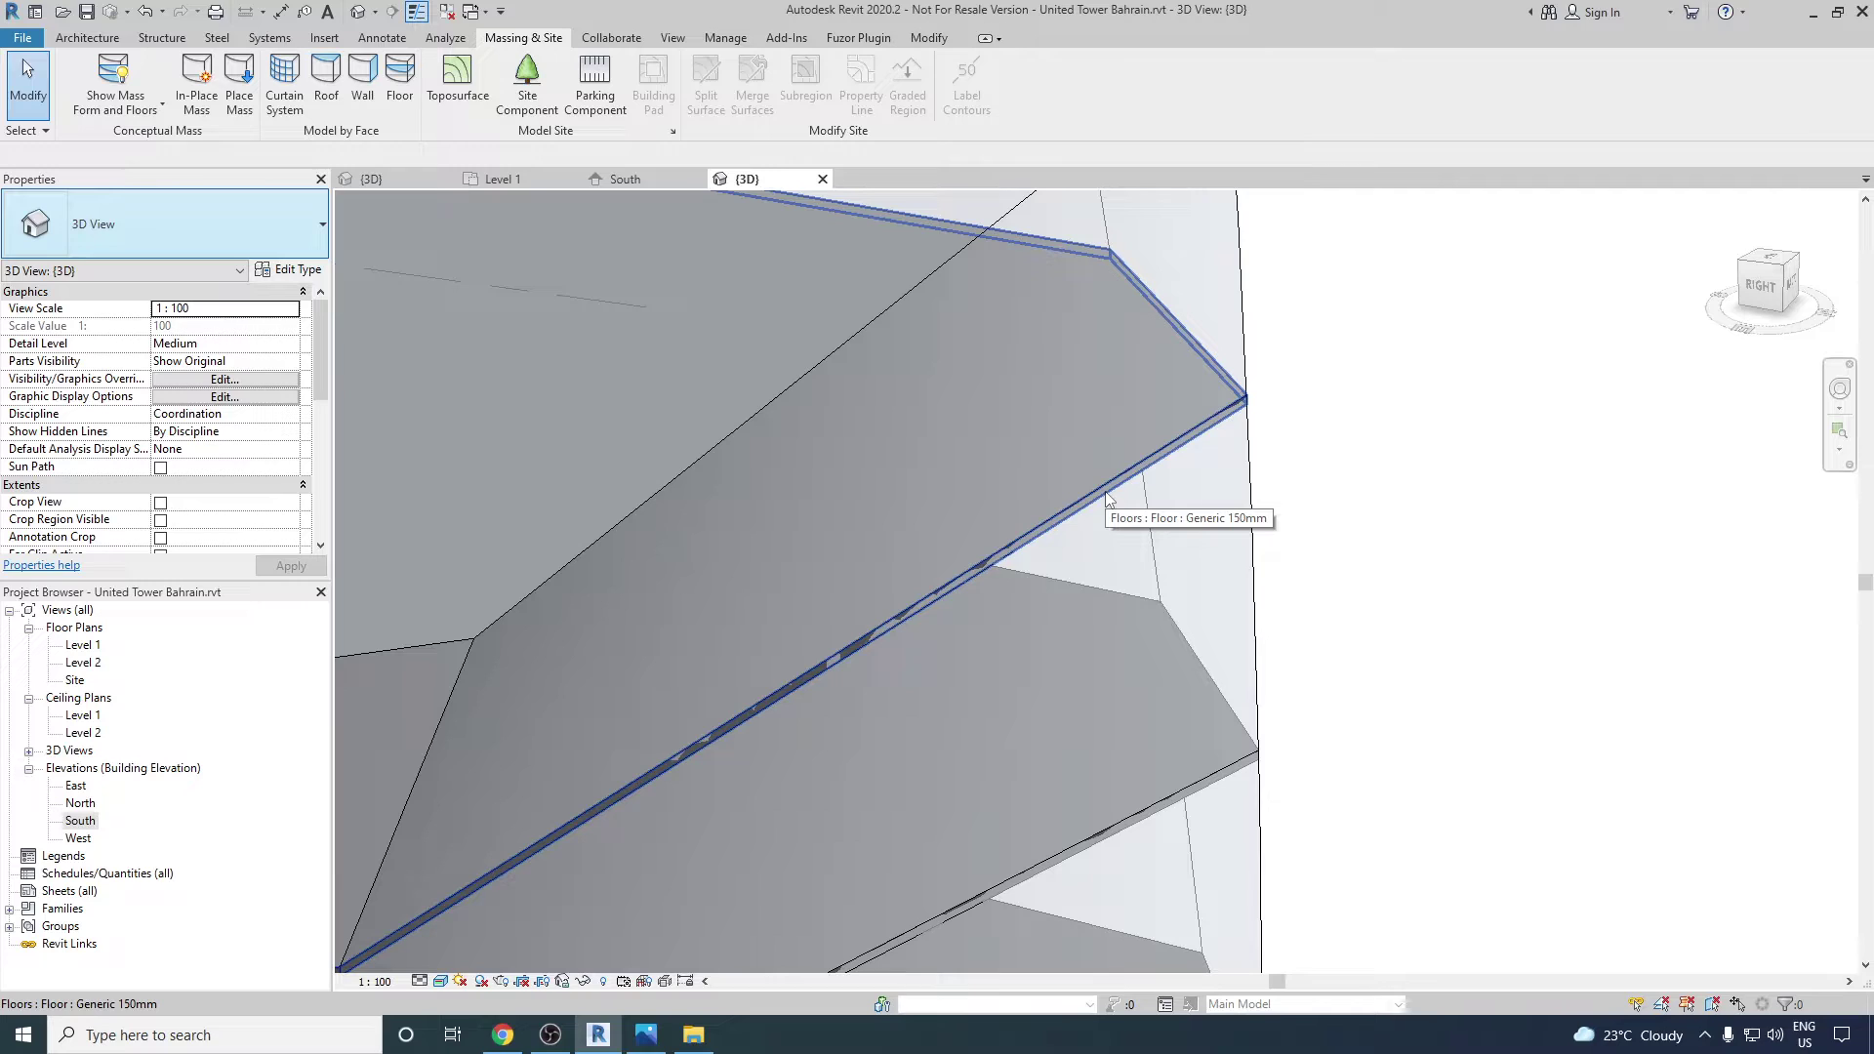
{"action": "scroll", "coordinate": [1240, 425], "scroll_direction": "down", "scroll_amount": 8}
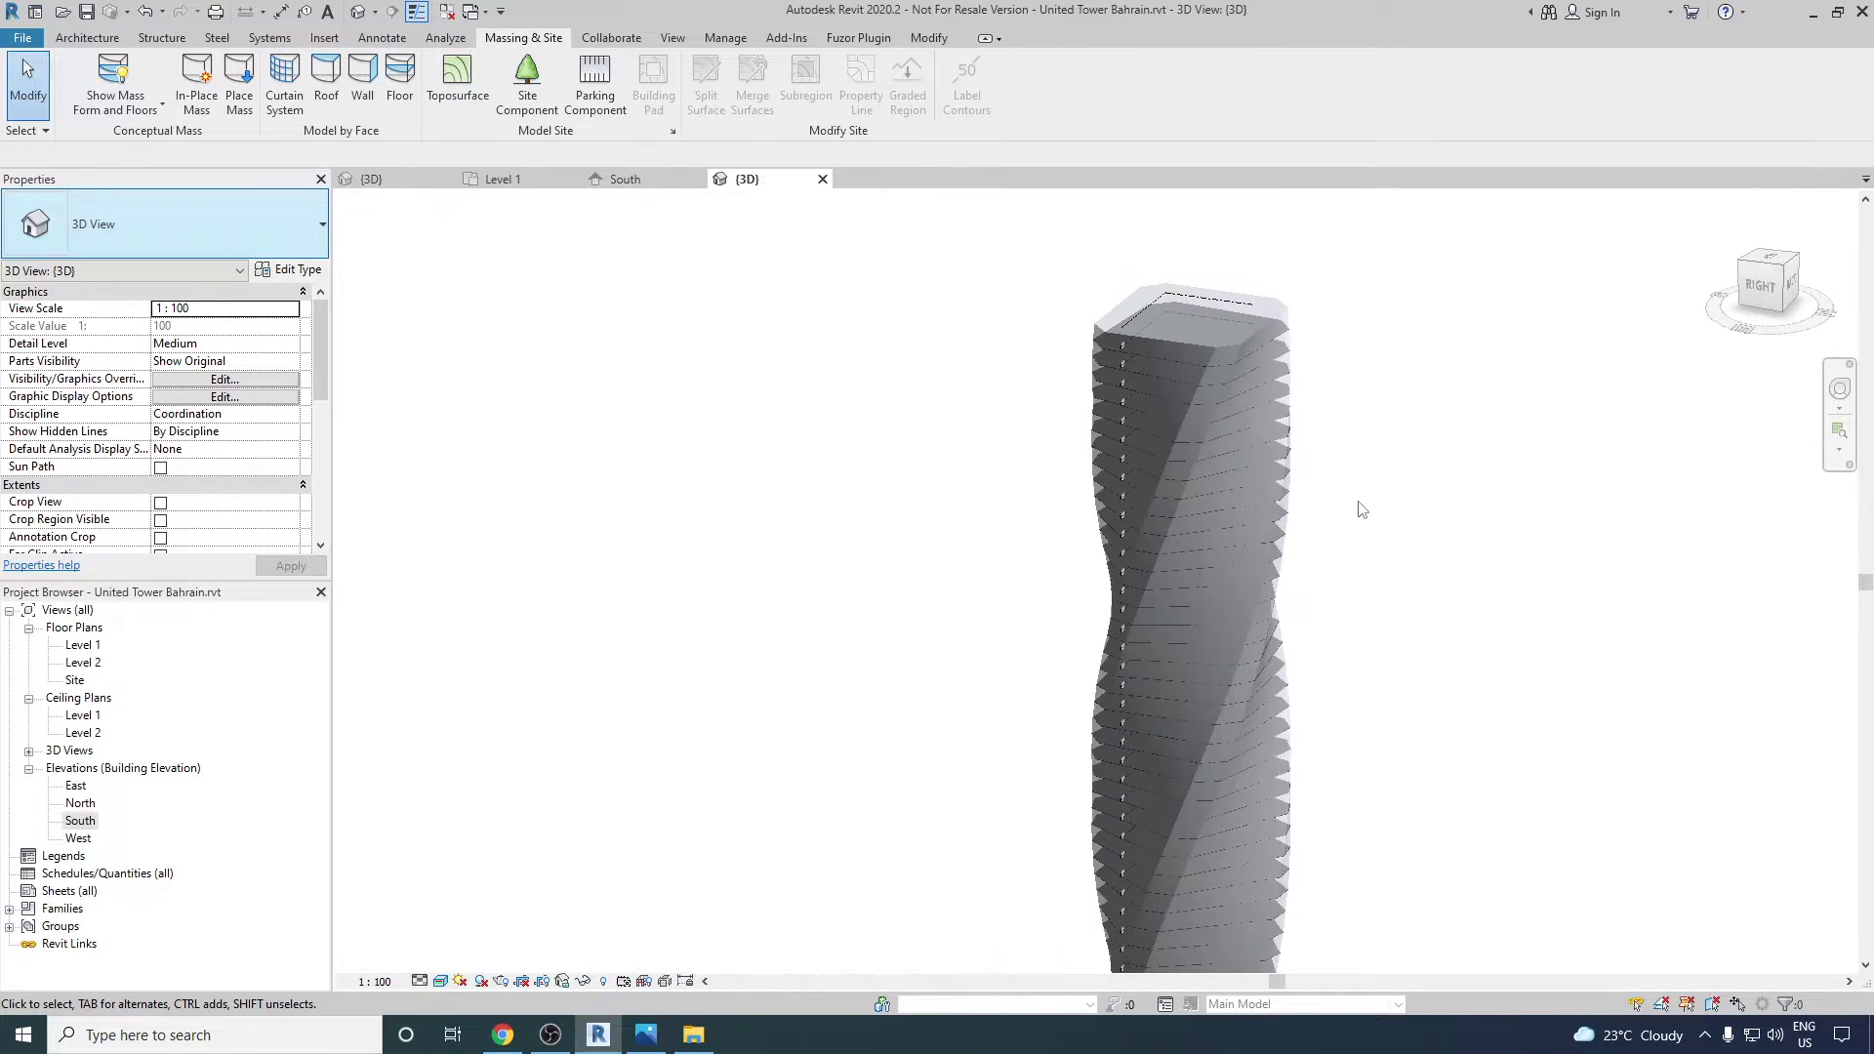
{"action": "scroll", "coordinate": [1335, 514], "scroll_direction": "down", "scroll_amount": 4}
- Window-select the tower and filter the selection down to only its 40 mass floors
{"action": "left_click_drag", "start_coordinate": [999, 250], "coordinate": [1376, 841]}
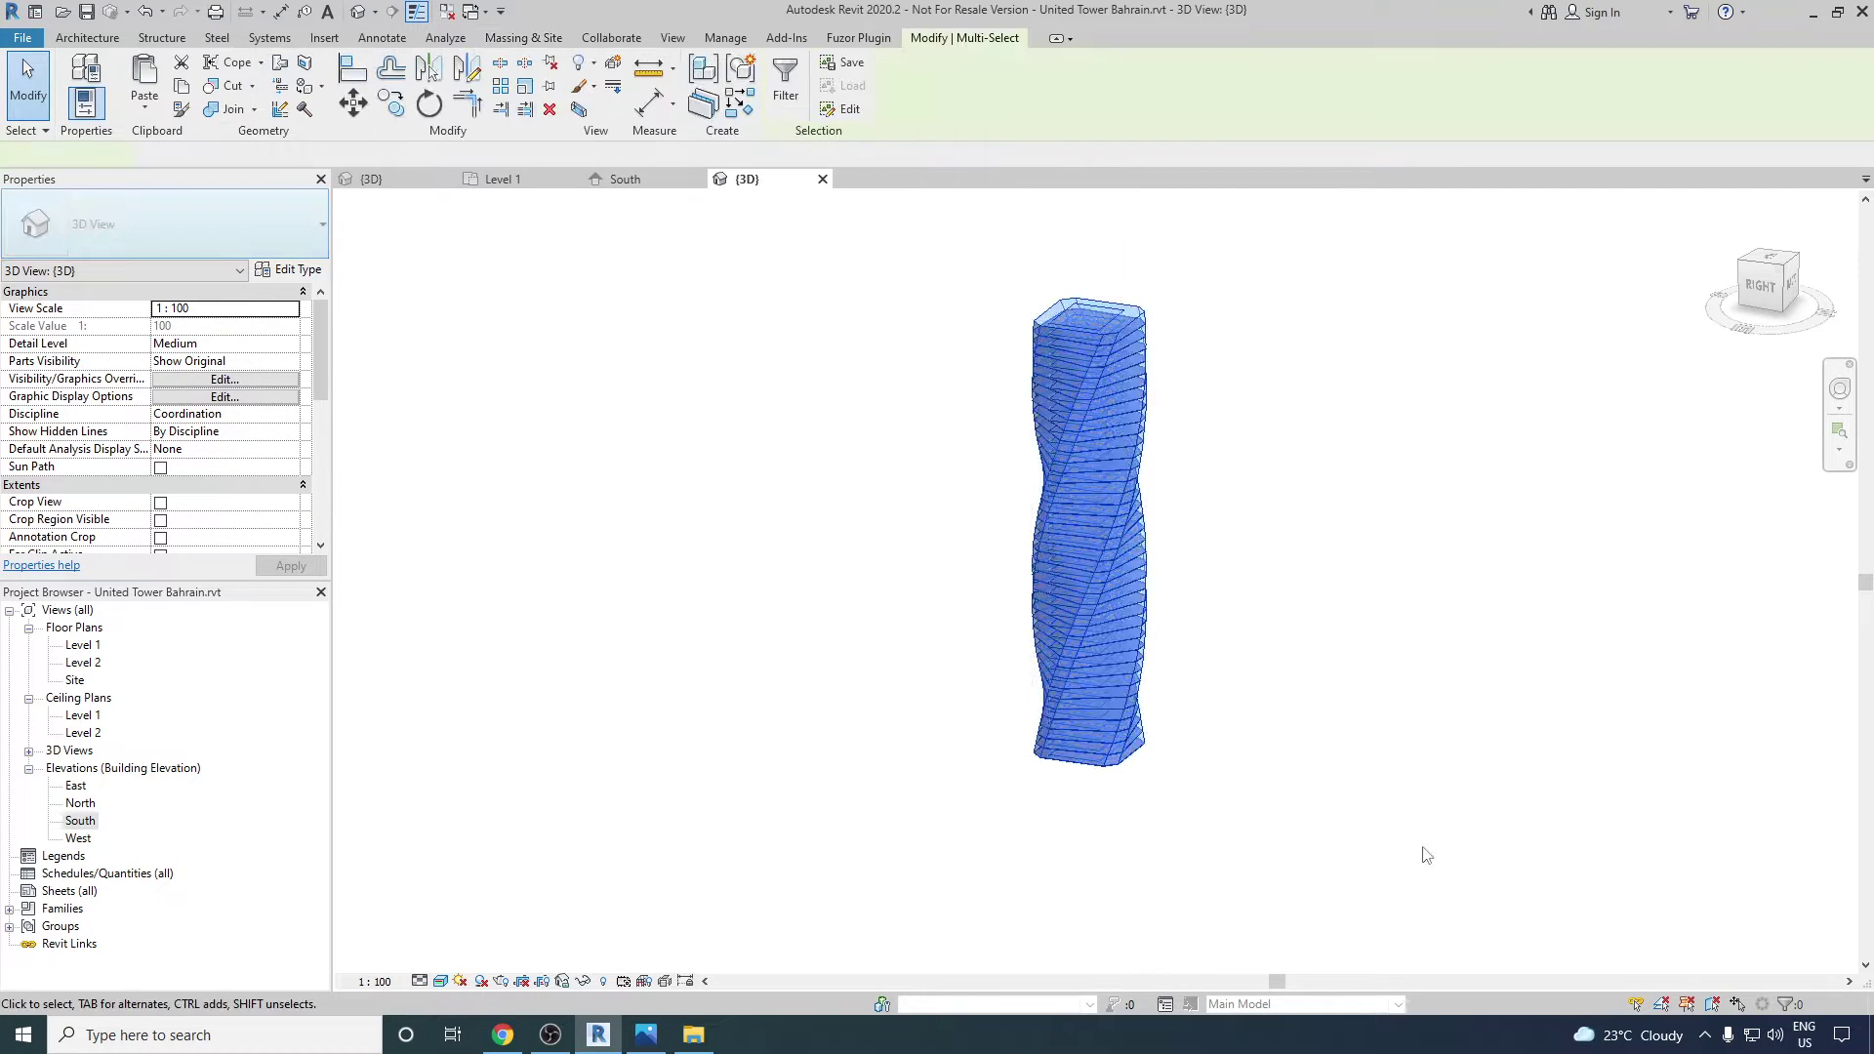
{"action": "left_click", "coordinate": [1792, 1006]}
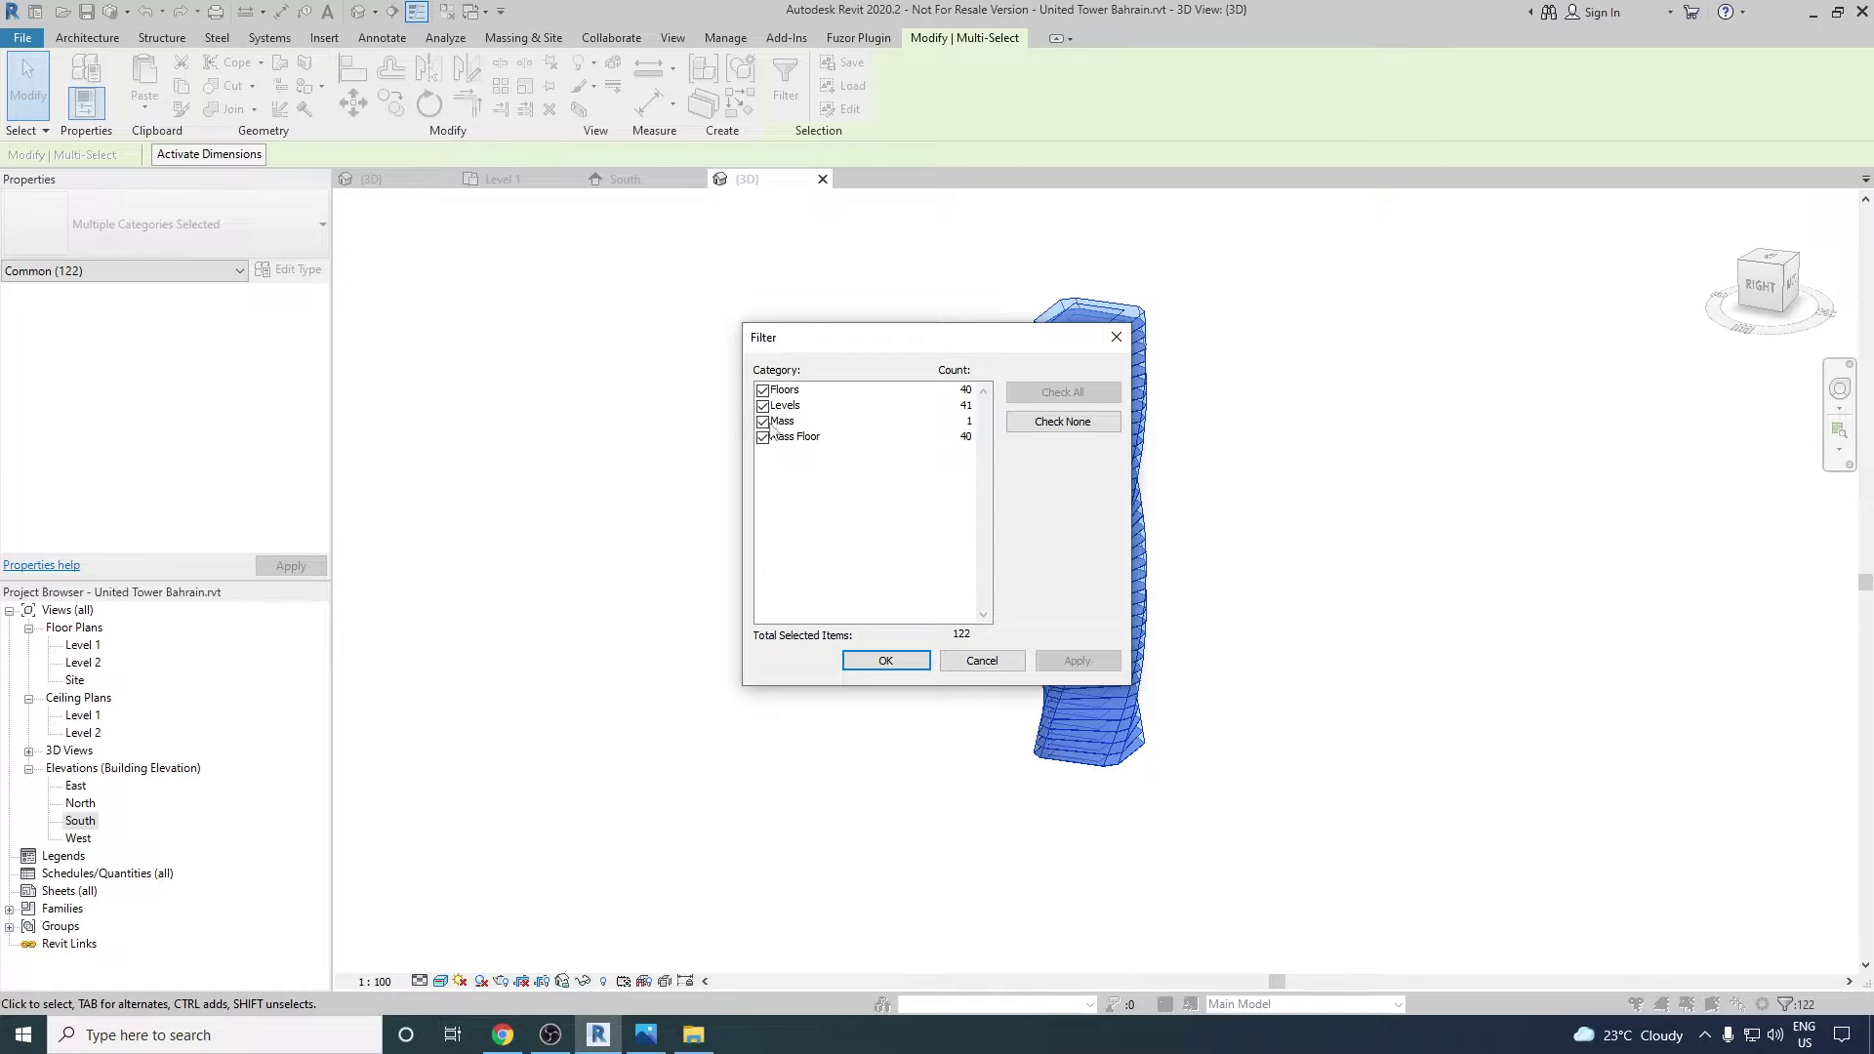
{"action": "left_click", "coordinate": [763, 422]}
{"action": "left_click", "coordinate": [763, 405]}
{"action": "left_click", "coordinate": [763, 389]}
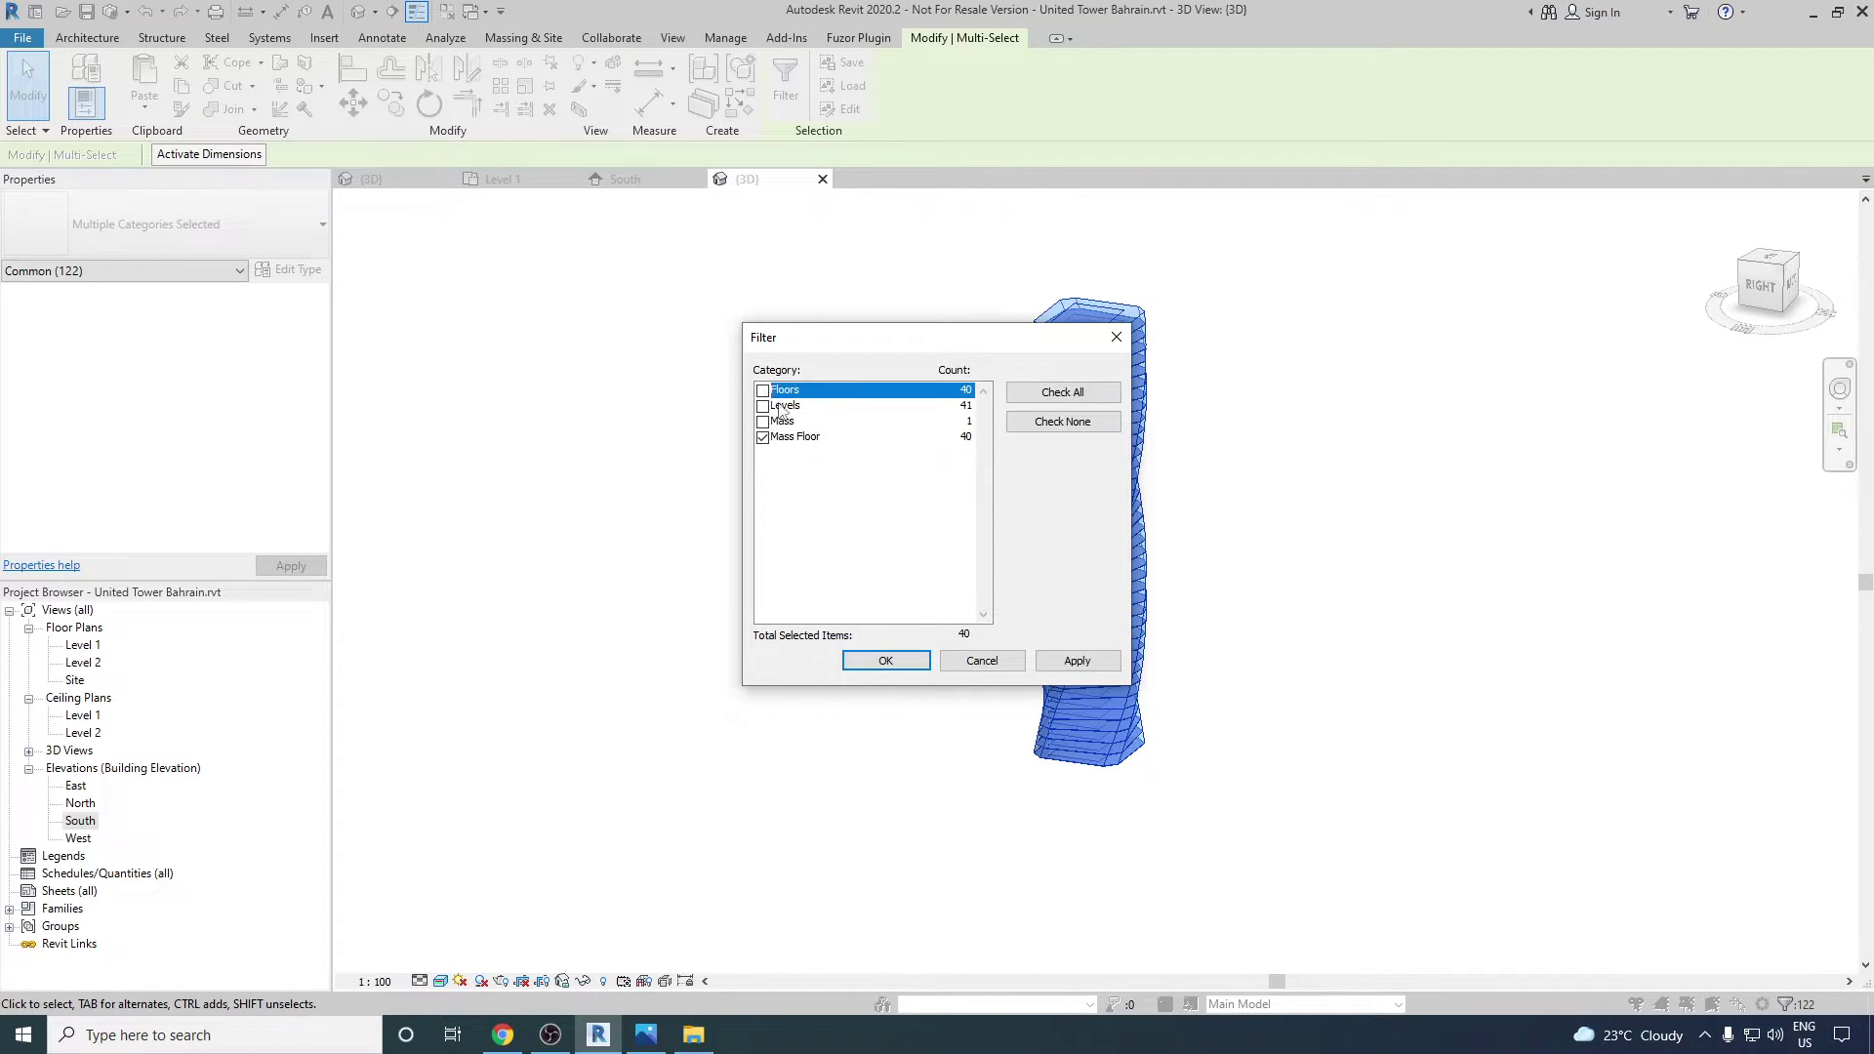
{"action": "left_click", "coordinate": [1078, 661]}
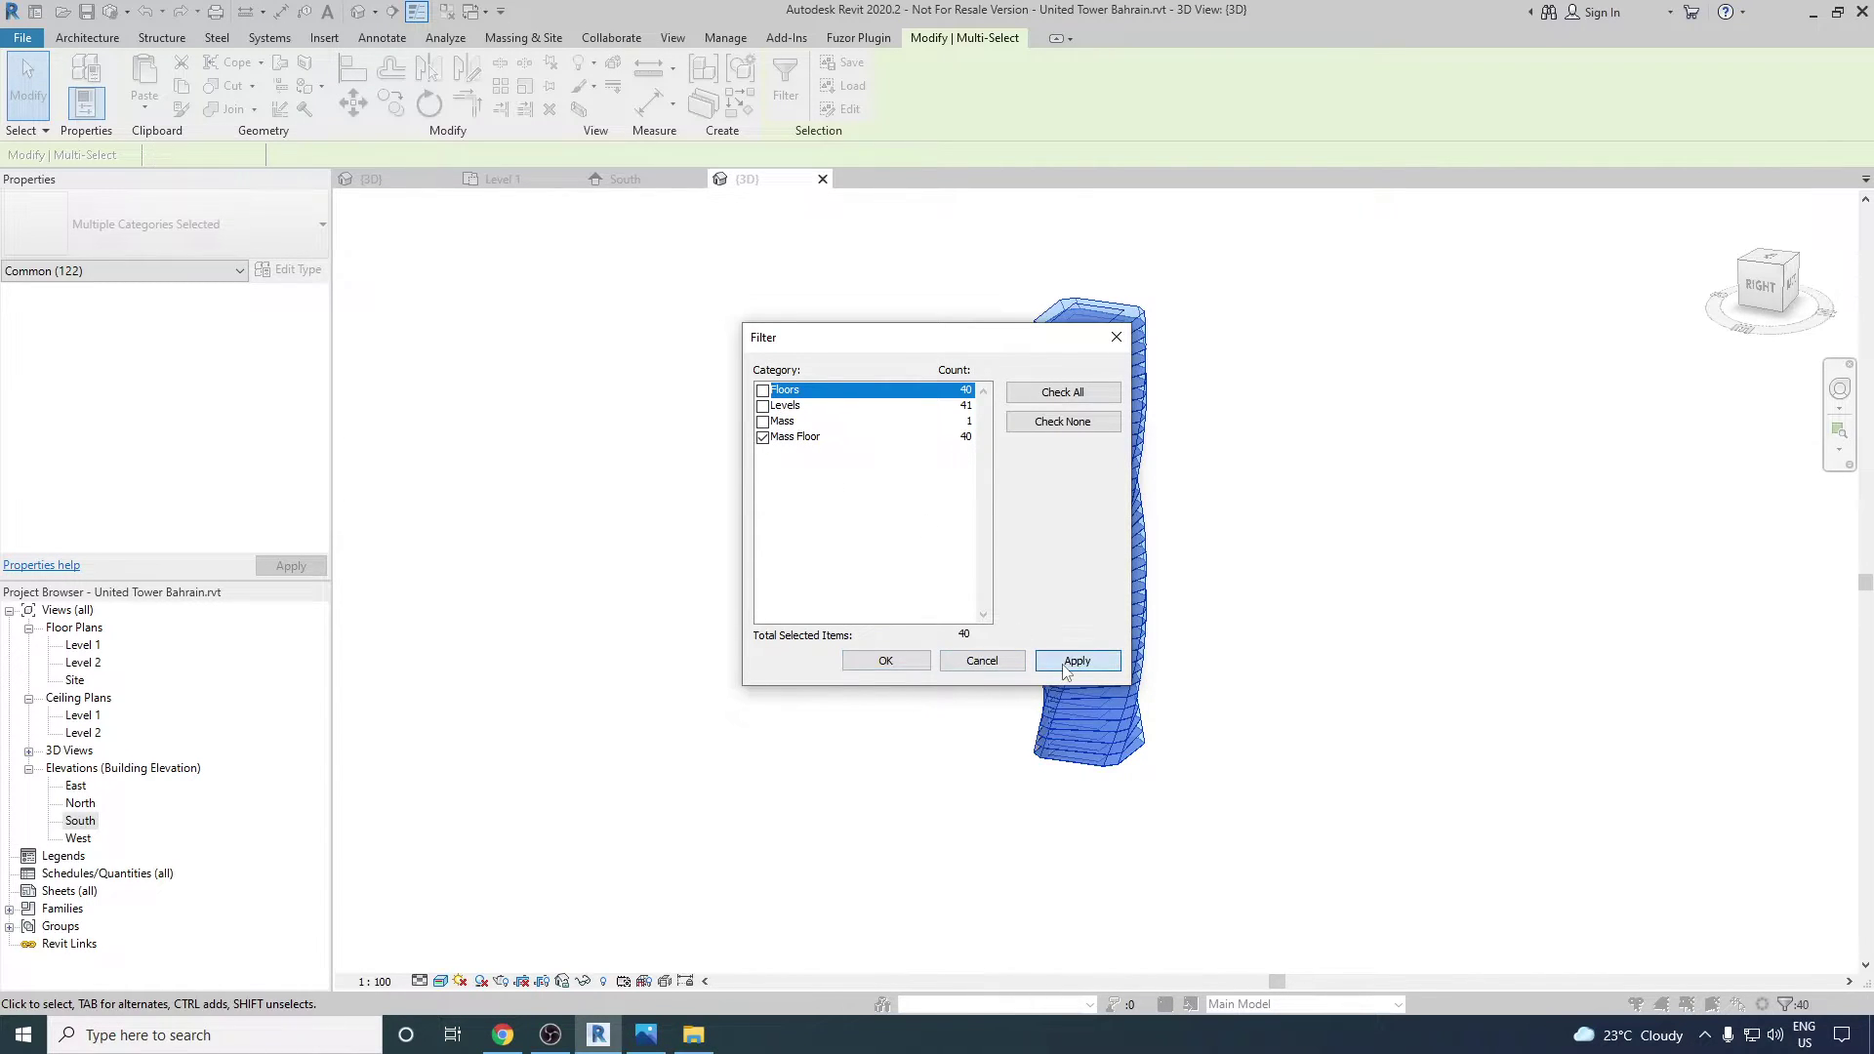
{"action": "left_click", "coordinate": [886, 661]}
- Hide the selected mass floors in the 3D view
{"action": "scroll", "coordinate": [1114, 574], "scroll_direction": "up", "scroll_amount": 2}
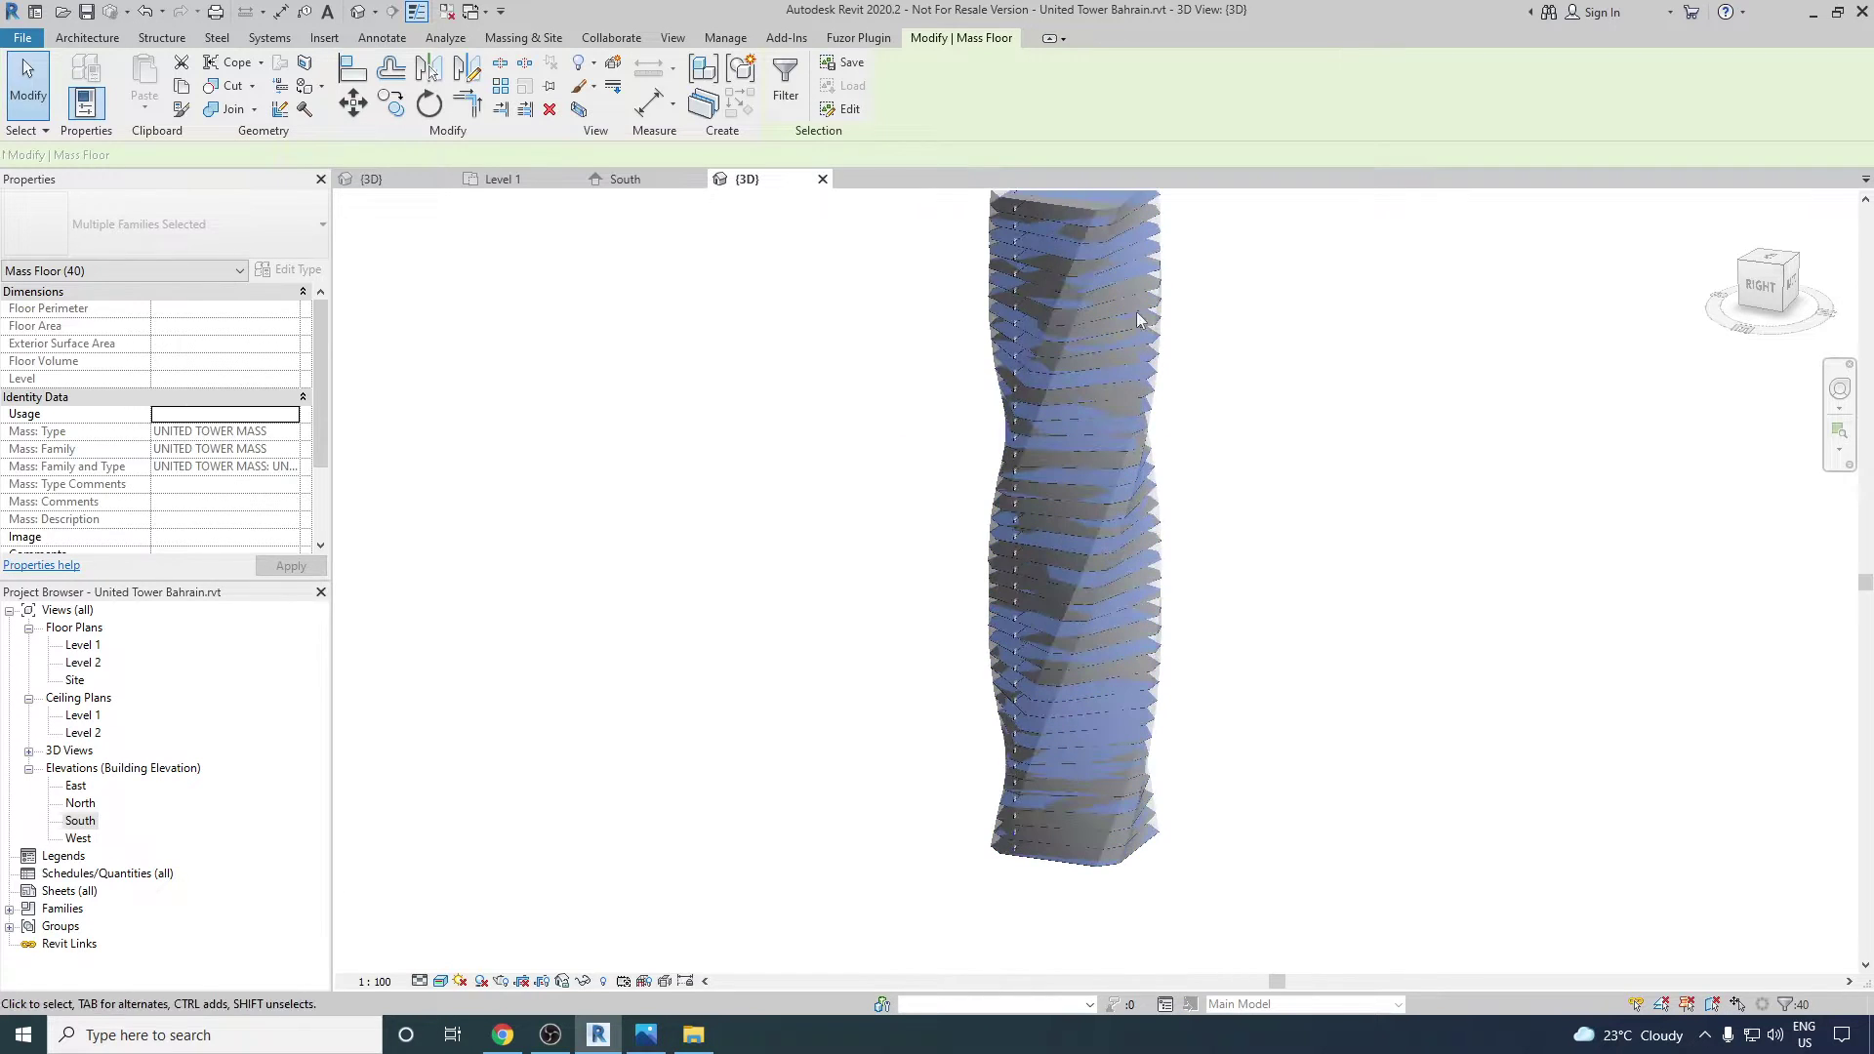
{"action": "right_click", "coordinate": [1255, 373]}
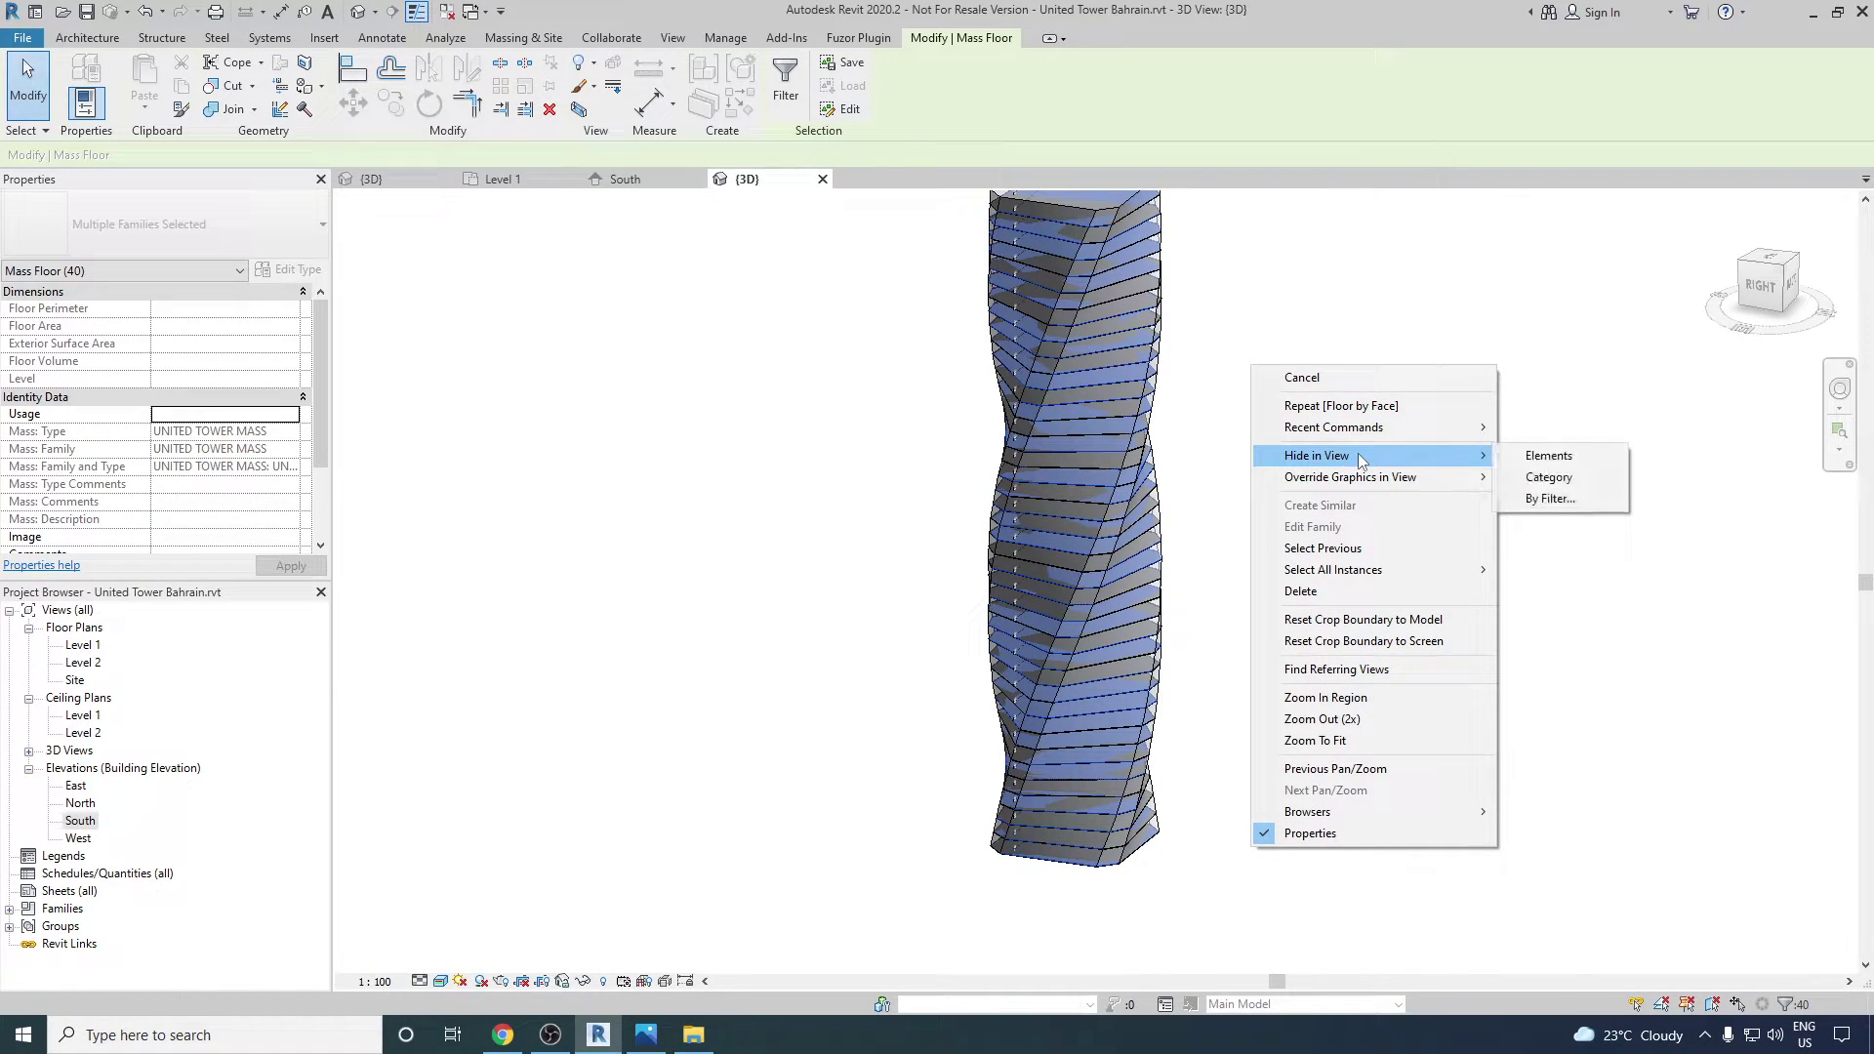
{"action": "left_click", "coordinate": [1525, 457]}
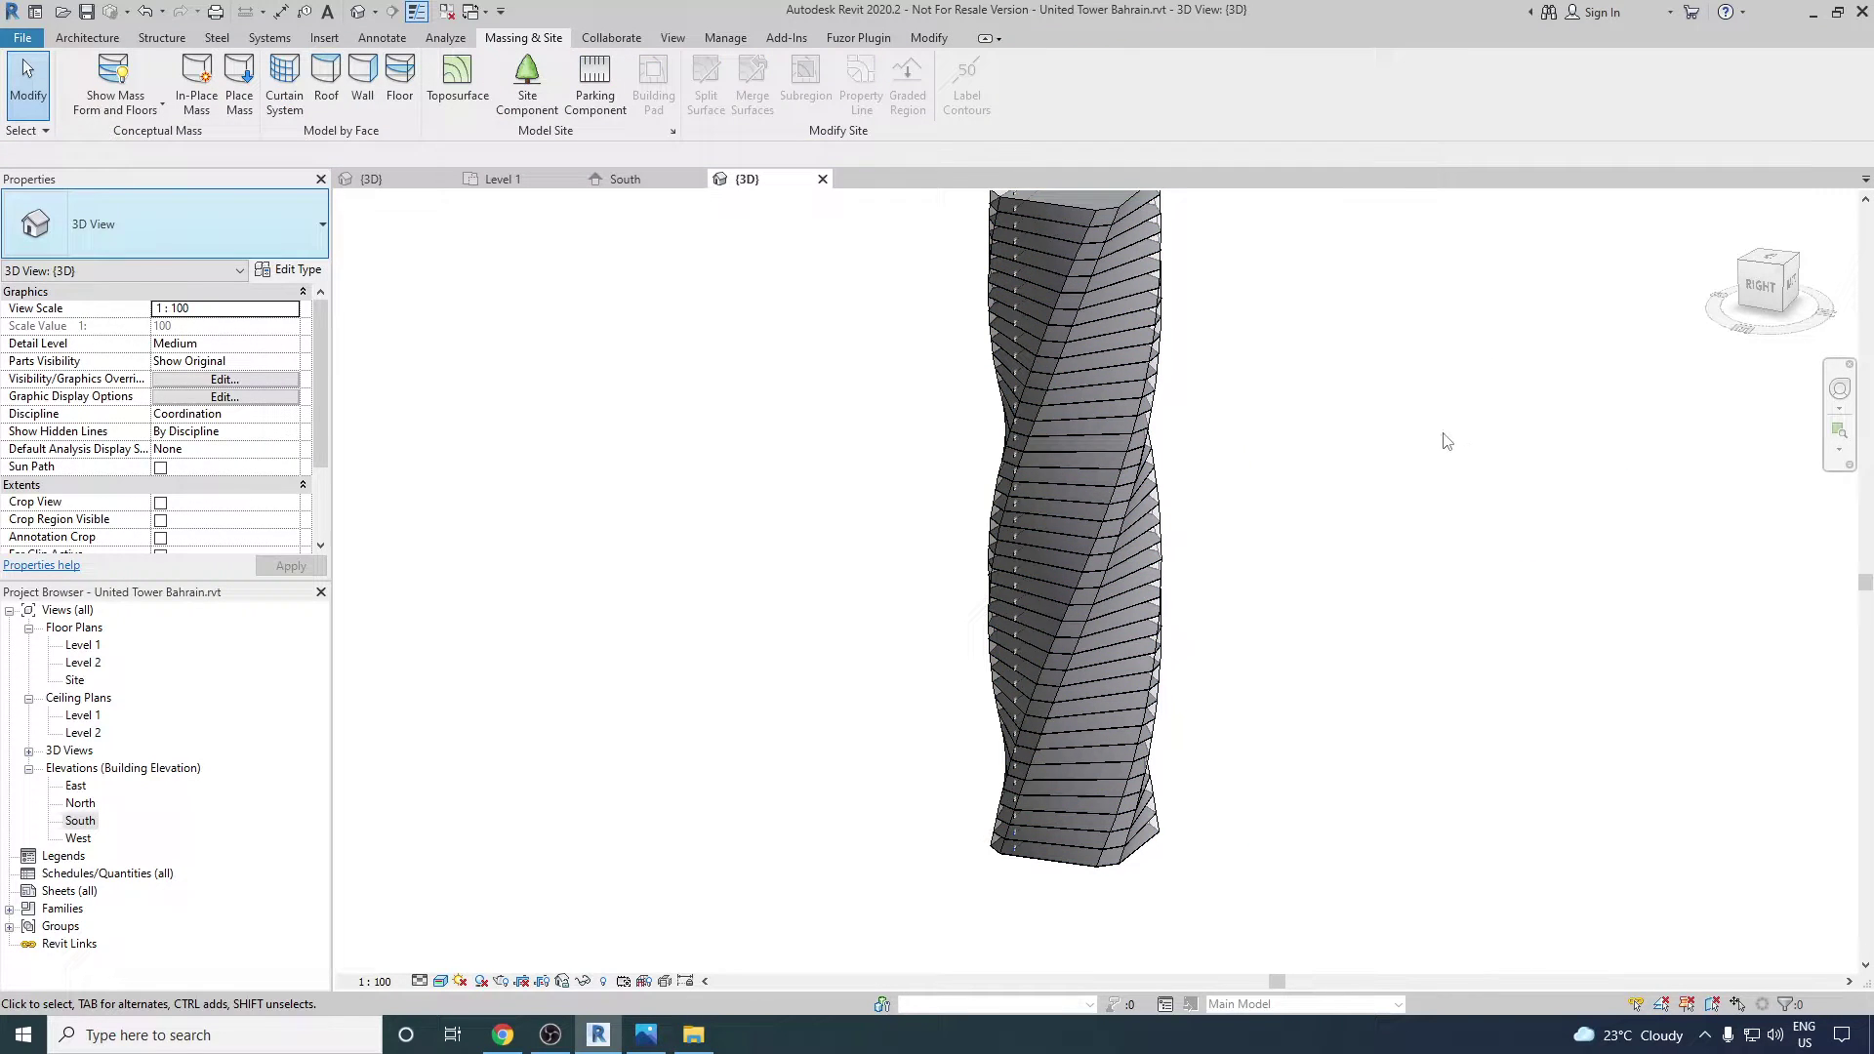
- Orbit toward the tower's back and clad one twisted face with a 1500 x 3000mm curtain system
{"action": "middle_click_drag", "start_coordinate": [1360, 494], "coordinate": [1211, 439], "text": "shift"}
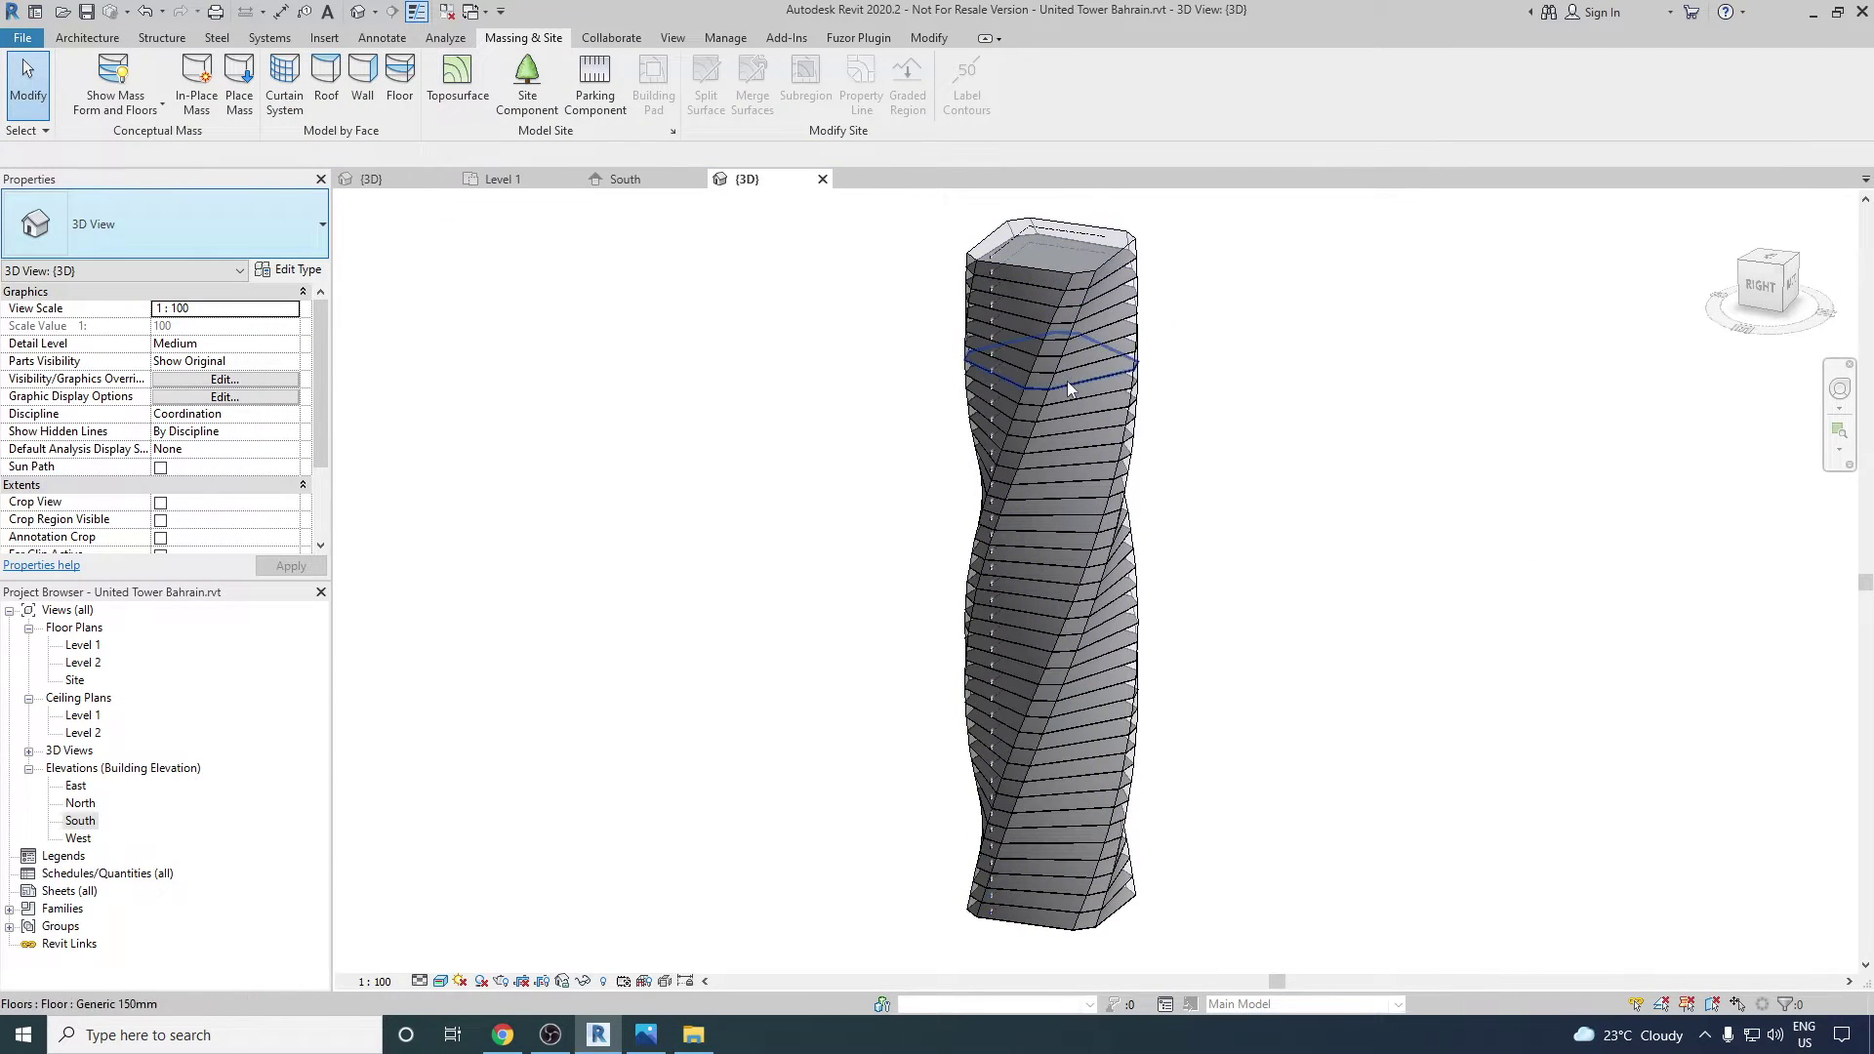
{"action": "middle_click_drag", "start_coordinate": [1029, 424], "coordinate": [754, 333], "text": "shift"}
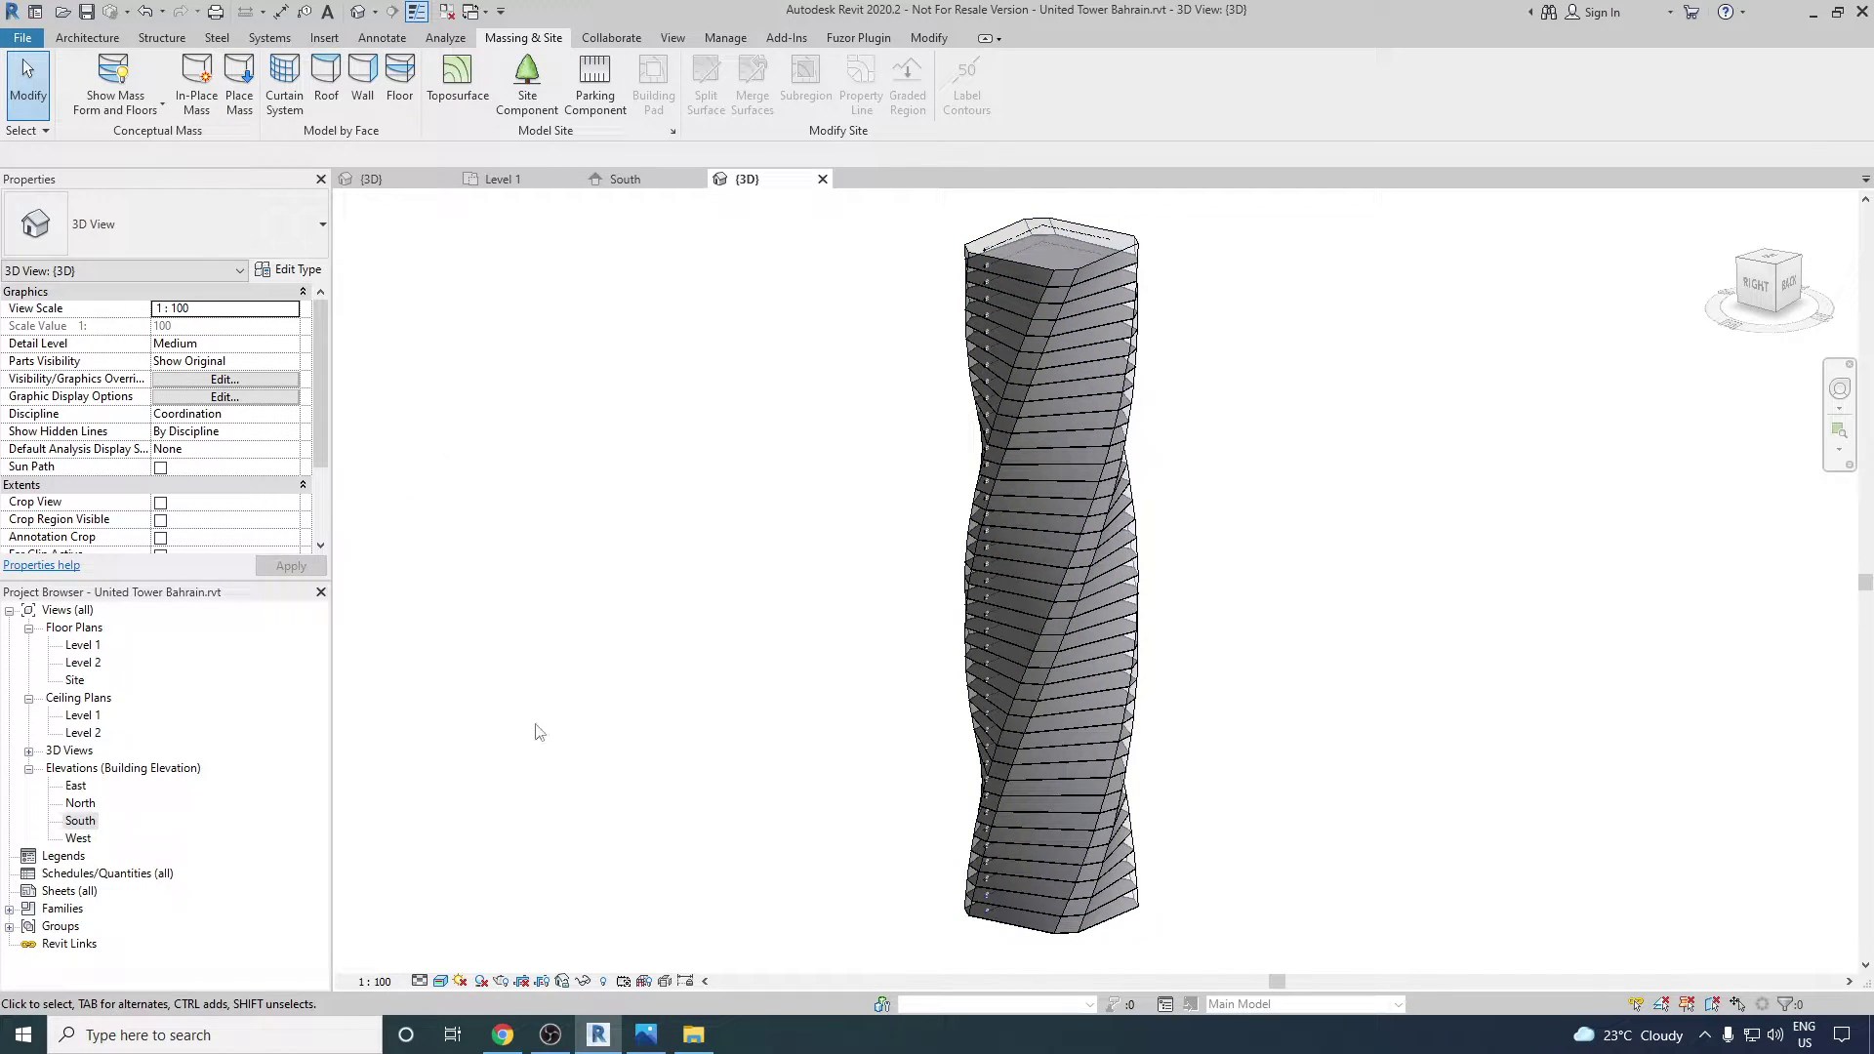
{"action": "left_click", "coordinate": [284, 88]}
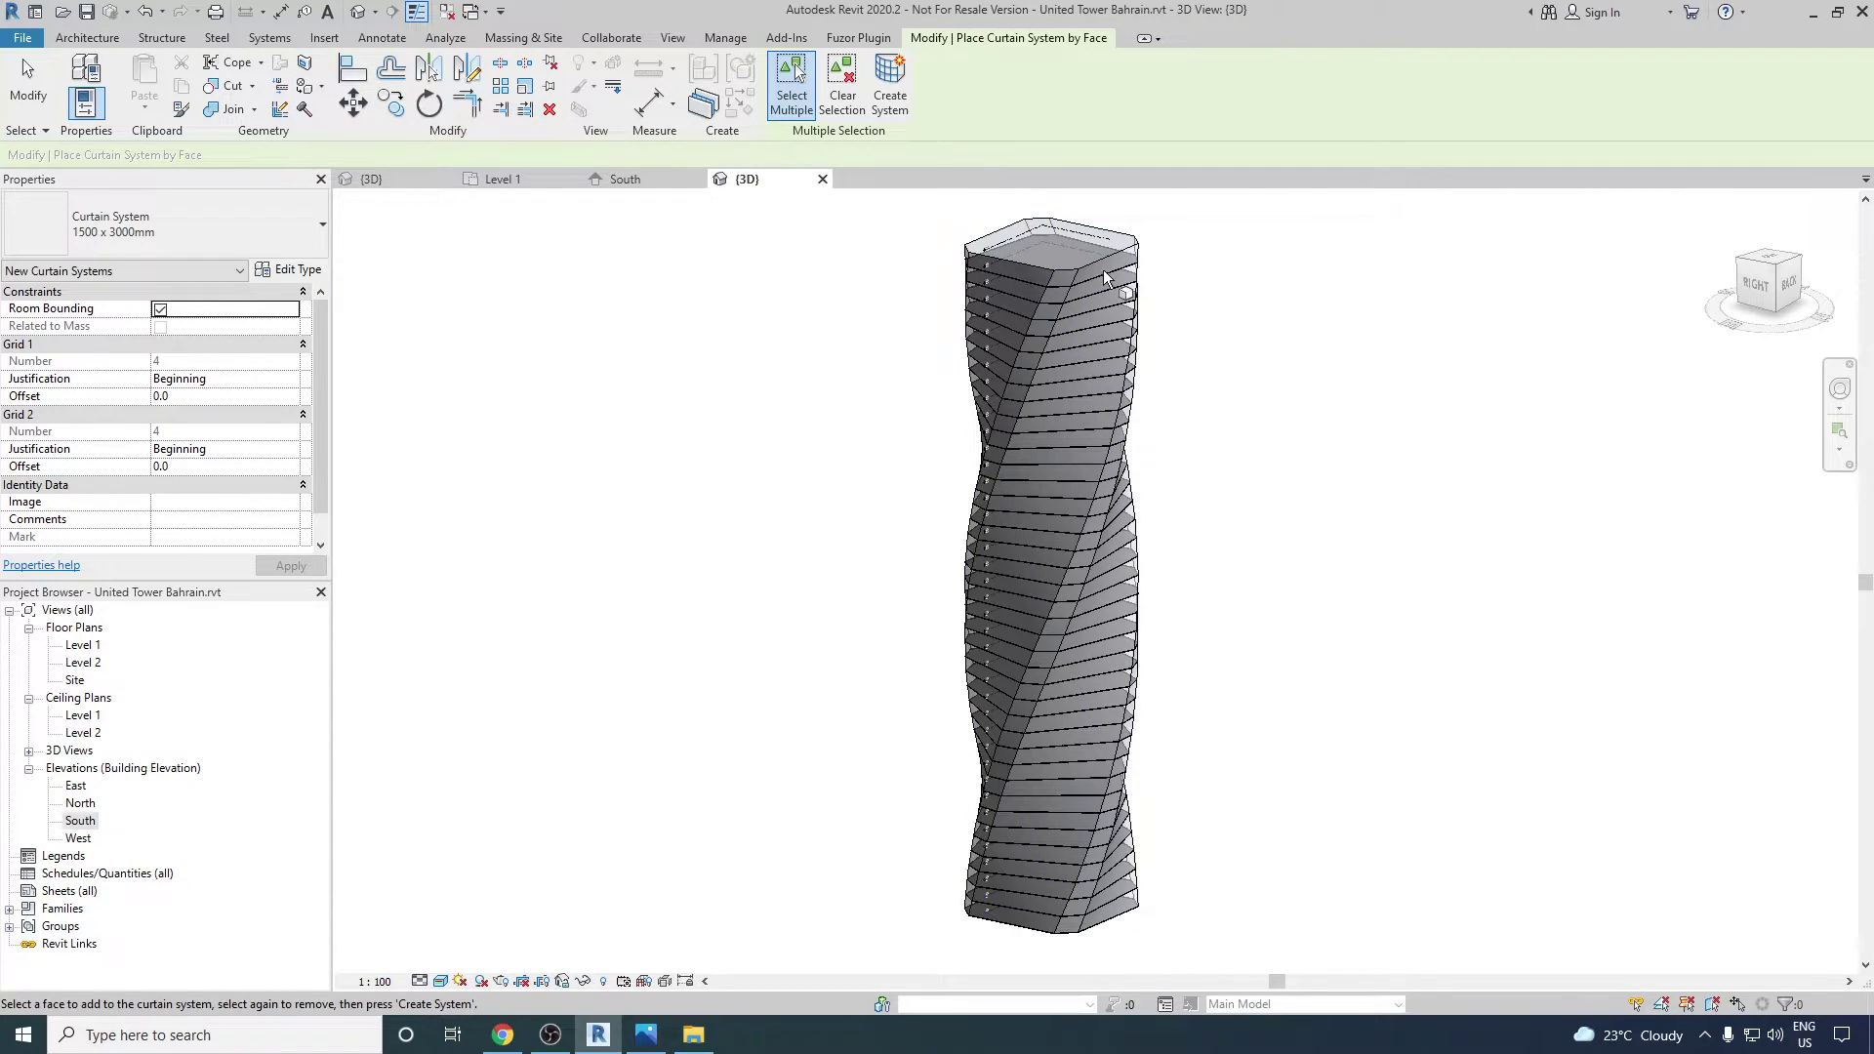
{"action": "scroll", "coordinate": [1103, 279], "scroll_direction": "up", "scroll_amount": 3}
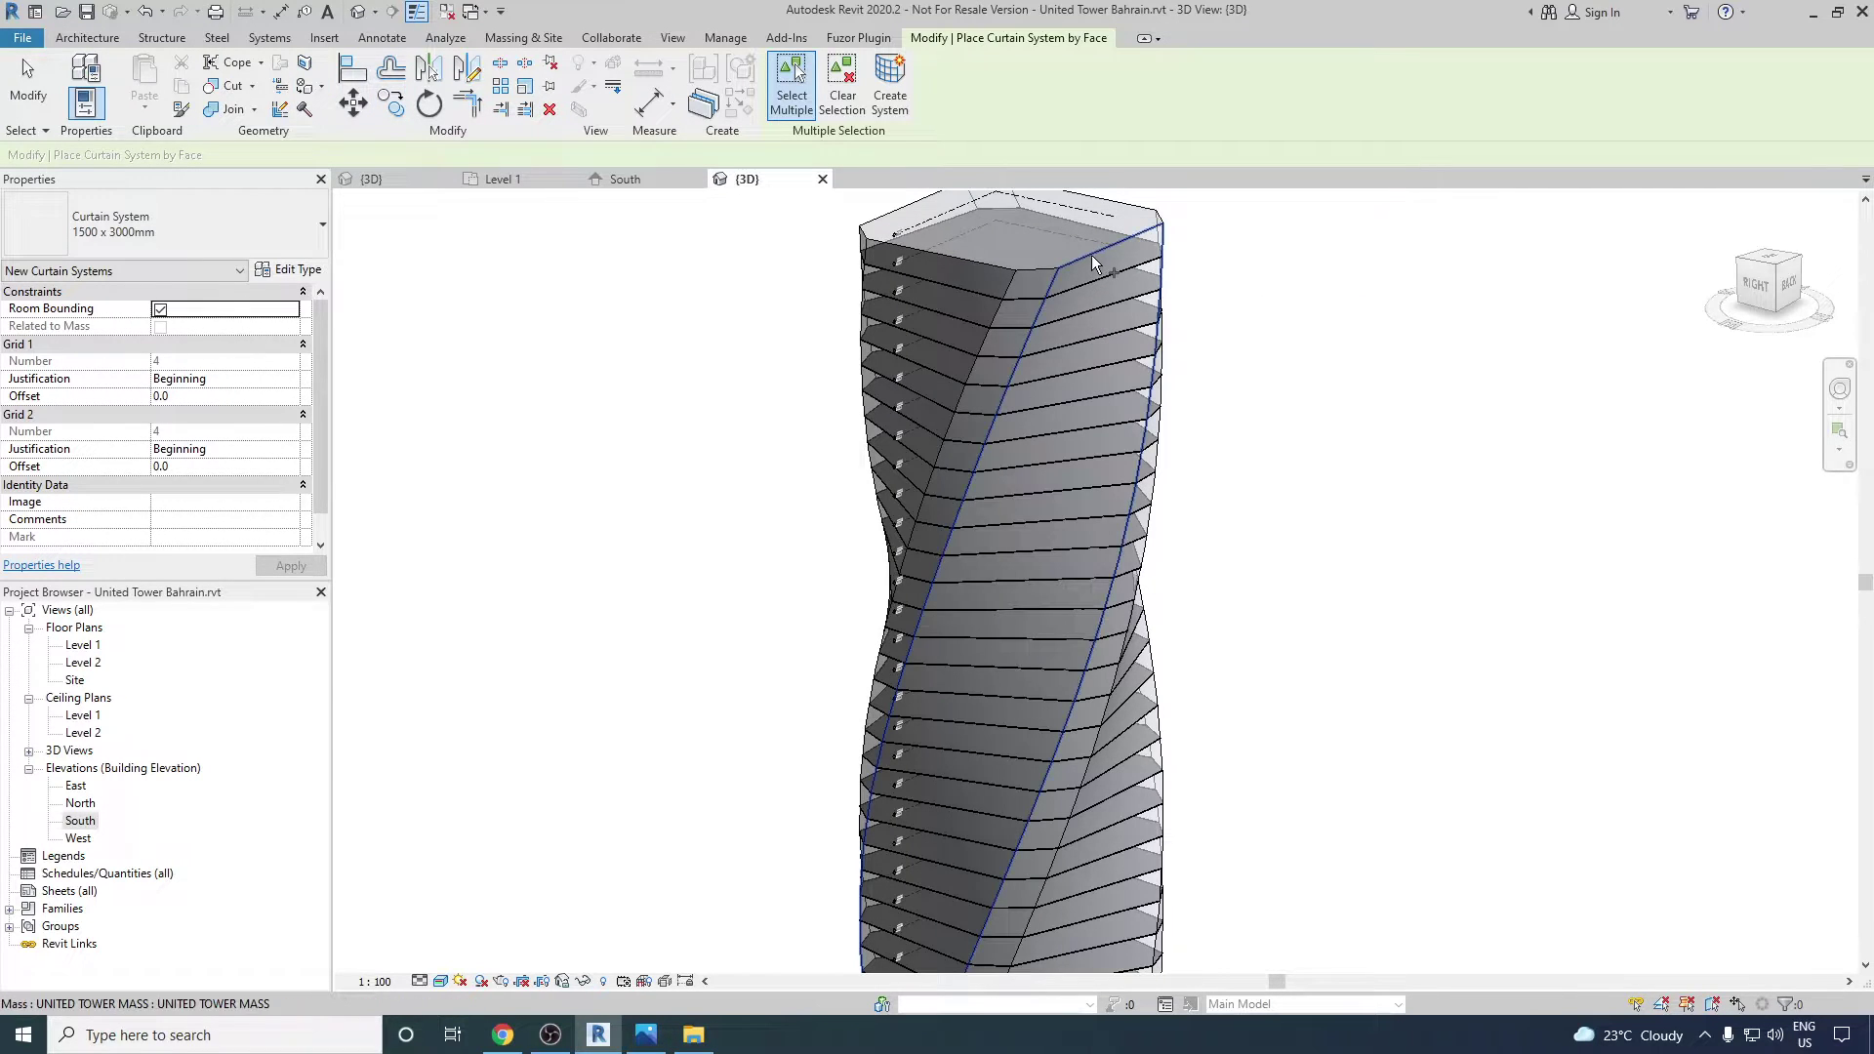
{"action": "left_click", "coordinate": [1094, 254]}
{"action": "left_click", "coordinate": [890, 88]}
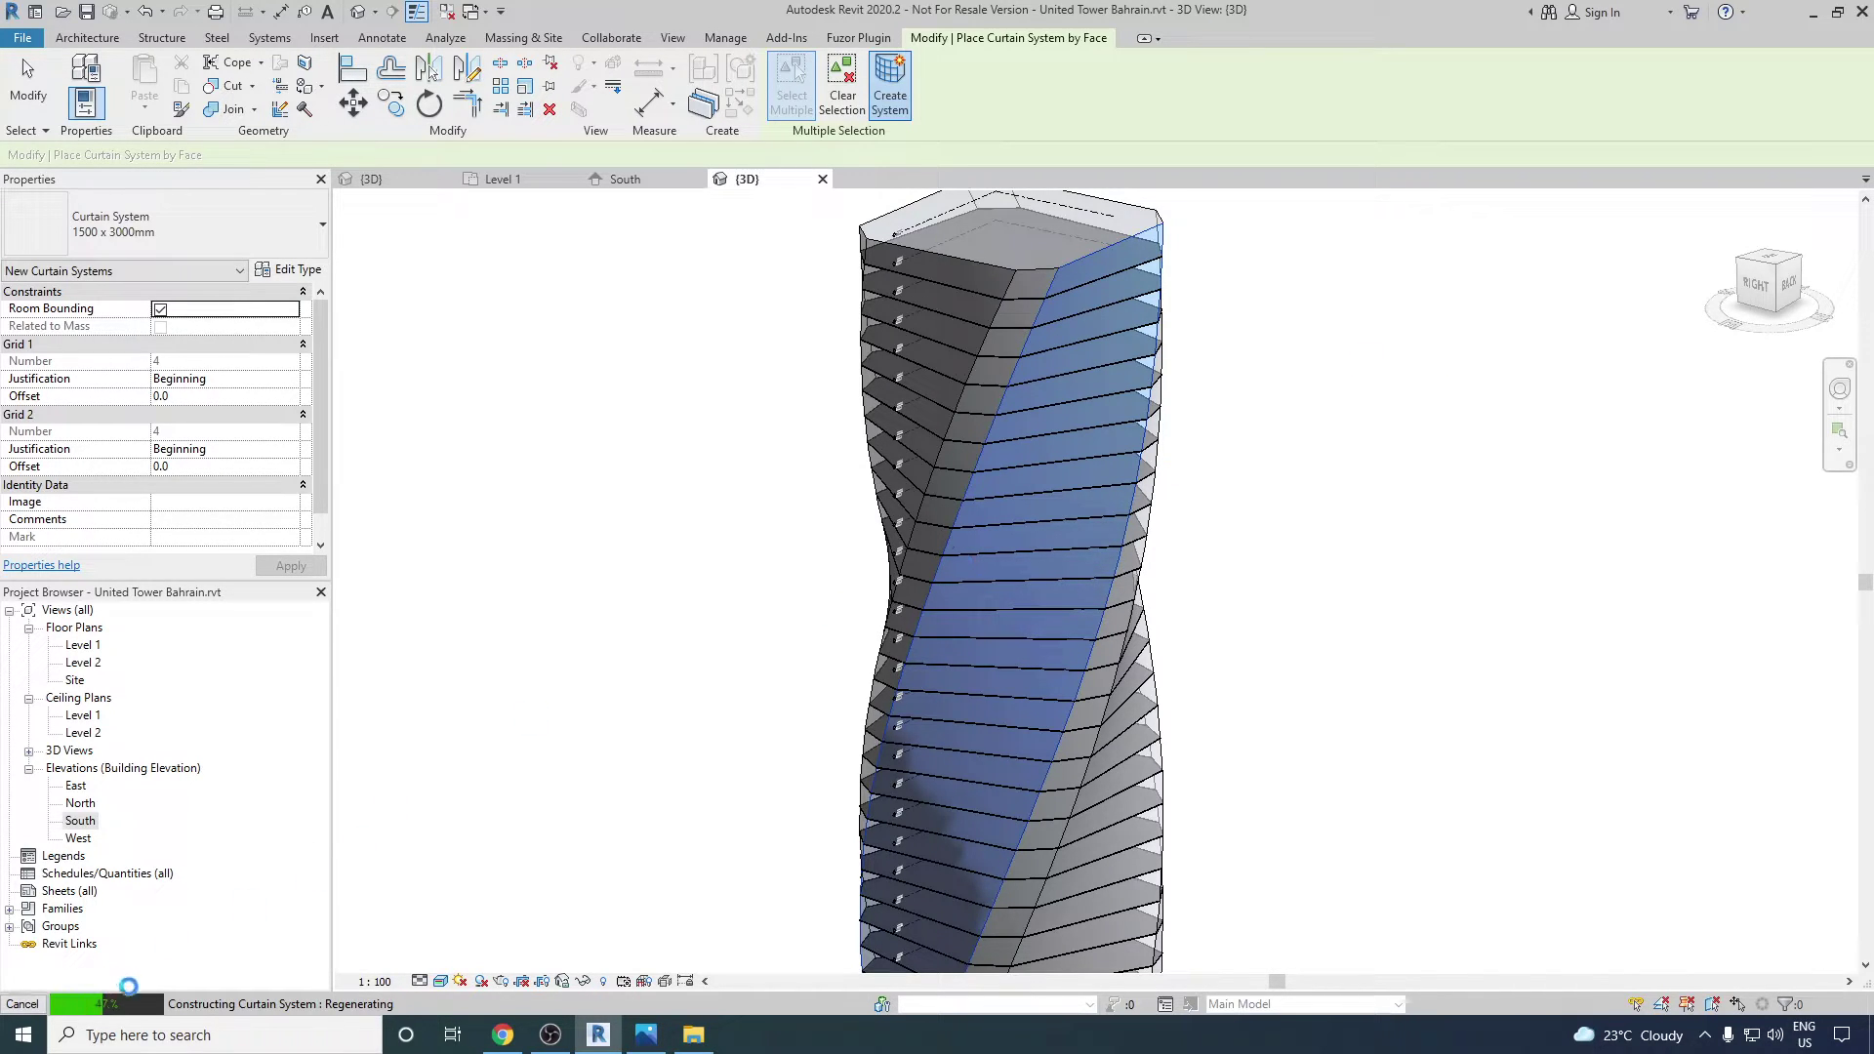
{"action": "right_click", "coordinate": [1346, 424]}
{"action": "left_click", "coordinate": [1378, 437]}
{"action": "scroll", "coordinate": [1035, 679], "scroll_direction": "up", "scroll_amount": 6}
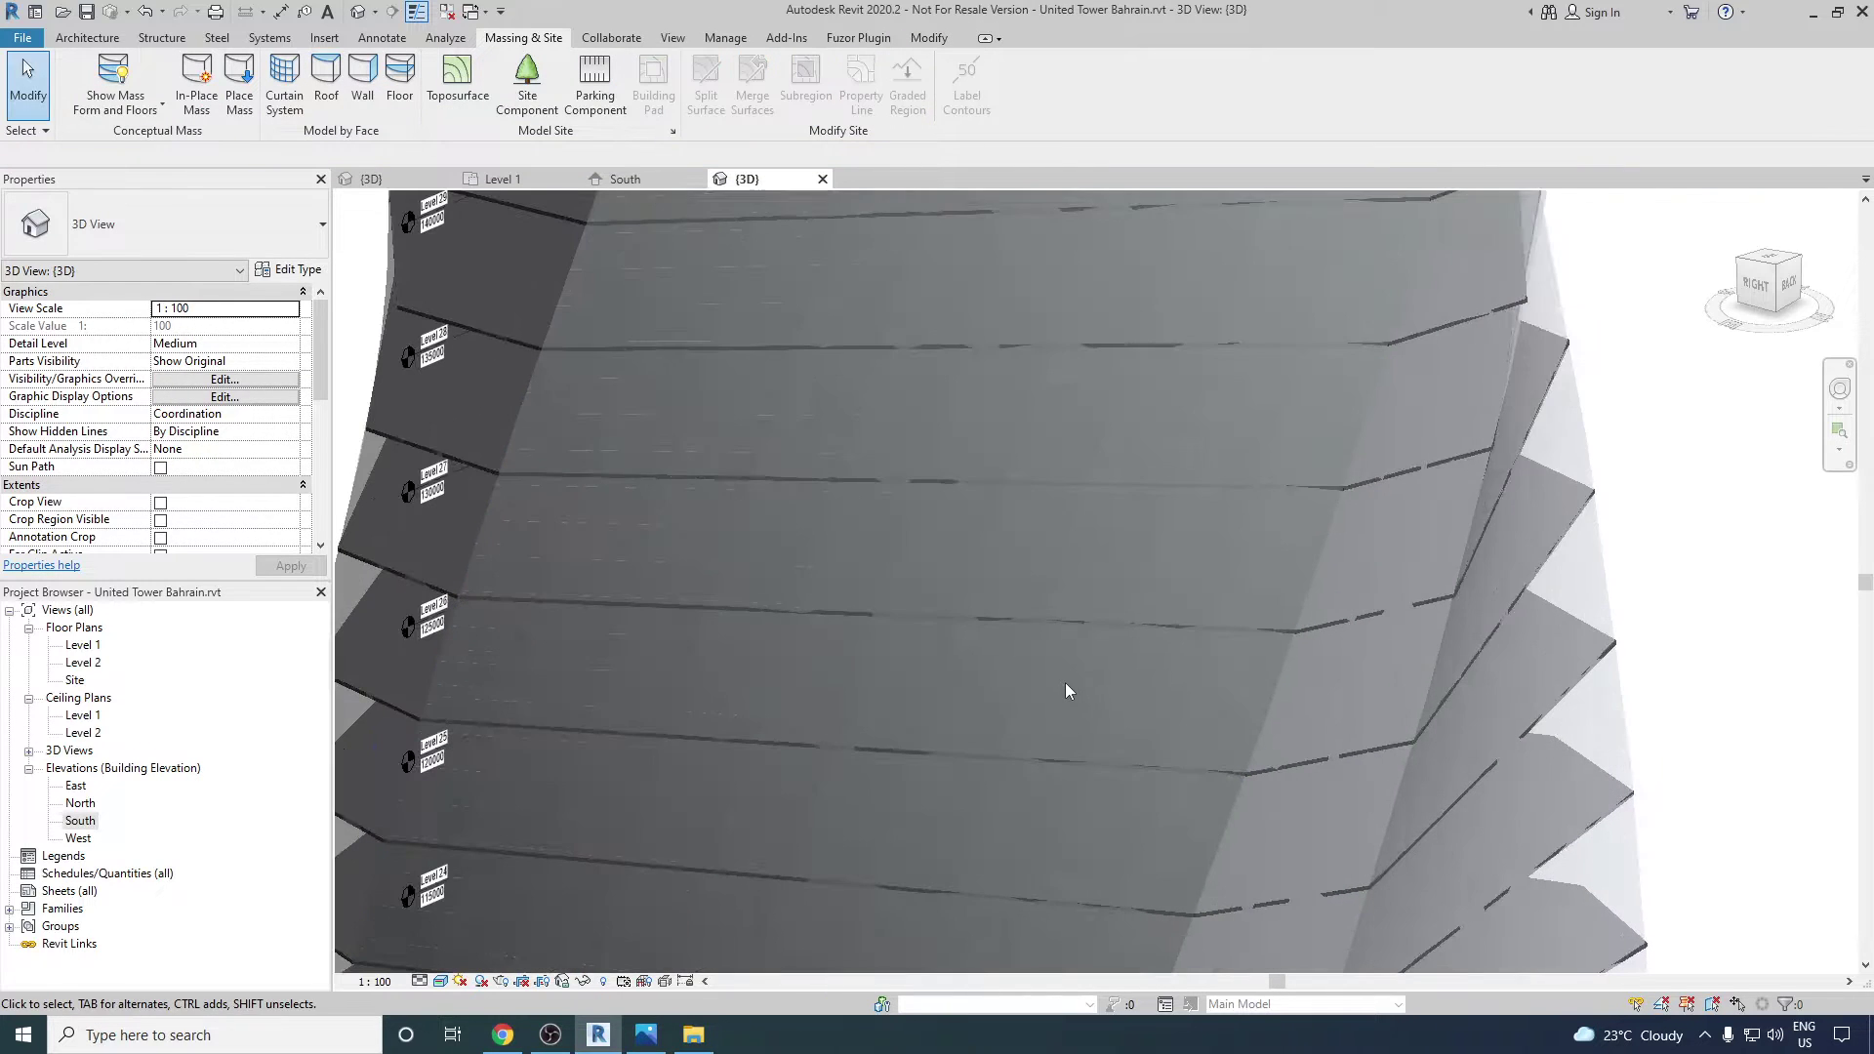
{"action": "scroll", "coordinate": [1321, 736], "scroll_direction": "up", "scroll_amount": 4}
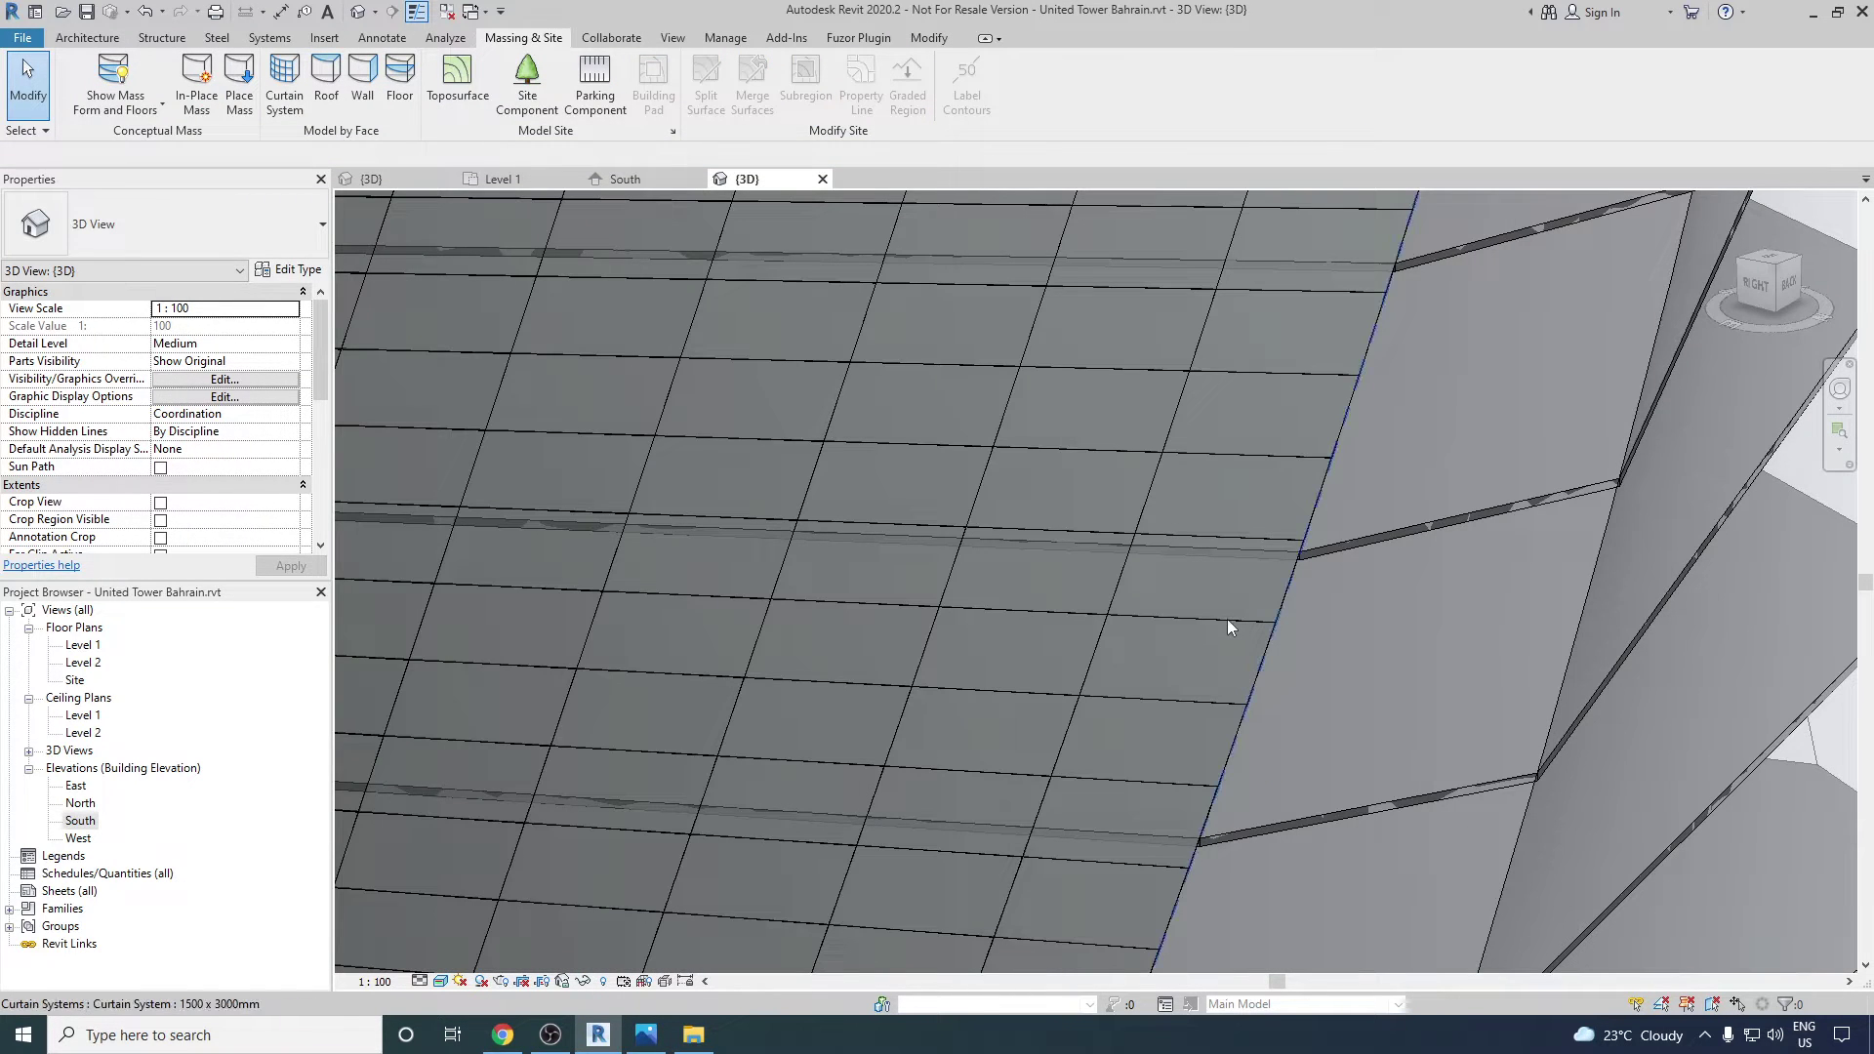
{"action": "scroll", "coordinate": [1227, 619], "scroll_direction": "down", "scroll_amount": 10}
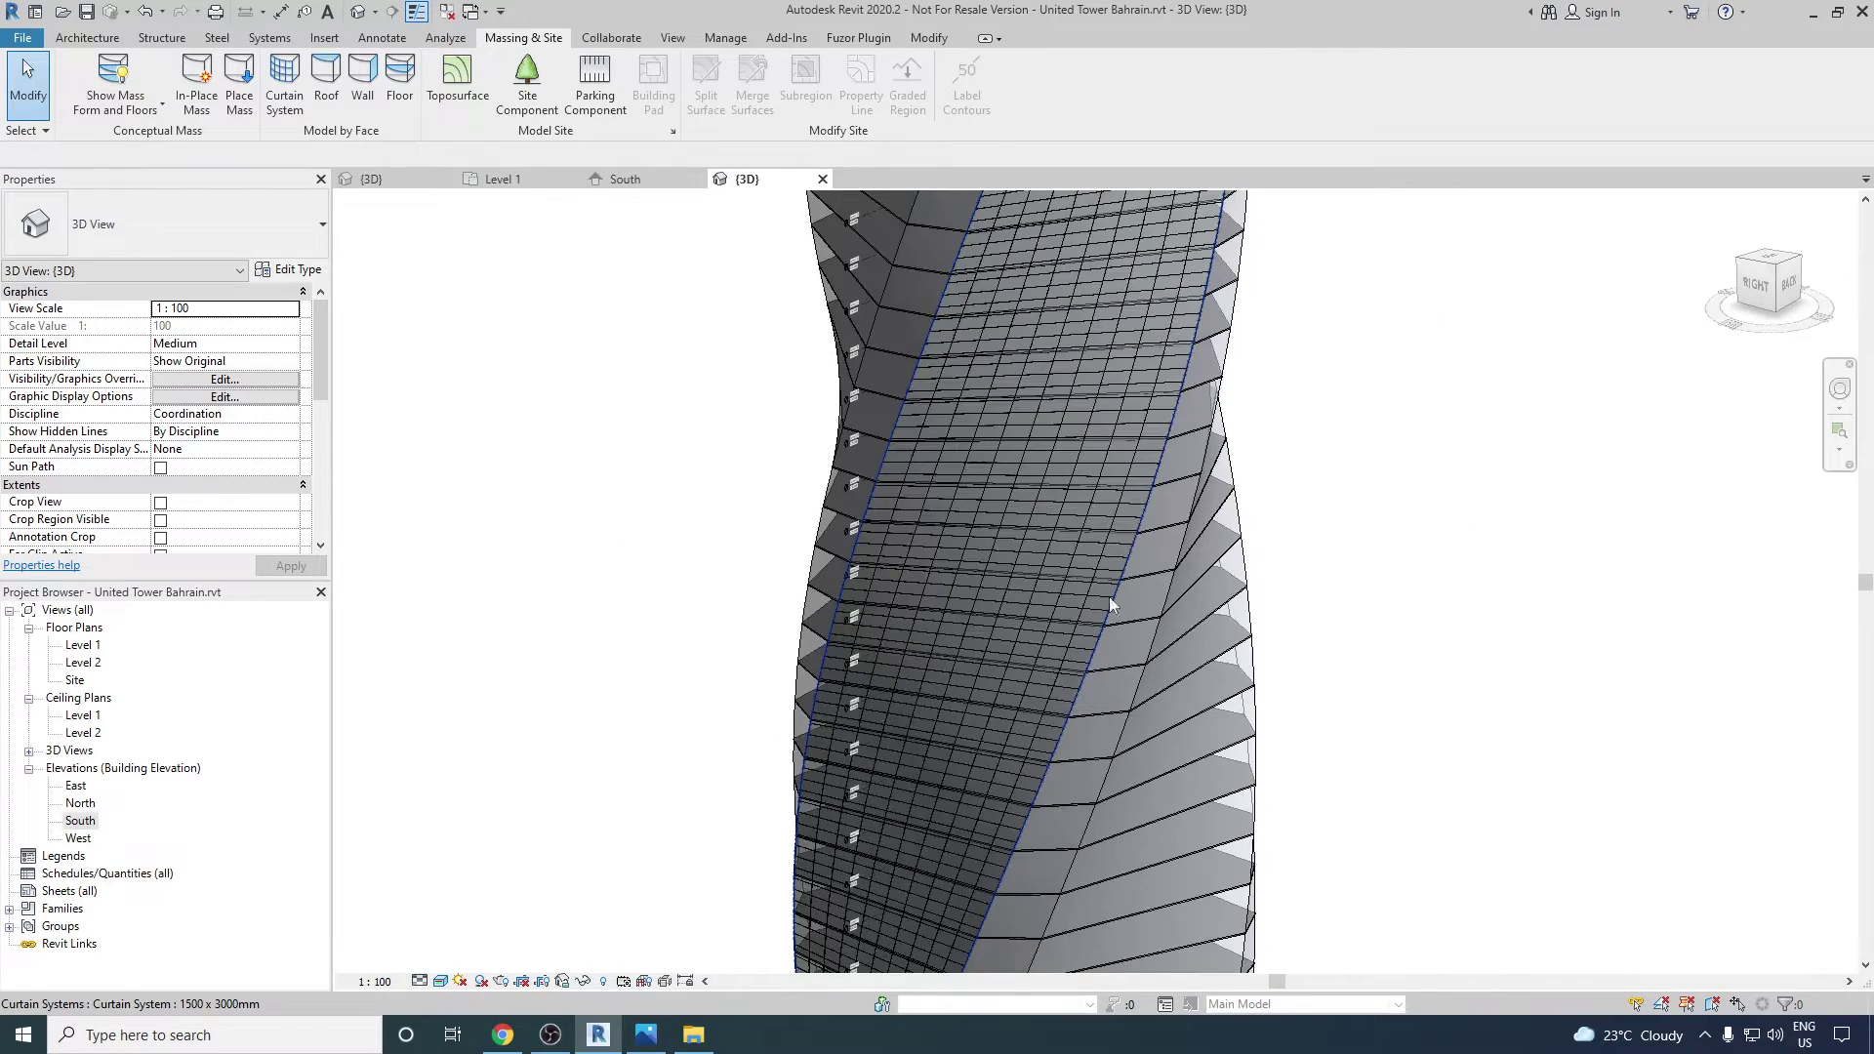
{"action": "middle_click_drag", "start_coordinate": [1111, 605], "coordinate": [1435, 640], "text": "shift"}
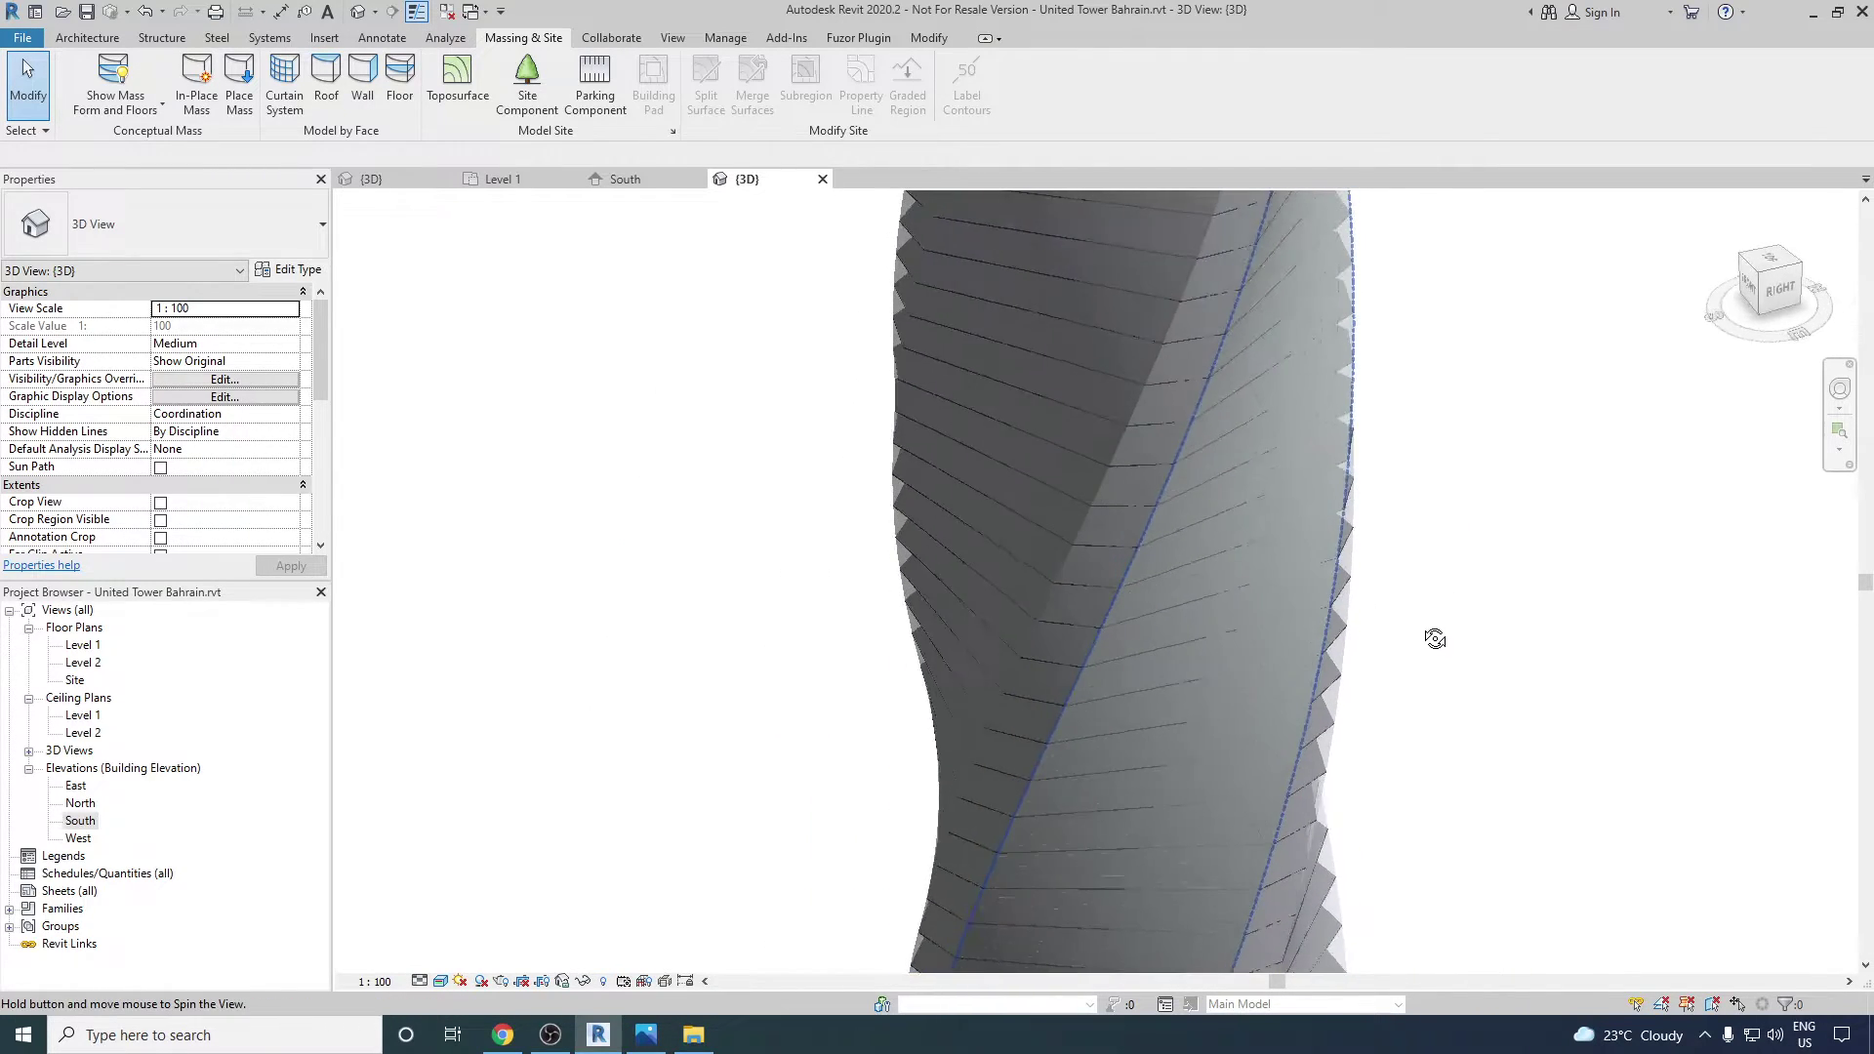
{"action": "scroll", "coordinate": [1357, 674], "scroll_direction": "up", "scroll_amount": 5}
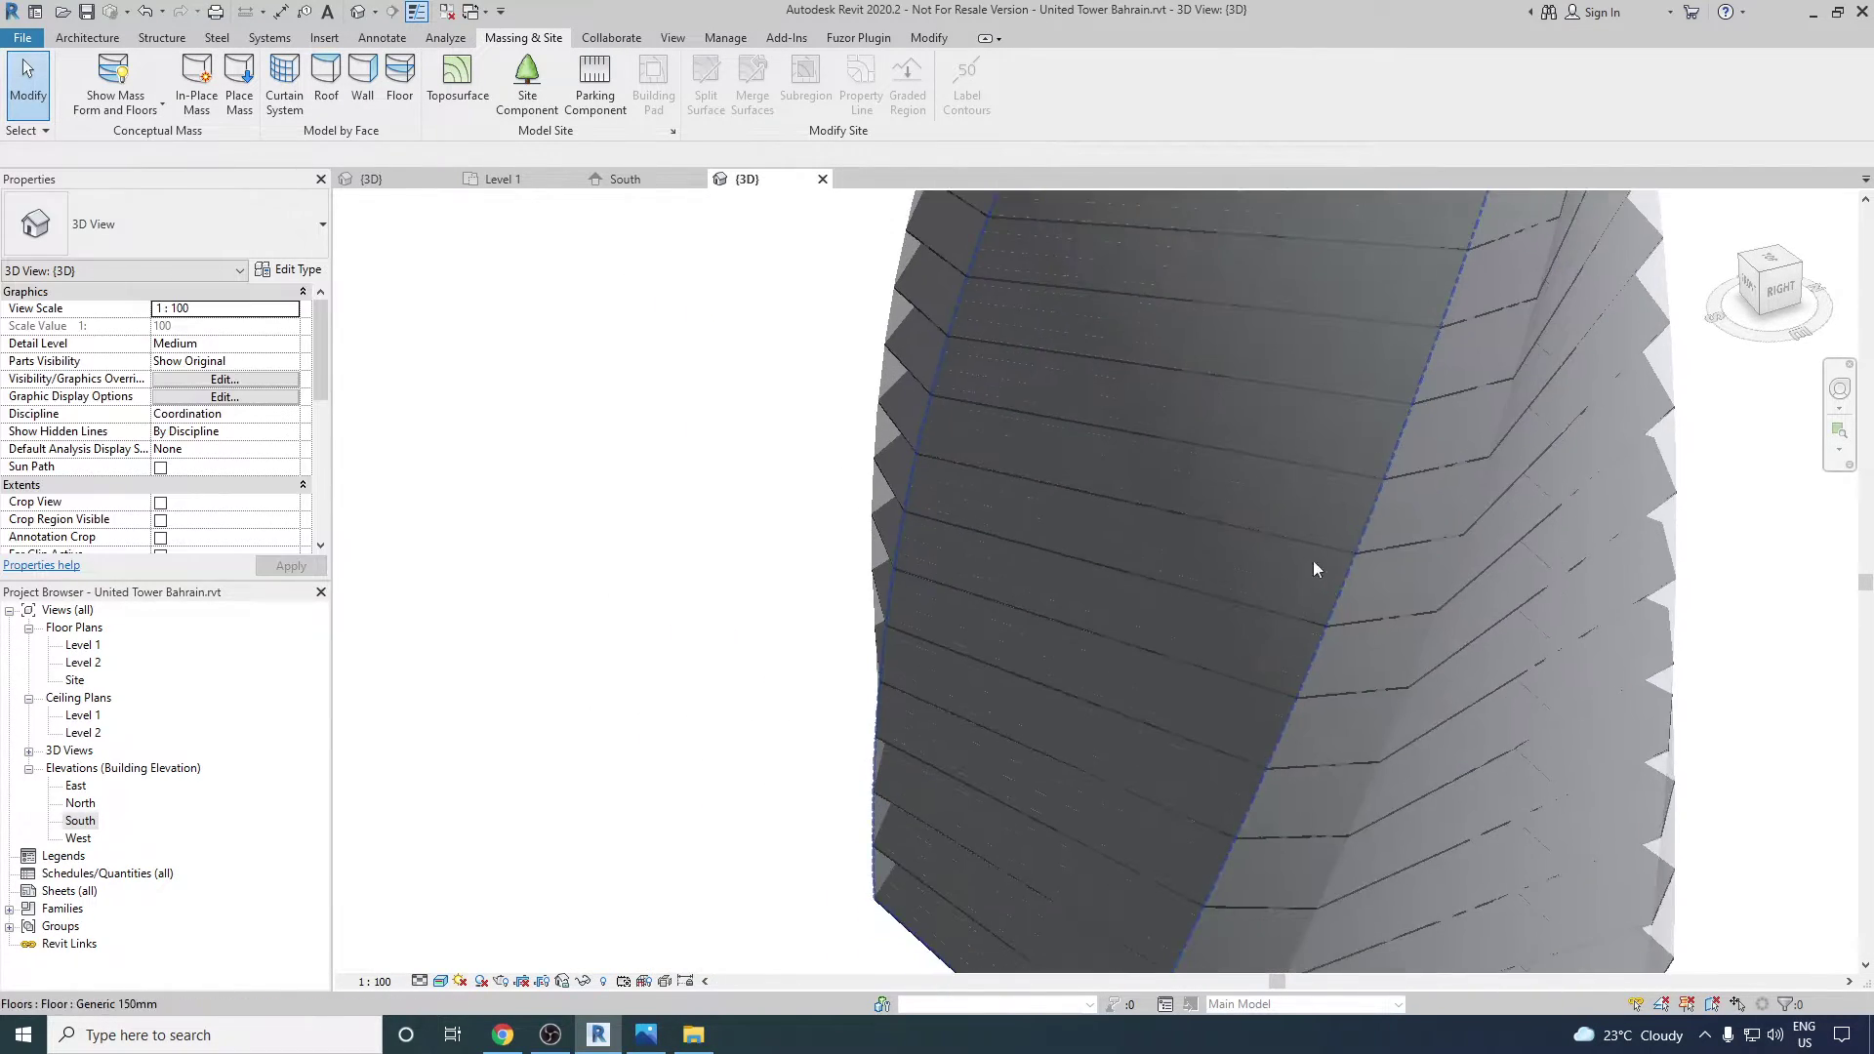
{"action": "scroll", "coordinate": [1332, 518], "scroll_direction": "down", "scroll_amount": 2}
{"action": "scroll", "coordinate": [1158, 824], "scroll_direction": "up", "scroll_amount": 6}
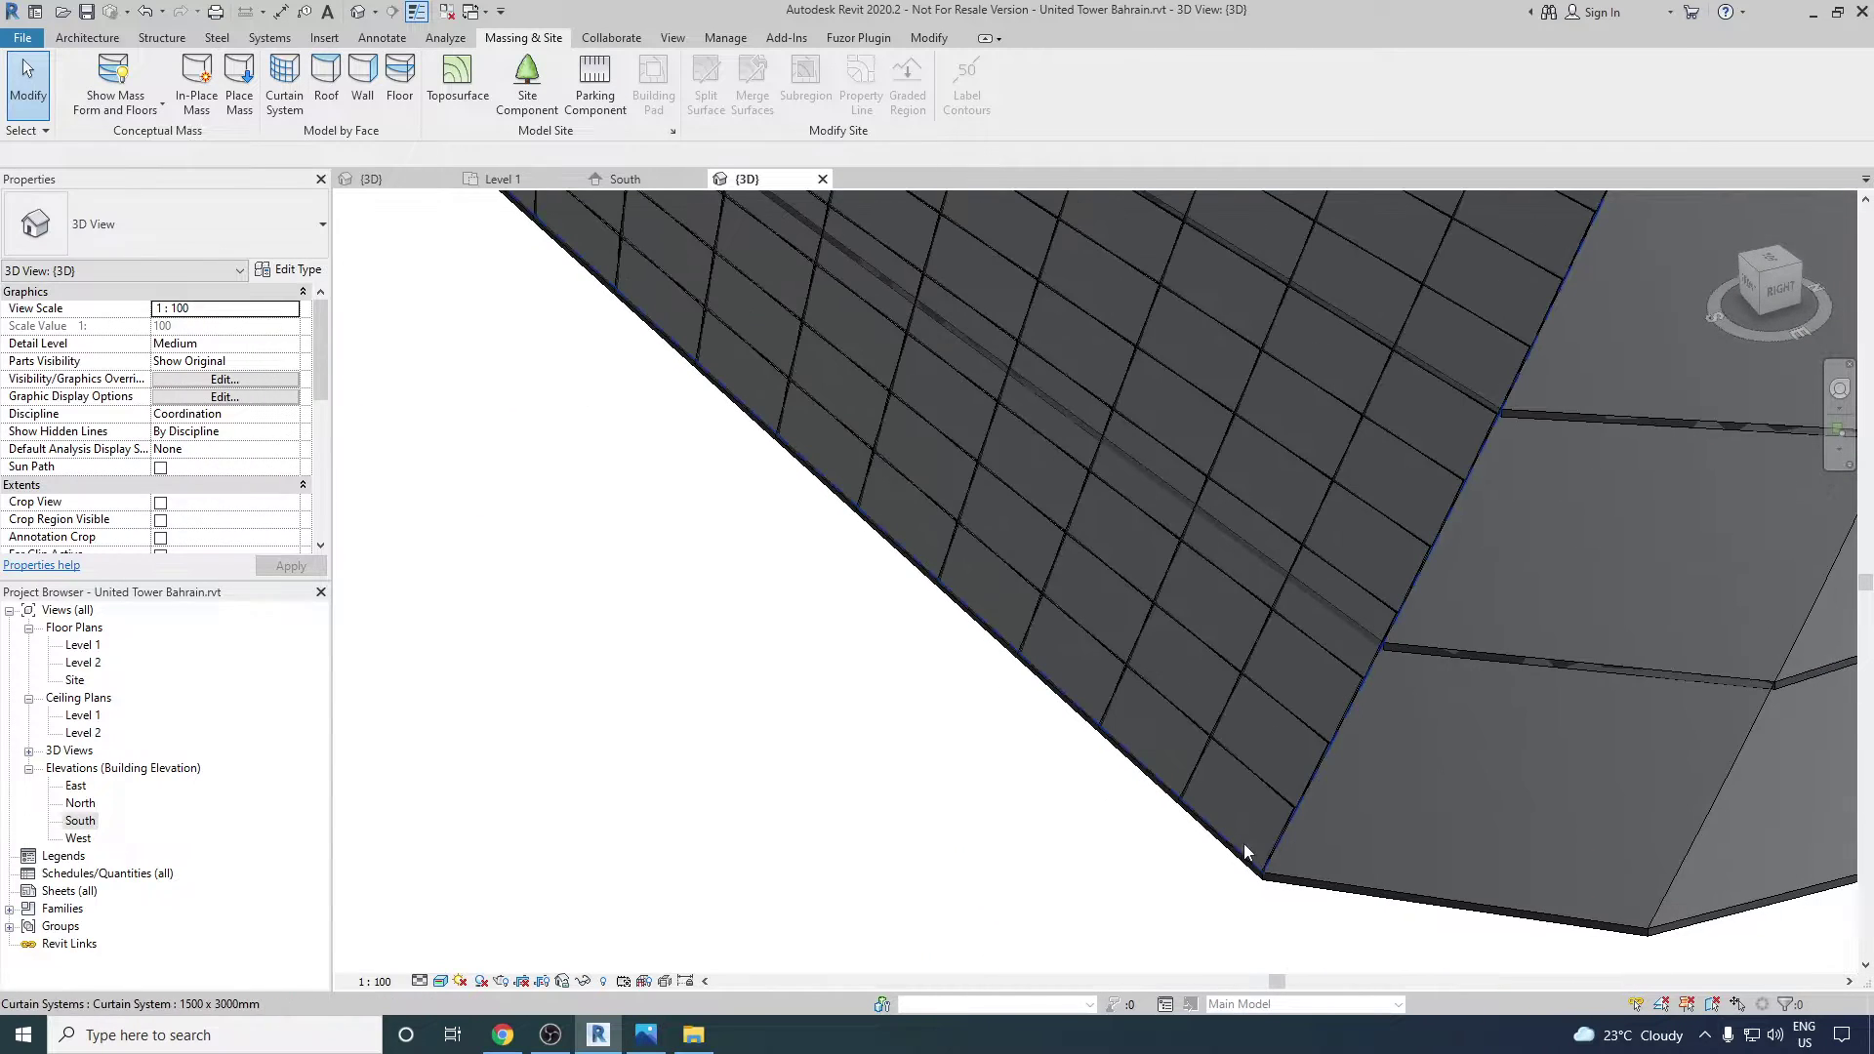
{"action": "left_click", "coordinate": [1308, 777]}
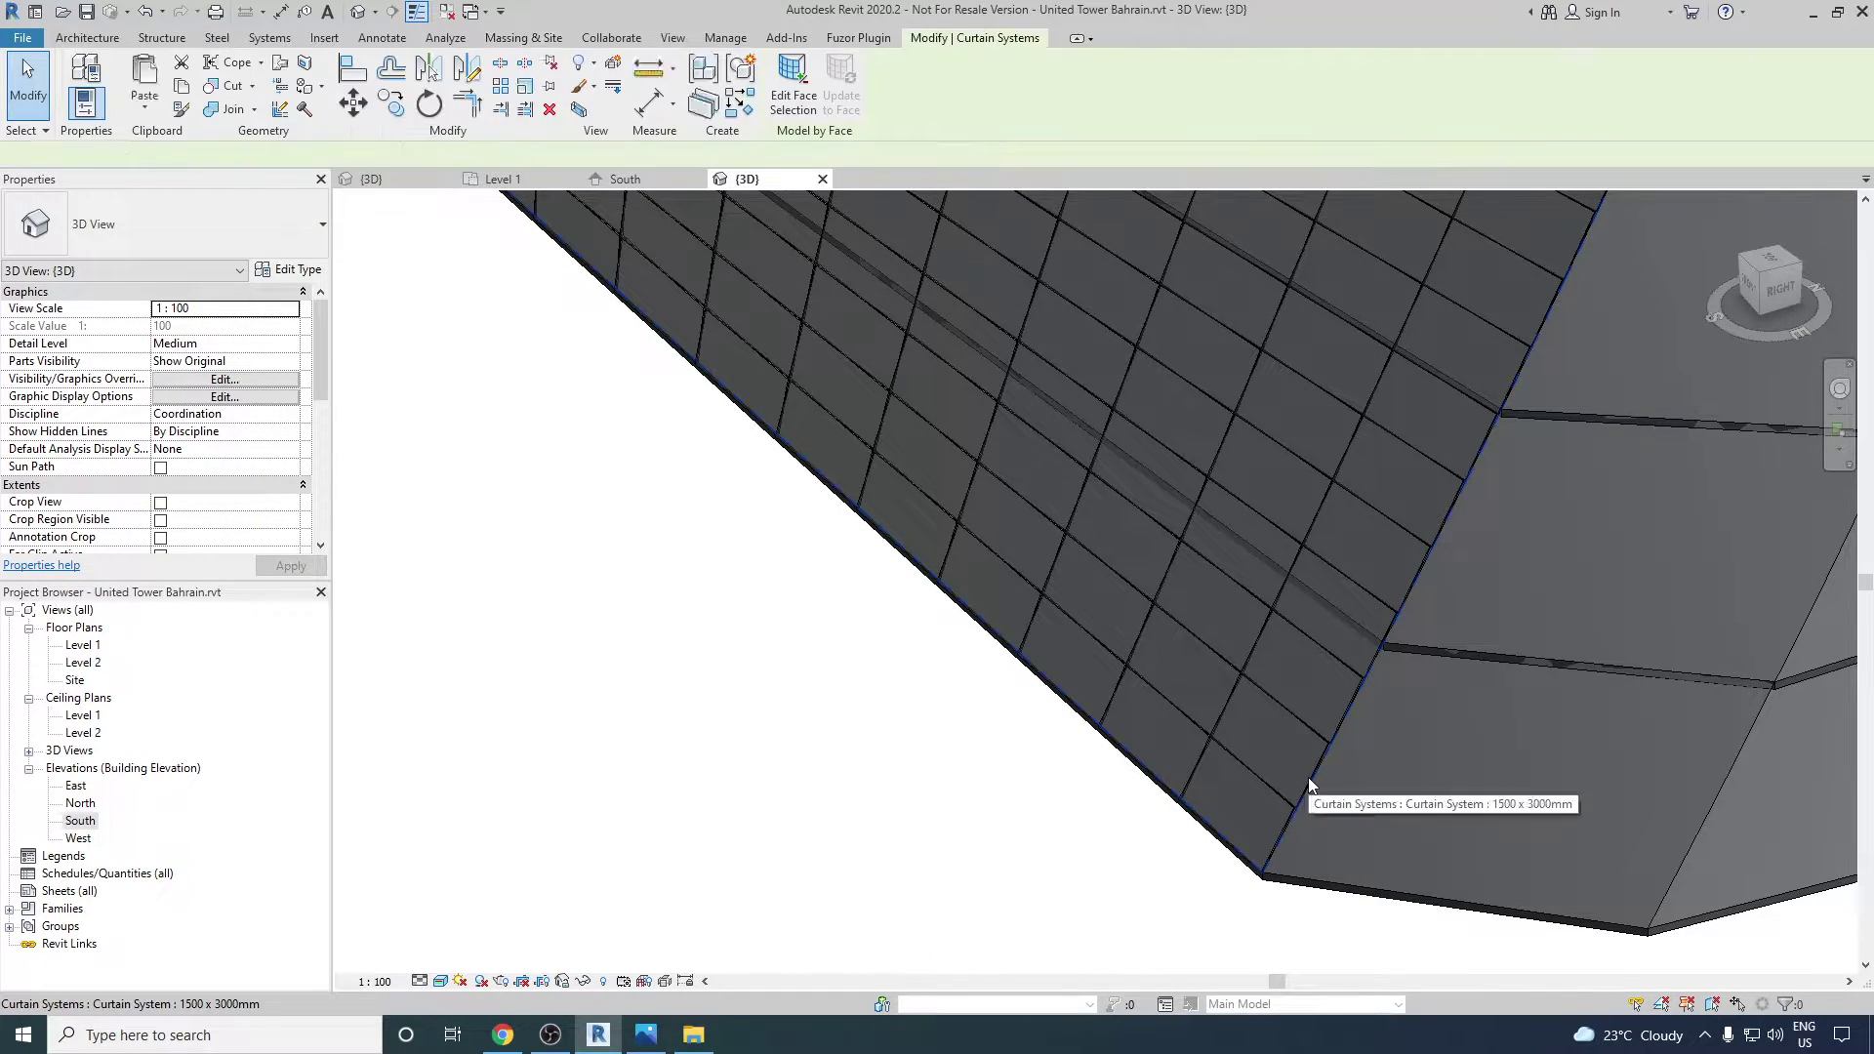
{"action": "left_click", "coordinate": [1059, 798]}
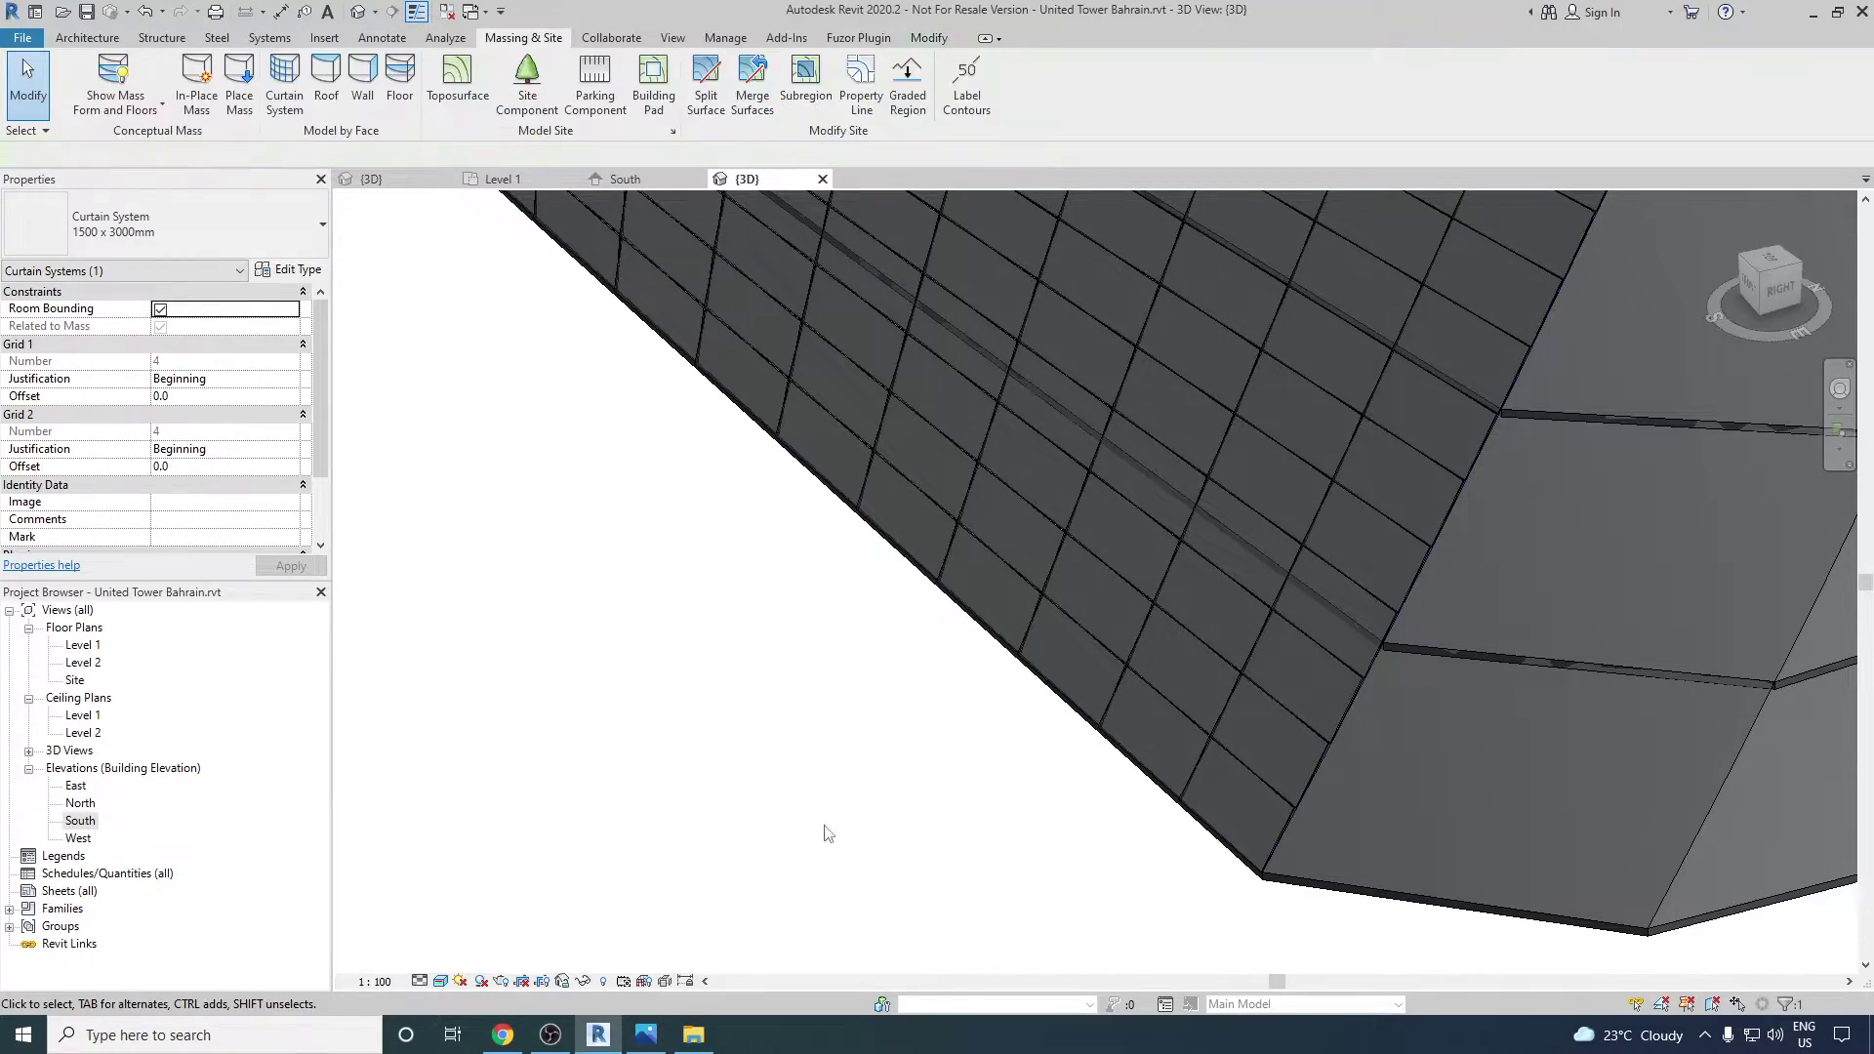
- Glance at the twisted-tower reference photo, then drop into street view at the roundabout
{"action": "left_click", "coordinate": [506, 1039]}
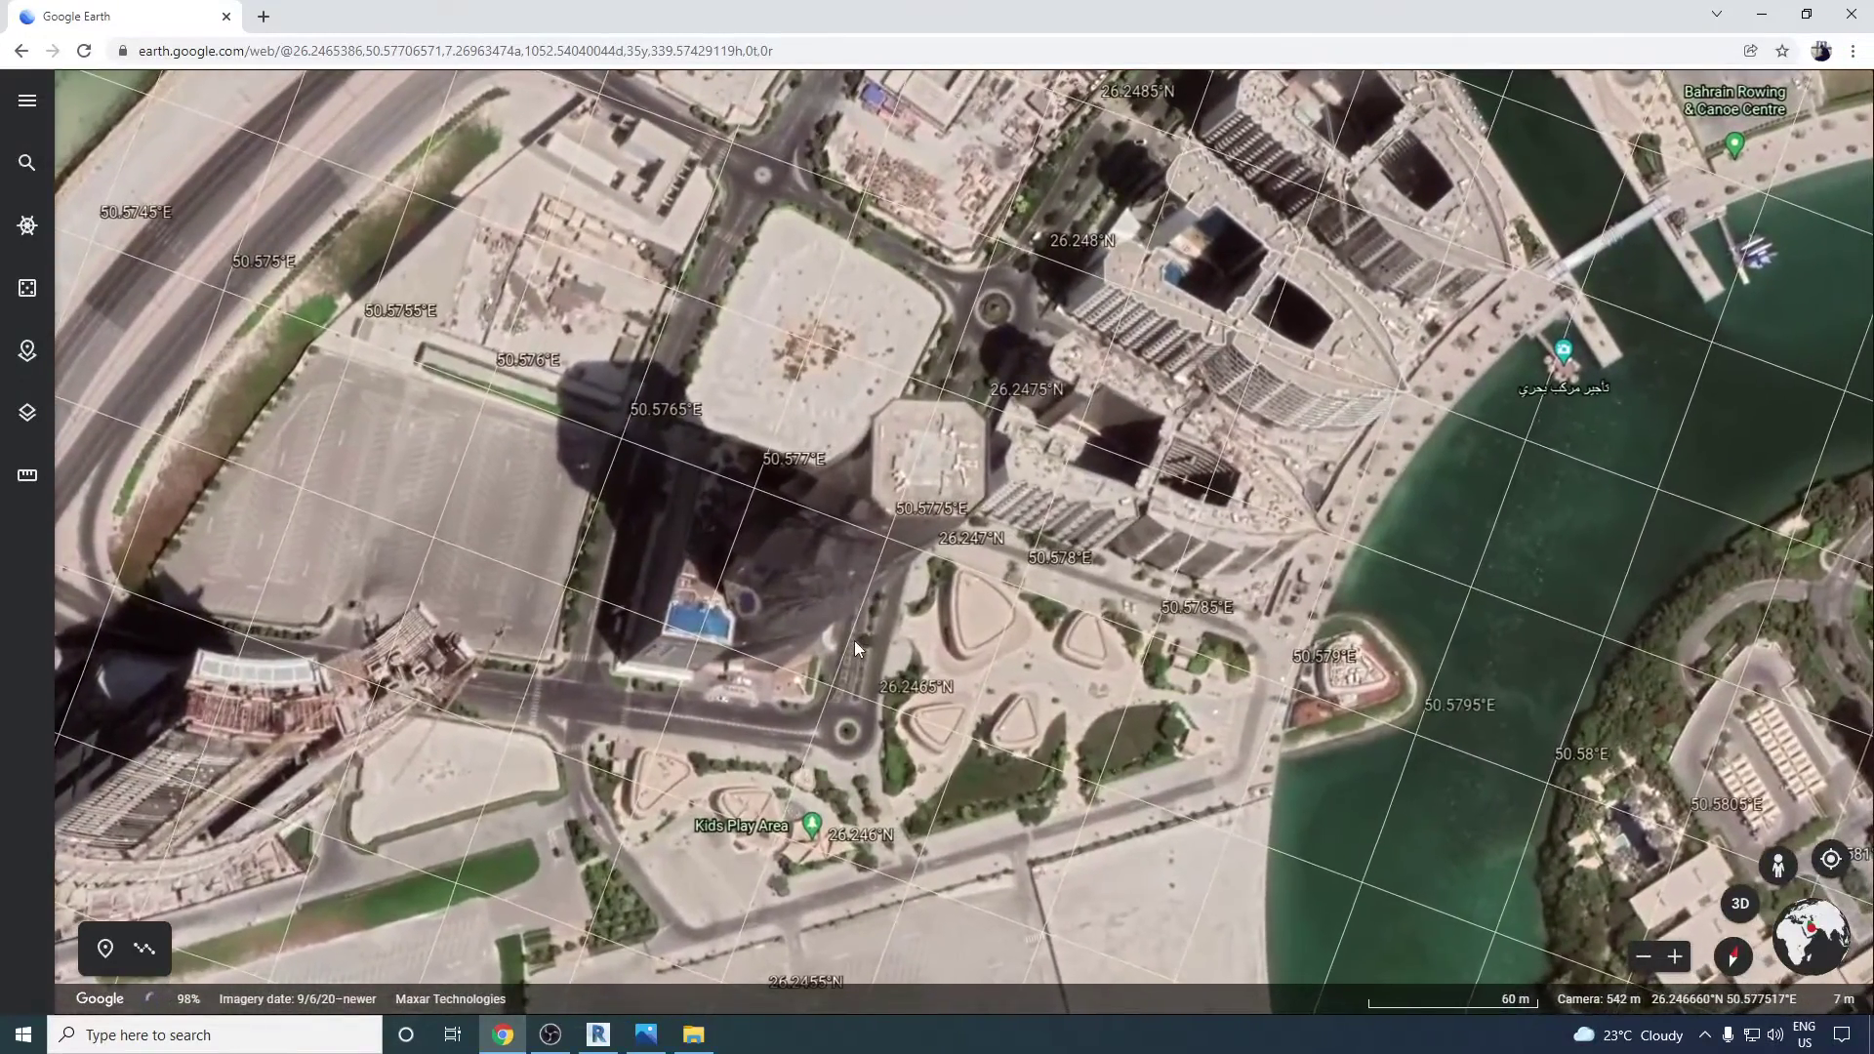
{"action": "left_click", "coordinate": [646, 1035]}
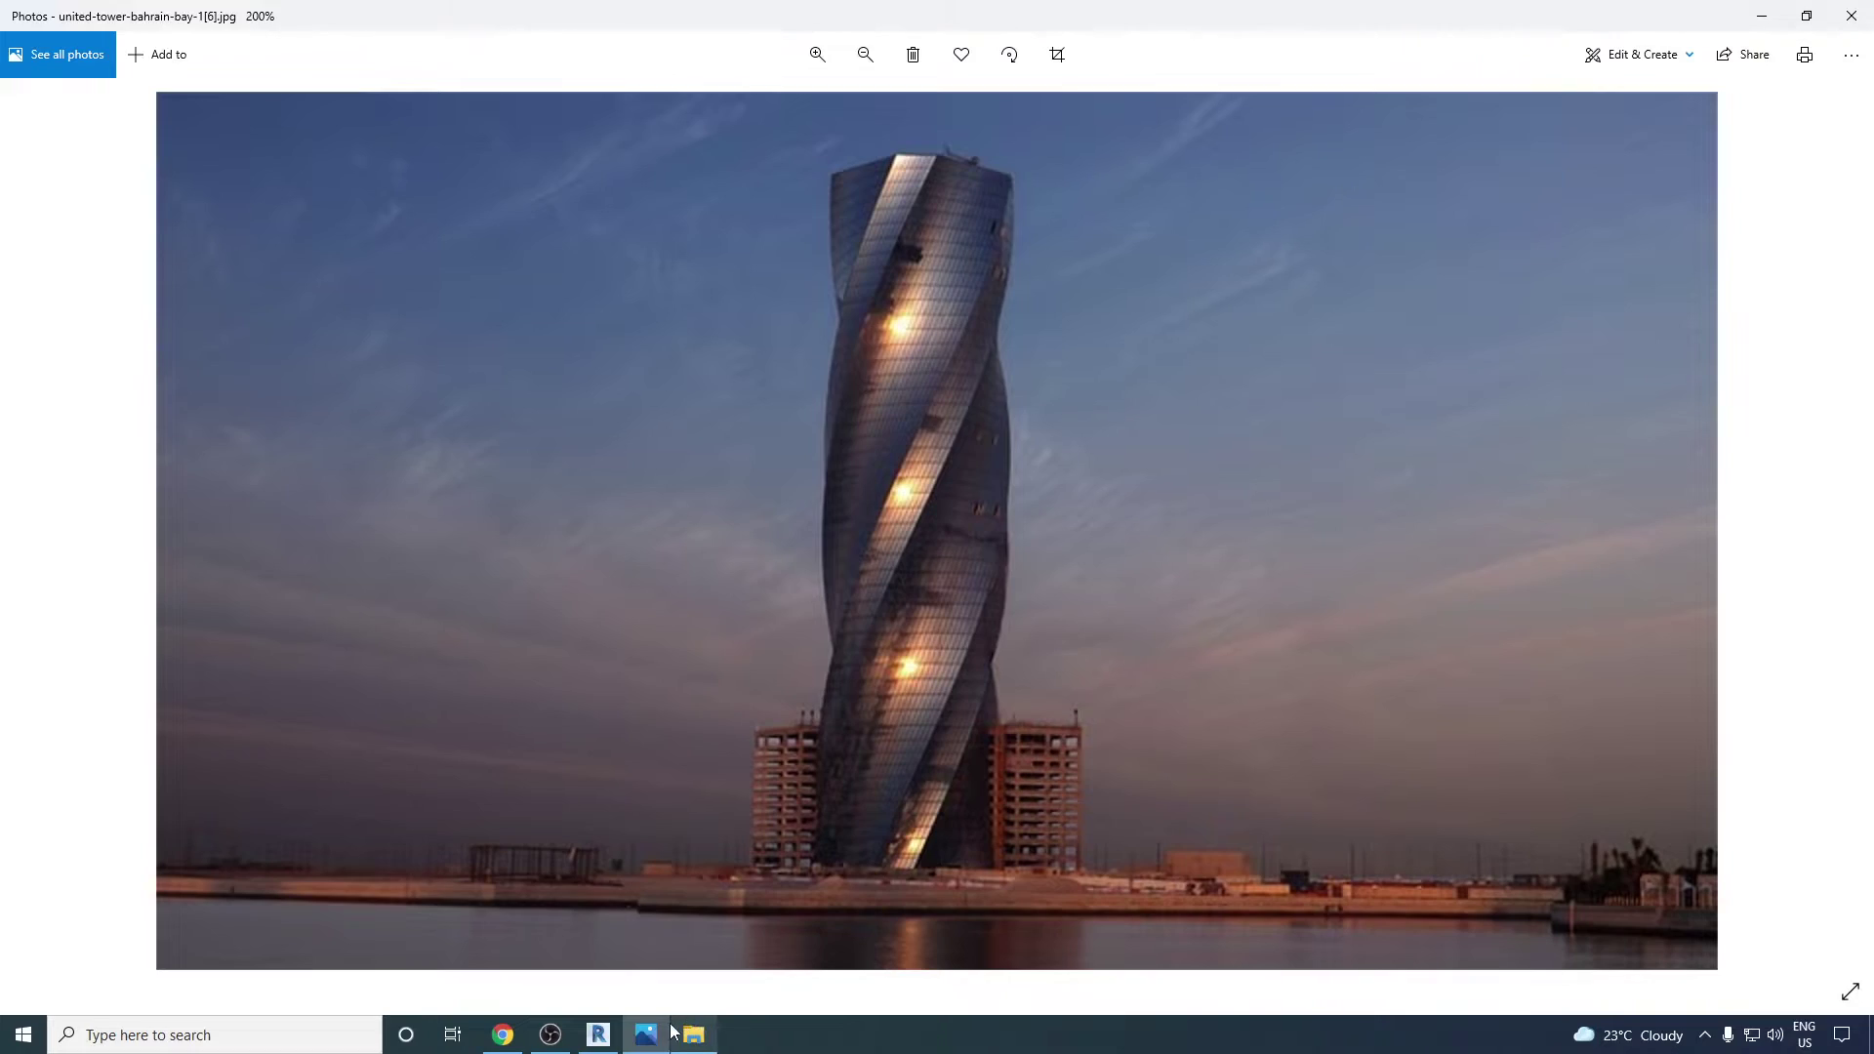
{"action": "left_click", "coordinate": [671, 1033]}
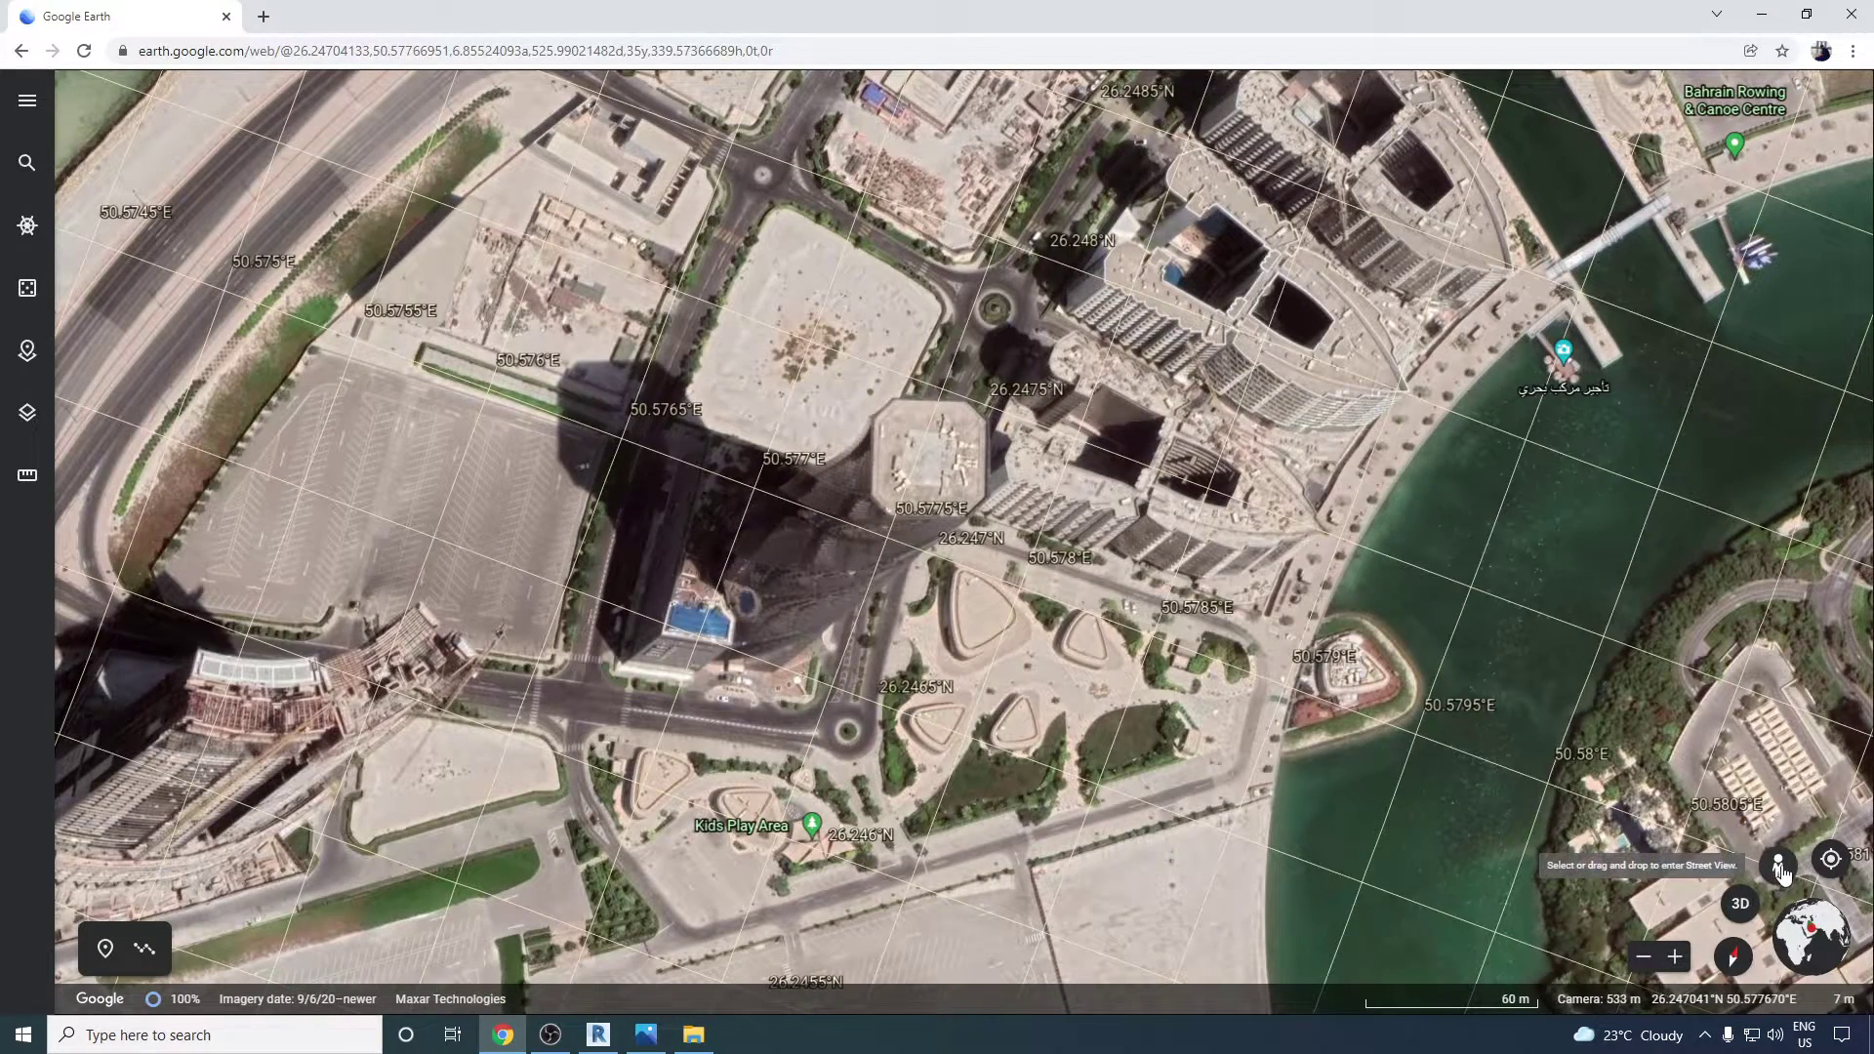
{"action": "left_click", "coordinate": [1776, 867]}
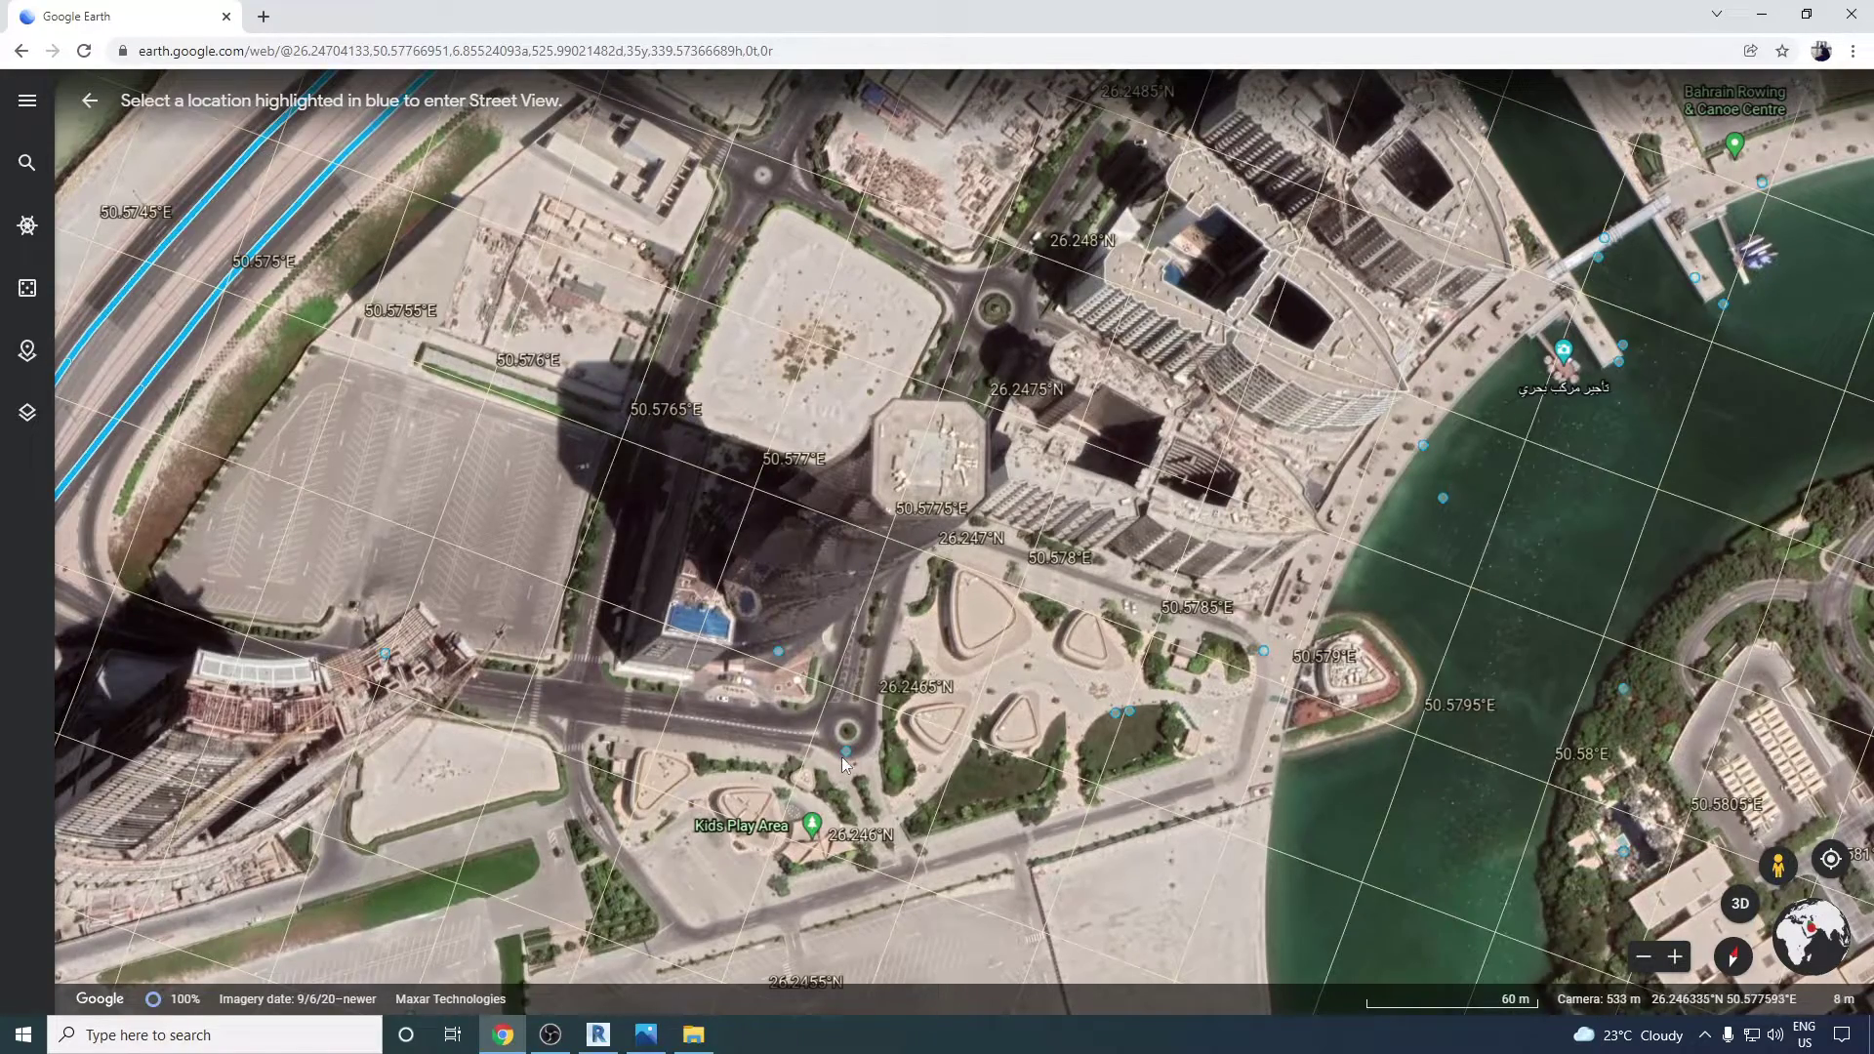
{"action": "left_click", "coordinate": [846, 752]}
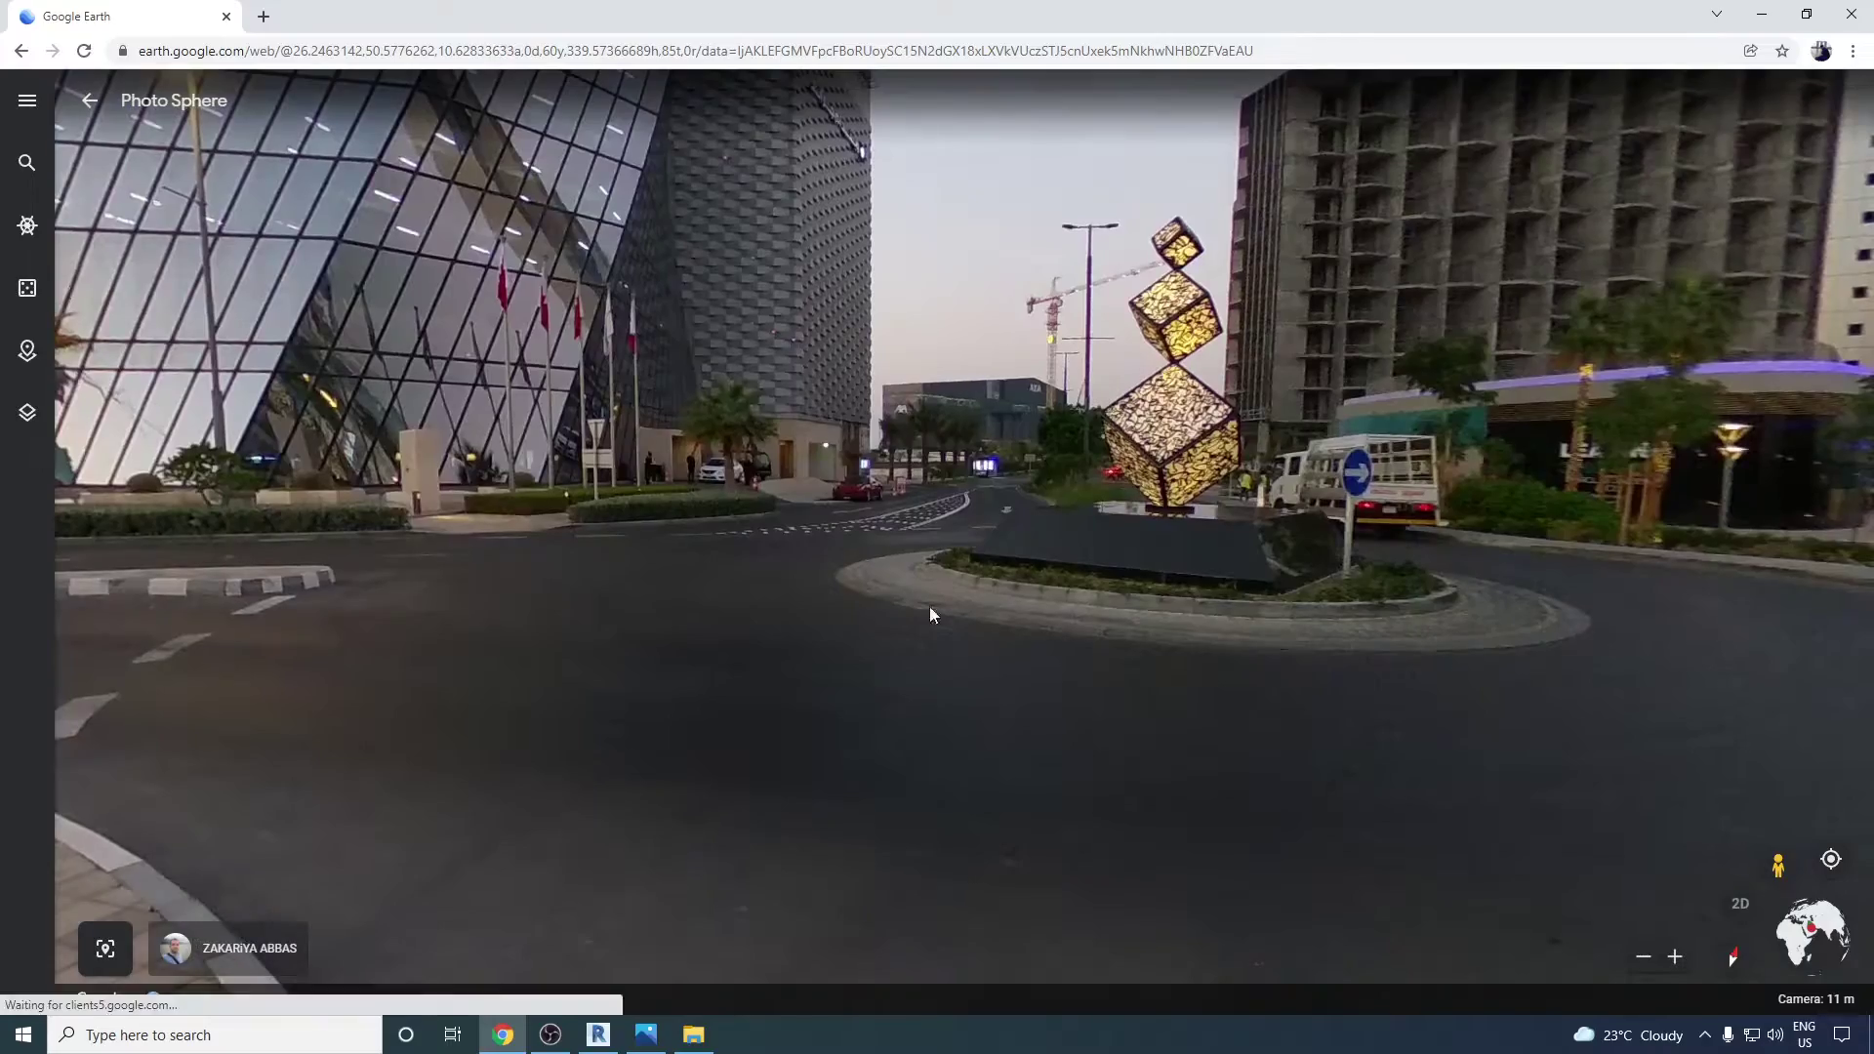
- Turn, tilt and zoom the photo sphere to look up the neighbouring glass facade
{"action": "left_click_drag", "start_coordinate": [637, 549], "coordinate": [1197, 648]}
{"action": "scroll", "coordinate": [1046, 547], "scroll_direction": "up", "scroll_amount": 5}
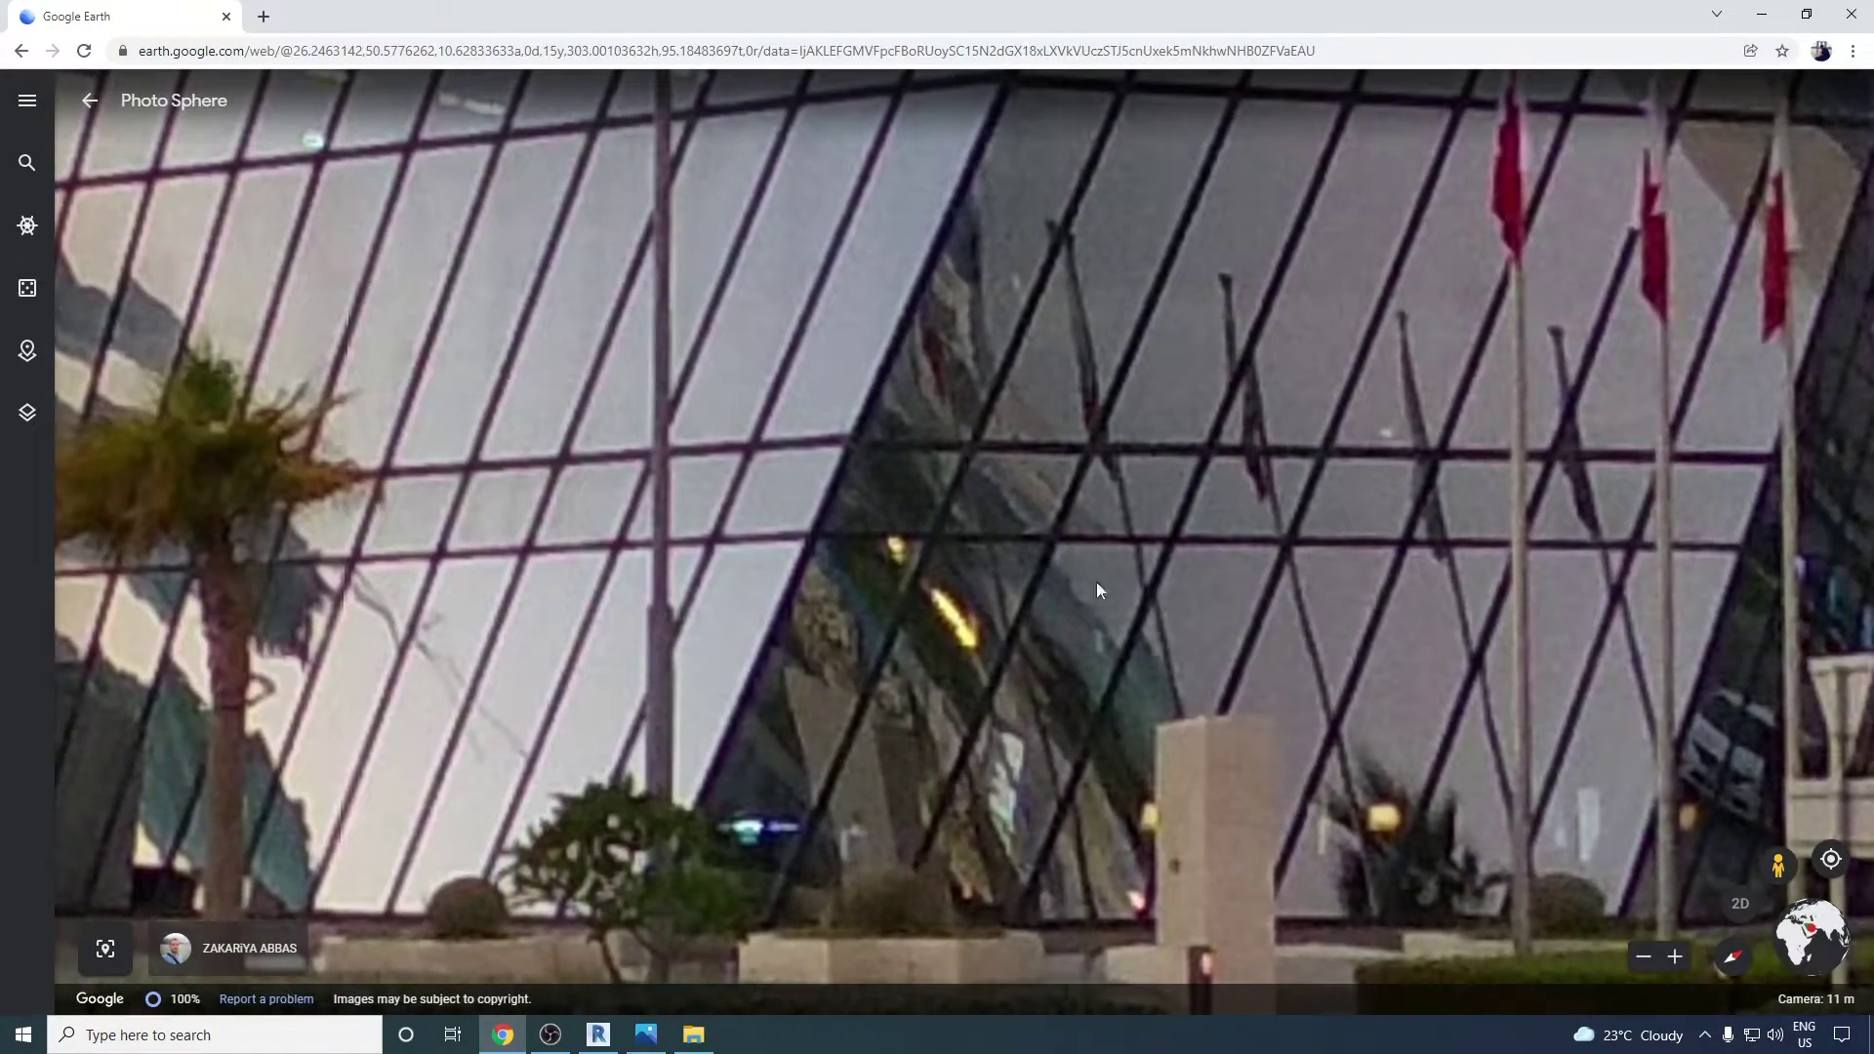
{"action": "left_click_drag", "start_coordinate": [1097, 581], "coordinate": [882, 735]}
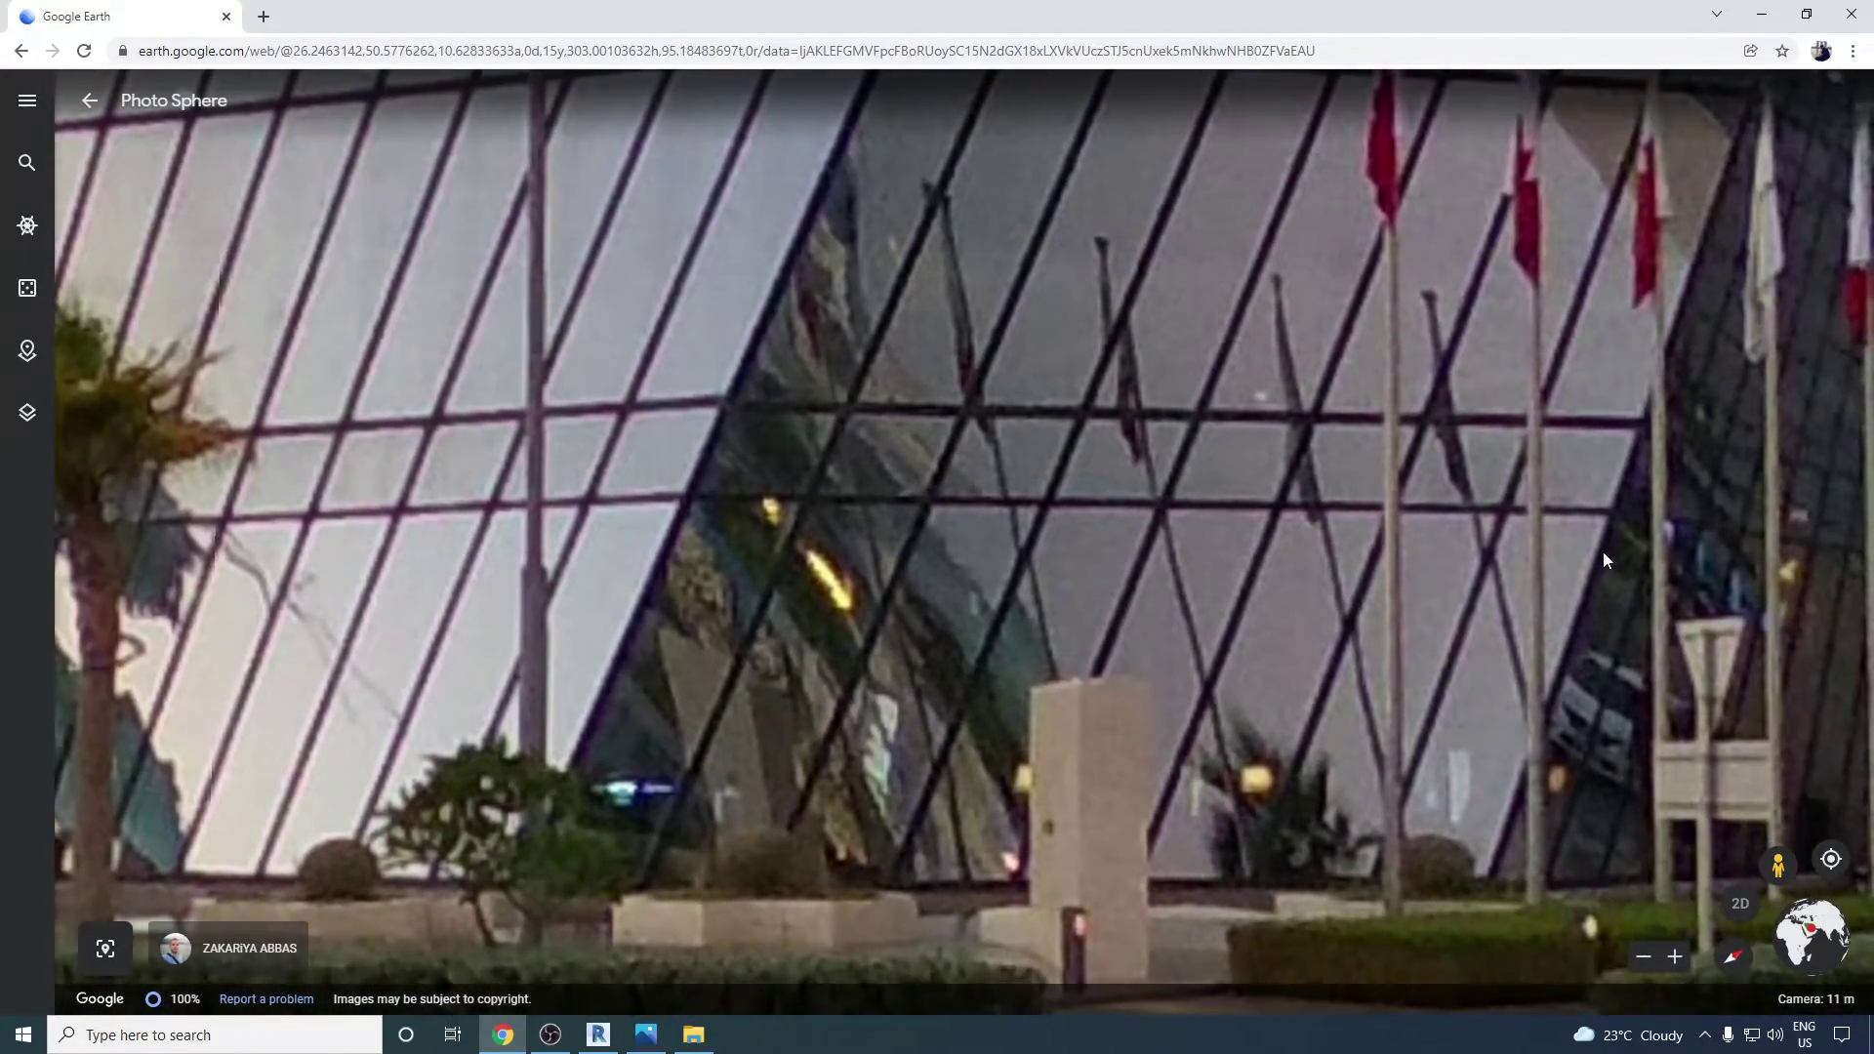
{"action": "scroll", "coordinate": [1057, 505], "scroll_direction": "down", "scroll_amount": 5}
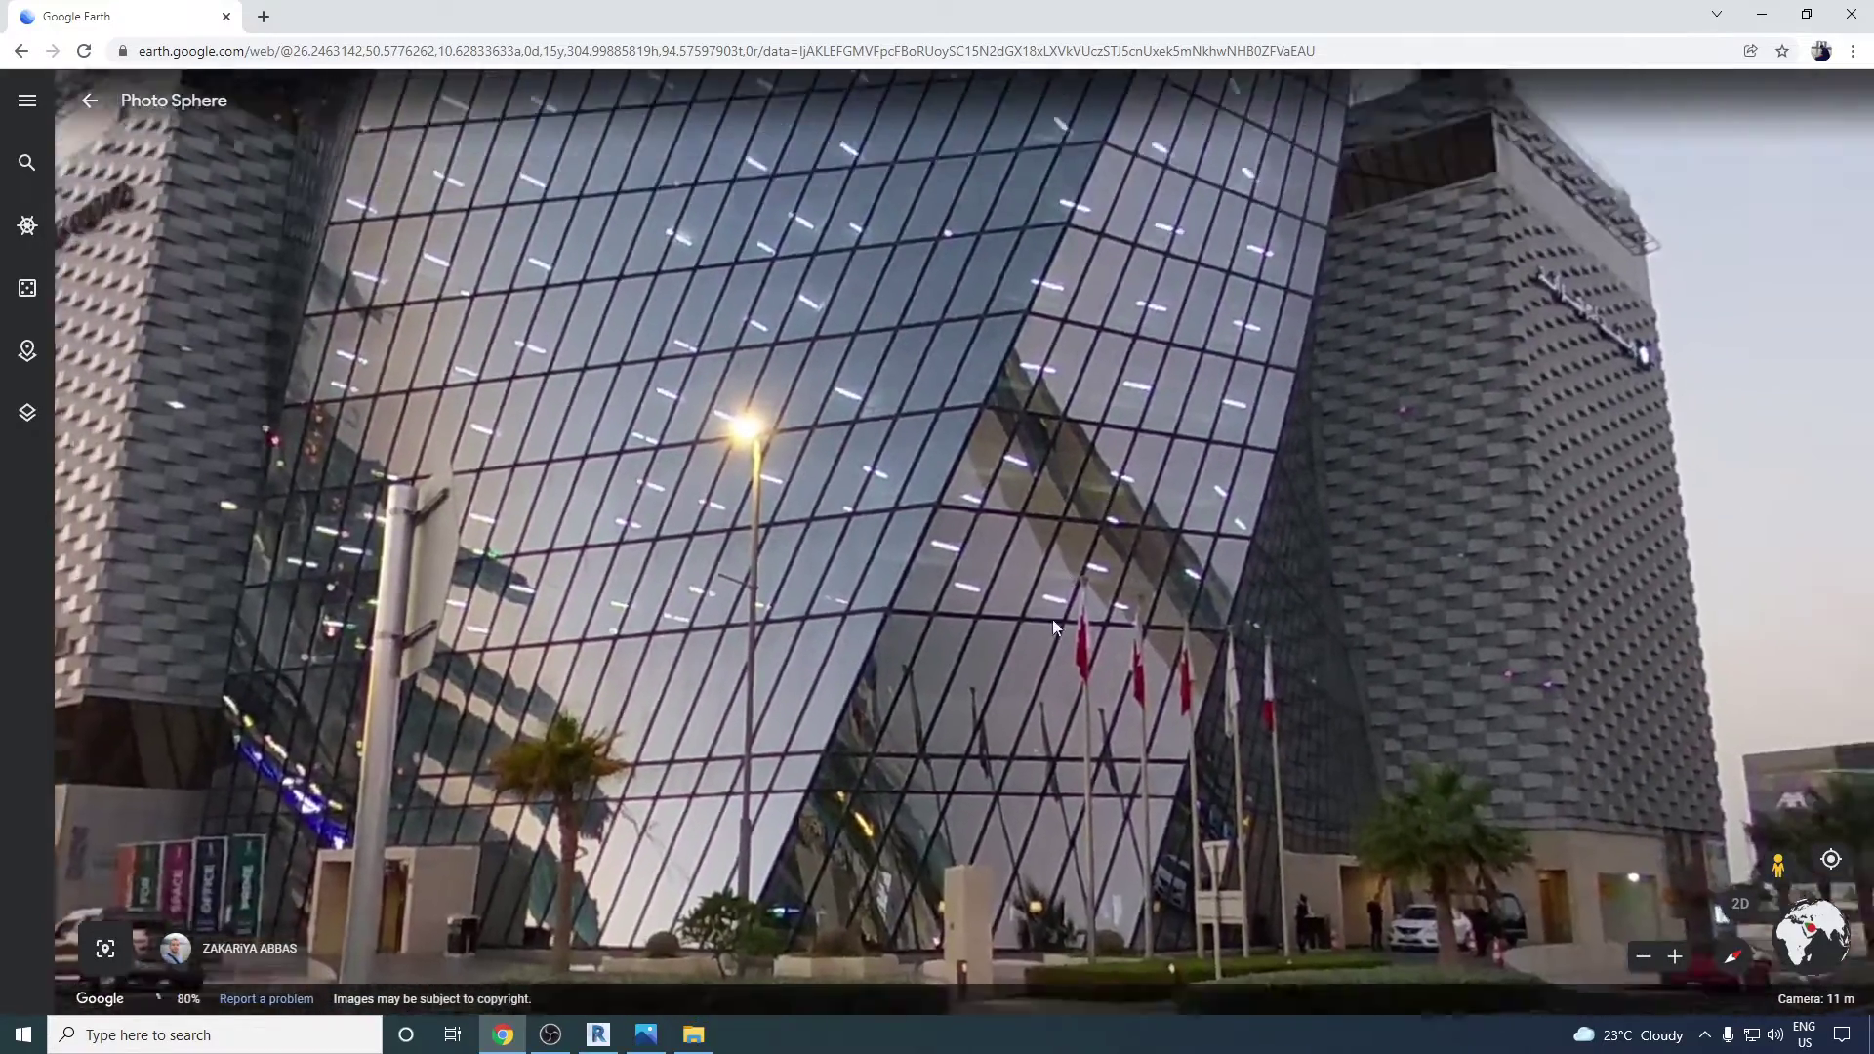
{"action": "left_click_drag", "start_coordinate": [1055, 625], "coordinate": [949, 691]}
{"action": "scroll", "coordinate": [949, 691], "scroll_direction": "up", "scroll_amount": 3}
{"action": "scroll", "coordinate": [833, 666], "scroll_direction": "down", "scroll_amount": 2}
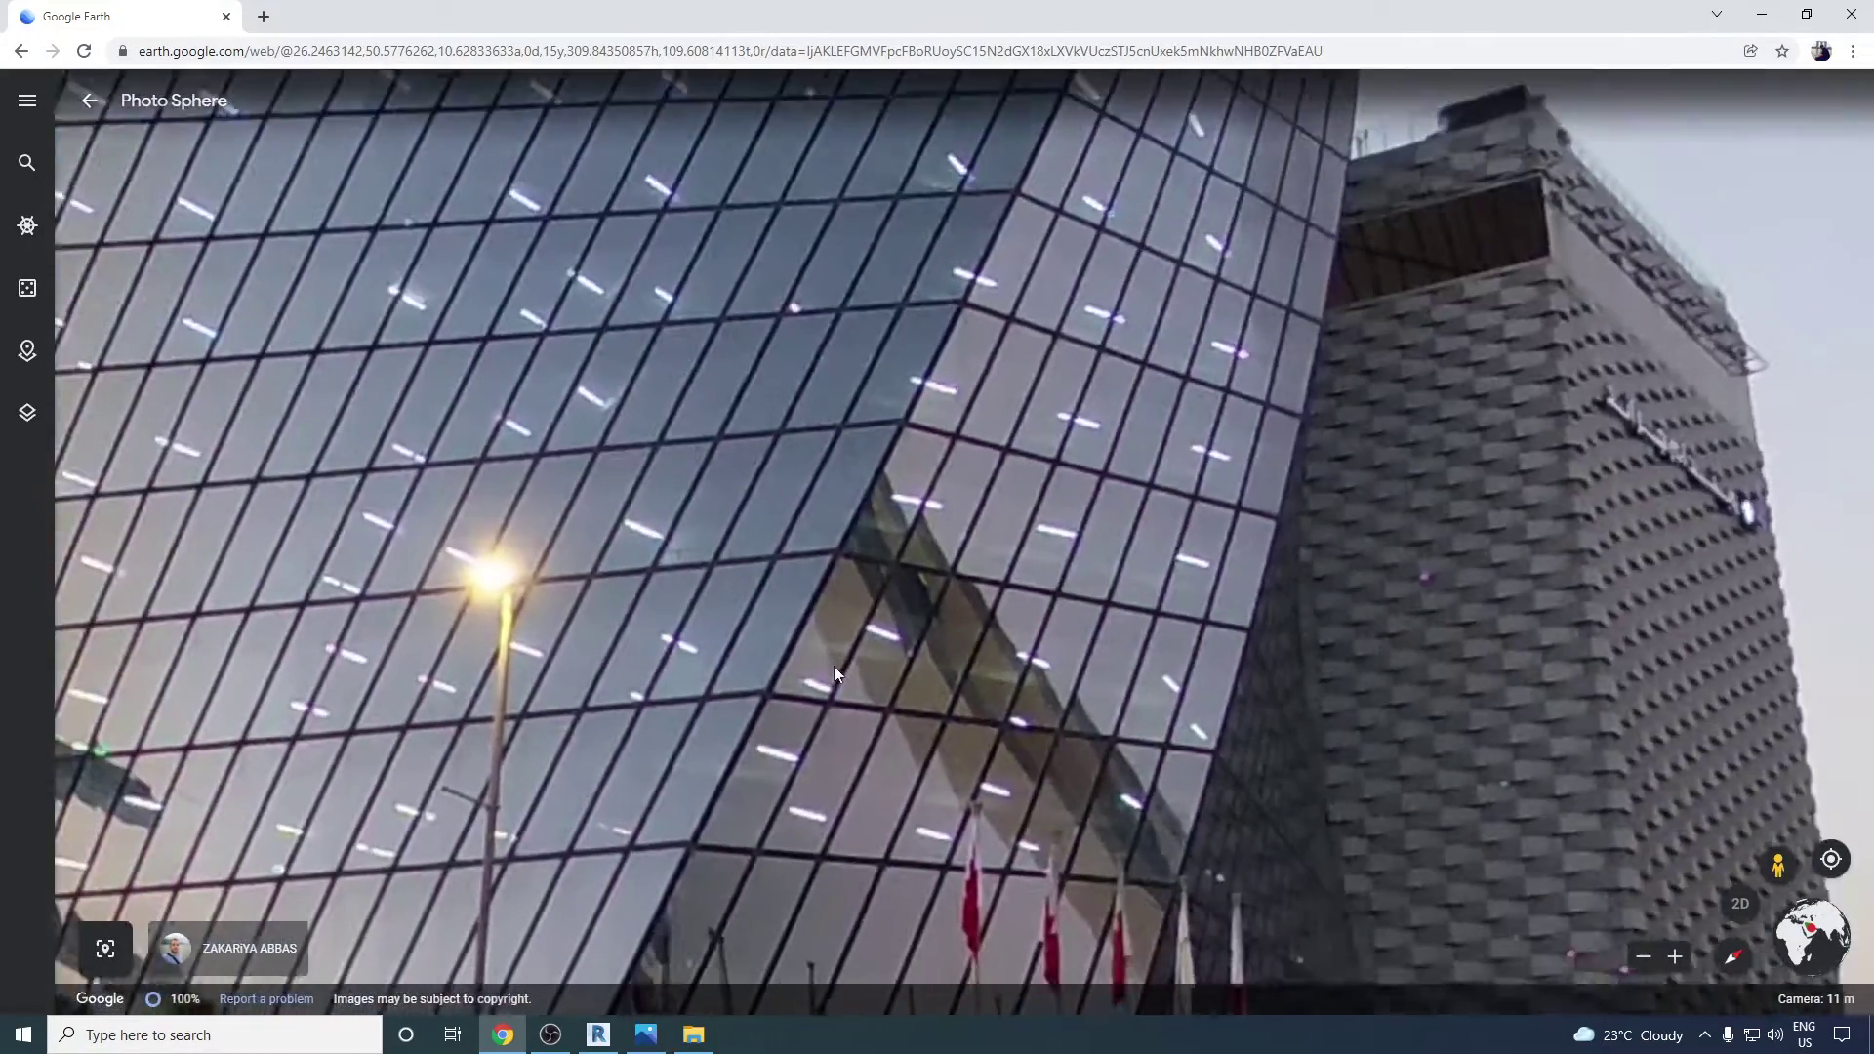
{"action": "scroll", "coordinate": [834, 666], "scroll_direction": "up", "scroll_amount": 3}
{"action": "scroll", "coordinate": [834, 659], "scroll_direction": "down", "scroll_amount": 1}
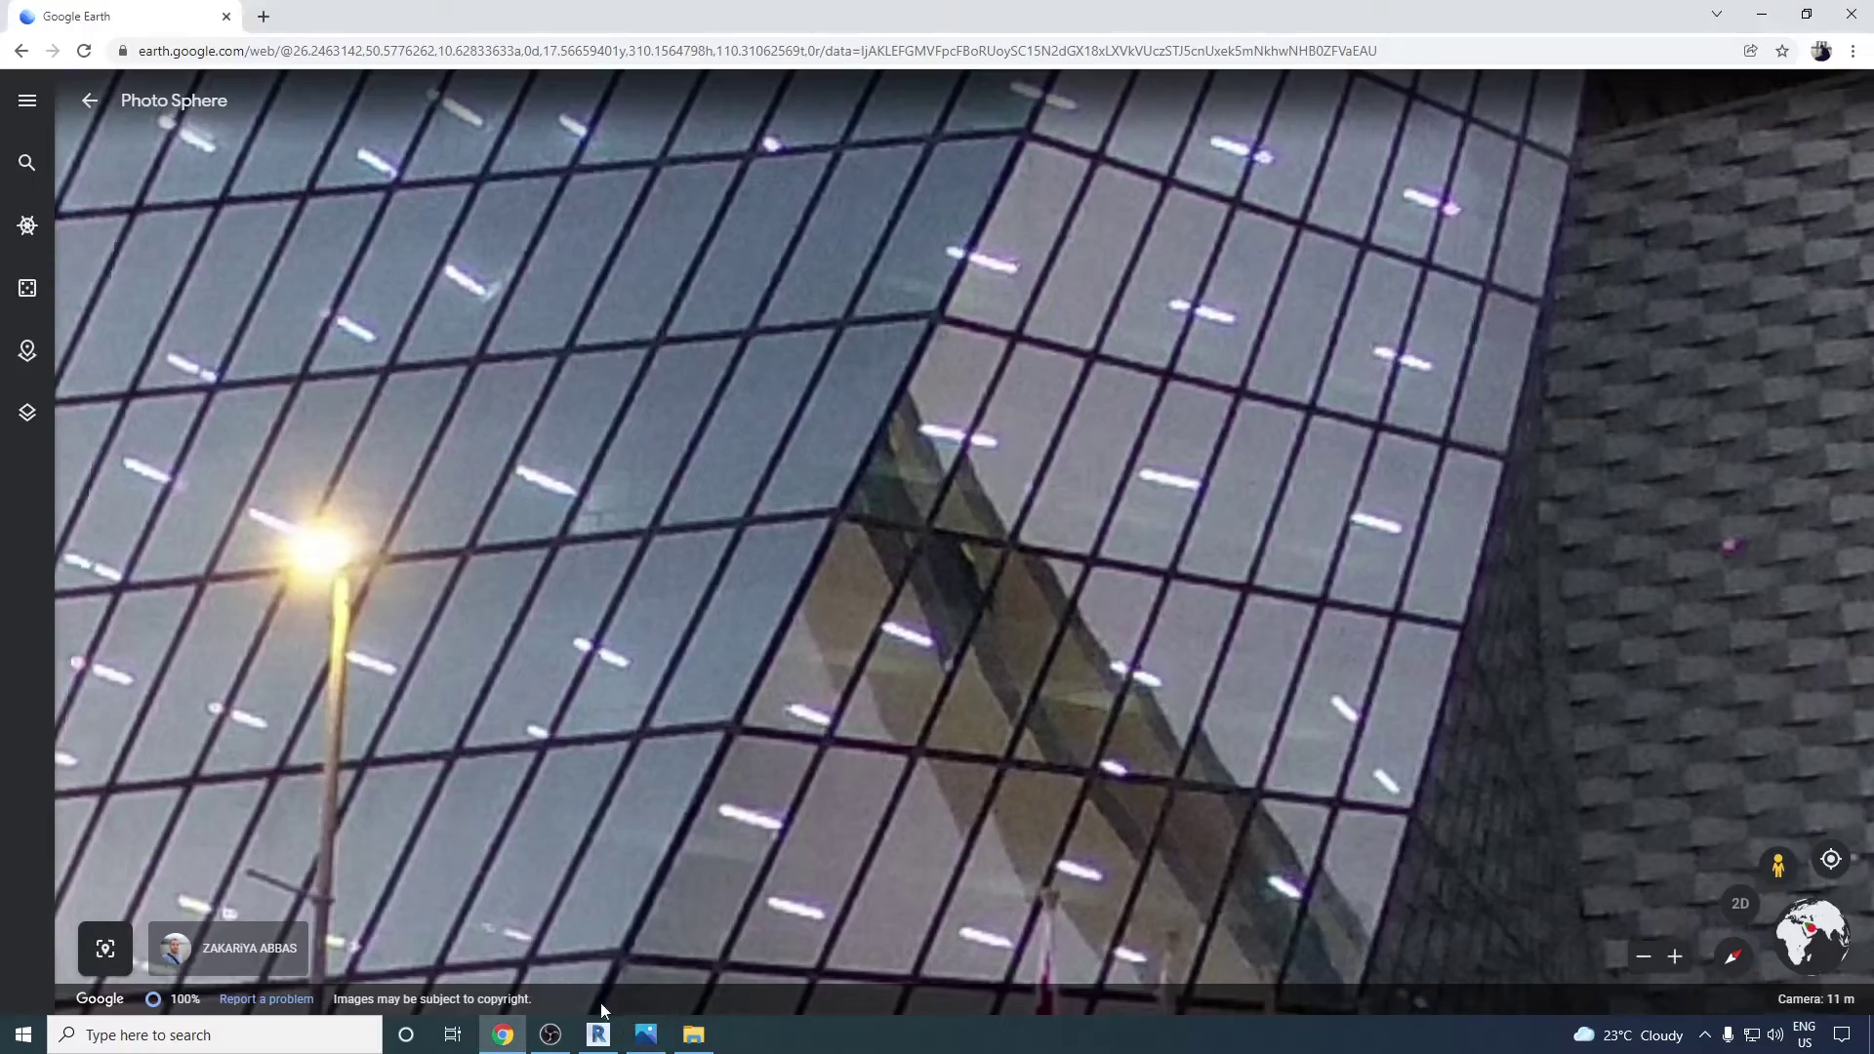
- Compare the Revit tower with the photo sphere, zooming the facade in and out, then return to Revit
{"action": "left_click", "coordinate": [599, 1032]}
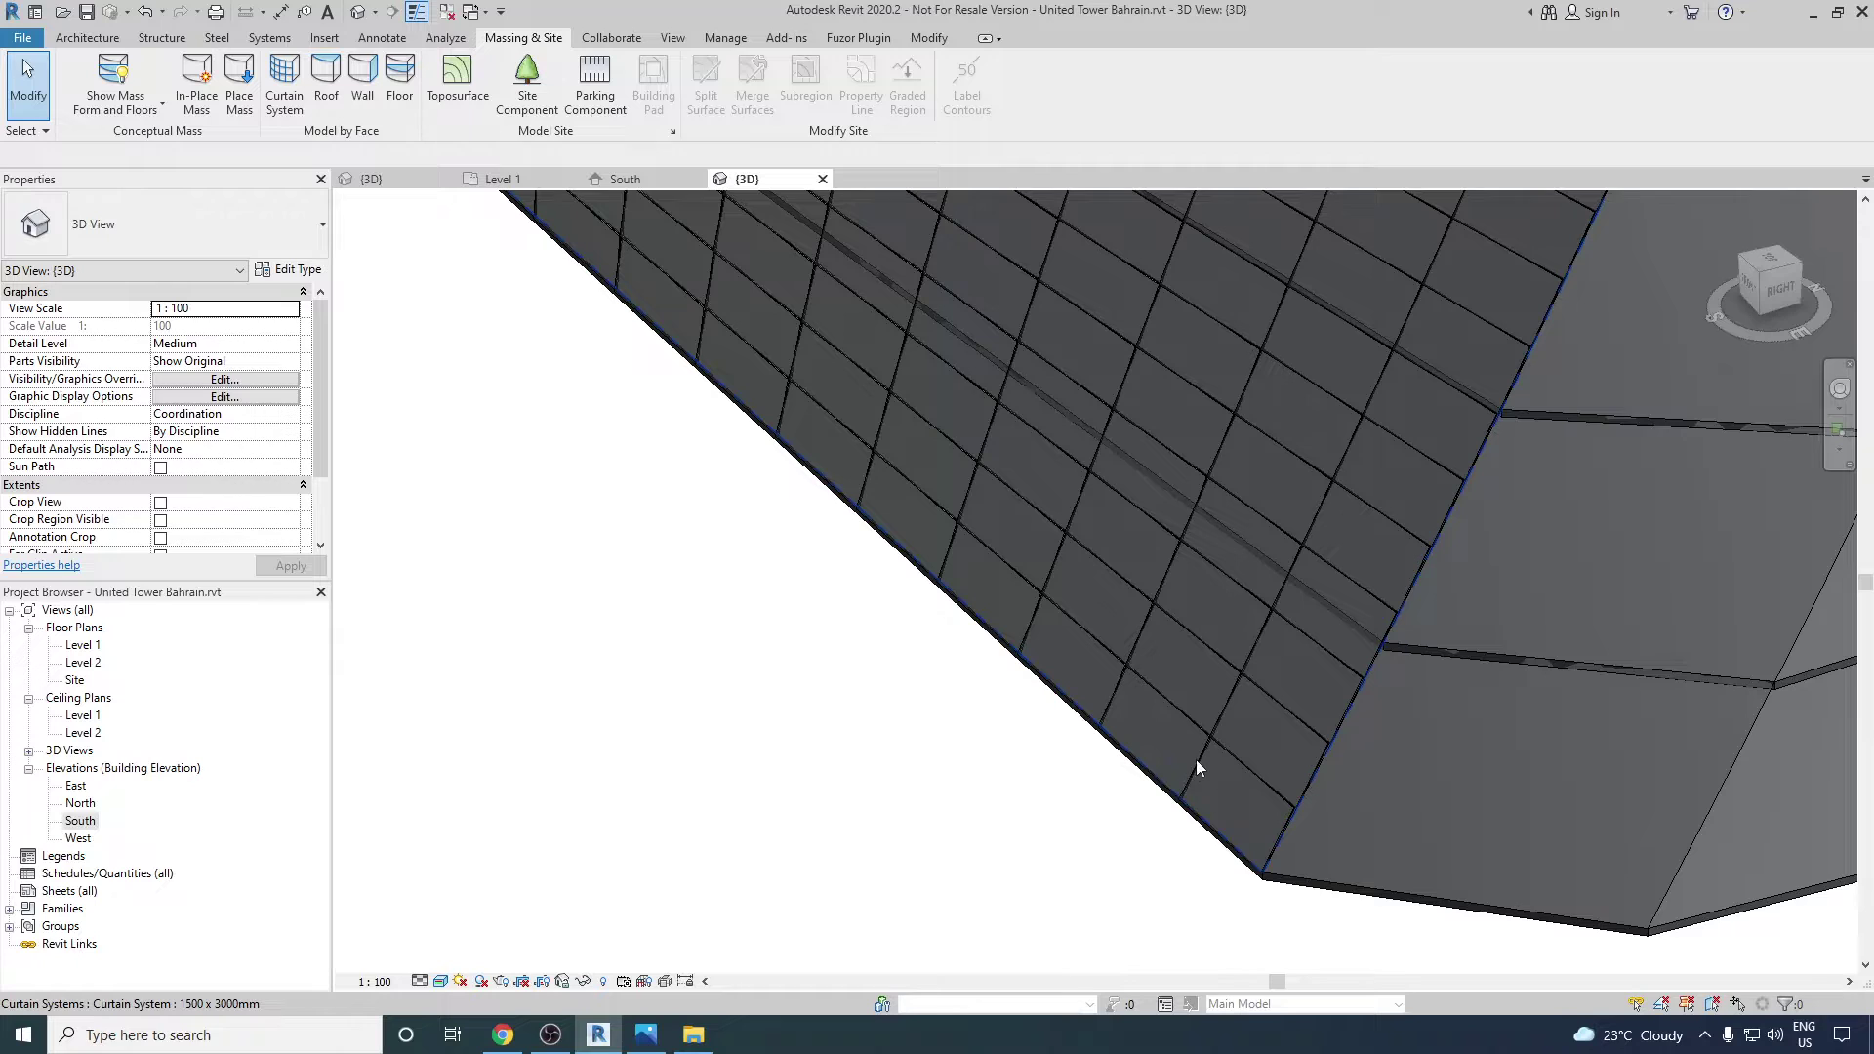
{"action": "key", "text": "alt+Tab"}
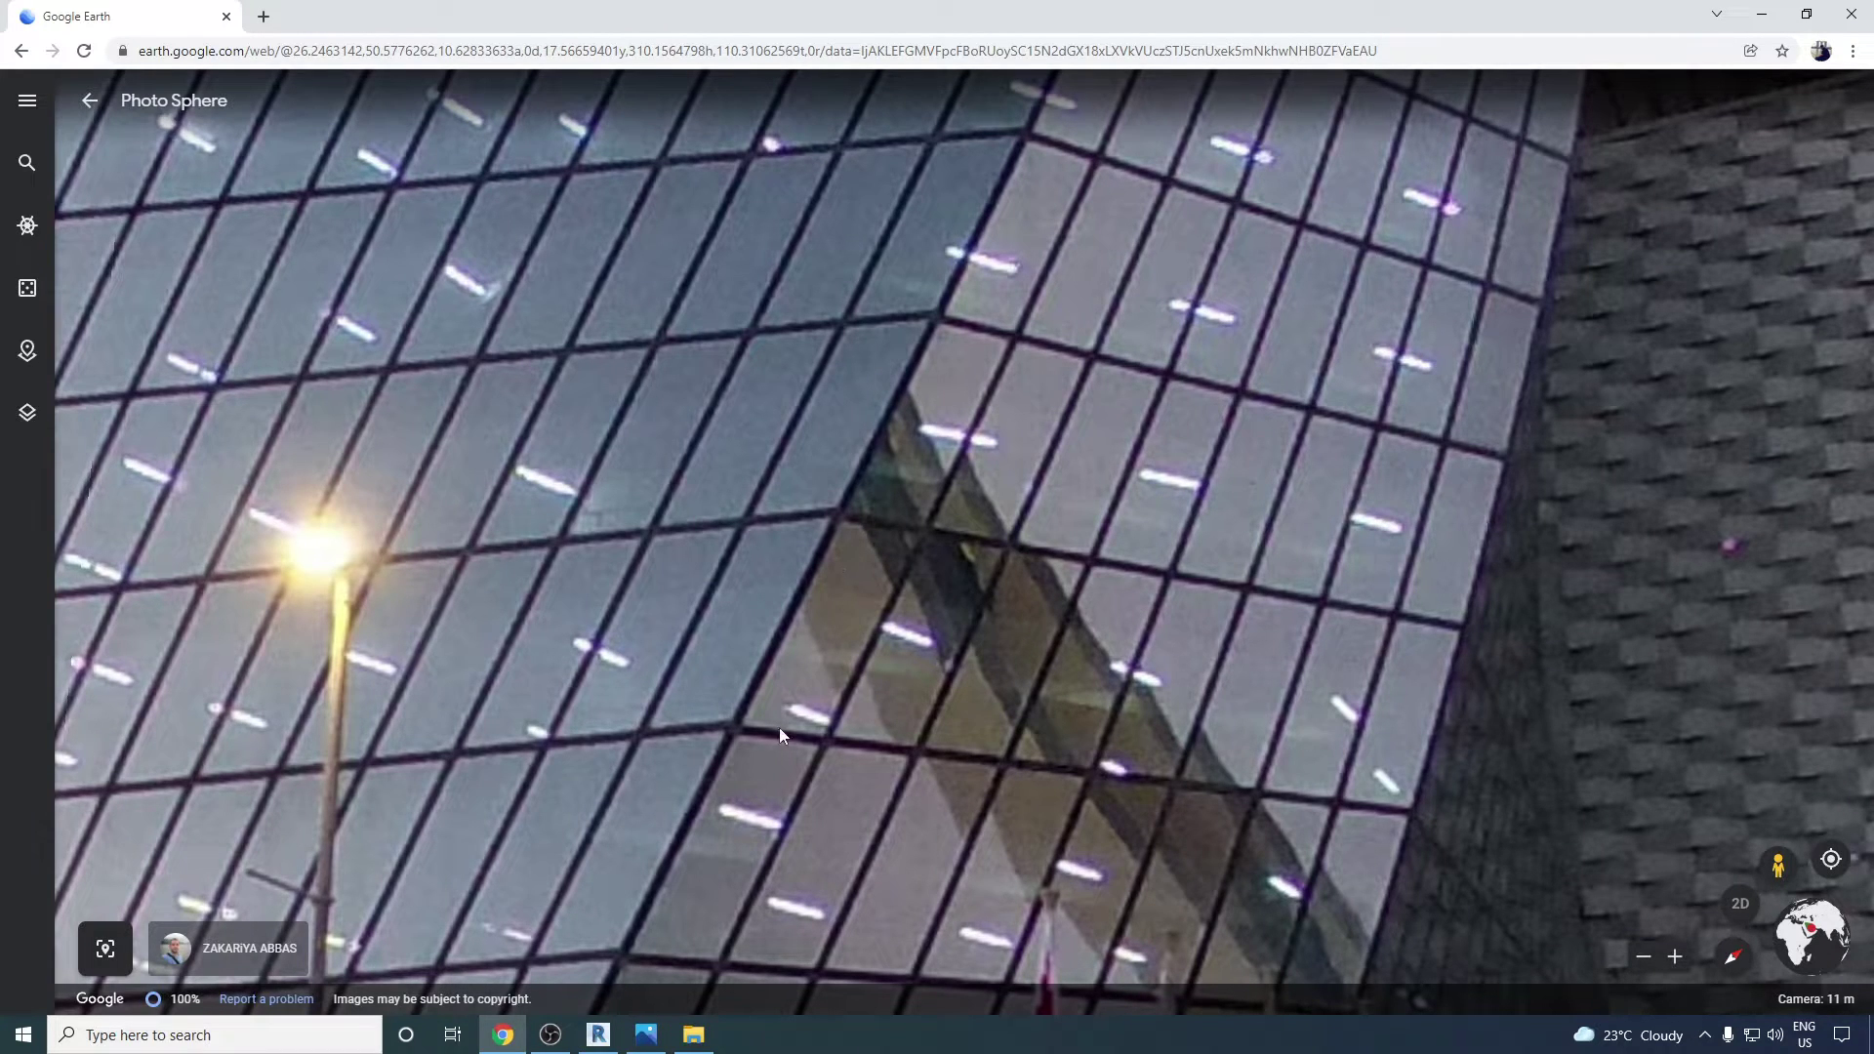
{"action": "scroll", "coordinate": [779, 728], "scroll_direction": "down", "scroll_amount": 5}
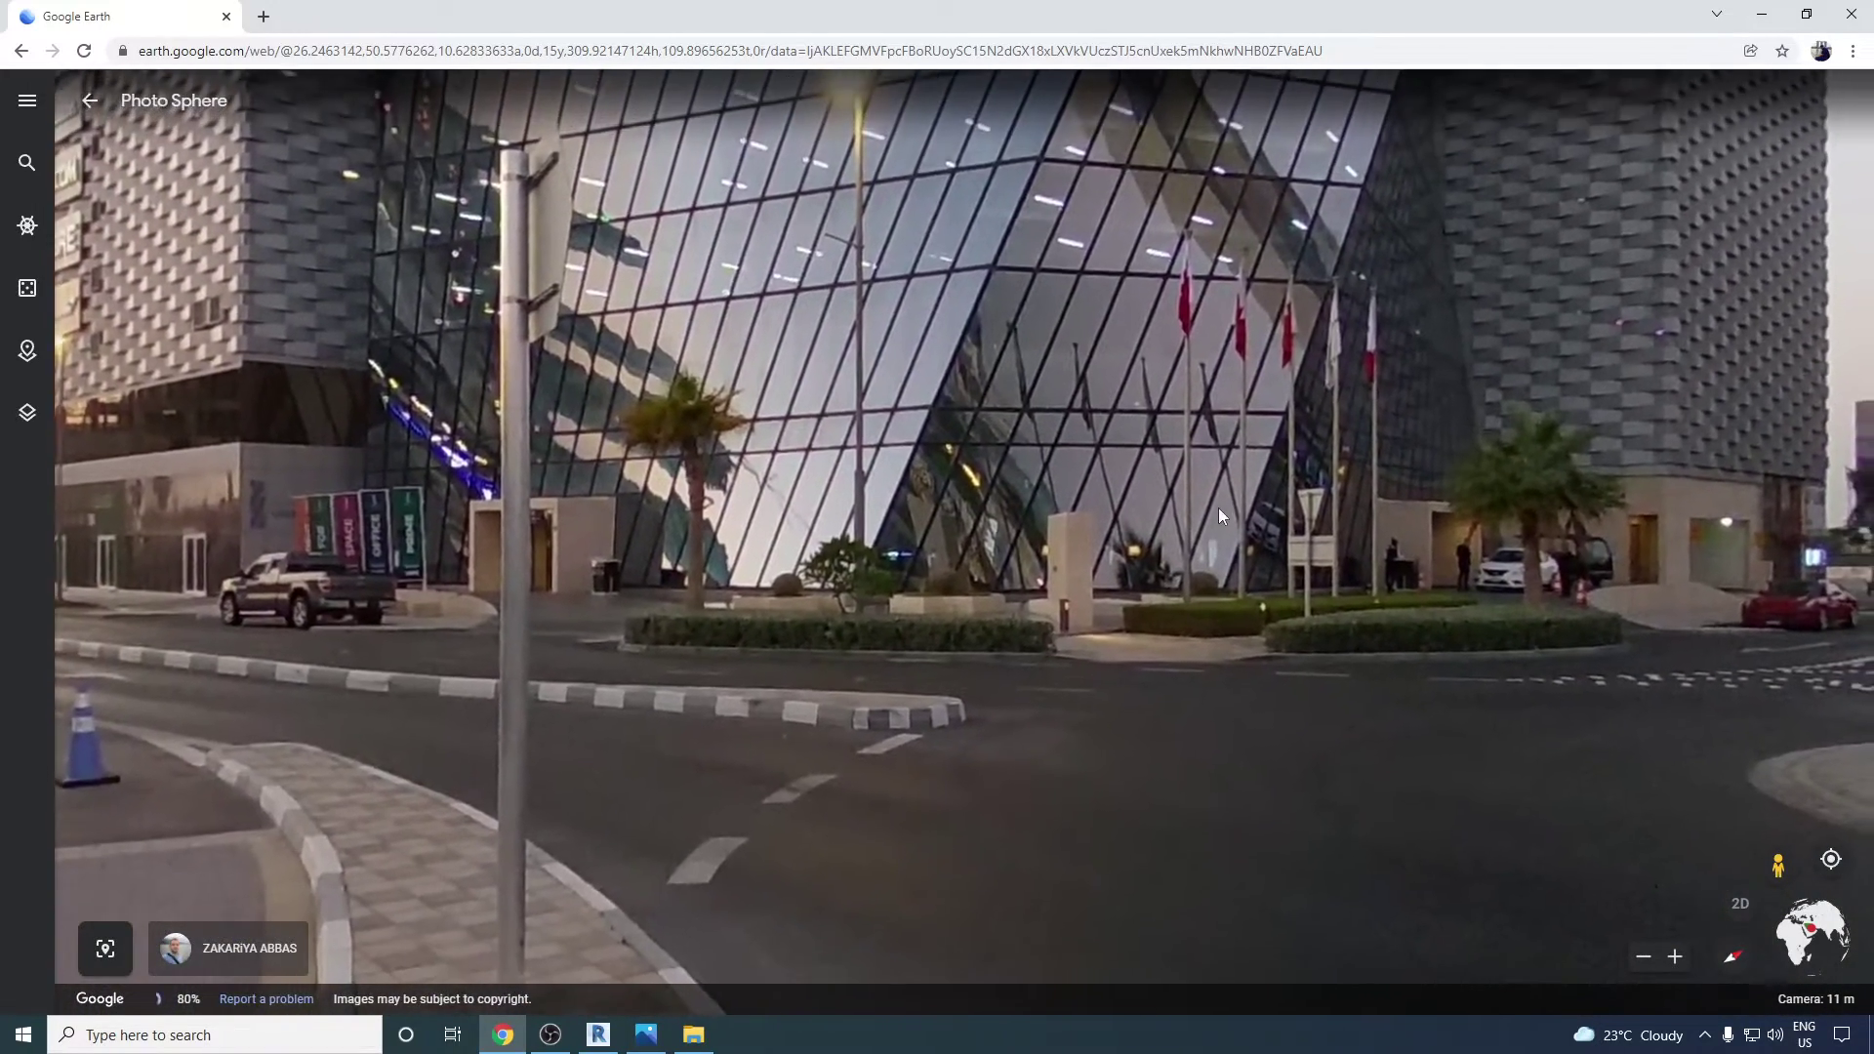
{"action": "scroll", "coordinate": [1221, 516], "scroll_direction": "up", "scroll_amount": 5}
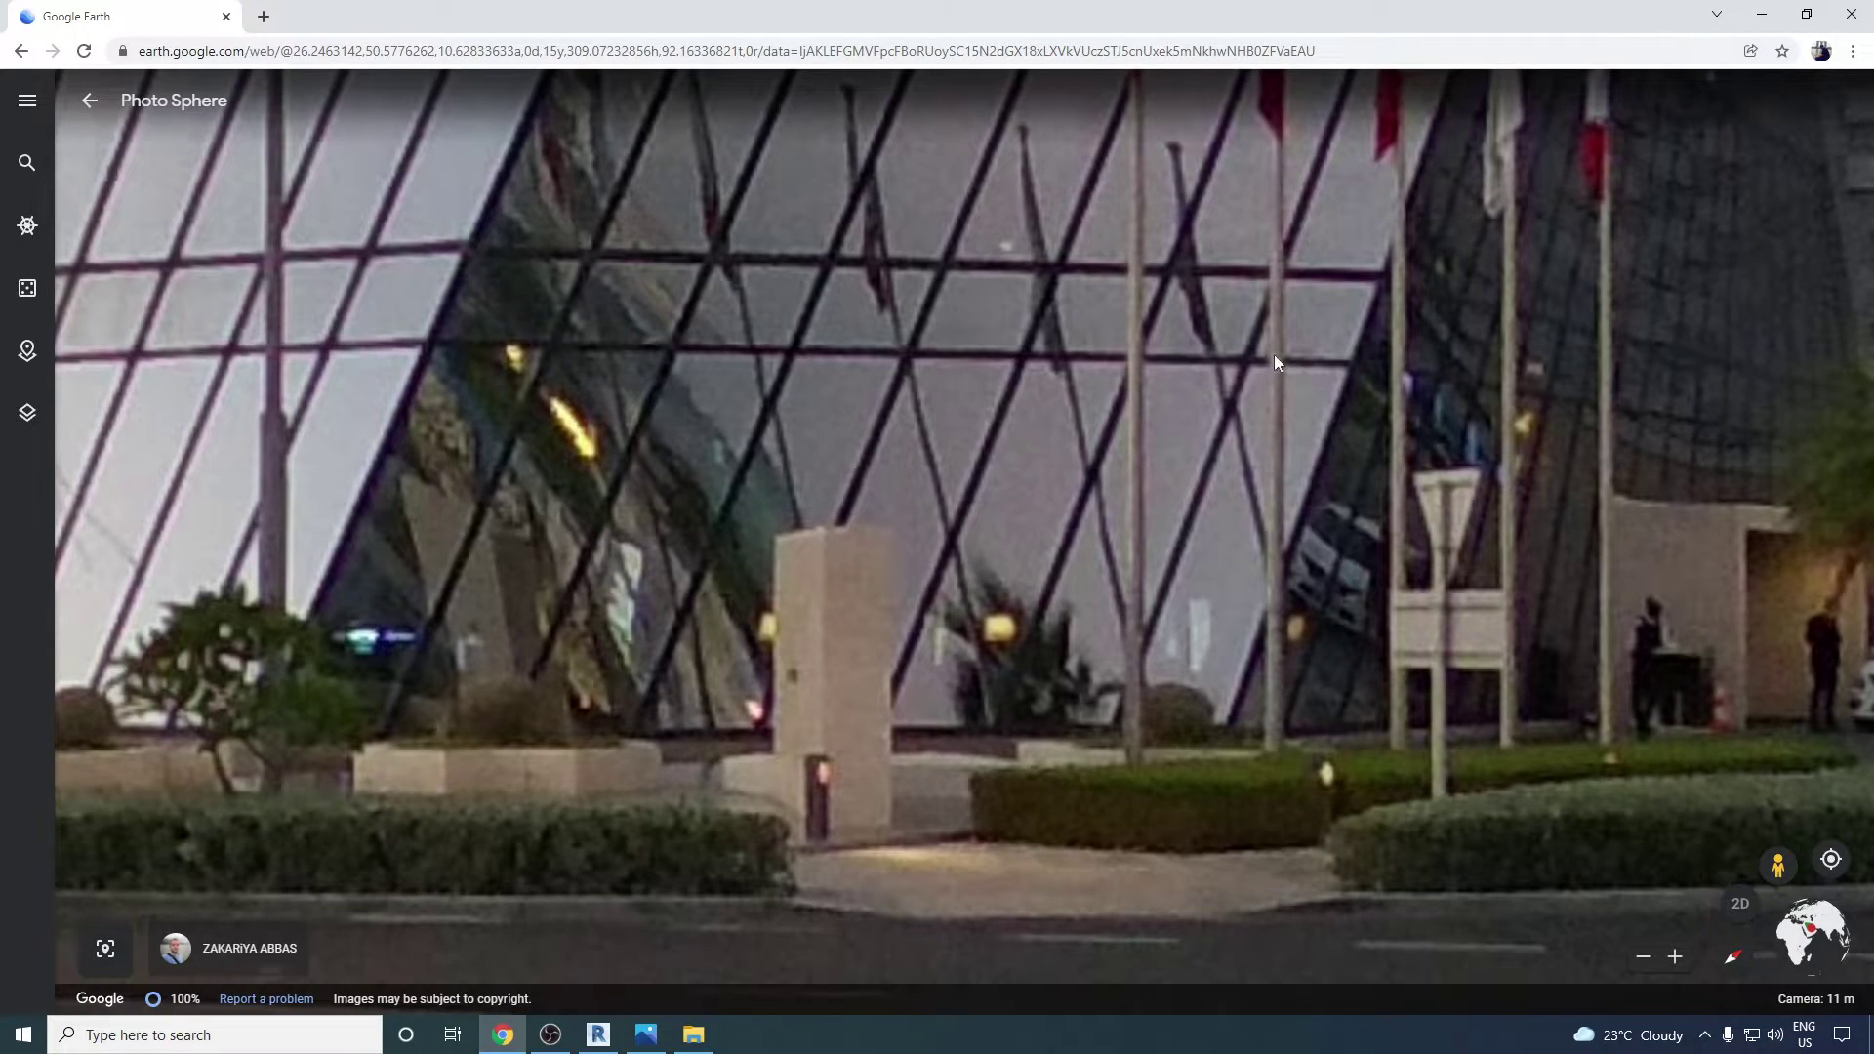
{"action": "key", "text": "alt+Tab"}
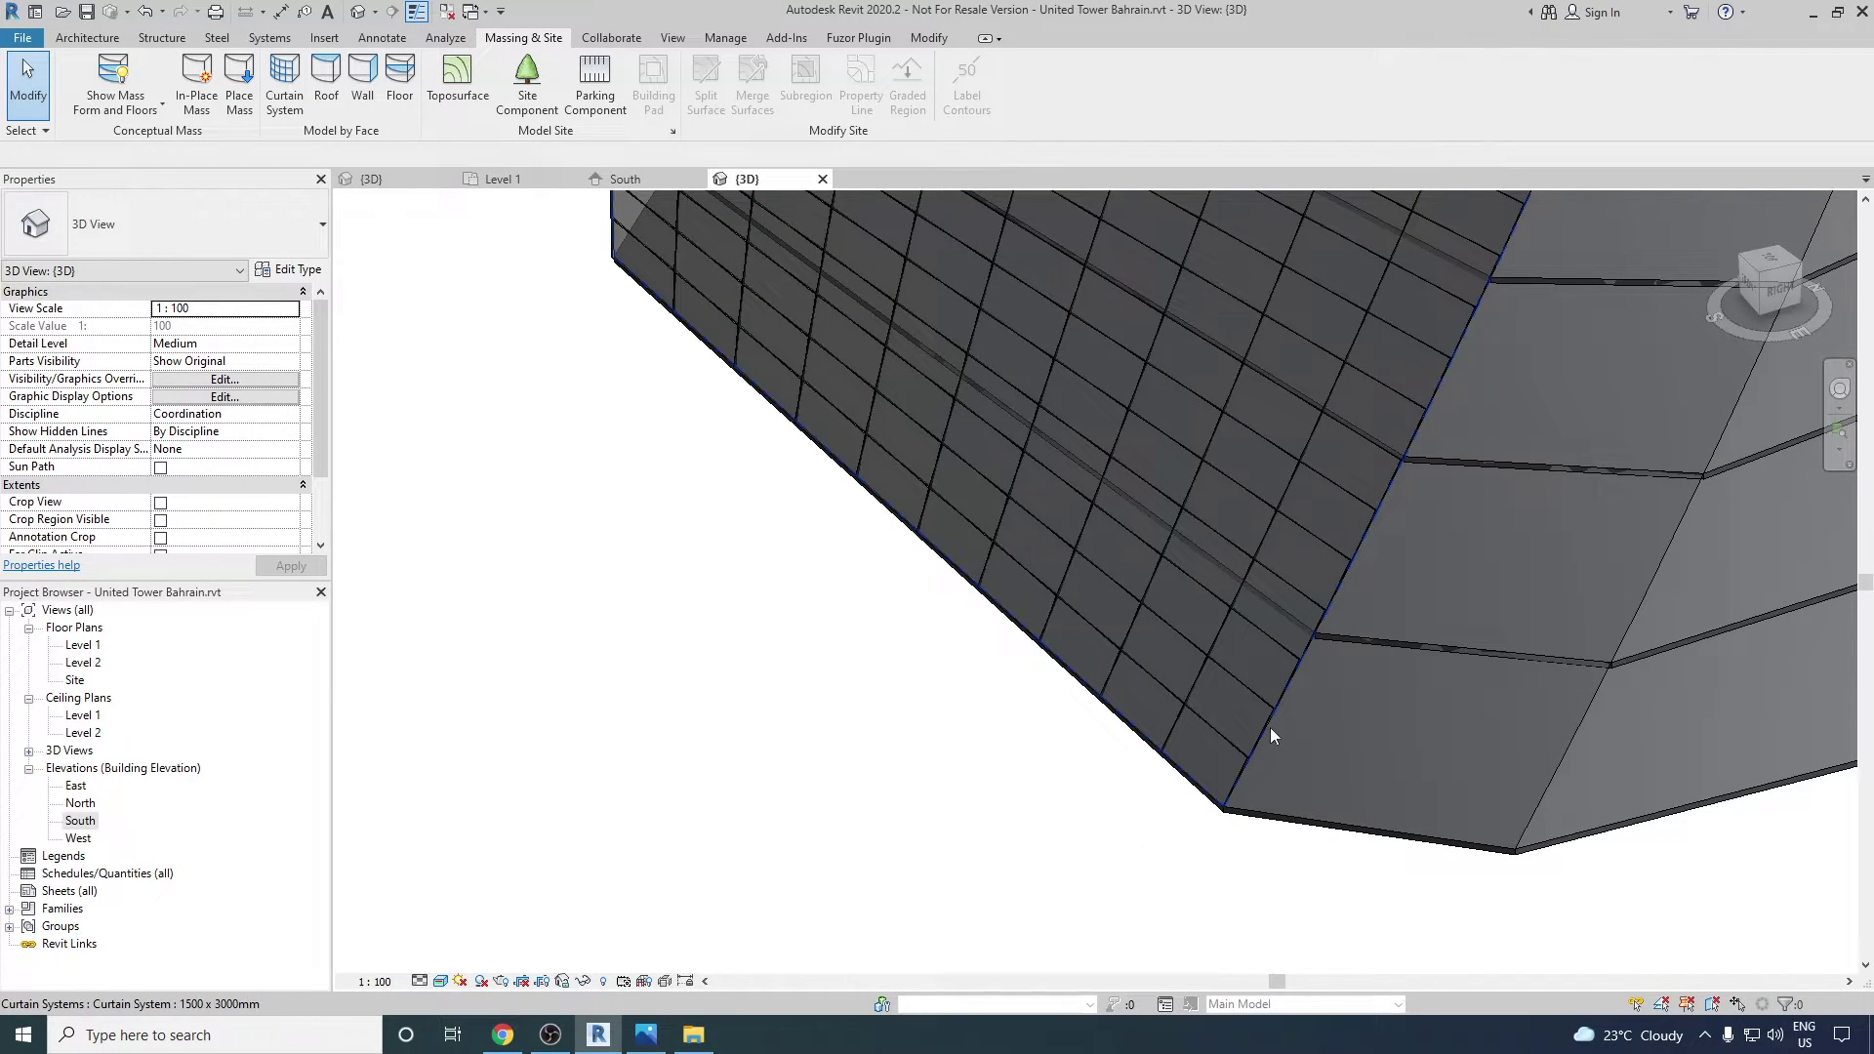
- Select and clear the 1500 x 3000mm curtain system, zoom out, and start Curtain System by Face
{"action": "left_click", "coordinate": [1269, 724]}
{"action": "scroll", "coordinate": [1129, 766], "scroll_direction": "down", "scroll_amount": 5}
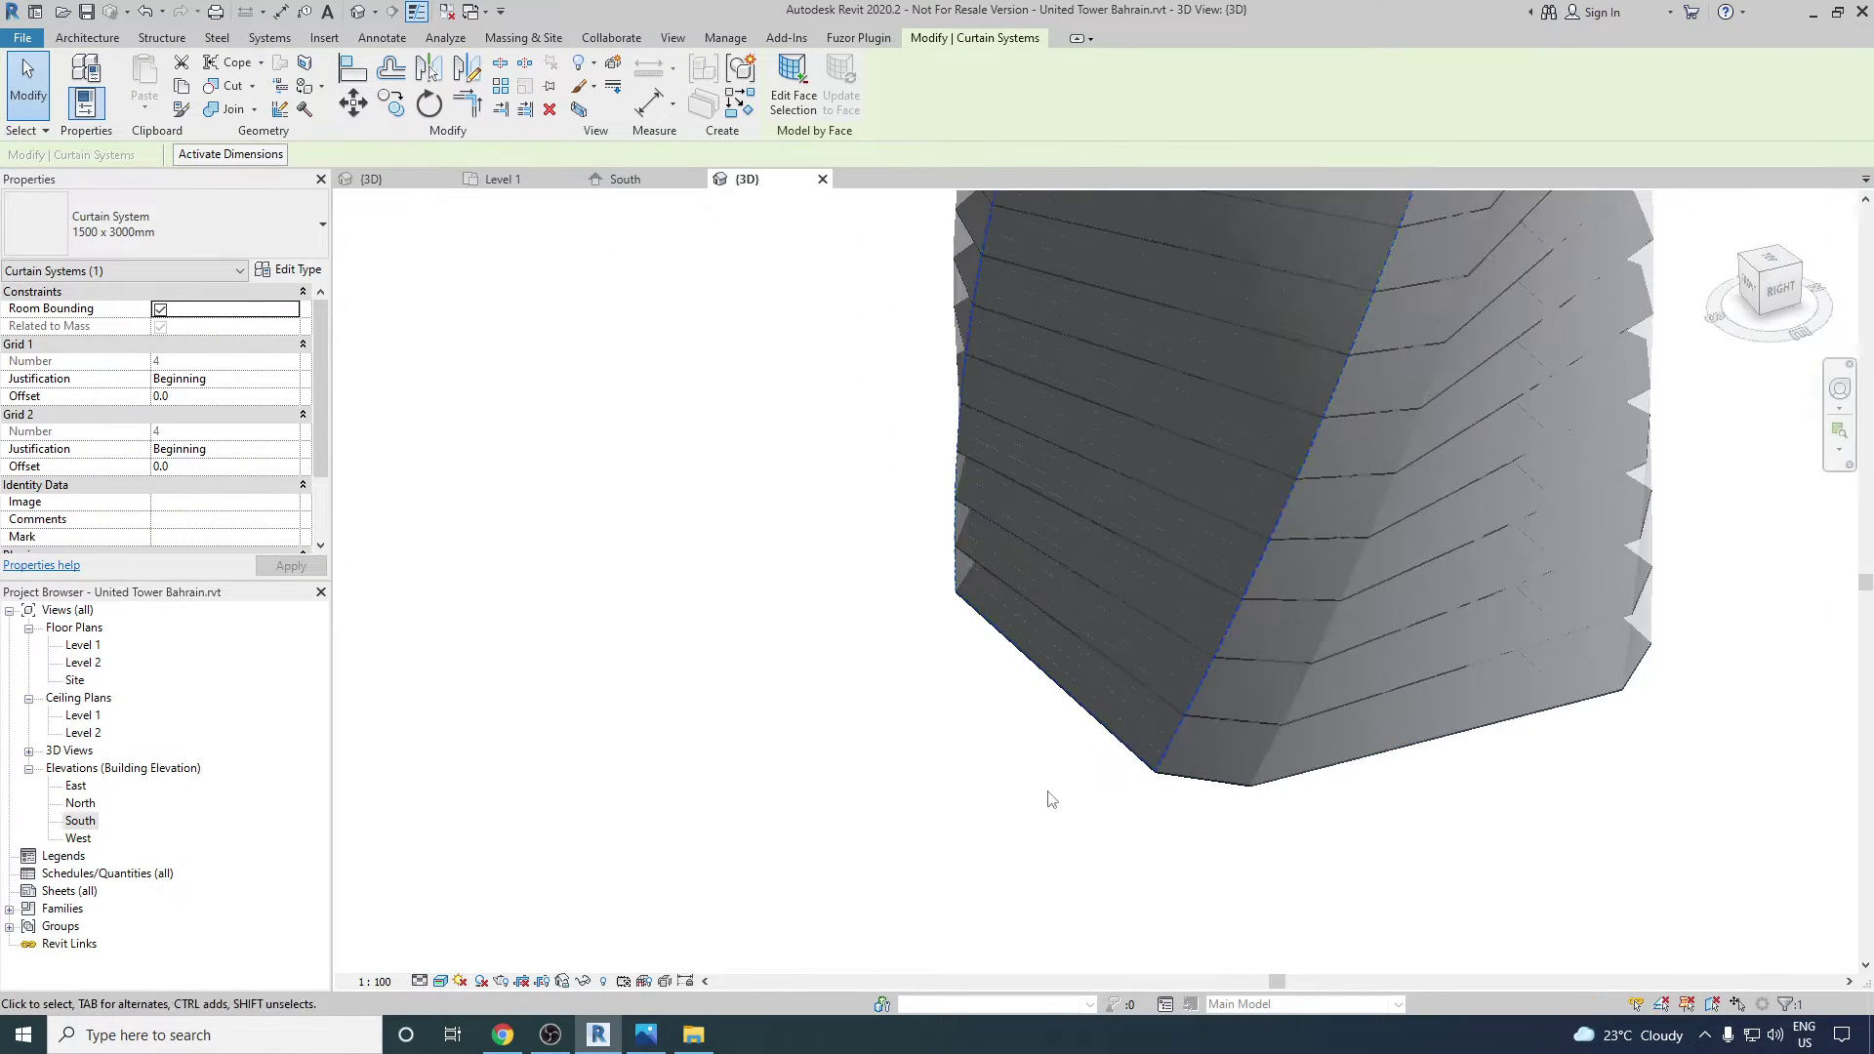
{"action": "left_click", "coordinate": [972, 758]}
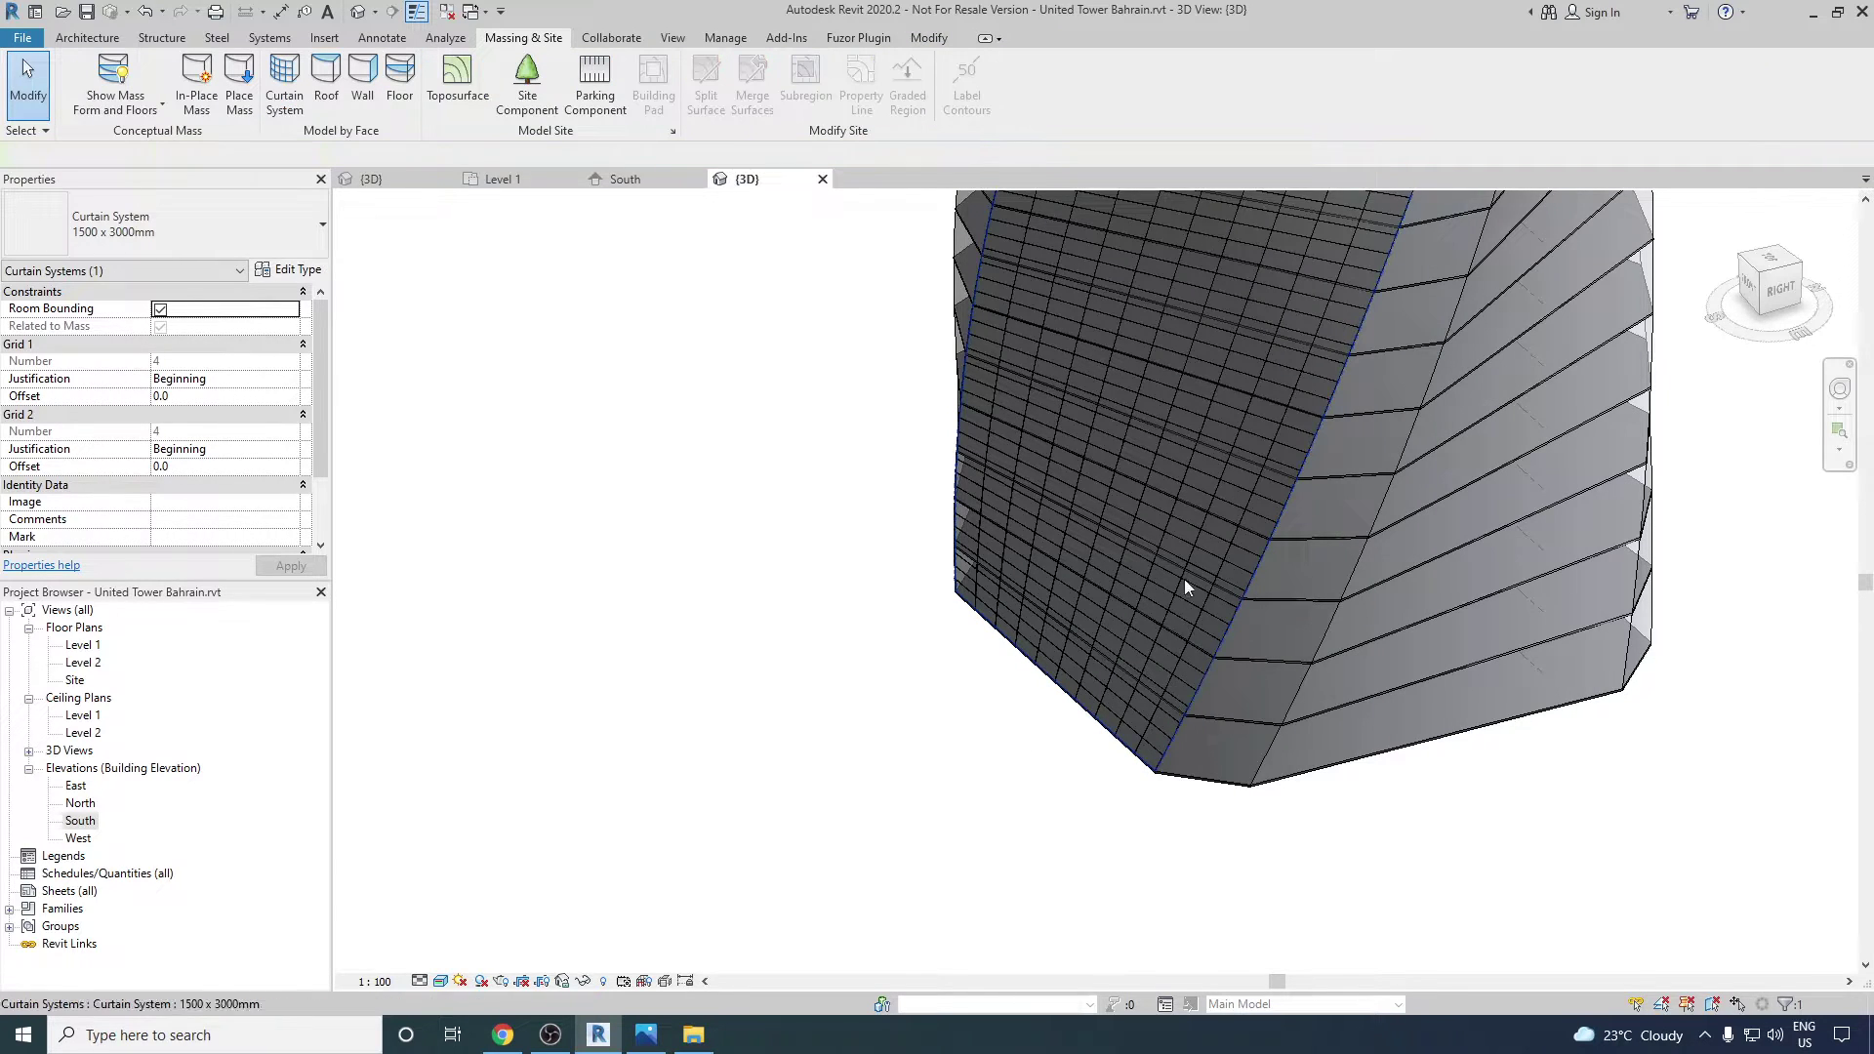
{"action": "scroll", "coordinate": [1181, 595], "scroll_direction": "down", "scroll_amount": 6}
{"action": "scroll", "coordinate": [1158, 521], "scroll_direction": "up", "scroll_amount": 5}
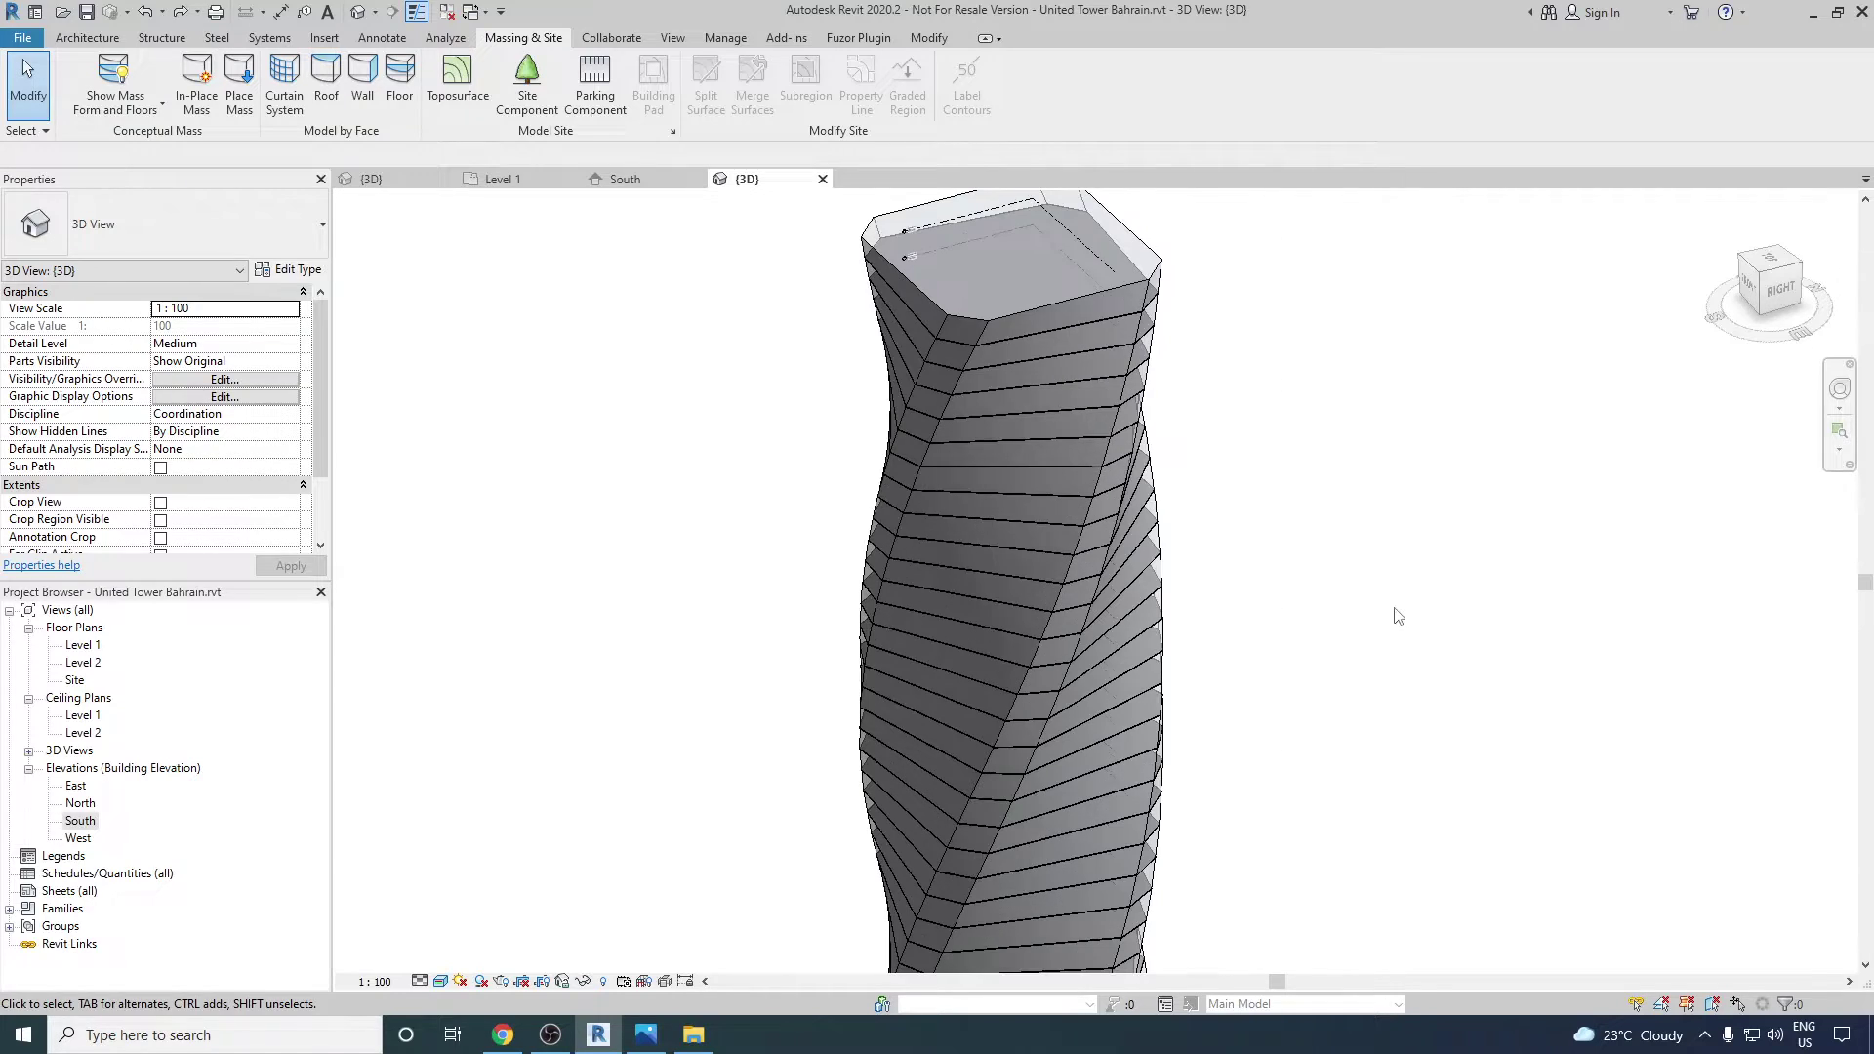
{"action": "left_click", "coordinate": [284, 83]}
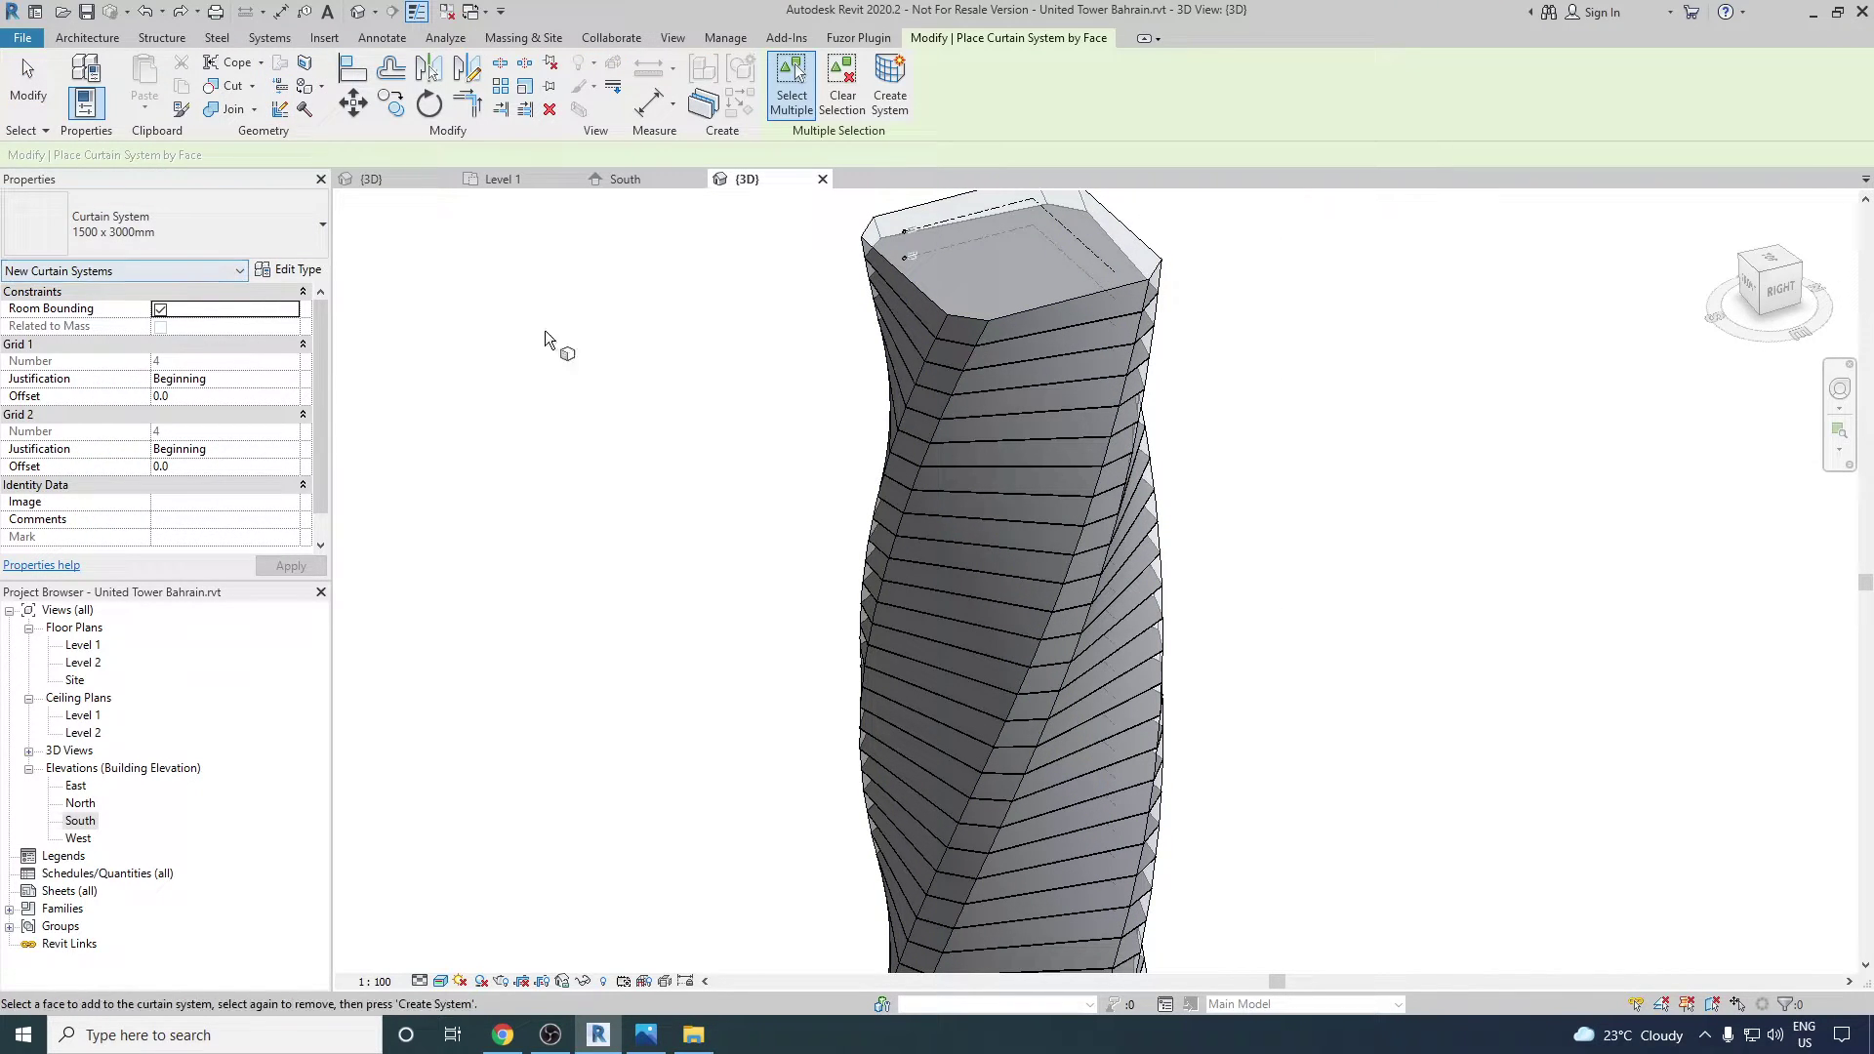
{"action": "scroll", "coordinate": [747, 350], "scroll_direction": "down", "scroll_amount": 3}
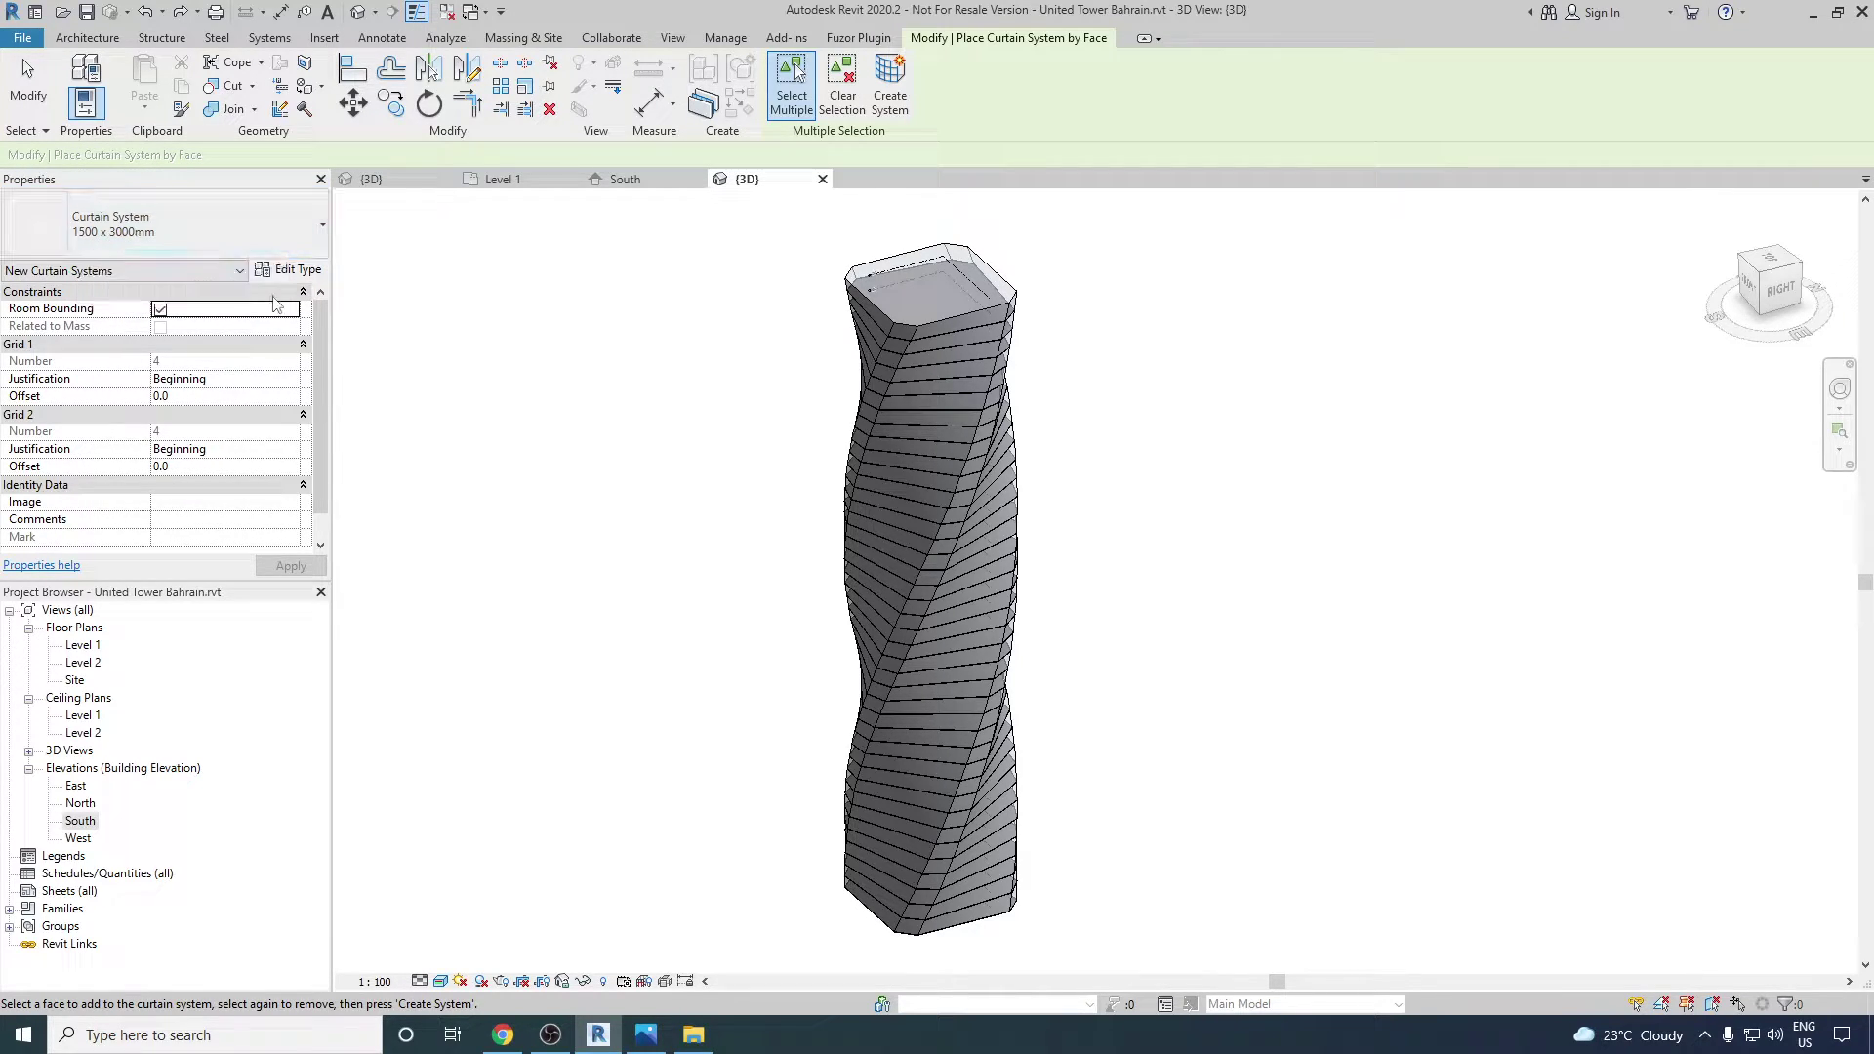
- Set the curtain system type's Grid 1 spacing to 1200 and Grid 2 spacing to 4000
{"action": "left_click", "coordinate": [288, 272]}
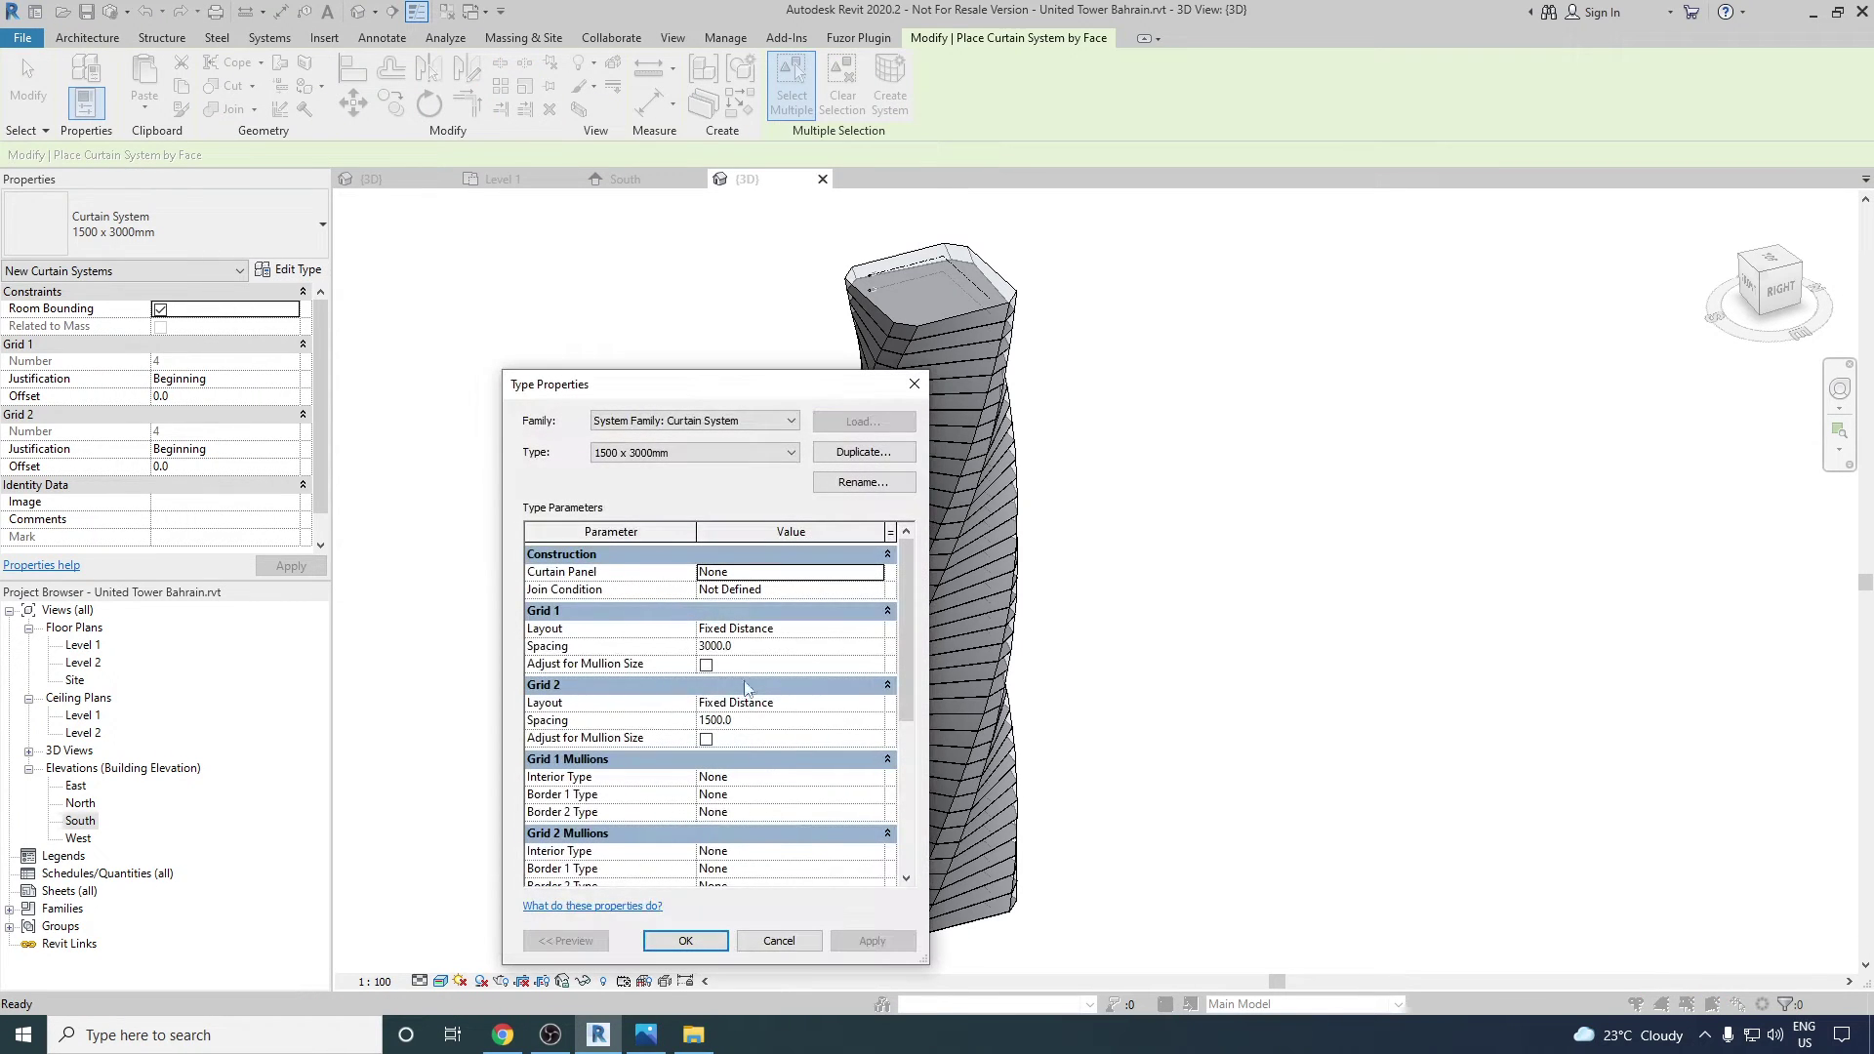
{"action": "left_click", "coordinate": [761, 646]}
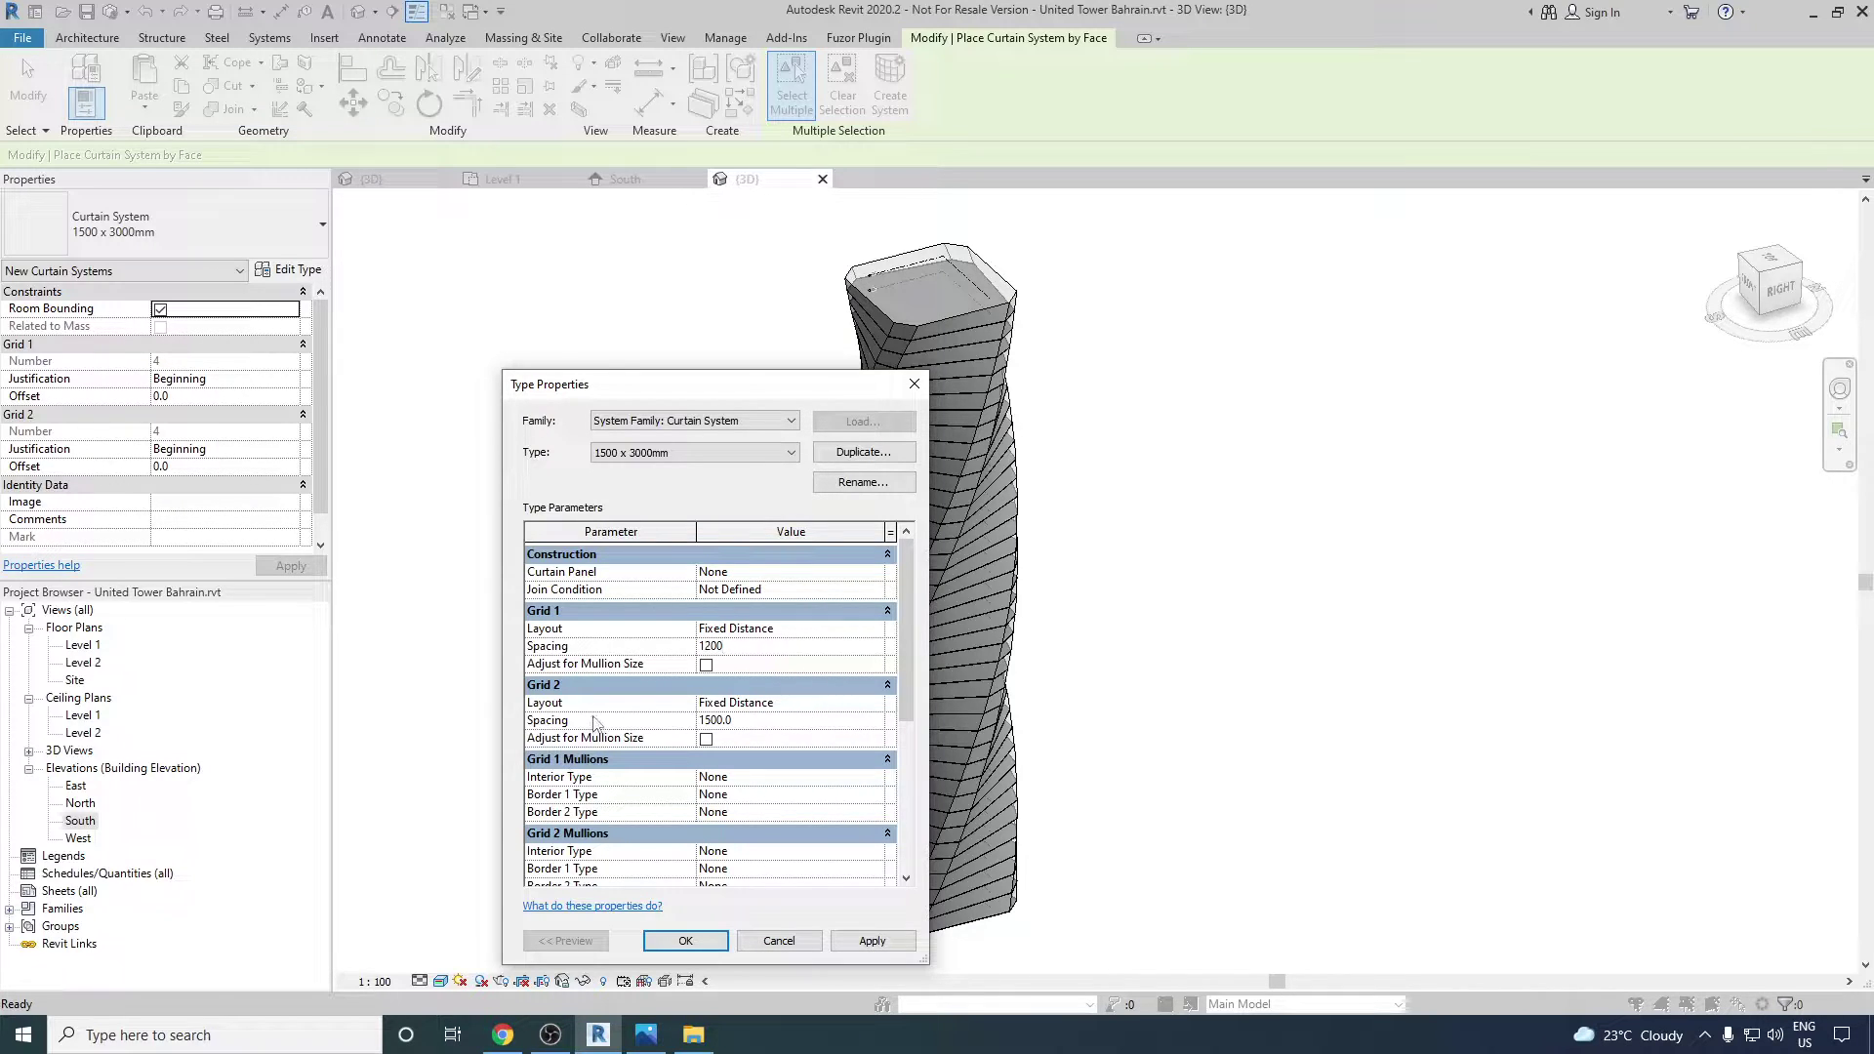
{"action": "left_click", "coordinate": [806, 723]}
{"action": "left_click", "coordinate": [888, 947]}
{"action": "left_click", "coordinate": [686, 941]}
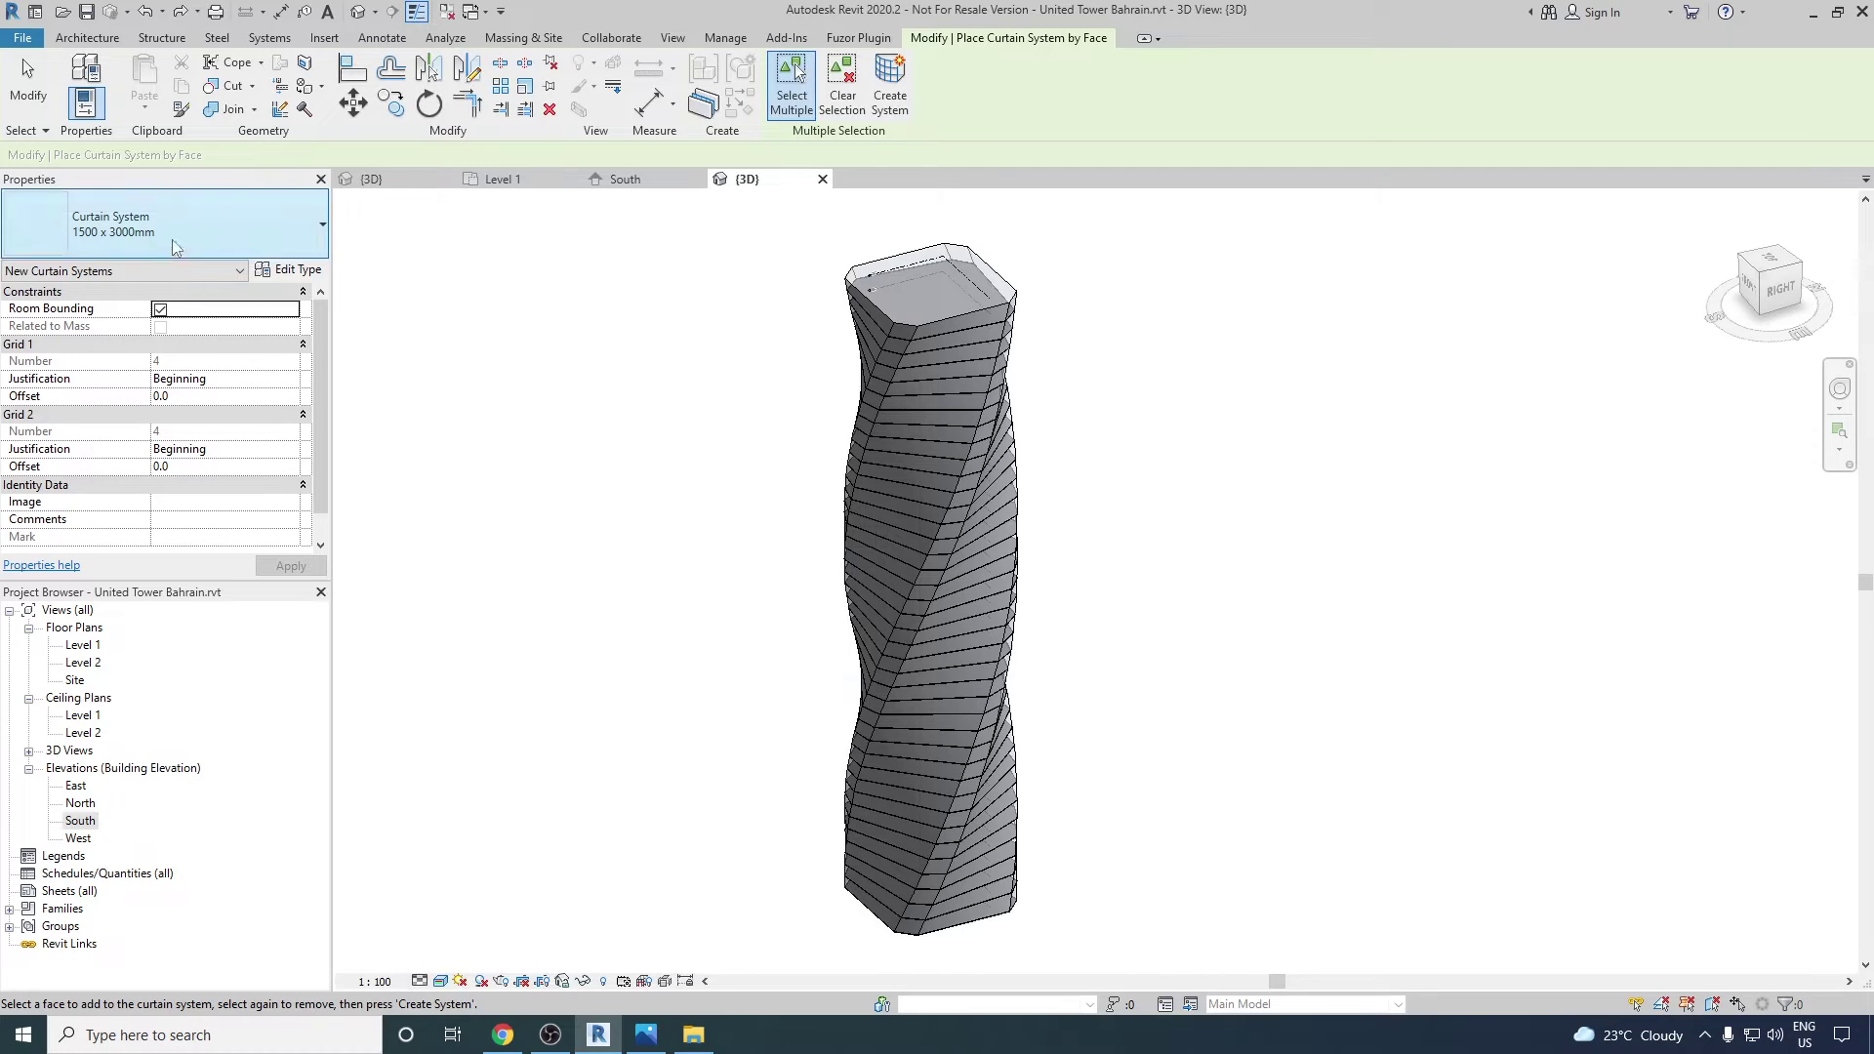
- Duplicate the type as '1200 x 4000mm' and make it the active placement type
{"action": "left_click", "coordinate": [297, 270]}
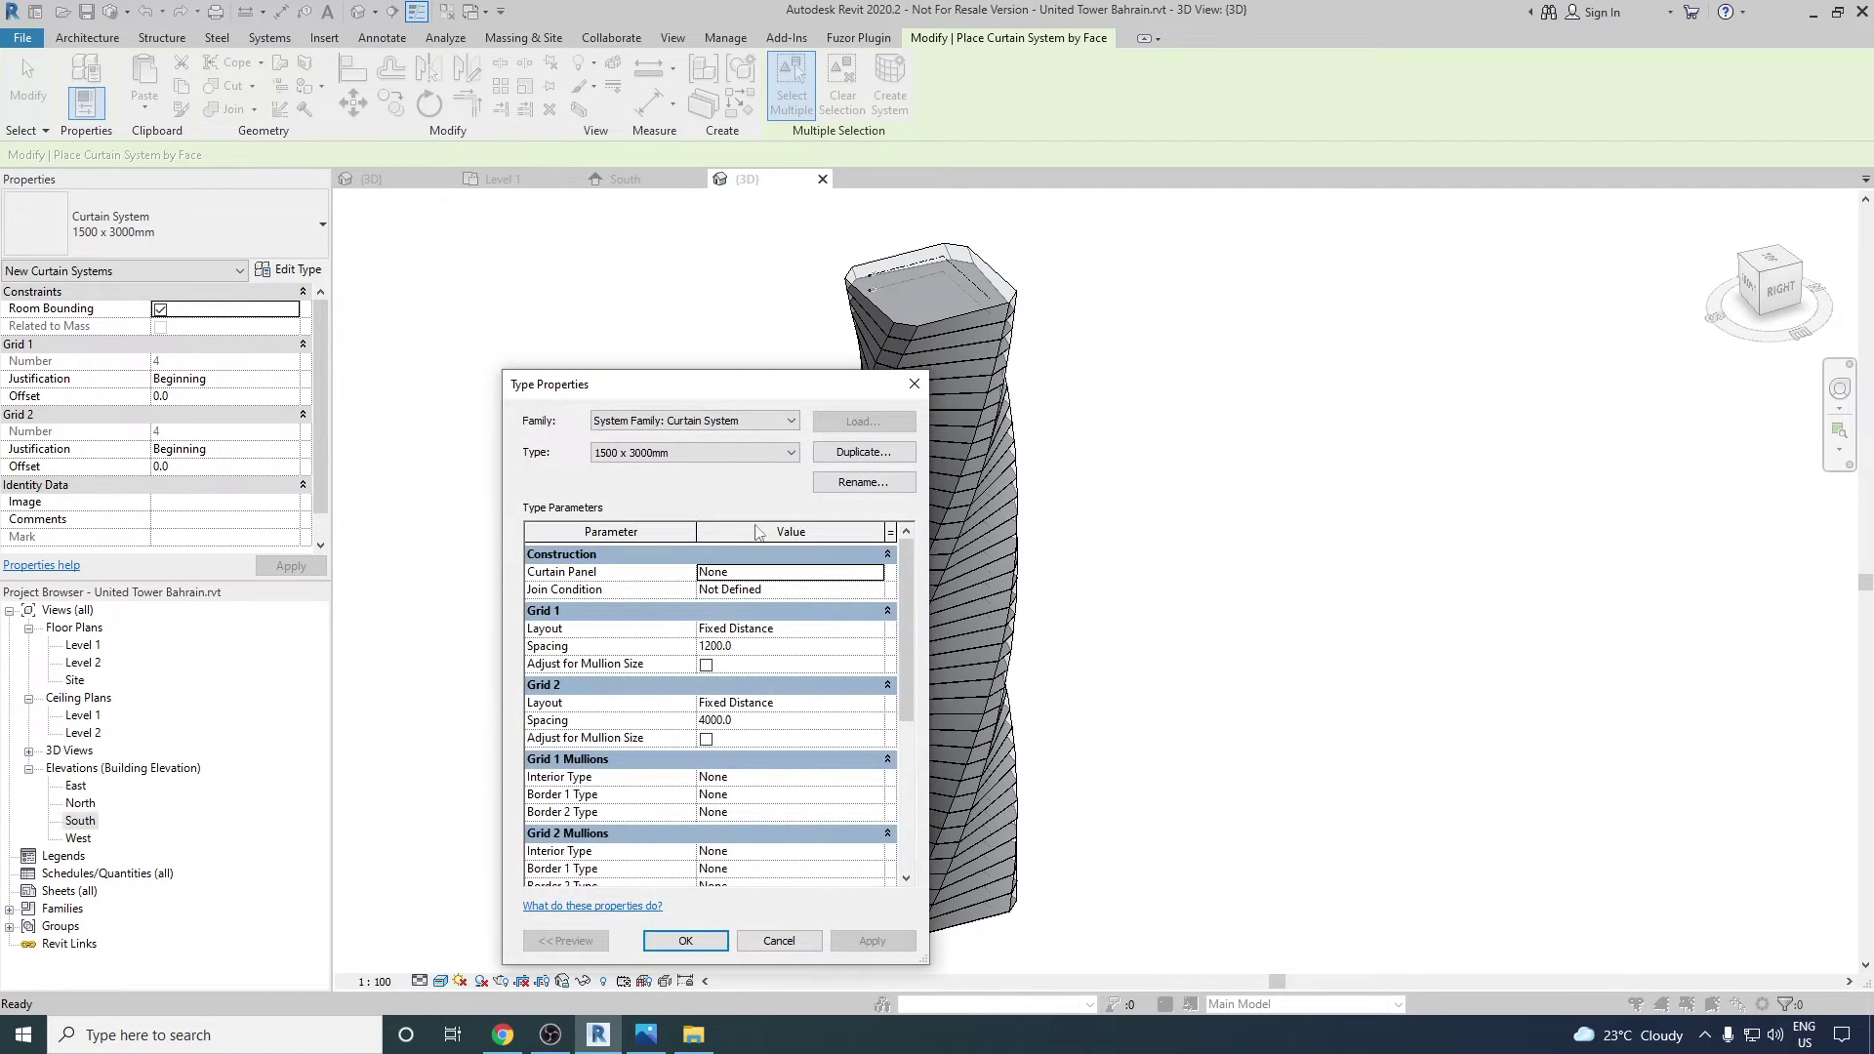
{"action": "left_click", "coordinate": [861, 452]}
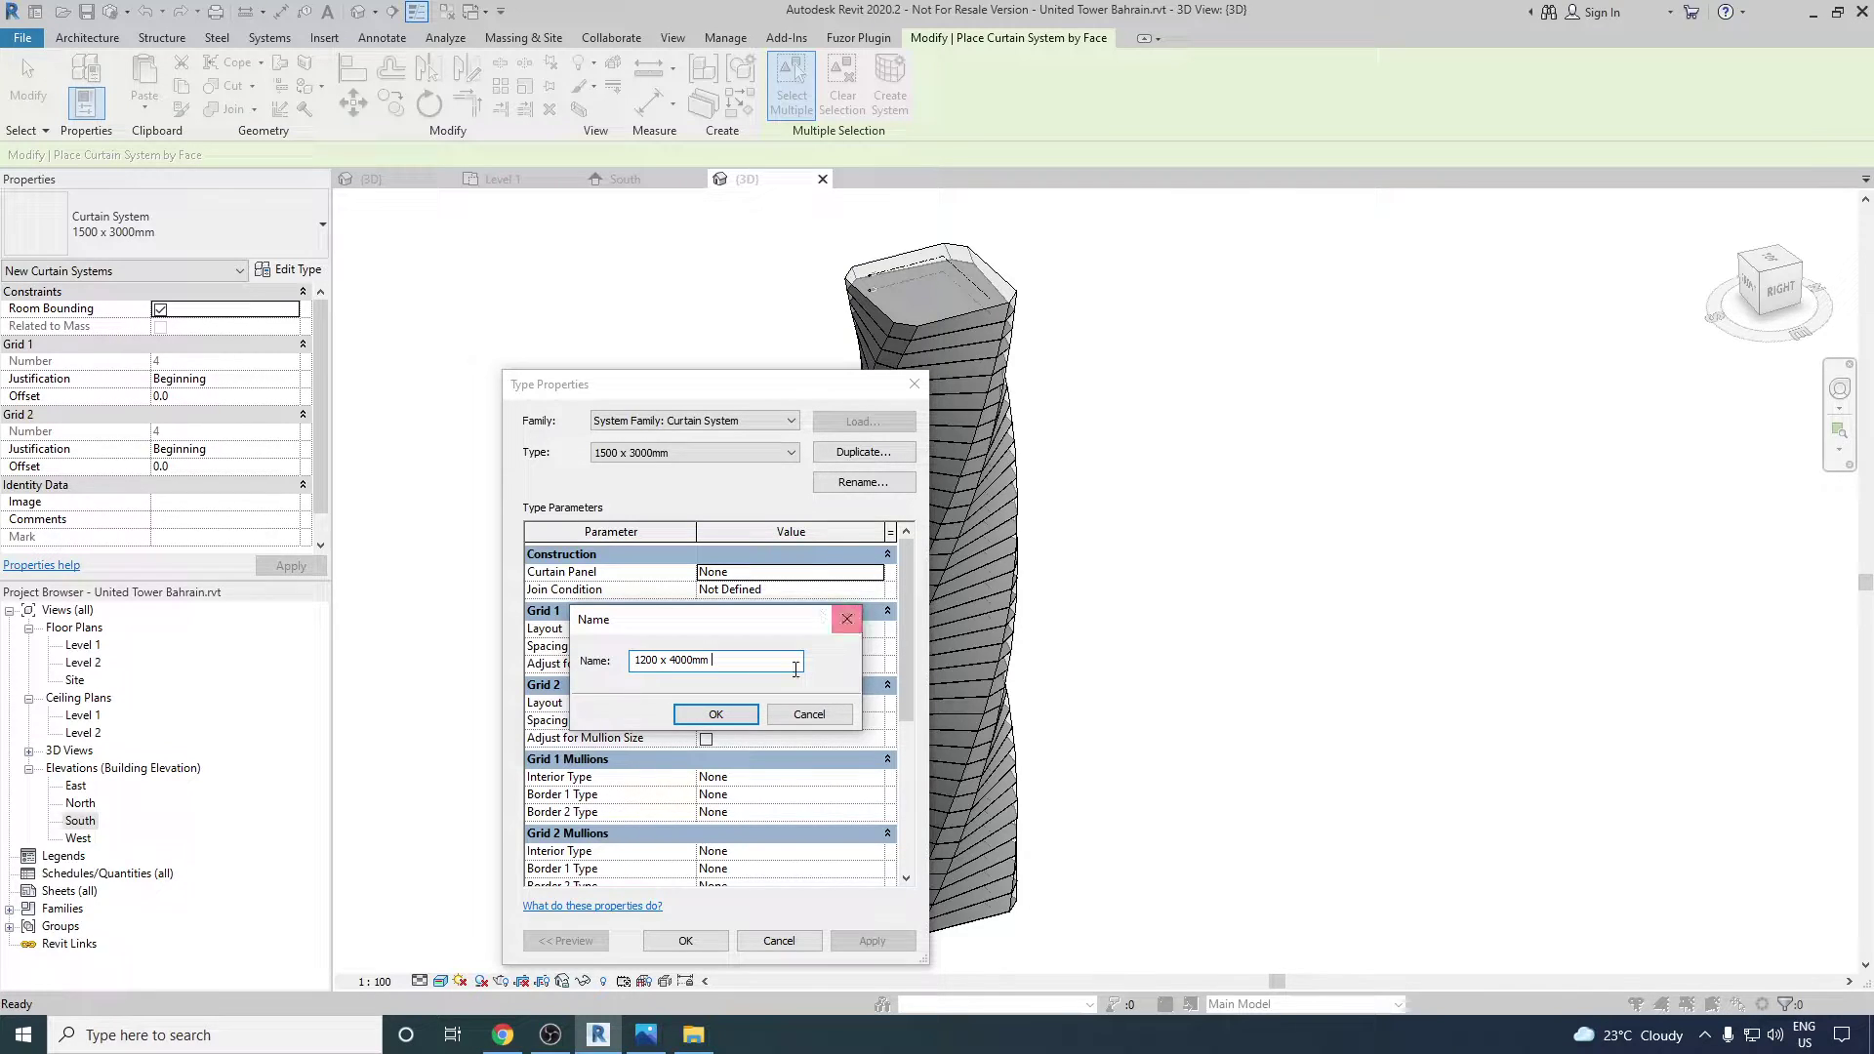
{"action": "left_click", "coordinate": [718, 715]}
{"action": "left_click", "coordinate": [683, 941]}
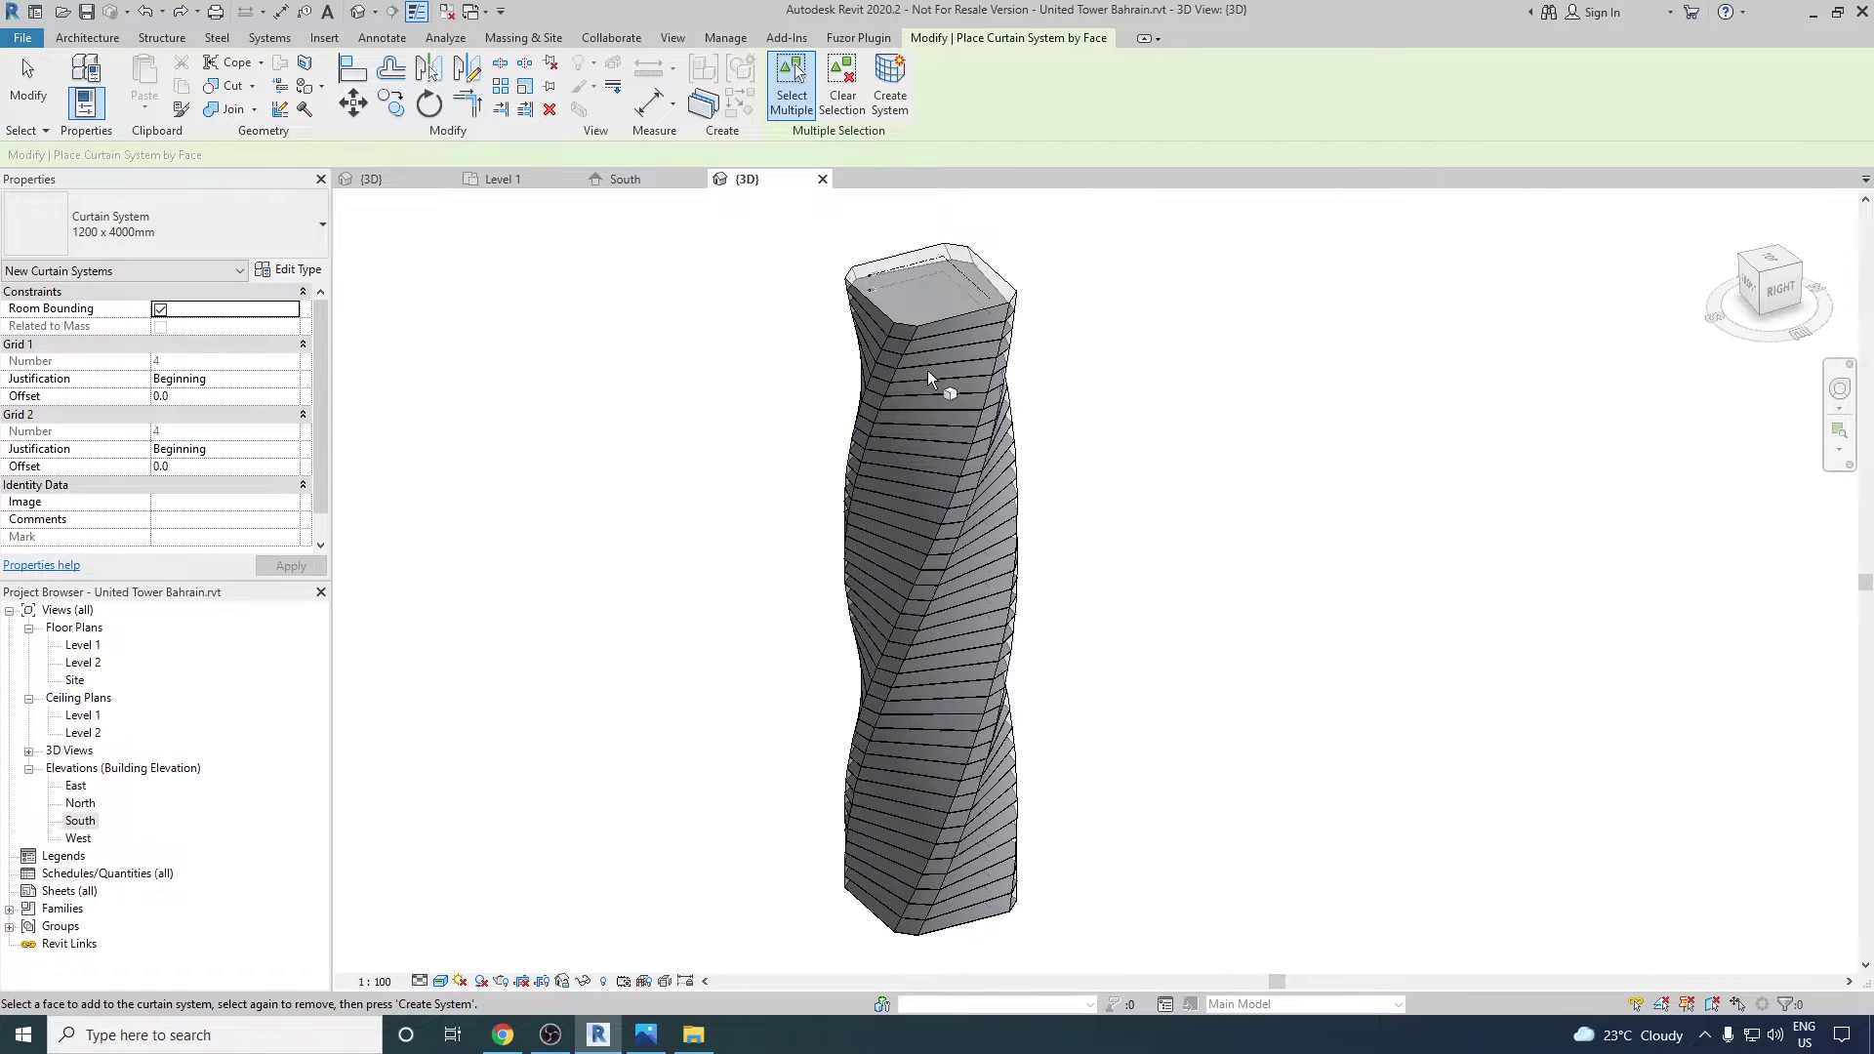
- Pick the twisted tower faces one by one, leaving out the lower-right triangular face
{"action": "scroll", "coordinate": [932, 376], "scroll_direction": "down", "scroll_amount": 3}
{"action": "left_click_drag", "start_coordinate": [781, 256], "coordinate": [742, 367]}
{"action": "scroll", "coordinate": [976, 420], "scroll_direction": "up", "scroll_amount": 5}
{"action": "left_click", "coordinate": [945, 439]}
{"action": "middle_click_drag", "start_coordinate": [1086, 554], "coordinate": [795, 559], "text": "shift"}
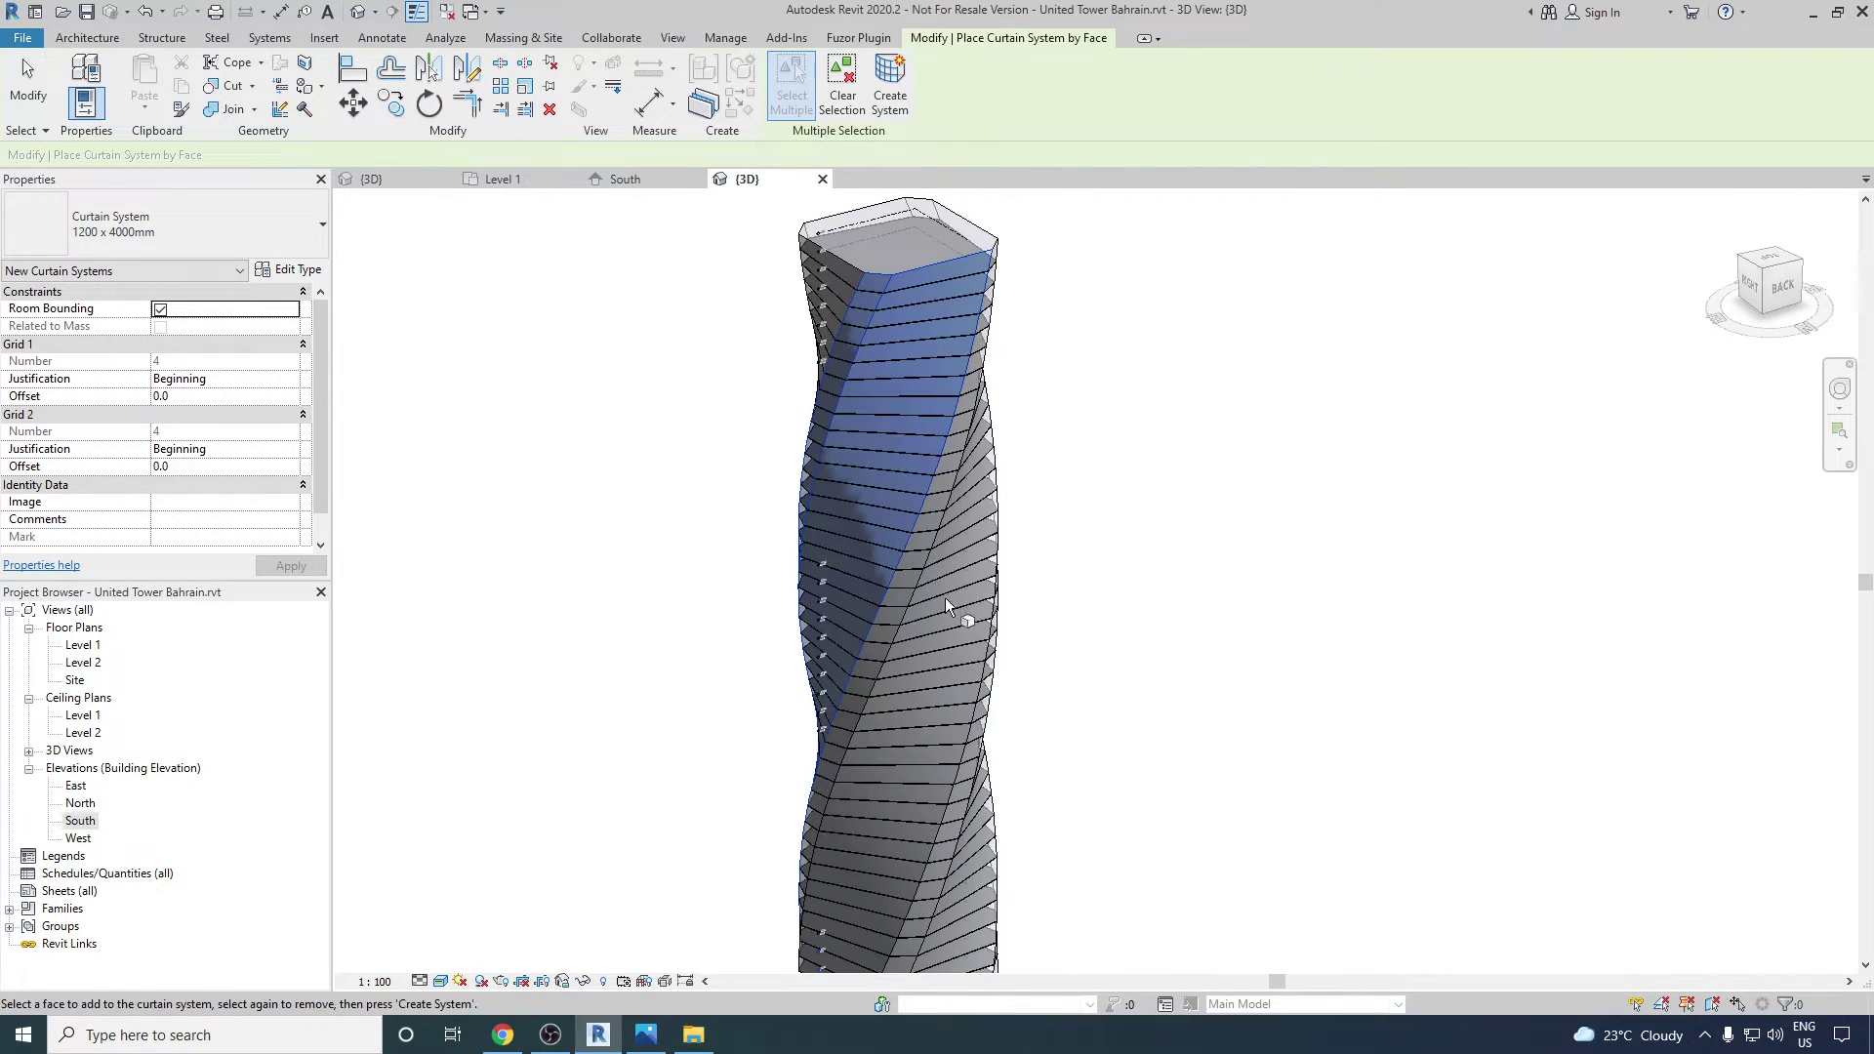
{"action": "left_click", "coordinate": [911, 594]}
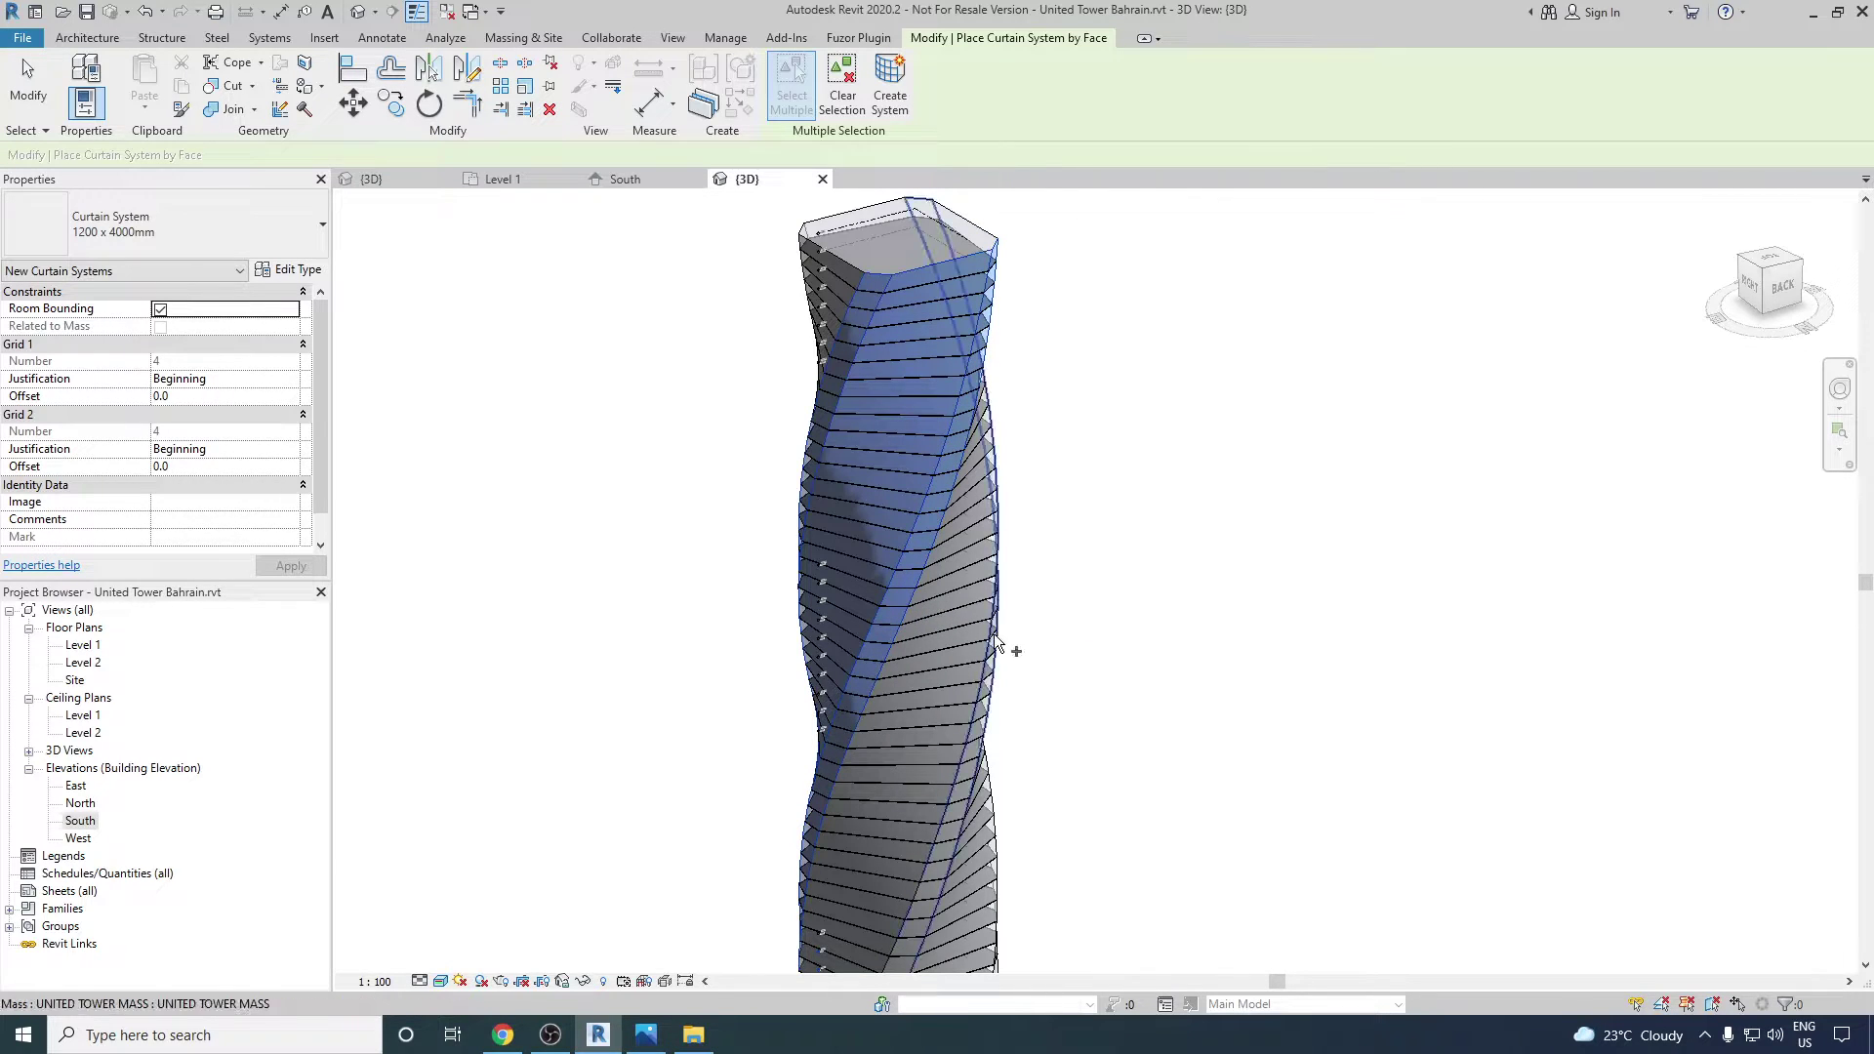
{"action": "left_click", "coordinate": [975, 695]}
{"action": "middle_click_drag", "start_coordinate": [1074, 659], "coordinate": [916, 808], "text": "shift"}
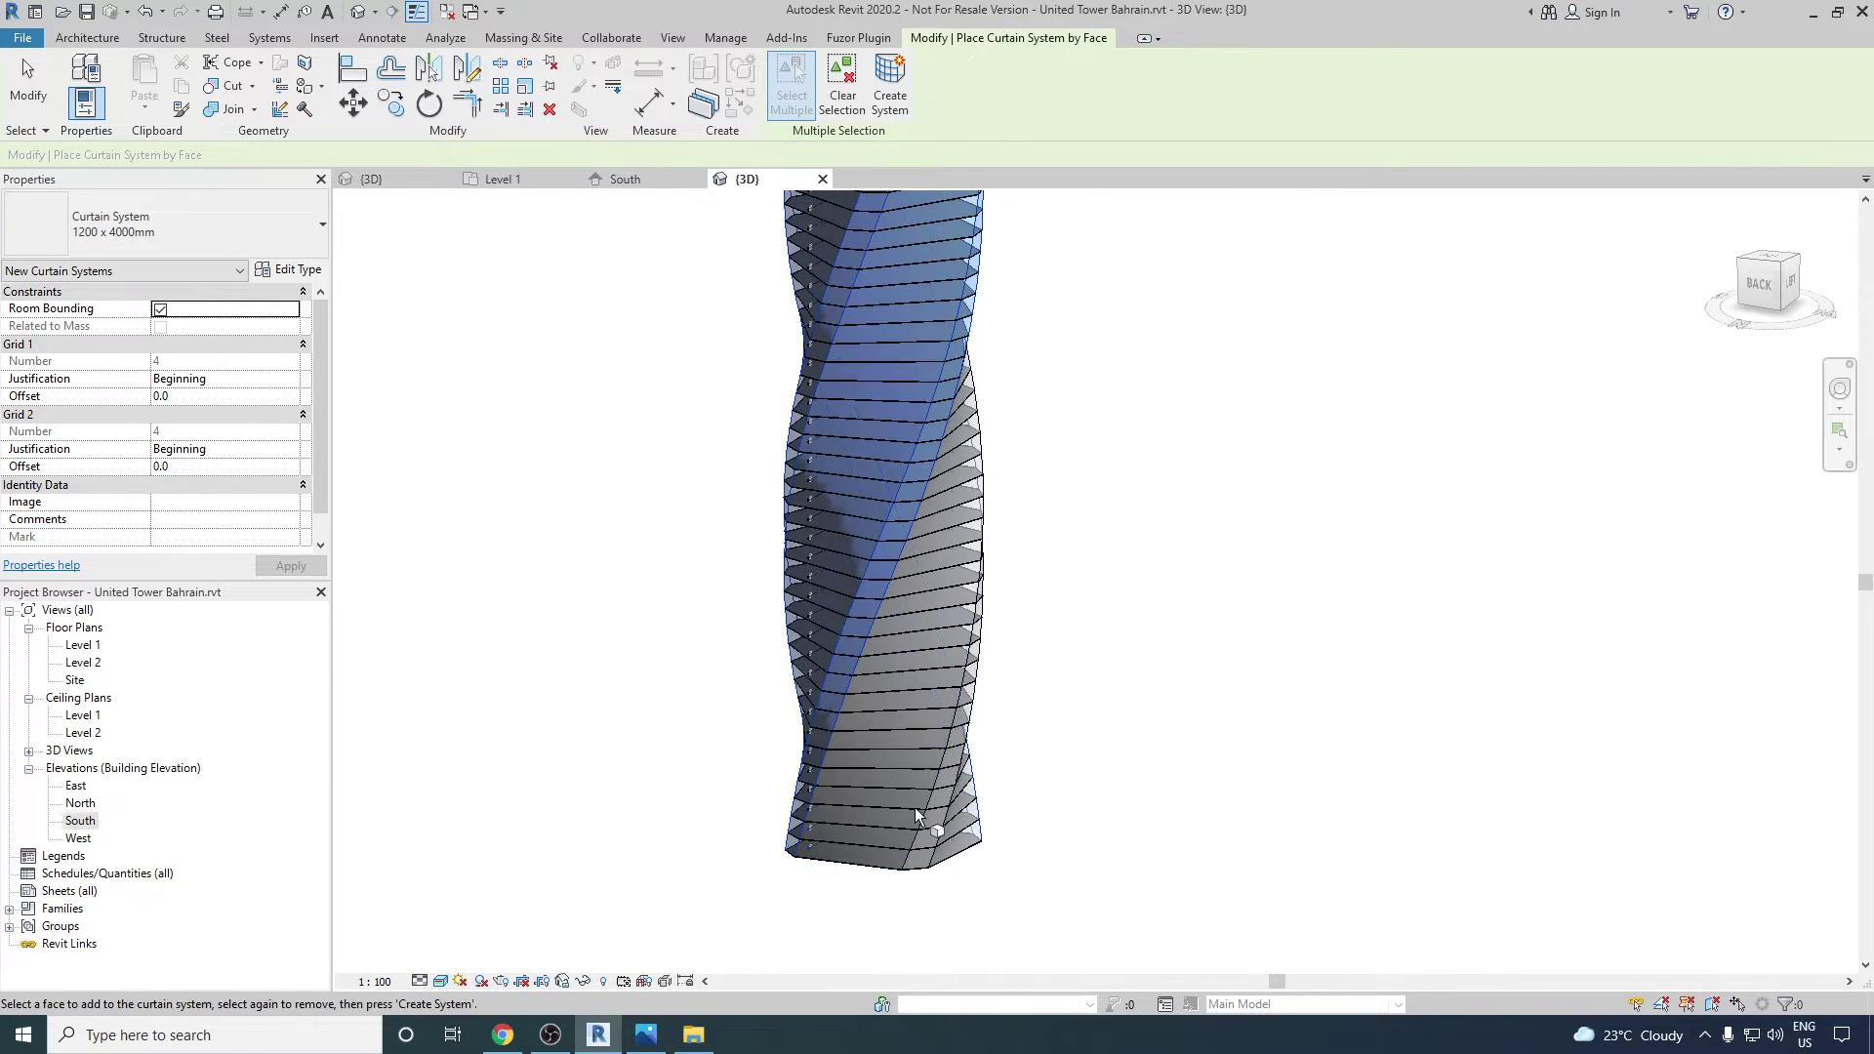
{"action": "left_click", "coordinate": [910, 830]}
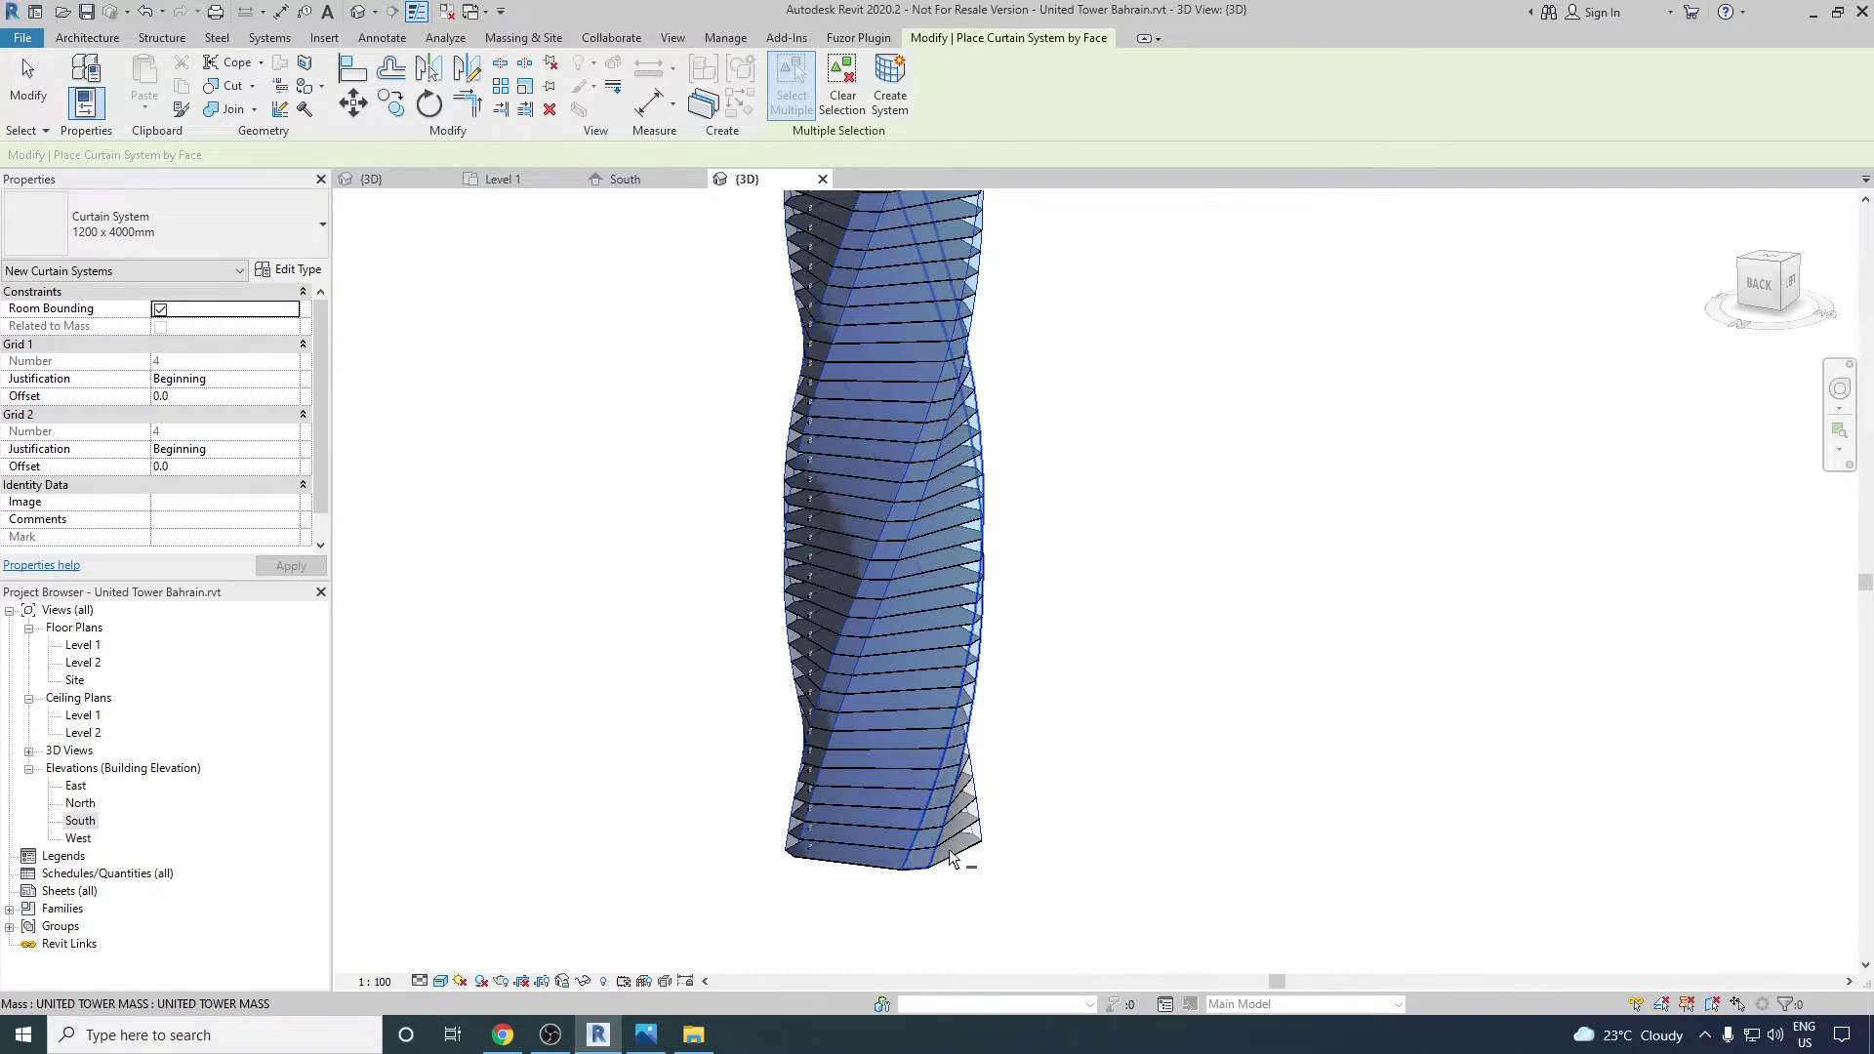
{"action": "left_click", "coordinate": [975, 825]}
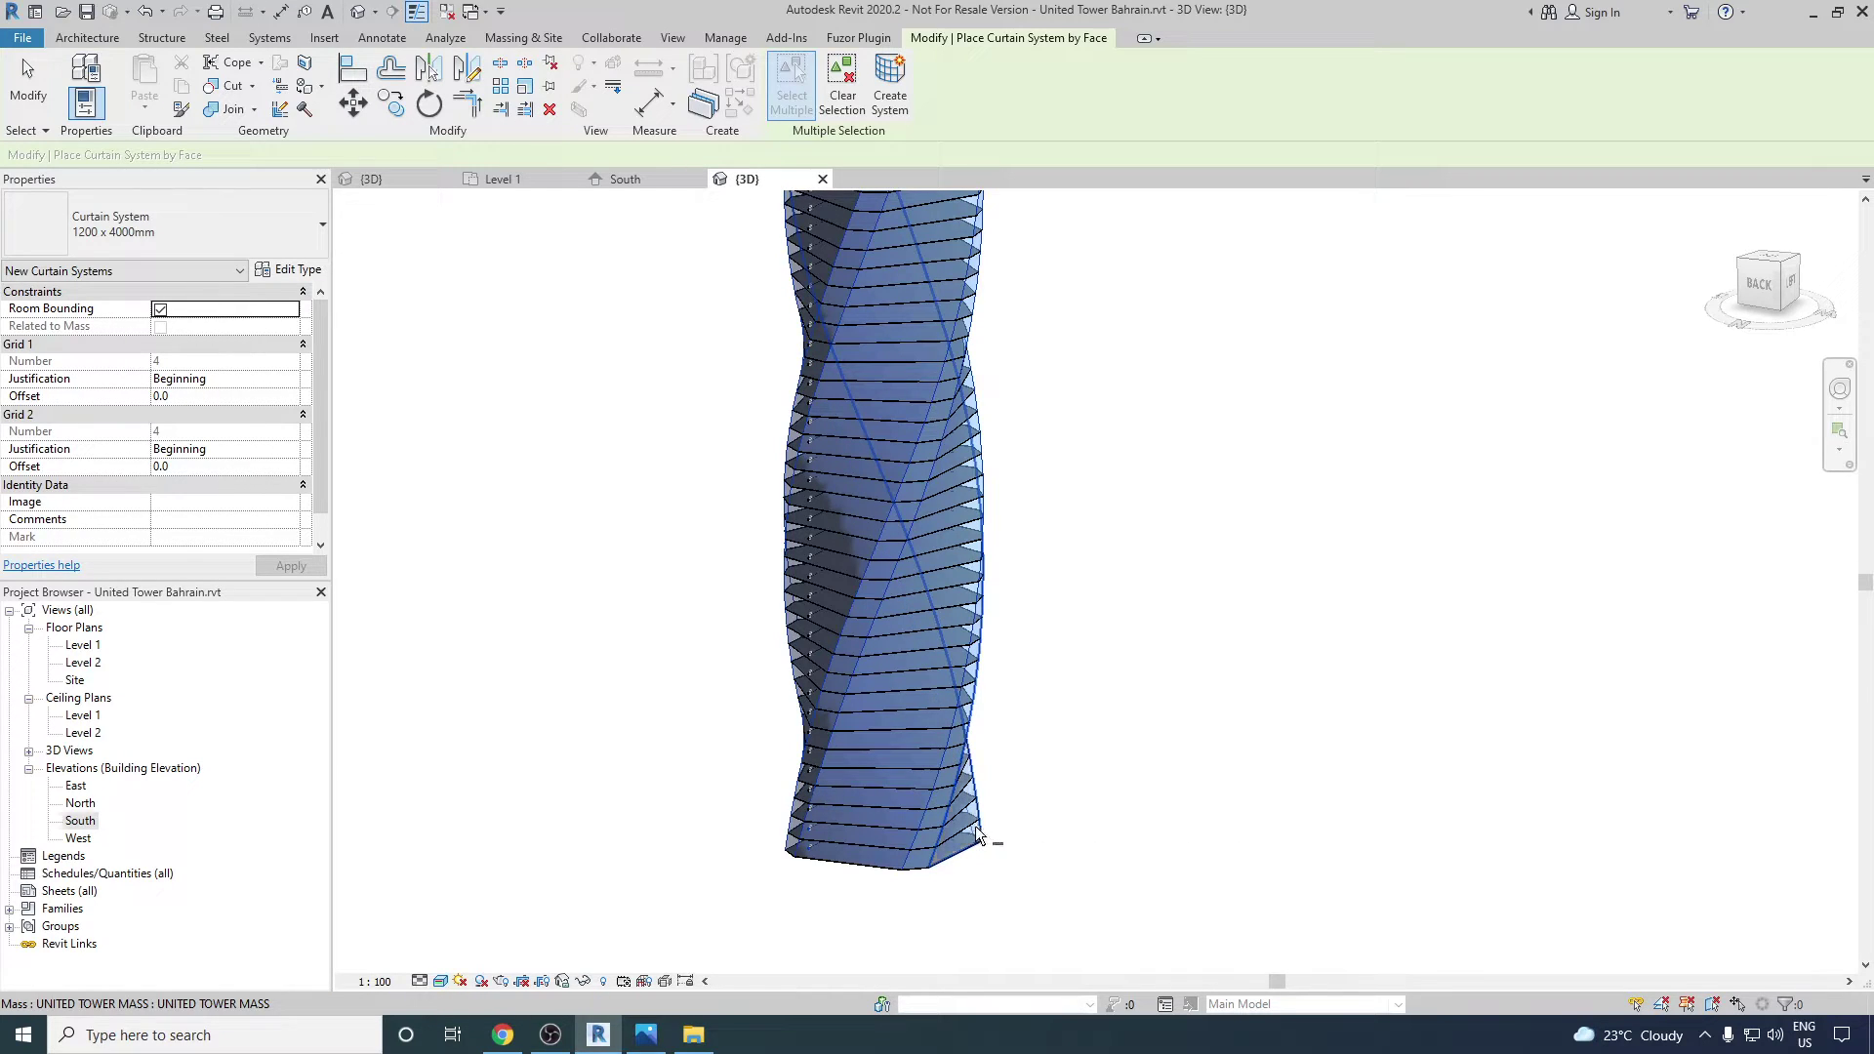
{"action": "left_click", "coordinate": [980, 828], "text": "shift"}
- Add the remaining mass faces and create the 1200 x 4000mm curtain system on them
{"action": "middle_click_drag", "start_coordinate": [976, 857], "coordinate": [928, 866], "text": "shift"}
{"action": "scroll", "coordinate": [996, 778], "scroll_direction": "up", "scroll_amount": 5}
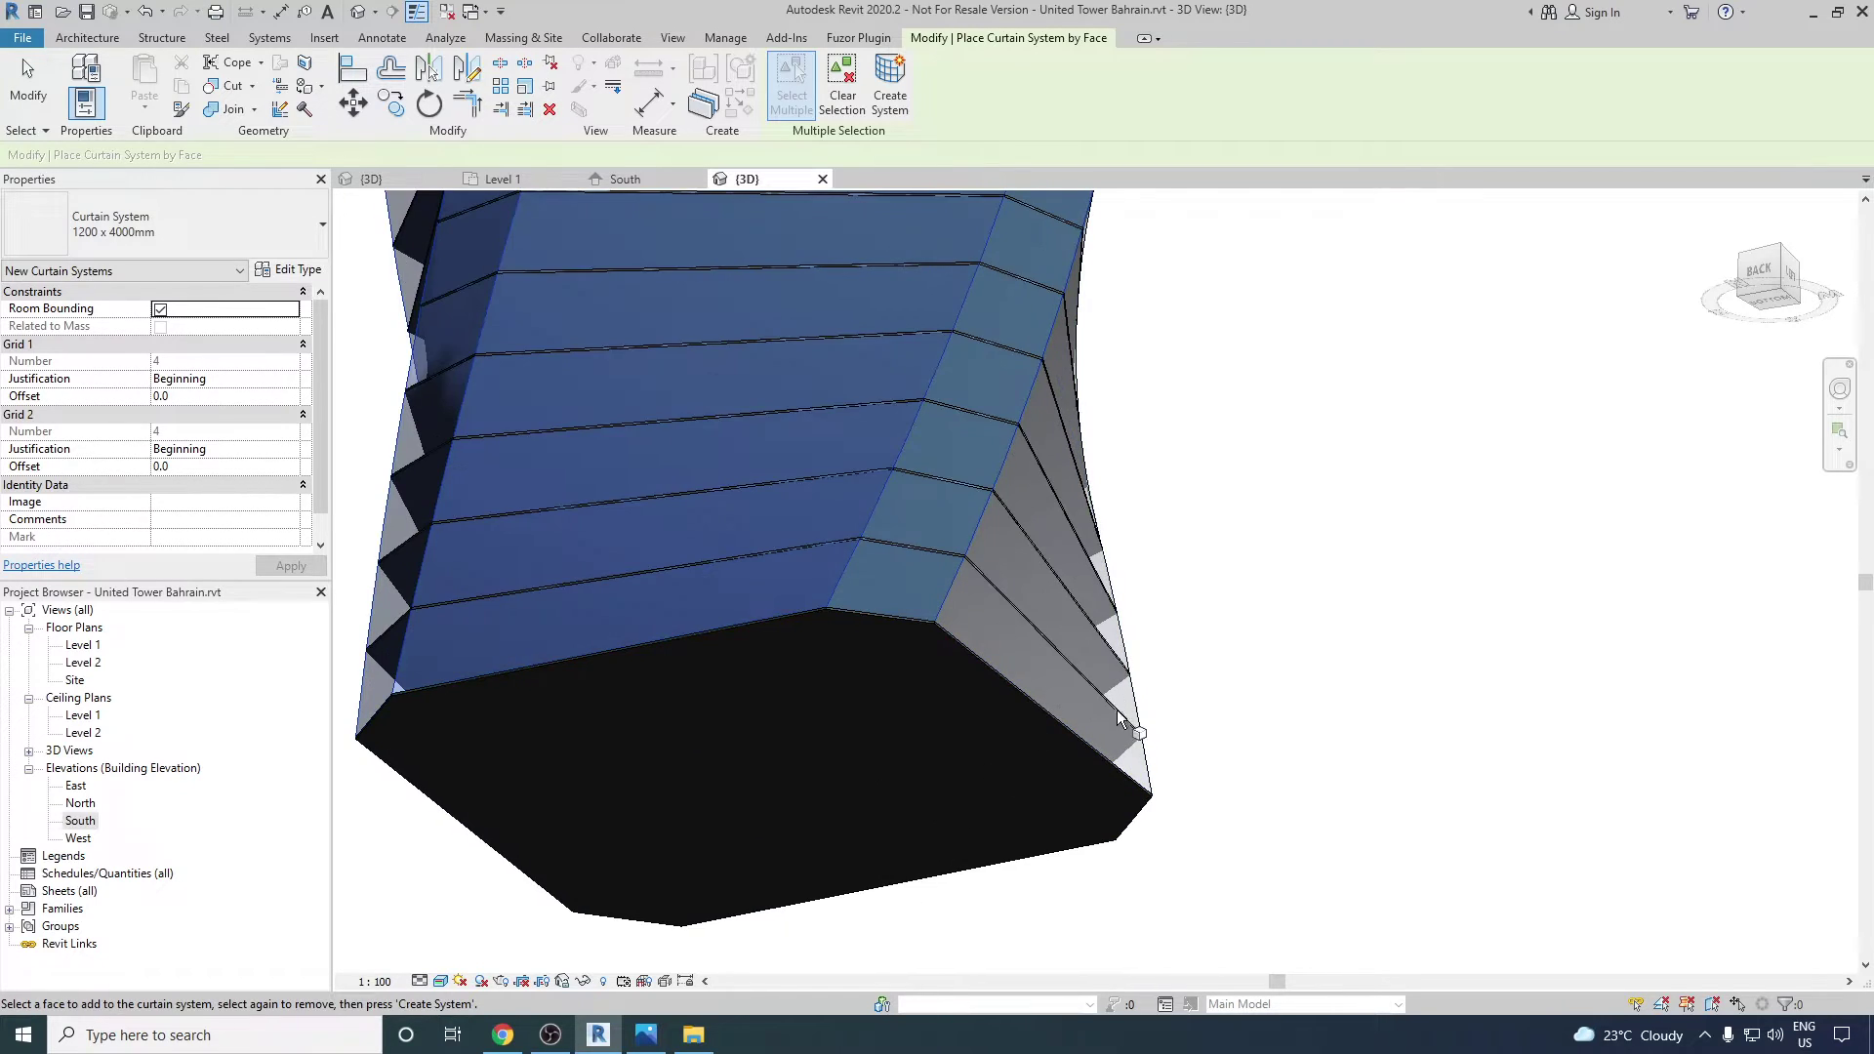
{"action": "scroll", "coordinate": [1121, 722], "scroll_direction": "down", "scroll_amount": 5}
{"action": "middle_click_drag", "start_coordinate": [1121, 723], "coordinate": [954, 741], "text": "shift"}
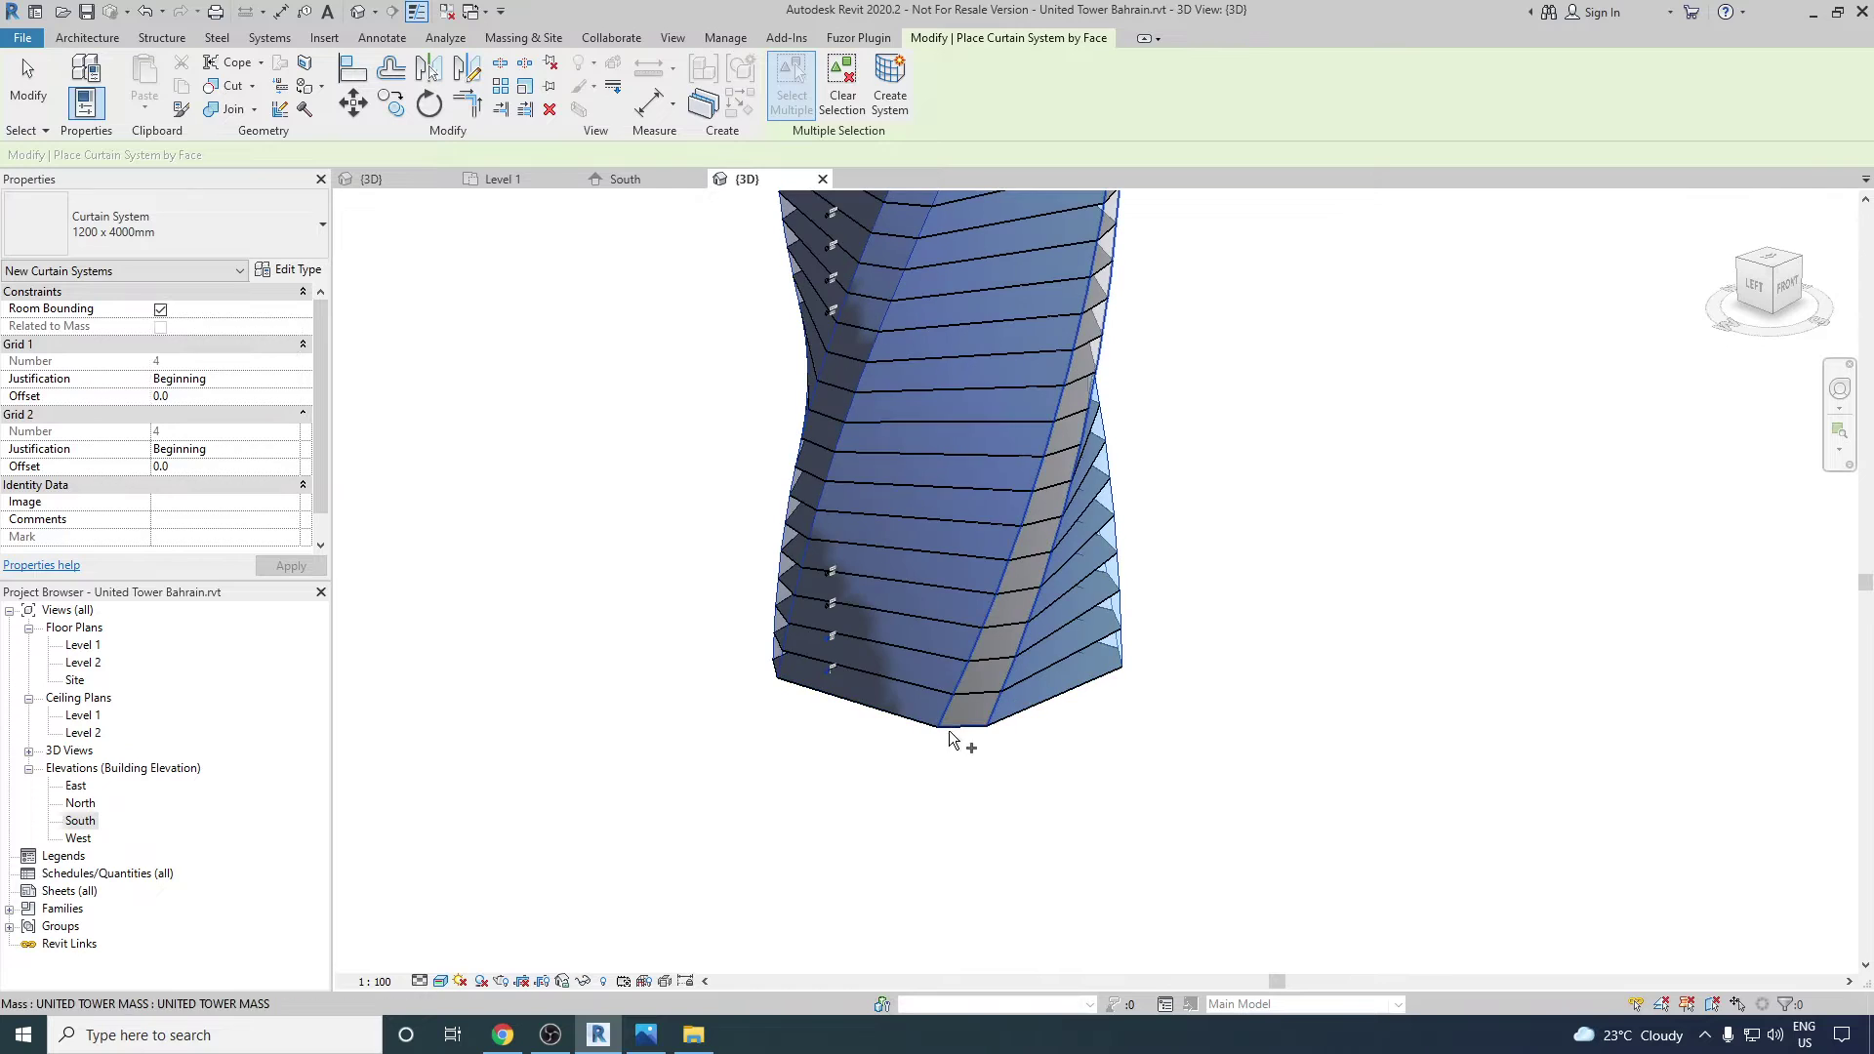
{"action": "left_click", "coordinate": [1031, 701]}
{"action": "middle_click_drag", "start_coordinate": [1017, 729], "coordinate": [1109, 740], "text": "shift"}
{"action": "middle_click_drag", "start_coordinate": [1036, 427], "coordinate": [1113, 226], "text": "shift"}
{"action": "scroll", "coordinate": [1203, 348], "scroll_direction": "down", "scroll_amount": 1}
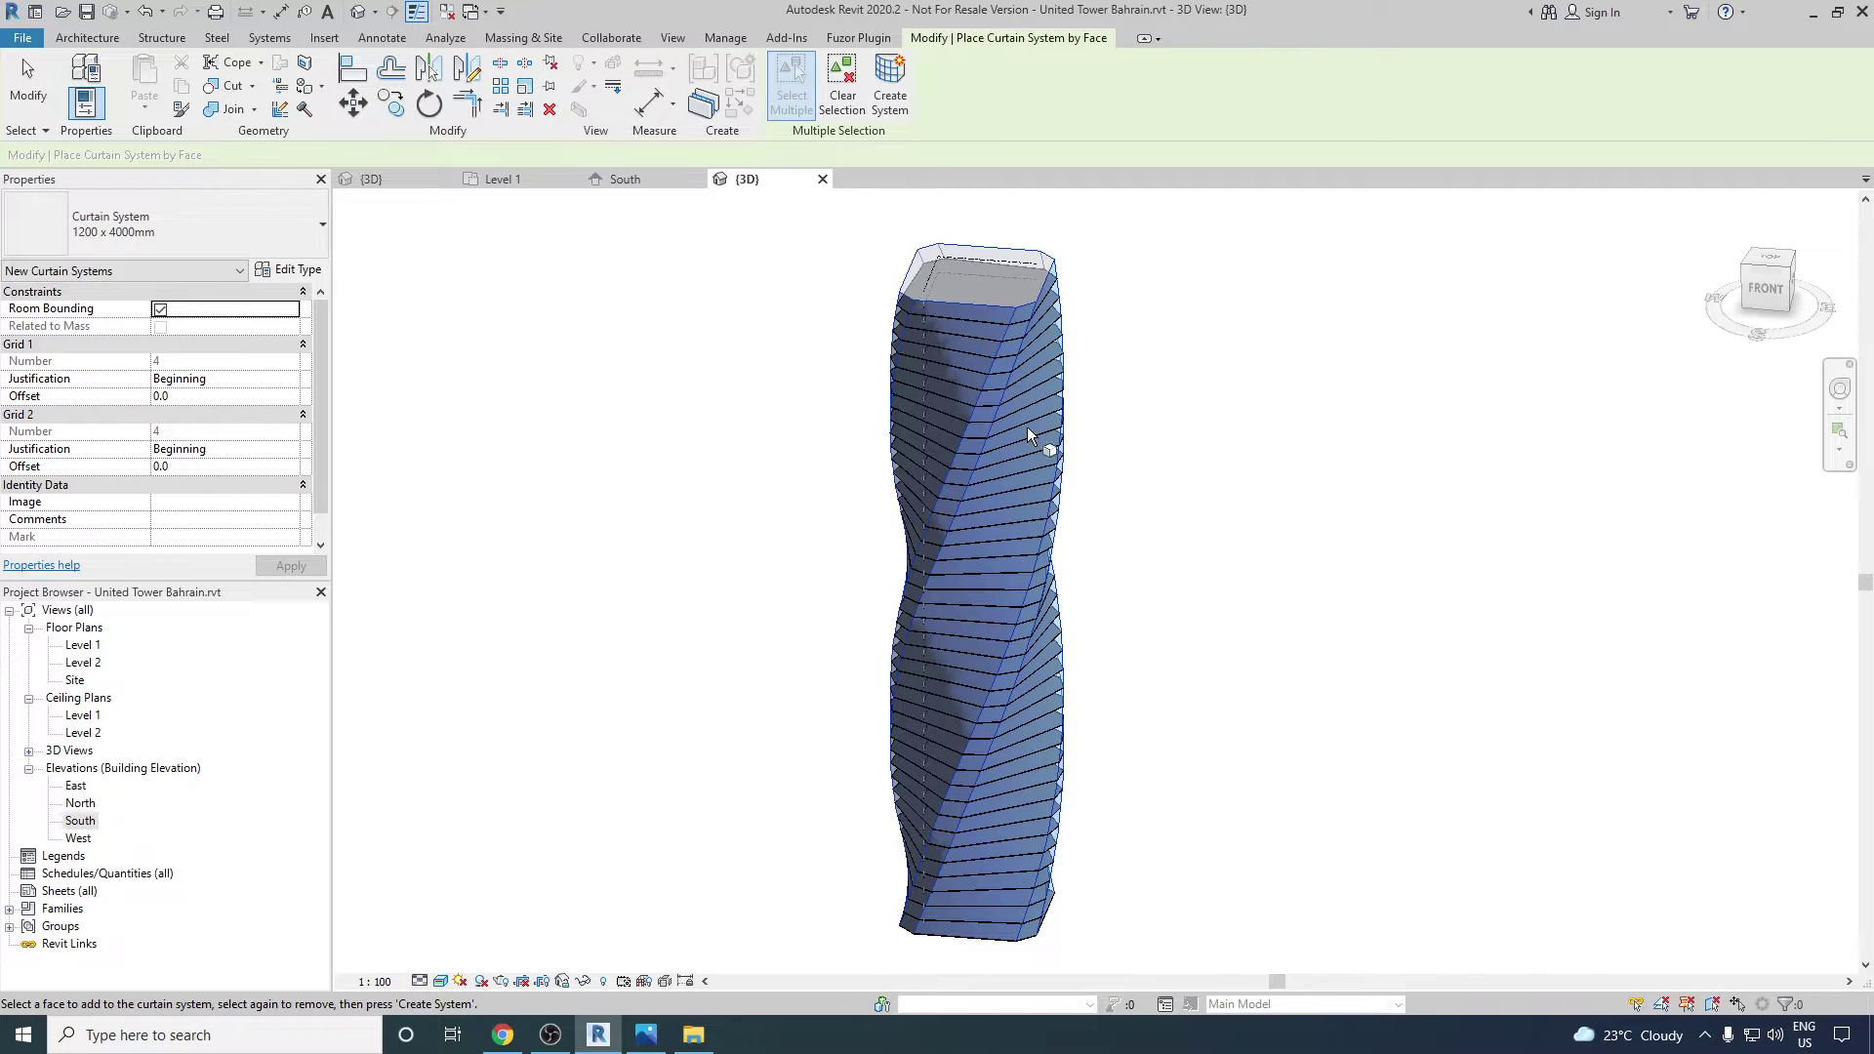
{"action": "left_click", "coordinate": [1016, 387]}
{"action": "left_click", "coordinate": [891, 98]}
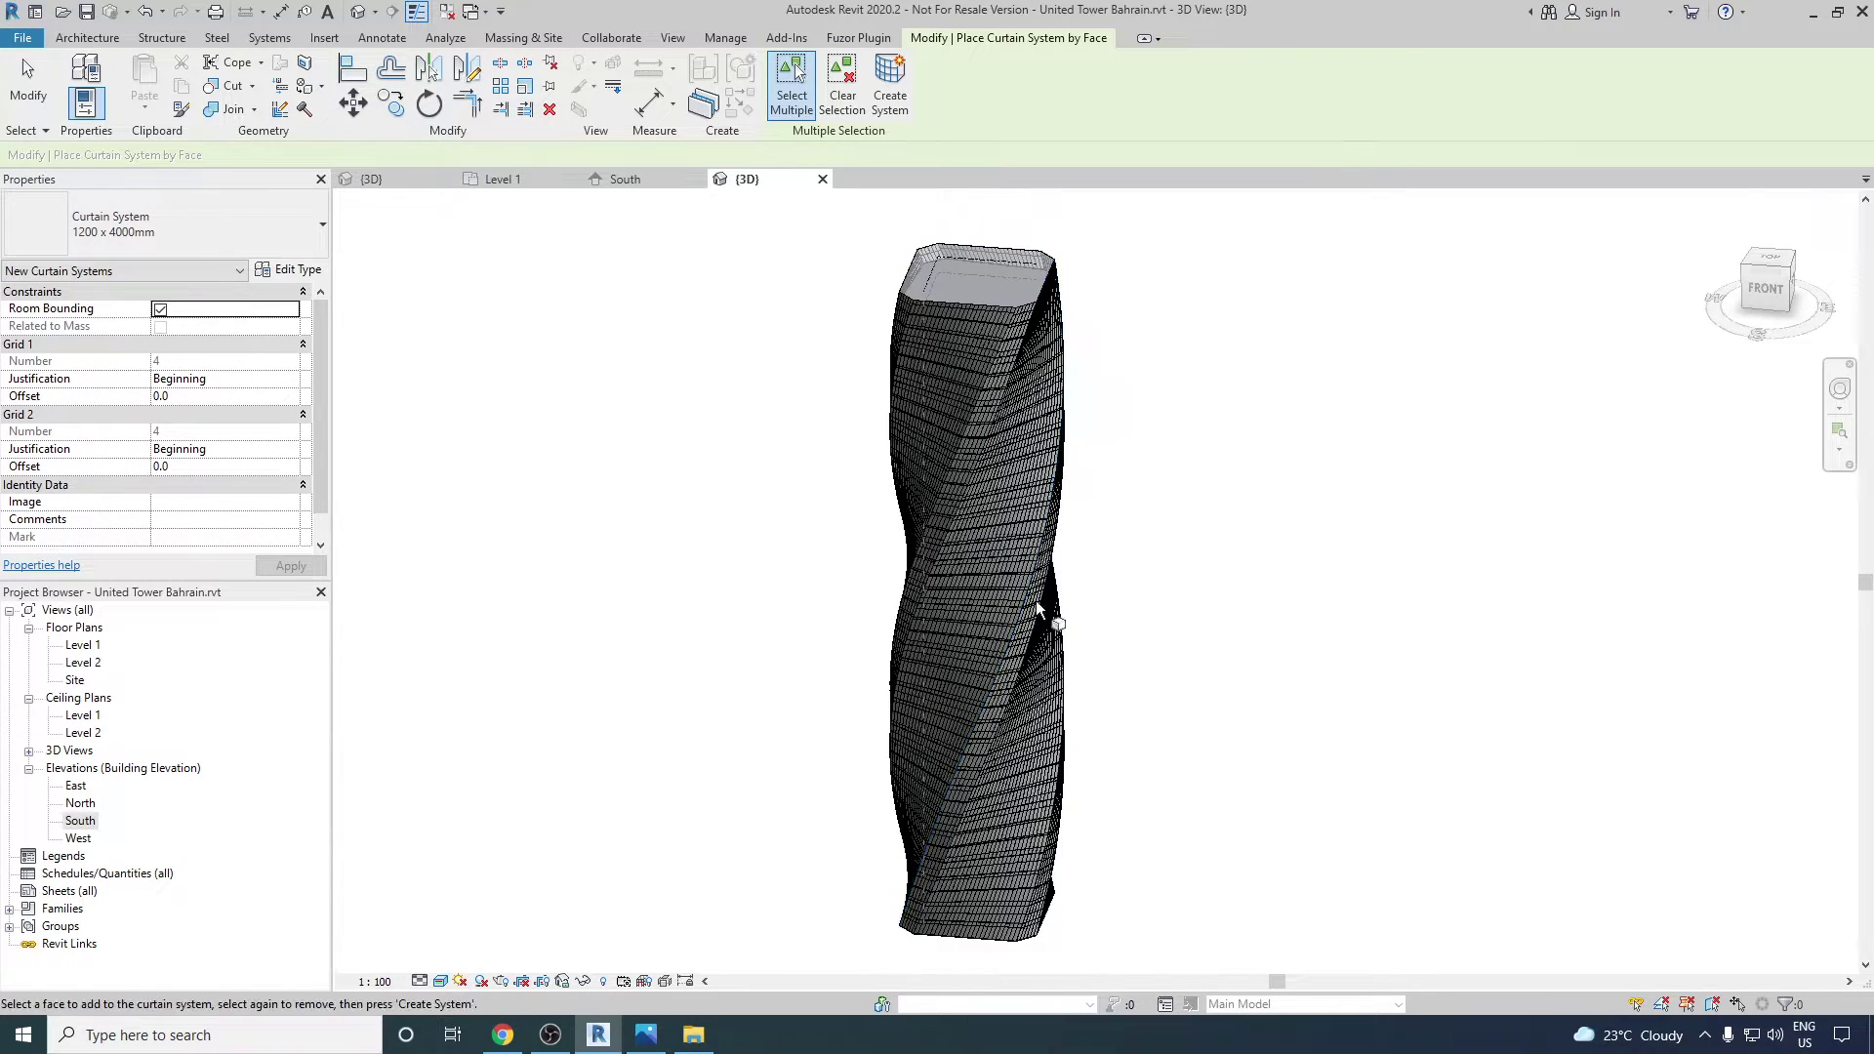
- Zoom to the tower base and delete the curtain system placed there
{"action": "key", "text": "Escape"}
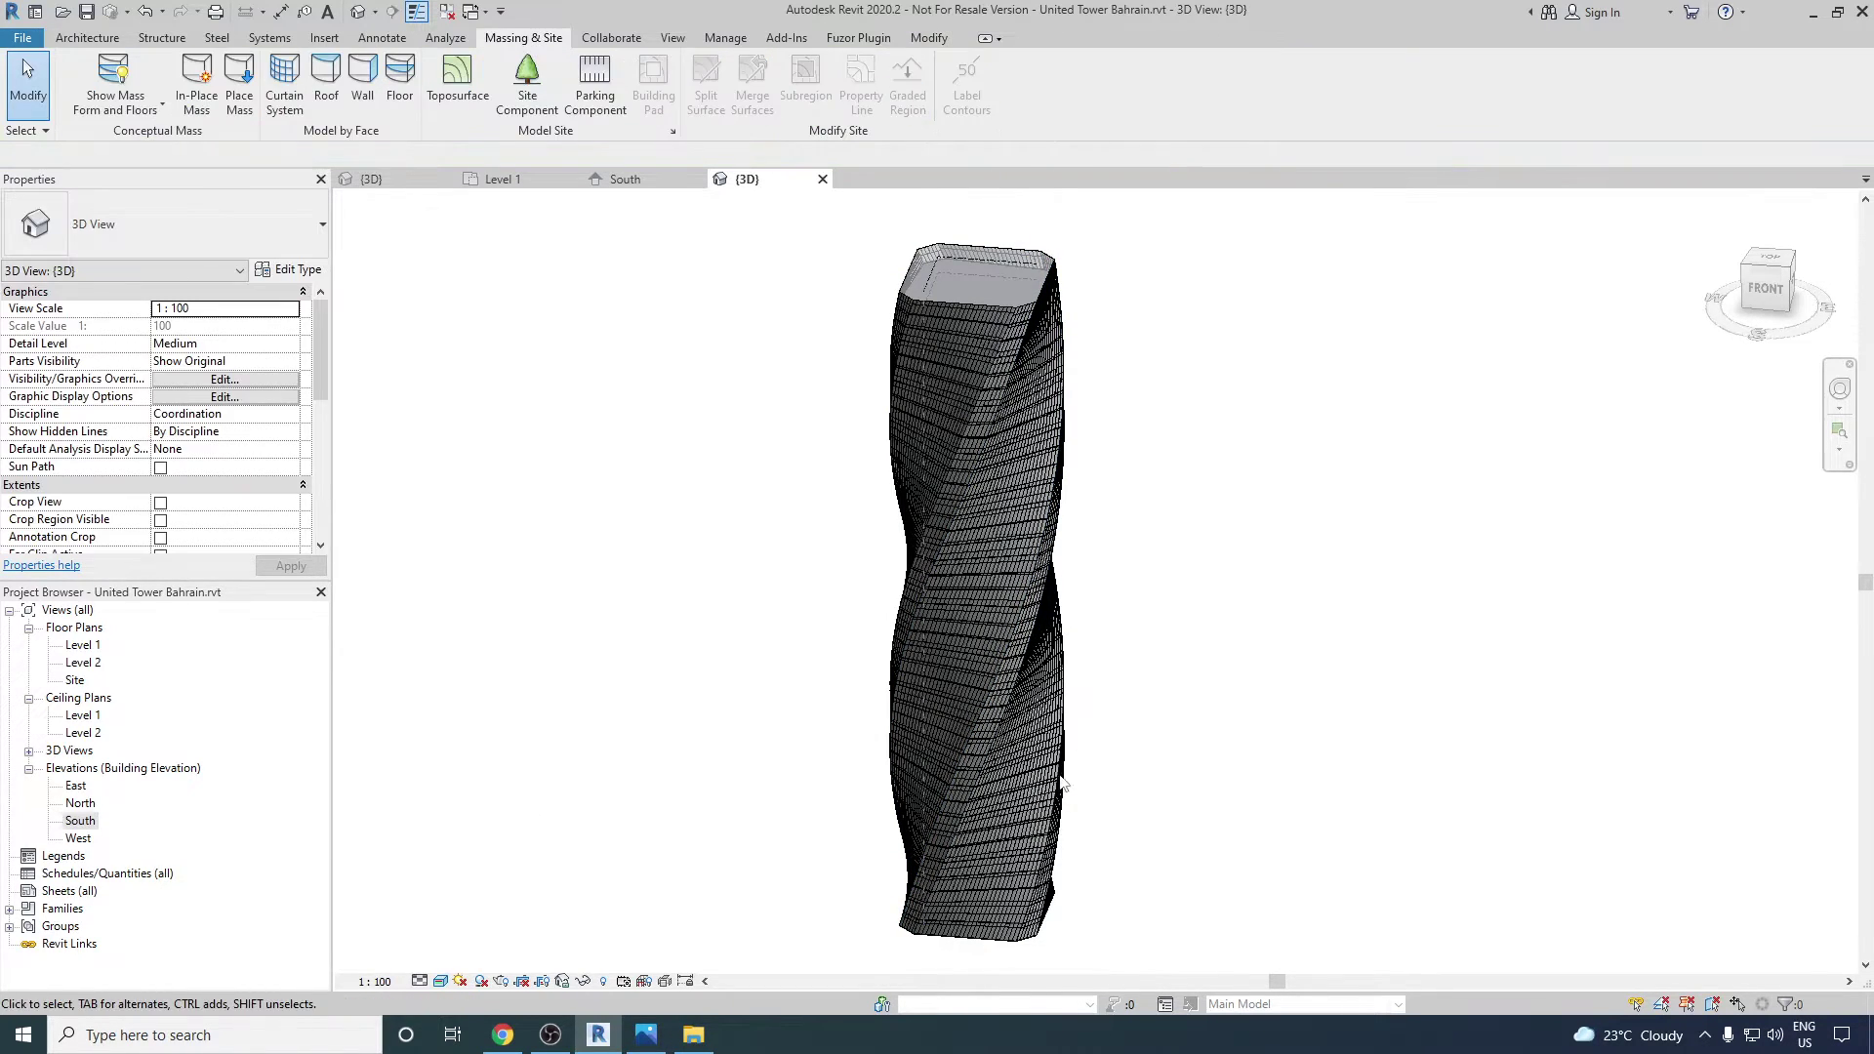
{"action": "scroll", "coordinate": [995, 969], "scroll_direction": "up", "scroll_amount": 1}
{"action": "scroll", "coordinate": [995, 970], "scroll_direction": "up", "scroll_amount": 5}
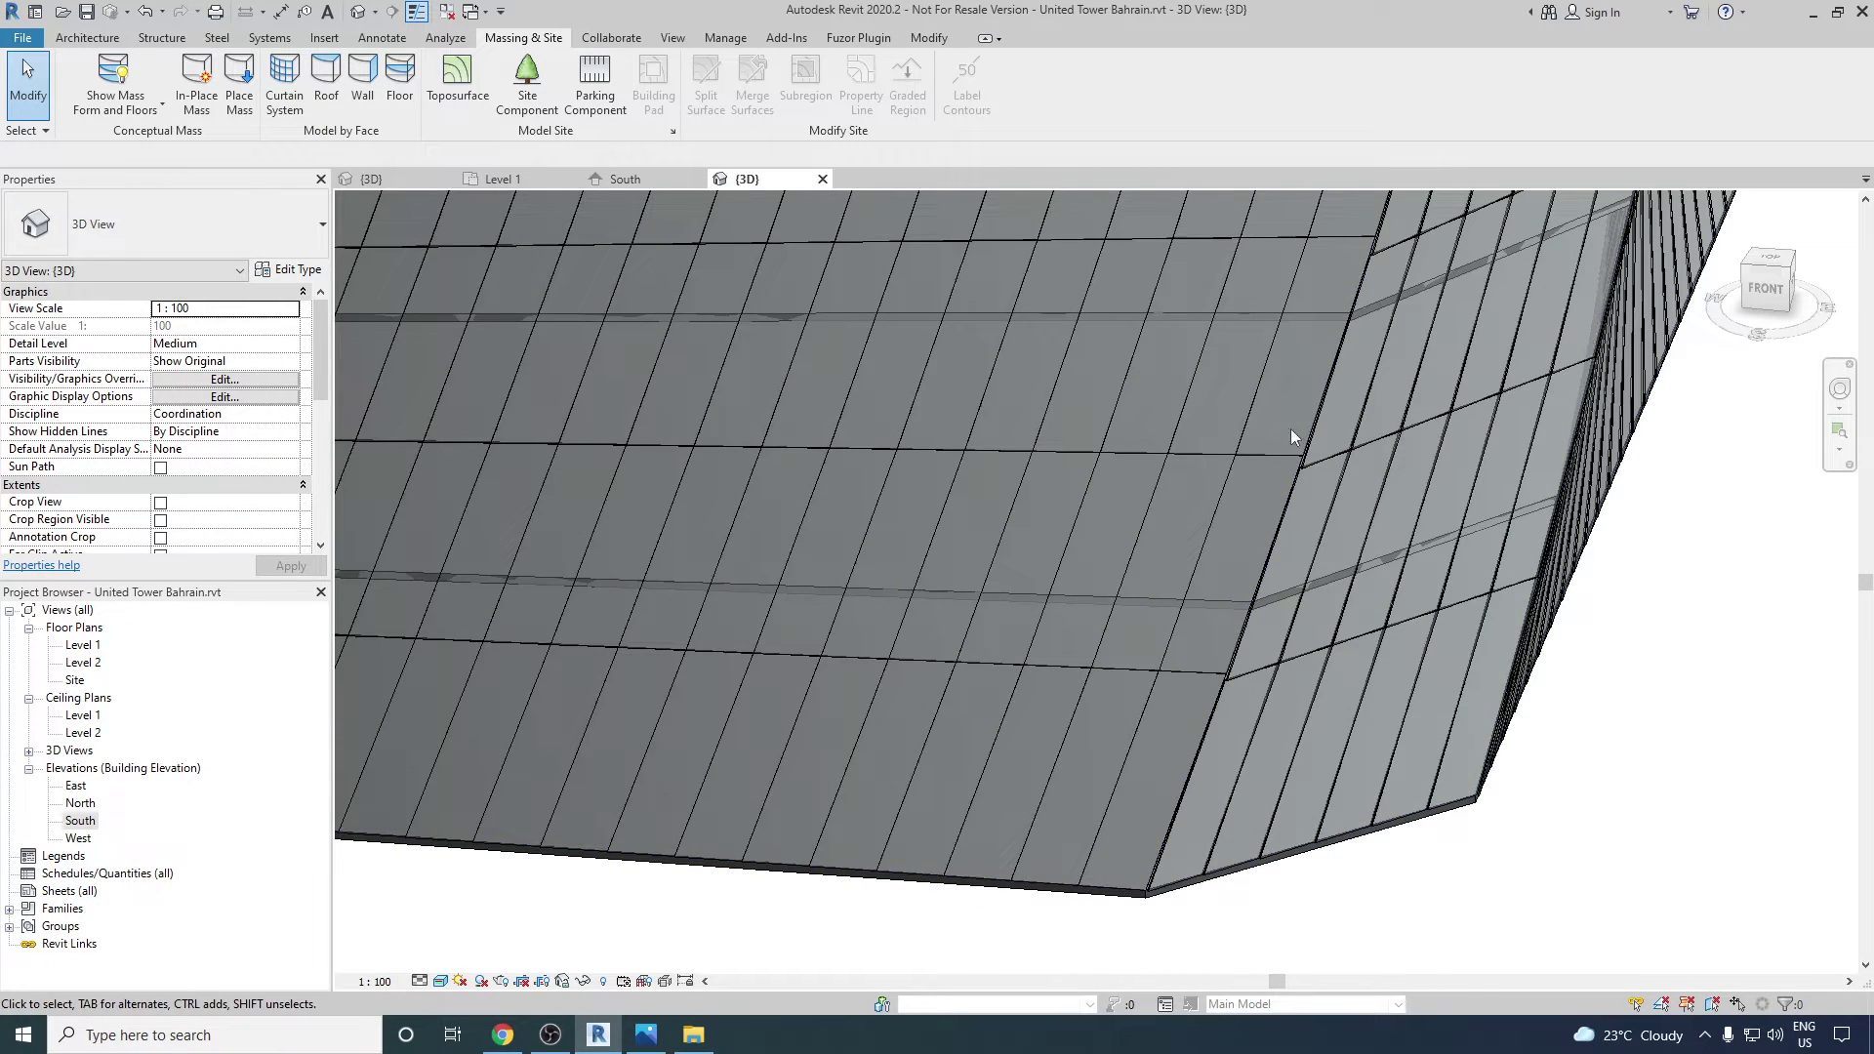
{"action": "scroll", "coordinate": [1291, 430], "scroll_direction": "down", "scroll_amount": 1}
{"action": "left_click", "coordinate": [1215, 558]}
{"action": "key", "text": "Delete"}
- Orbit to the tower's right side and bring up the Google Earth photo of the real tower
{"action": "scroll", "coordinate": [1116, 694], "scroll_direction": "down", "scroll_amount": 3}
{"action": "middle_click_drag", "start_coordinate": [1326, 705], "coordinate": [1003, 631], "text": "shift"}
{"action": "left_click", "coordinate": [645, 1034]}
{"action": "left_click", "coordinate": [607, 1038]}
{"action": "left_click", "coordinate": [503, 1035]}
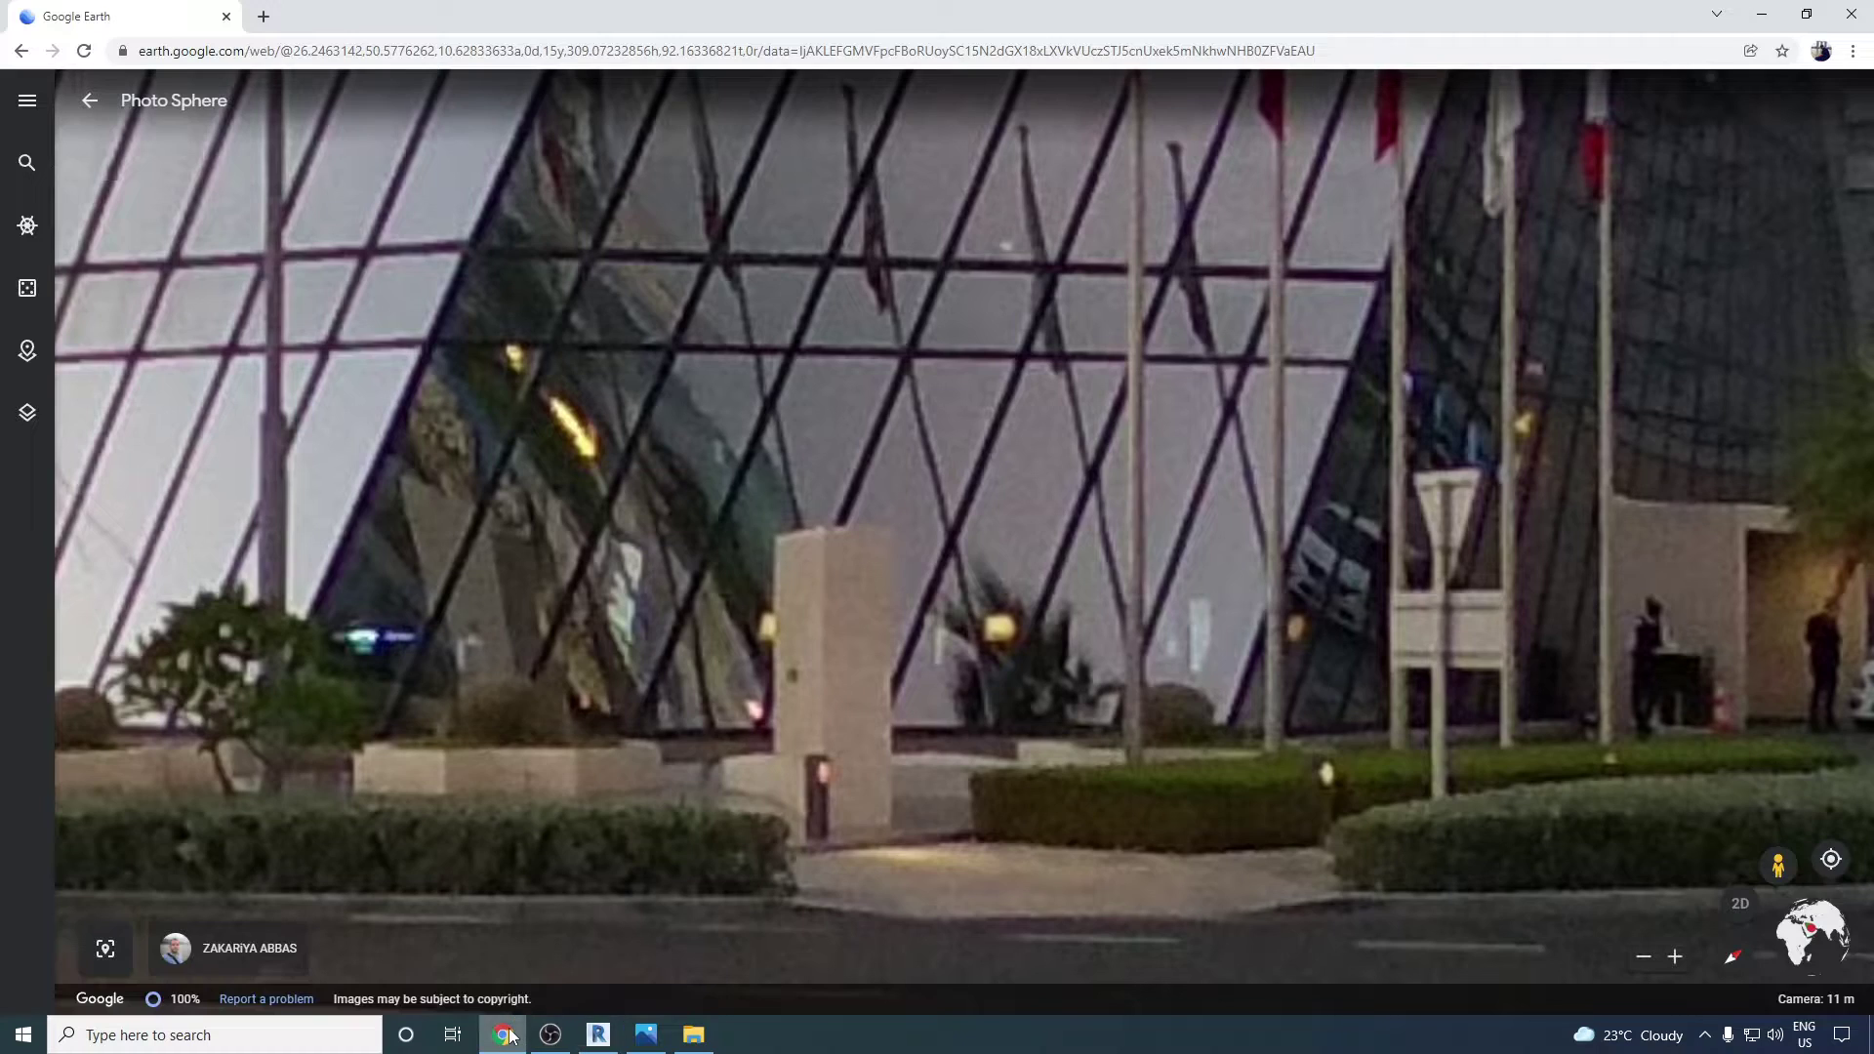
{"action": "key", "text": "alt+Tab"}
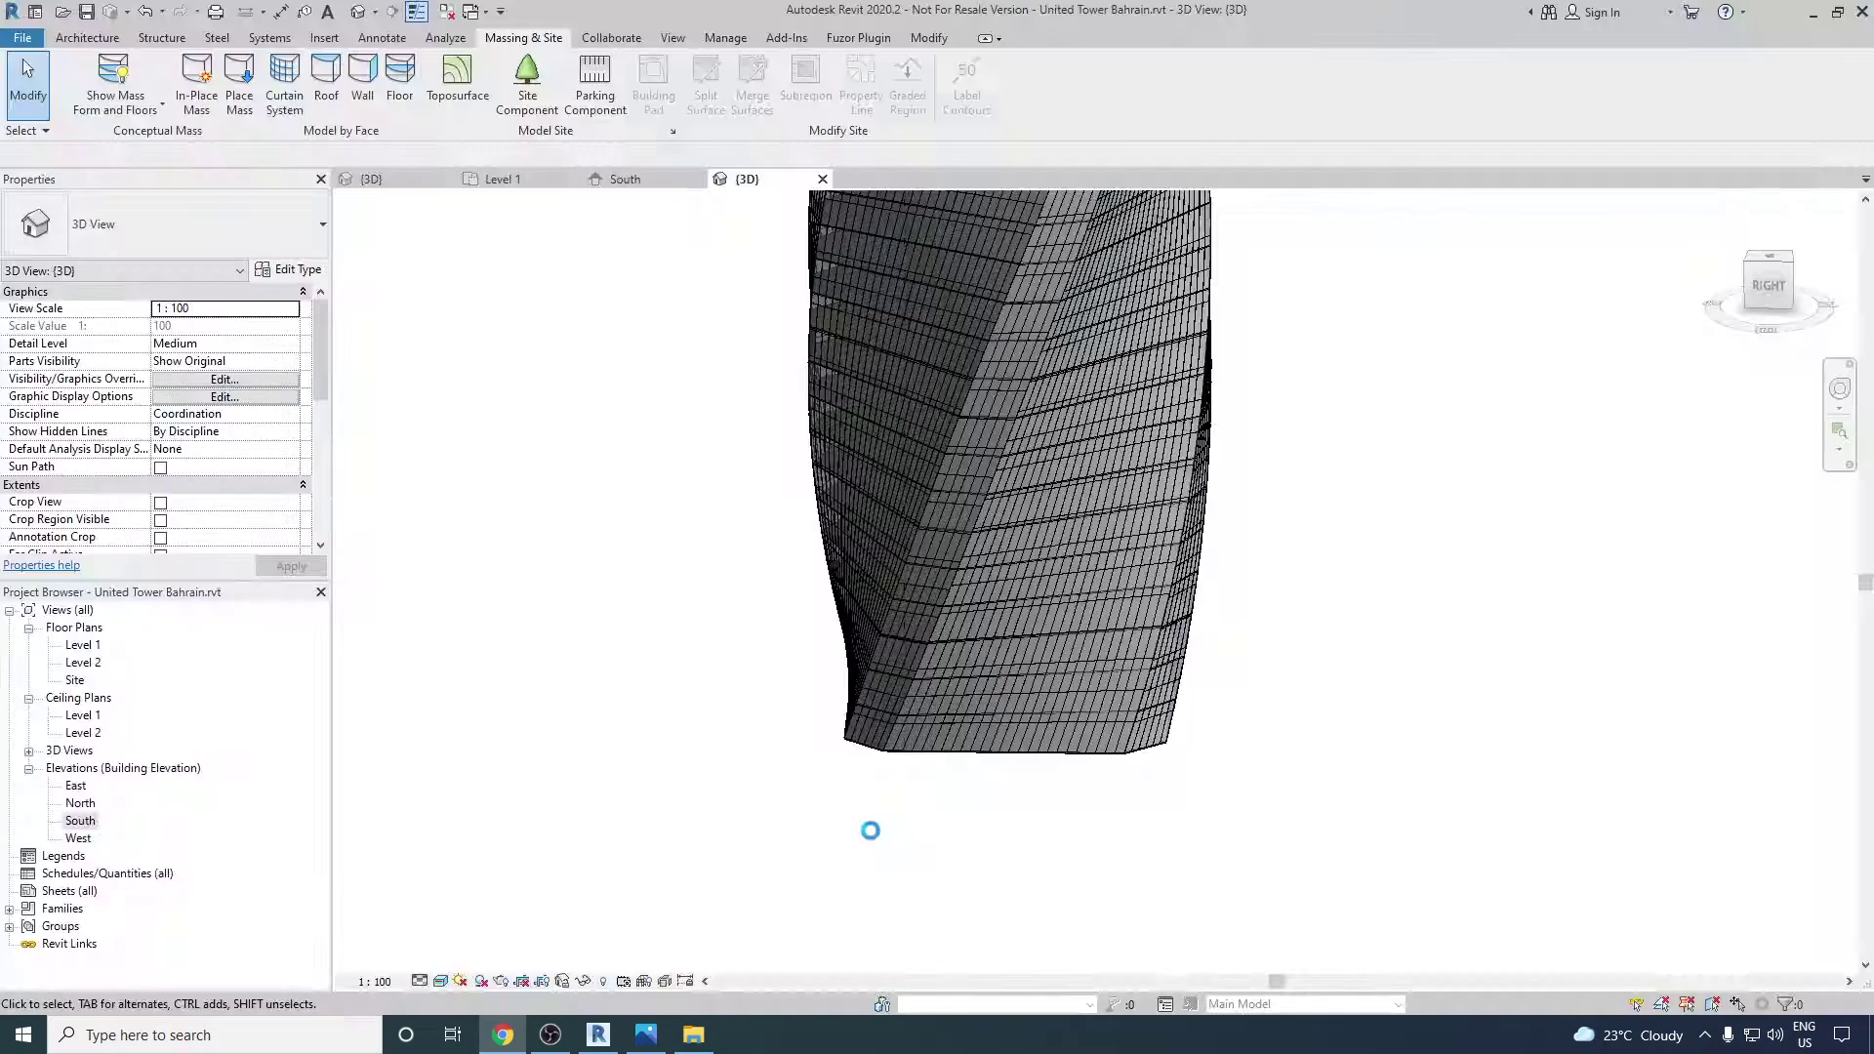
{"action": "scroll", "coordinate": [1111, 734], "scroll_direction": "up", "scroll_amount": 5}
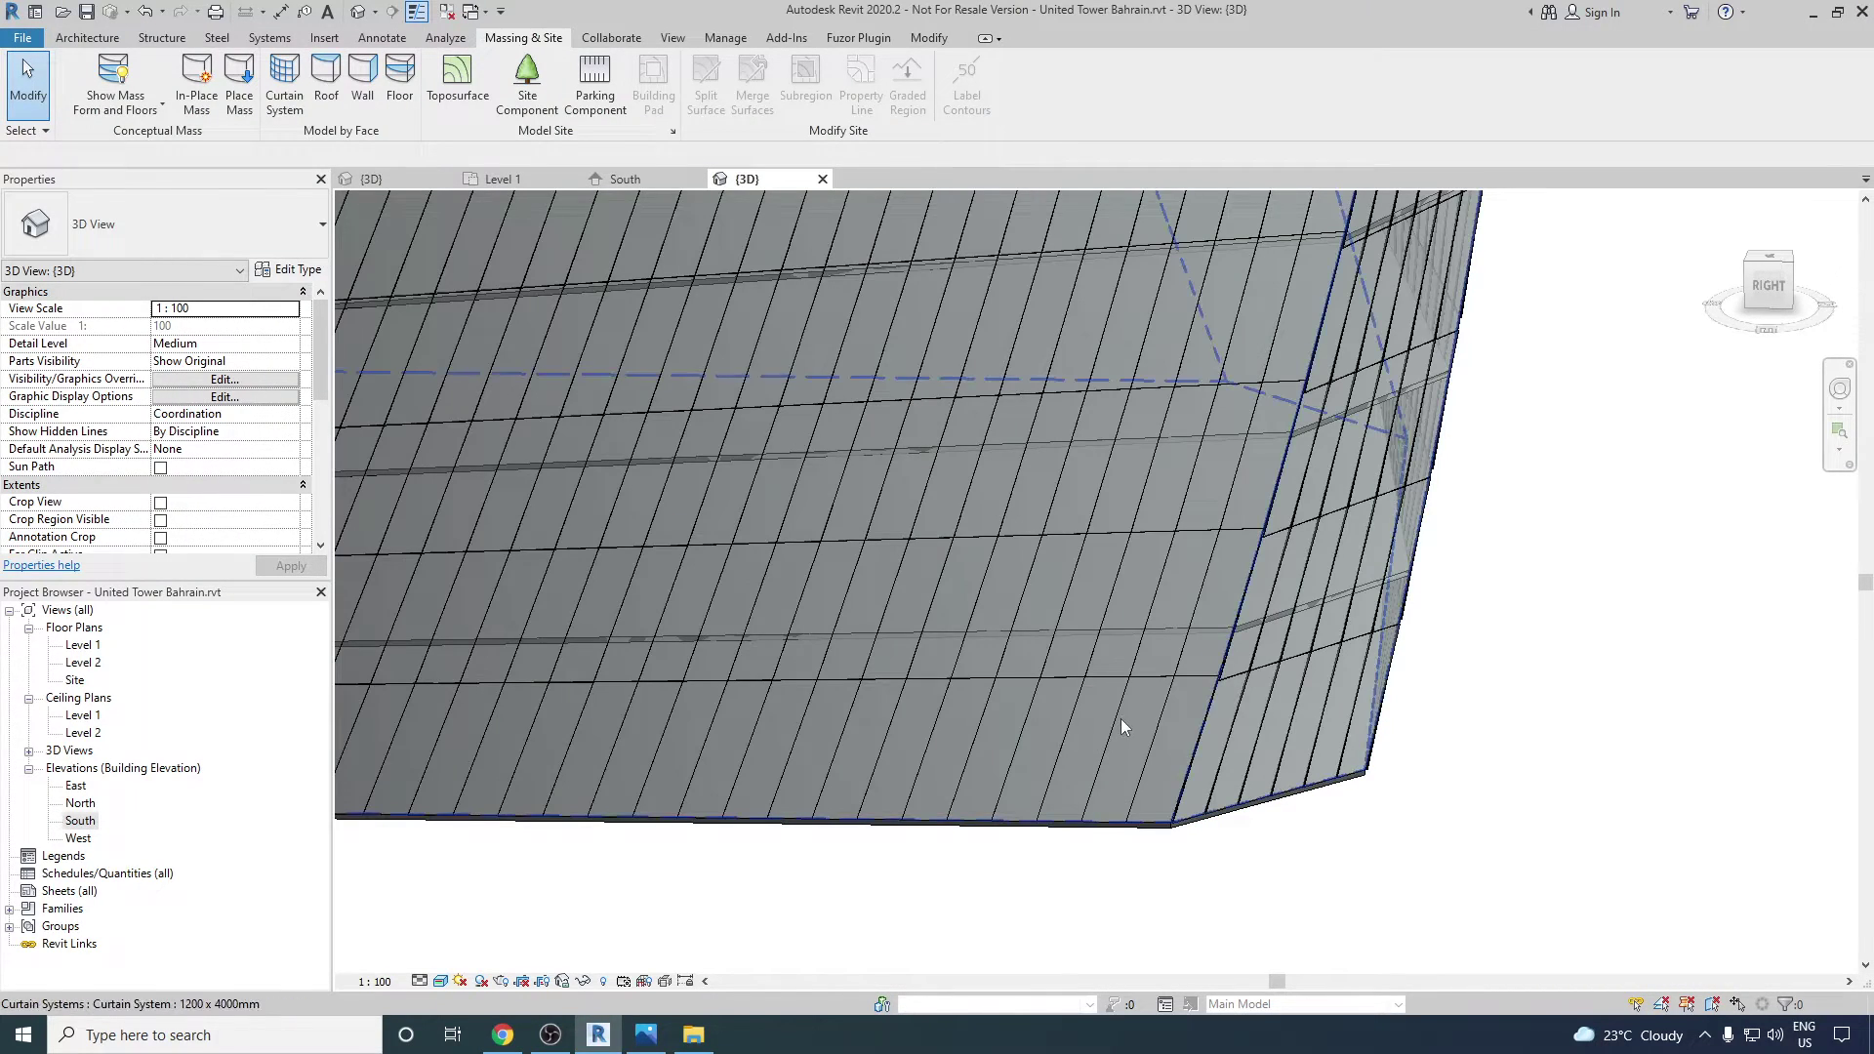
{"action": "key", "text": "alt+Tab"}
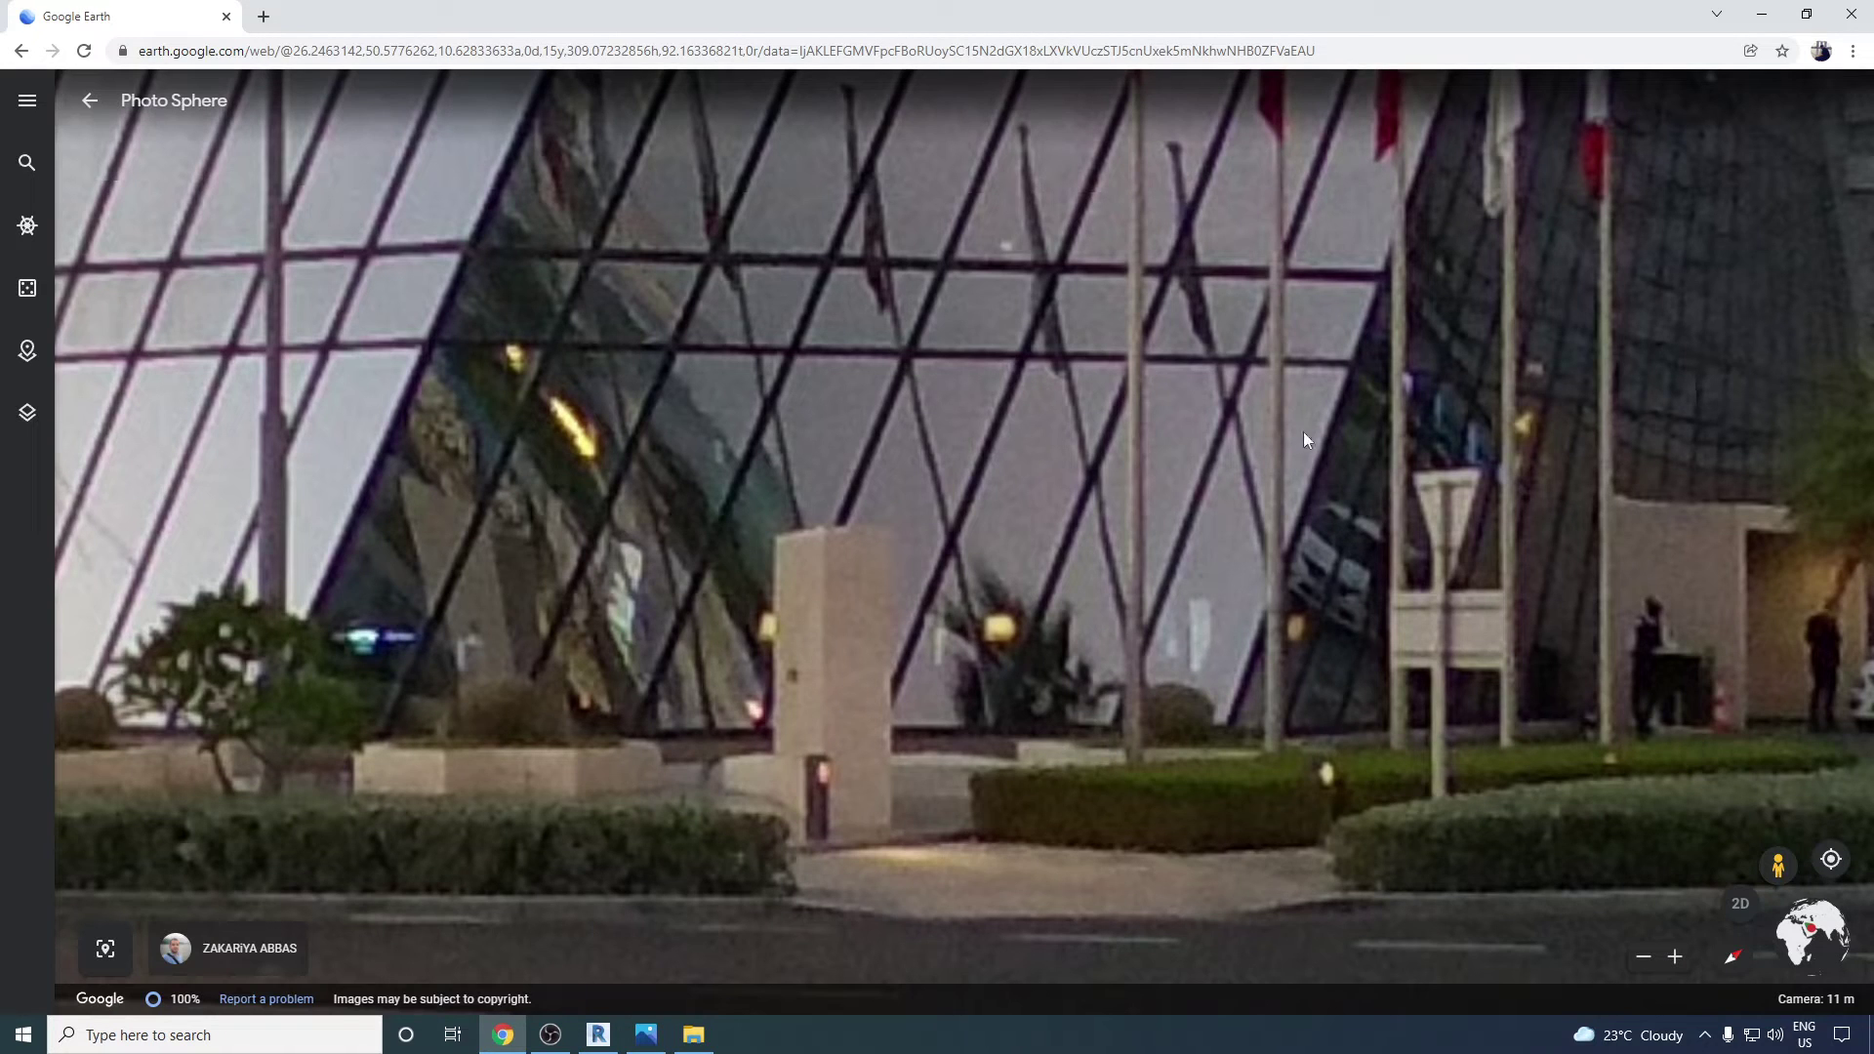
{"action": "key", "text": "alt+Tab"}
{"action": "scroll", "coordinate": [1201, 583], "scroll_direction": "down", "scroll_amount": 3}
- At the tower base, start the Mullion tool with the All Grid Lines placement option
{"action": "middle_click_drag", "start_coordinate": [1201, 584], "coordinate": [1374, 729]}
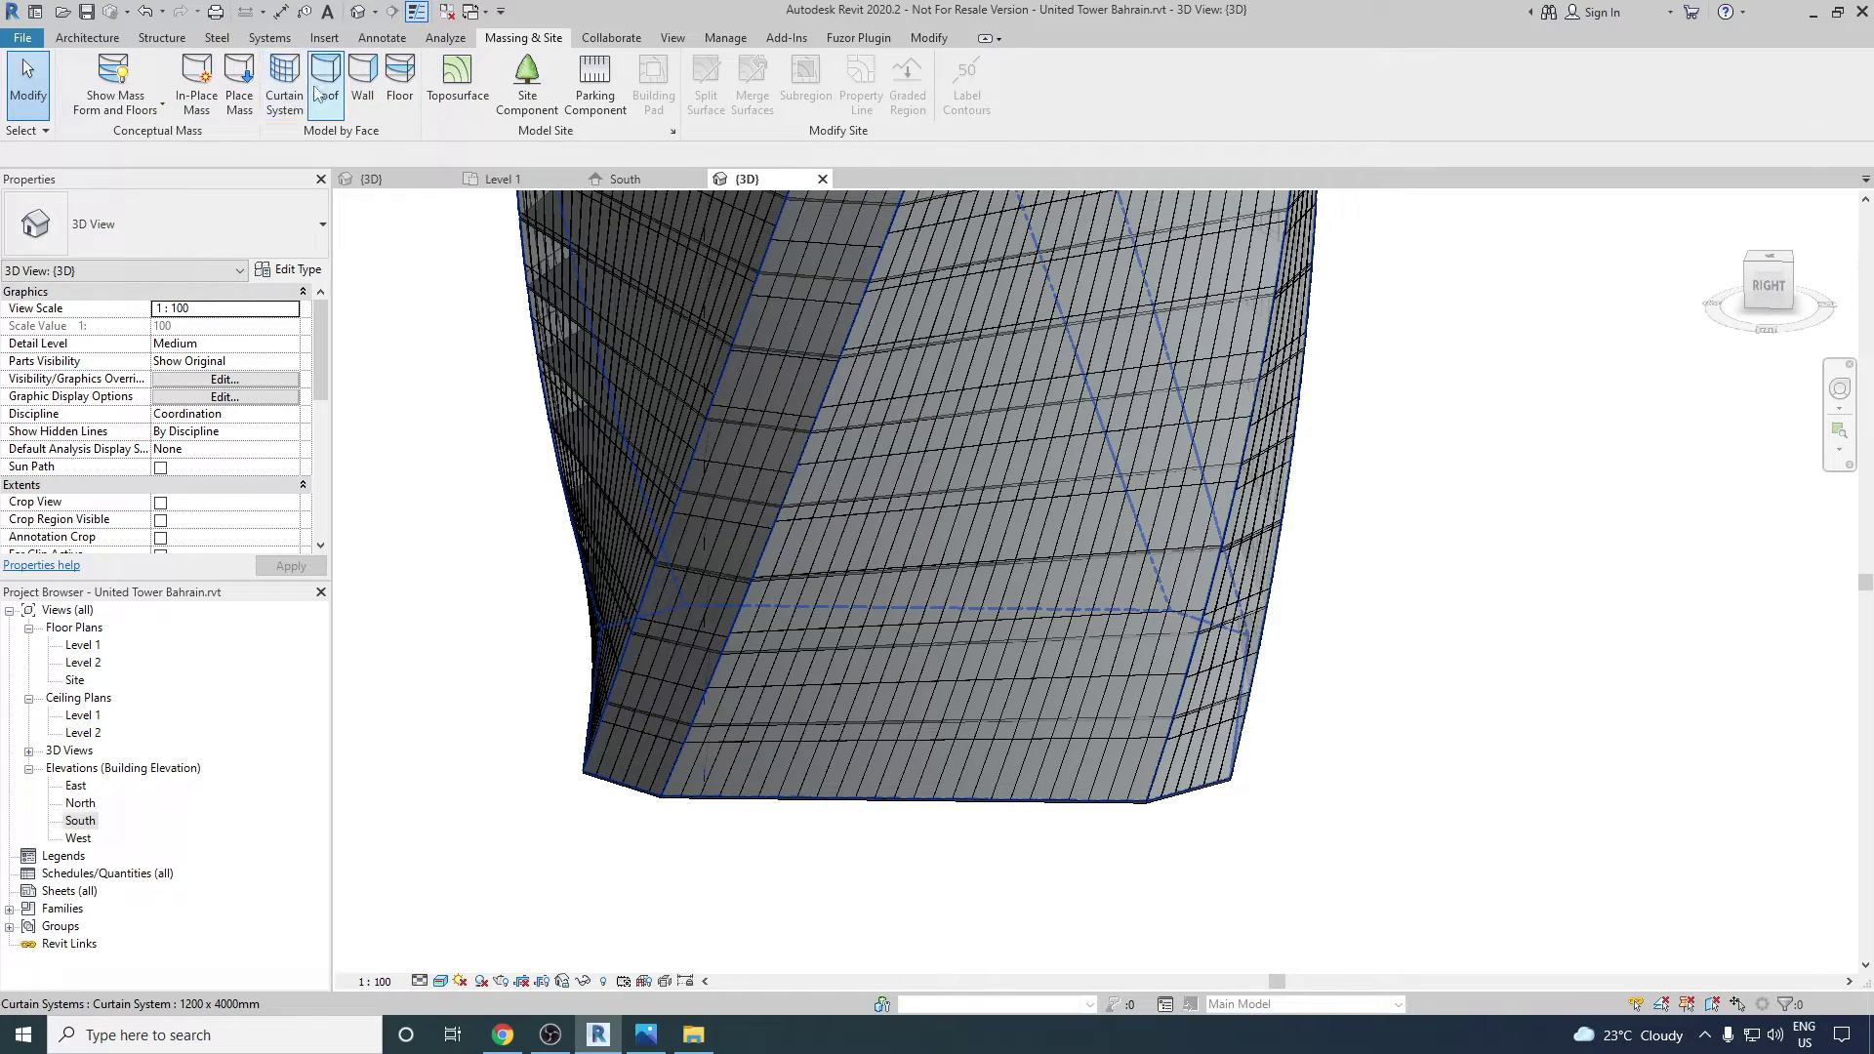
{"action": "left_click", "coordinate": [120, 43]}
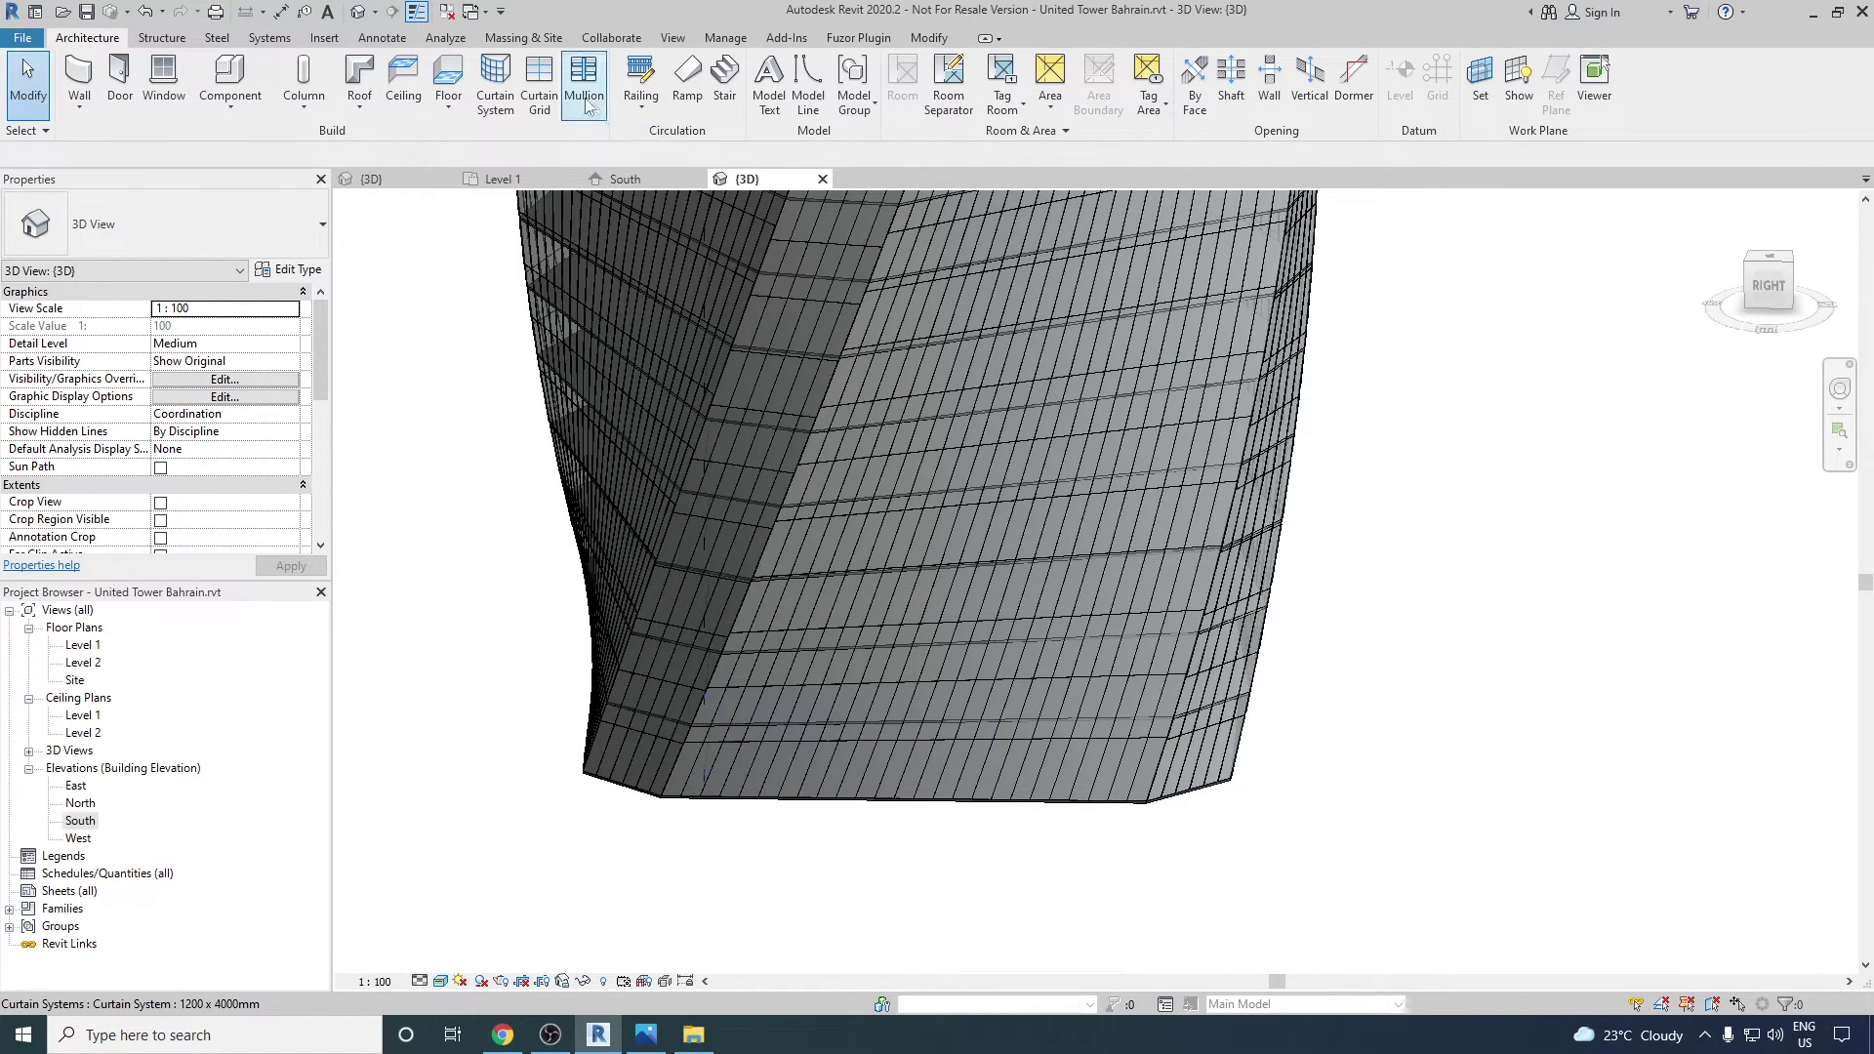
{"action": "left_click", "coordinate": [590, 93]}
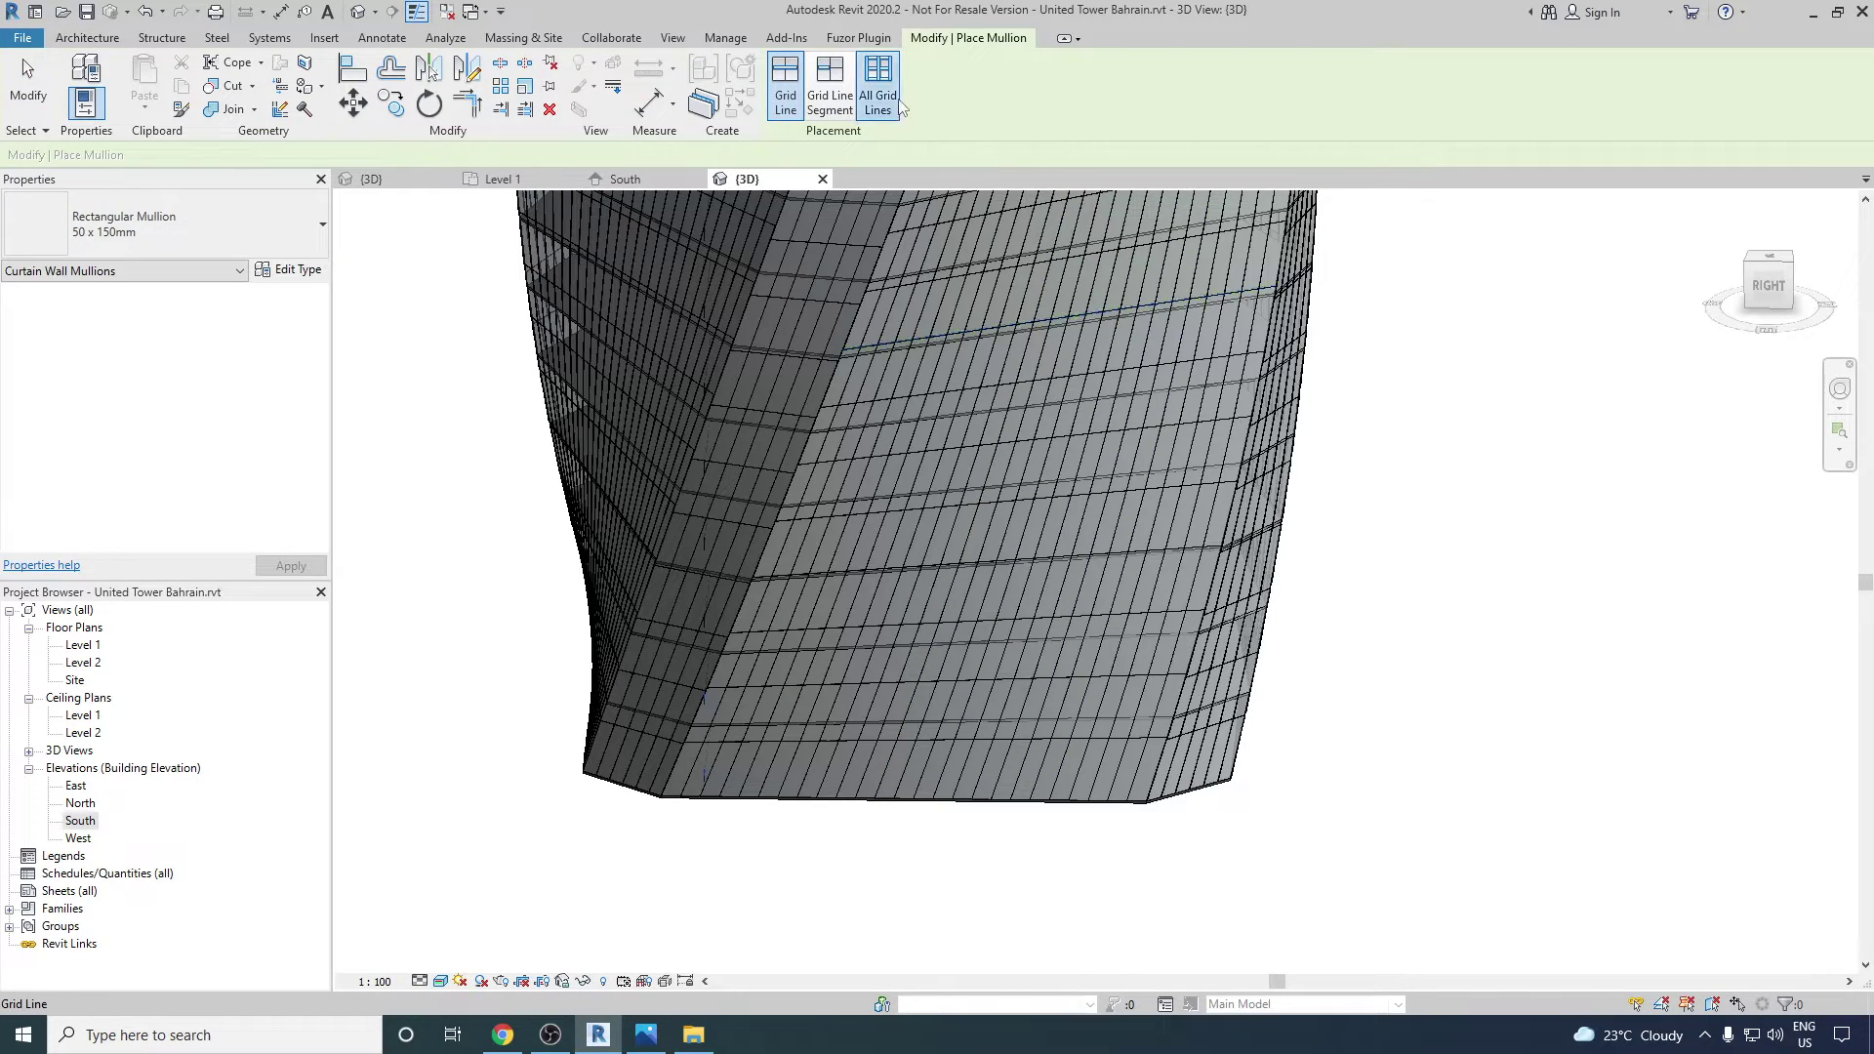
{"action": "left_click", "coordinate": [896, 103]}
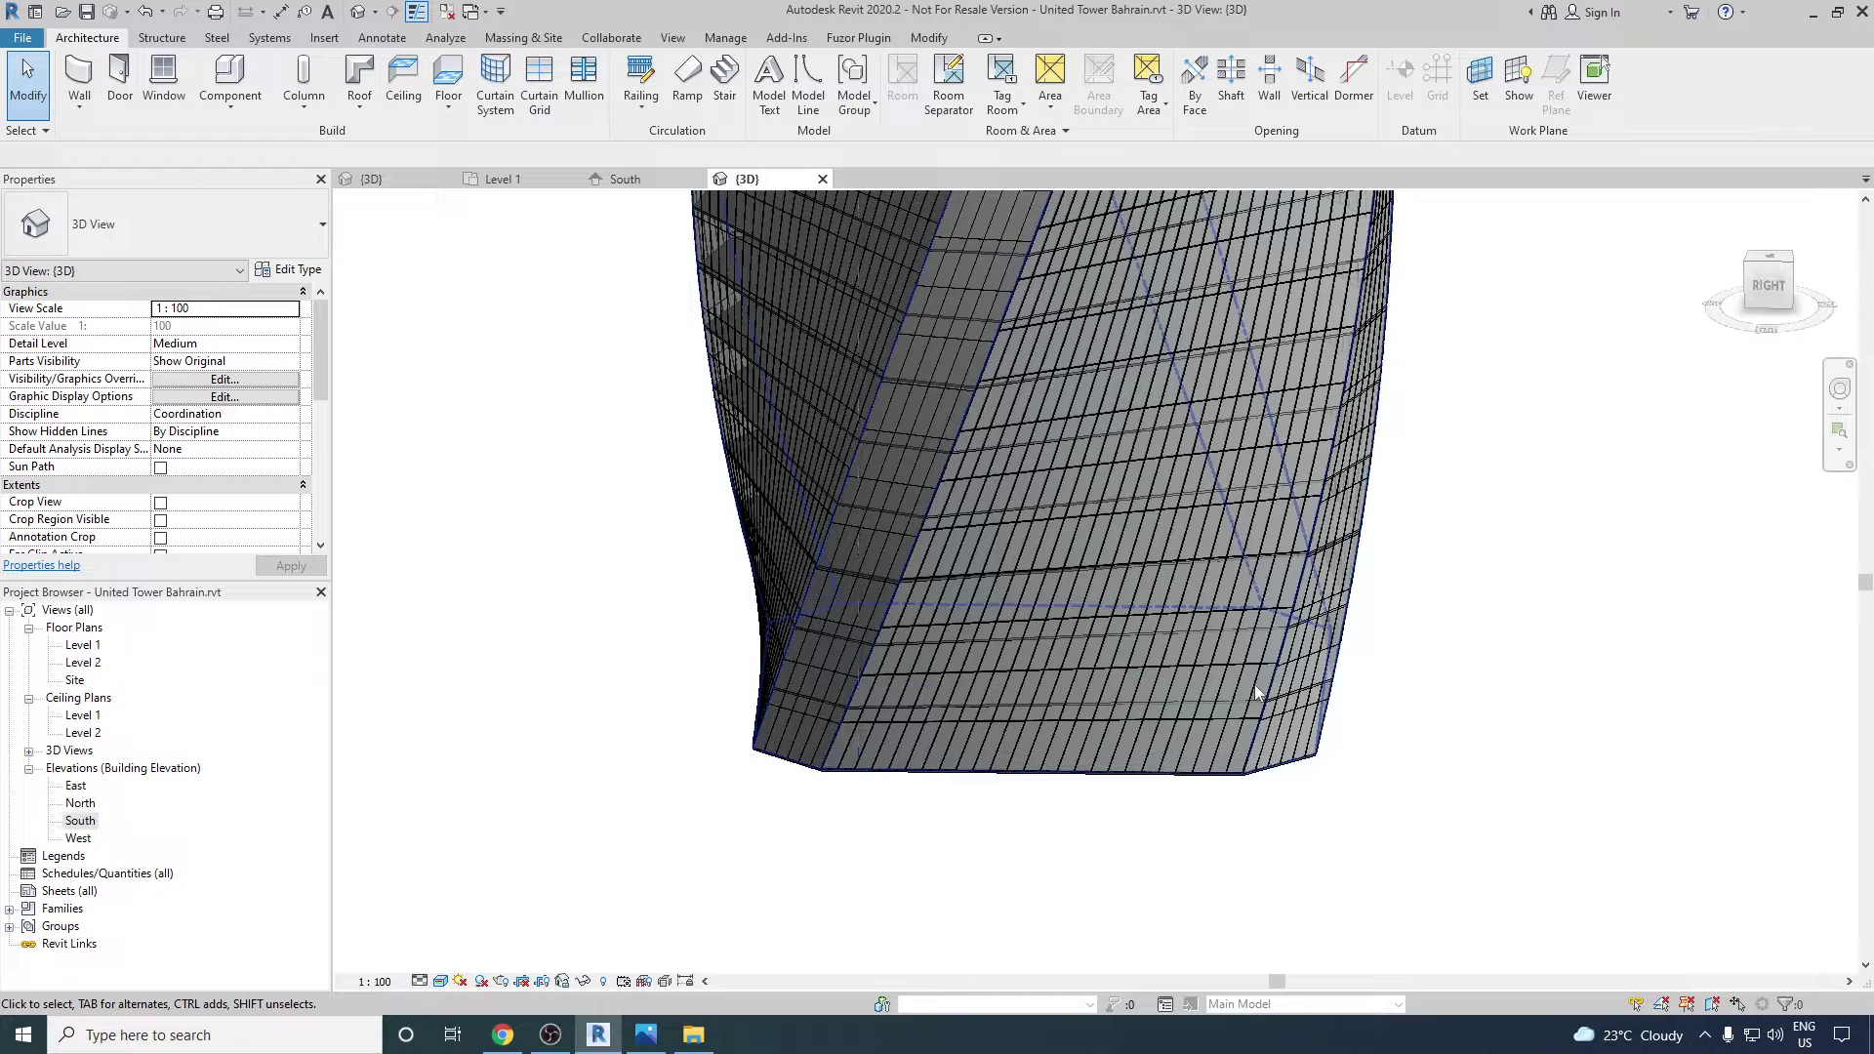
{"action": "scroll", "coordinate": [1260, 708], "scroll_direction": "up", "scroll_amount": 6}
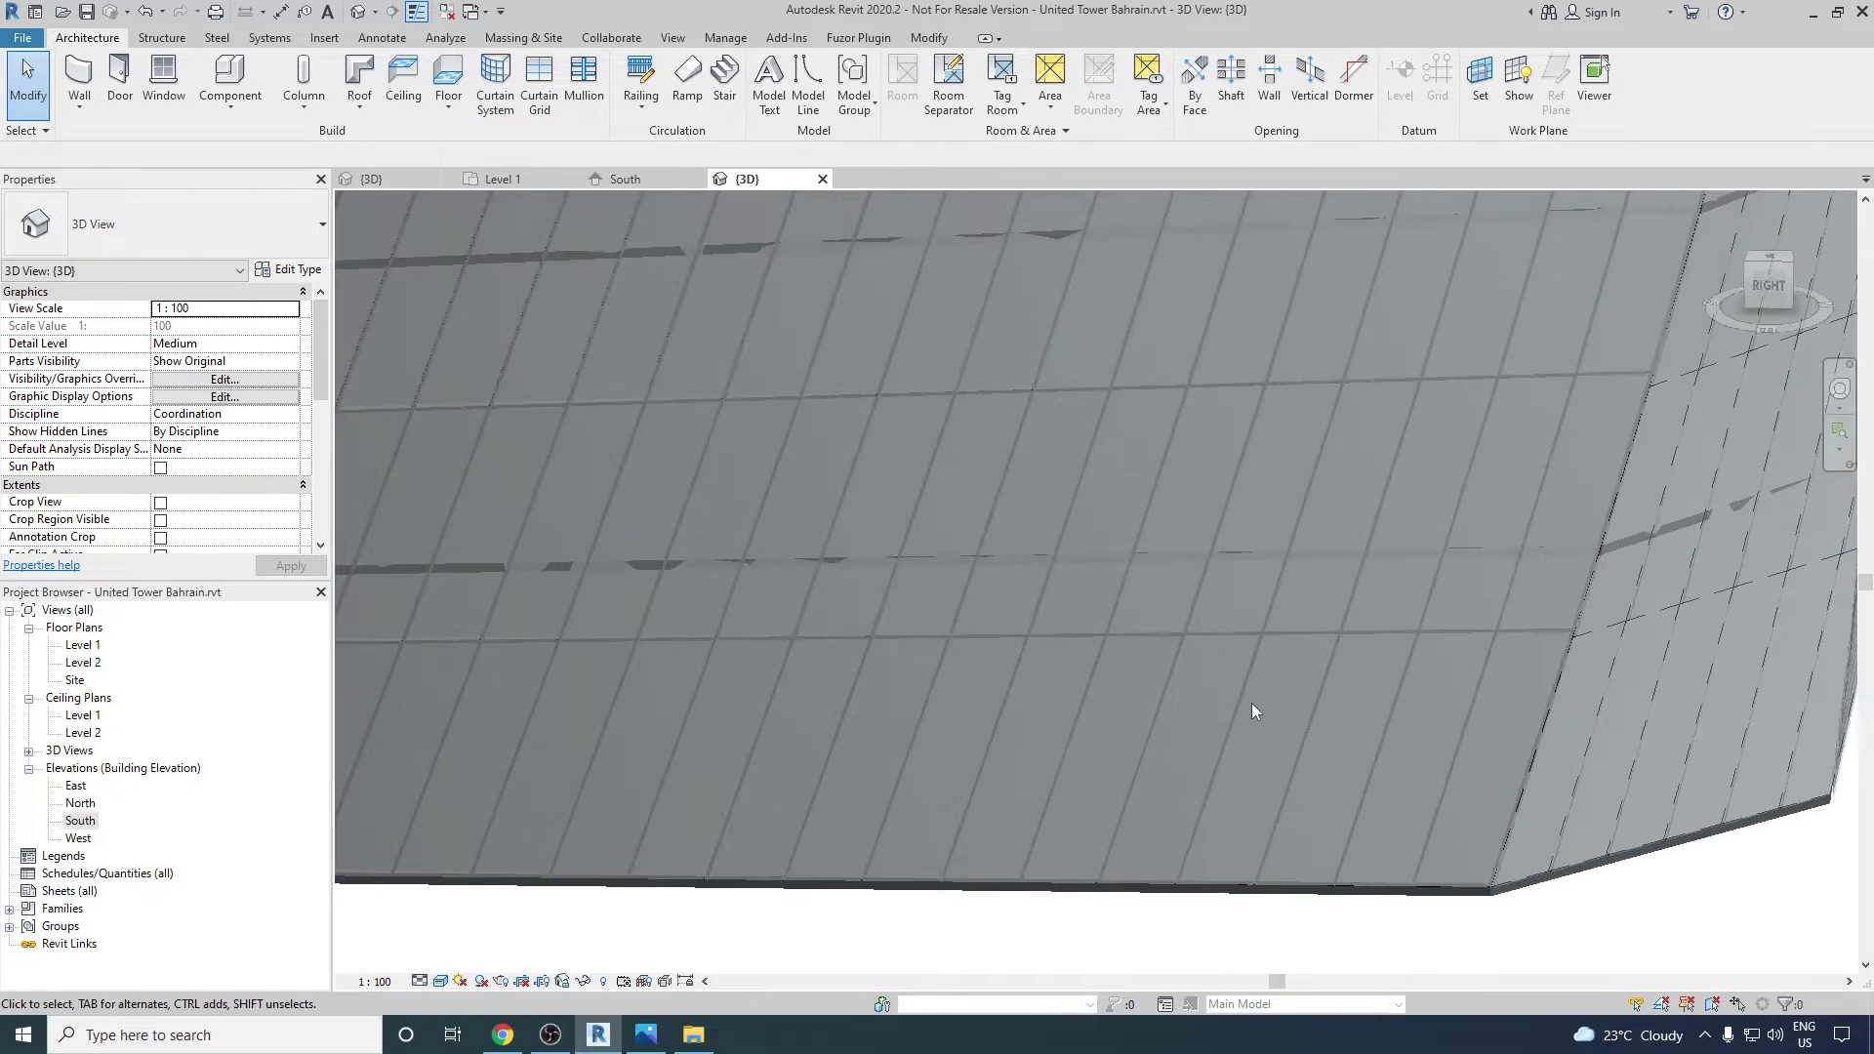
{"action": "scroll", "coordinate": [1252, 719], "scroll_direction": "up", "scroll_amount": 4}
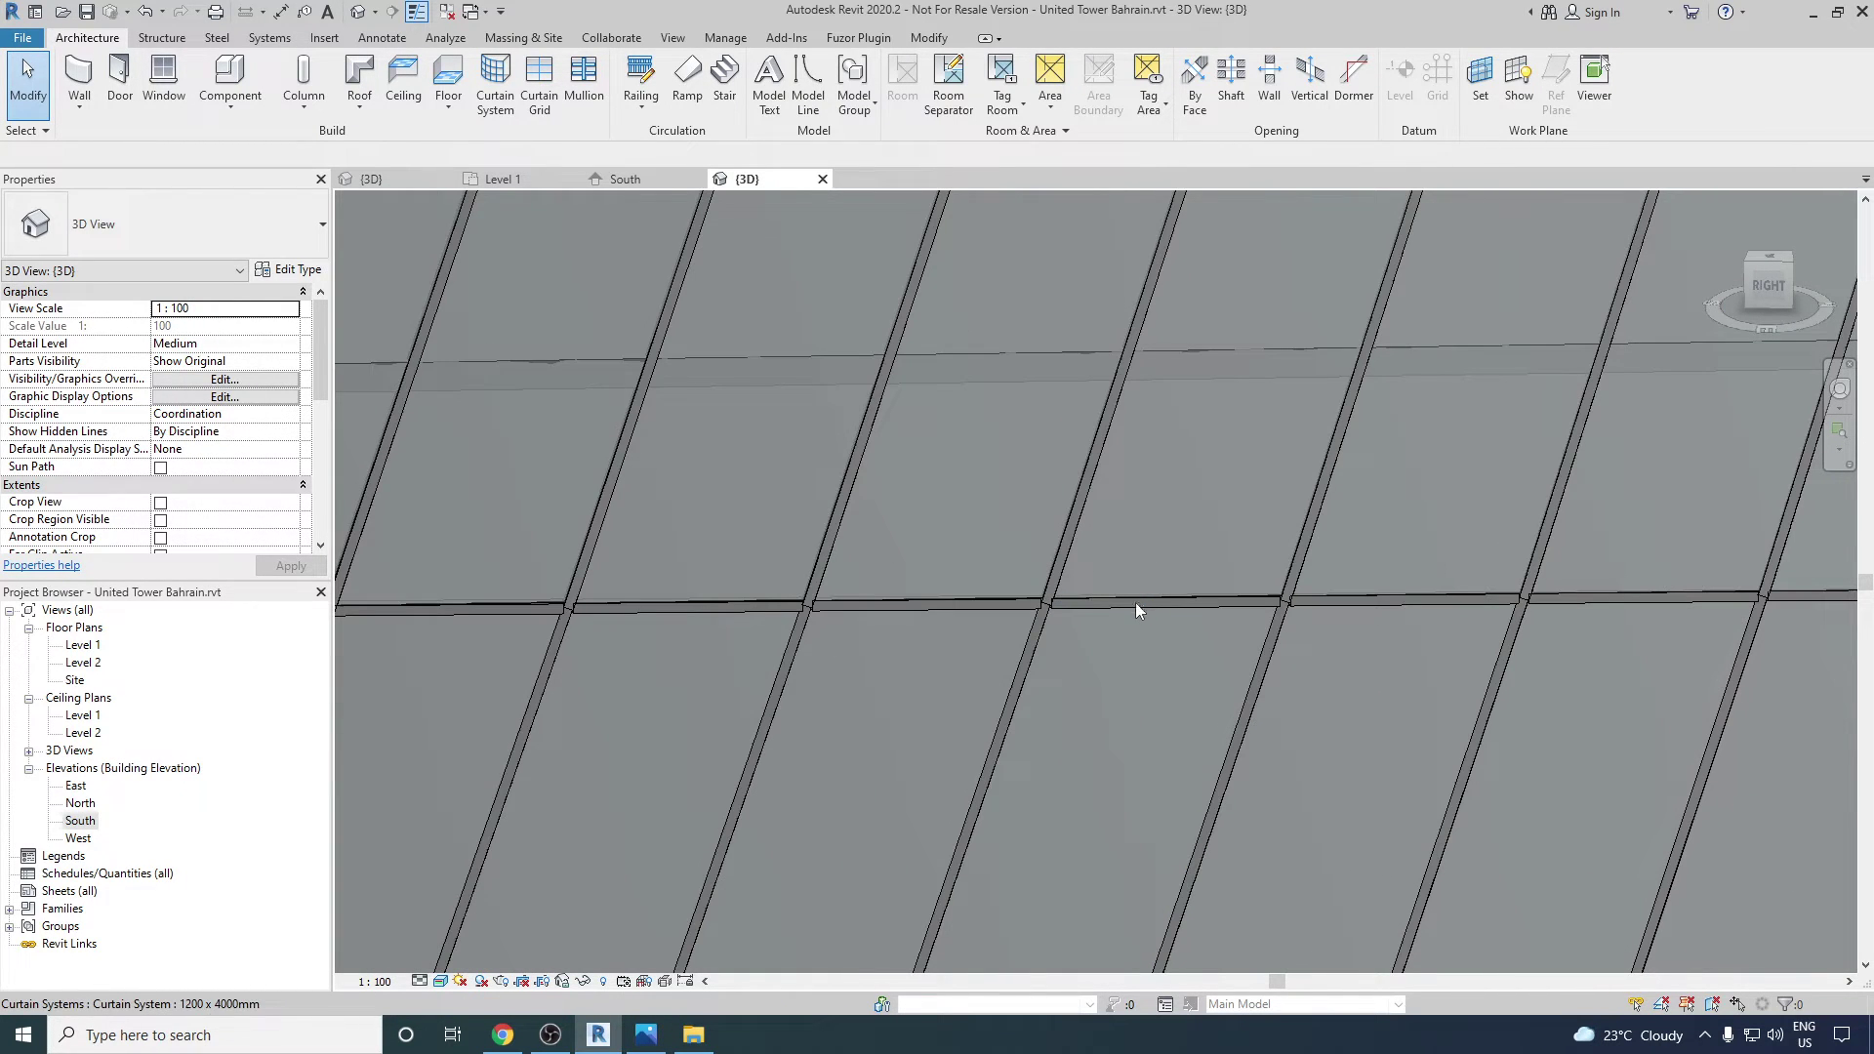
{"action": "left_click", "coordinate": [1142, 615]}
{"action": "key", "text": "Escape"}
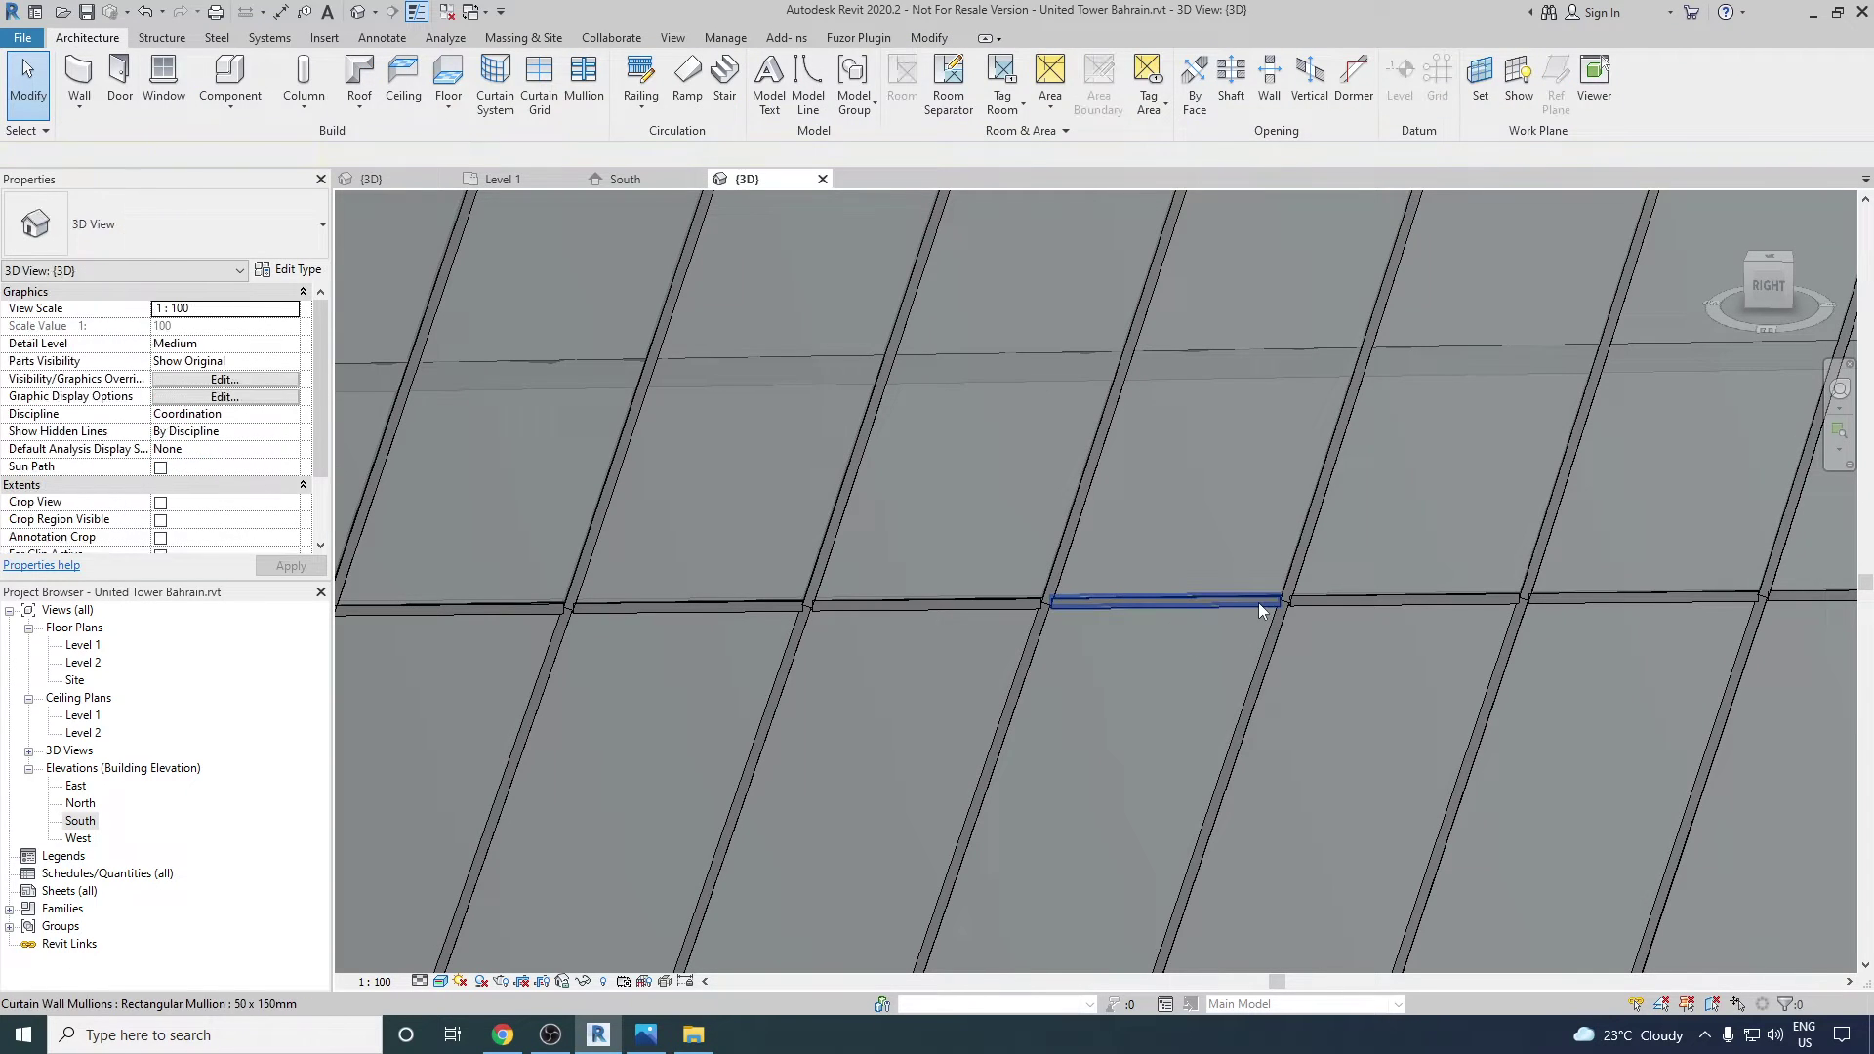
{"action": "left_click", "coordinate": [1258, 601]}
{"action": "left_click", "coordinate": [1261, 656]}
{"action": "scroll", "coordinate": [1147, 658], "scroll_direction": "down", "scroll_amount": 4}
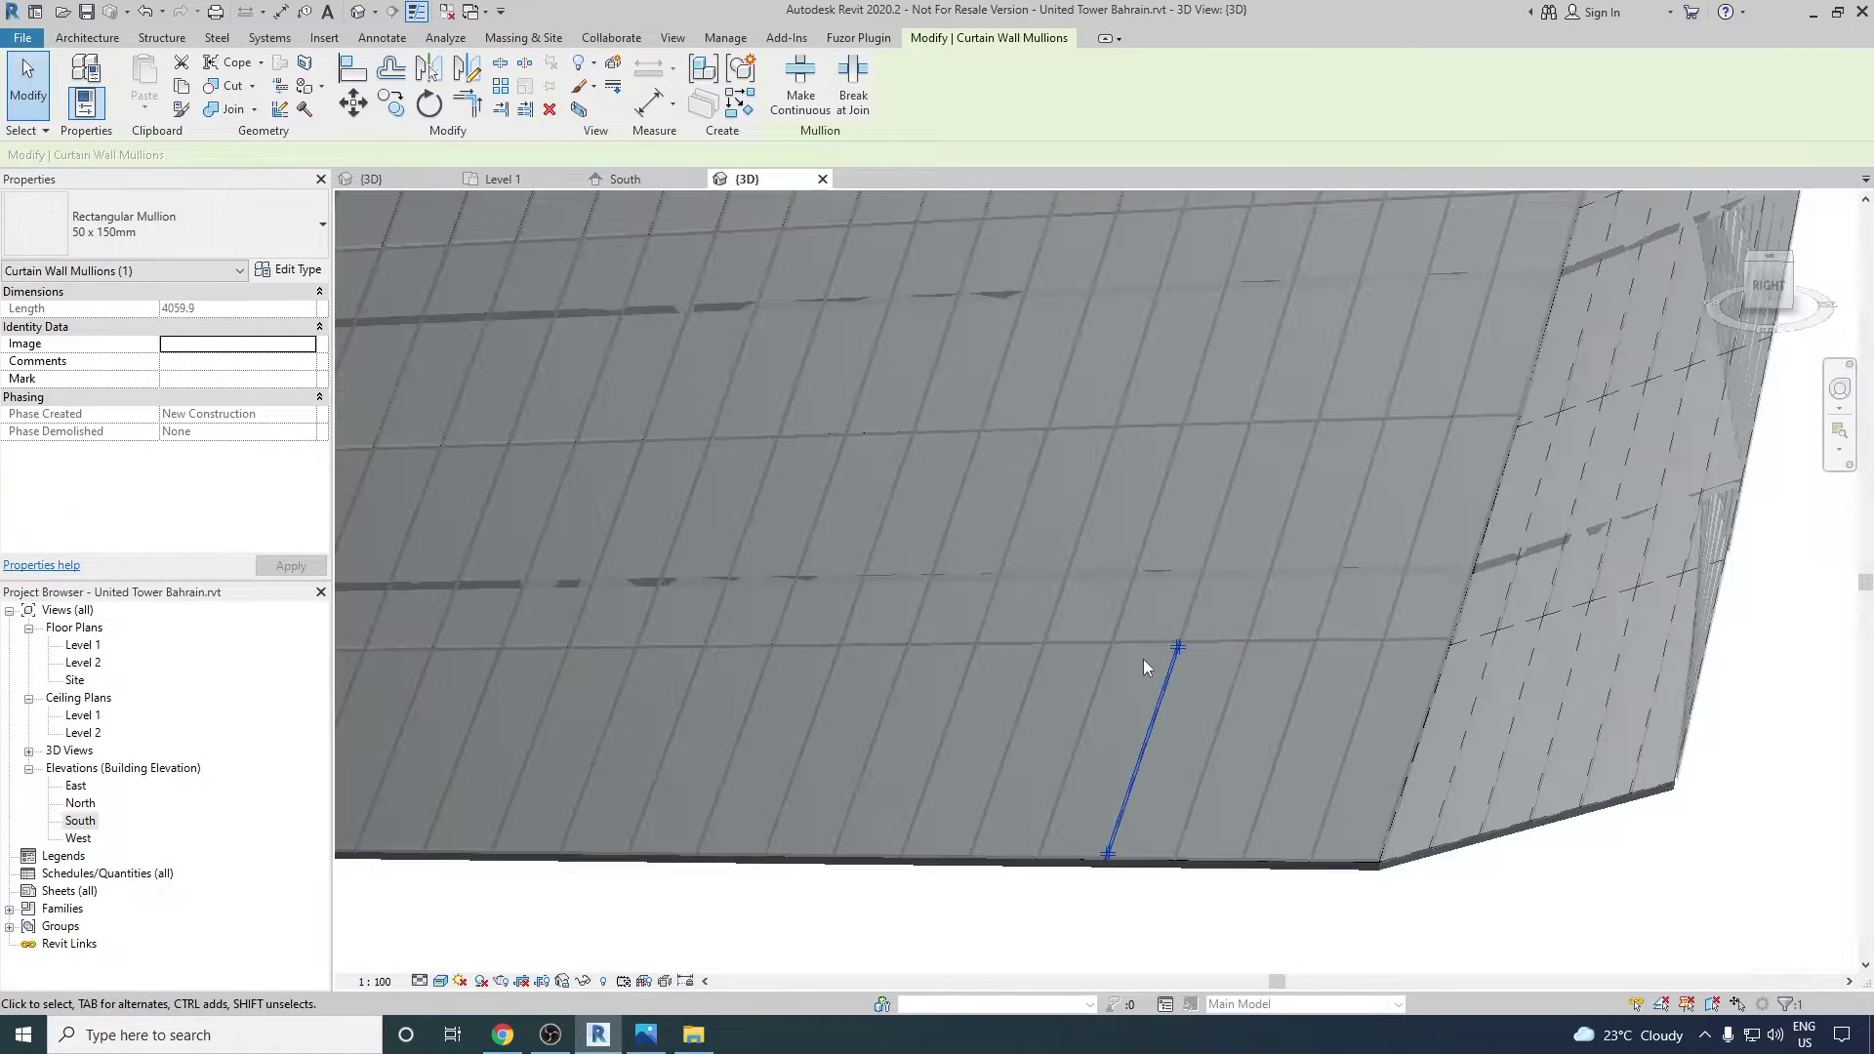
{"action": "scroll", "coordinate": [1144, 660], "scroll_direction": "down", "scroll_amount": 3}
{"action": "key", "text": "Escape"}
{"action": "scroll", "coordinate": [1332, 671], "scroll_direction": "down", "scroll_amount": 5}
{"action": "scroll", "coordinate": [1330, 648], "scroll_direction": "down", "scroll_amount": 4}
{"action": "middle_click_drag", "start_coordinate": [1323, 639], "coordinate": [1240, 622], "text": "shift"}
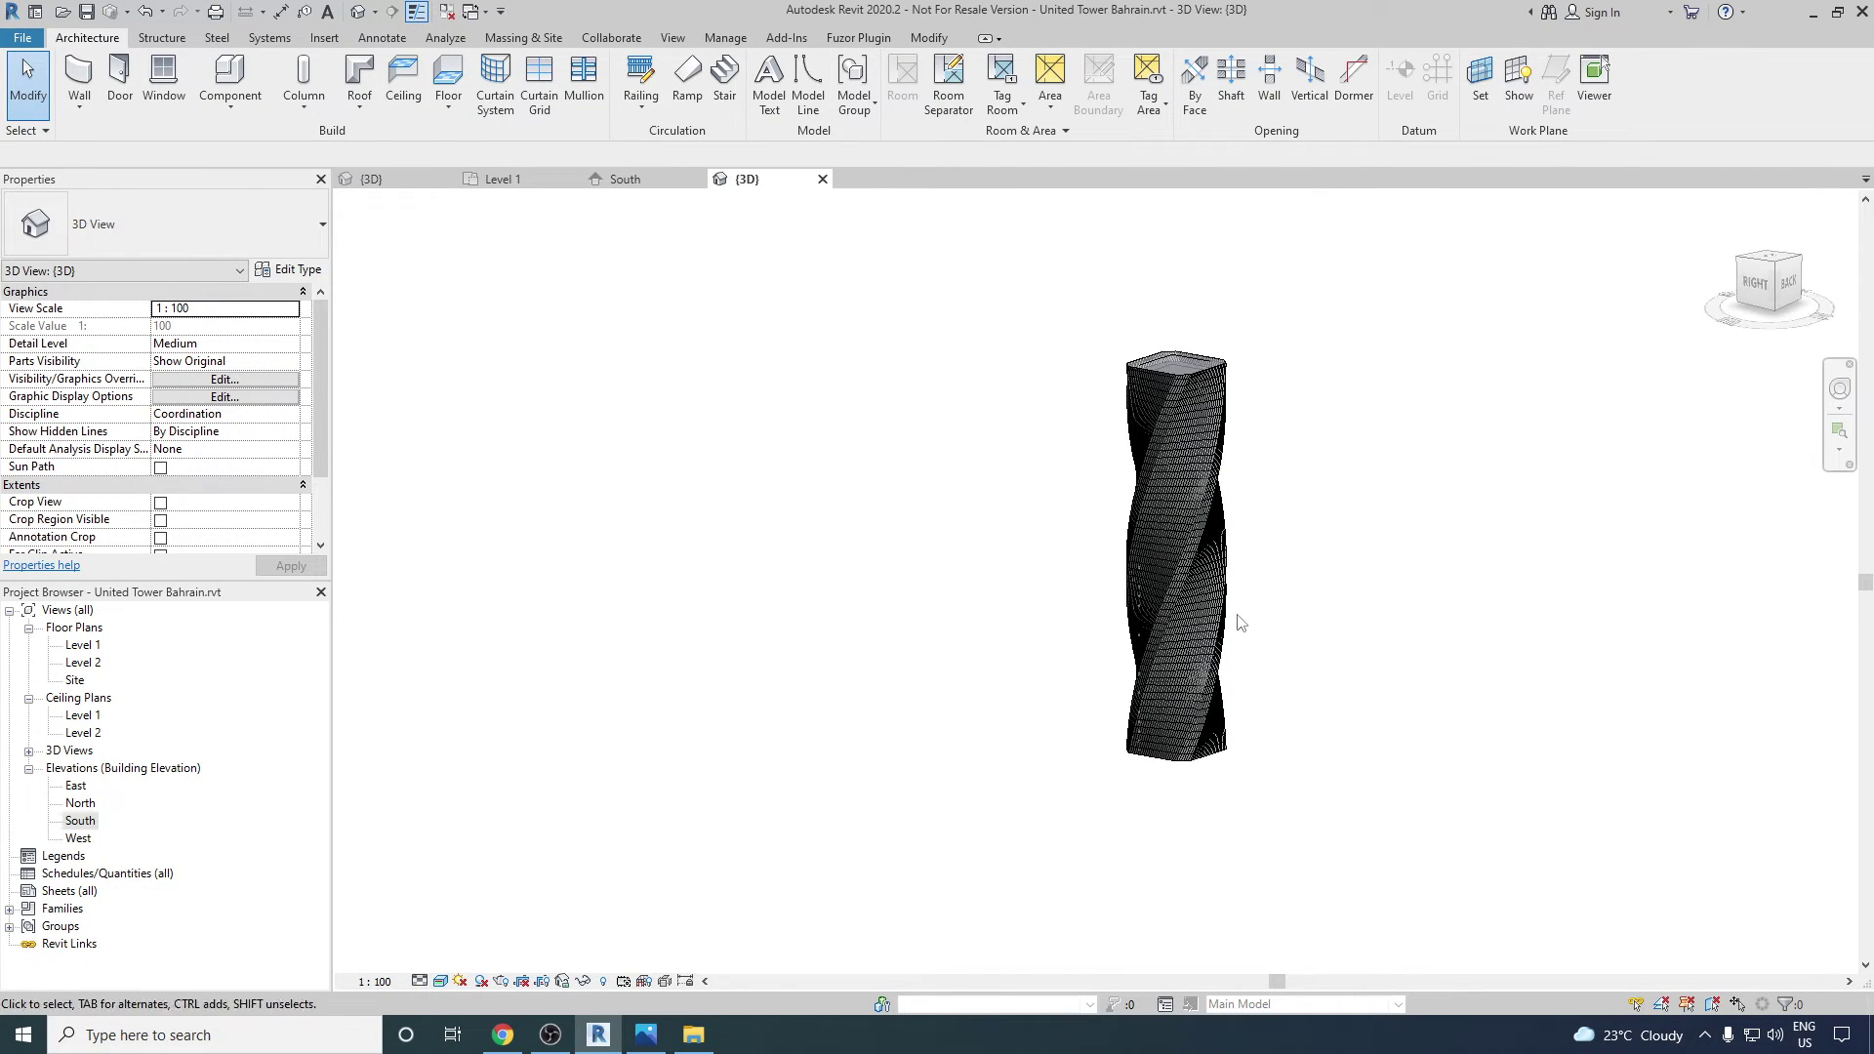
{"action": "scroll", "coordinate": [1239, 623], "scroll_direction": "up", "scroll_amount": 5}
{"action": "scroll", "coordinate": [1232, 621], "scroll_direction": "down", "scroll_amount": 1}
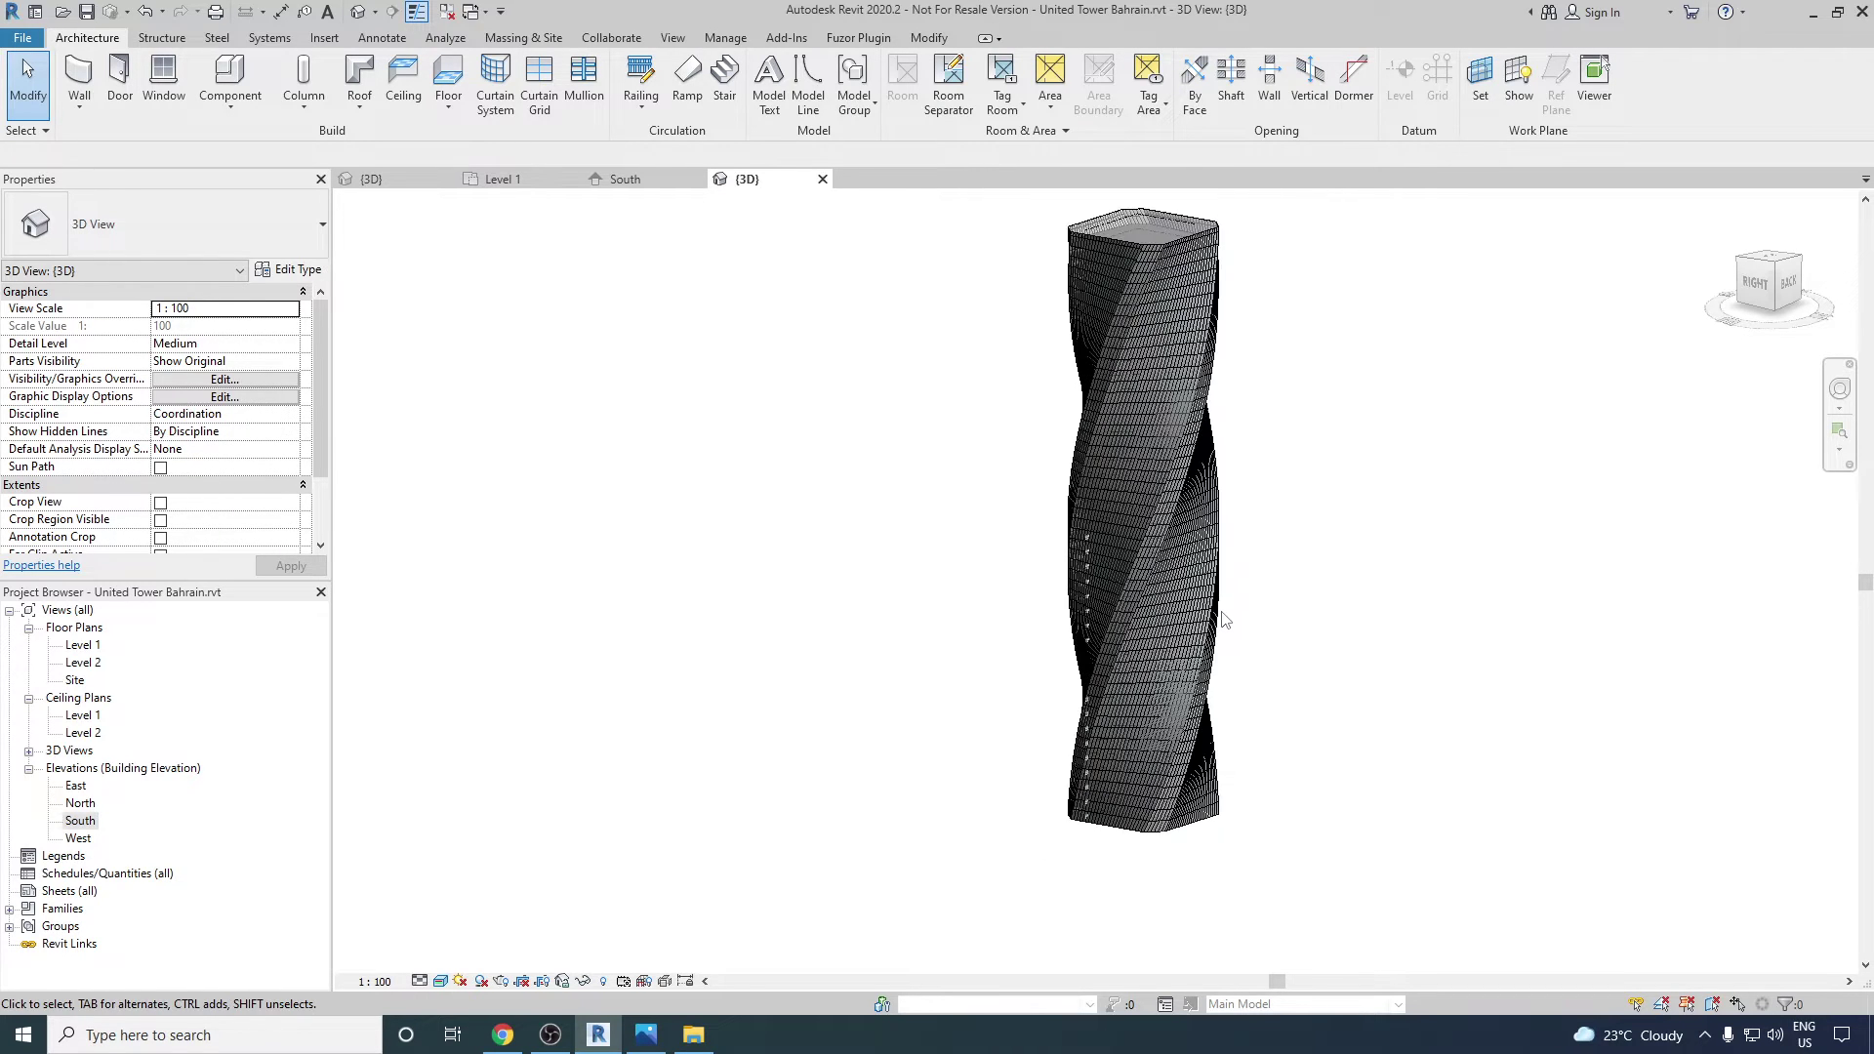
{"action": "scroll", "coordinate": [1109, 369], "scroll_direction": "up", "scroll_amount": 4}
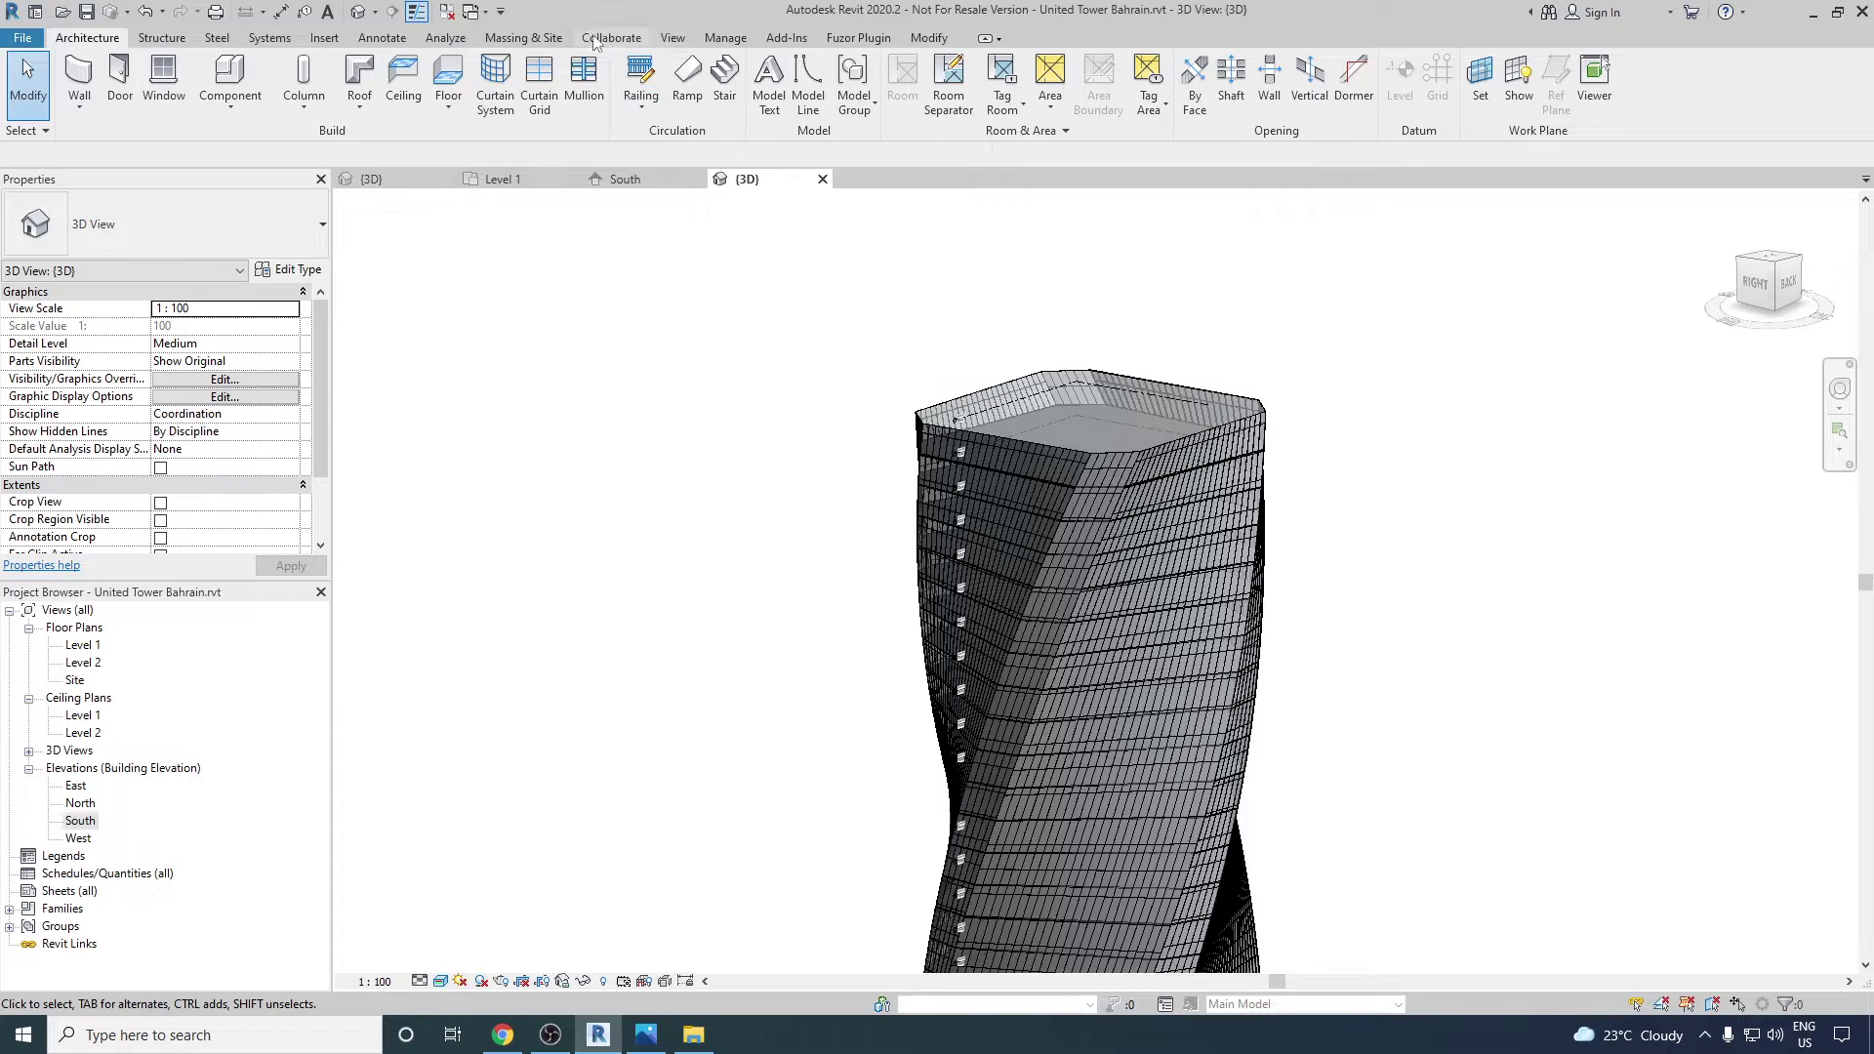
- Create a Generic - 400mm roof by face on the tower's top face
{"action": "left_click", "coordinate": [536, 39]}
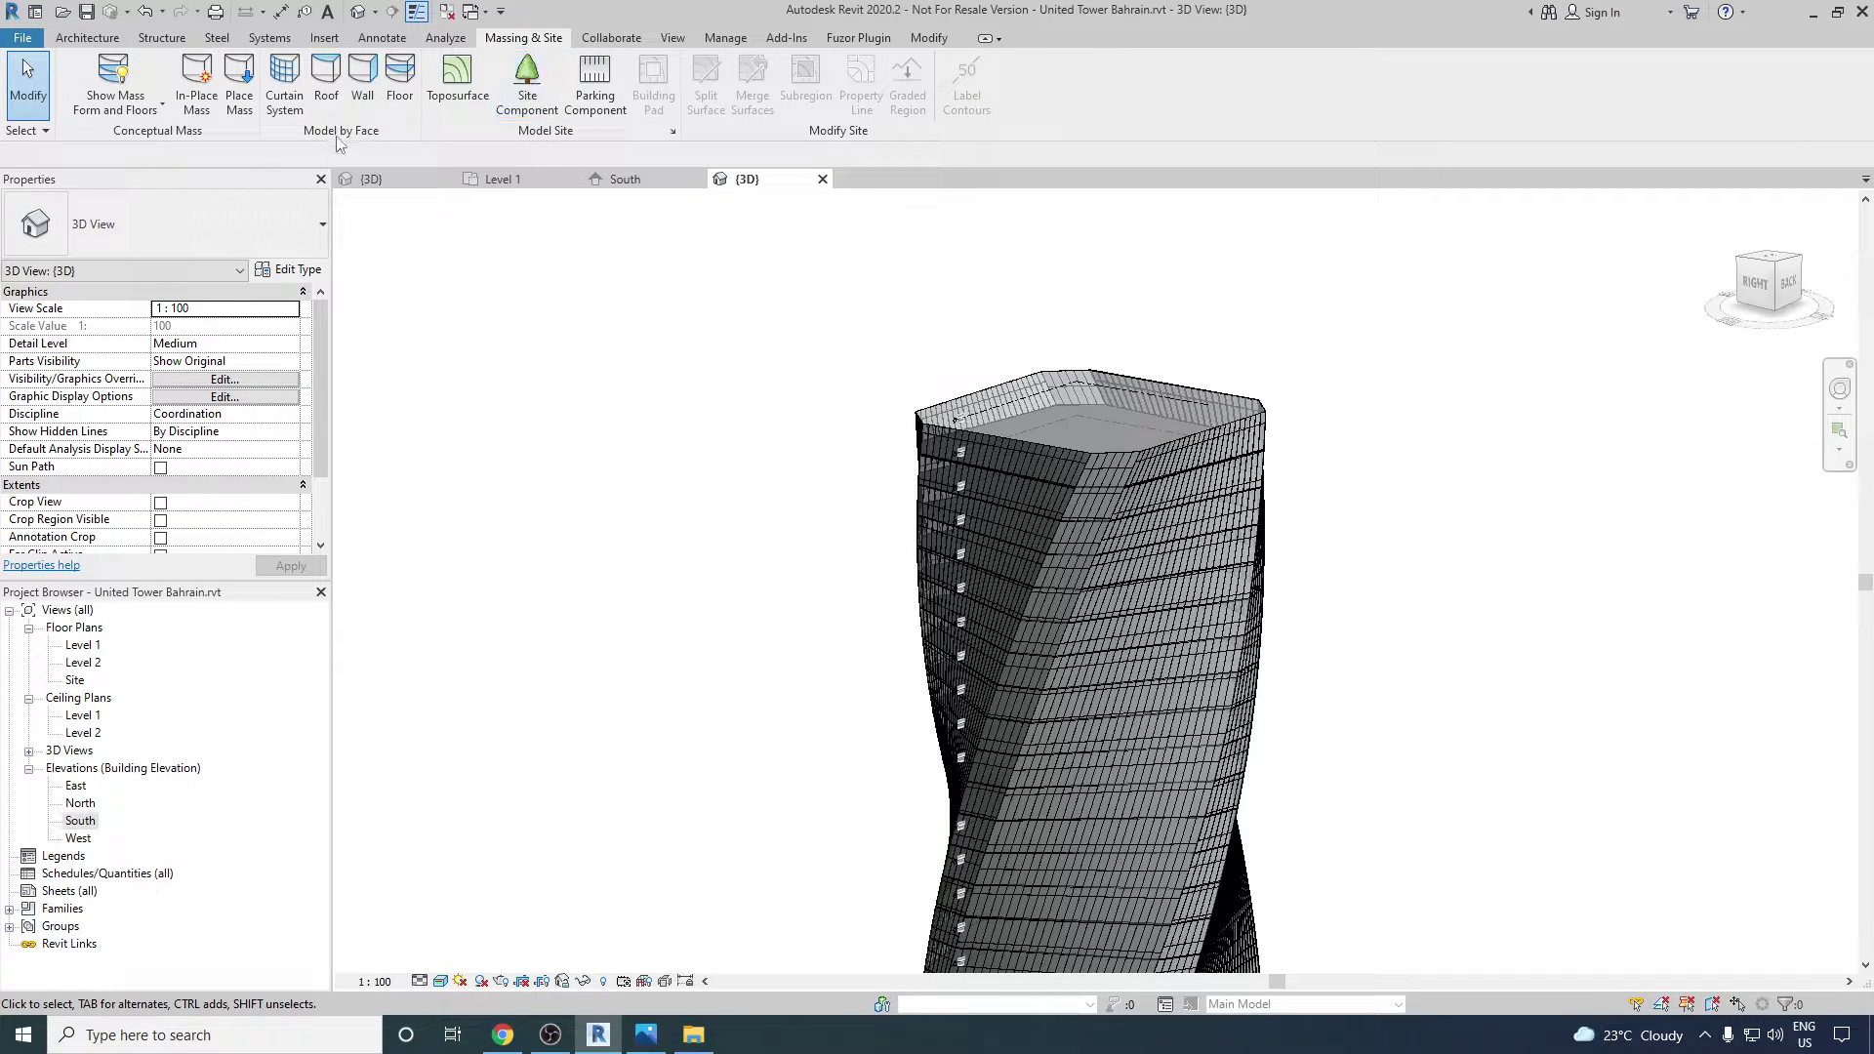
{"action": "left_click", "coordinate": [328, 88]}
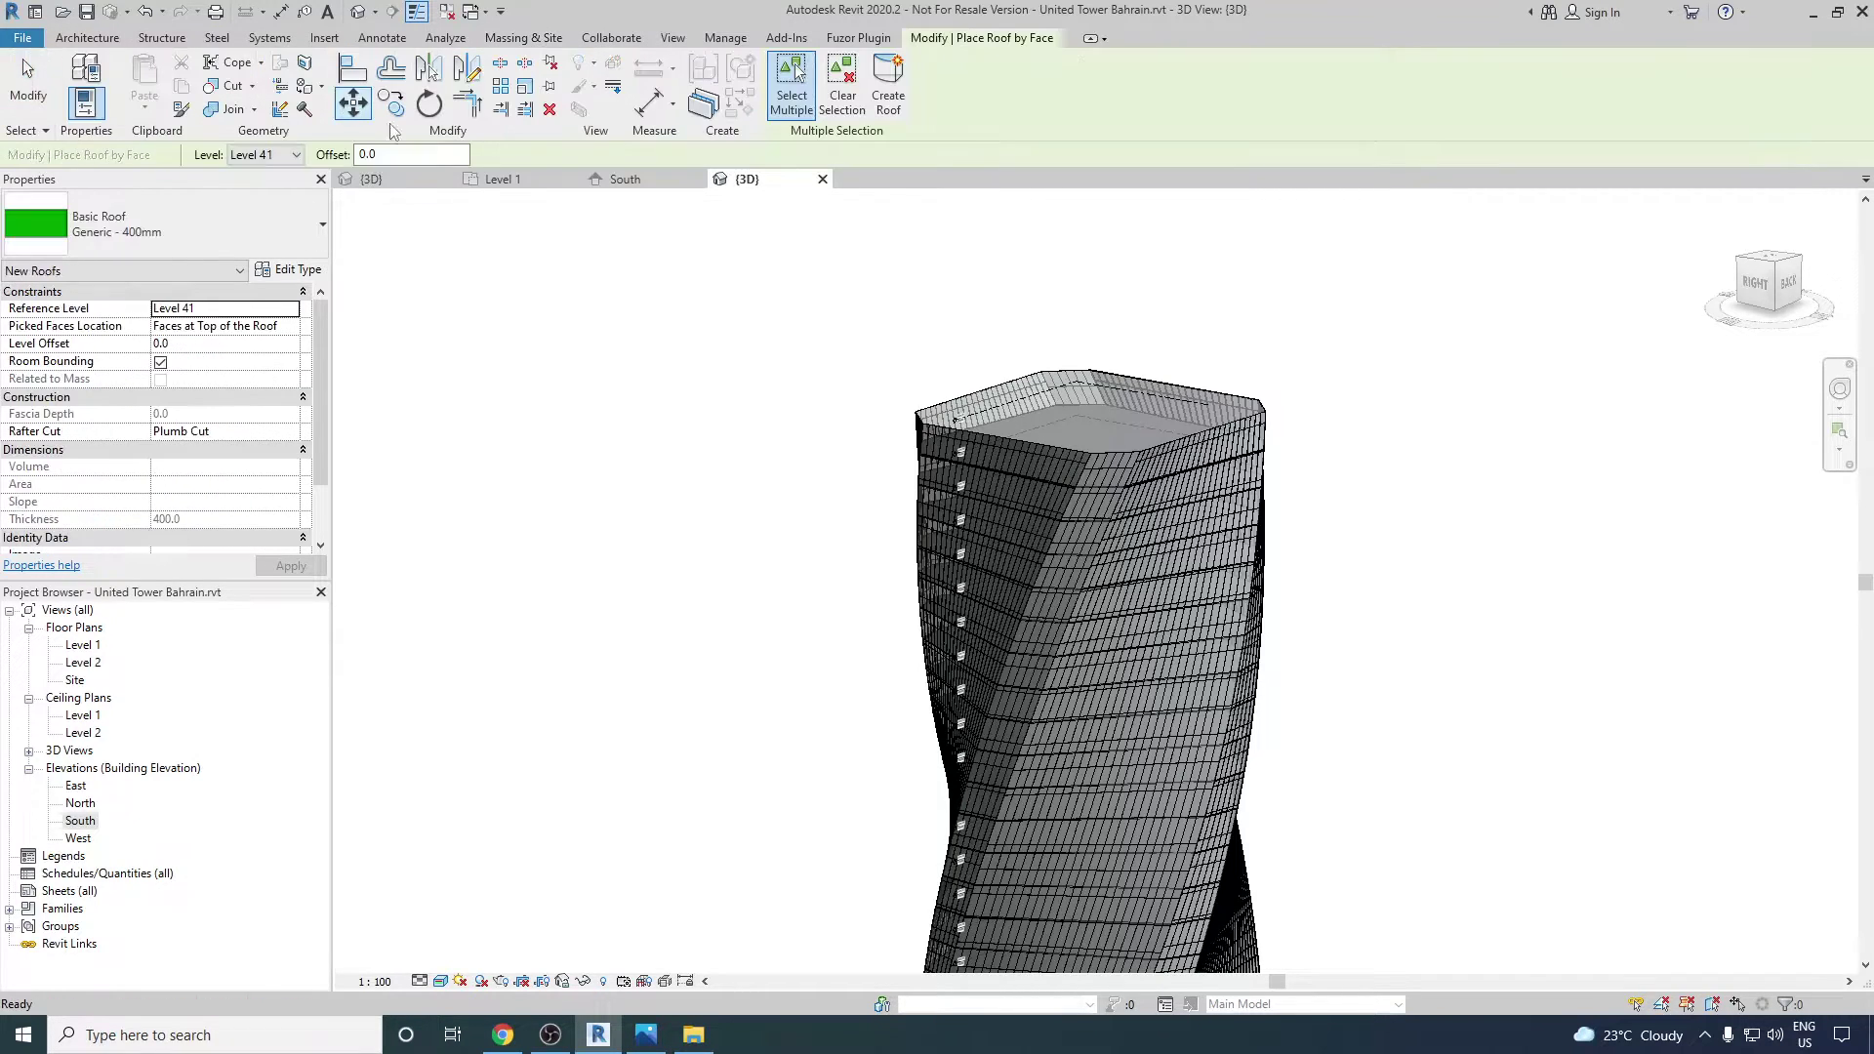
{"action": "left_click", "coordinate": [1040, 379]}
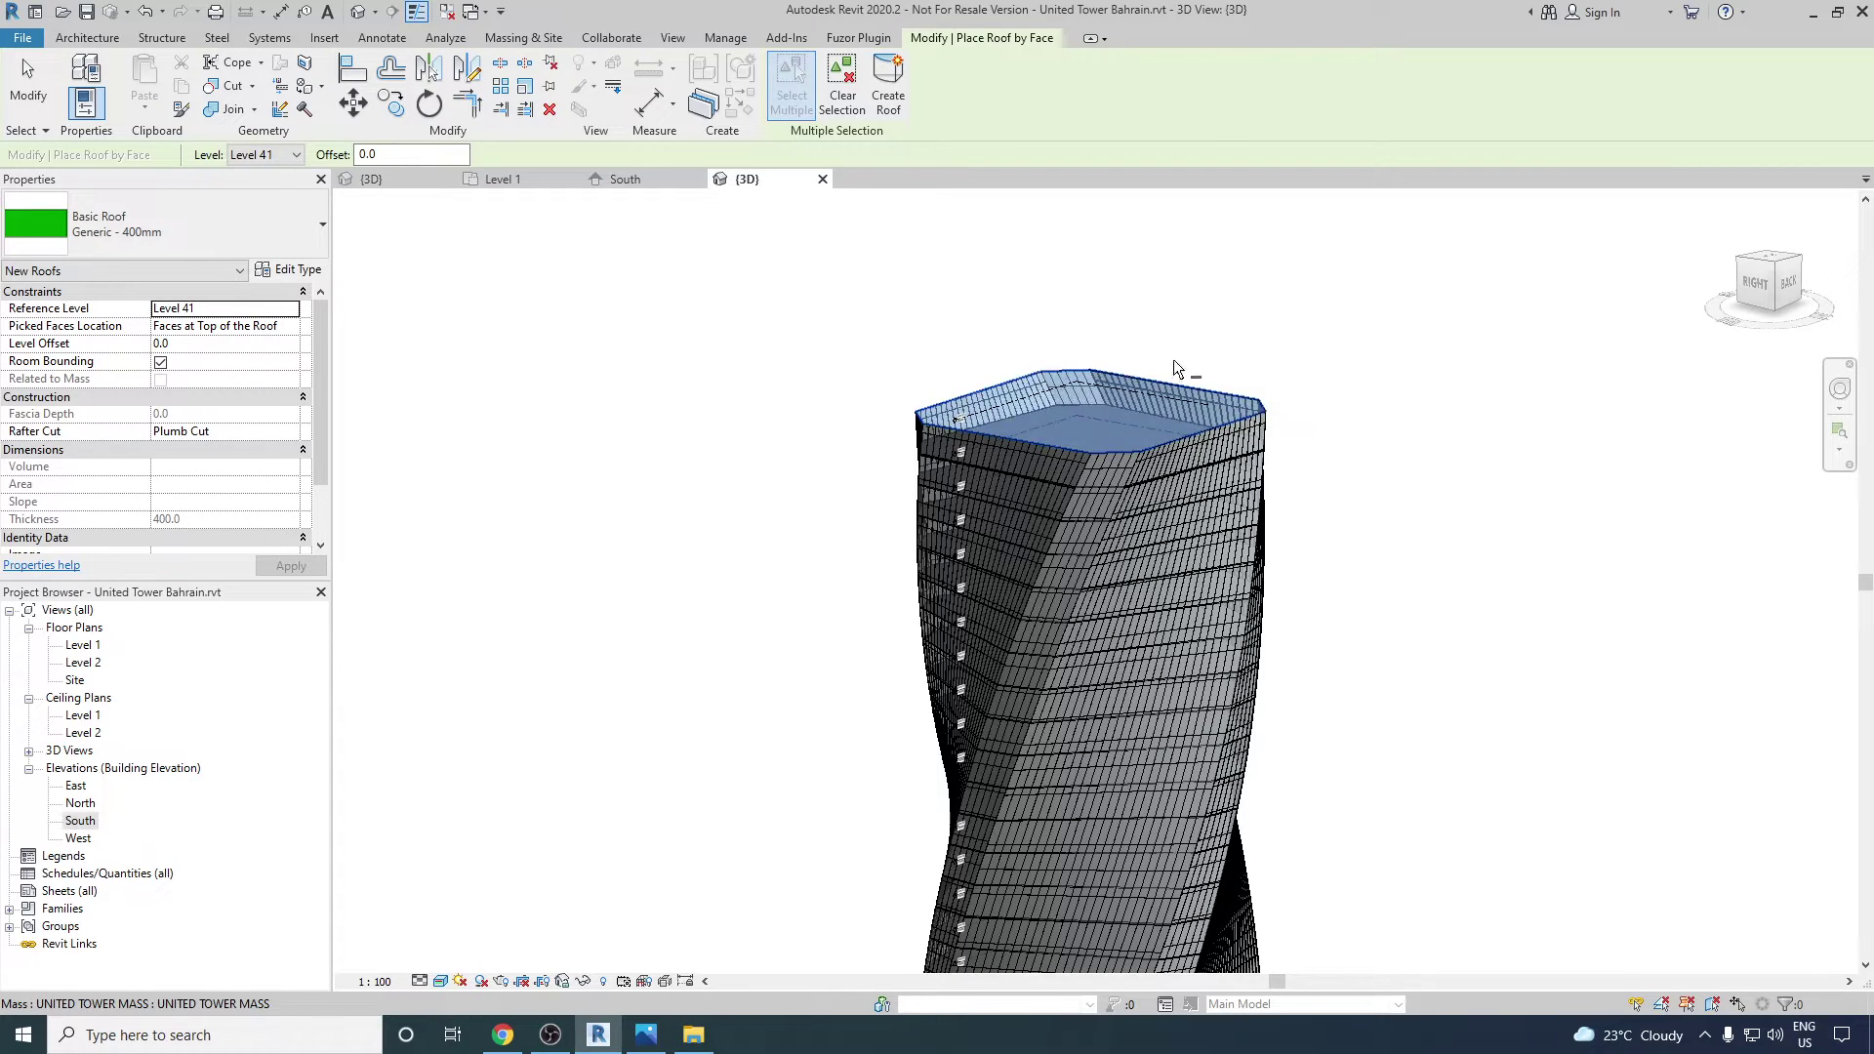
{"action": "left_click", "coordinate": [280, 251]}
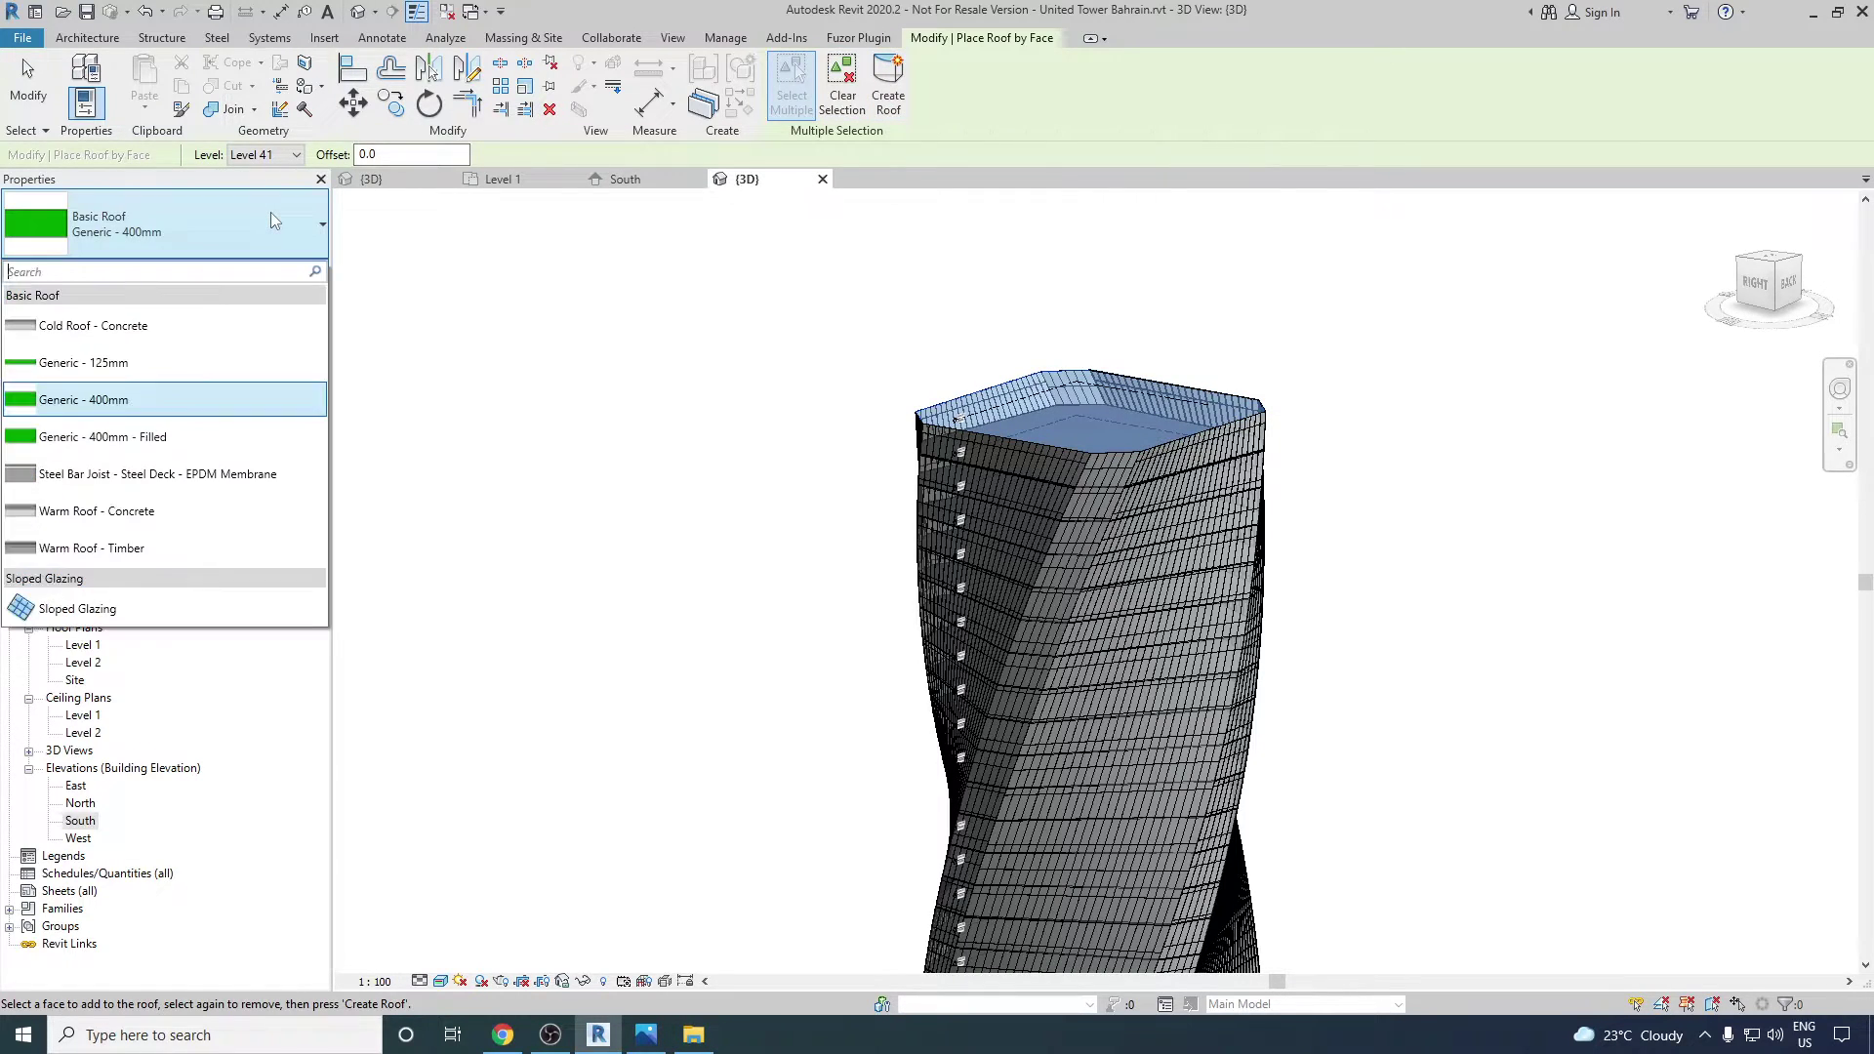
{"action": "left_click", "coordinate": [280, 251]}
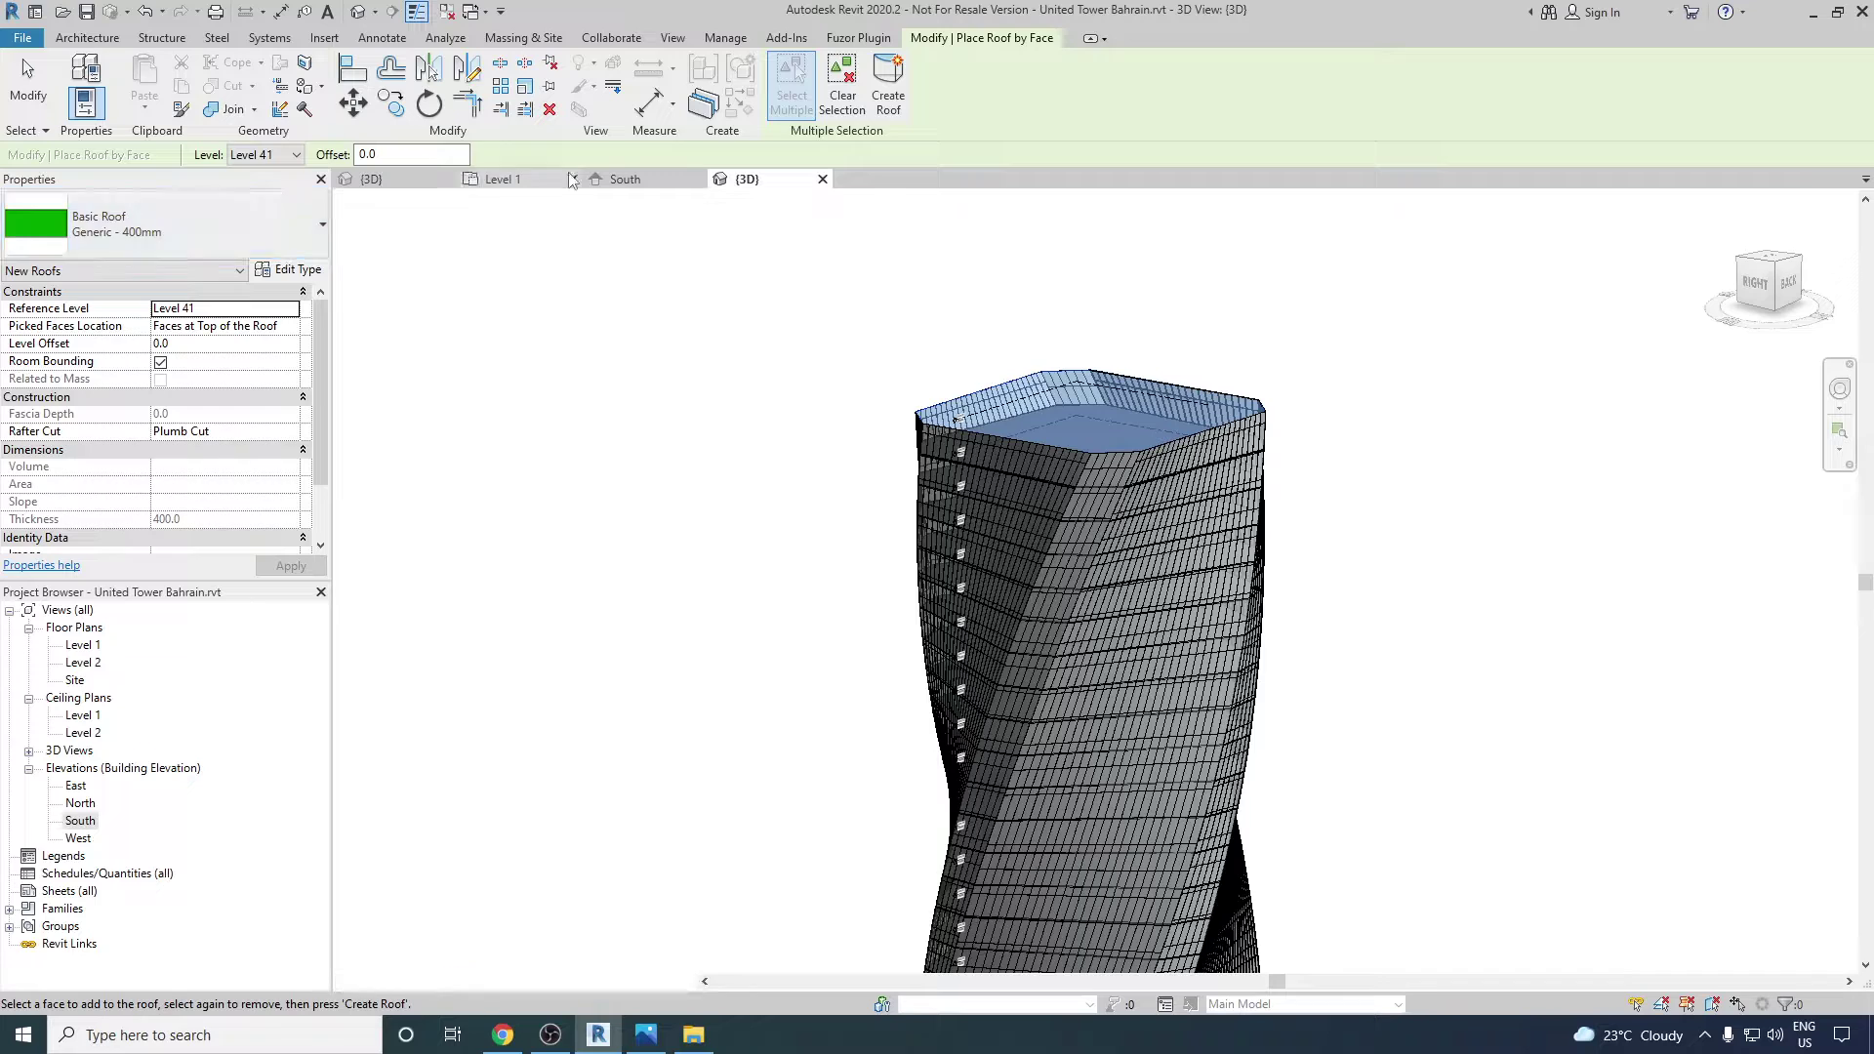
{"action": "left_click", "coordinate": [889, 98]}
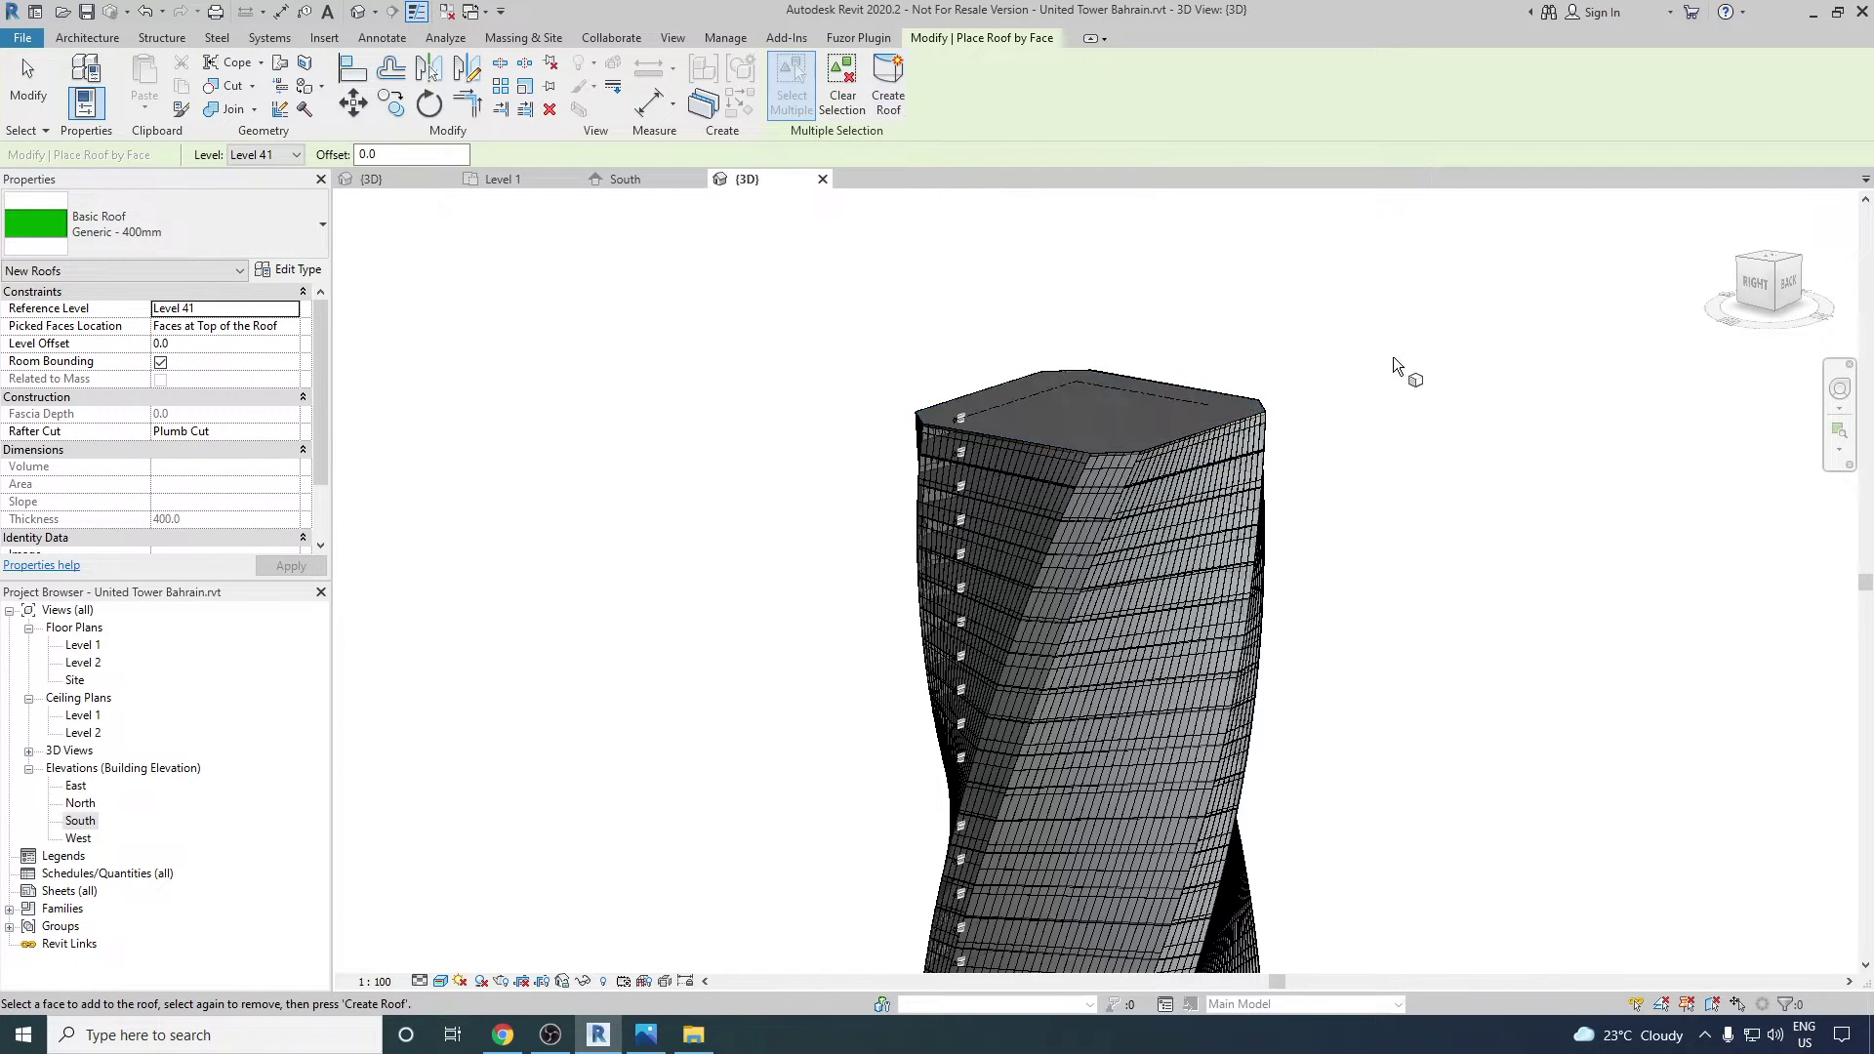
- Dismiss the context menu, then zoom and pan until the whole tower is visible
{"action": "right_click", "coordinate": [1242, 312]}
{"action": "left_click", "coordinate": [1308, 337]}
{"action": "scroll", "coordinate": [1133, 456], "scroll_direction": "up", "scroll_amount": 6}
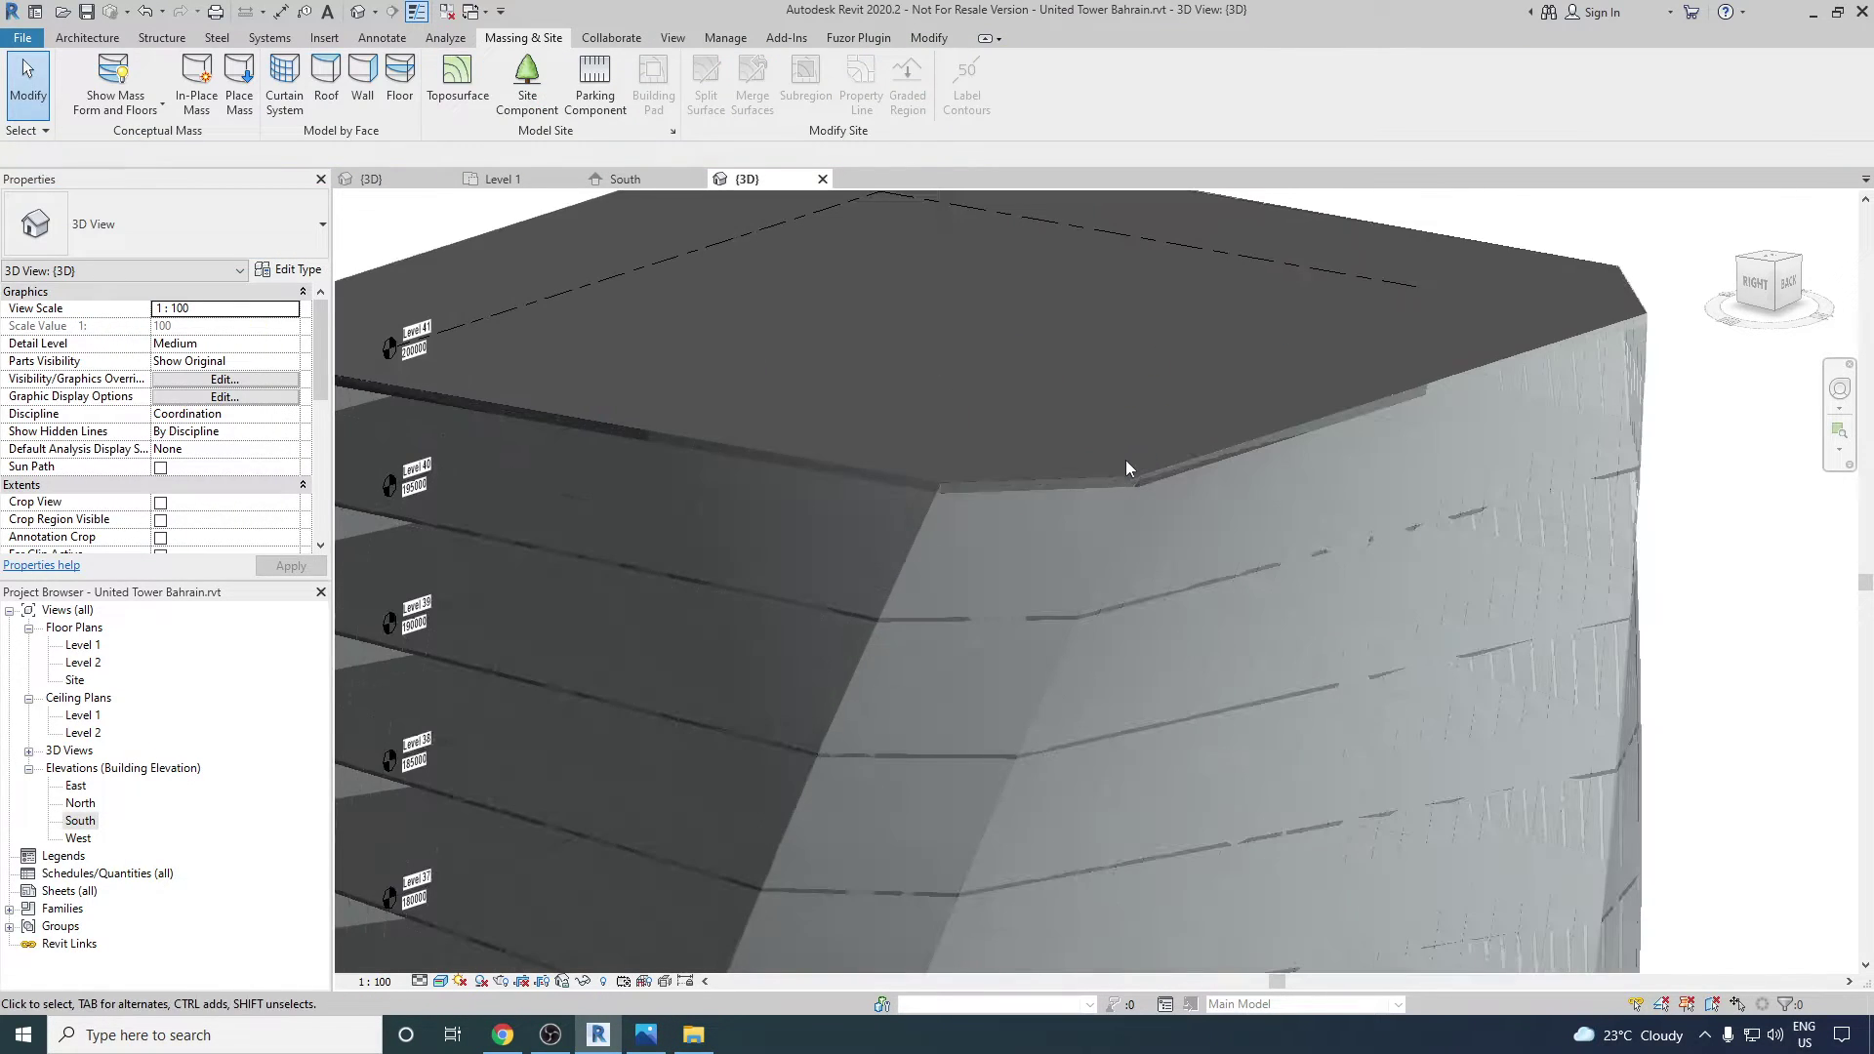
{"action": "scroll", "coordinate": [1153, 380], "scroll_direction": "down", "scroll_amount": 10}
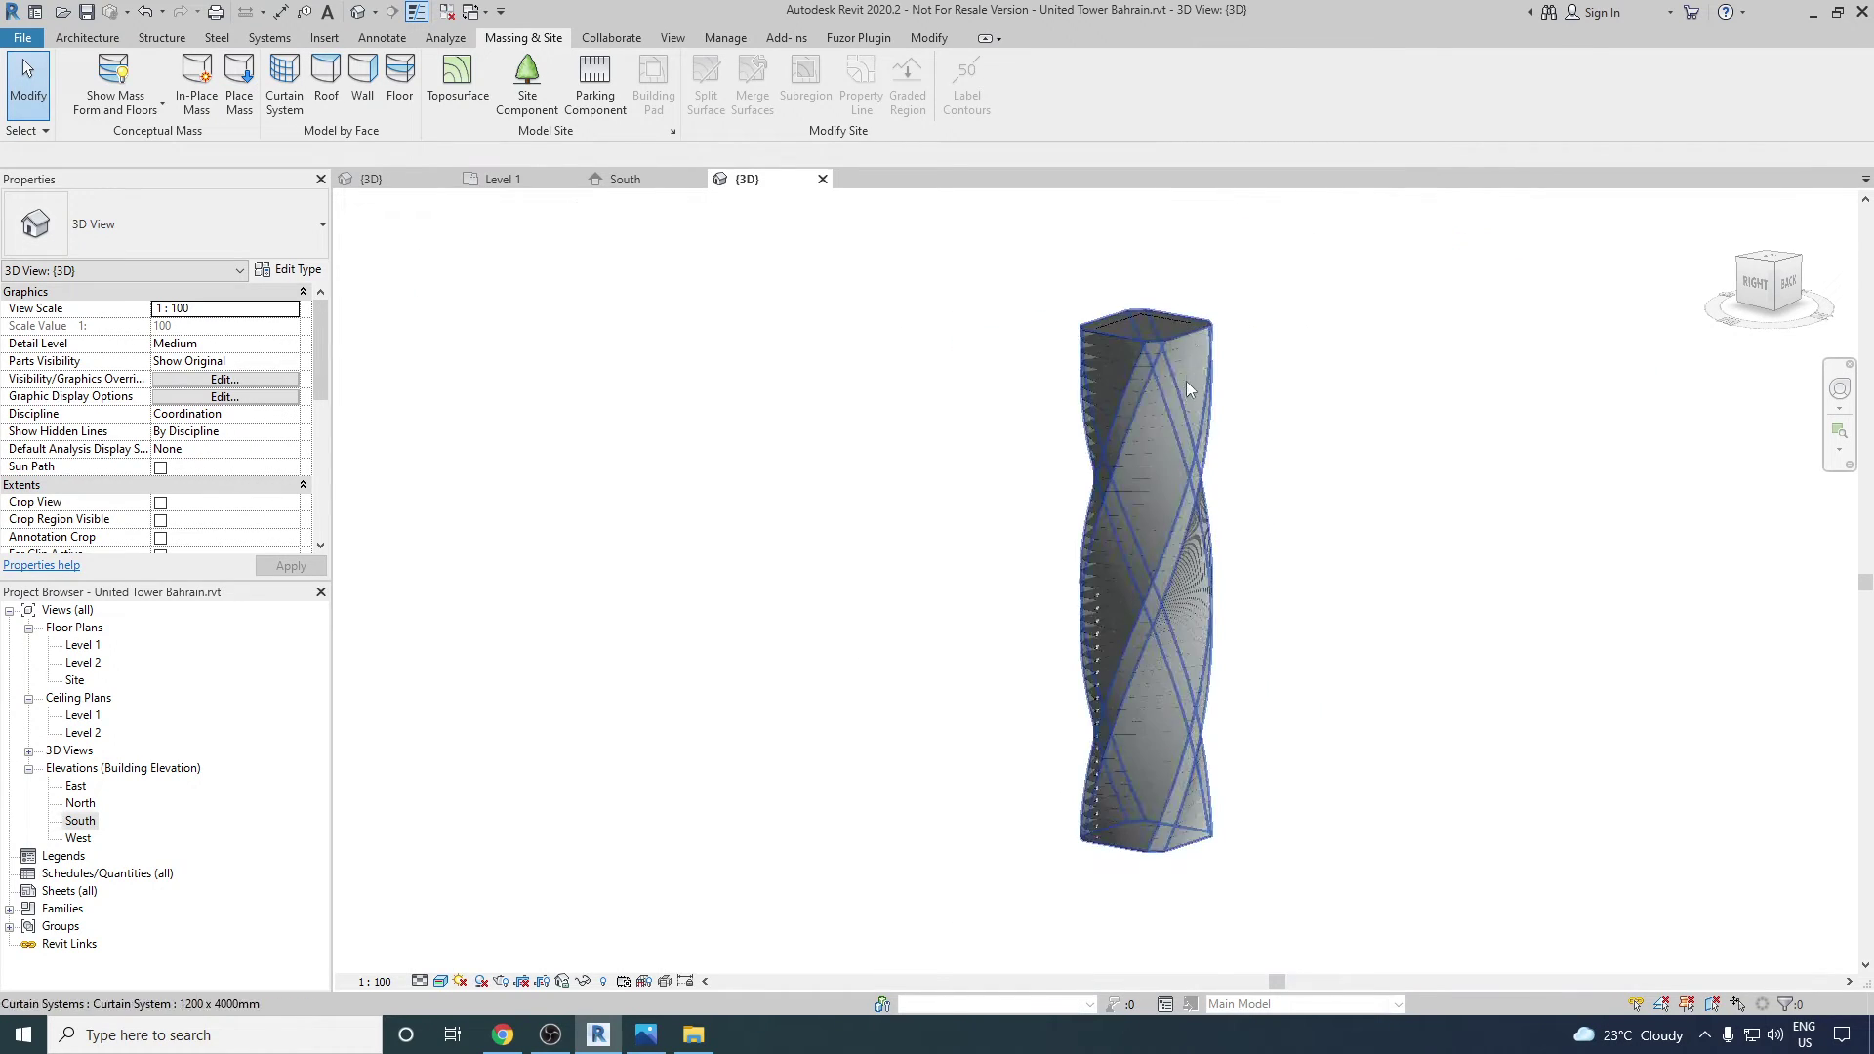
{"action": "middle_click_drag", "start_coordinate": [1240, 475], "coordinate": [1213, 502]}
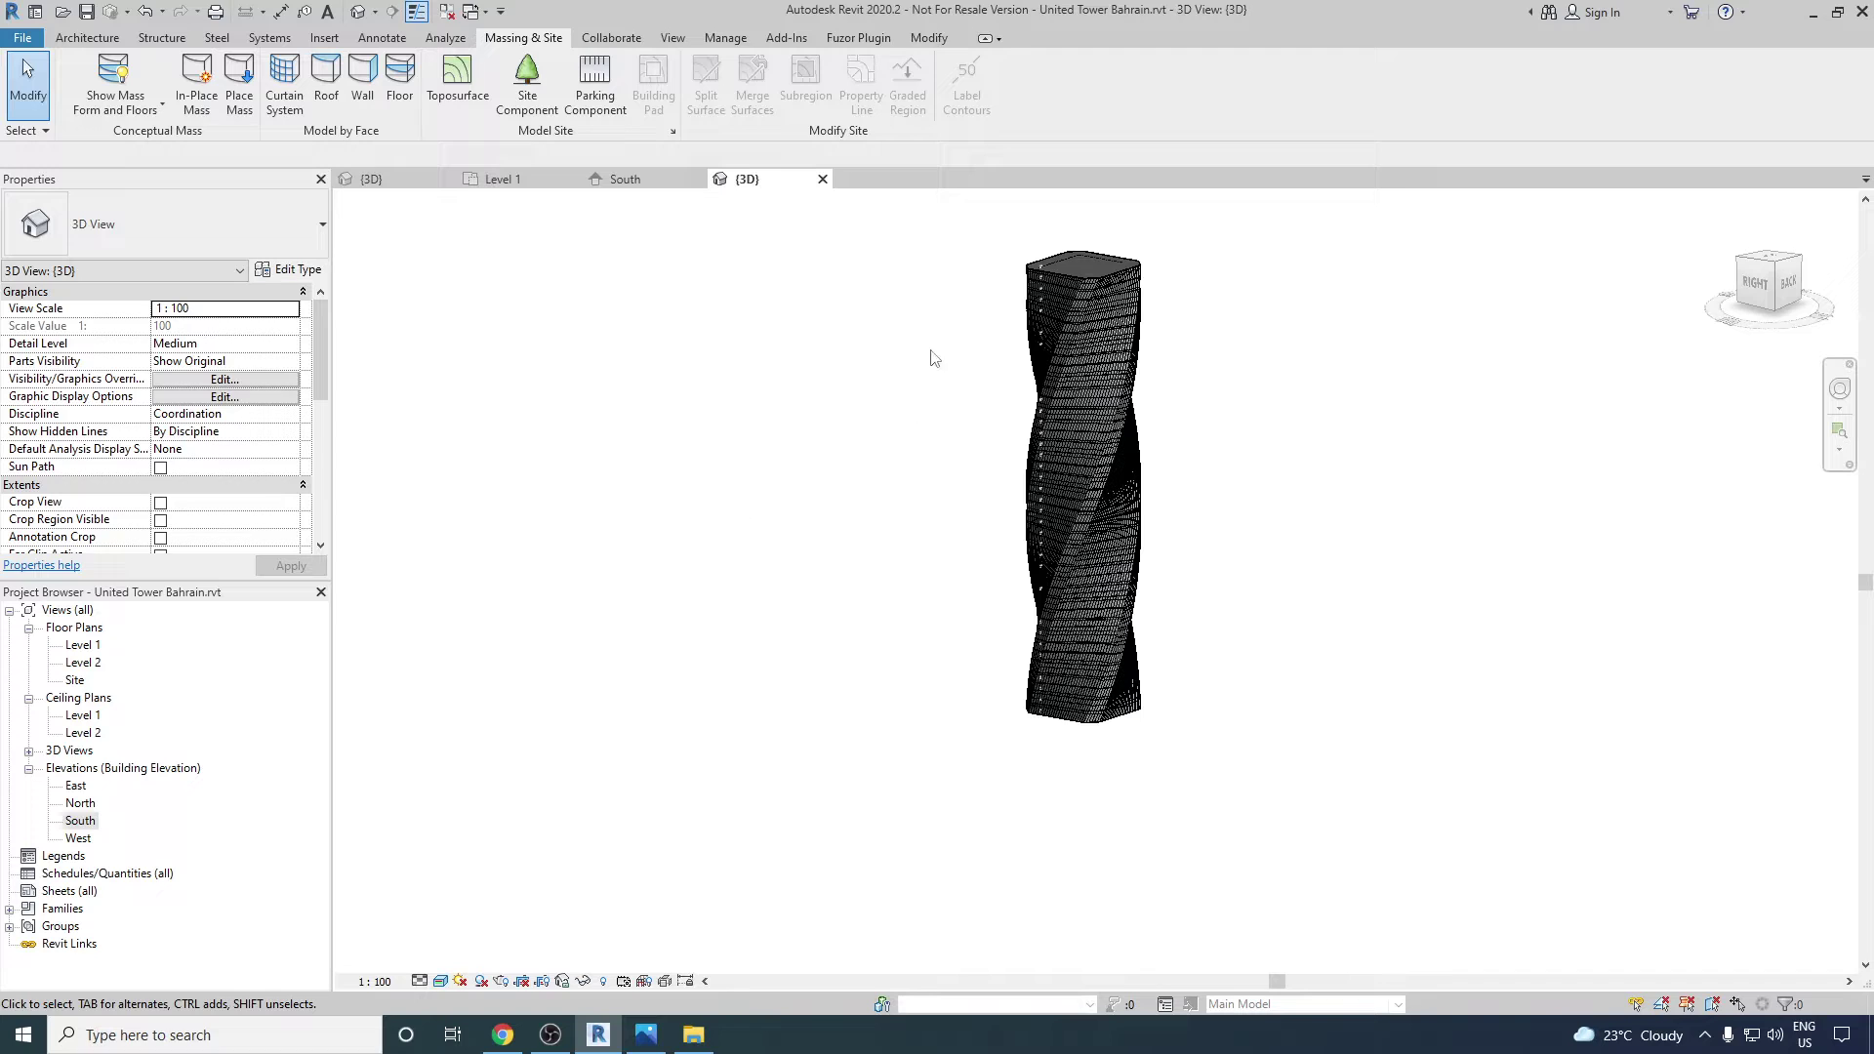
- Using VG, uncheck Levels under Annotation Categories and apply the change
{"action": "key", "text": "v"}
{"action": "key", "text": "g"}
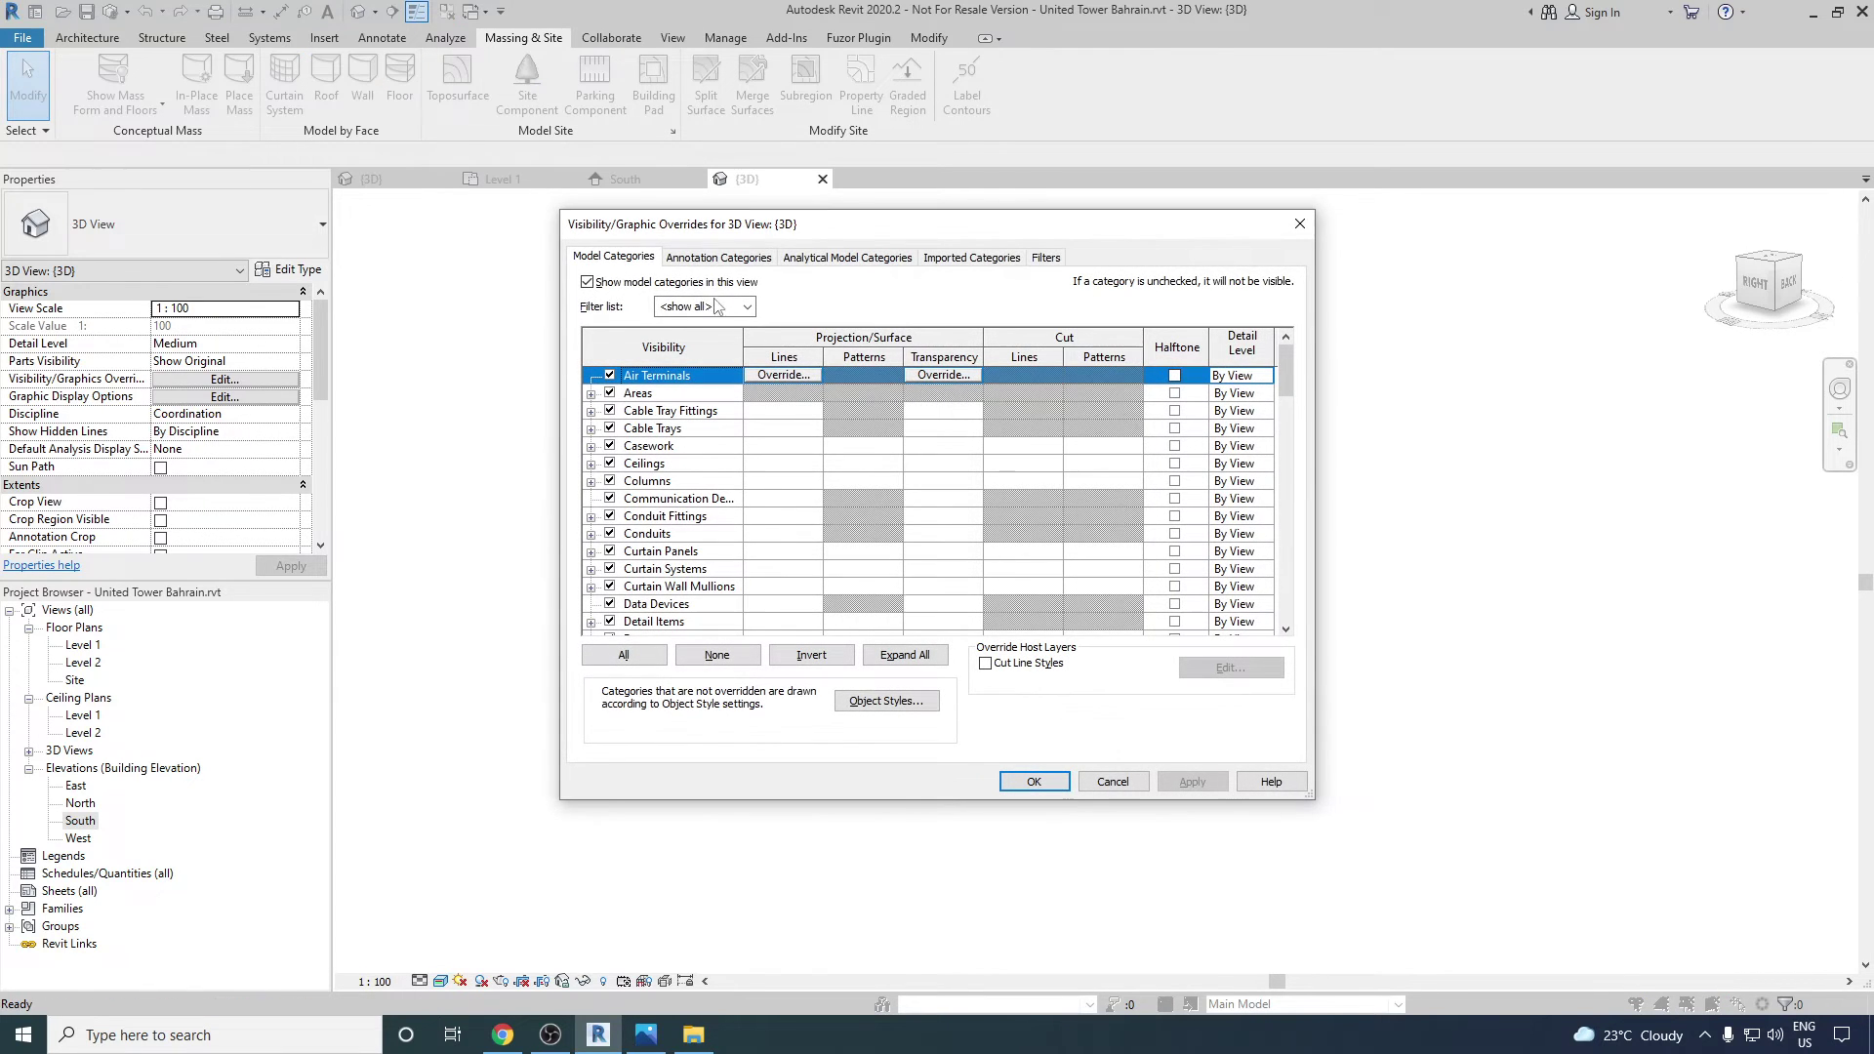
{"action": "left_click", "coordinate": [714, 259]}
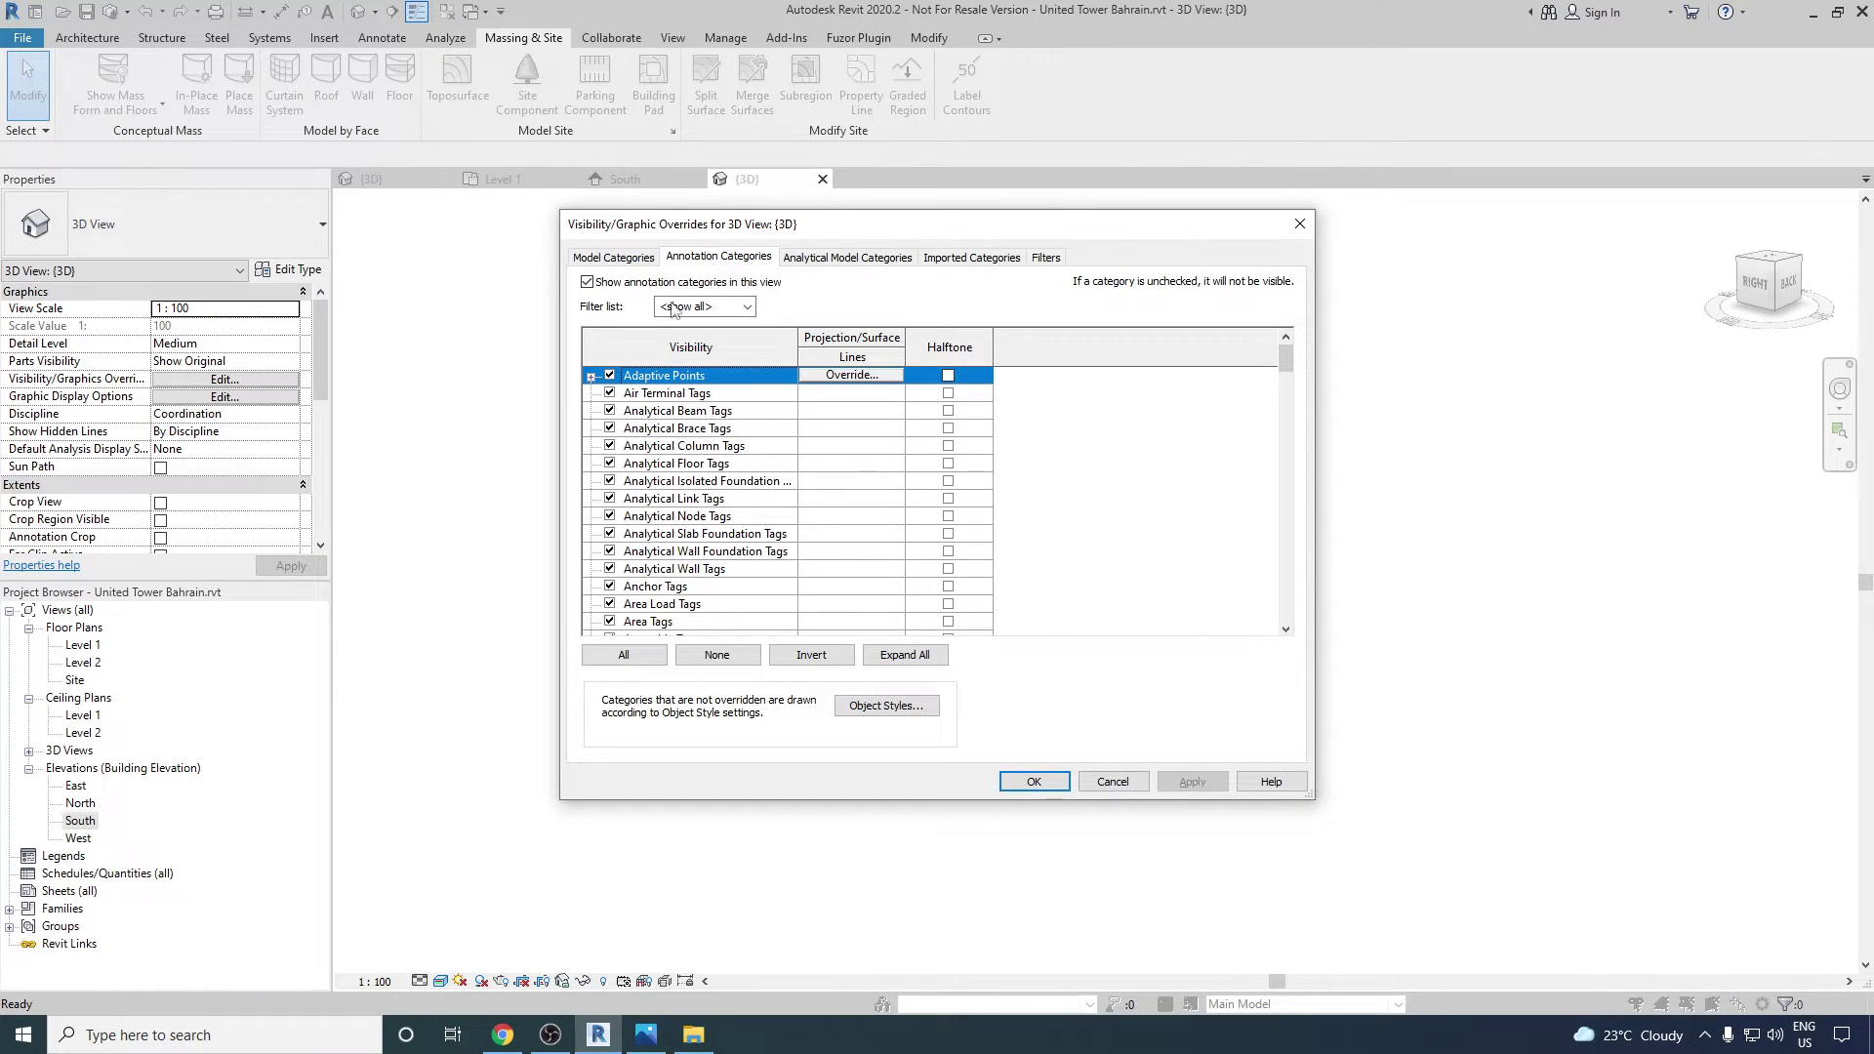
{"action": "left_click", "coordinate": [712, 482]}
{"action": "scroll", "coordinate": [683, 508], "scroll_direction": "down", "scroll_amount": 5}
{"action": "left_click", "coordinate": [602, 535]}
{"action": "left_click", "coordinate": [608, 535]}
{"action": "left_click", "coordinate": [1192, 781]}
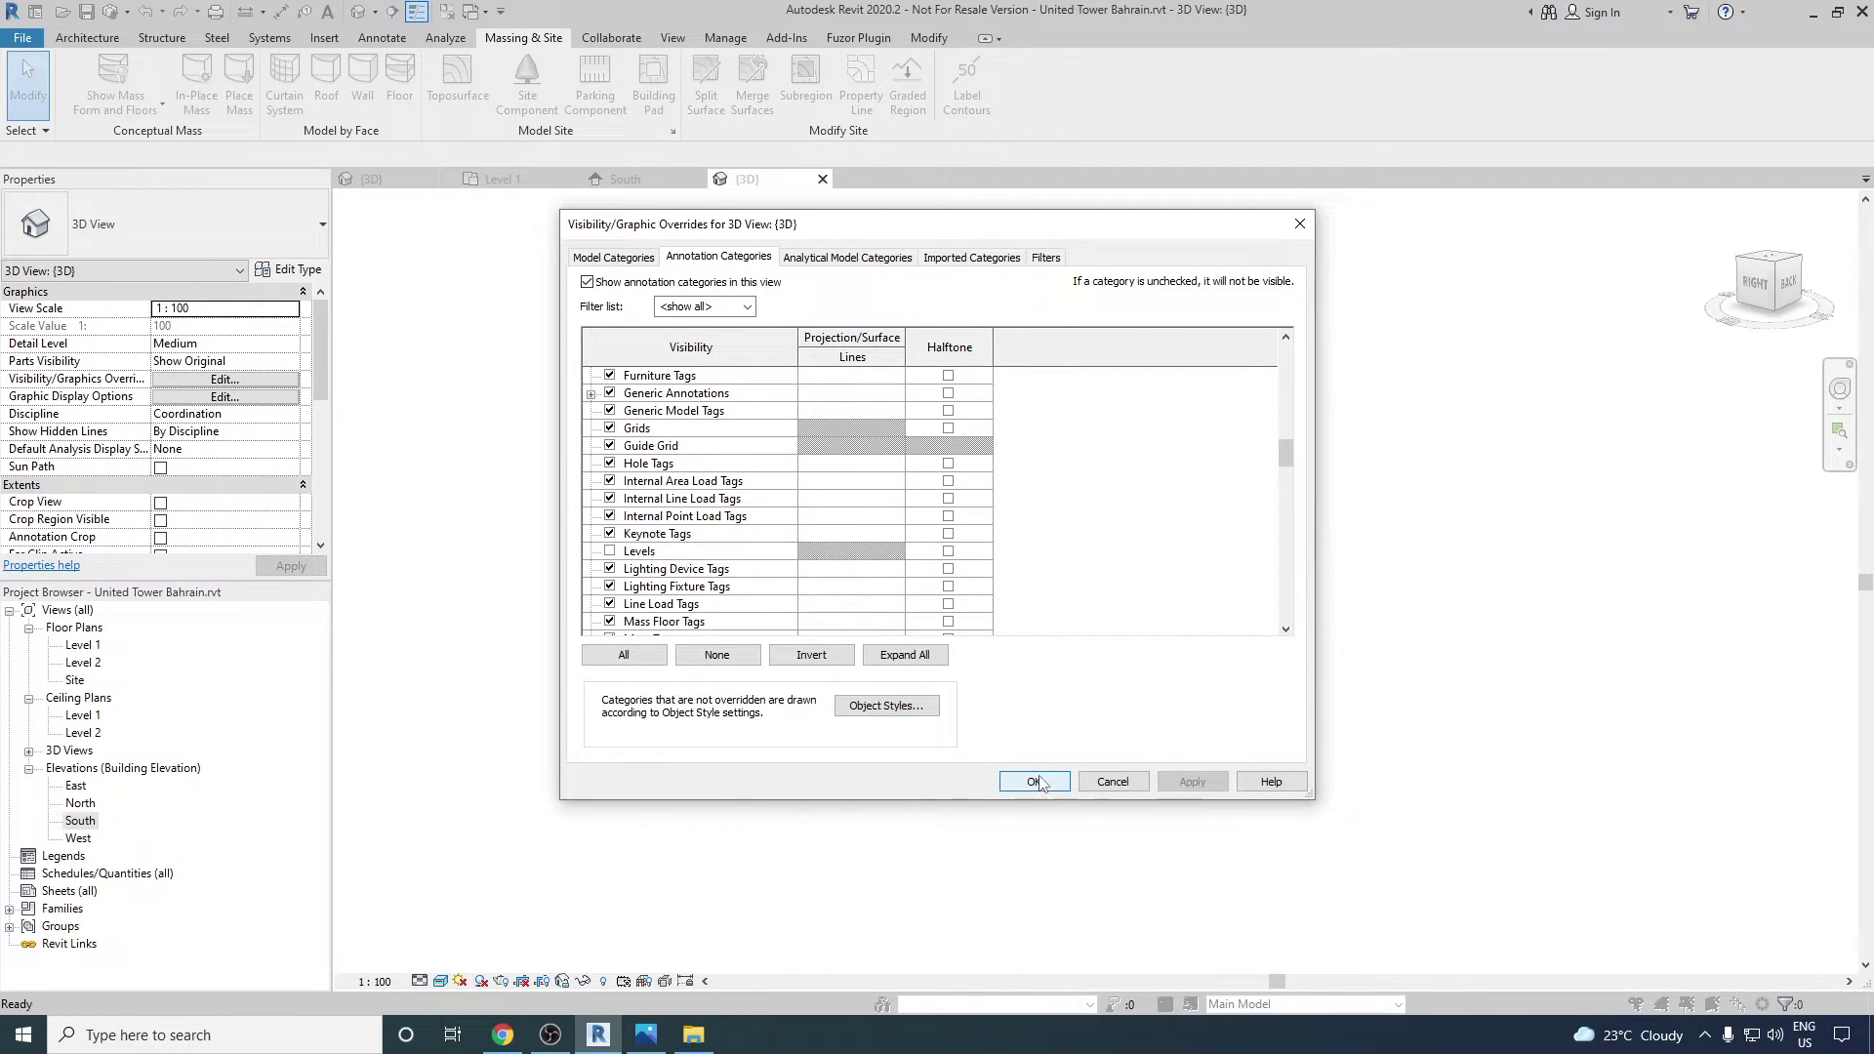
{"action": "left_click", "coordinate": [1034, 782]}
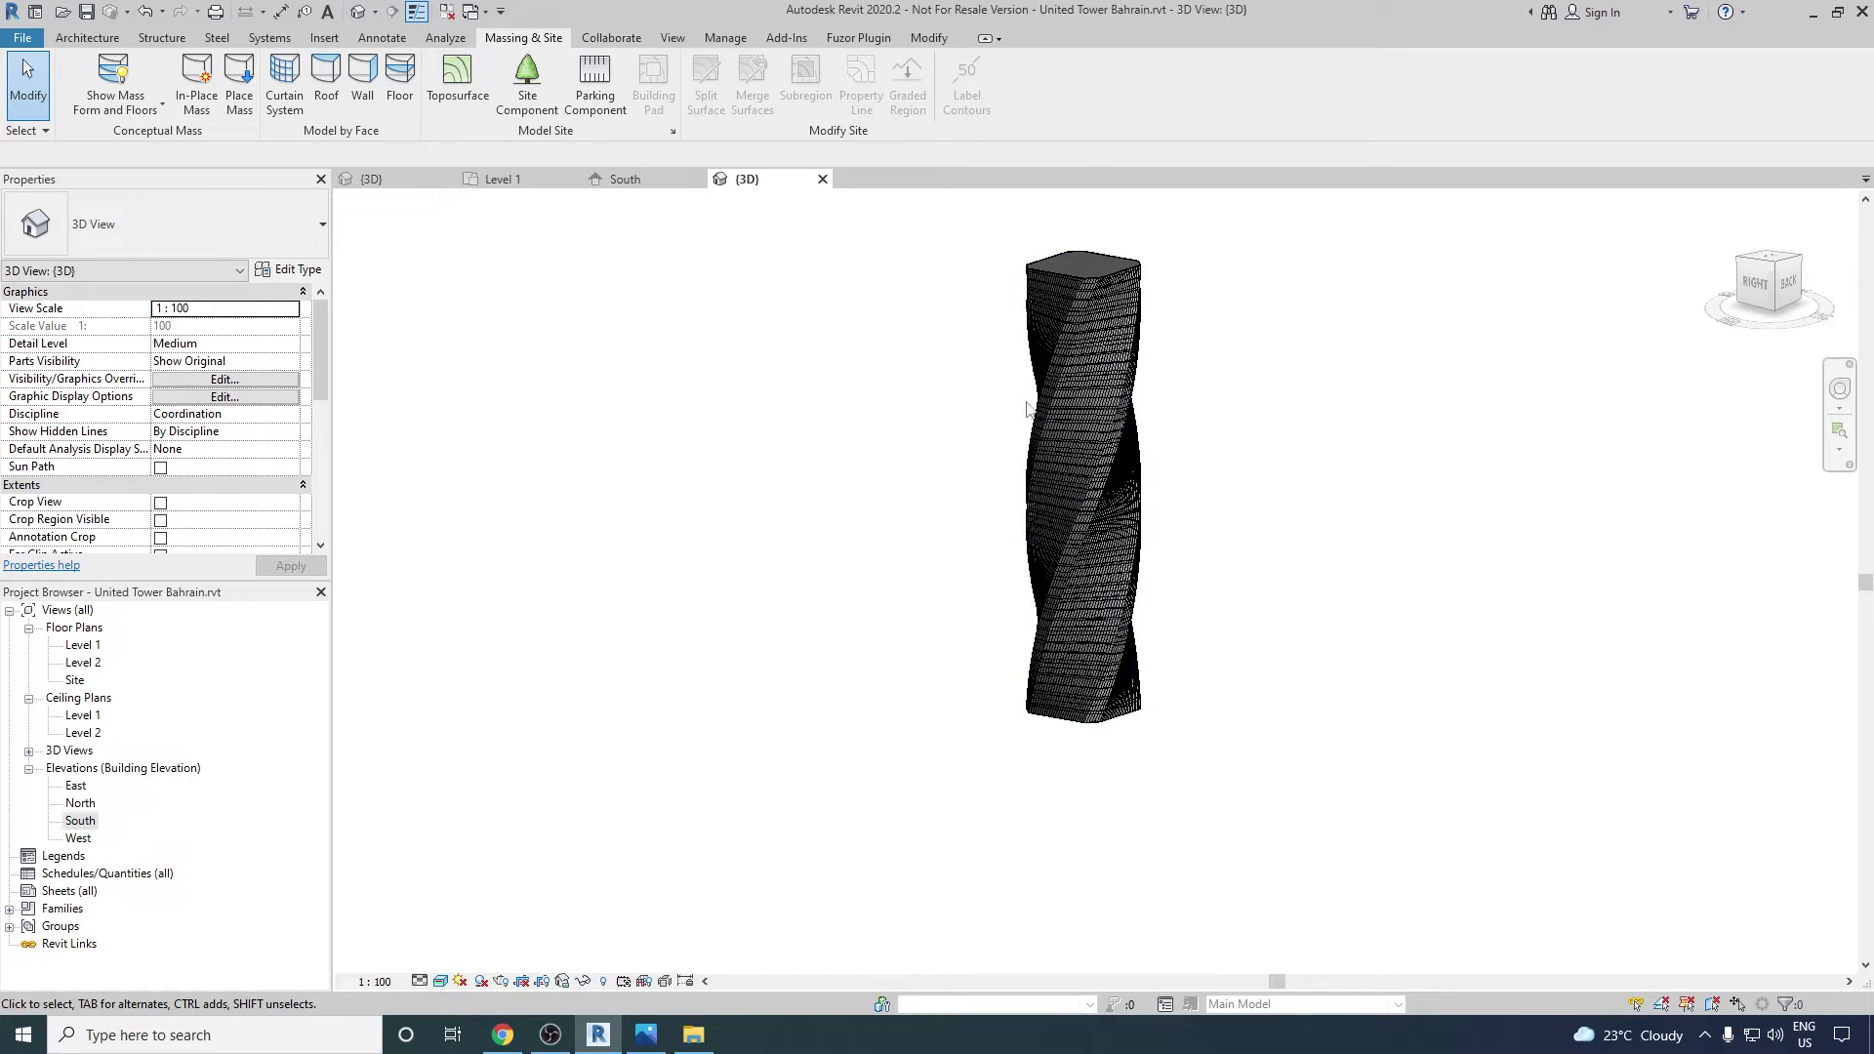
- Window-select the tower and filter the selection down to the Mass category only
{"action": "left_click_drag", "start_coordinate": [980, 221], "coordinate": [1202, 778]}
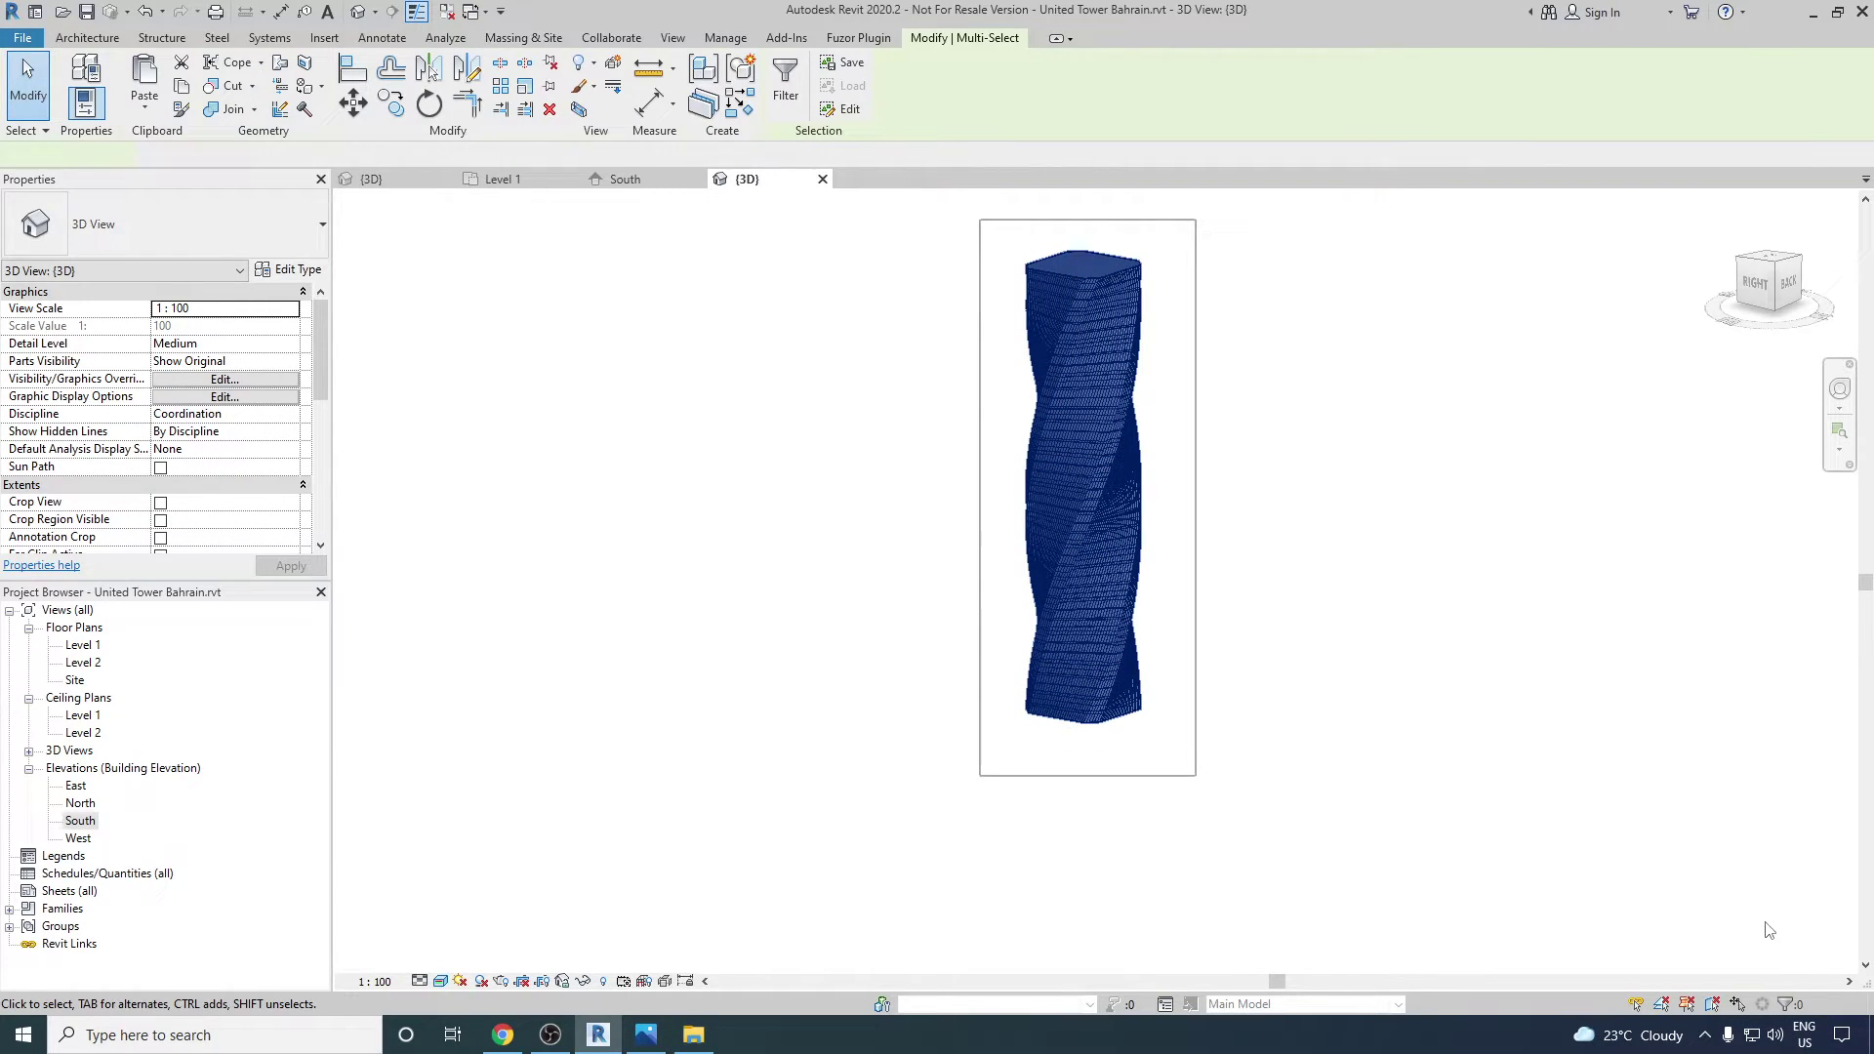
{"action": "left_click", "coordinate": [1786, 1005]}
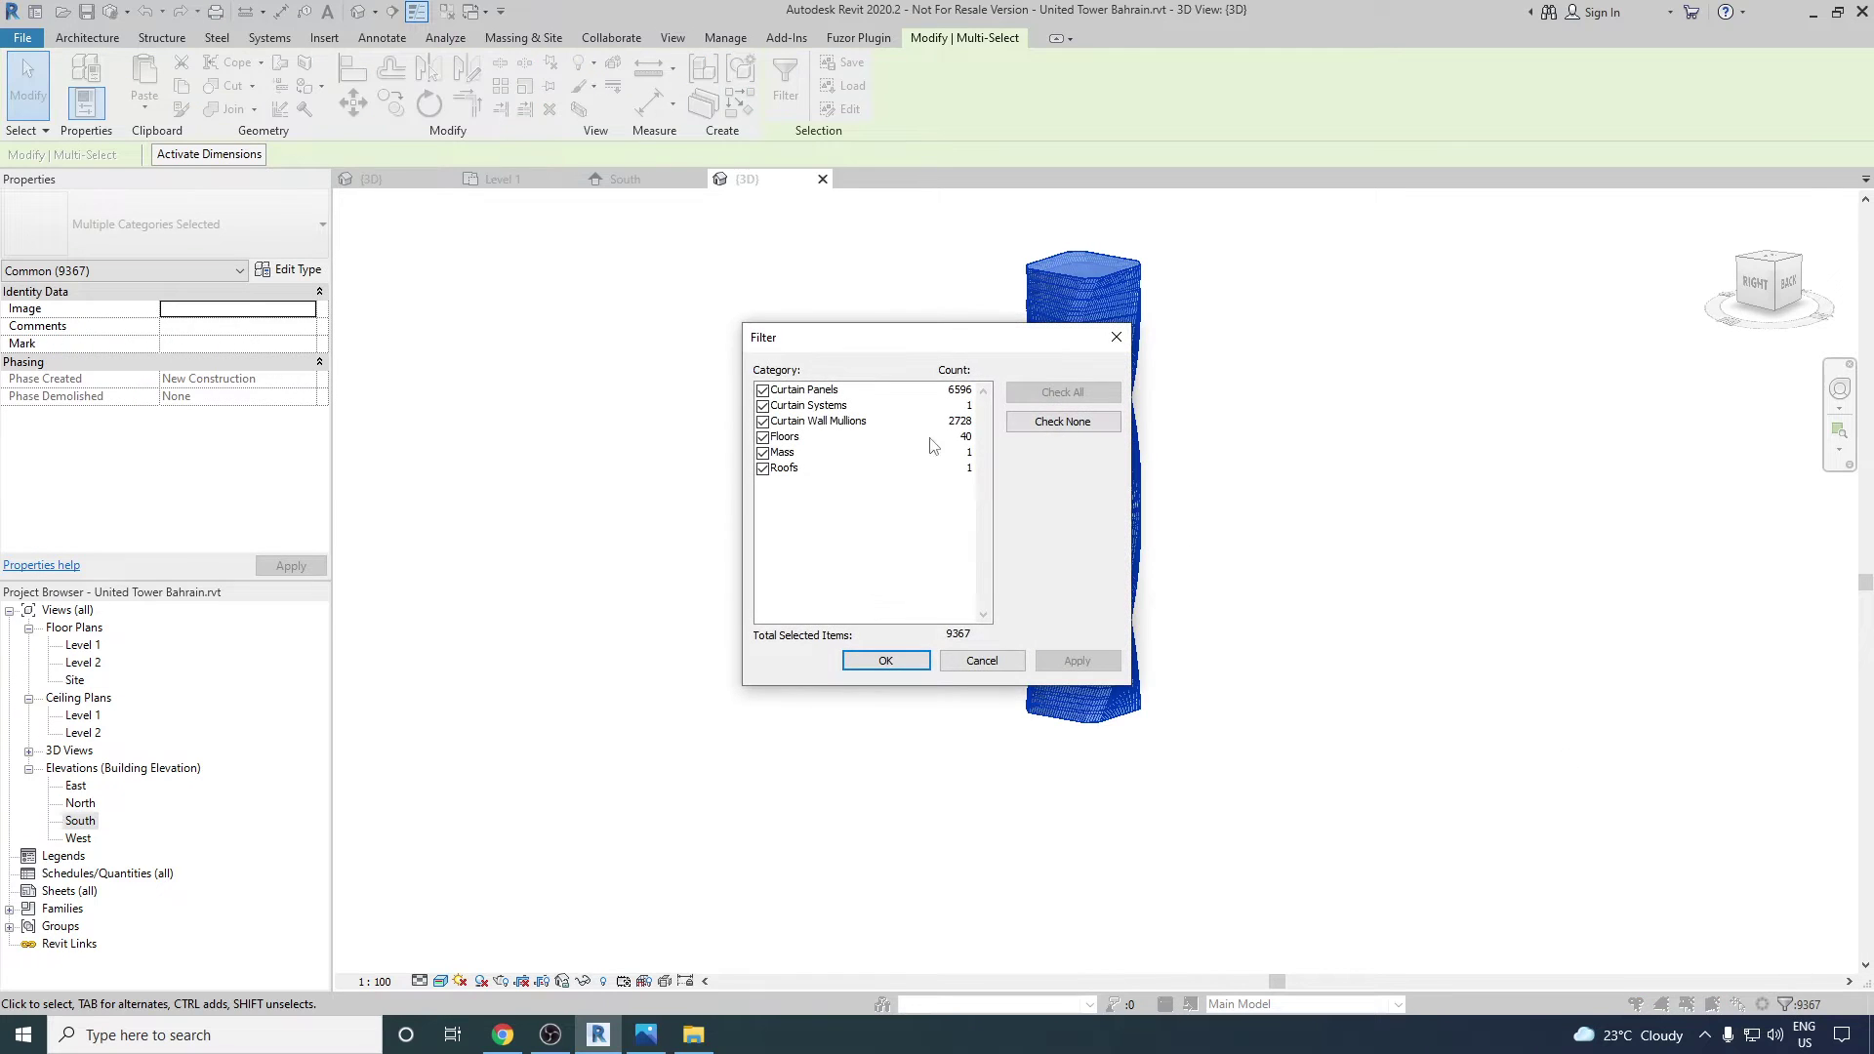
{"action": "left_click", "coordinate": [1012, 423]}
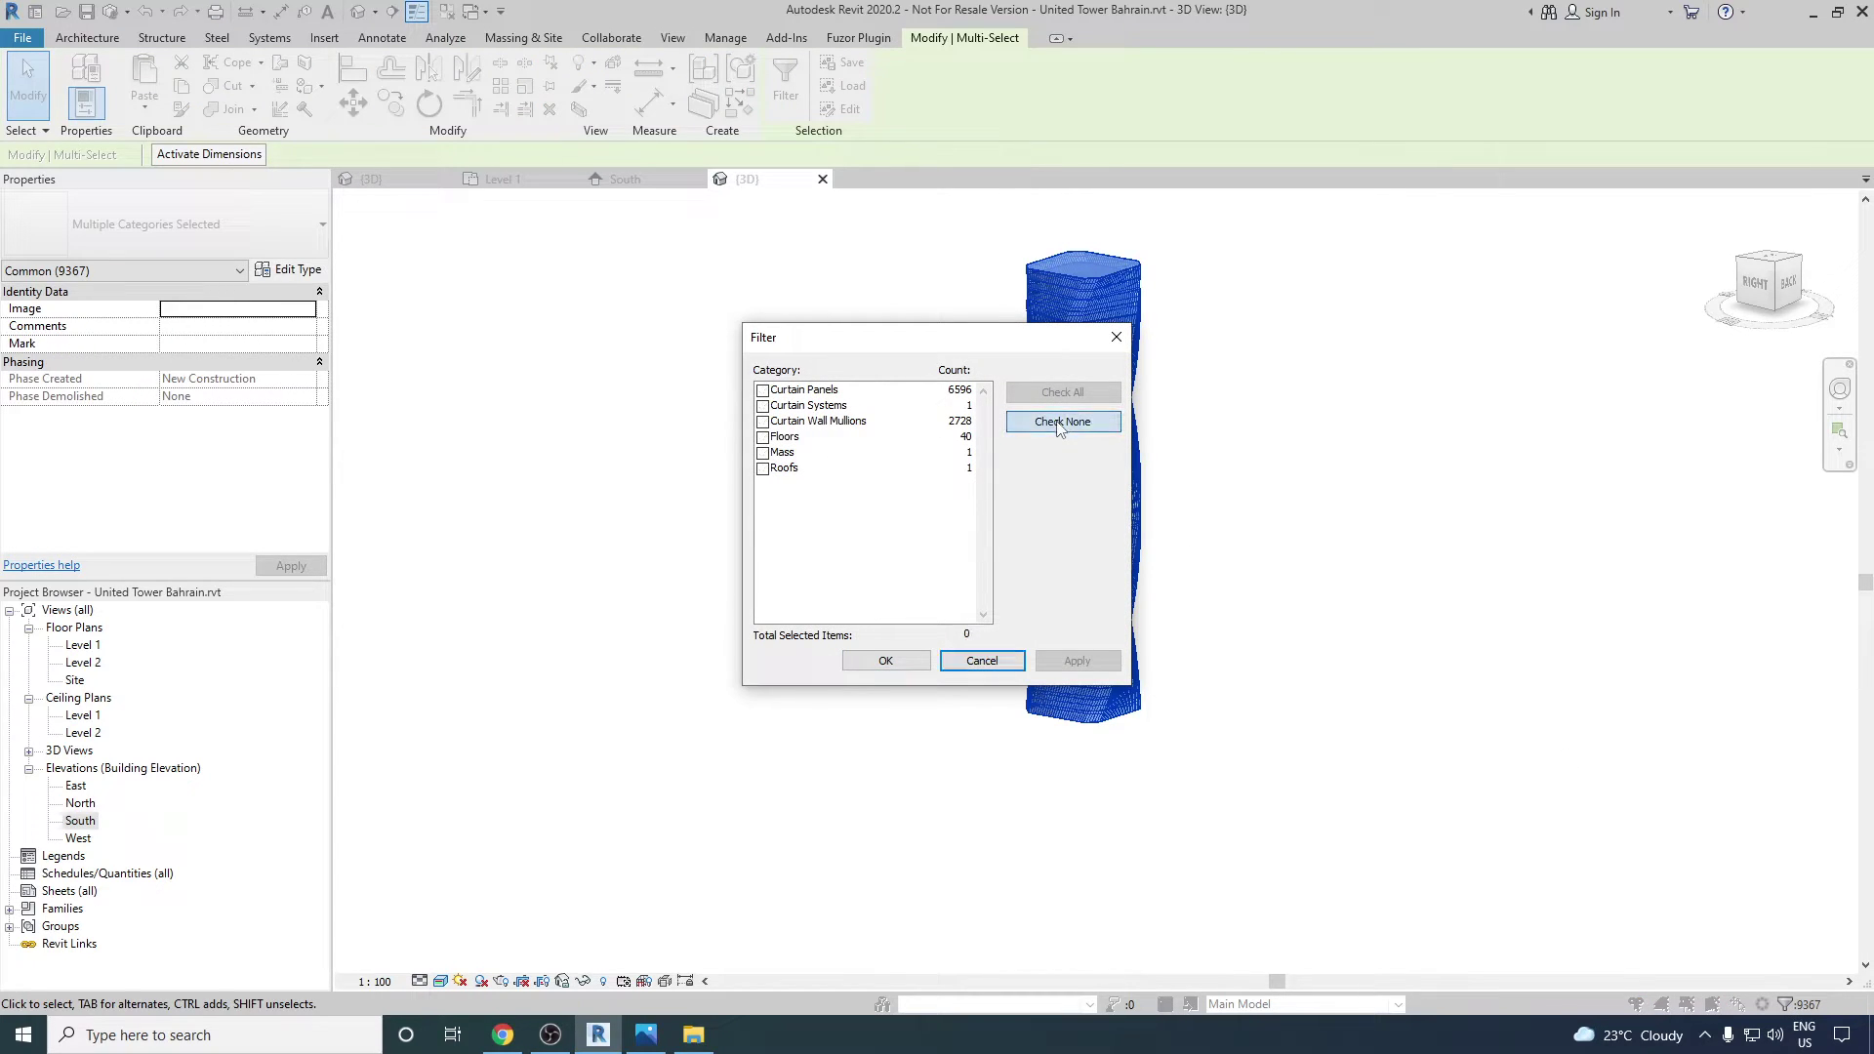
{"action": "left_click", "coordinate": [764, 454]}
{"action": "left_click", "coordinate": [1076, 661]}
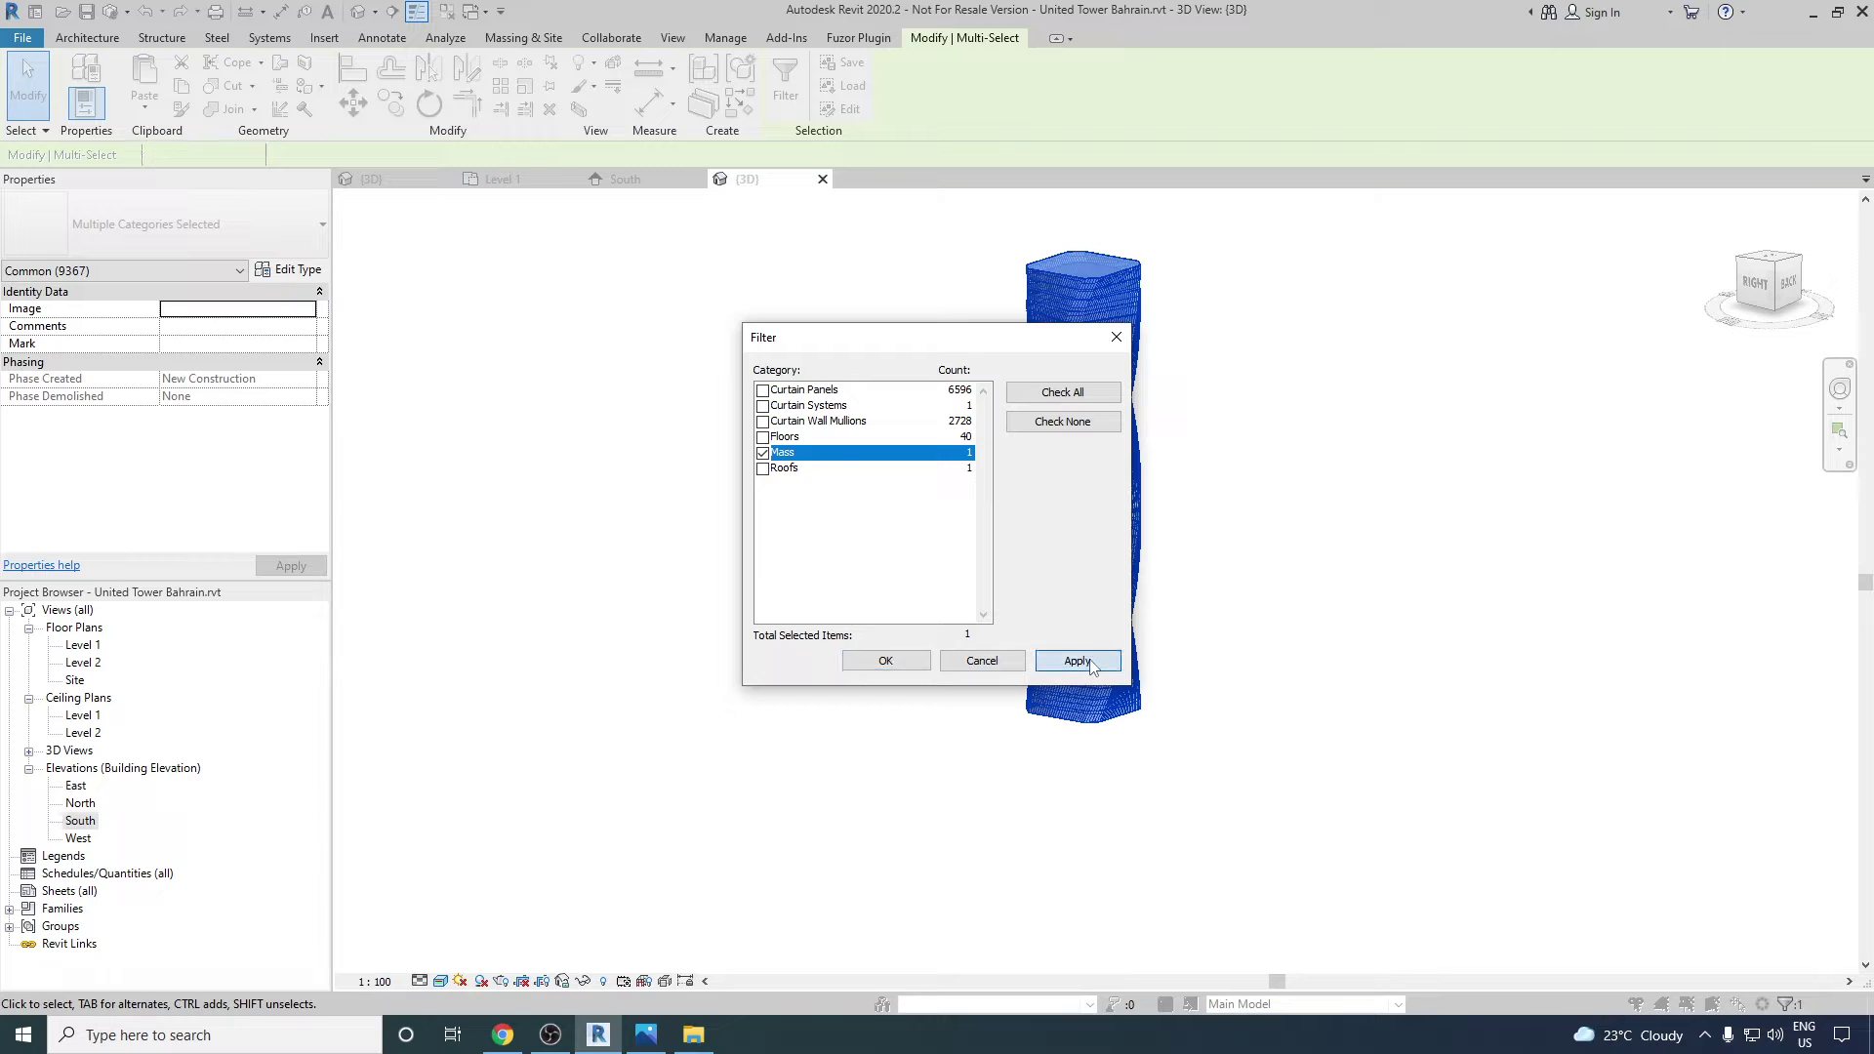
{"action": "left_click", "coordinate": [885, 662]}
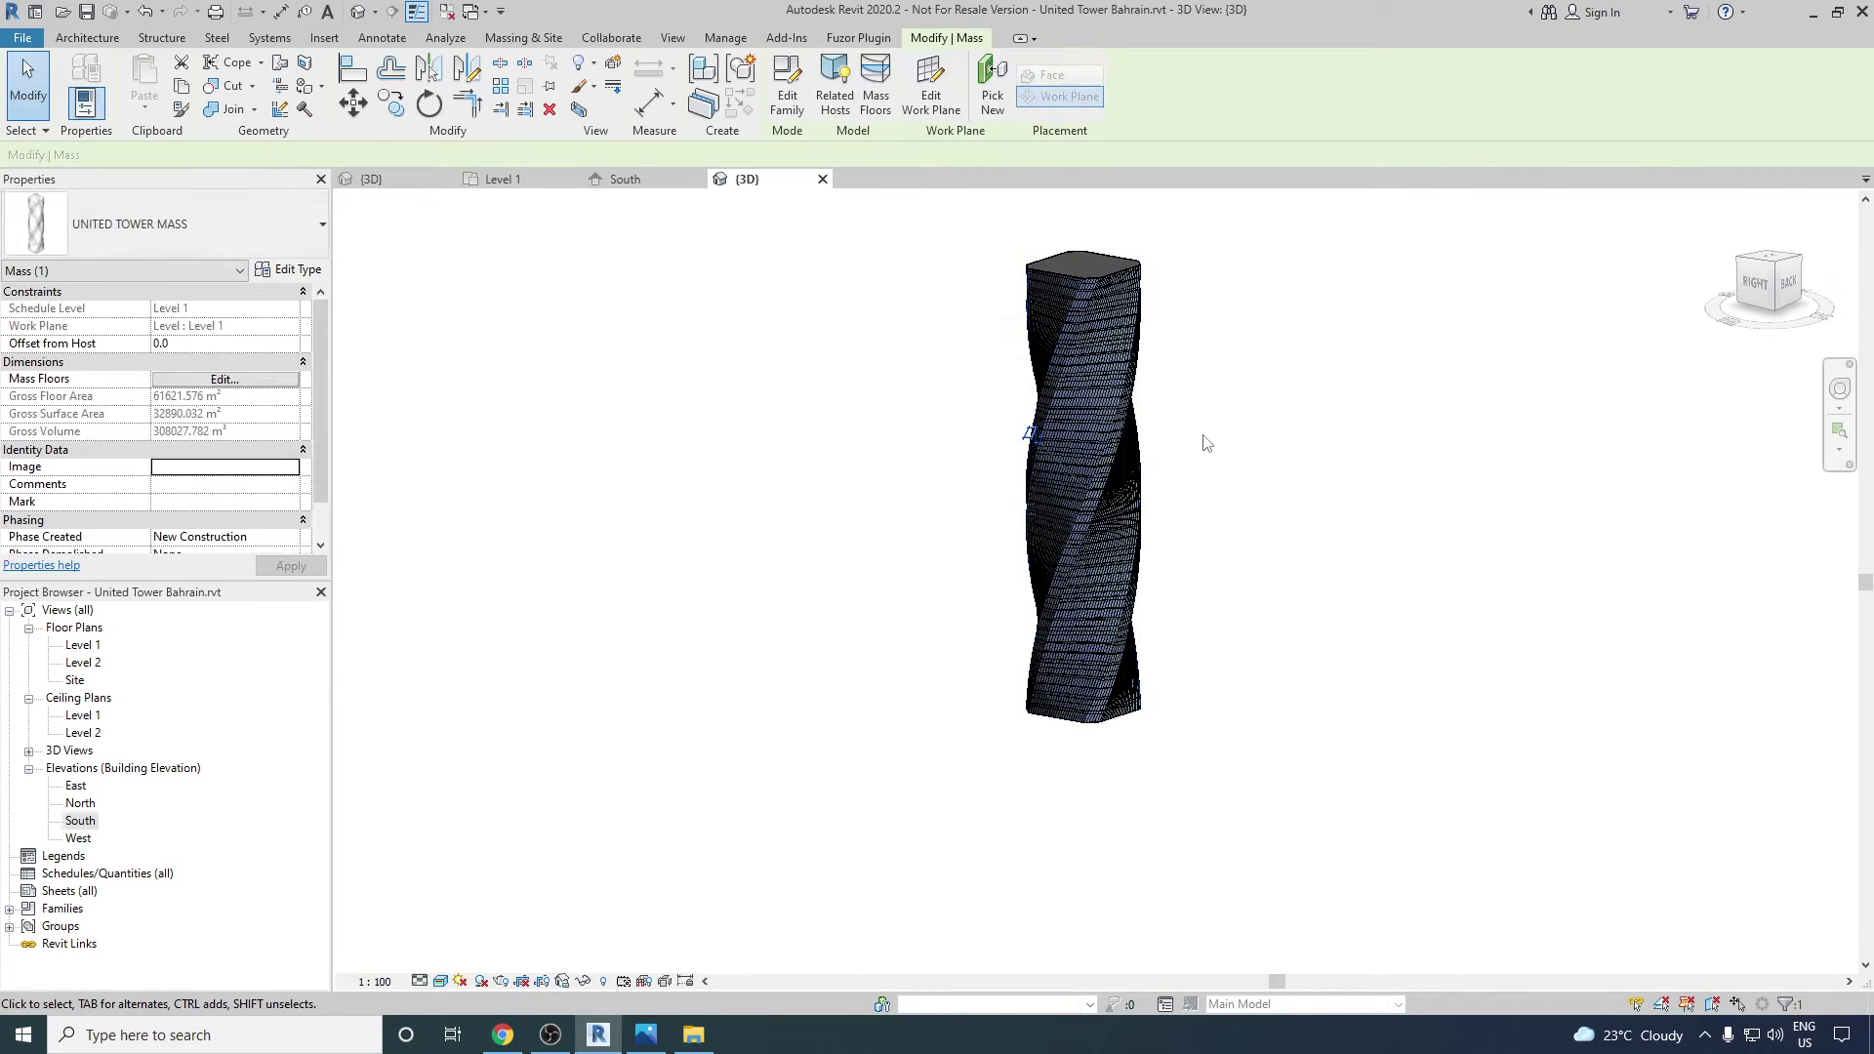
{"action": "right_click", "coordinate": [804, 369]}
- Hide the selected tower mass in the 3D view with Hide in View > Elements
{"action": "mouse_move", "coordinate": [890, 550]}
{"action": "left_click", "coordinate": [1106, 549]}
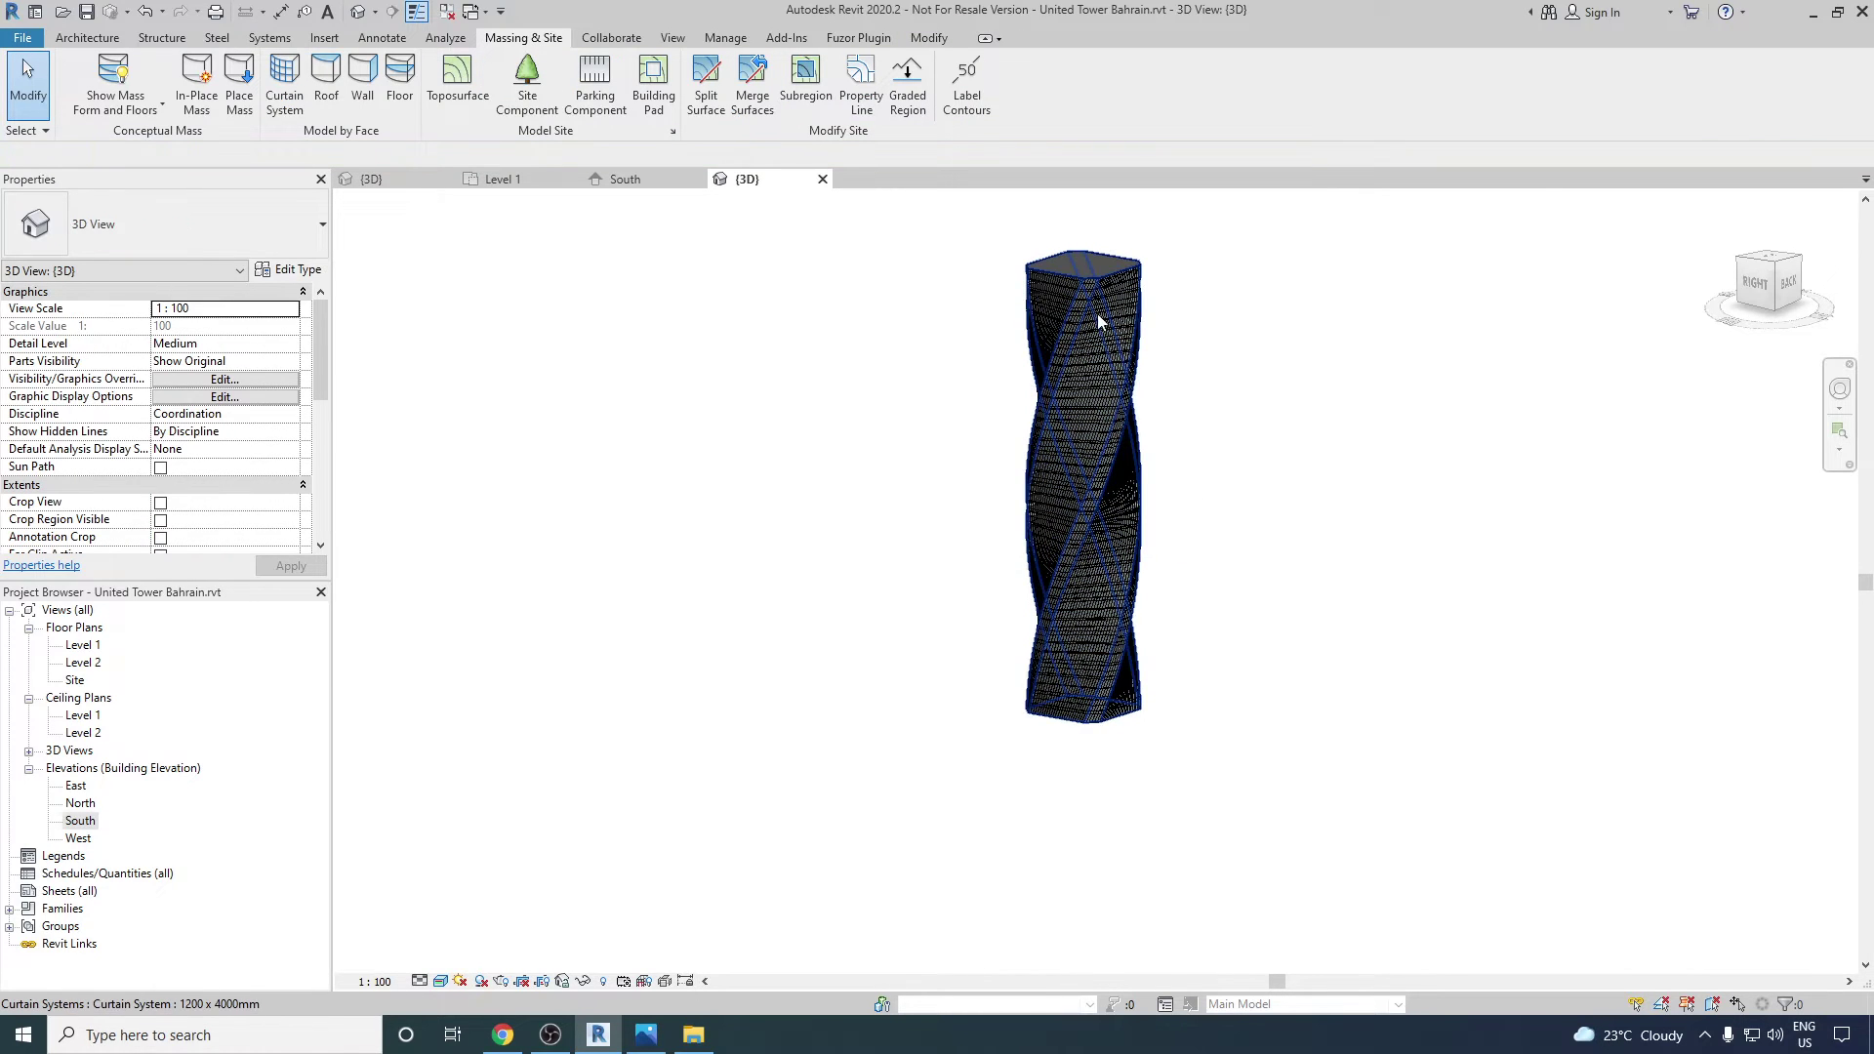
{"action": "scroll", "coordinate": [1128, 308], "scroll_direction": "up", "scroll_amount": 5}
{"action": "scroll", "coordinate": [1127, 308], "scroll_direction": "up", "scroll_amount": 3}
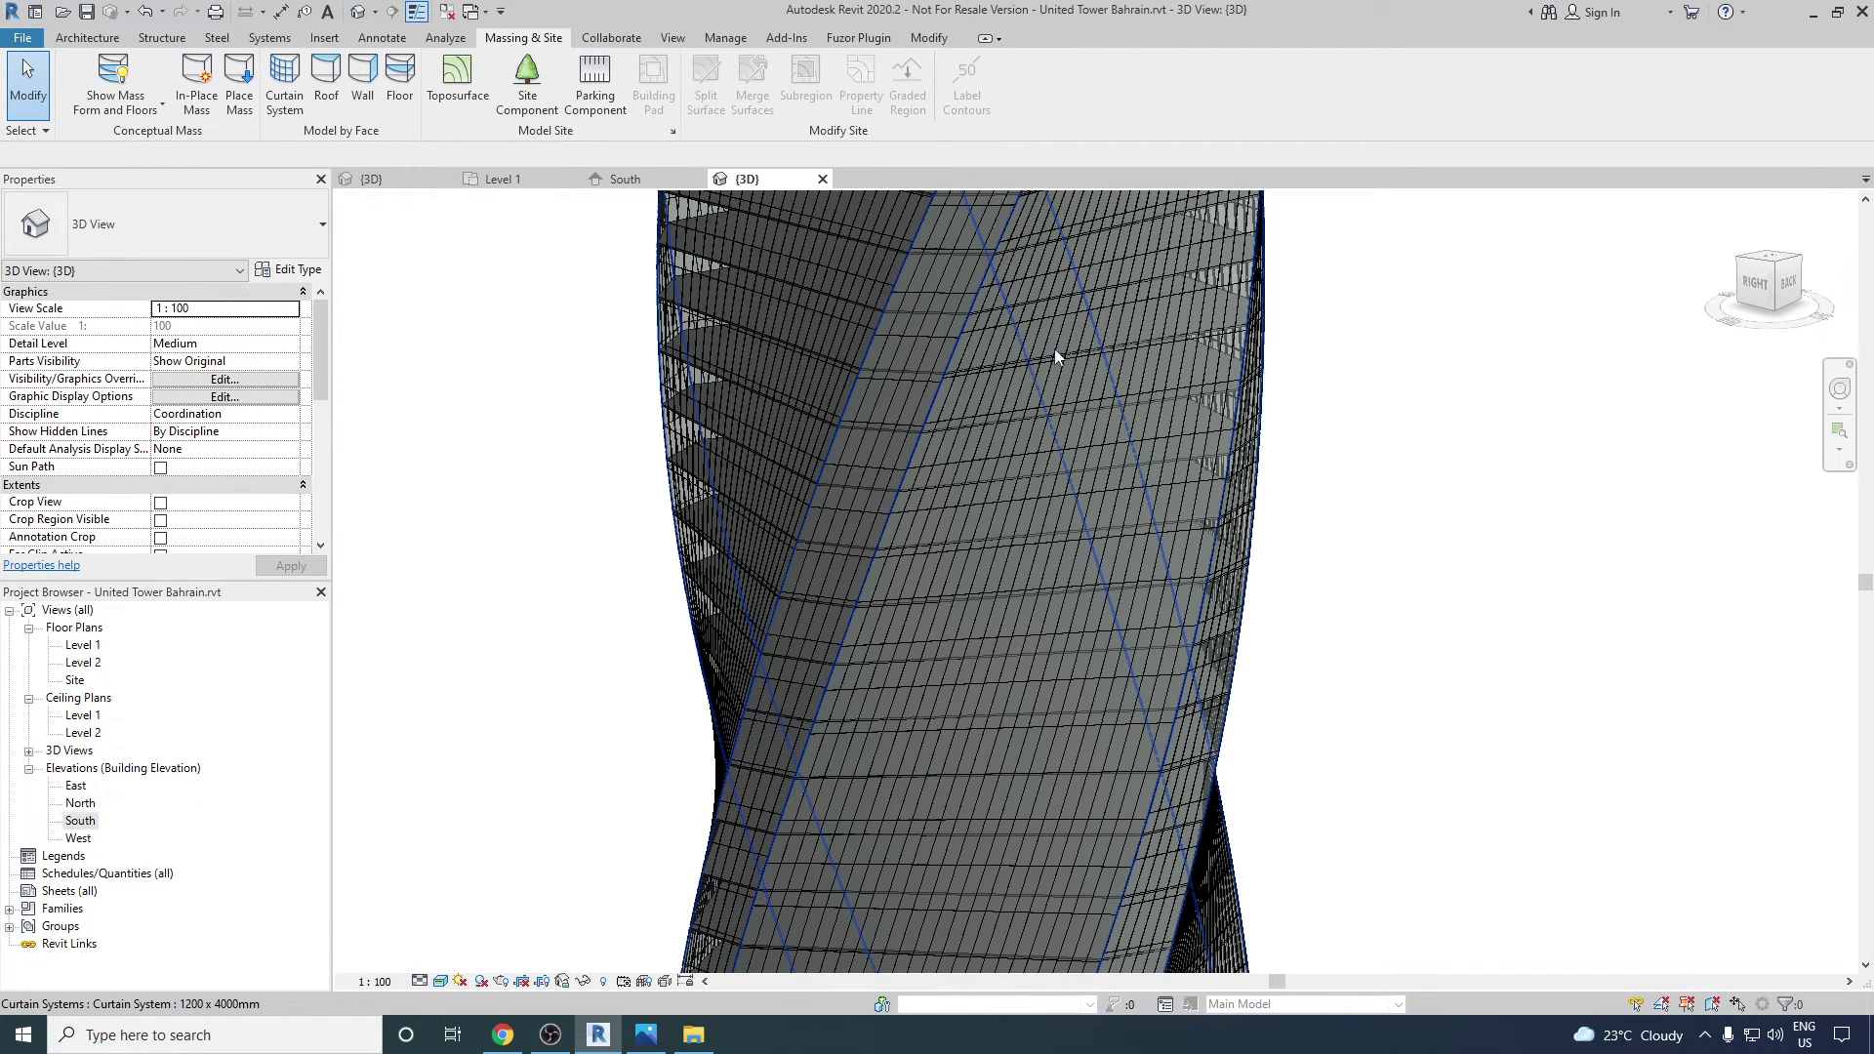
{"action": "scroll", "coordinate": [1128, 447], "scroll_direction": "down", "scroll_amount": 8}
- Orbit around the cladding to check it, then open the Level 1 floor plan
{"action": "middle_click_drag", "start_coordinate": [1169, 447], "coordinate": [1665, 653], "text": "shift"}
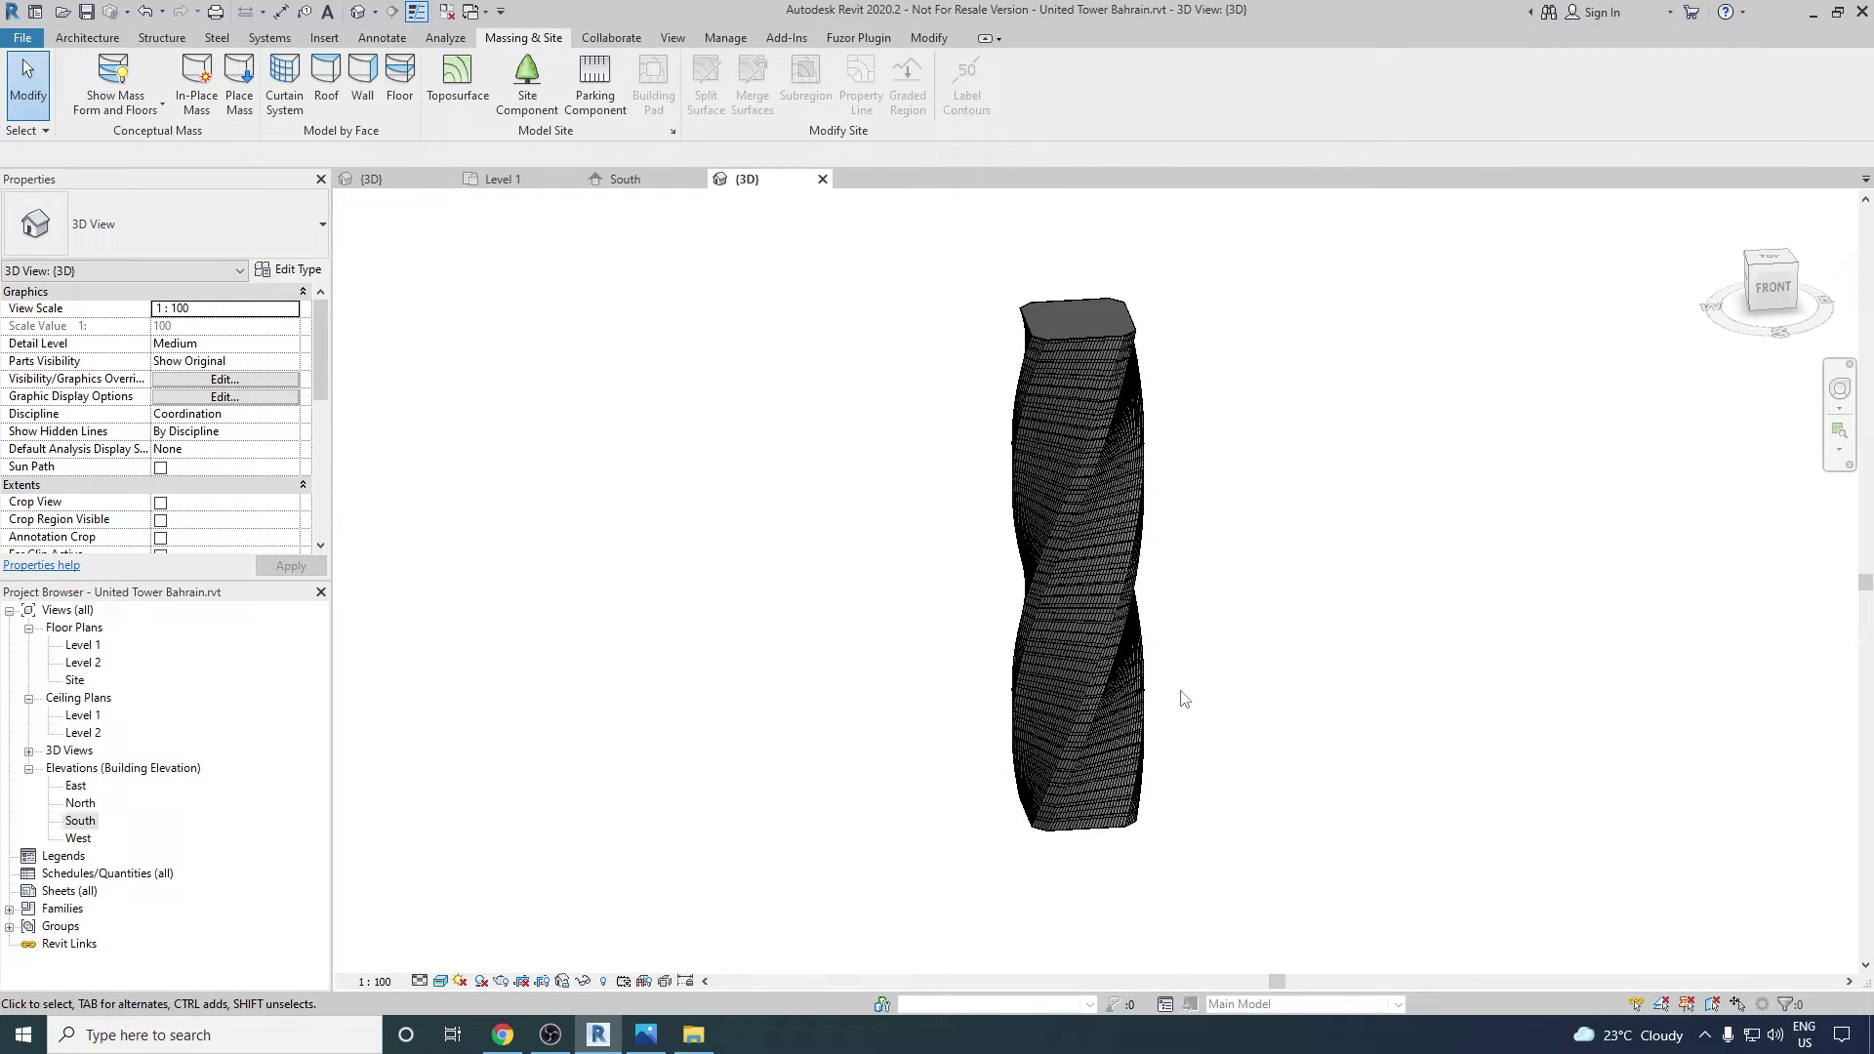
{"action": "scroll", "coordinate": [1184, 695], "scroll_direction": "up", "scroll_amount": 3}
{"action": "scroll", "coordinate": [980, 619], "scroll_direction": "down", "scroll_amount": 3}
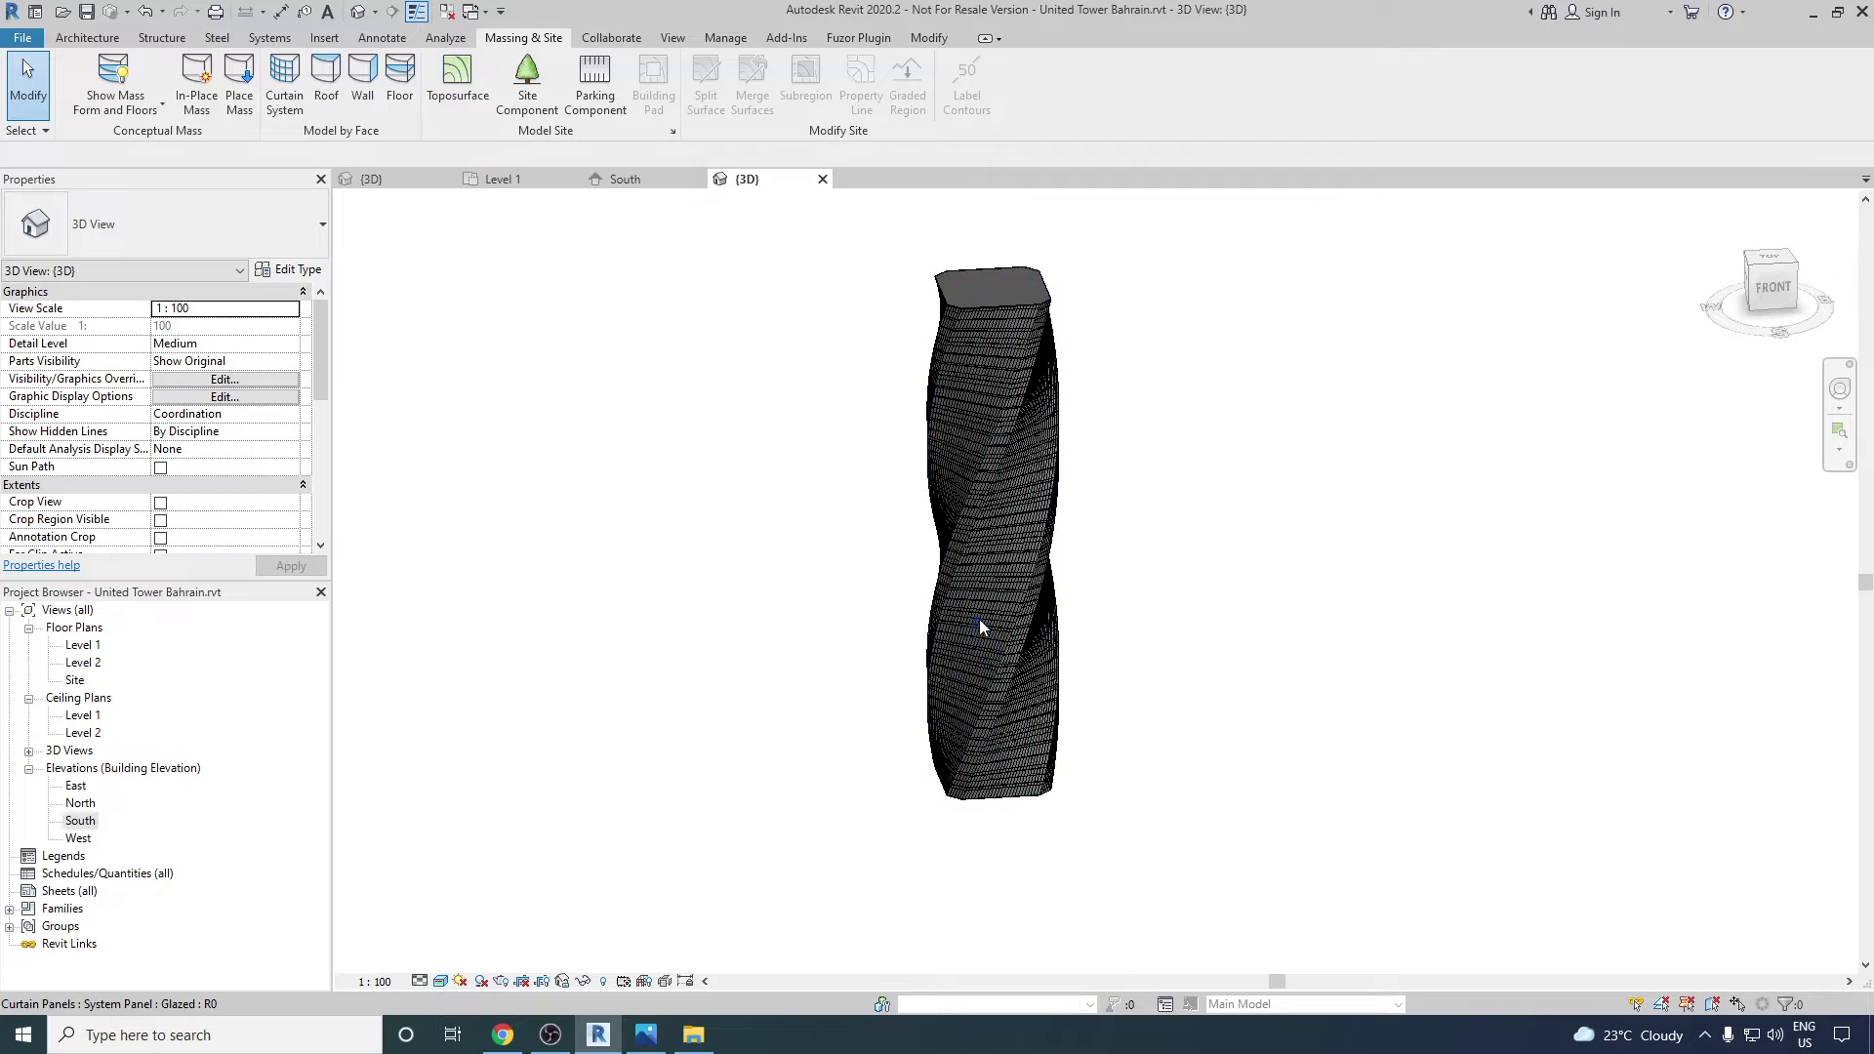
{"action": "double_click", "coordinate": [83, 646]}
{"action": "scroll", "coordinate": [1074, 488], "scroll_direction": "down", "scroll_amount": 3}
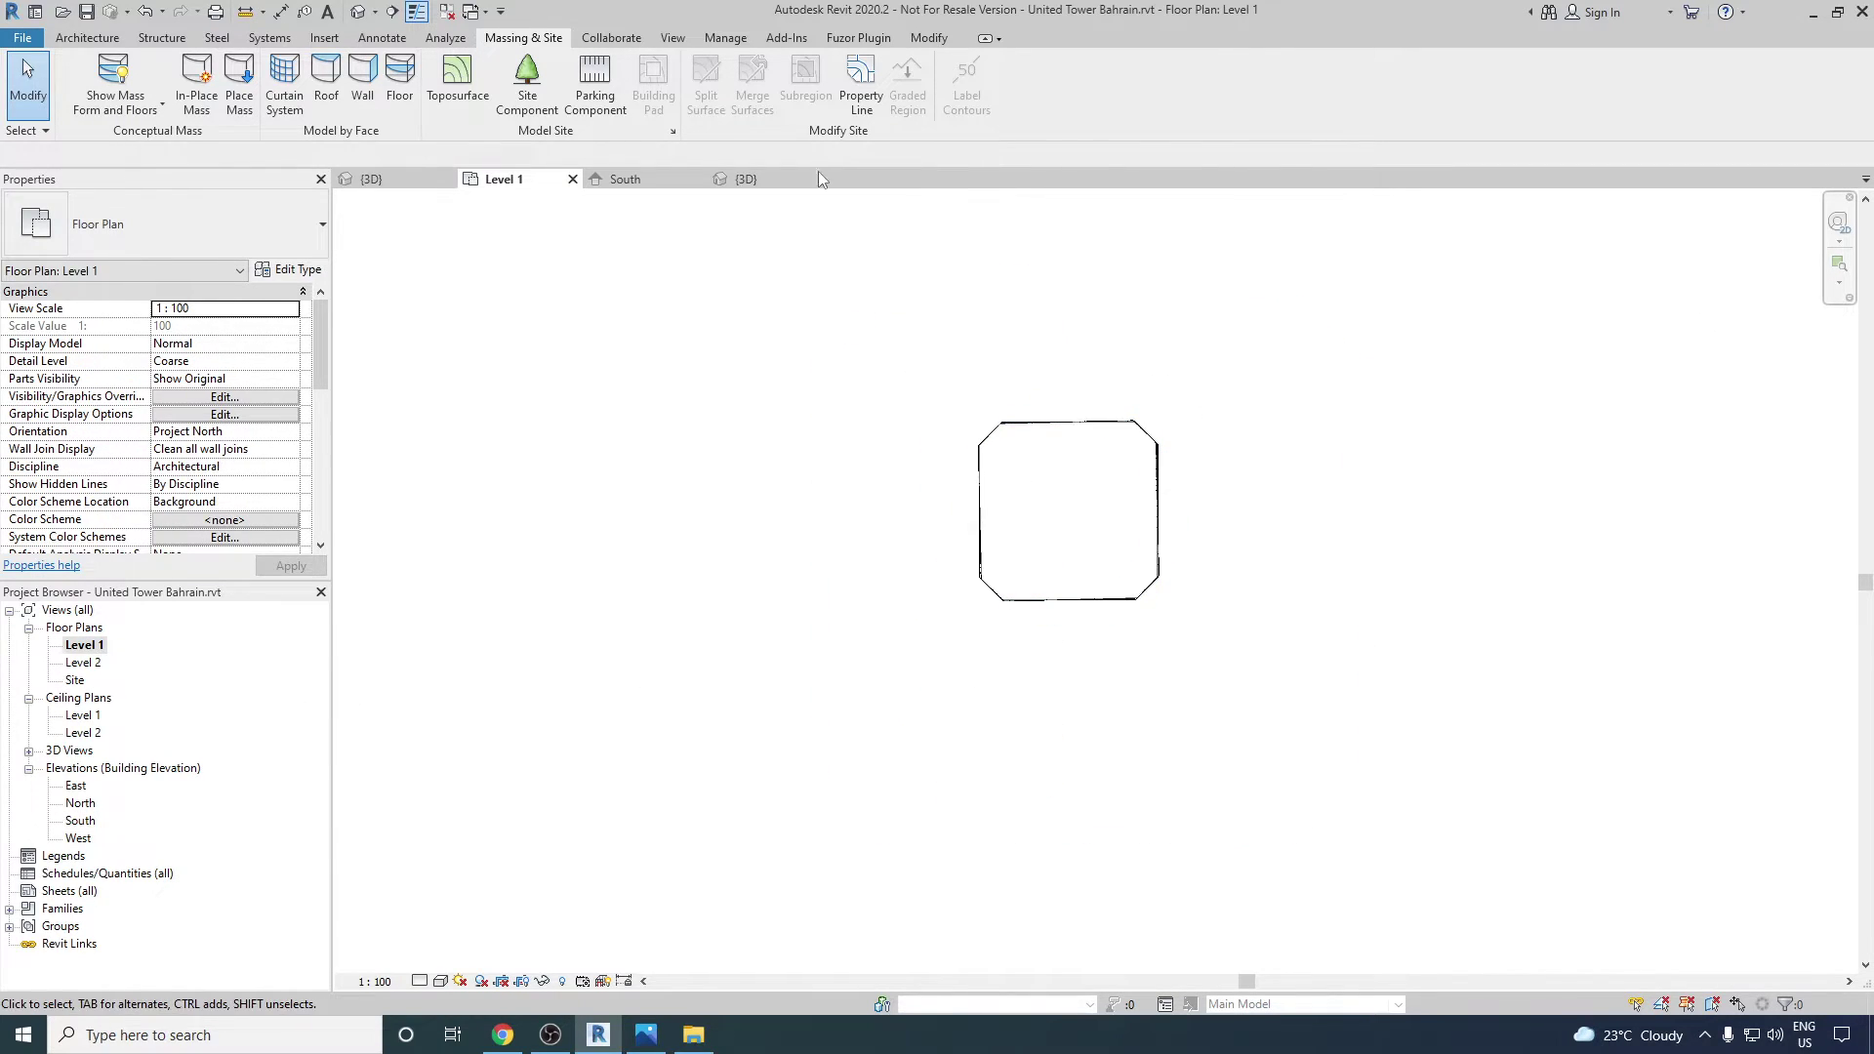
{"action": "left_click", "coordinate": [672, 38]}
{"action": "left_click", "coordinate": [615, 107]}
{"action": "left_click", "coordinate": [642, 186]}
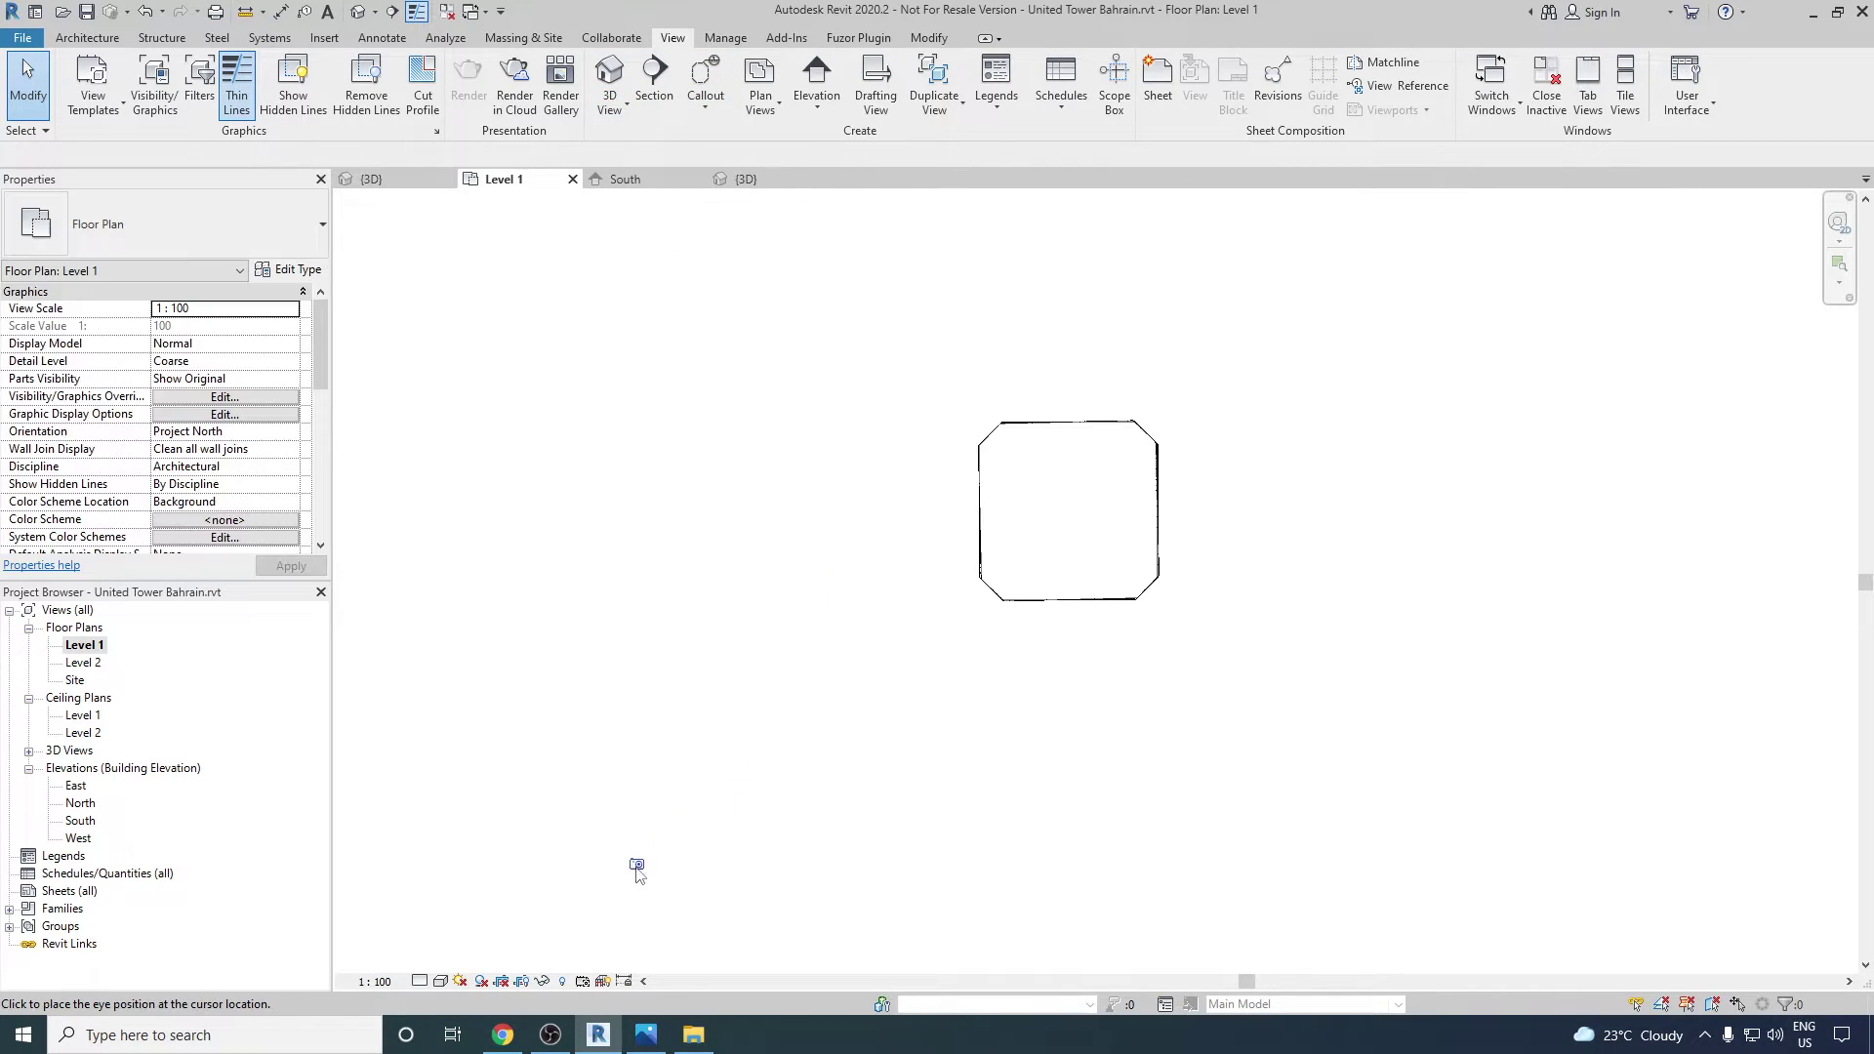
{"action": "left_click", "coordinate": [638, 868]}
{"action": "scroll", "coordinate": [1284, 328], "scroll_direction": "down", "scroll_amount": 2}
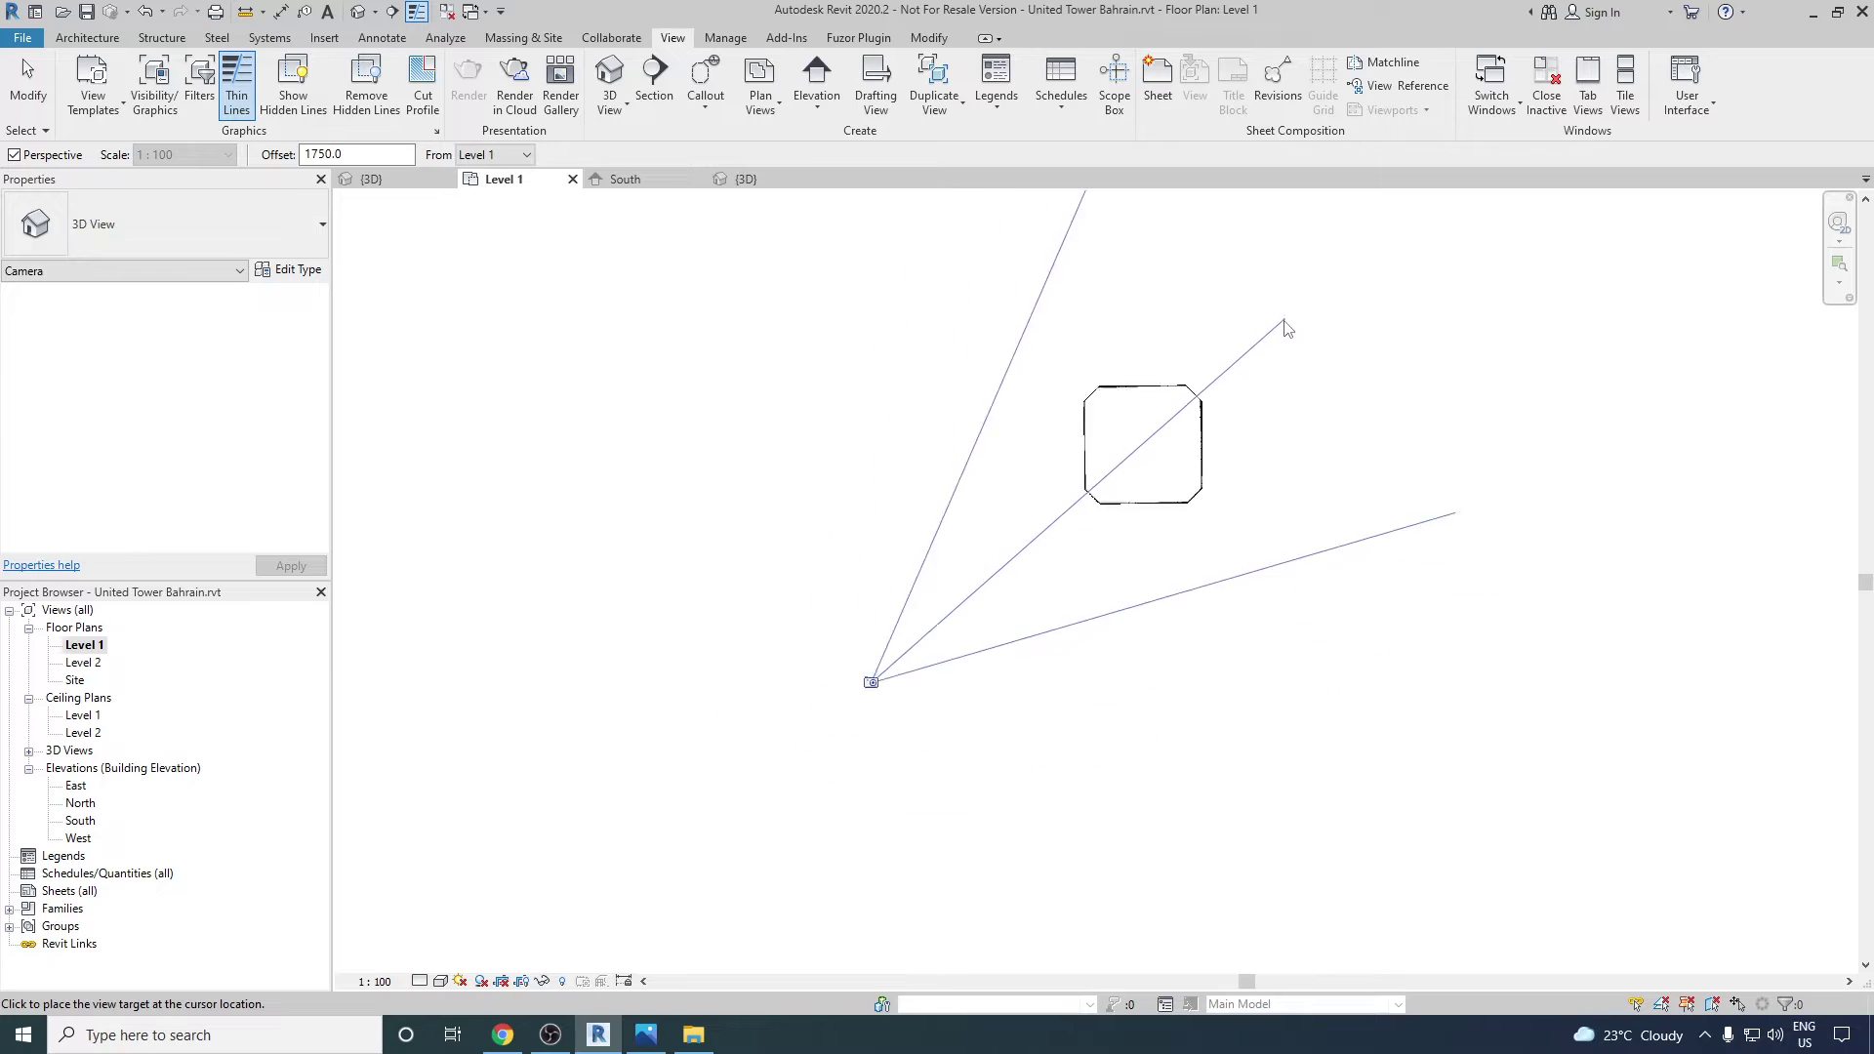
{"action": "left_click", "coordinate": [1308, 262]}
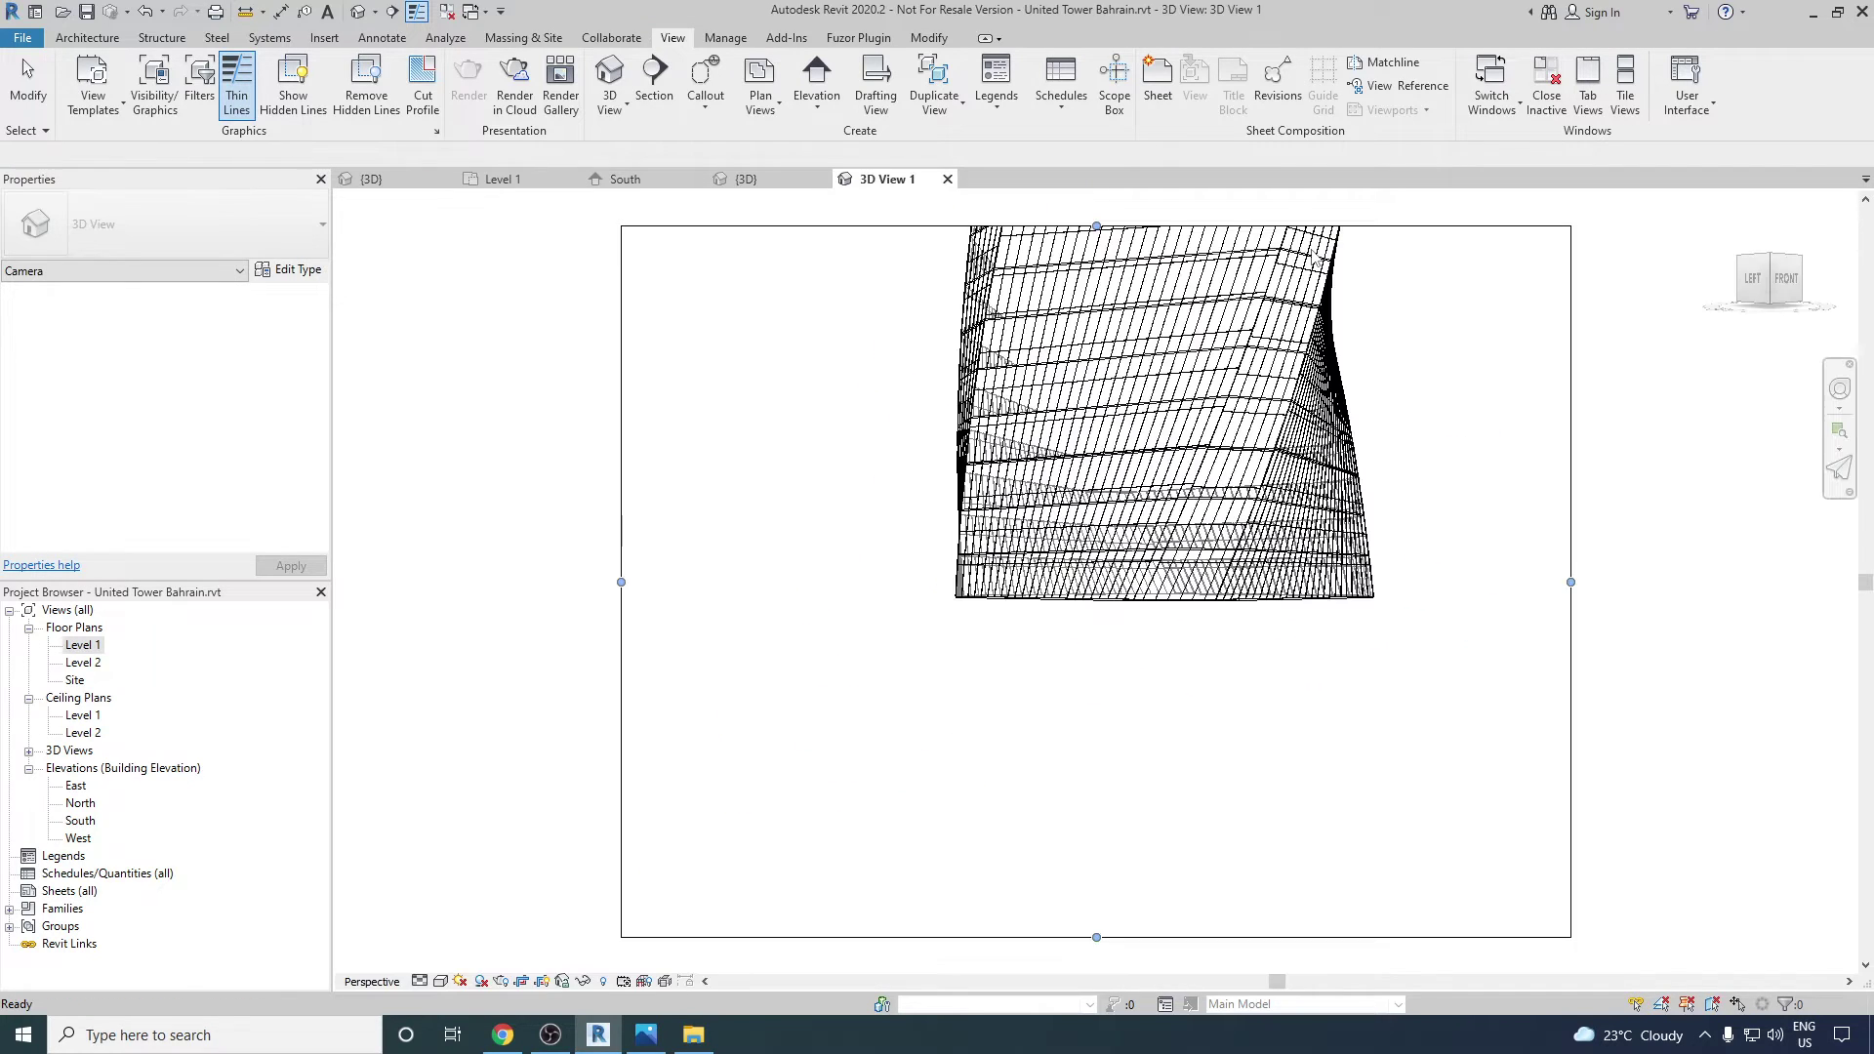
{"action": "scroll", "coordinate": [996, 537], "scroll_direction": "down", "scroll_amount": 3}
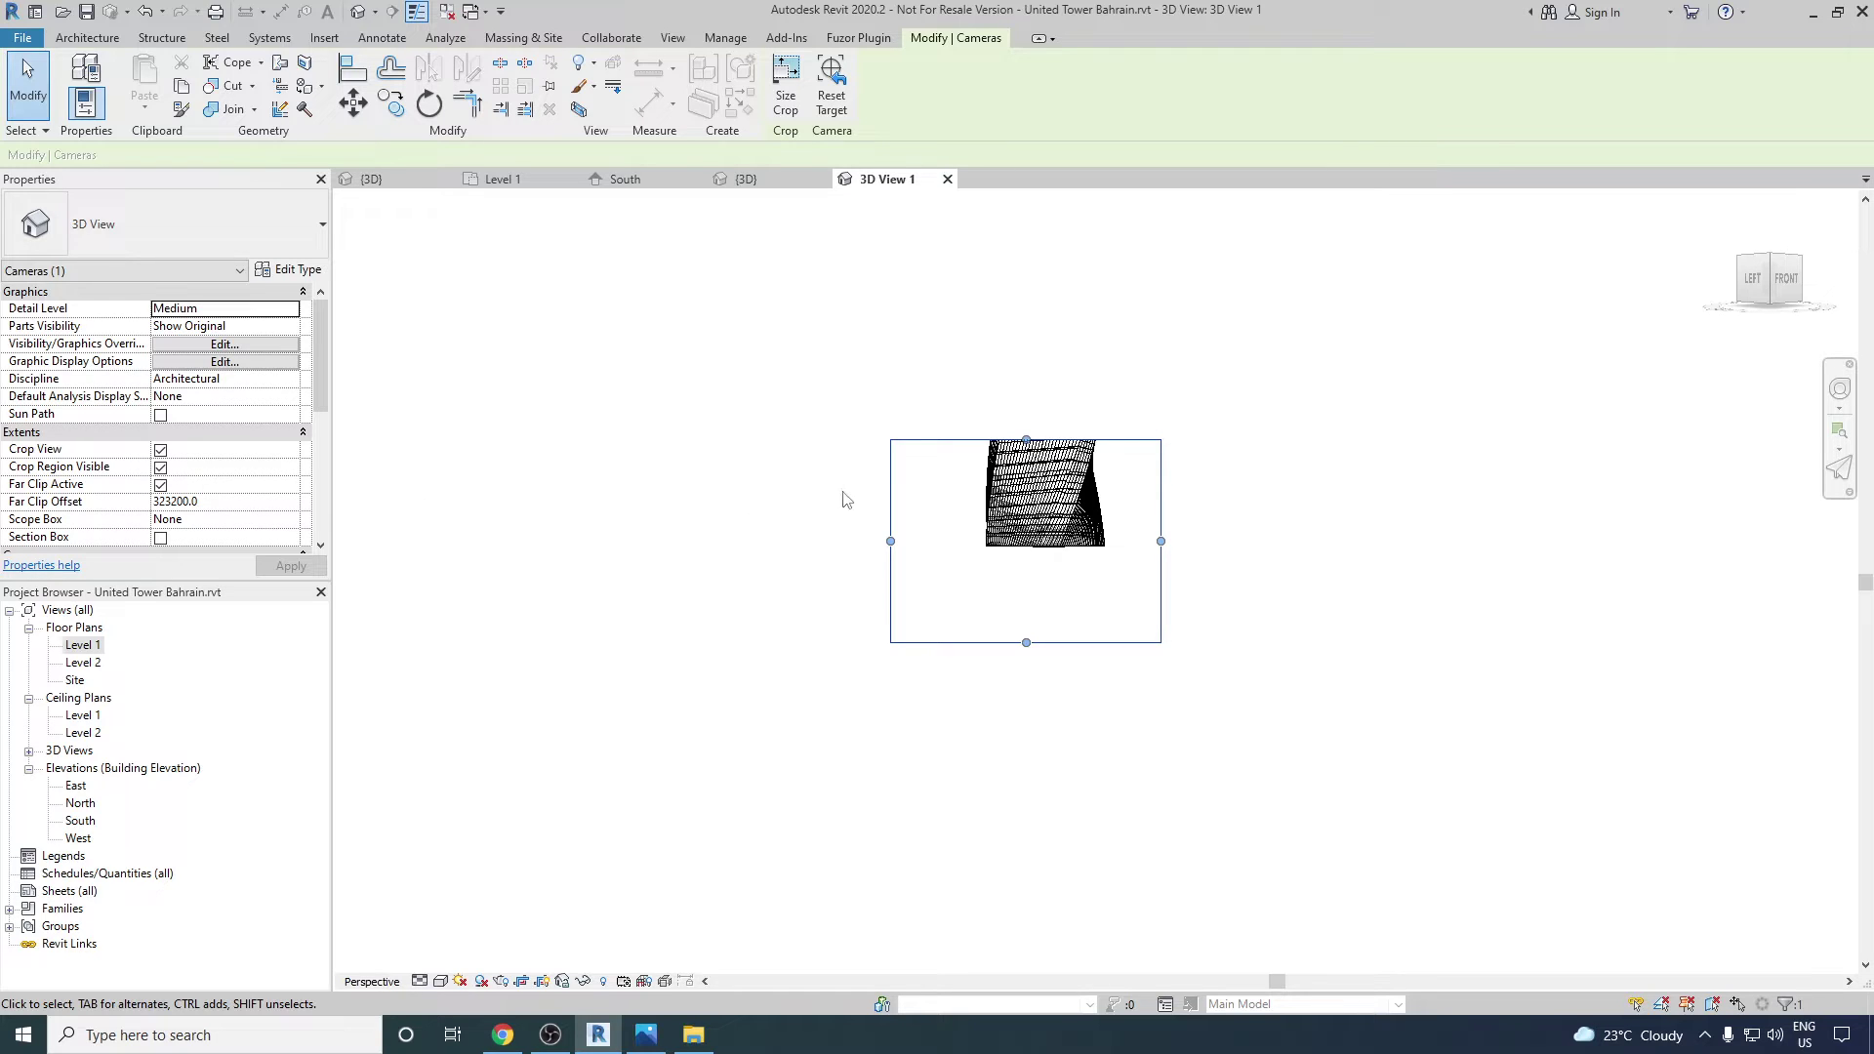
{"action": "double_click", "coordinate": [96, 647]}
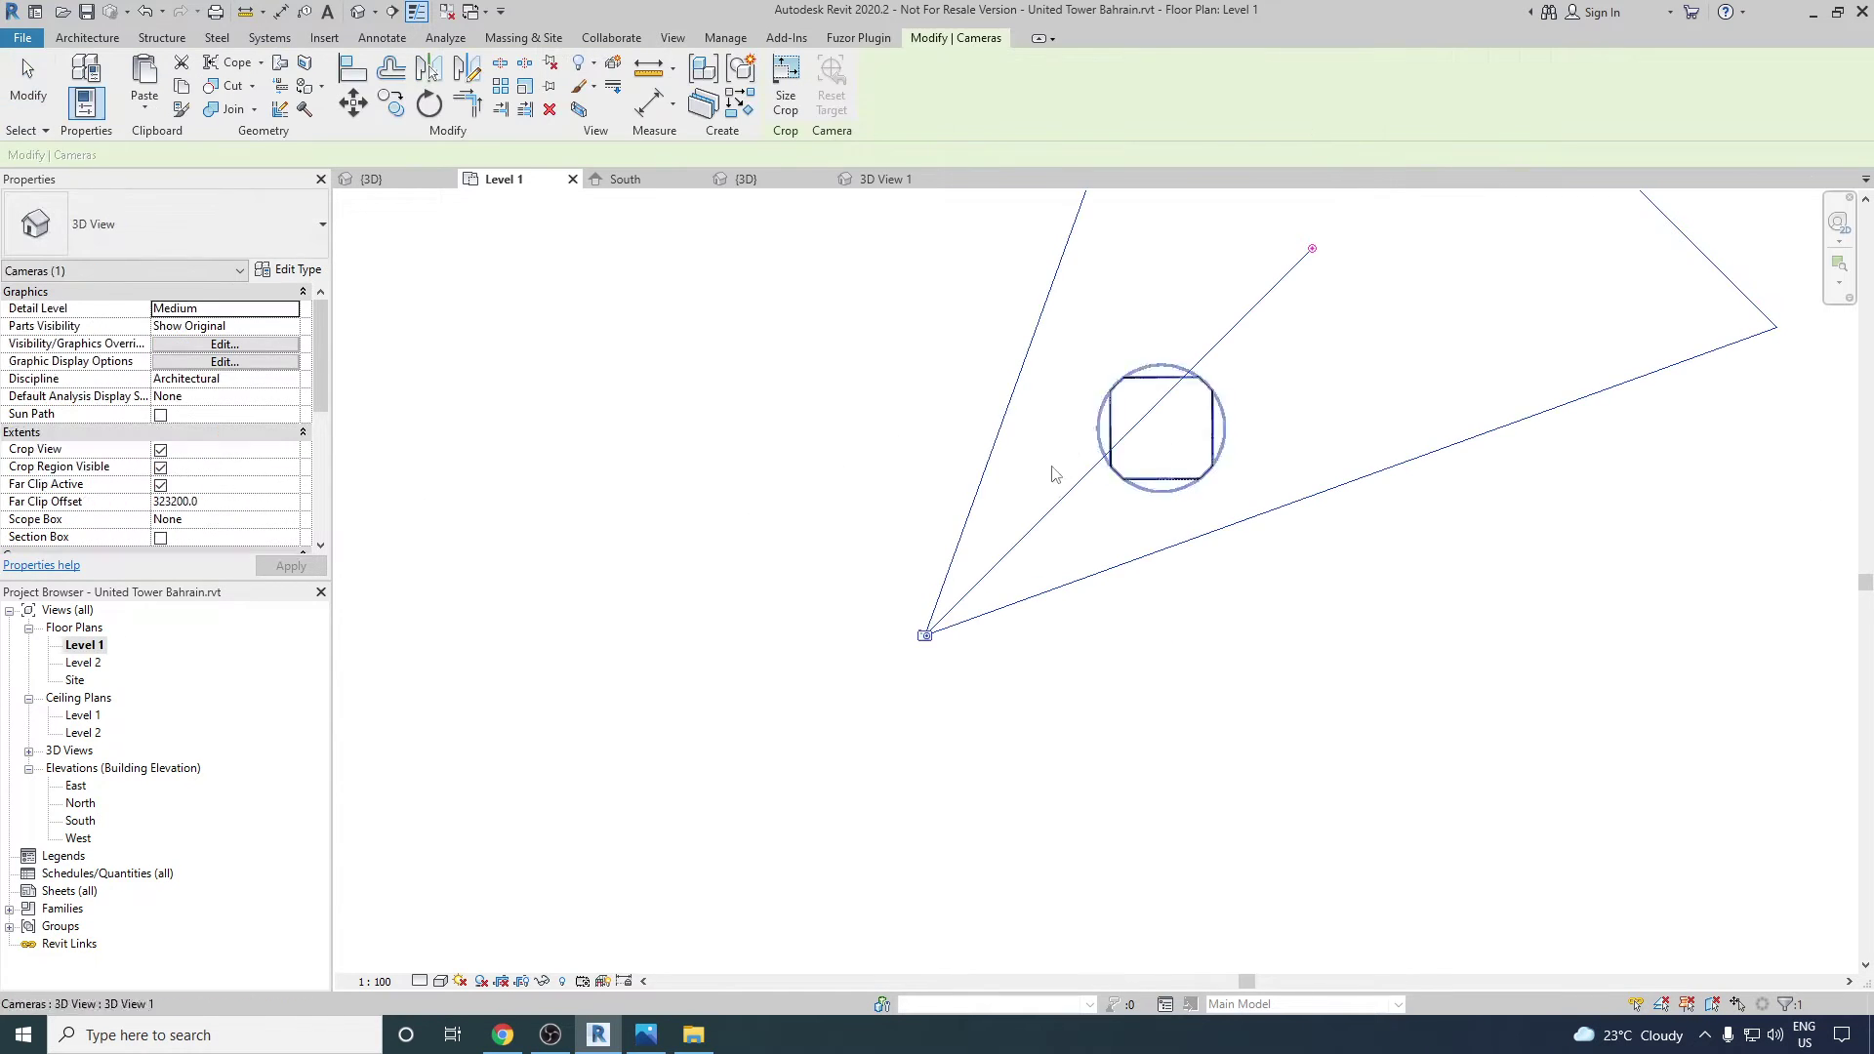
{"action": "key", "text": "Delete"}
{"action": "left_click", "coordinate": [1004, 577]}
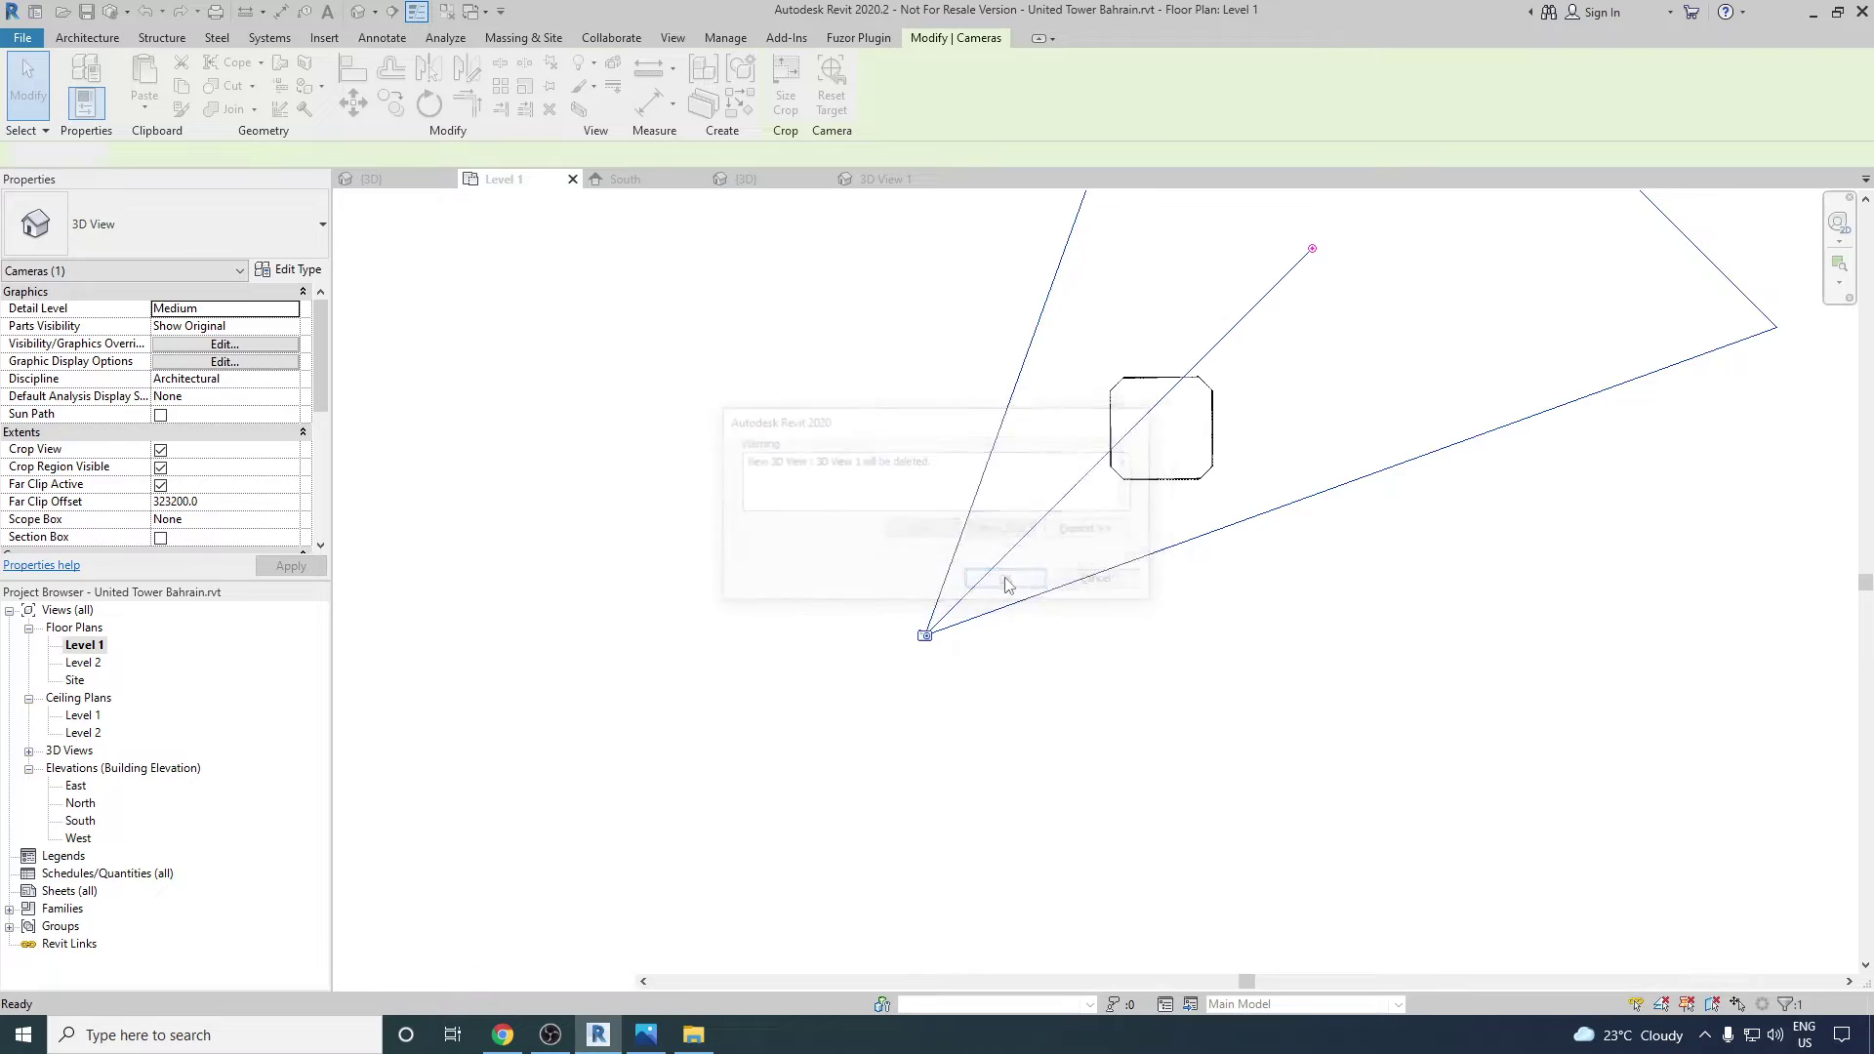
- Sketch a rectangular Concrete-Commercial 362mm floor around the tower footprint on Level 1
{"action": "left_click", "coordinate": [87, 37]}
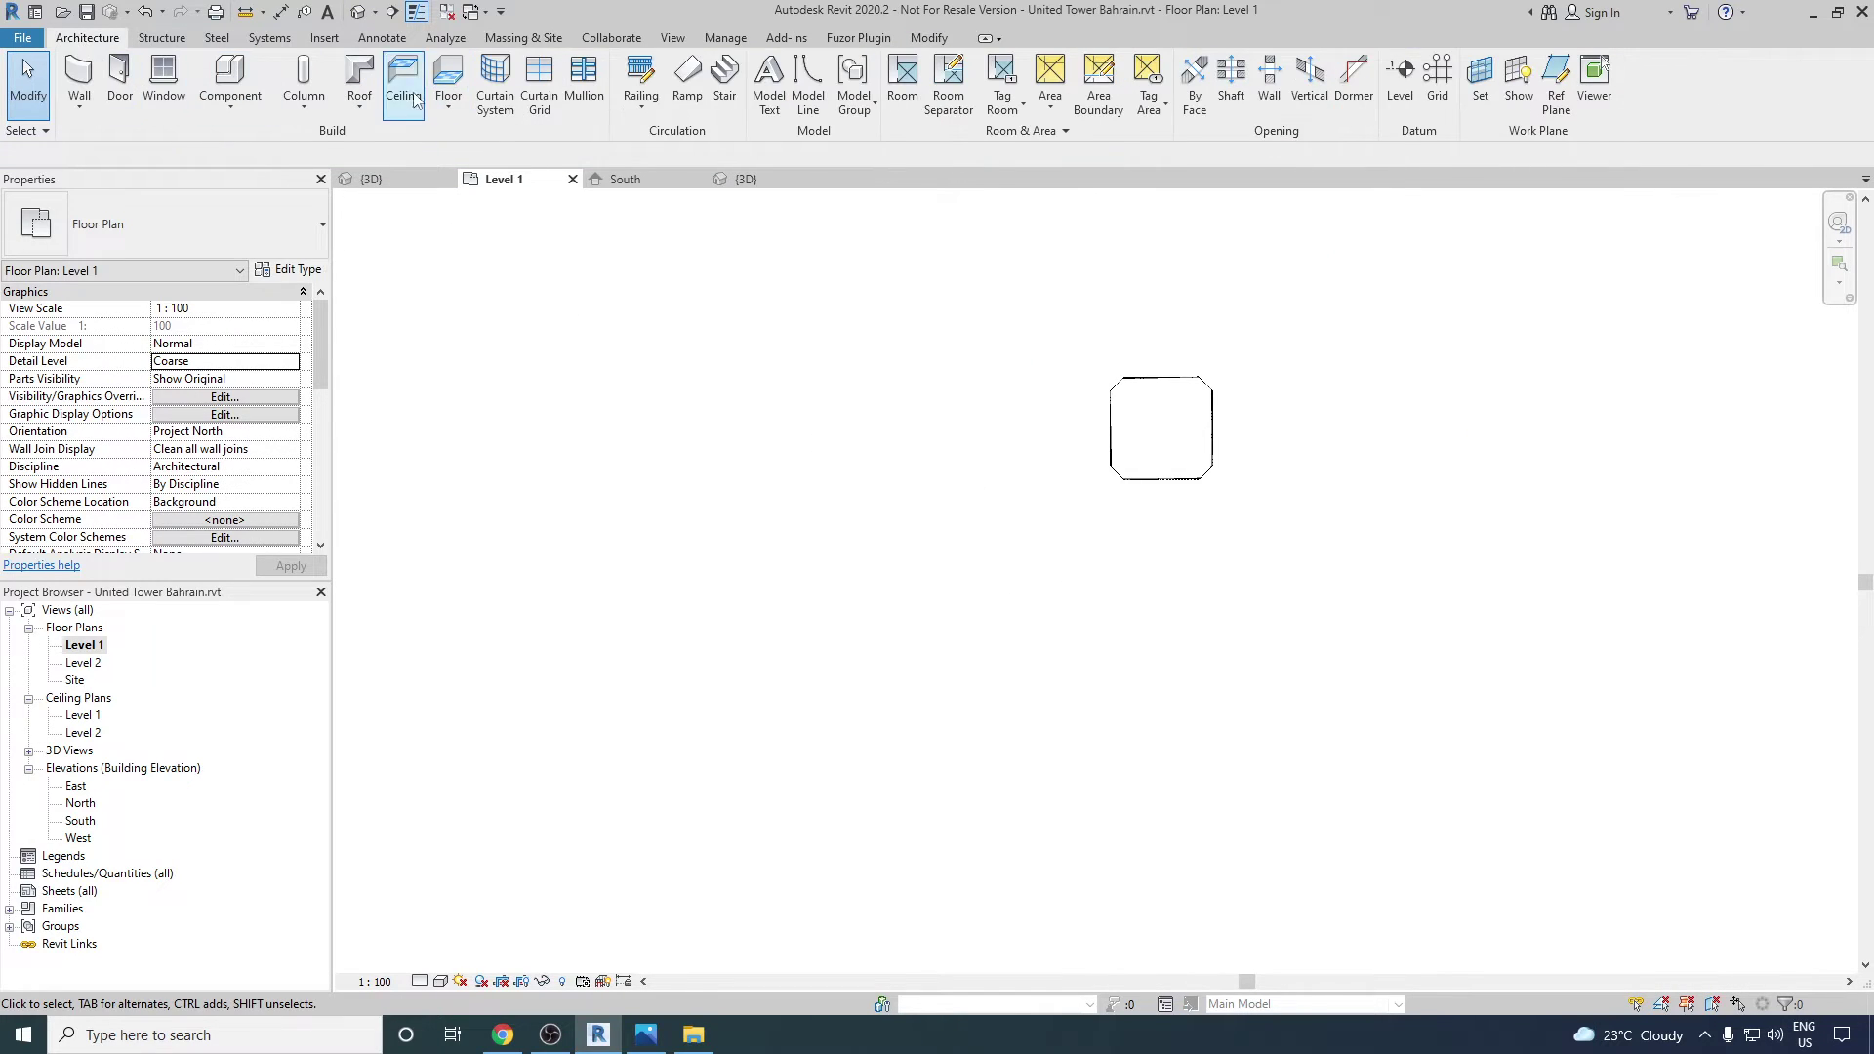
{"action": "left_click", "coordinate": [449, 76]}
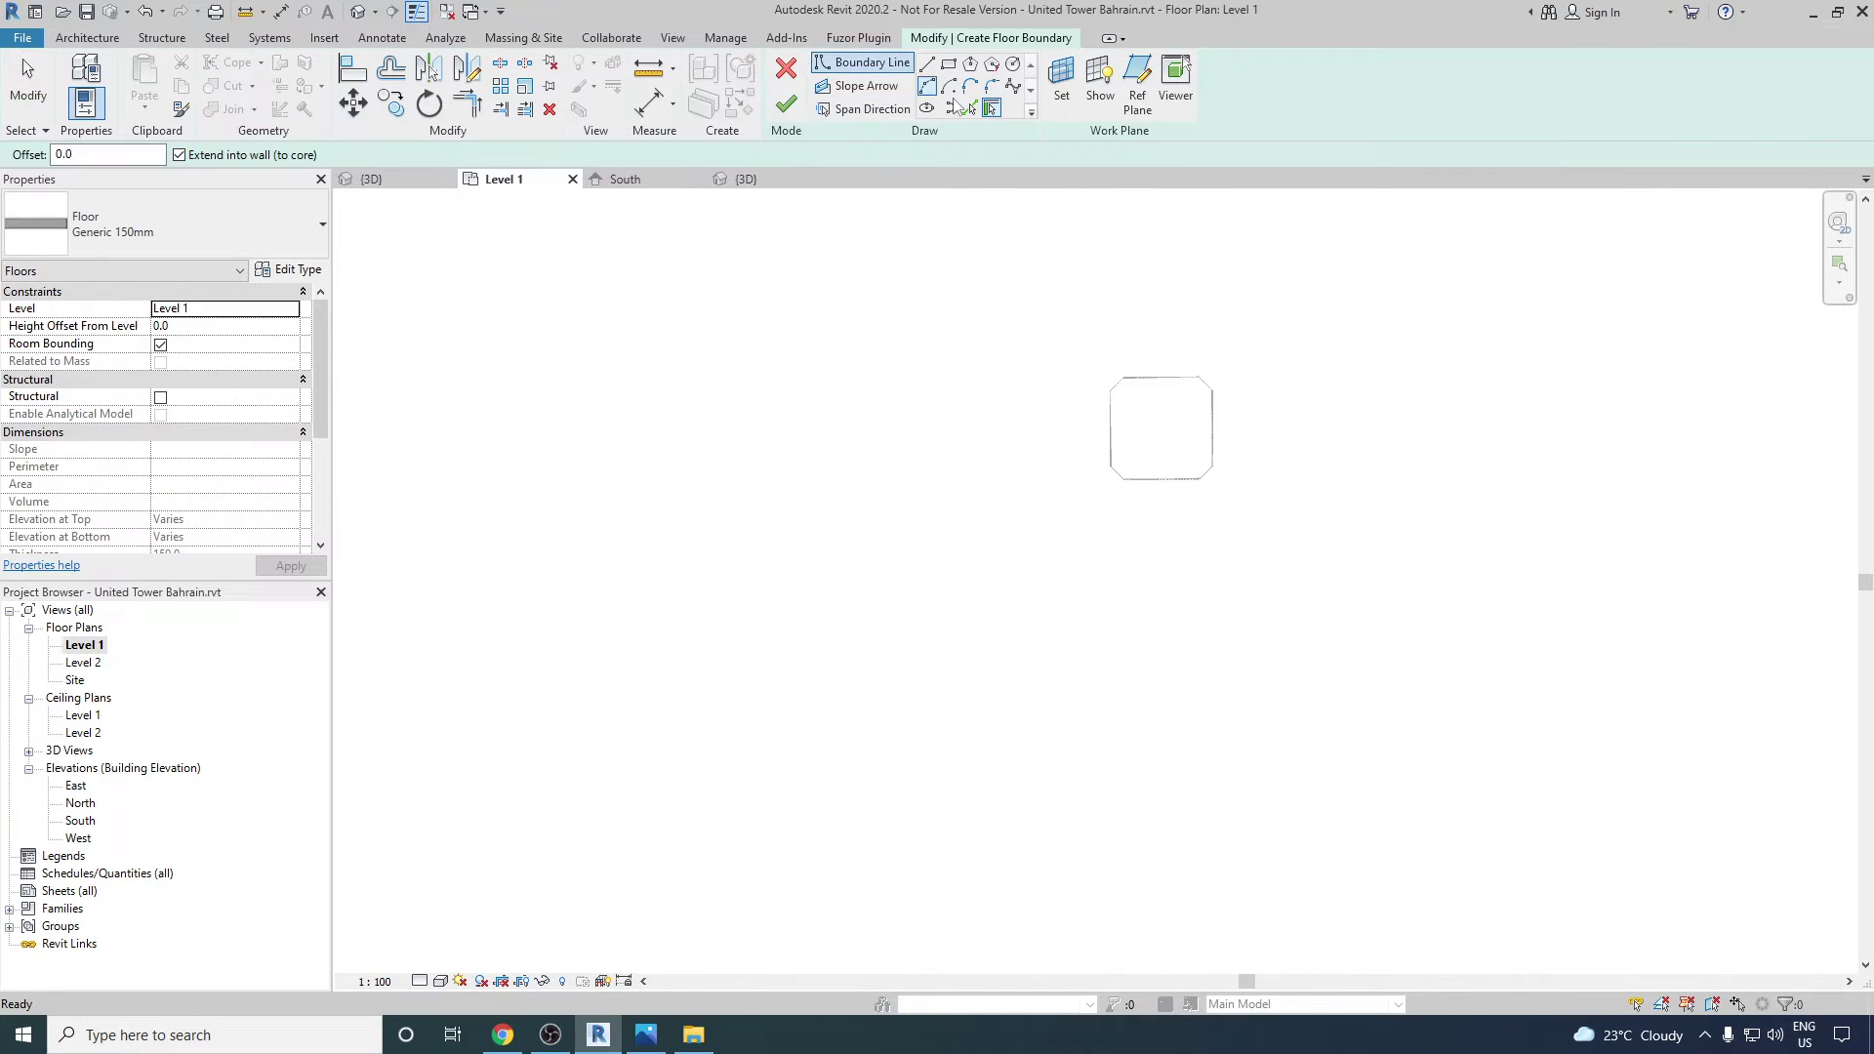
{"action": "left_click", "coordinate": [193, 216]}
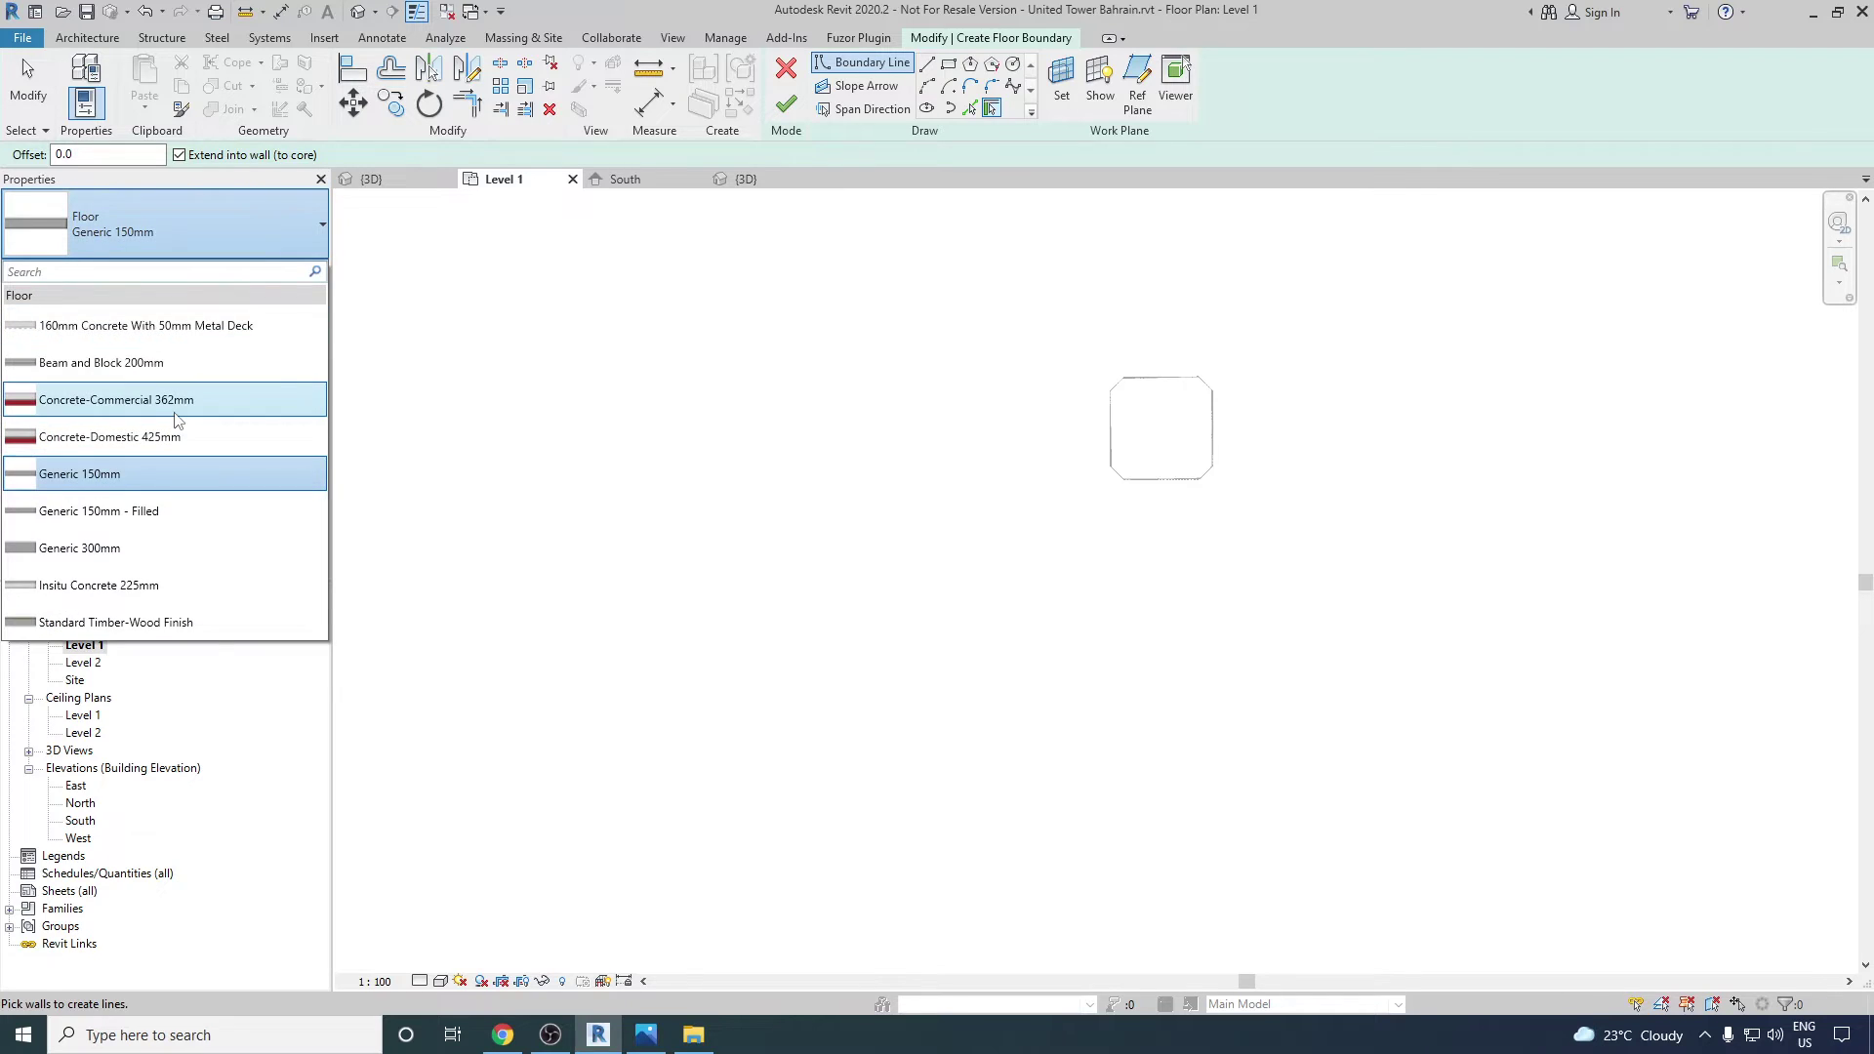
{"action": "left_click", "coordinate": [117, 401]}
{"action": "scroll", "coordinate": [722, 576], "scroll_direction": "down", "scroll_amount": 3}
{"action": "left_click", "coordinate": [949, 64]}
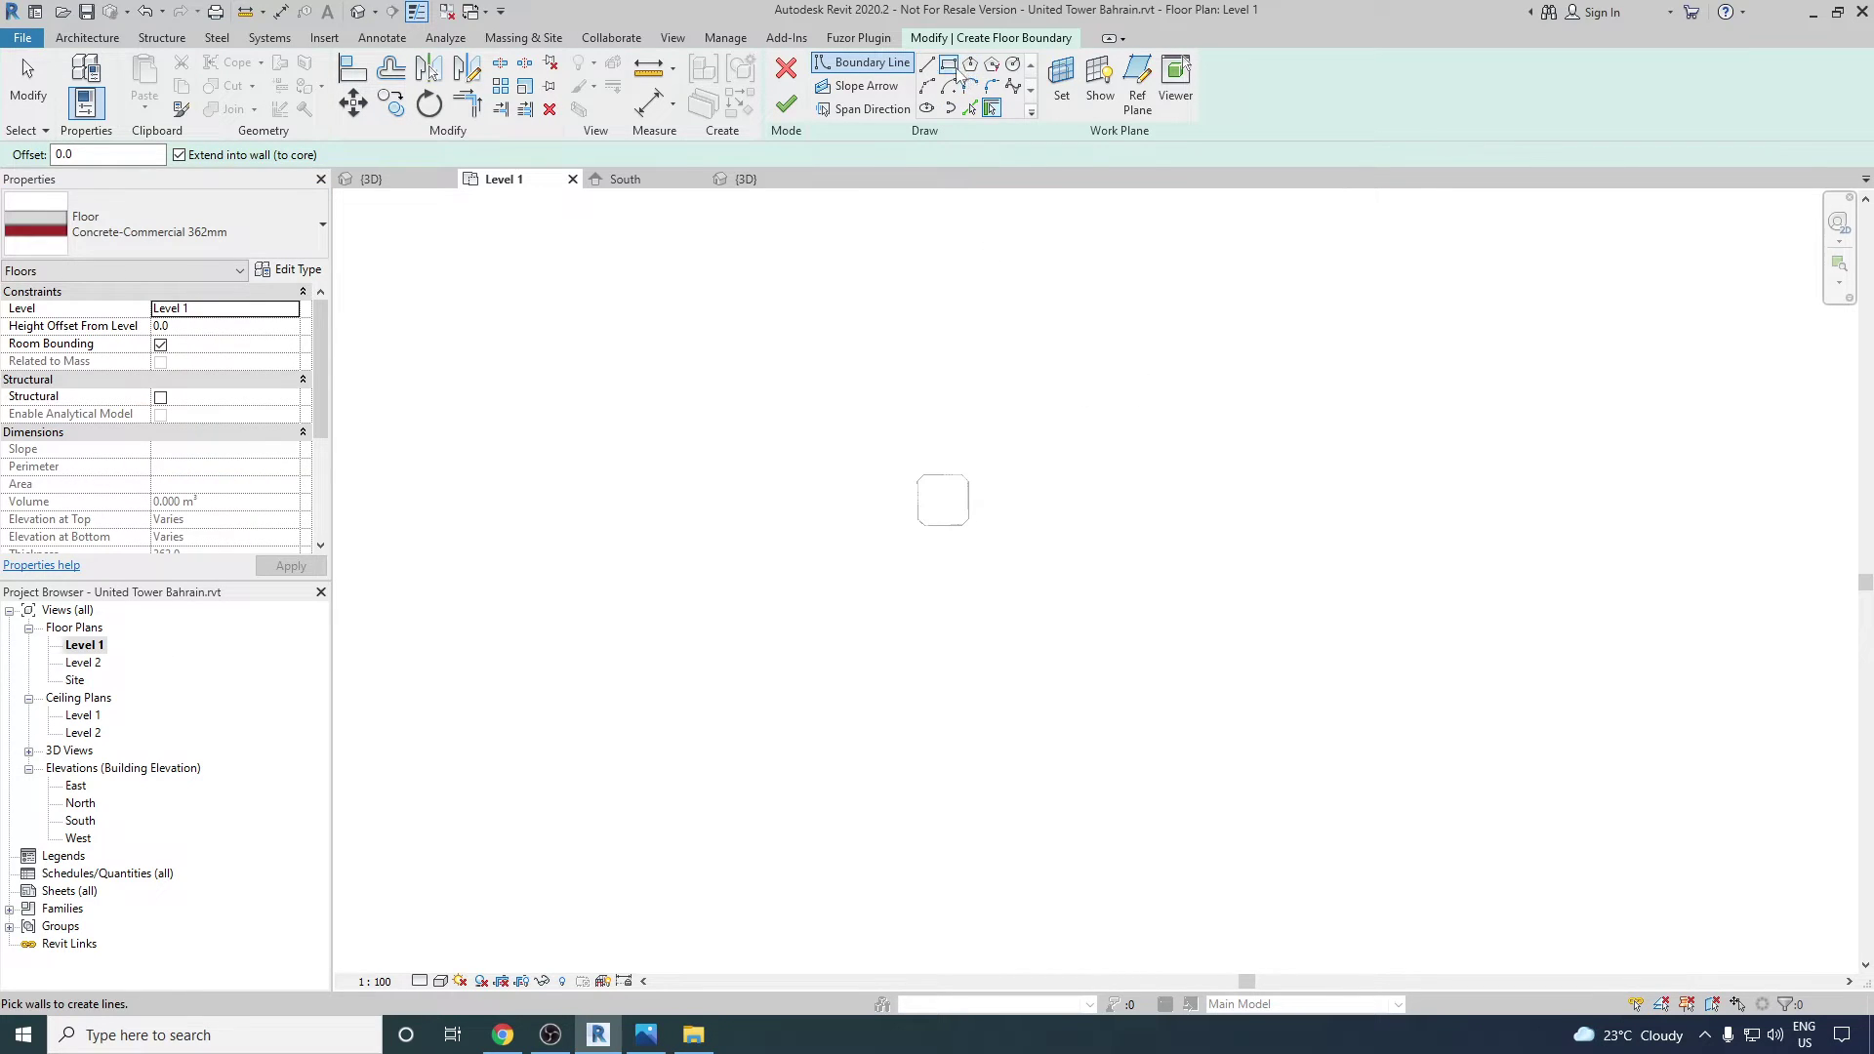
{"action": "left_click", "coordinate": [699, 374]}
{"action": "left_click", "coordinate": [1183, 816]}
{"action": "left_click", "coordinate": [786, 105]}
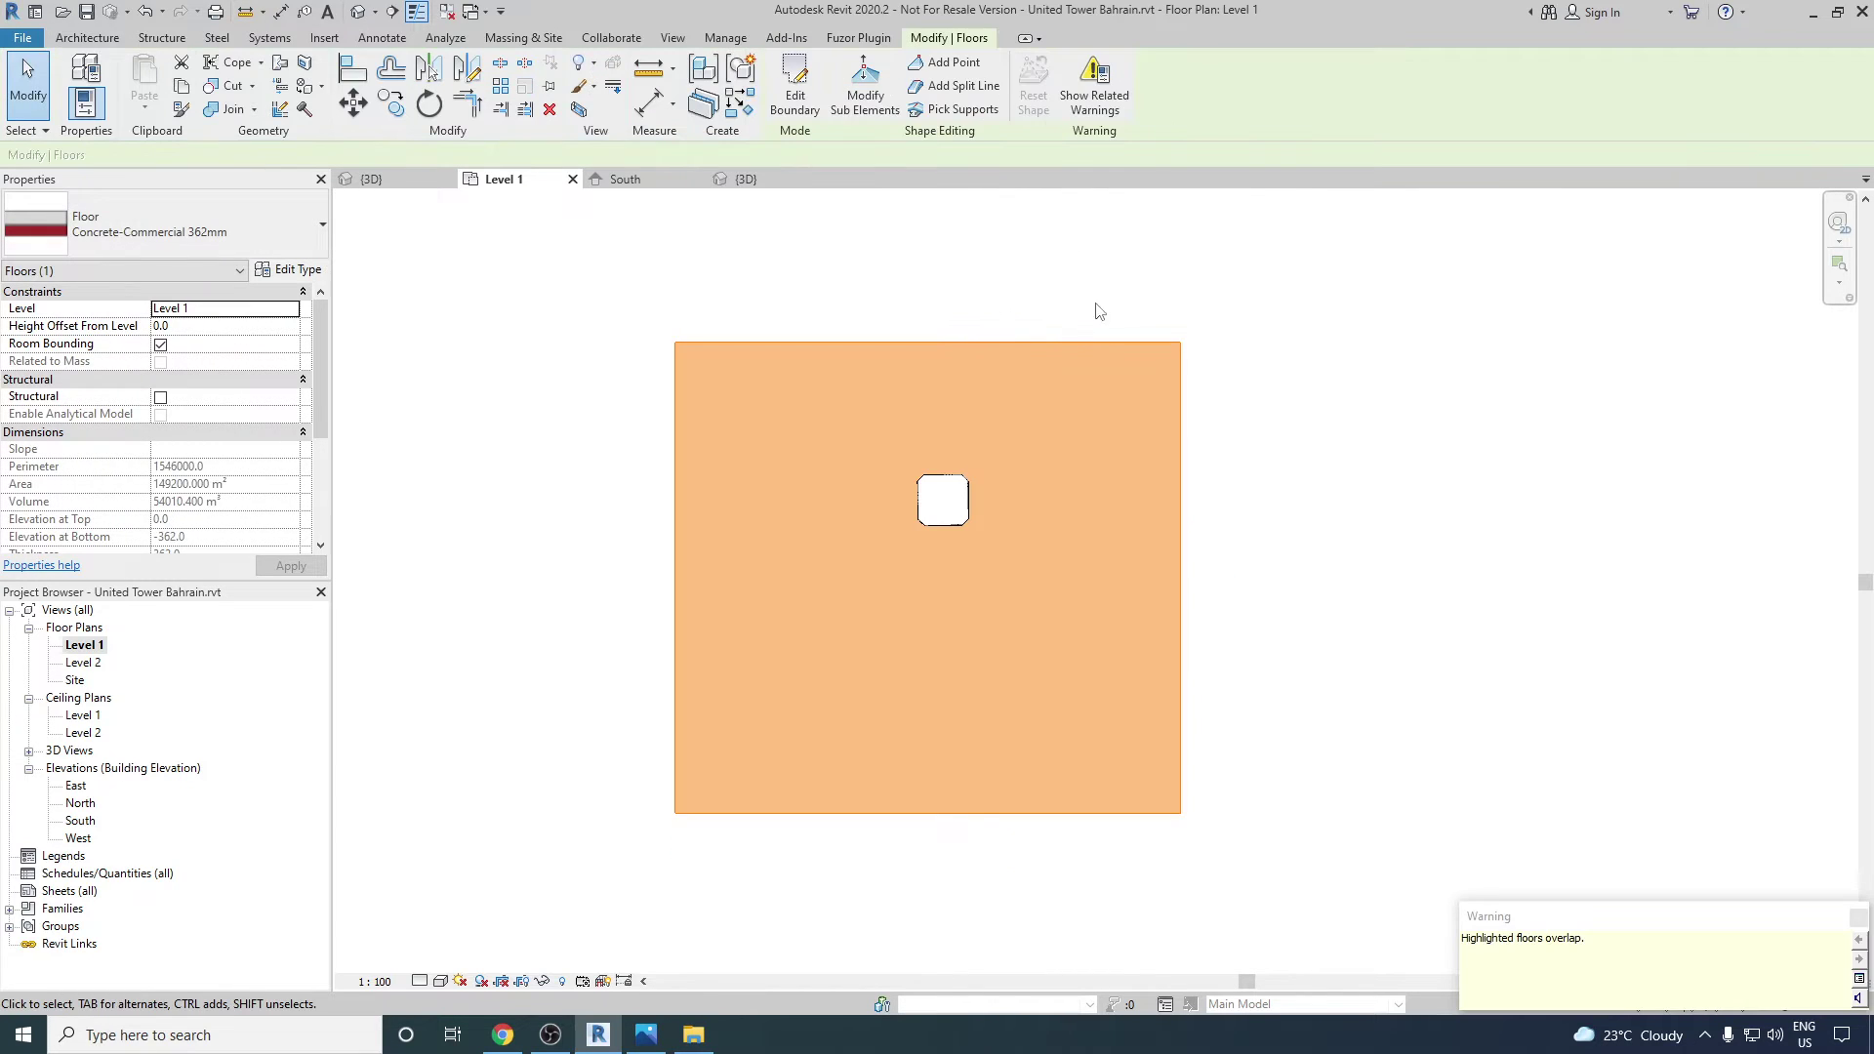
{"action": "left_click", "coordinate": [857, 363]}
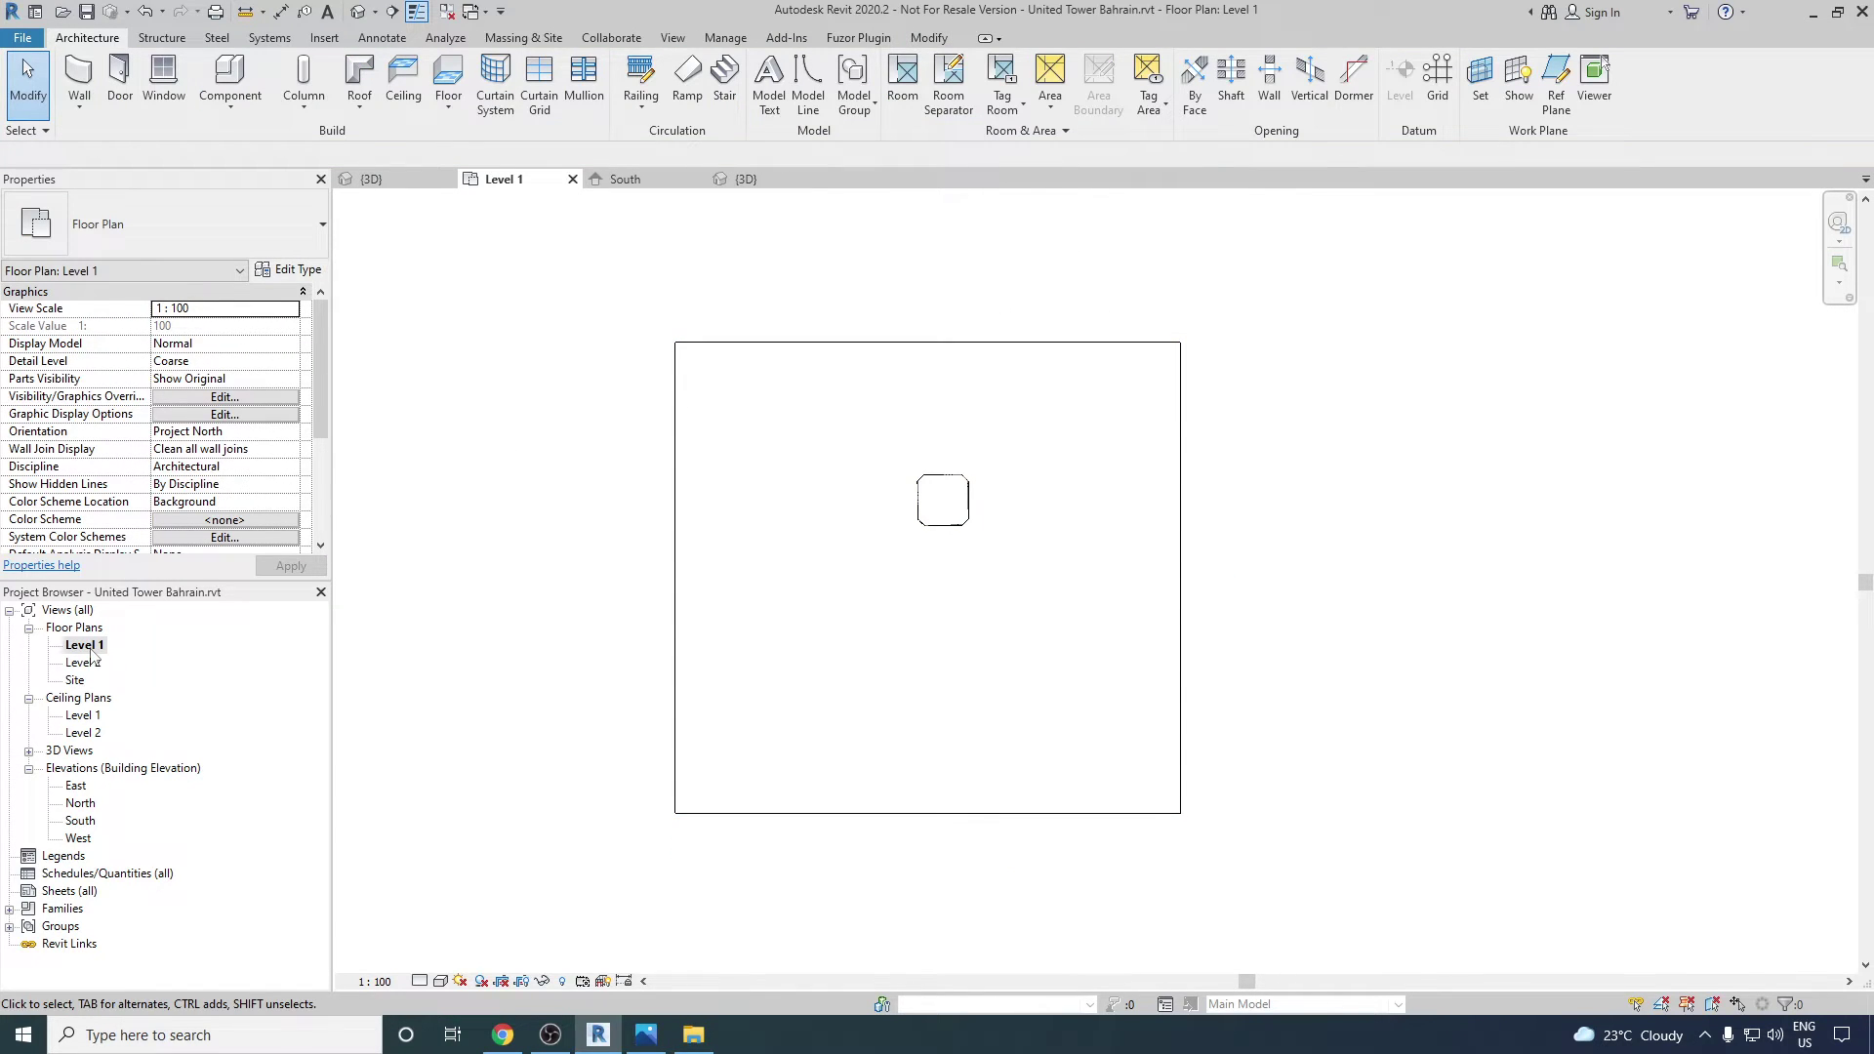
- Place a perspective camera at the slab's lower-left corner aimed at the tower
{"action": "left_click", "coordinate": [672, 37]}
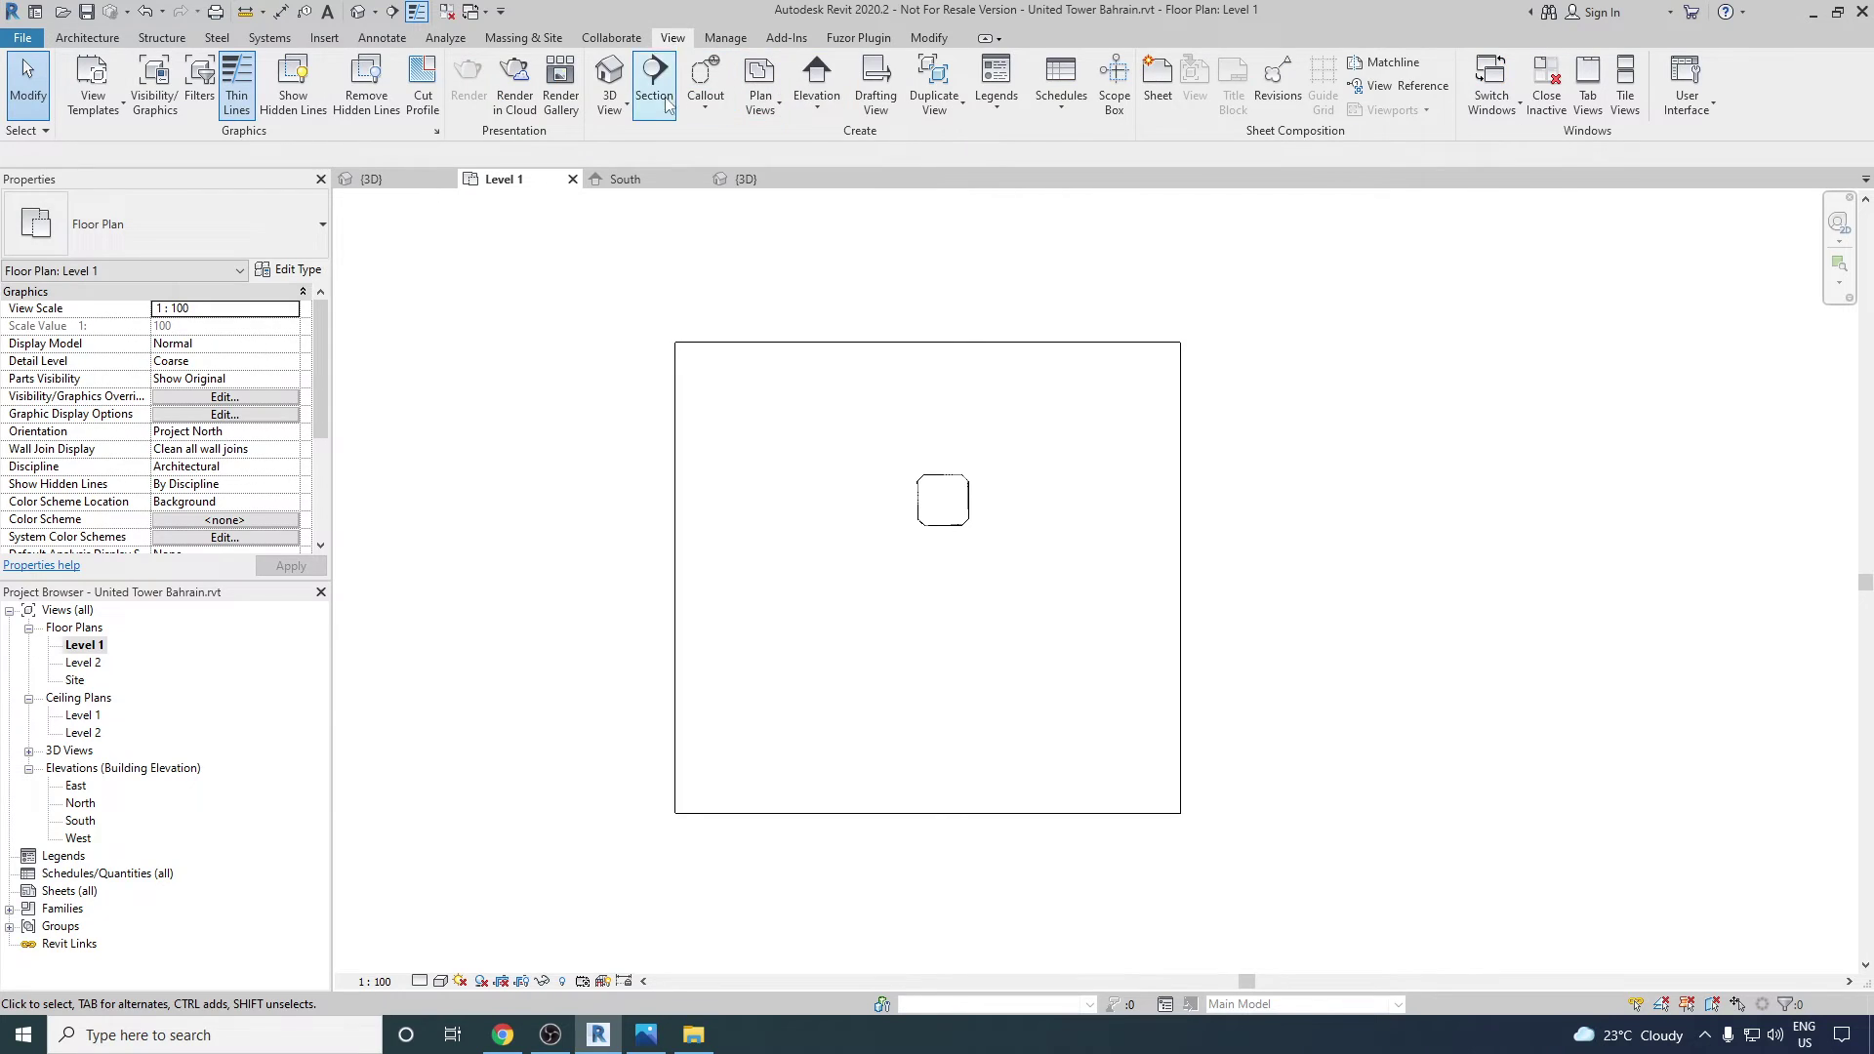
{"action": "left_click", "coordinate": [613, 102]}
{"action": "left_click", "coordinate": [646, 180]}
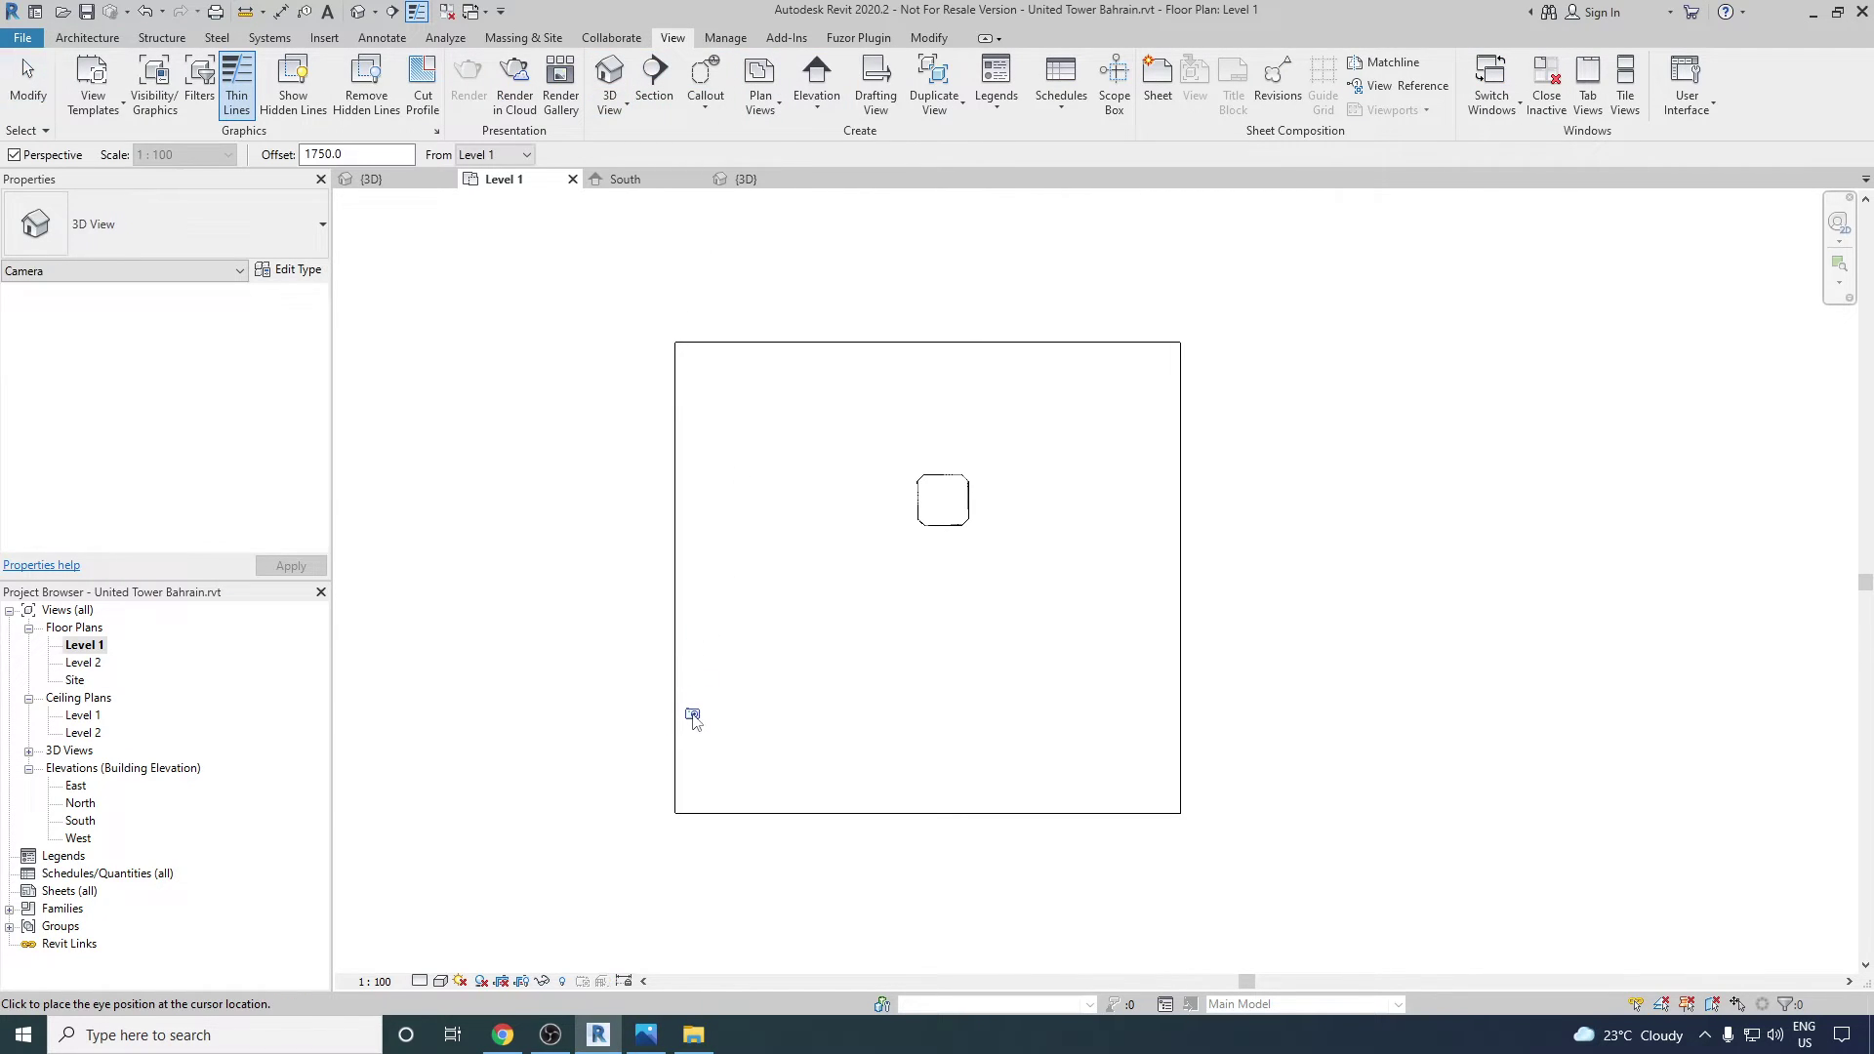
{"action": "left_click", "coordinate": [699, 738]}
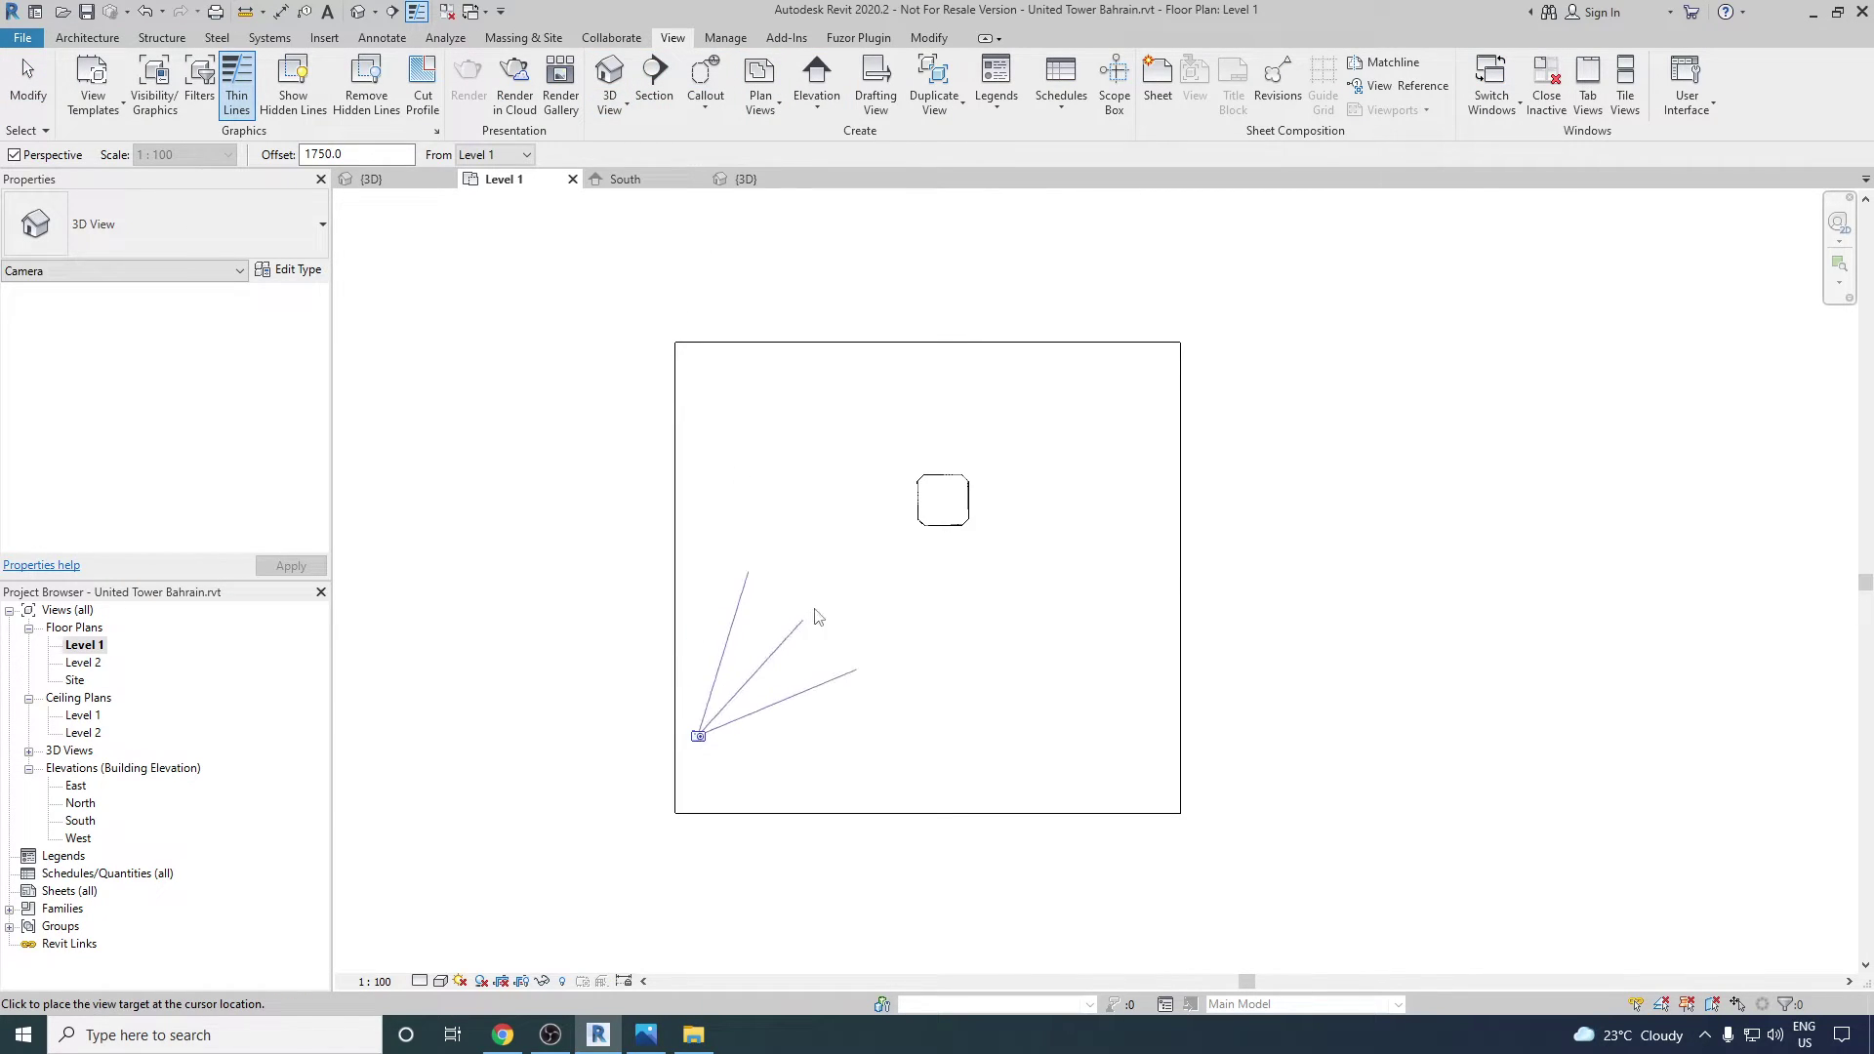
{"action": "left_click", "coordinate": [1188, 244]}
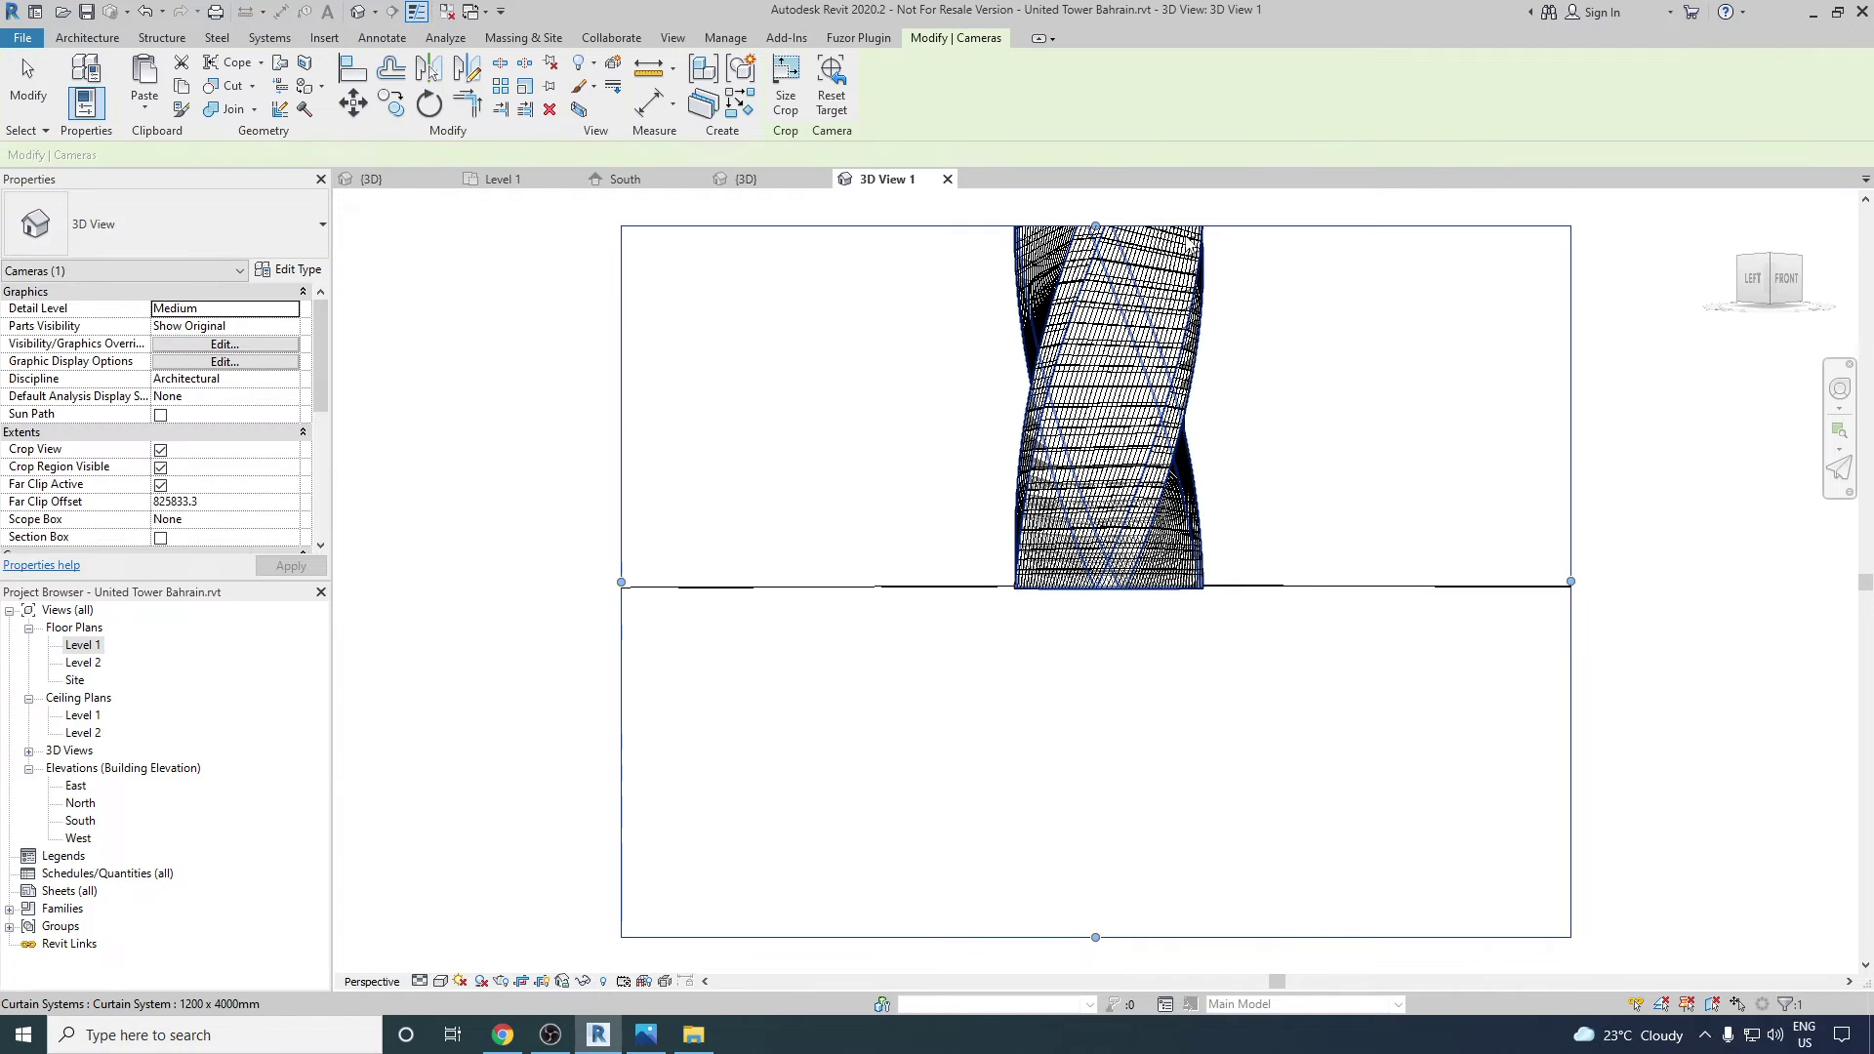
- Drag the crop region taller and wider so the full tower height is framed
{"action": "scroll", "coordinate": [551, 622], "scroll_direction": "down", "scroll_amount": 2}
{"action": "left_click_drag", "start_coordinate": [820, 421], "coordinate": [828, 196]}
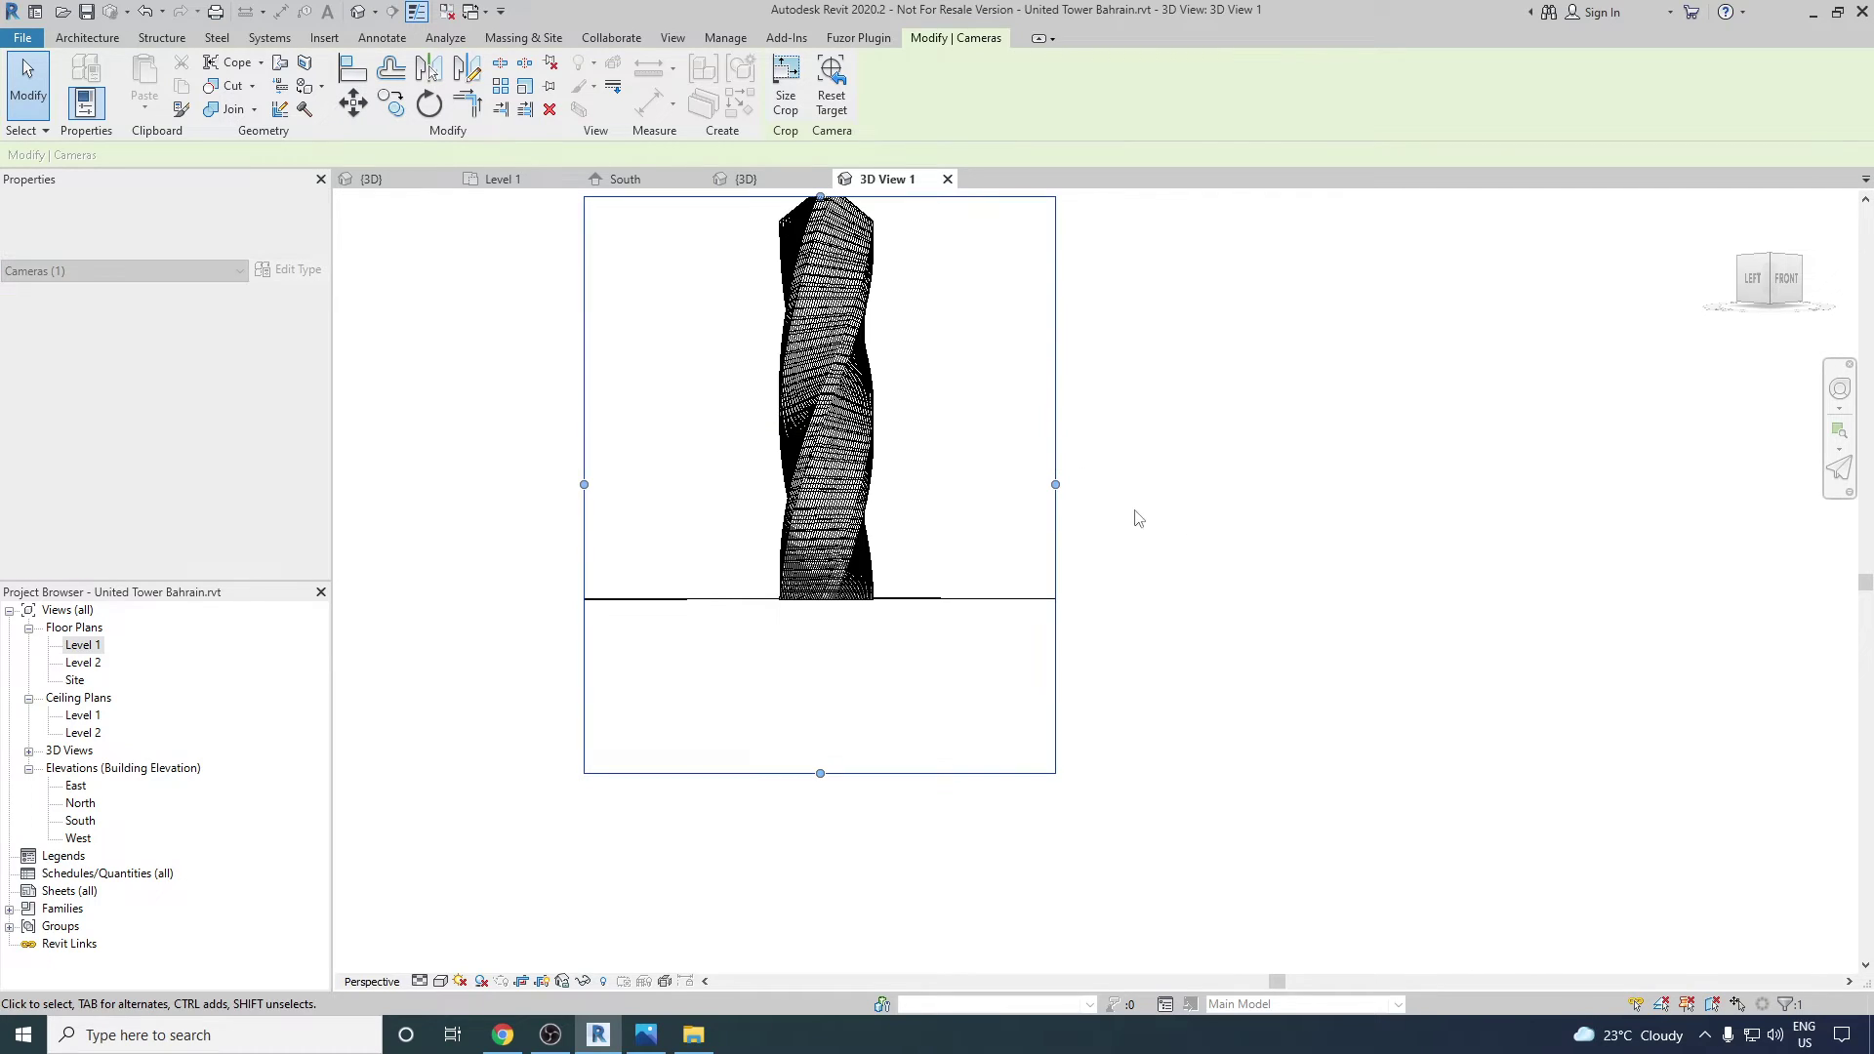
{"action": "left_click_drag", "start_coordinate": [1055, 485], "coordinate": [1235, 485]}
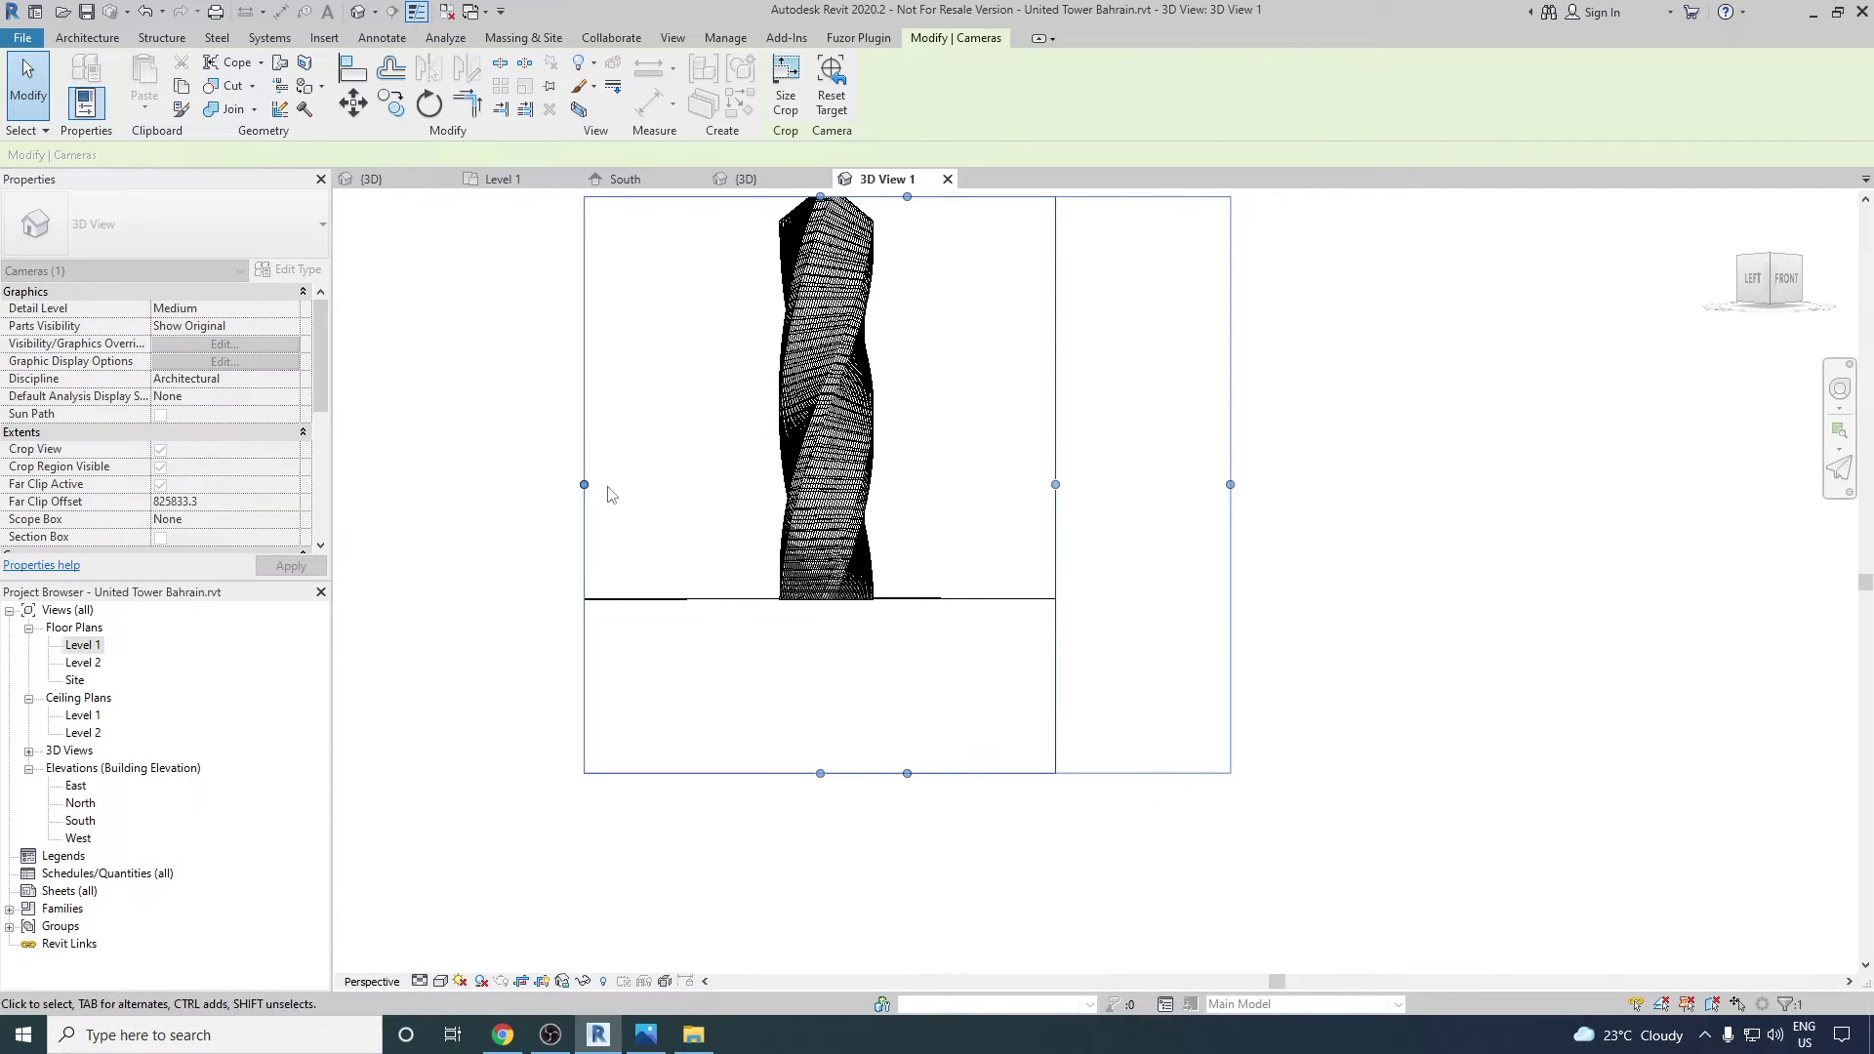
{"action": "left_click_drag", "start_coordinate": [584, 484], "coordinate": [449, 471]}
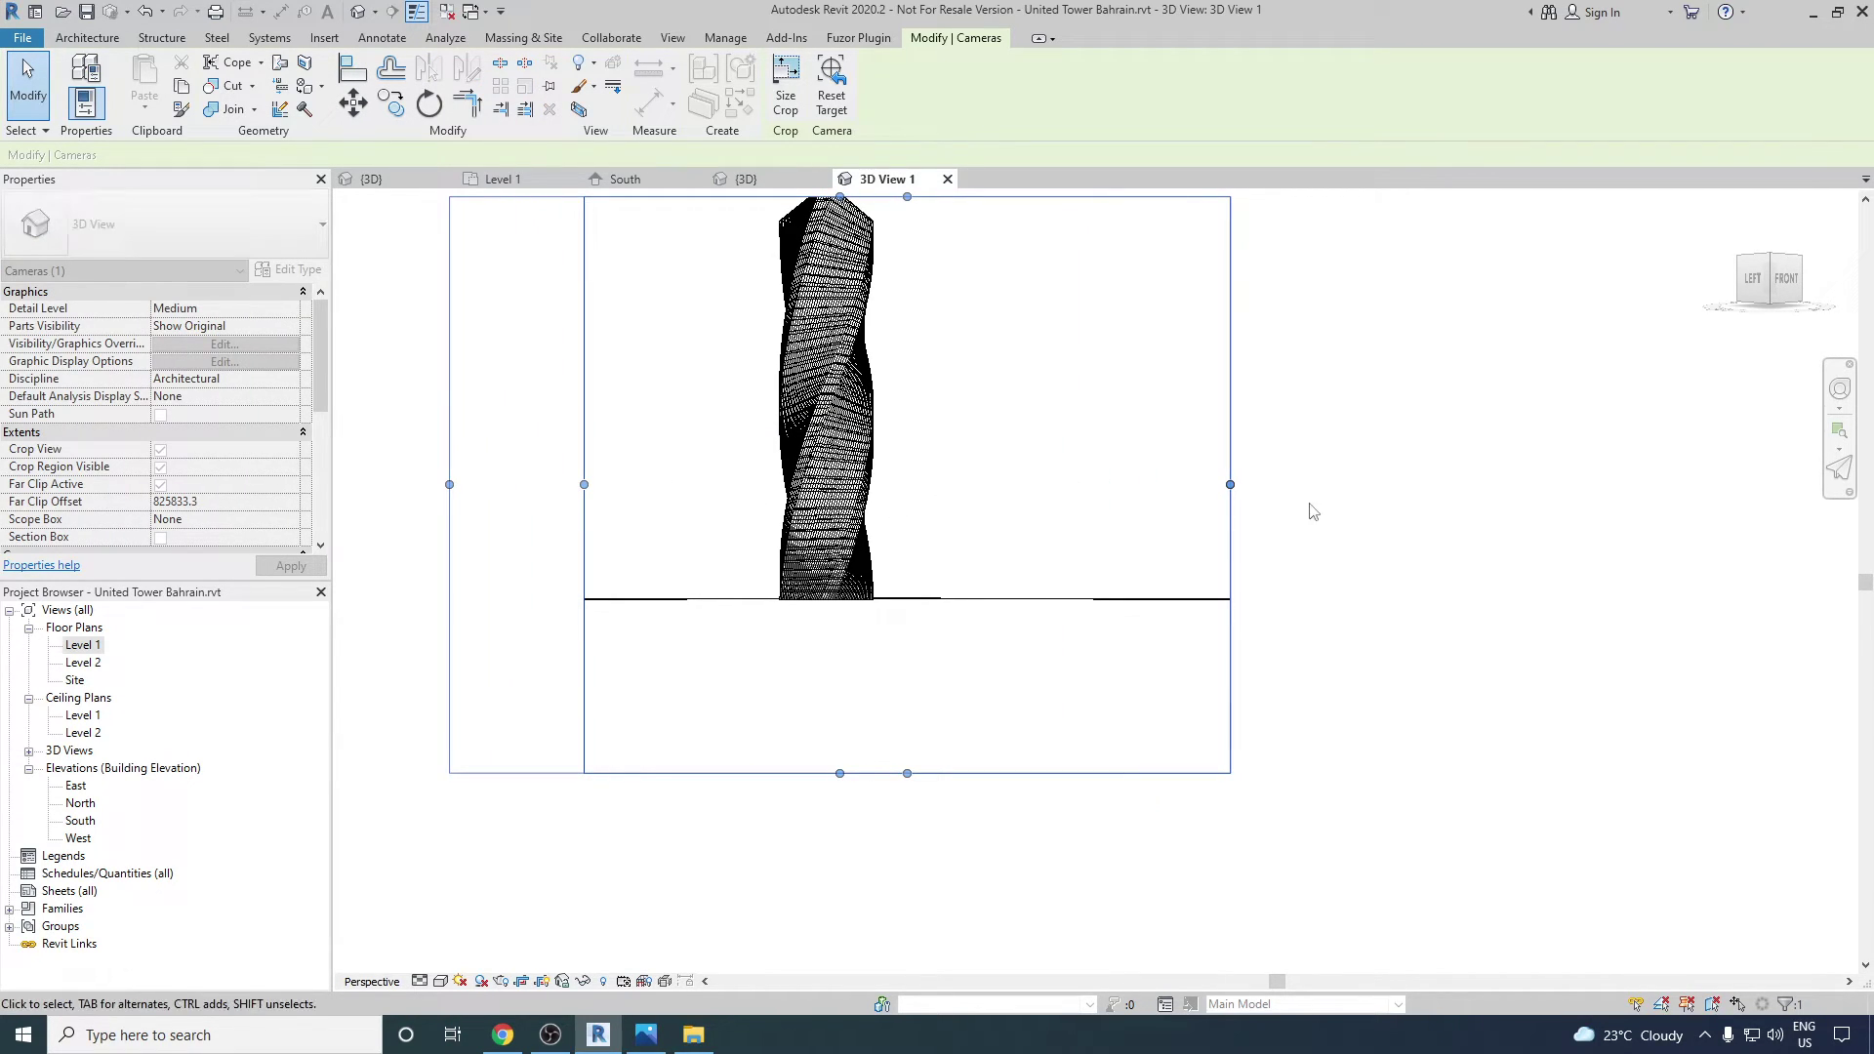
{"action": "left_click", "coordinate": [1309, 510]}
{"action": "key", "text": "z"}
{"action": "key", "text": "f"}
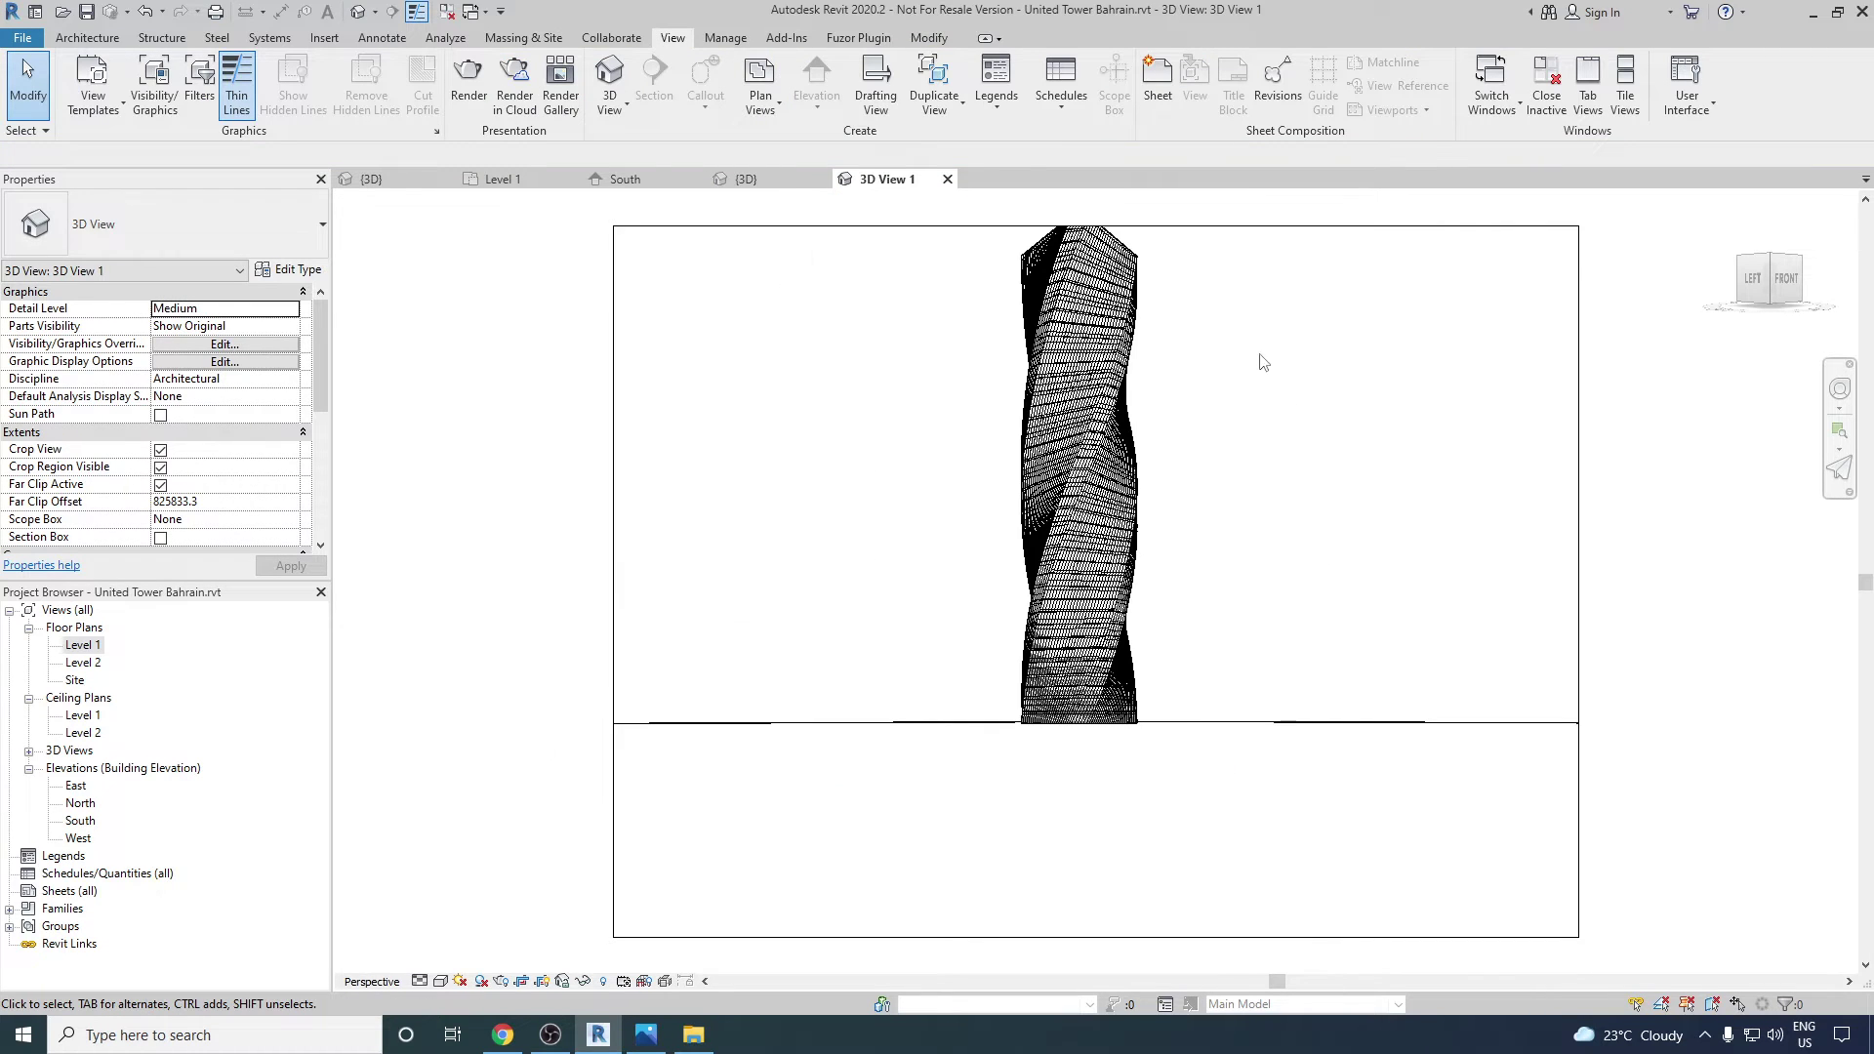
{"action": "left_click", "coordinate": [1167, 245]}
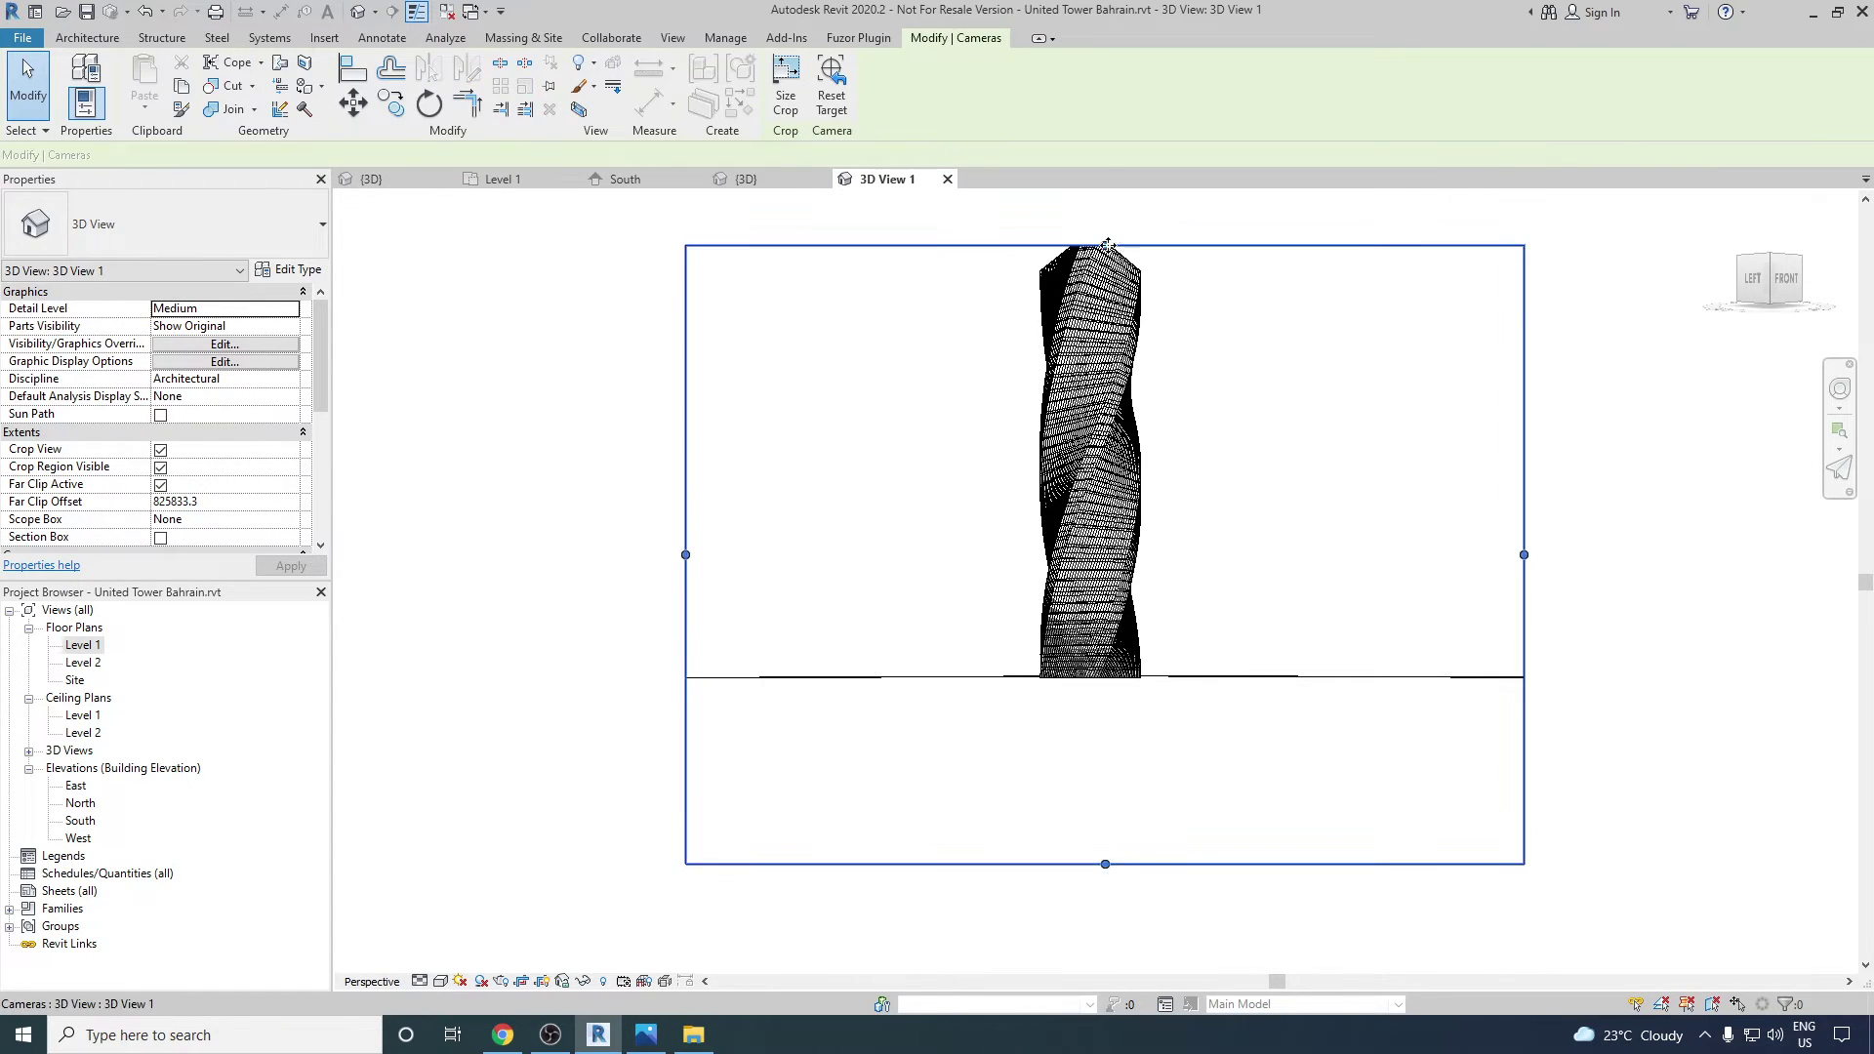
{"action": "left_click_drag", "start_coordinate": [1105, 245], "coordinate": [1105, 219]}
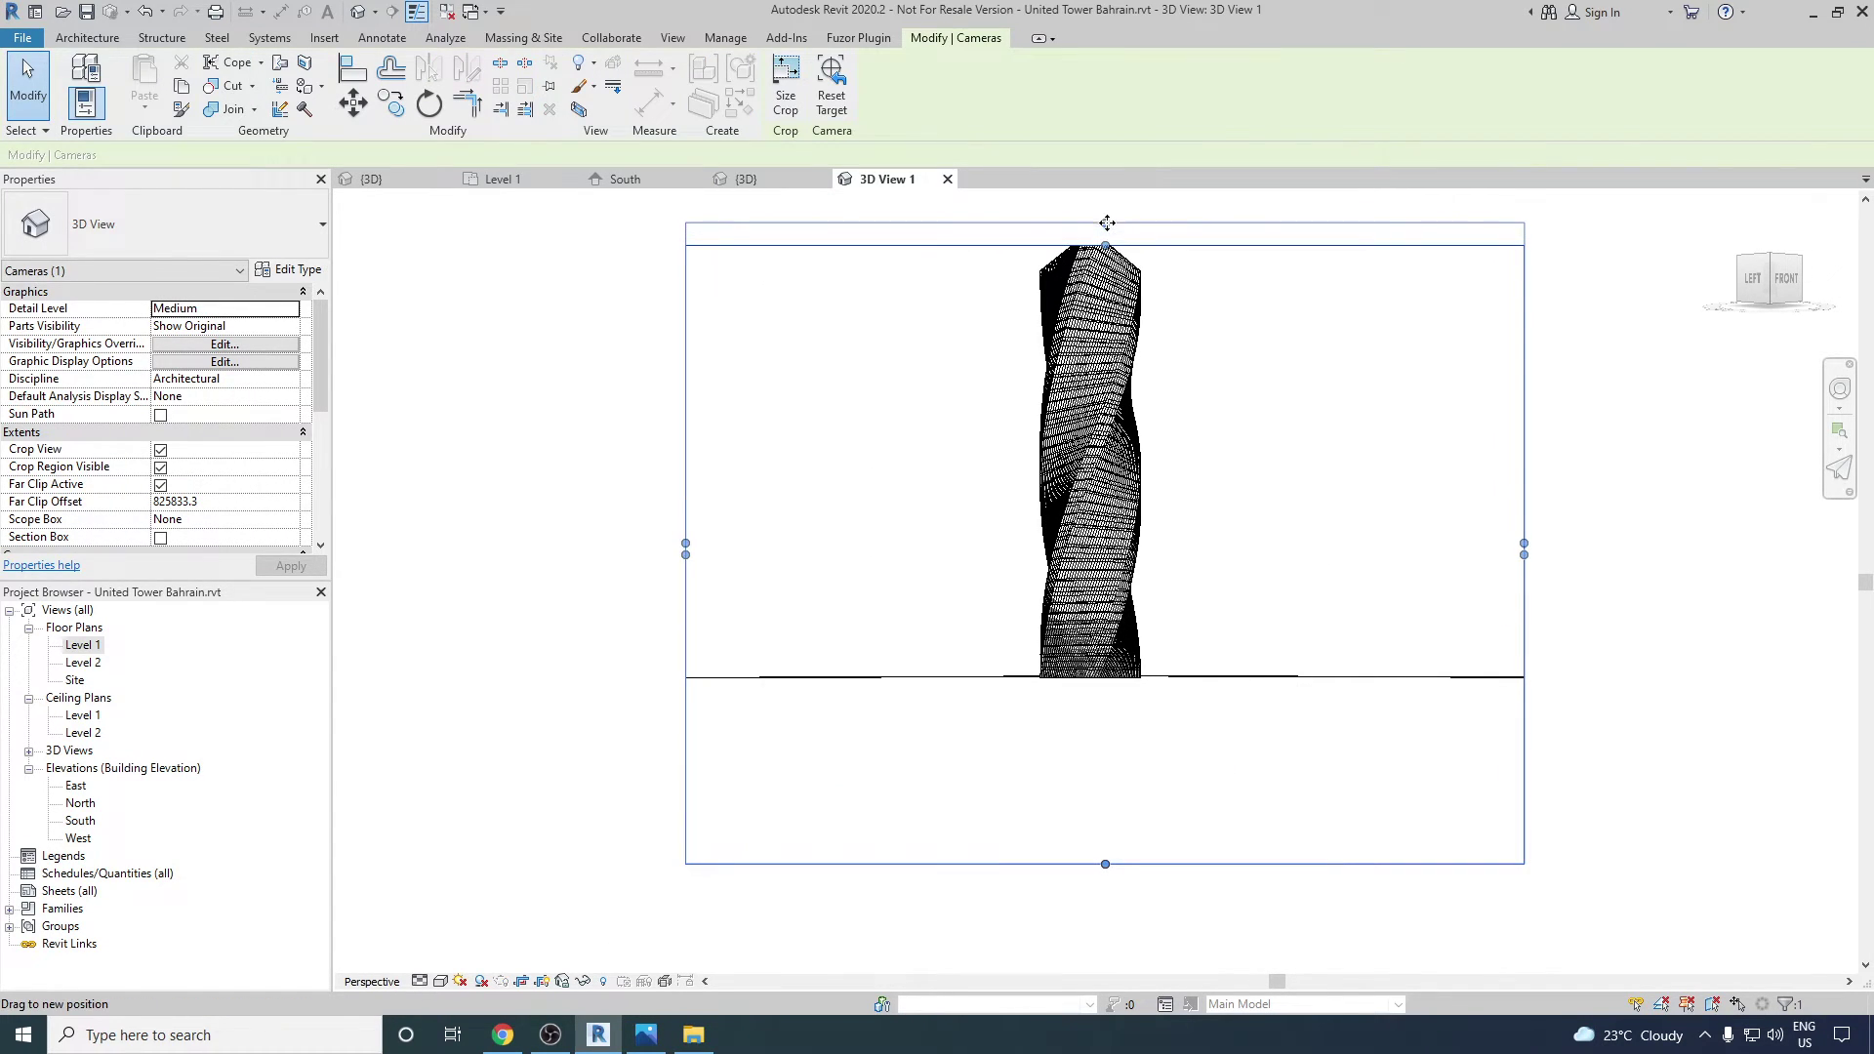
{"action": "left_click", "coordinate": [1576, 517]}
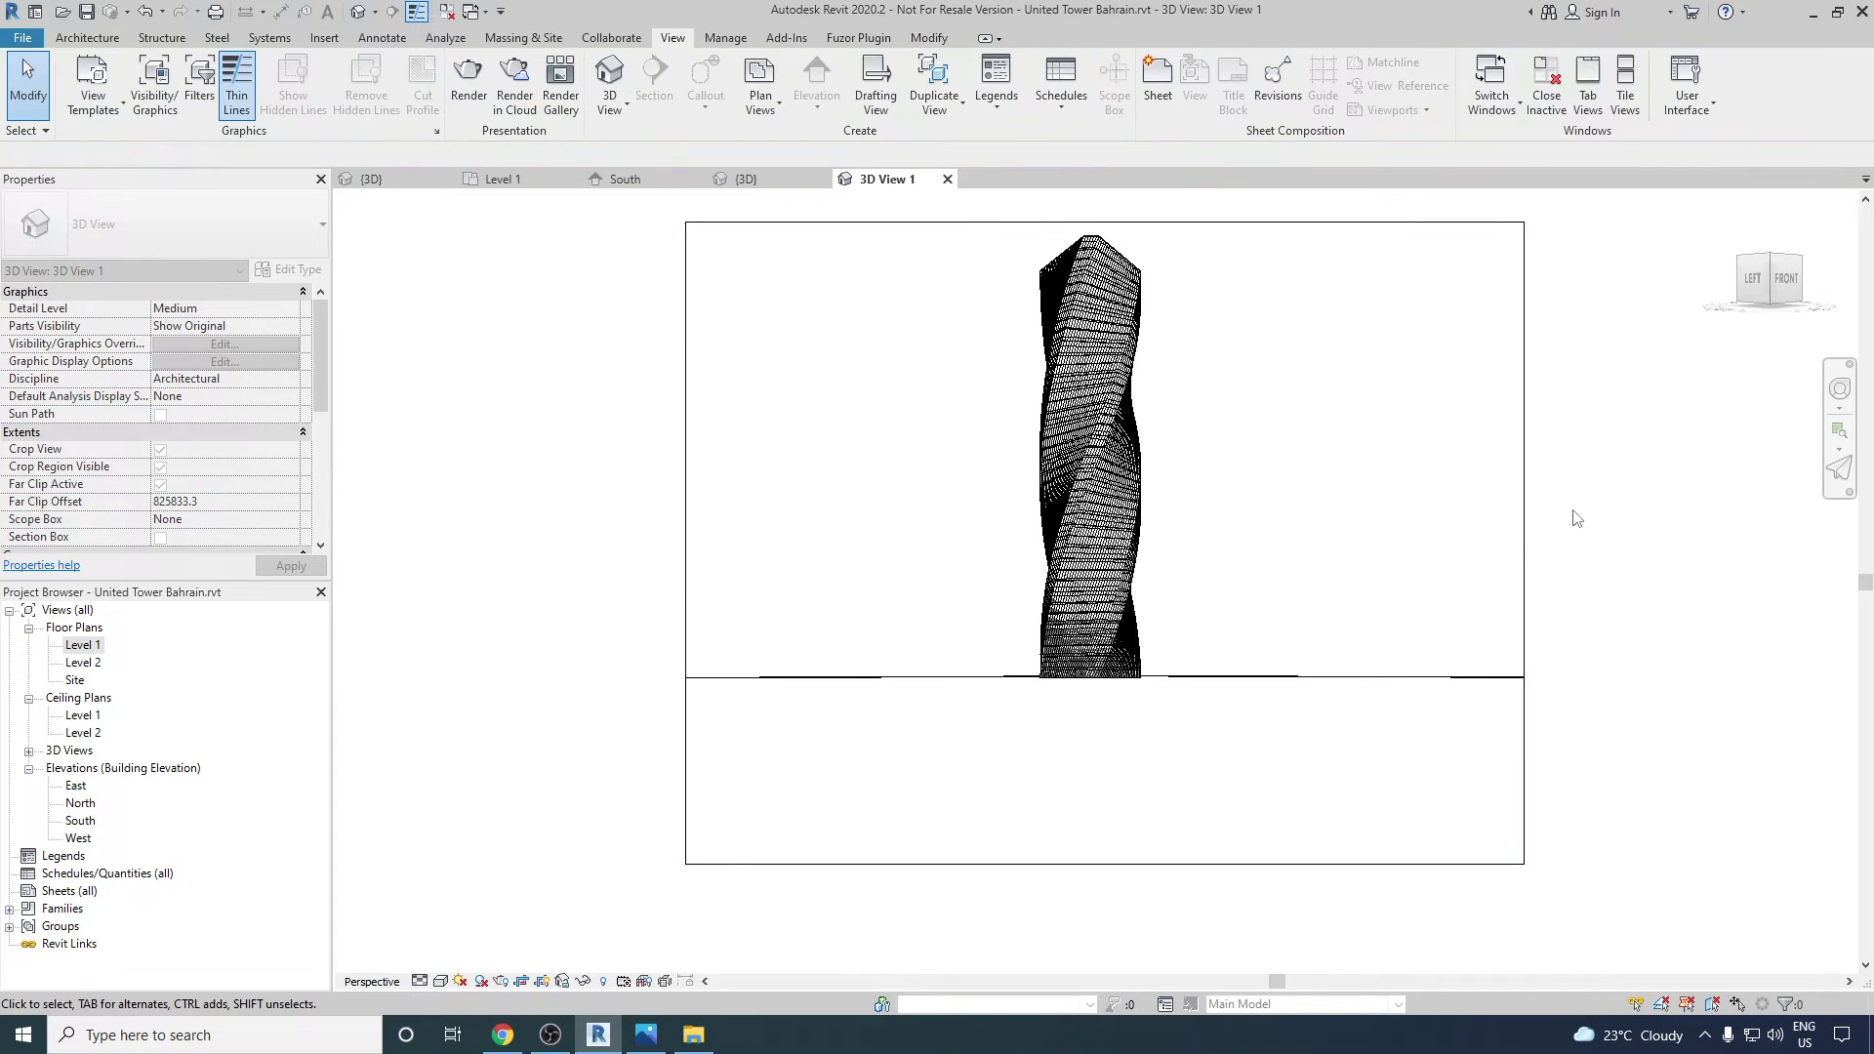
- Set the camera view to the Realistic visual style and Fine detail level
{"action": "left_click", "coordinate": [441, 982]}
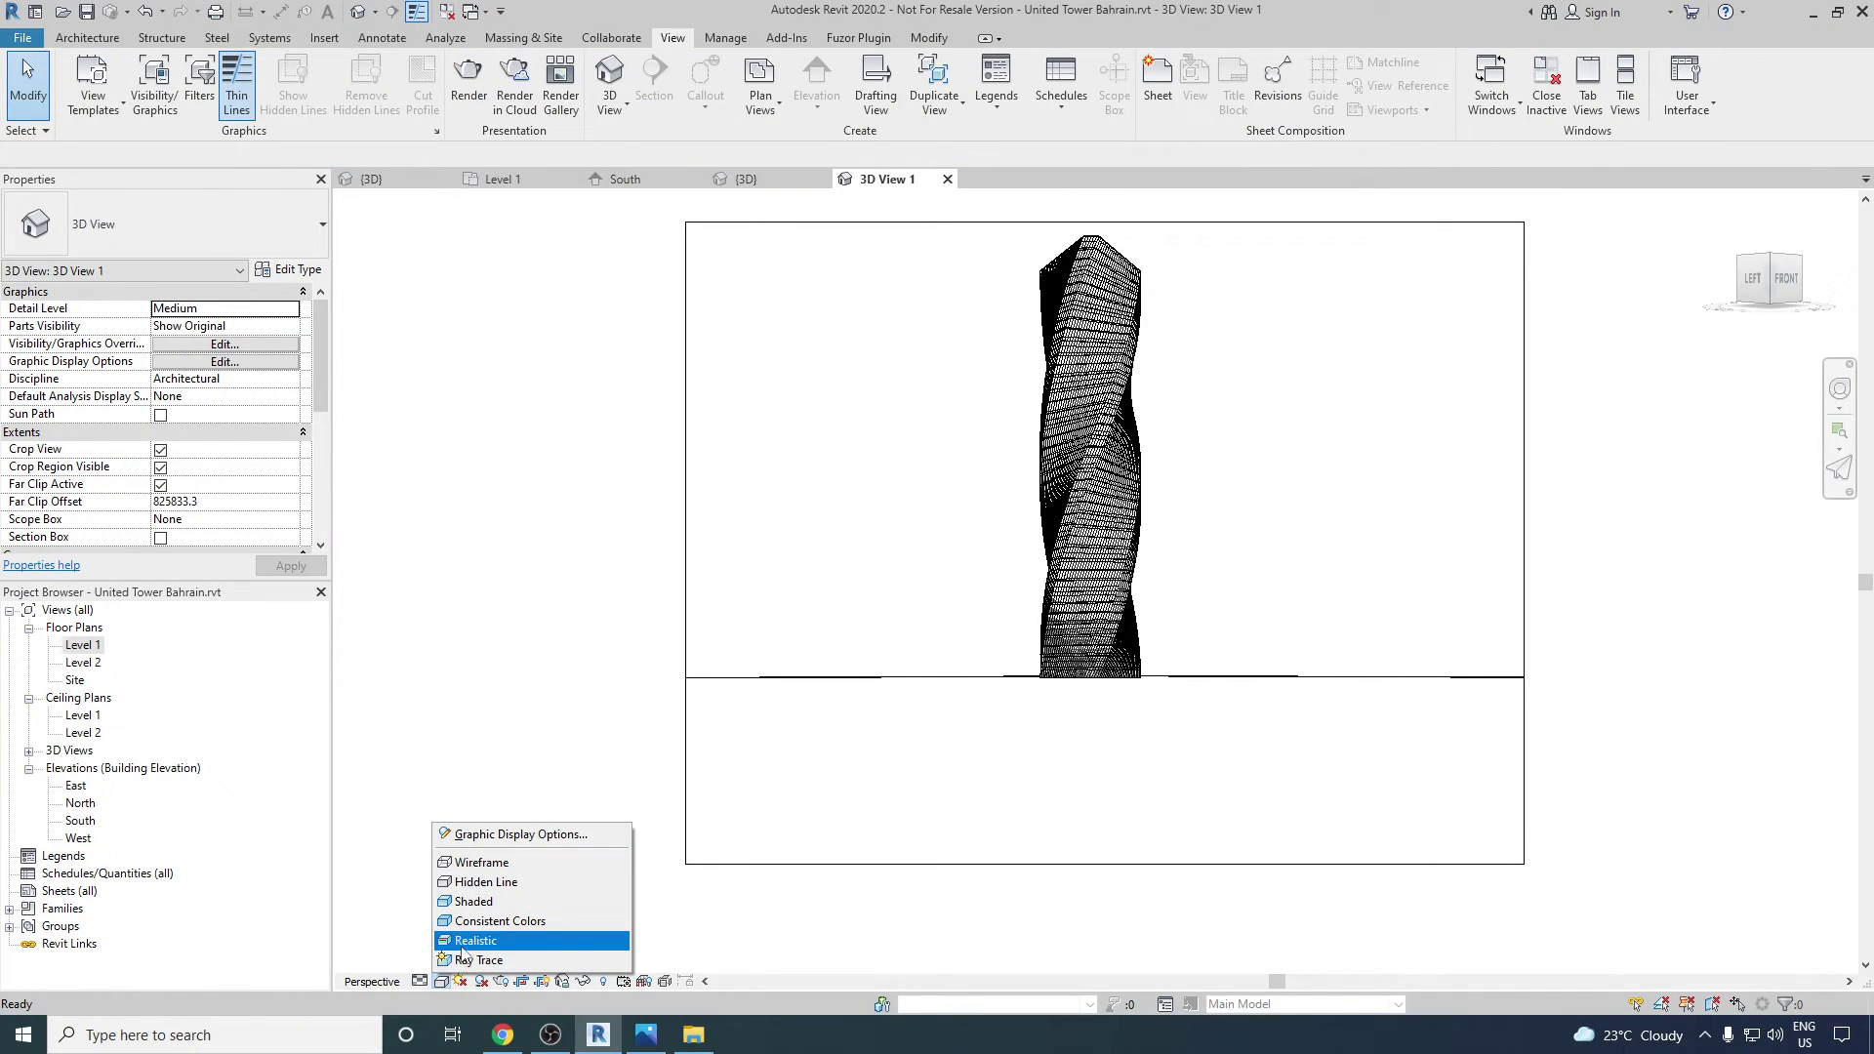
{"action": "left_click", "coordinate": [462, 943]}
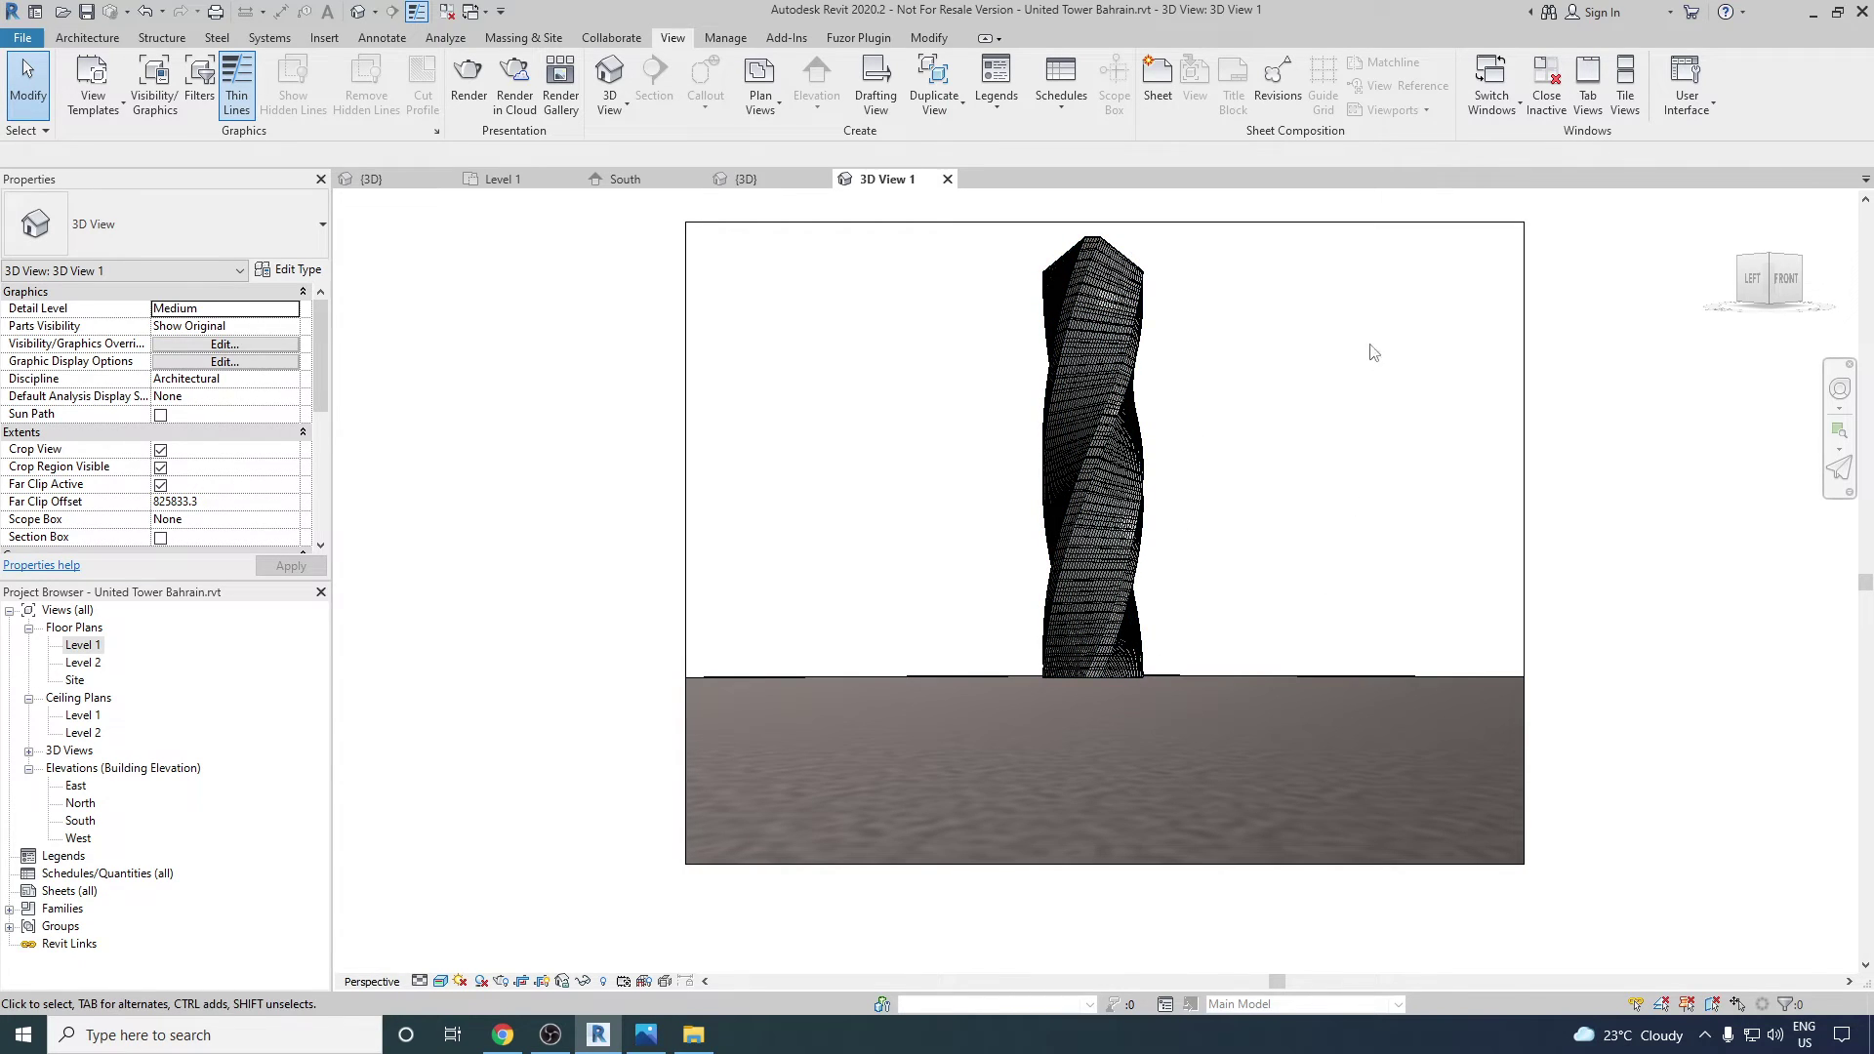
{"action": "left_click", "coordinate": [421, 981]}
{"action": "left_click", "coordinate": [429, 961]}
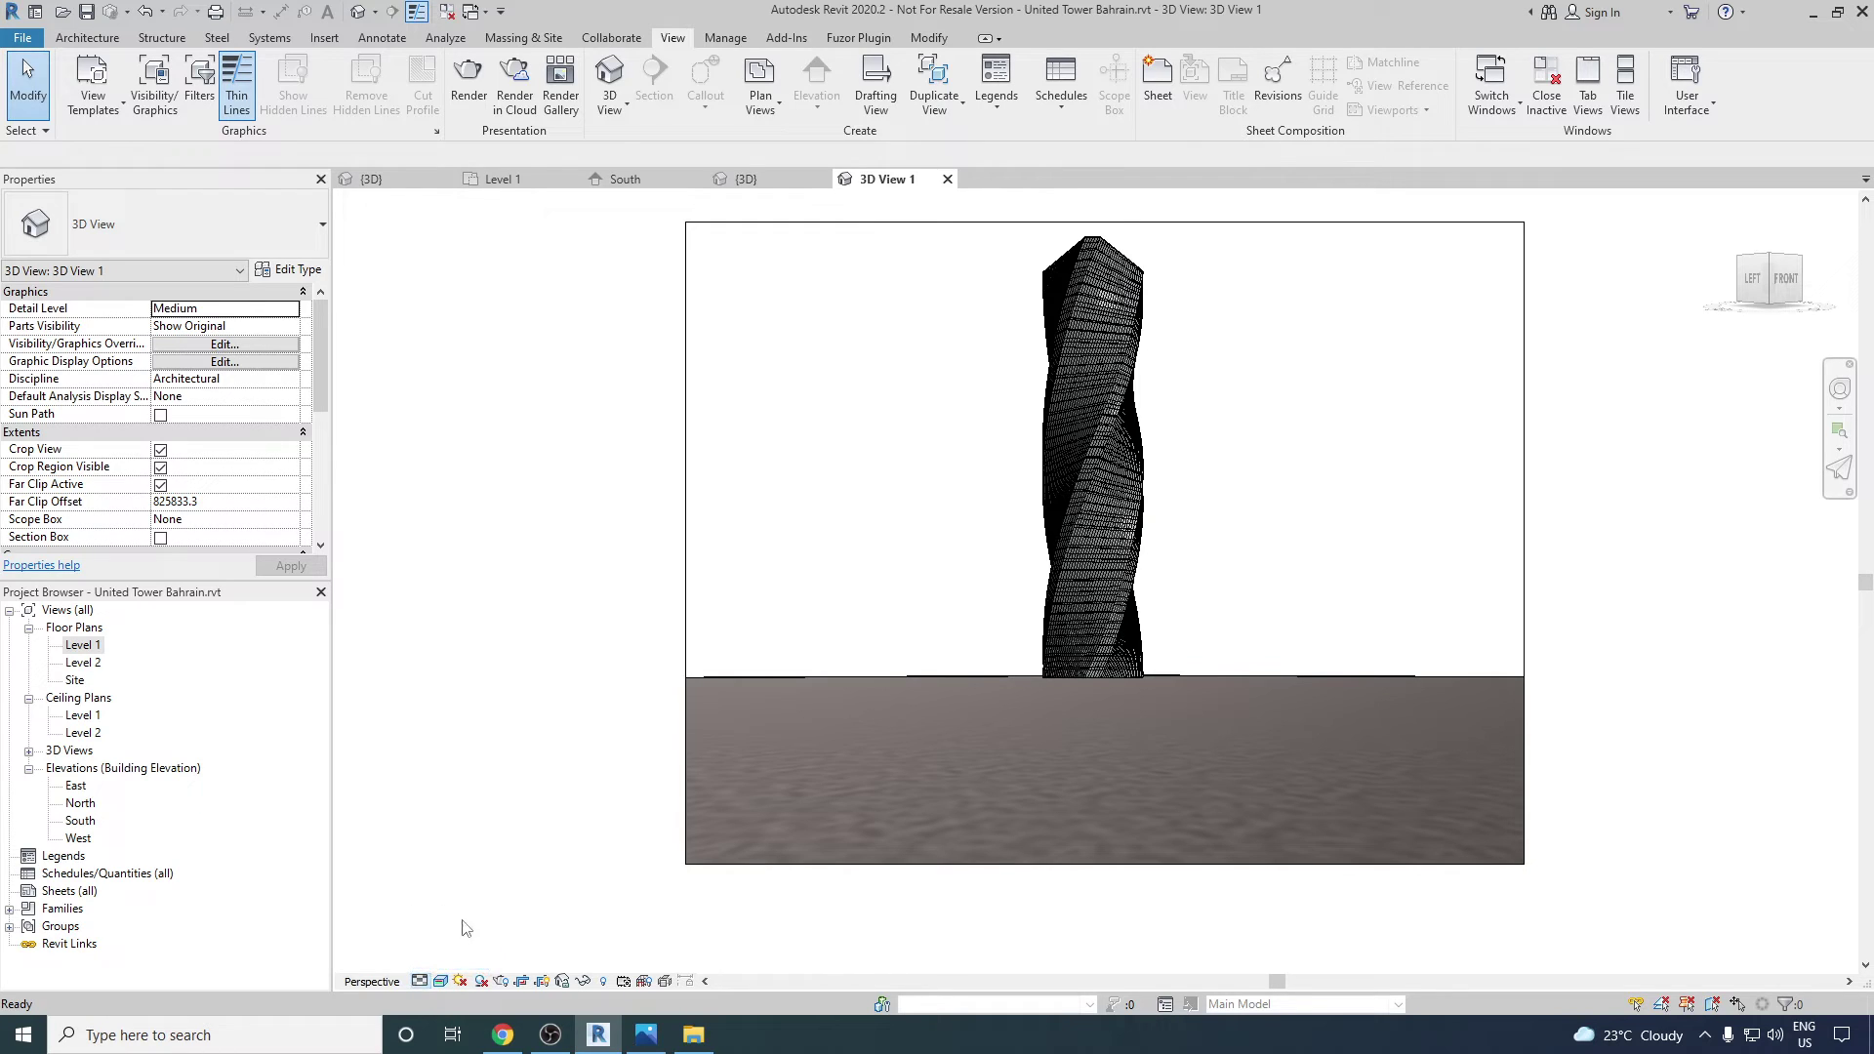
{"action": "left_click", "coordinate": [441, 981]}
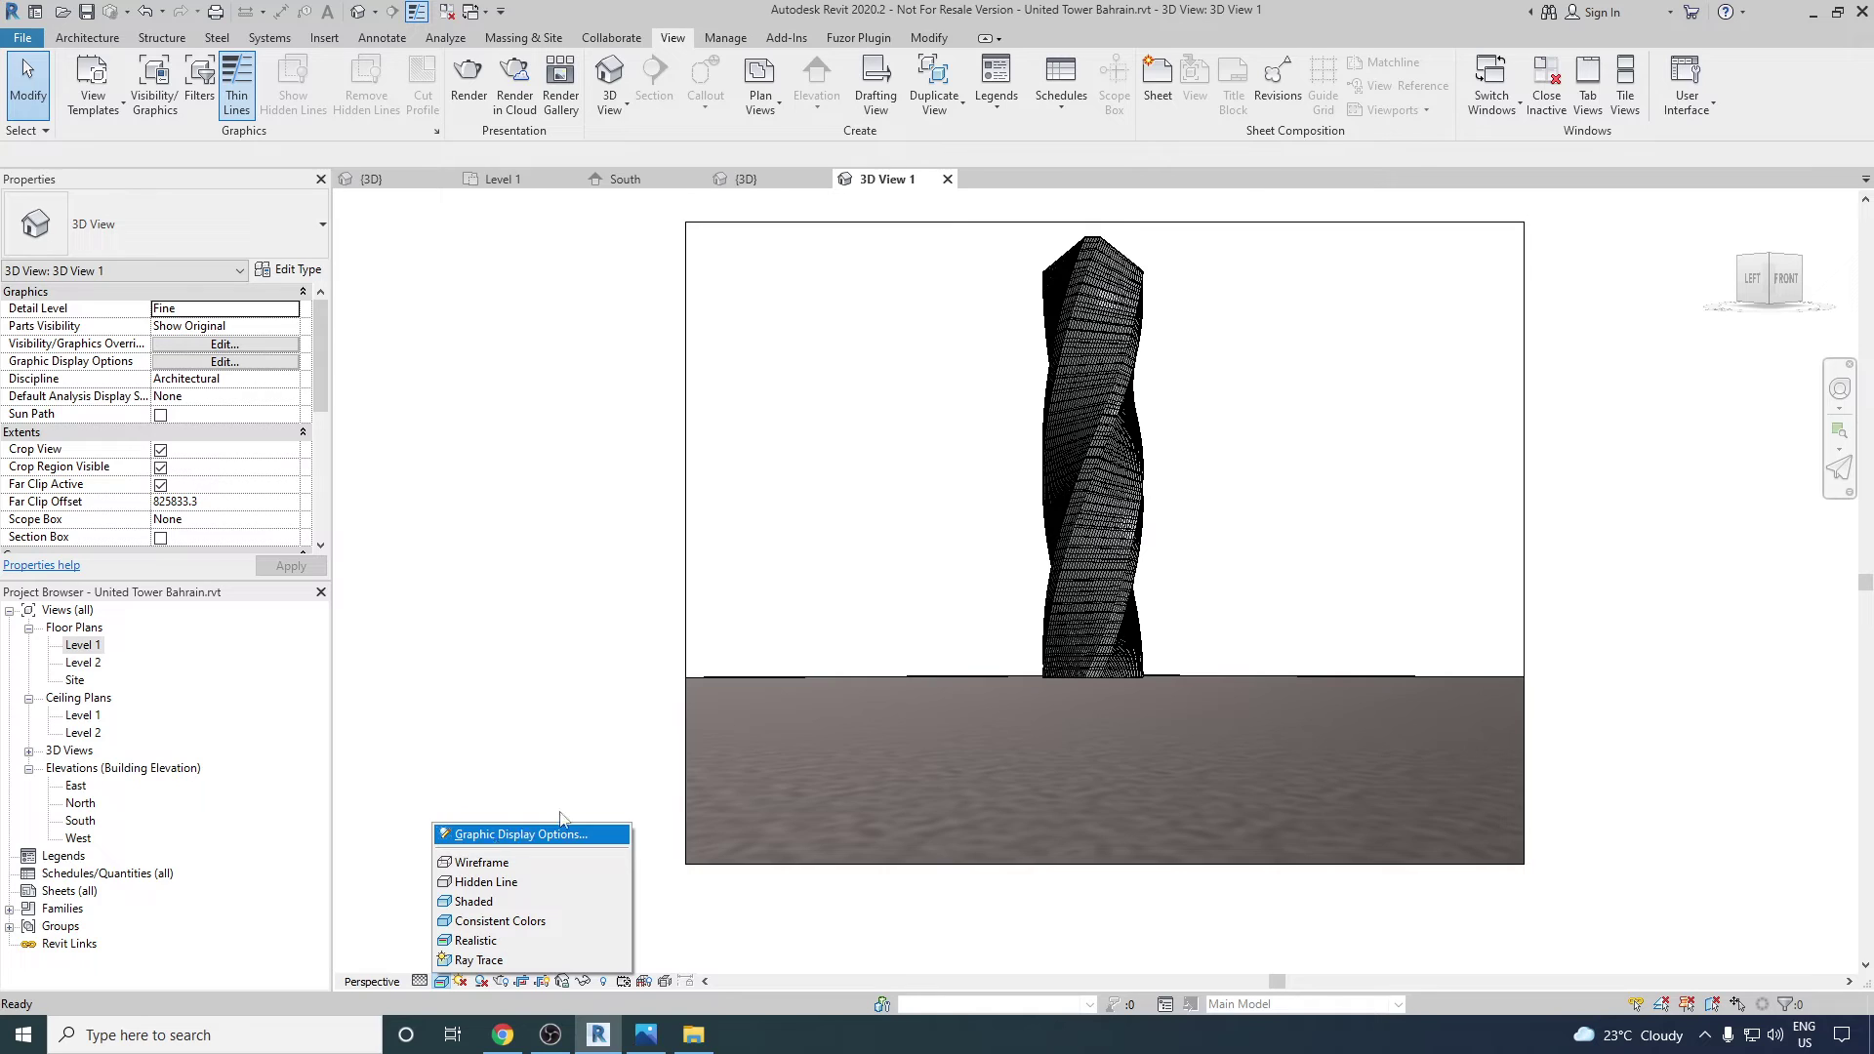
- Set the Graphic Display Options background to Sky, leaving the ground colour grey
{"action": "left_click", "coordinate": [808, 553]}
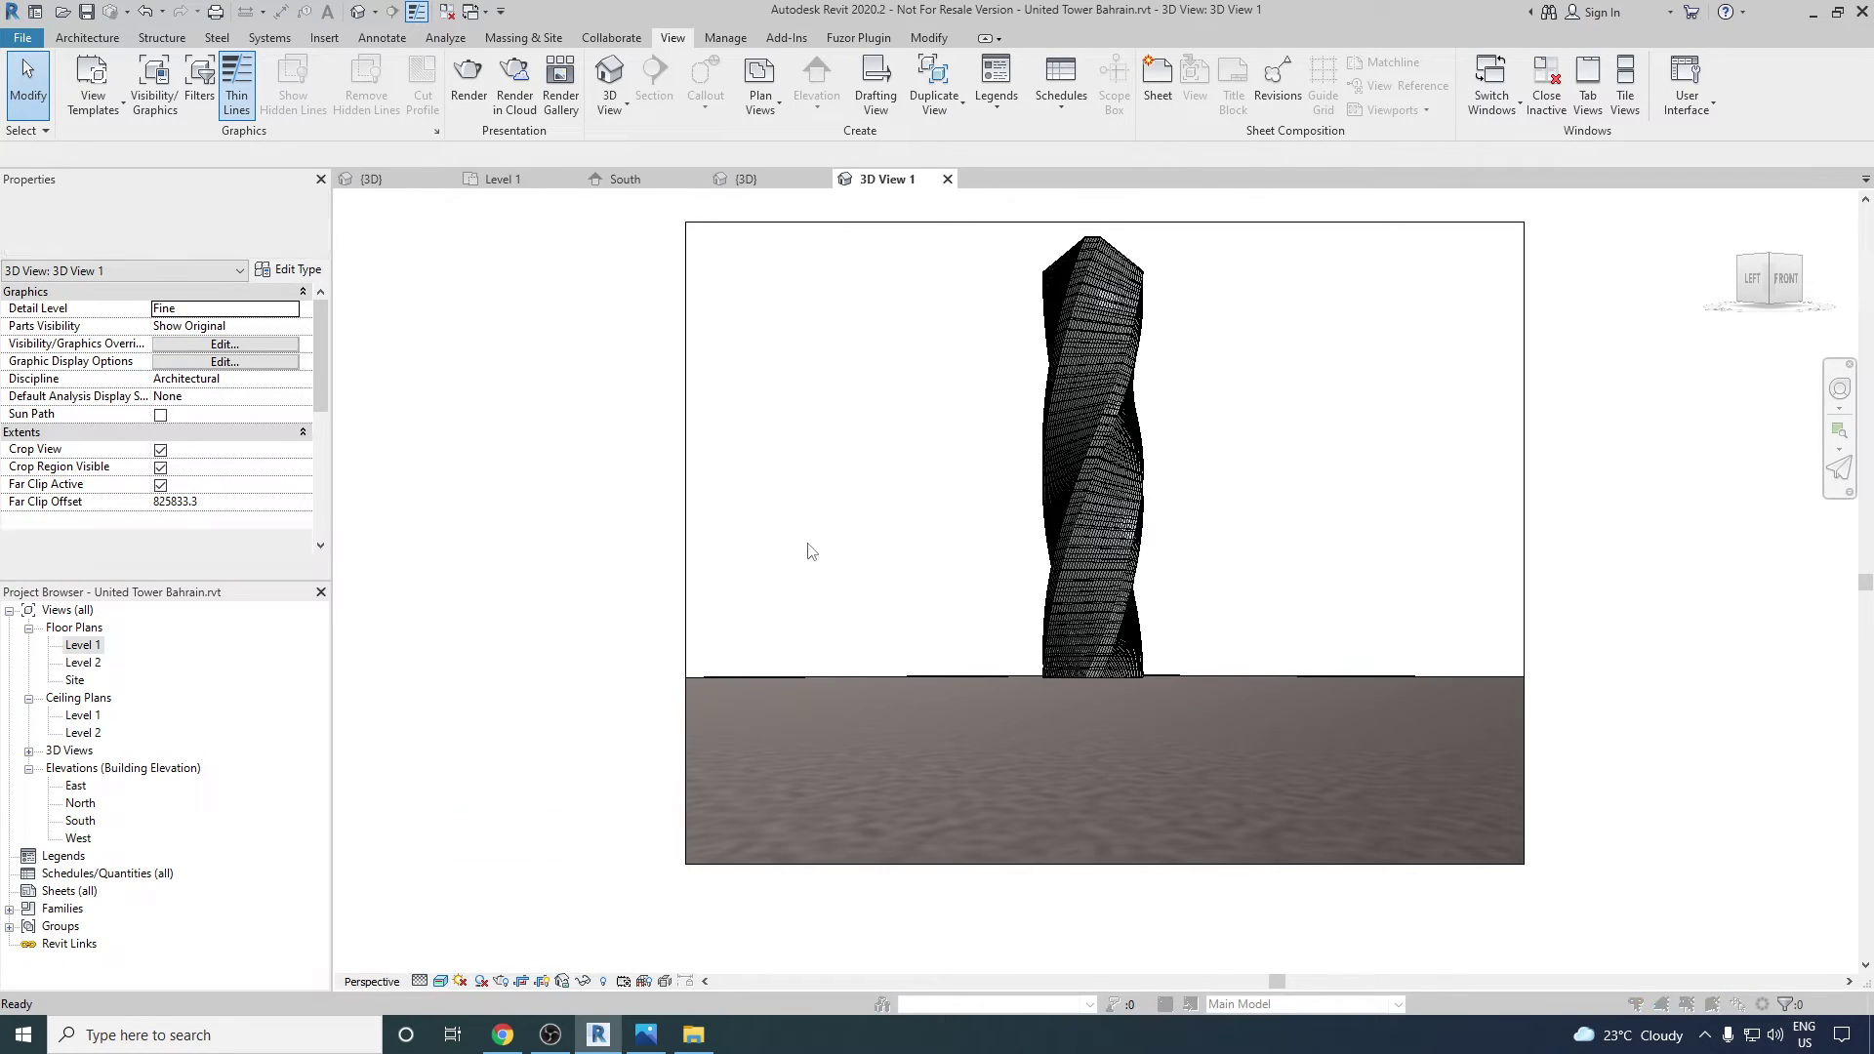
{"action": "left_click", "coordinate": [788, 606]}
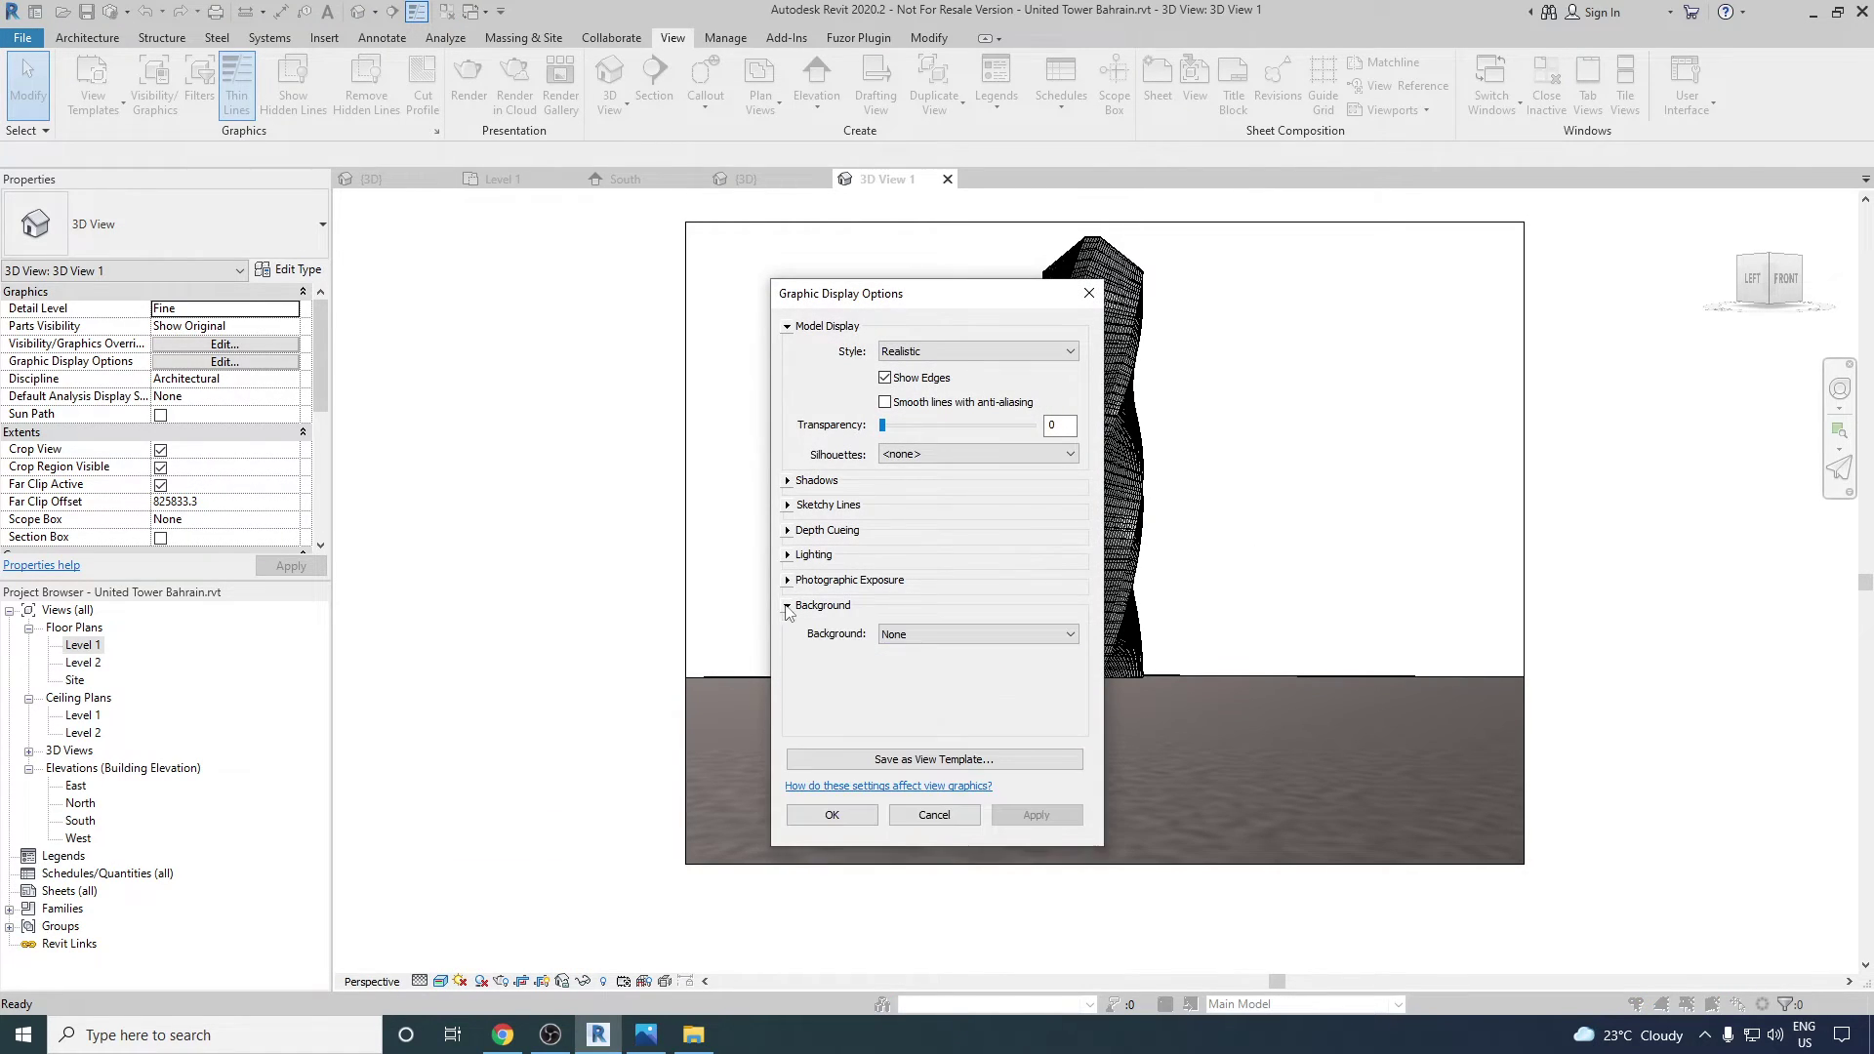
{"action": "left_click", "coordinate": [894, 634]}
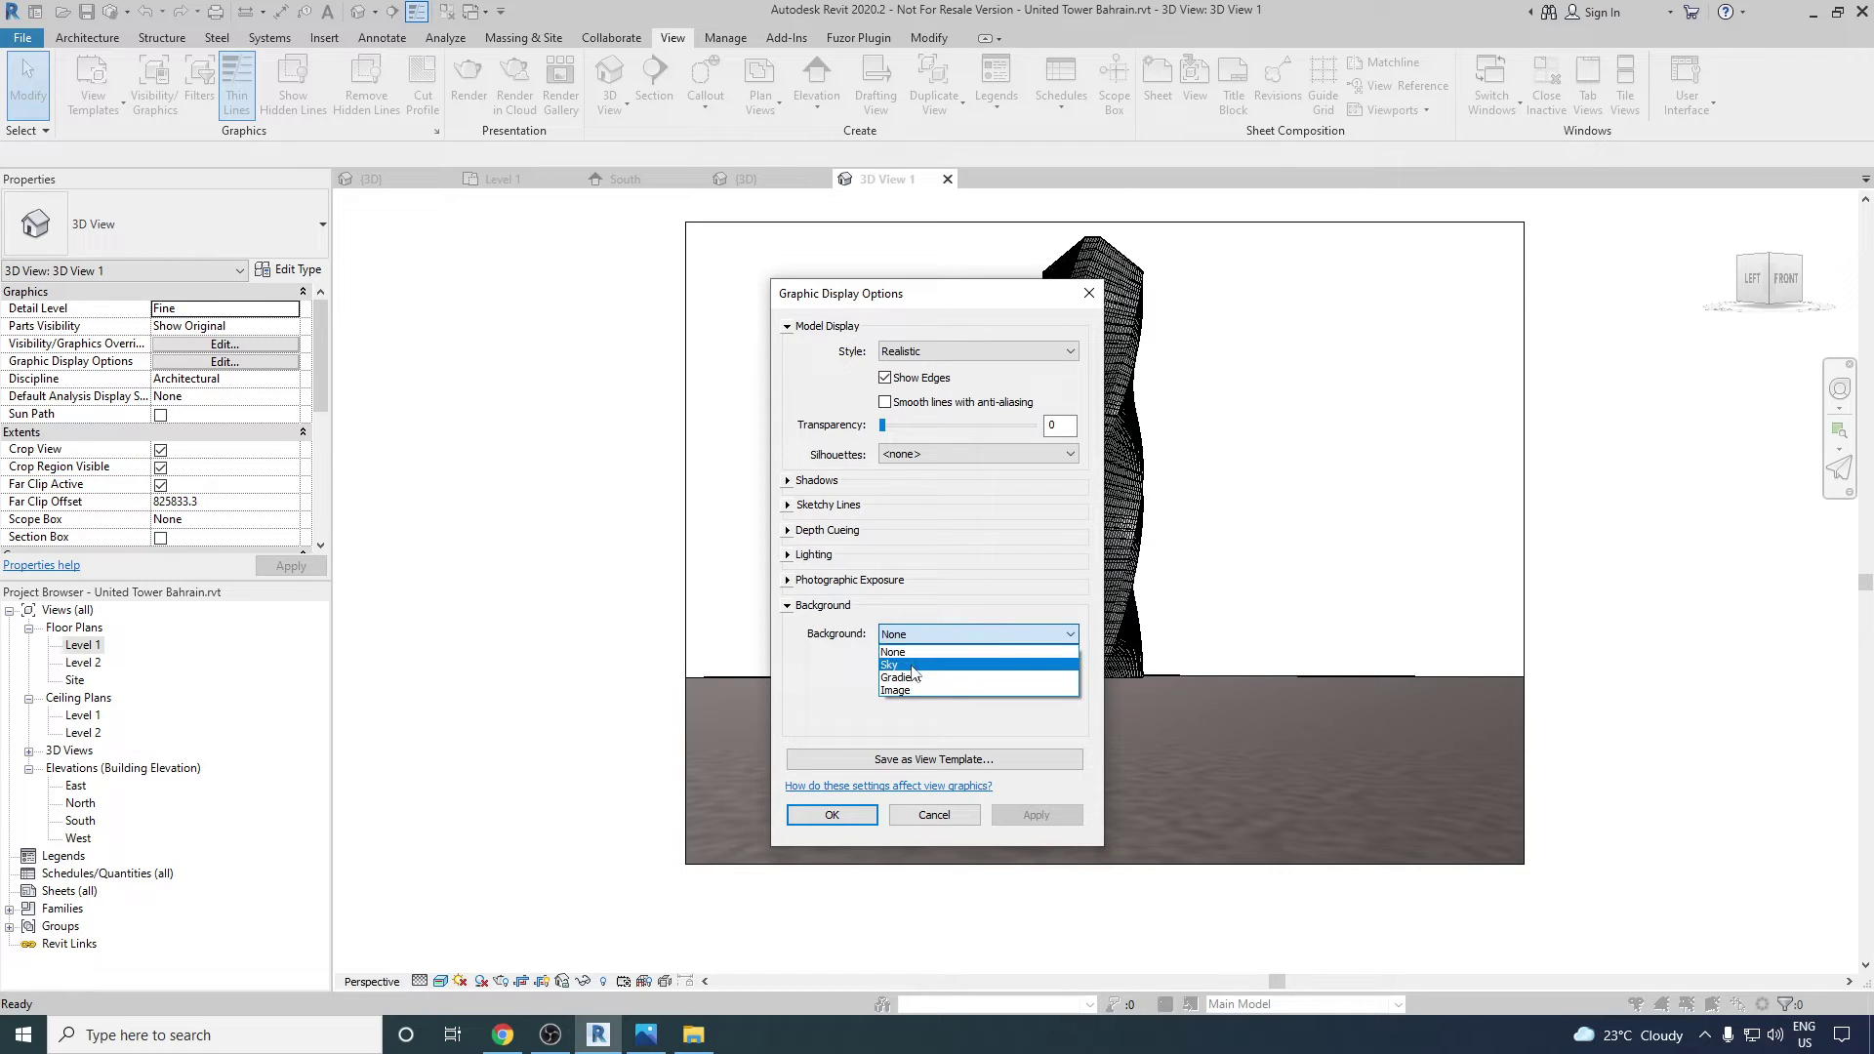
{"action": "left_click", "coordinate": [913, 667]}
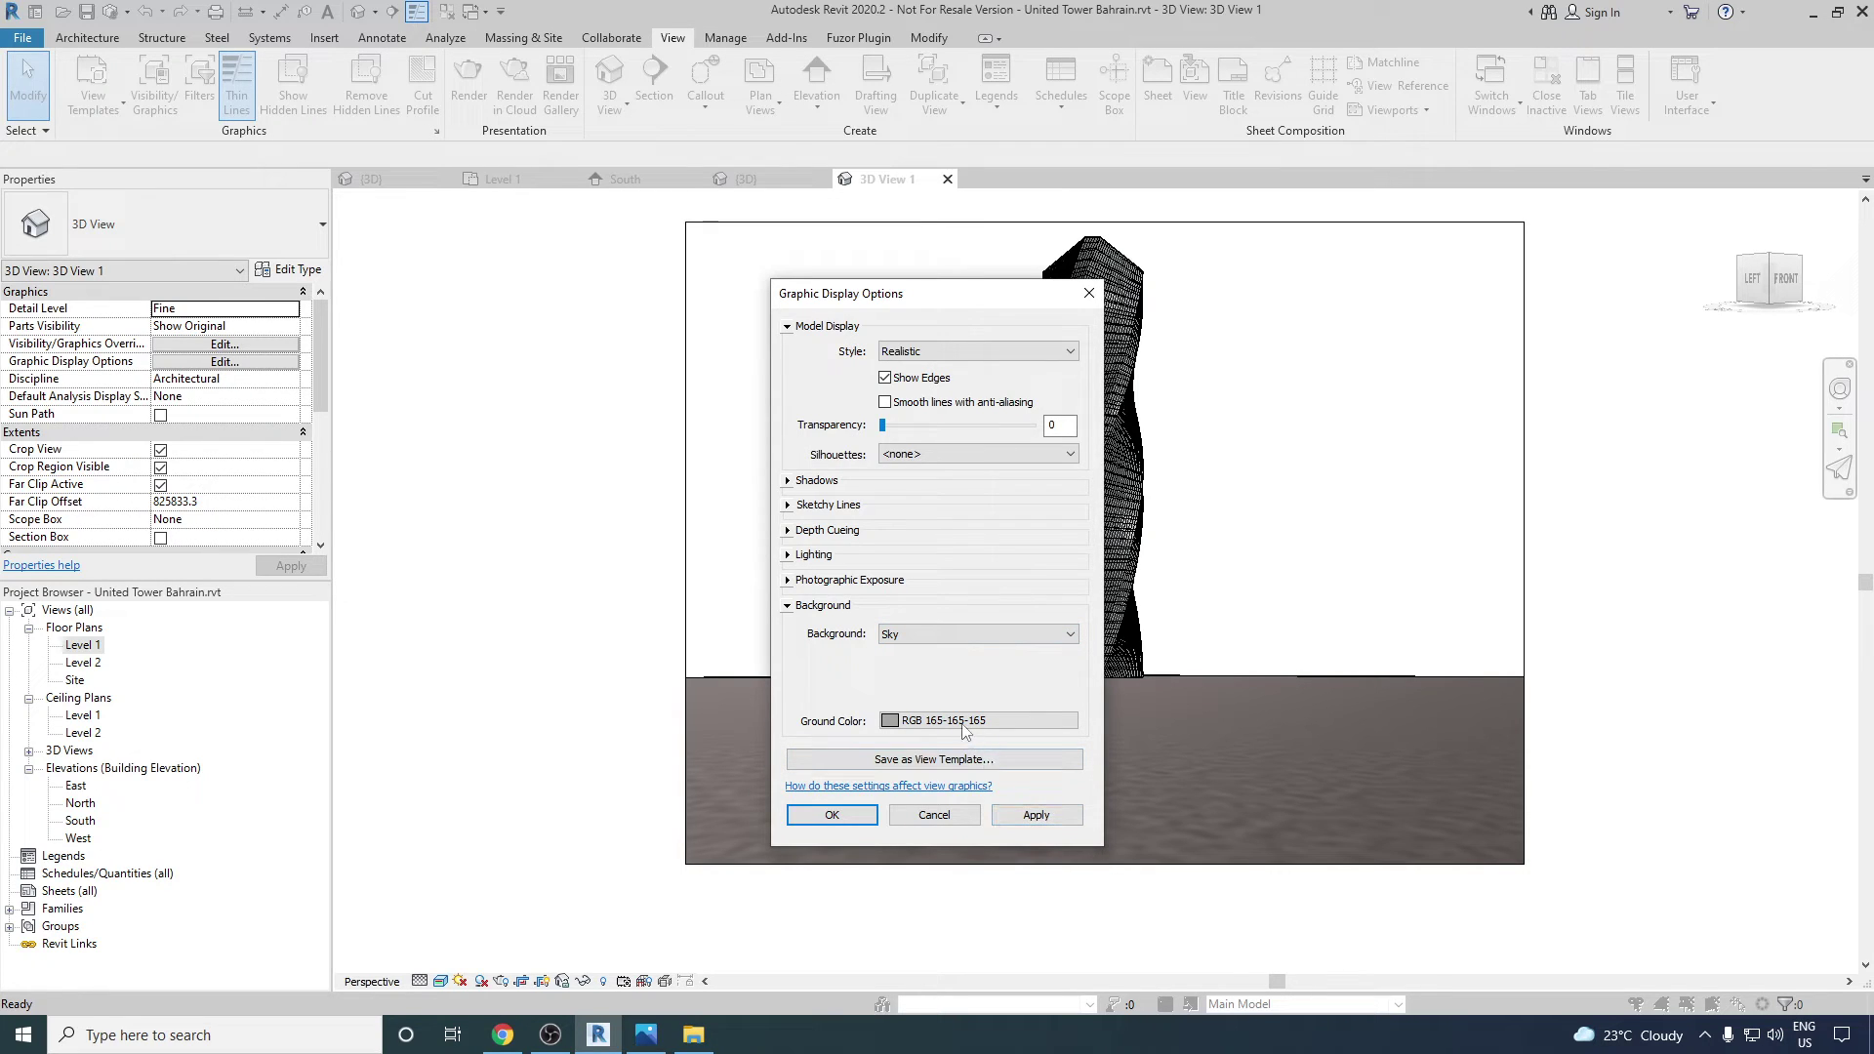
{"action": "left_click", "coordinate": [917, 728]}
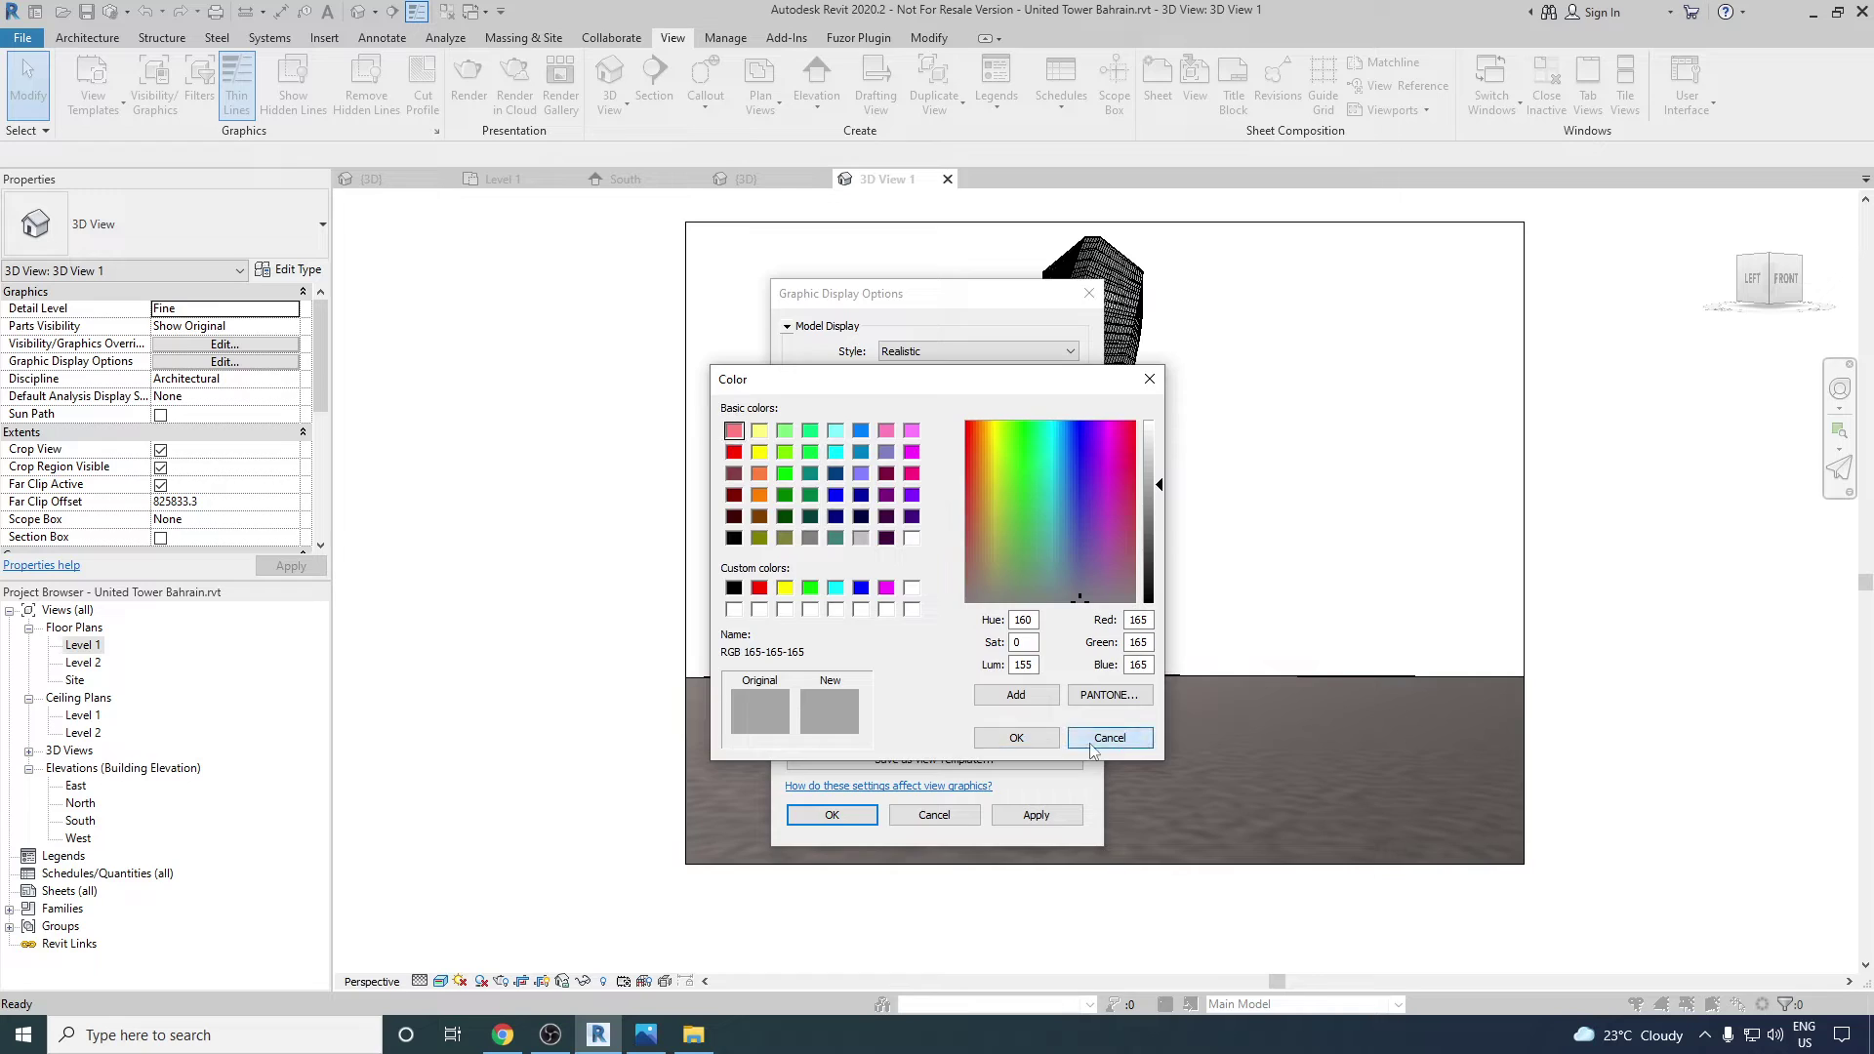
{"action": "left_click", "coordinate": [986, 740]}
{"action": "left_click", "coordinate": [1042, 815]}
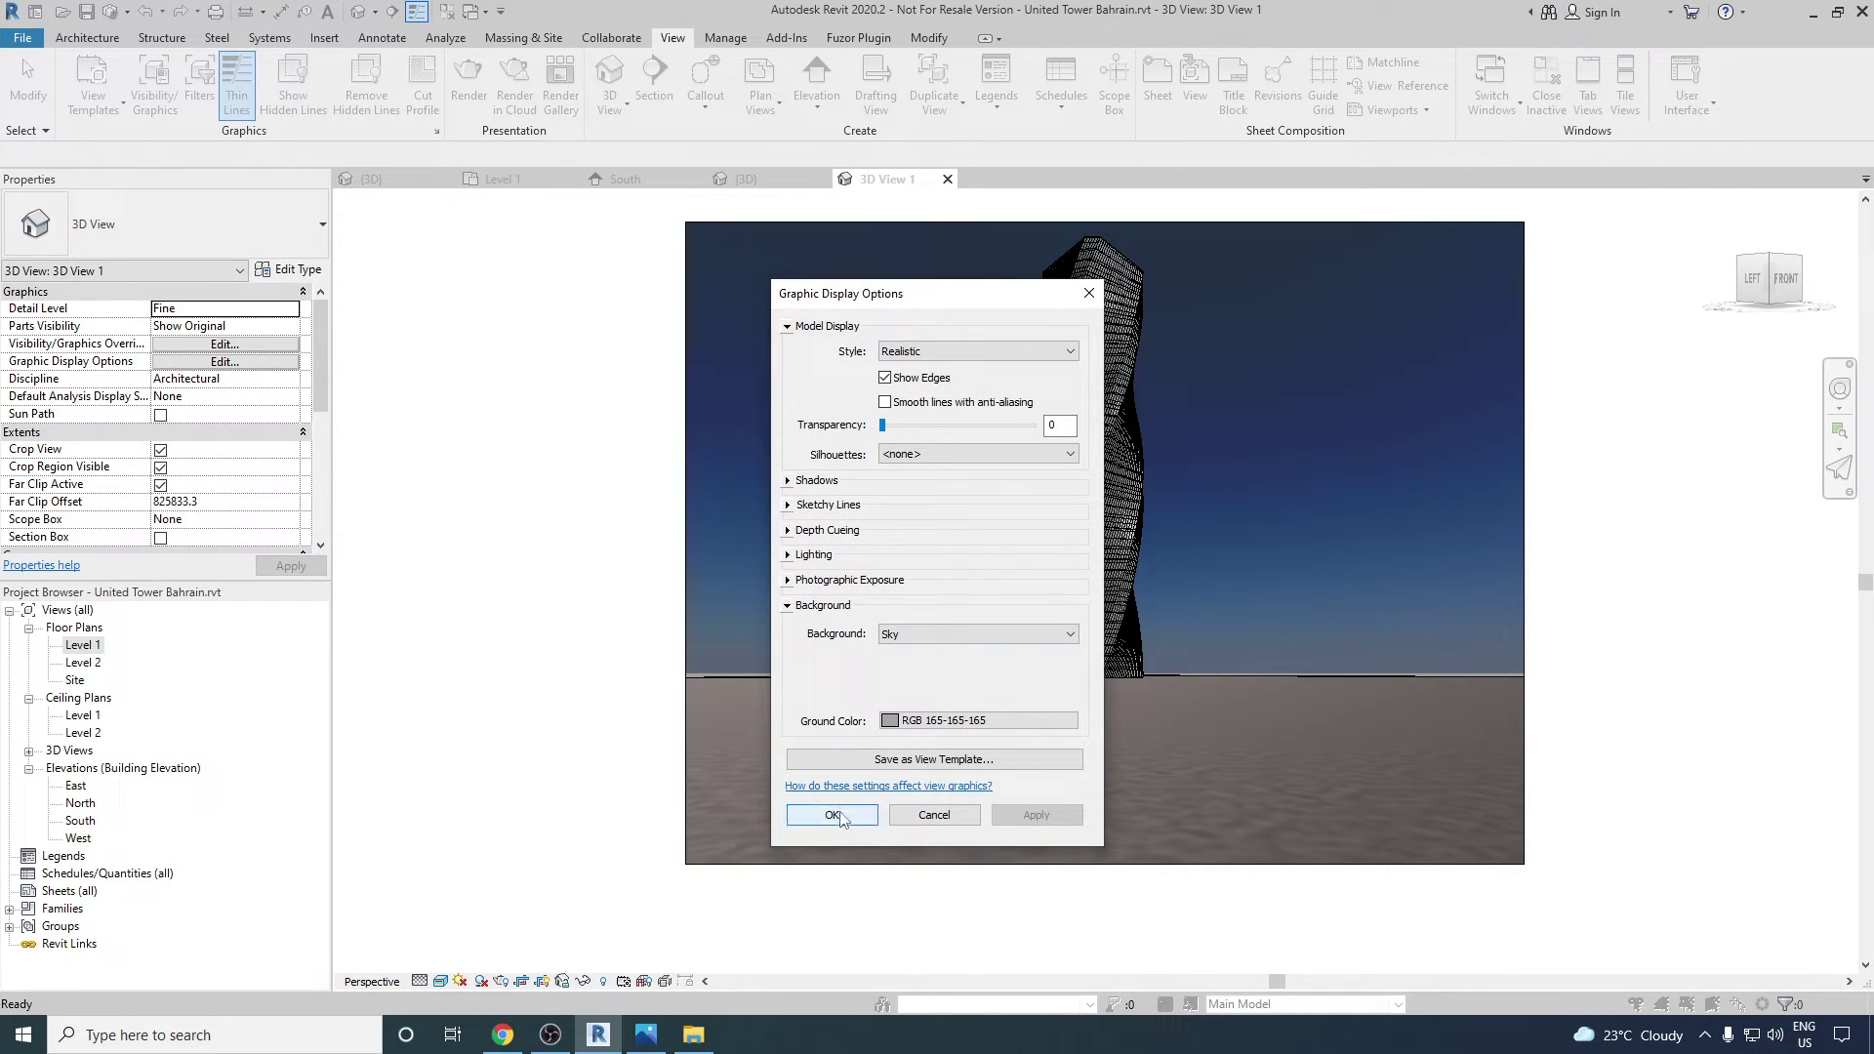
{"action": "left_click", "coordinate": [832, 815]}
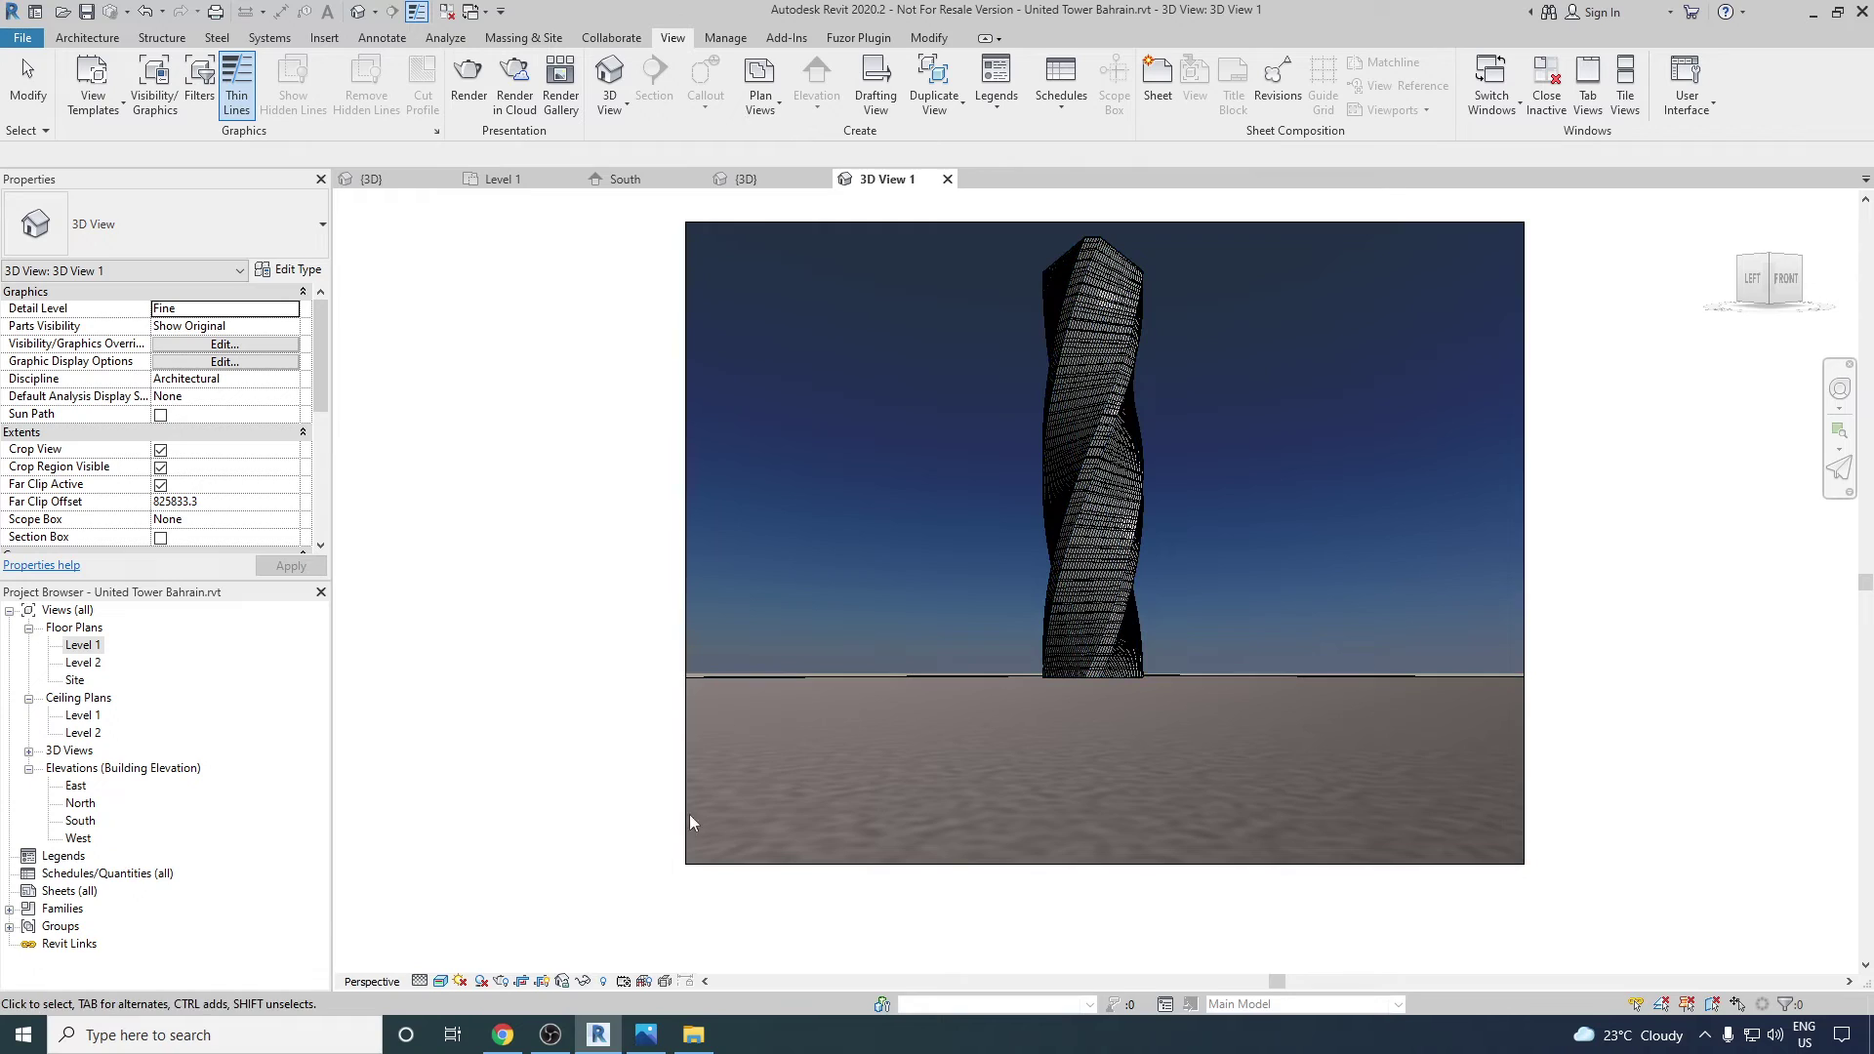
{"action": "left_click", "coordinate": [442, 982]}
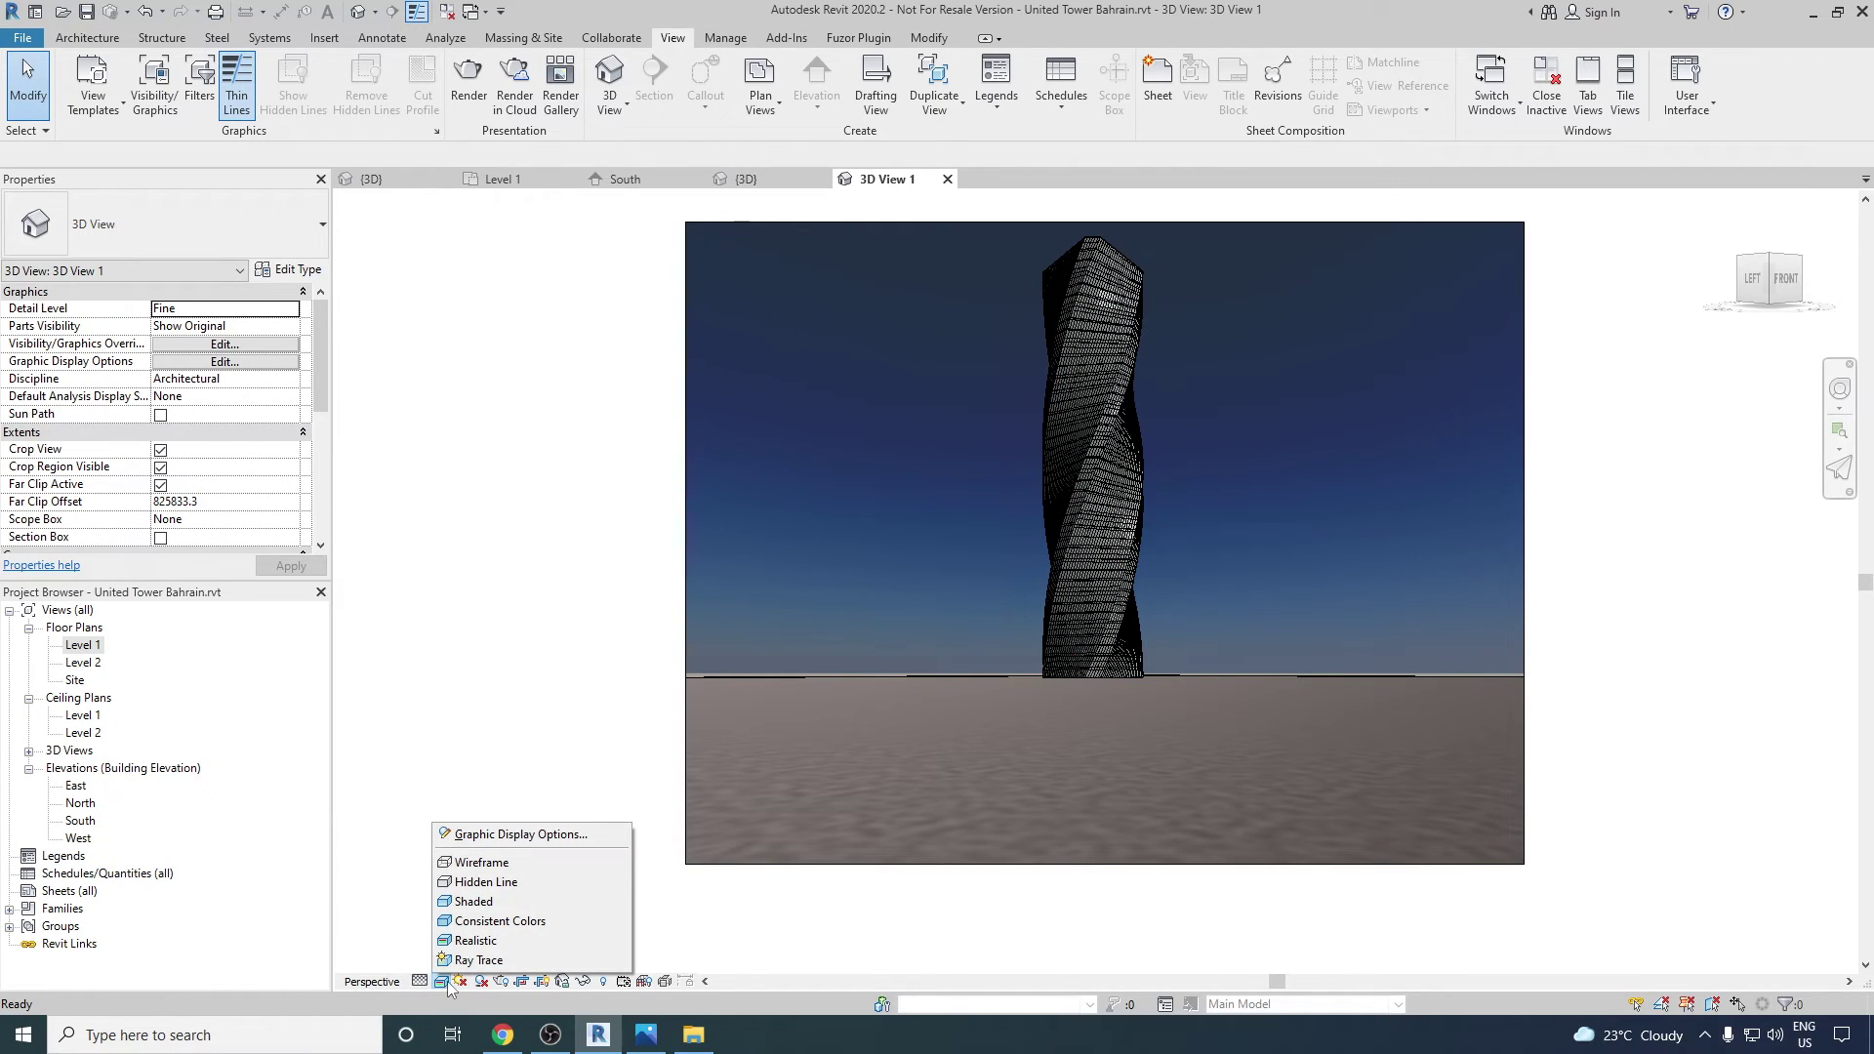
- In Graphic Display Options, enable anti-aliased smooth lines while keeping model edges shown
{"action": "left_click", "coordinate": [533, 837]}
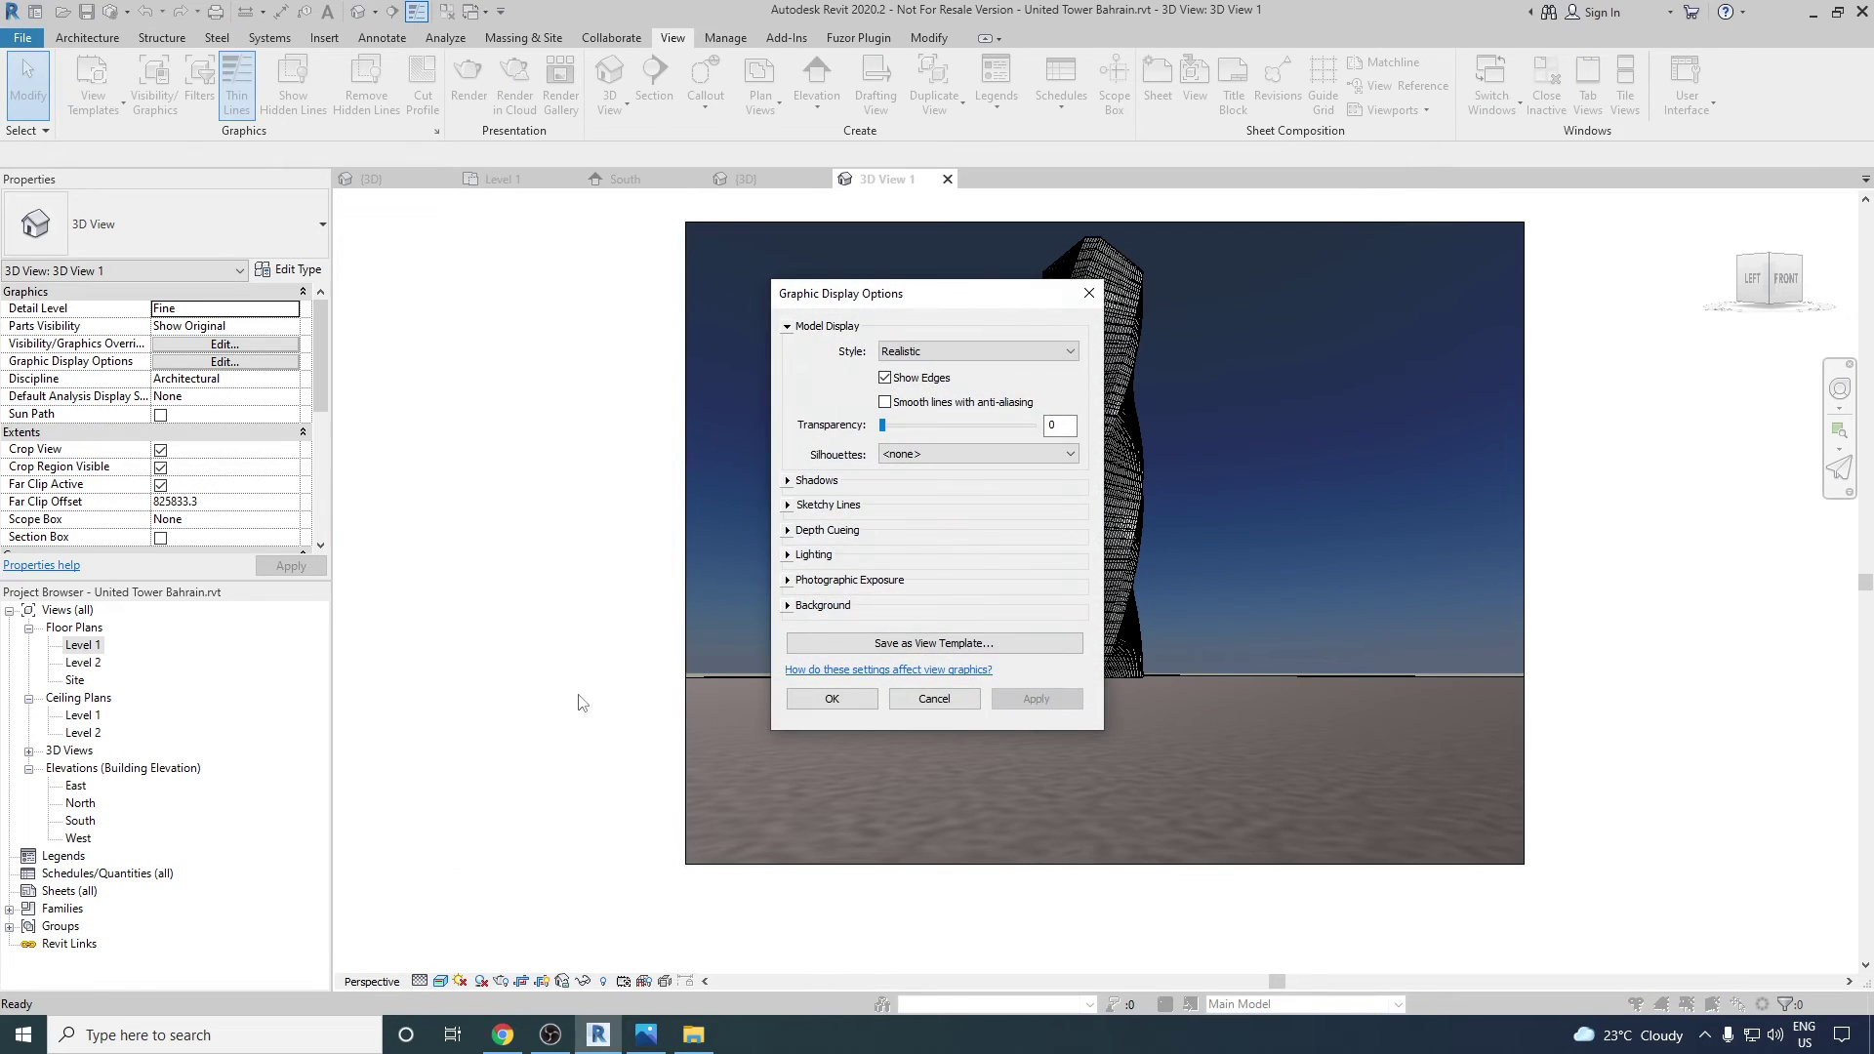
{"action": "left_click", "coordinate": [885, 402]}
{"action": "left_click", "coordinate": [886, 378]}
{"action": "left_click", "coordinate": [1038, 701]}
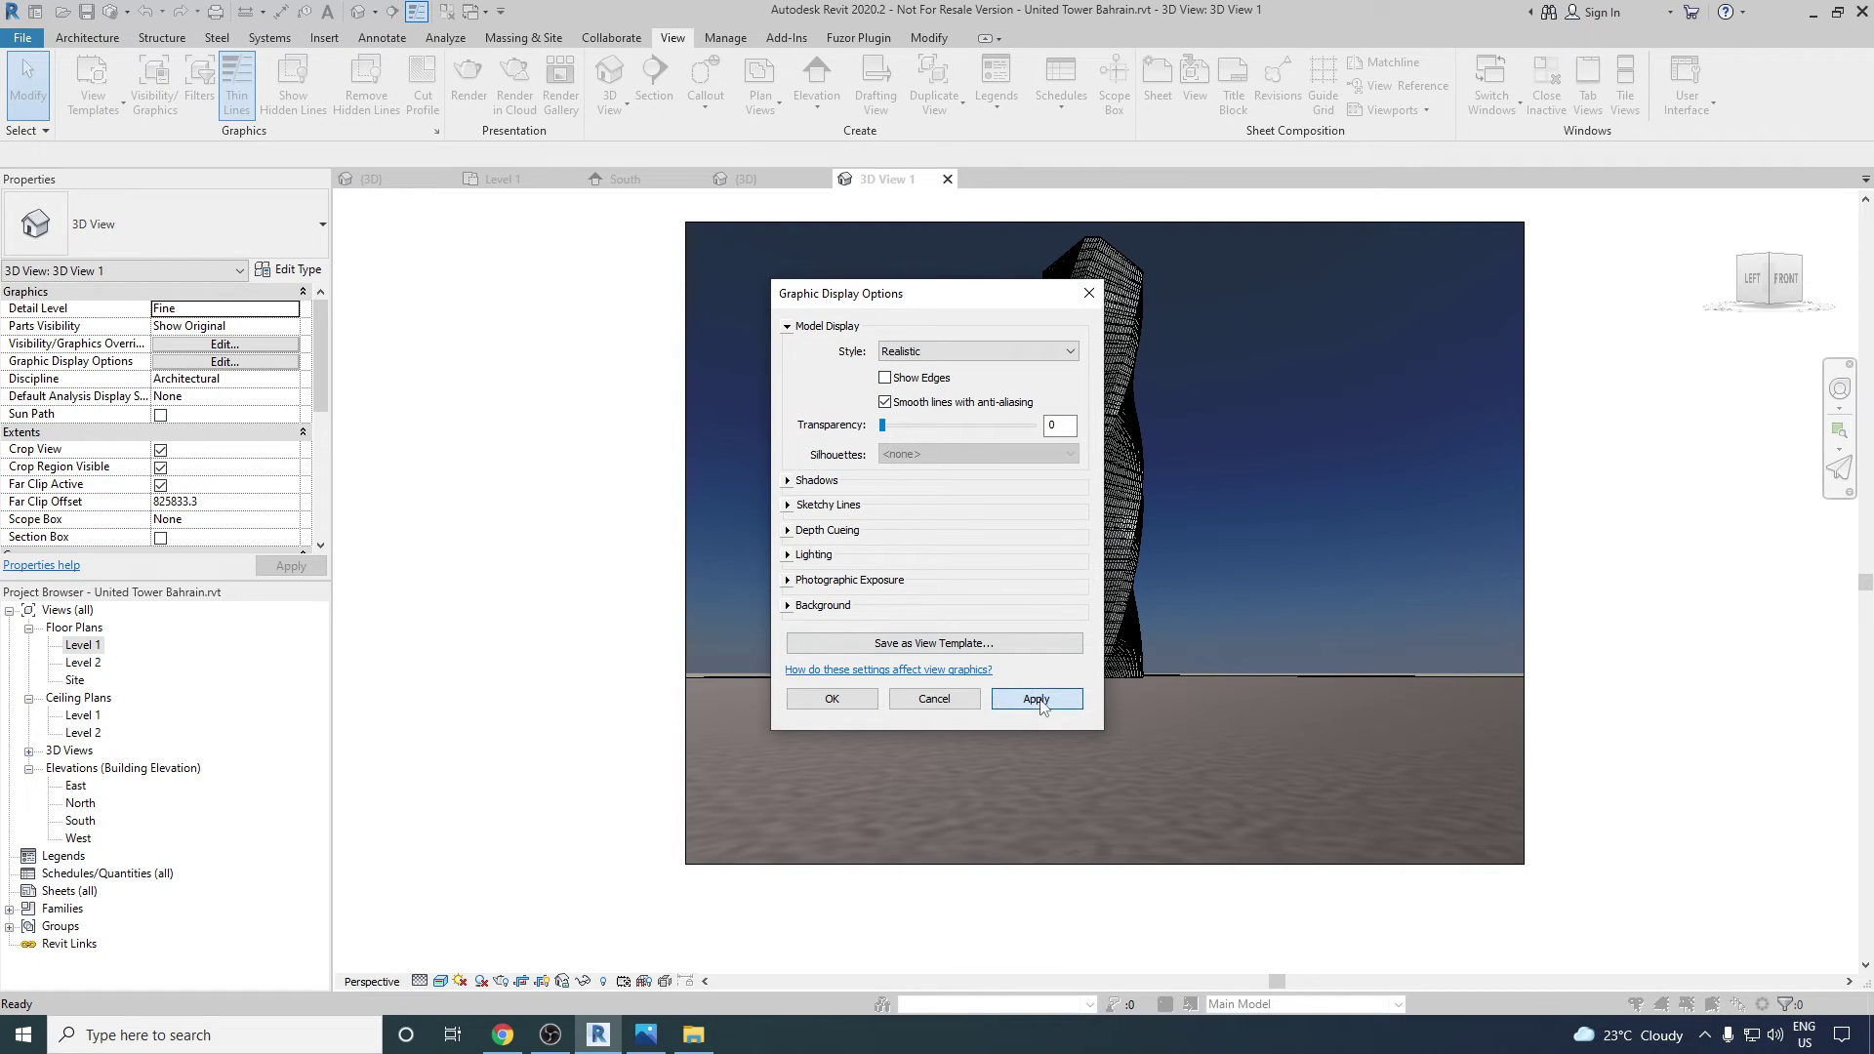
{"action": "left_click_drag", "start_coordinate": [990, 306], "coordinate": [756, 329]}
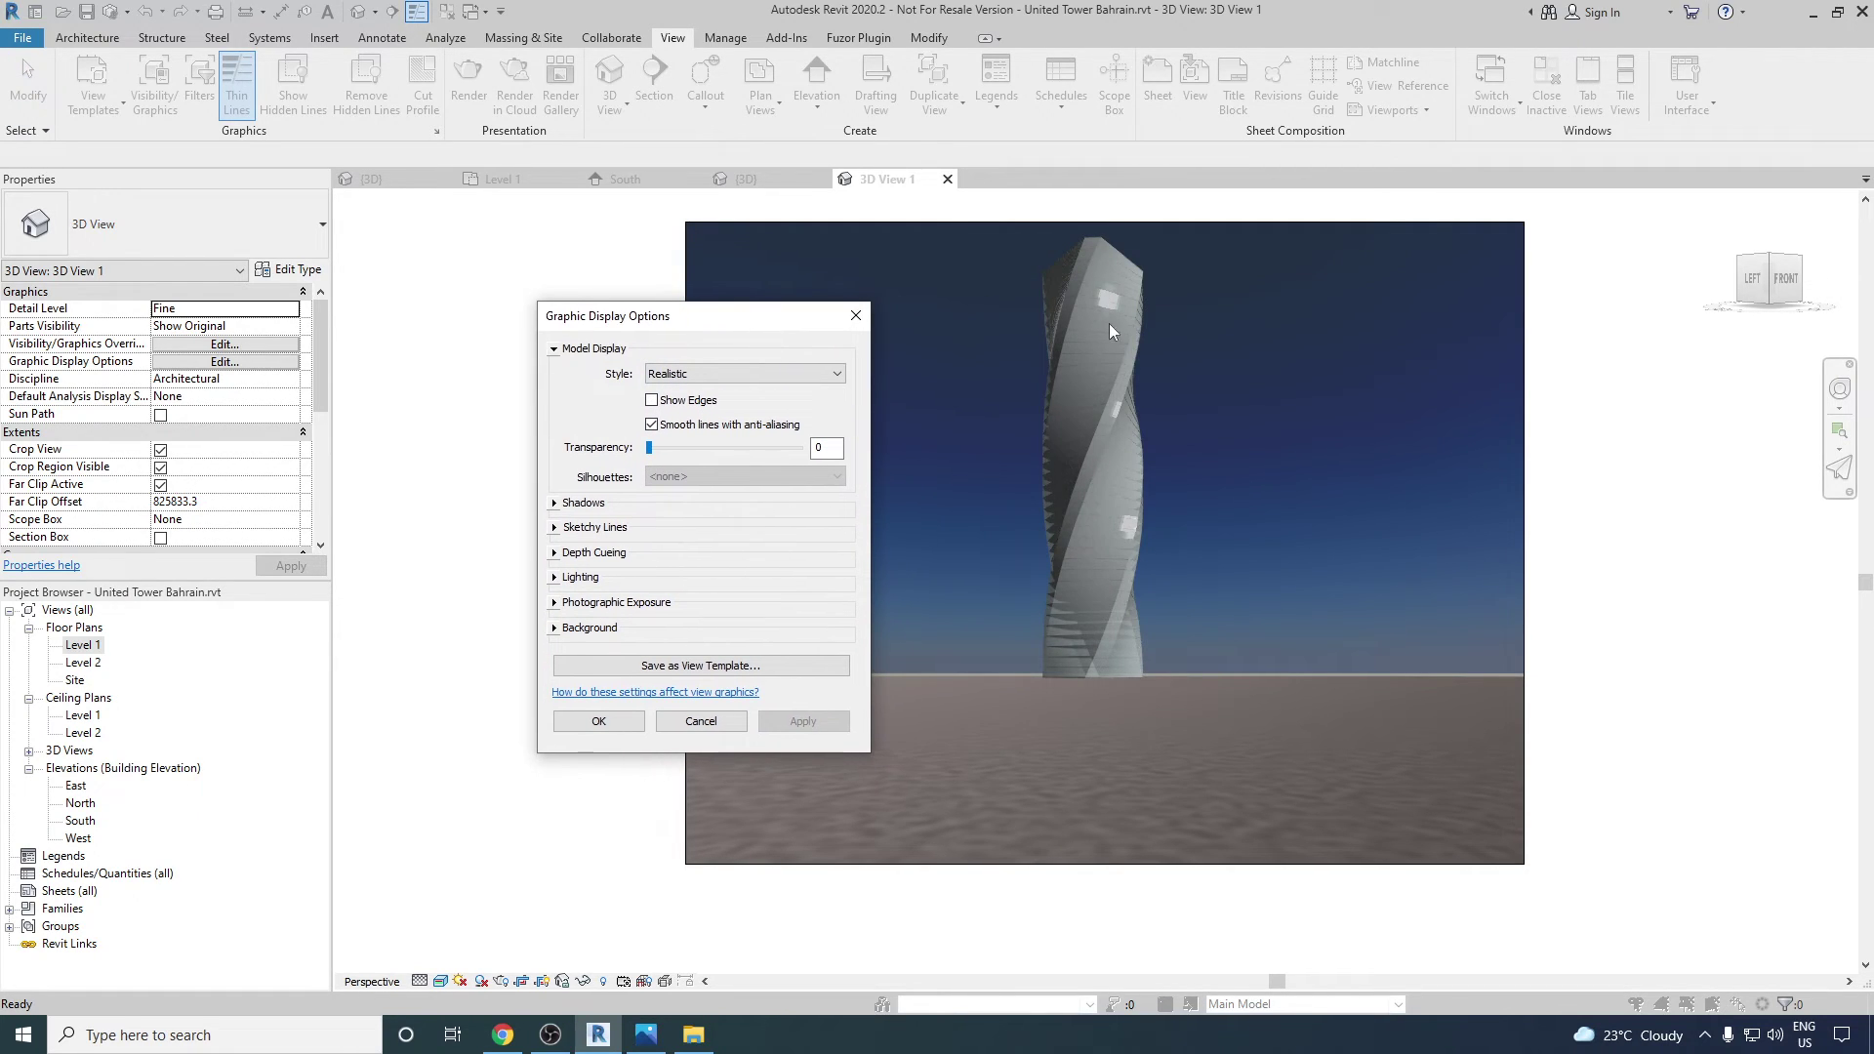
{"action": "left_click", "coordinate": [651, 401]}
{"action": "left_click", "coordinate": [818, 722]}
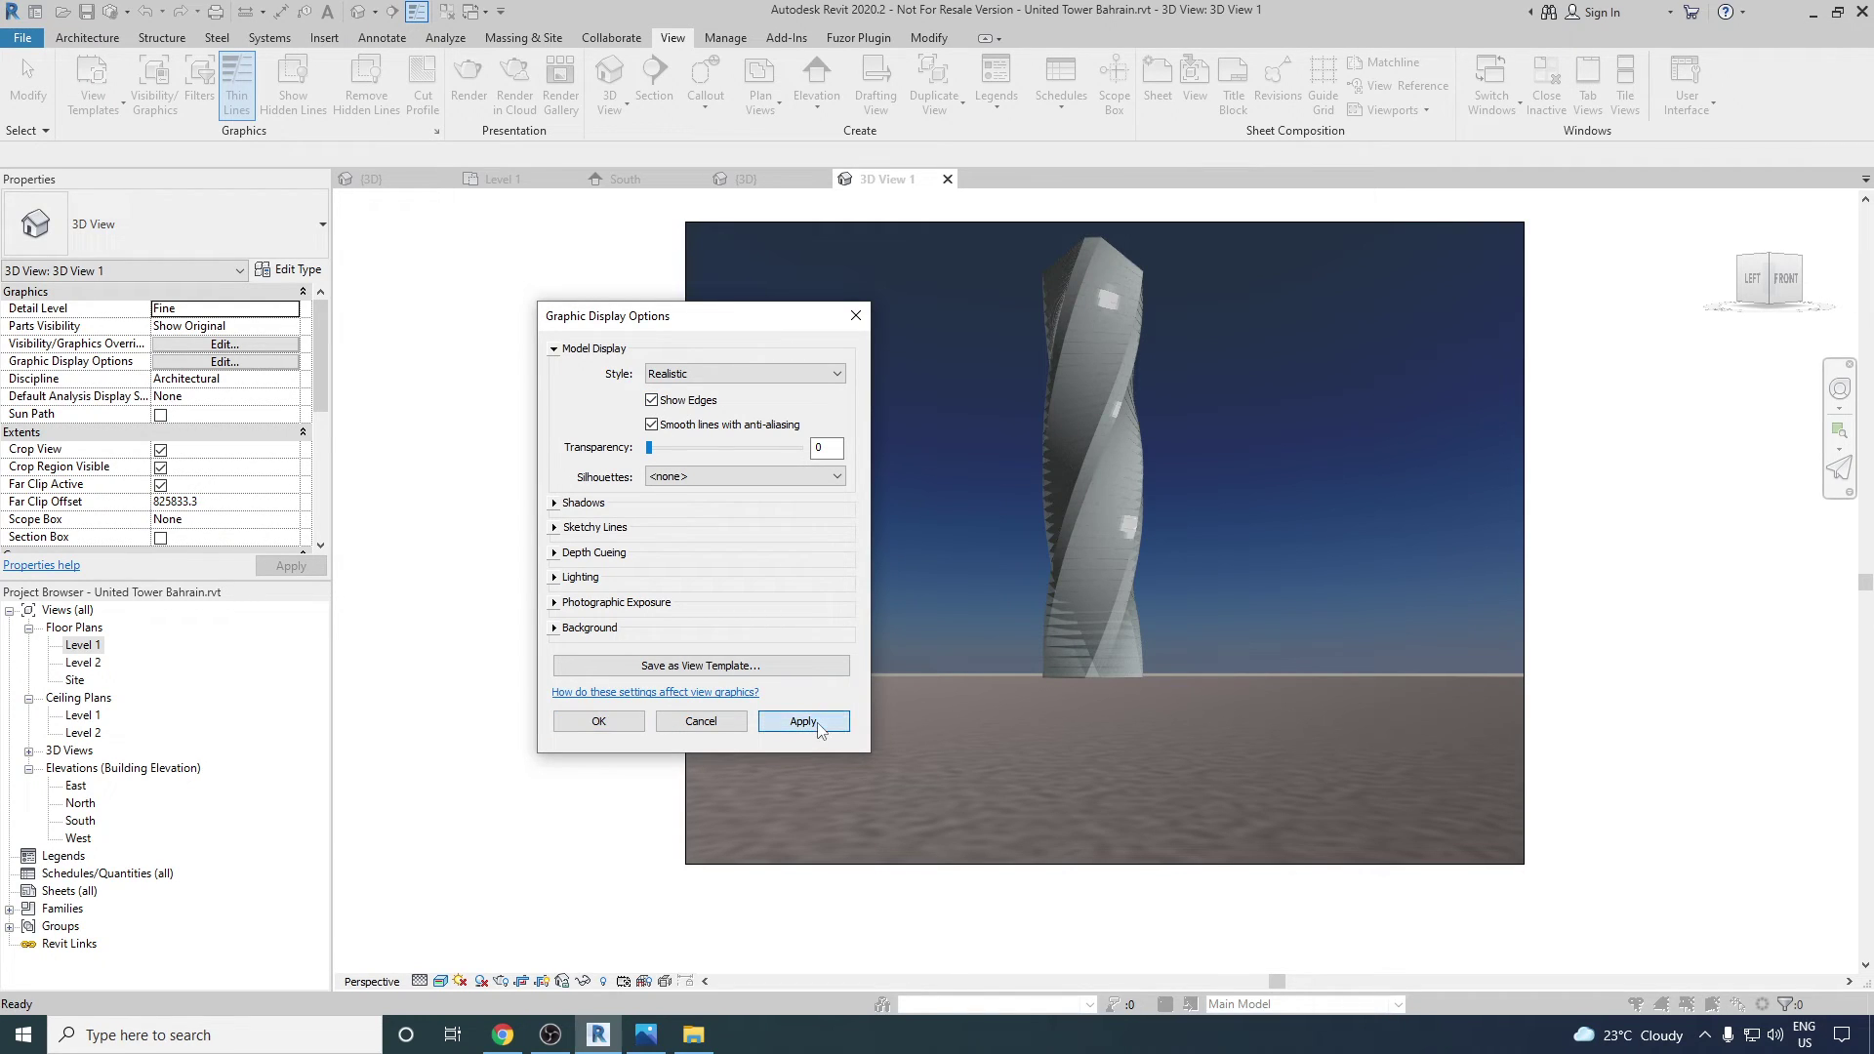
- Turn on Cast Shadows for the tower camera view and close the display settings
{"action": "left_click", "coordinate": [555, 504]}
{"action": "left_click", "coordinate": [652, 517]}
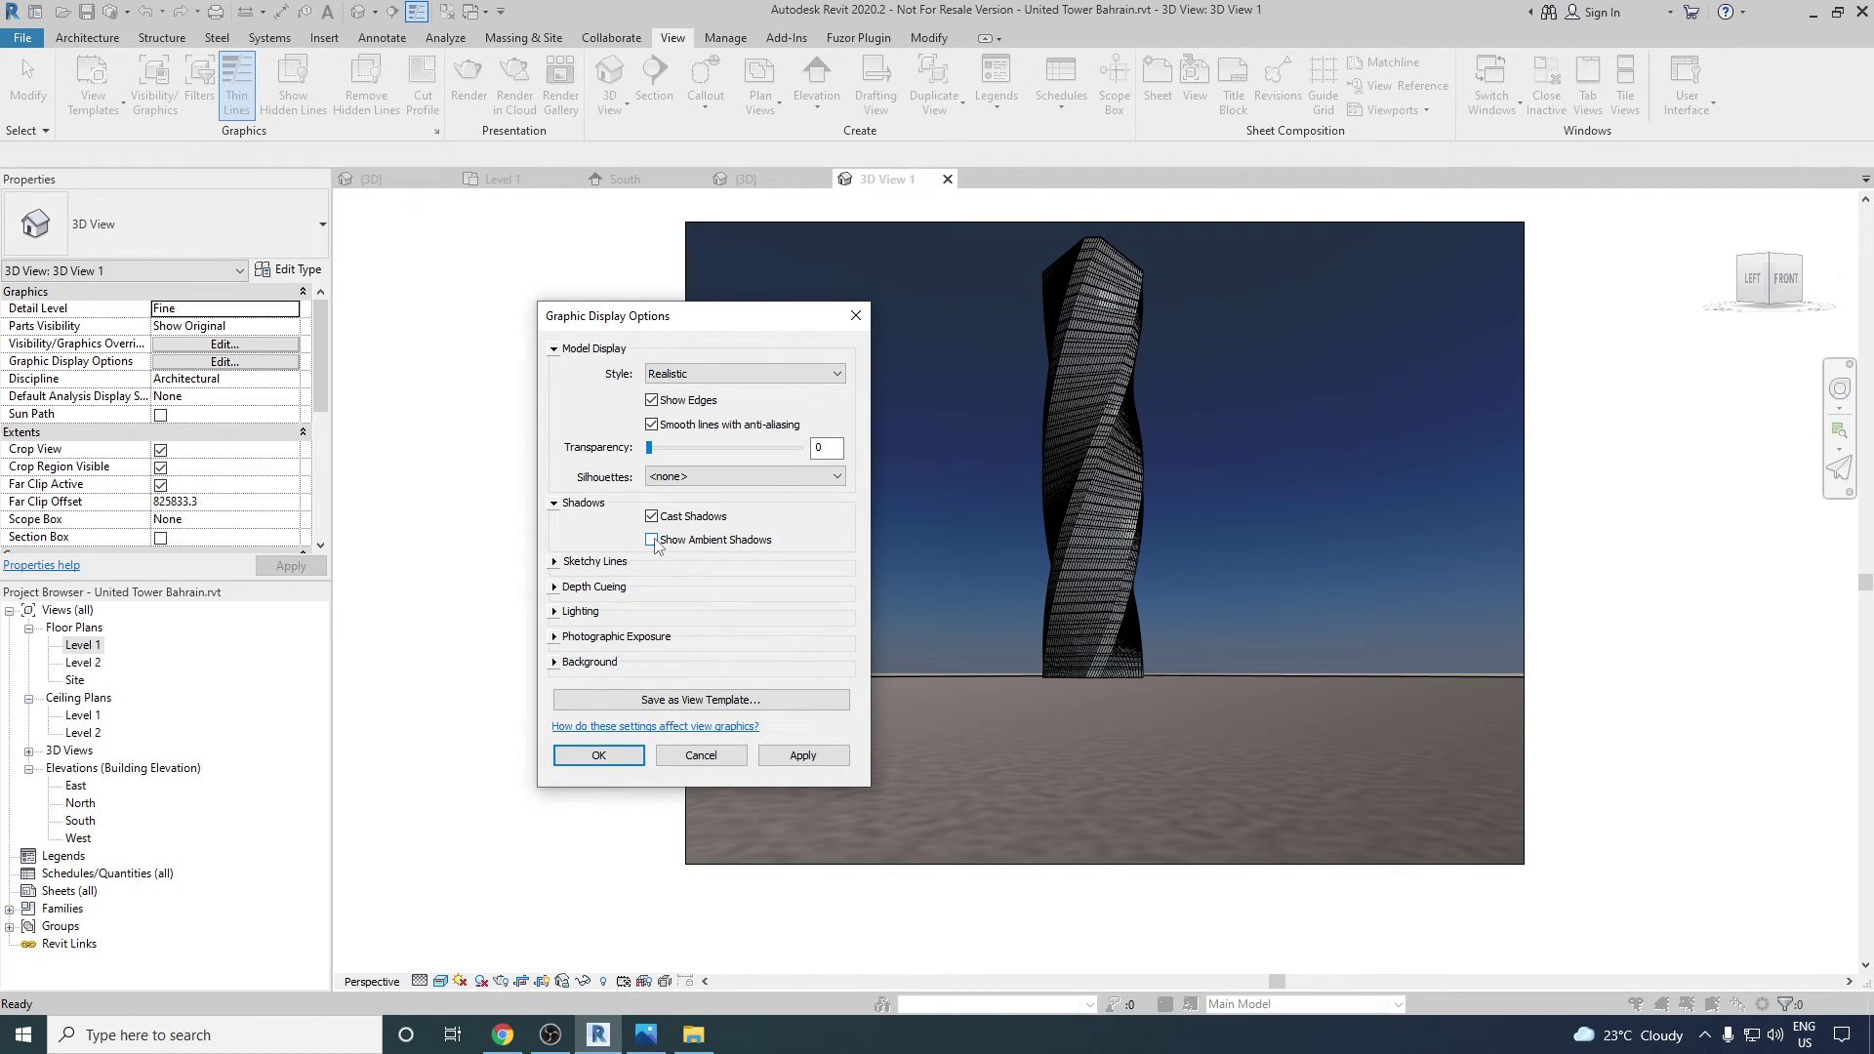
{"action": "left_click", "coordinate": [803, 757]}
{"action": "left_click", "coordinate": [616, 764]}
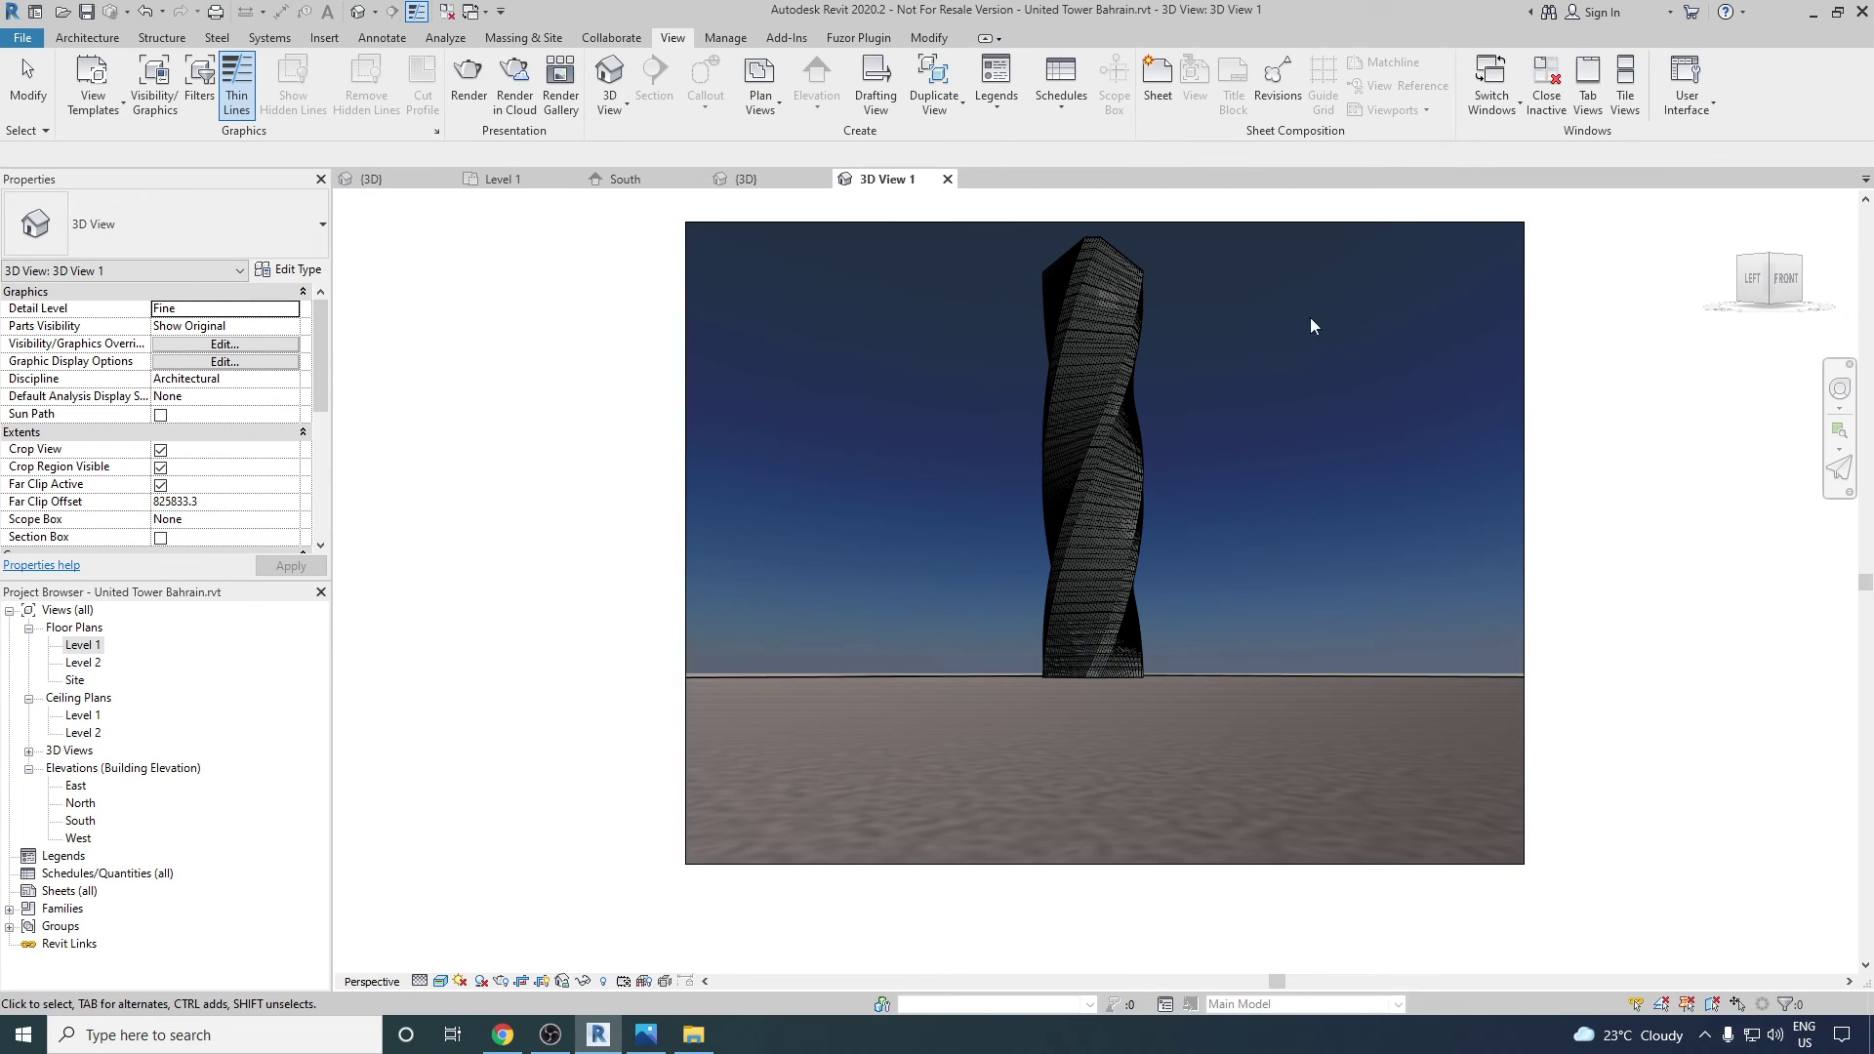
{"action": "scroll", "coordinate": [1162, 291], "scroll_direction": "up", "scroll_amount": 1}
{"action": "scroll", "coordinate": [1162, 287], "scroll_direction": "up", "scroll_amount": 1}
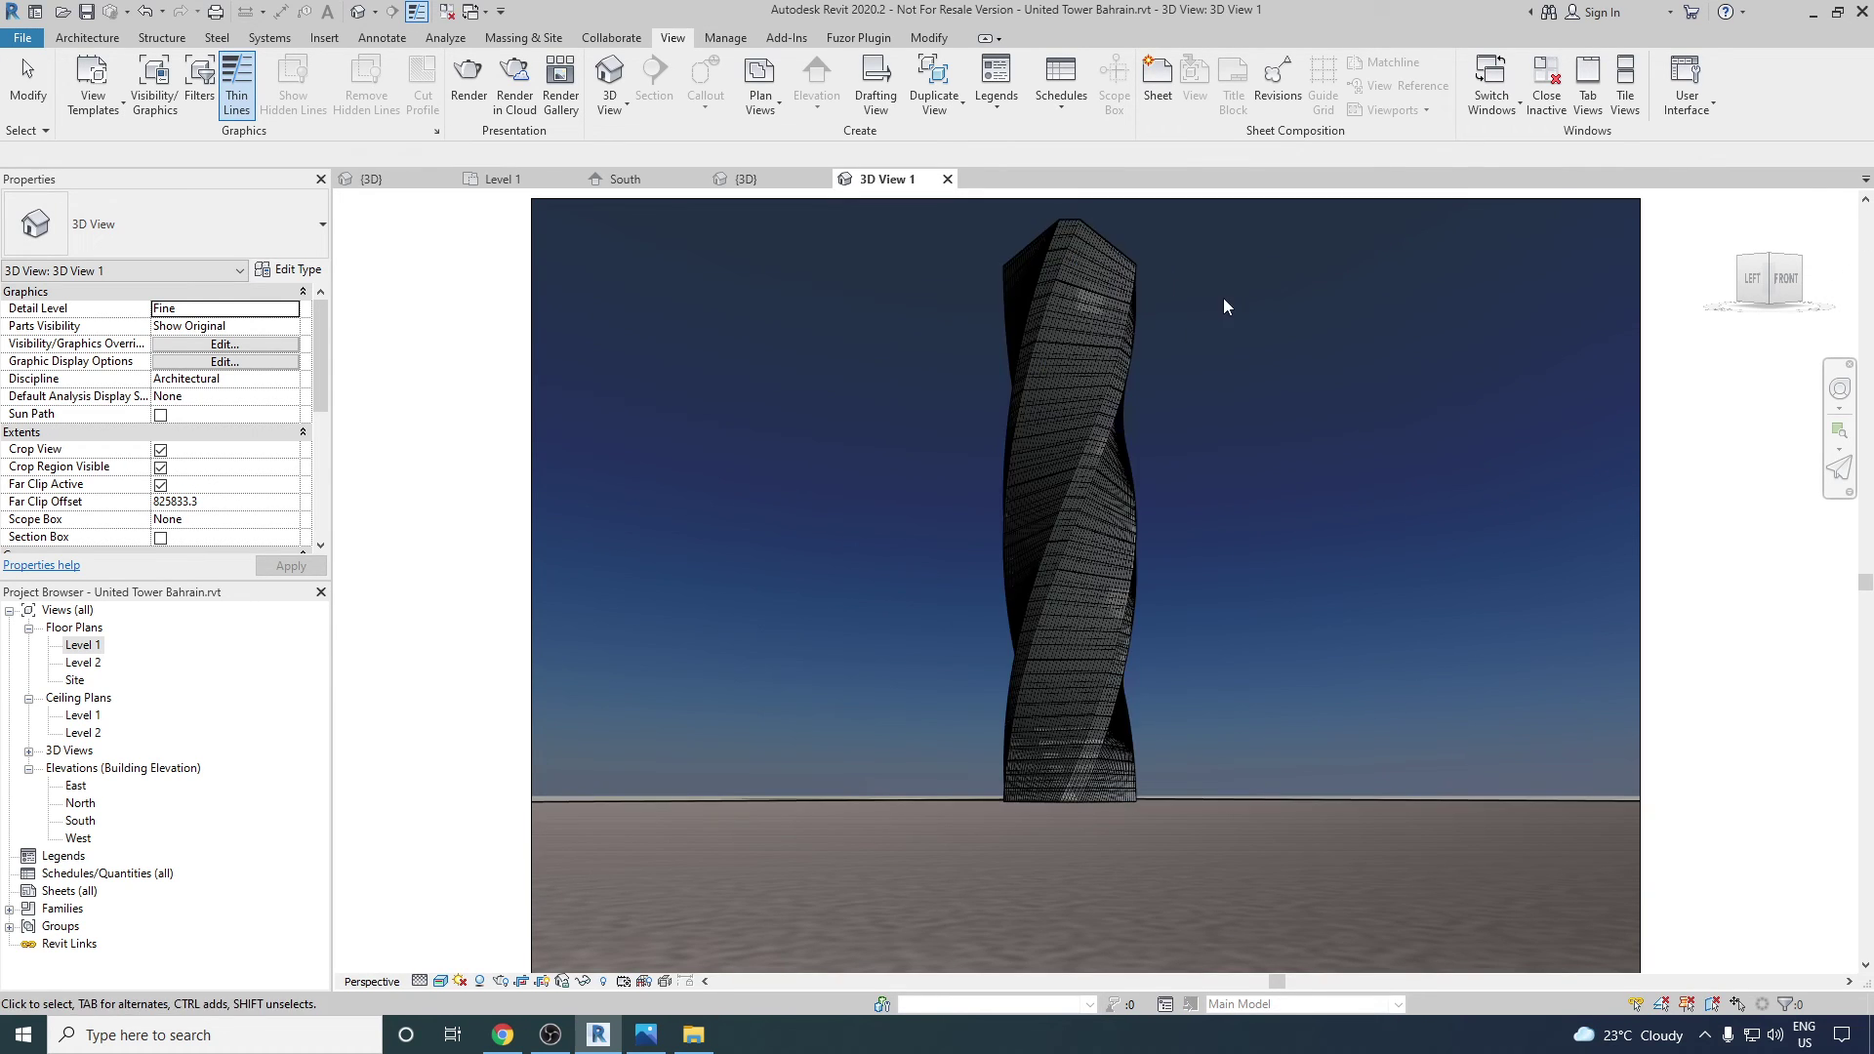